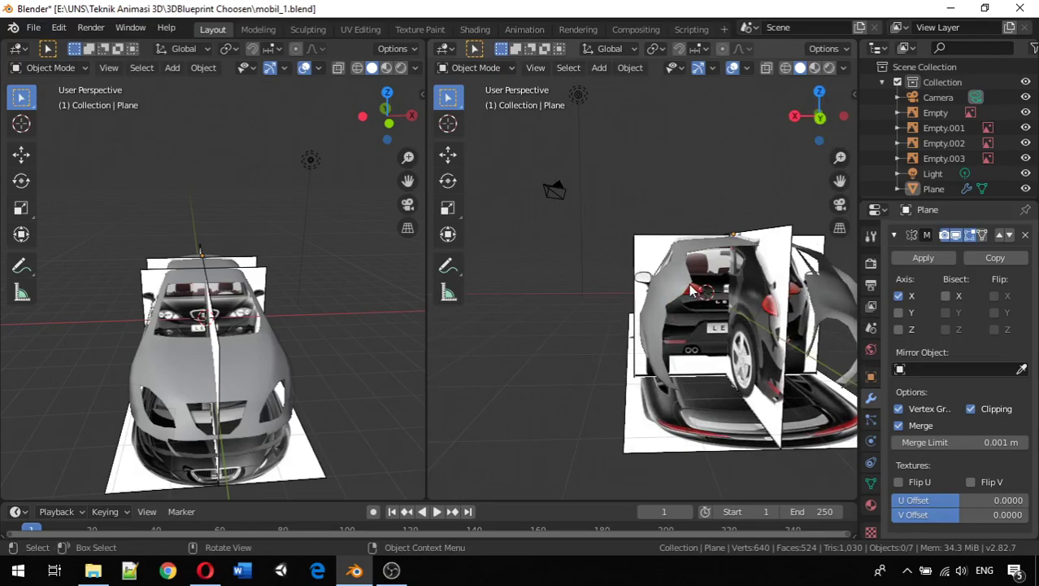
# Enter Edit Mode on the car body mesh and launch the Carnac app.
pyautogui.press('Tab')
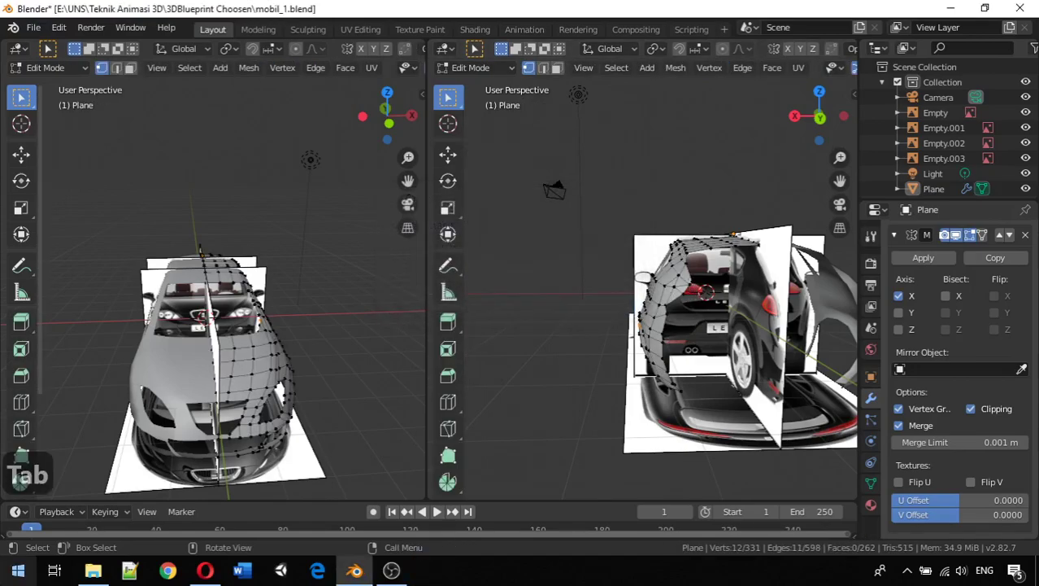
pyautogui.press('super')
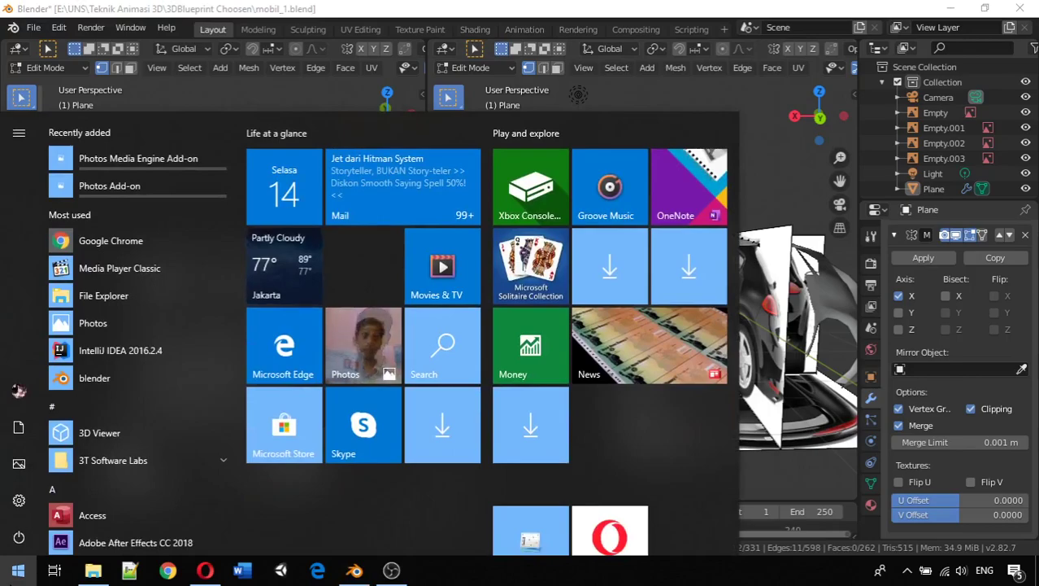
pyautogui.write('cal')
pyautogui.press('BackSpace')
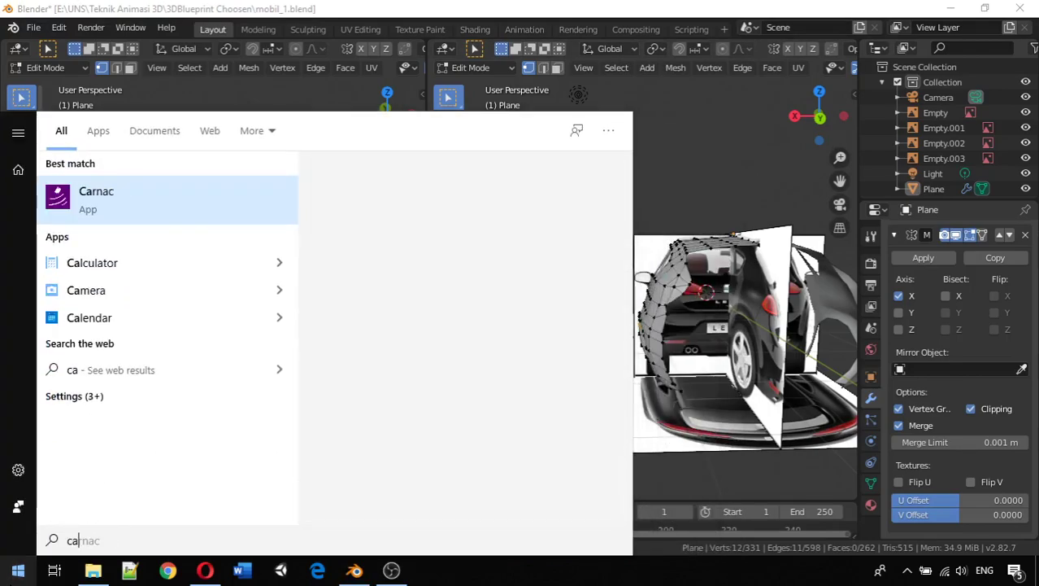
pyautogui.press('Return')
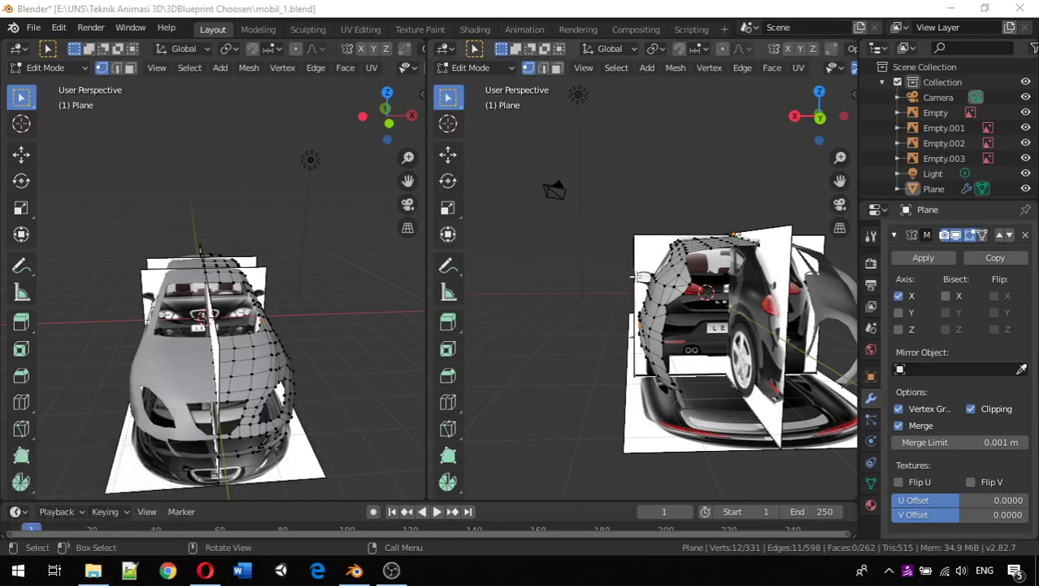
# In back orthographic view, move the vertex beside the rear window's upper corner about 0.09 m along X toward the car's centre line.
pyautogui.press('3')
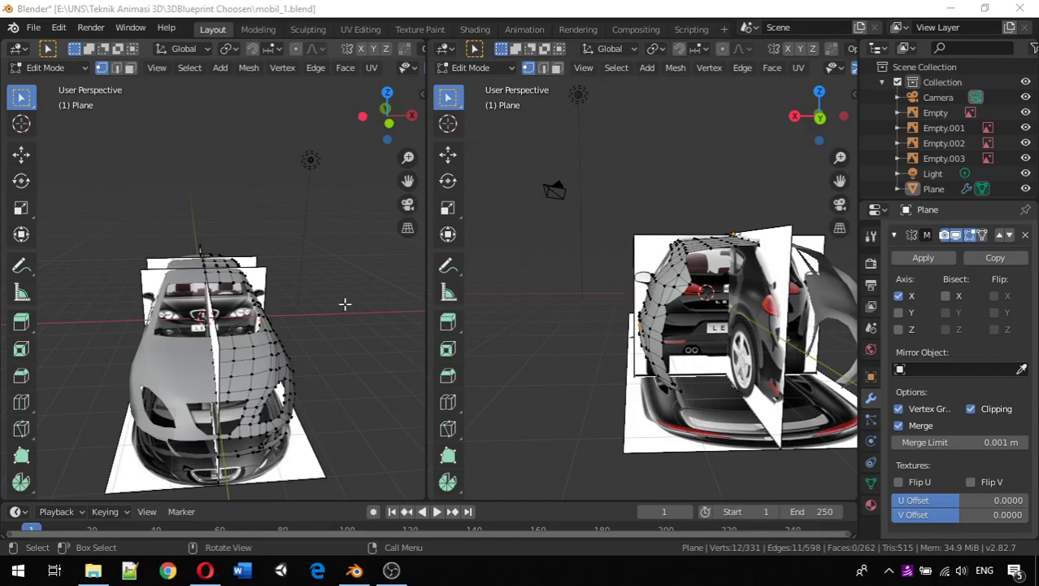
pyautogui.hotkey('ctrl', '1')
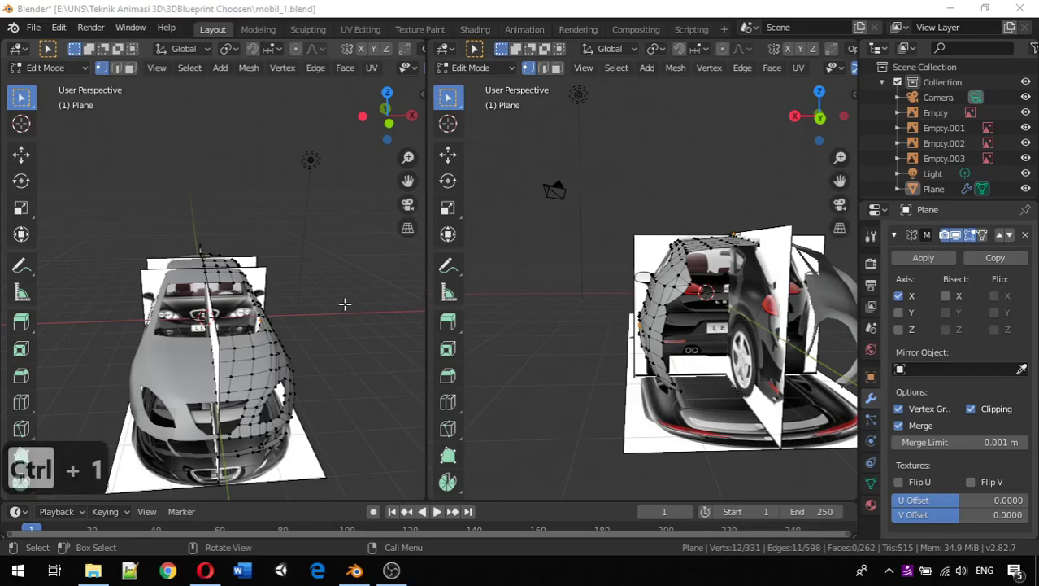
pyautogui.press('1')
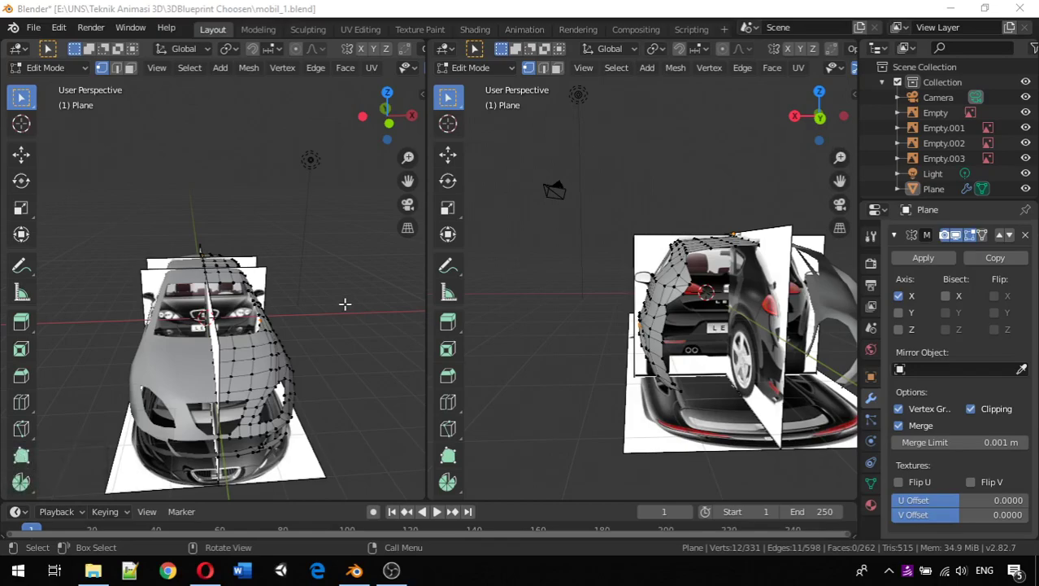
pyautogui.click(345, 302)
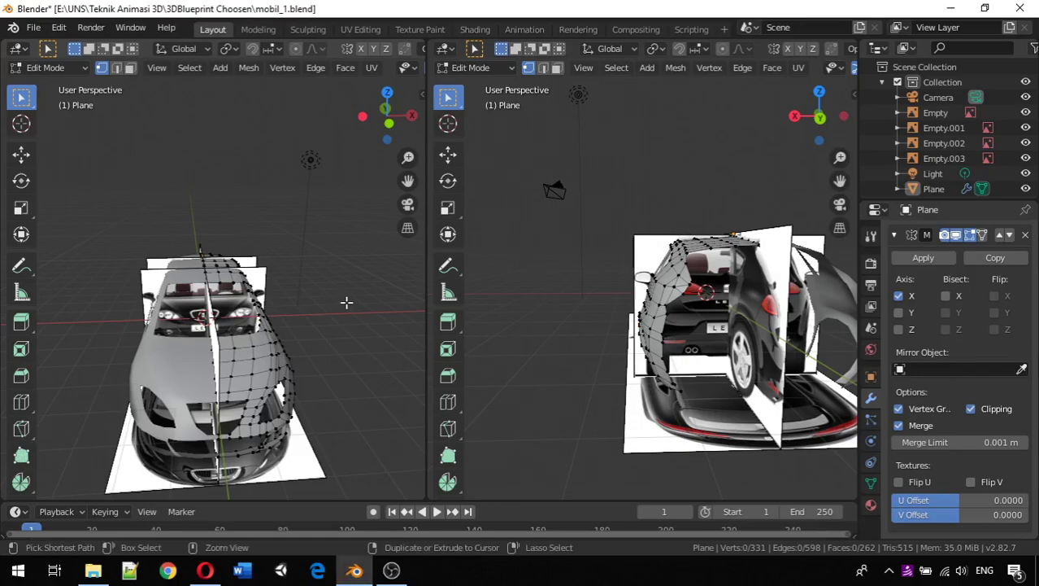
pyautogui.hotkey('ctrl', '1')
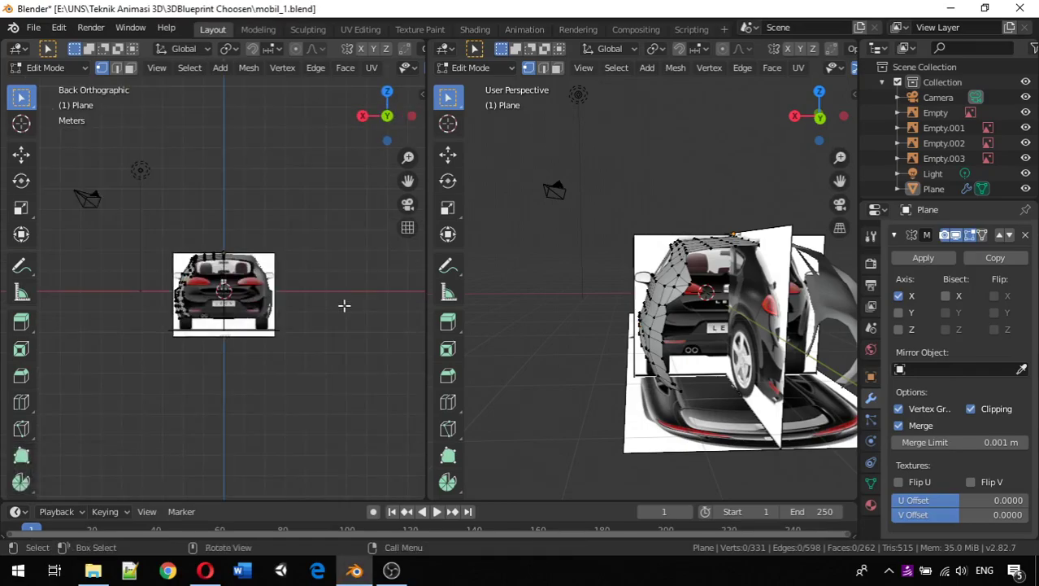
pyautogui.scroll(8, 159, 311)
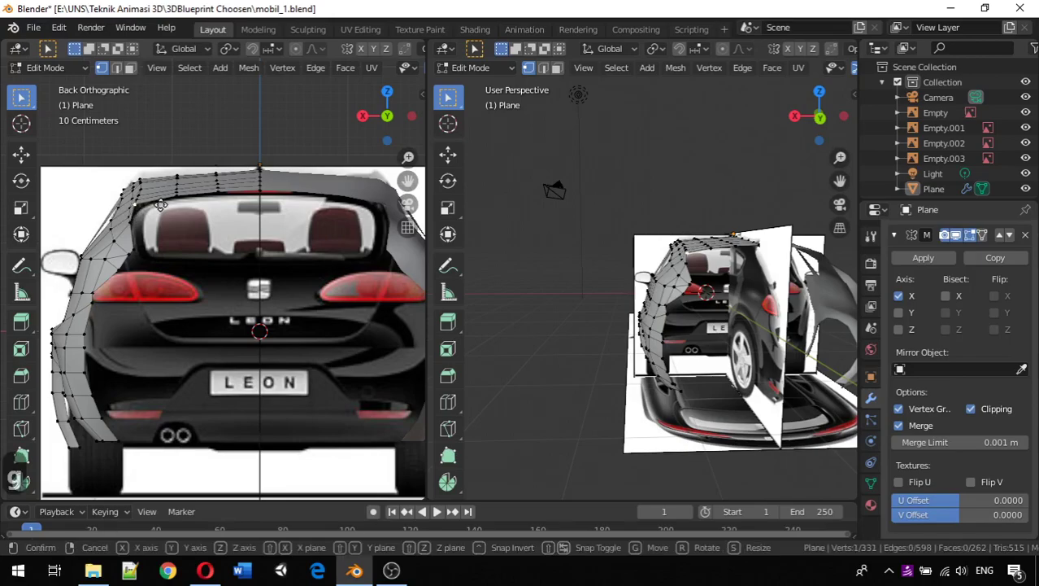
pyautogui.press('g')
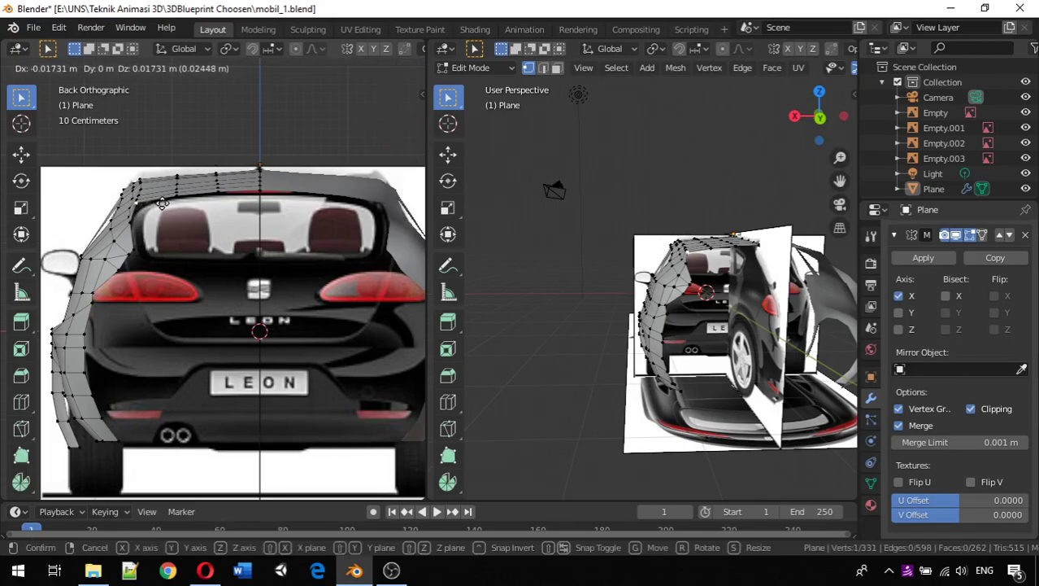
pyautogui.press('x')
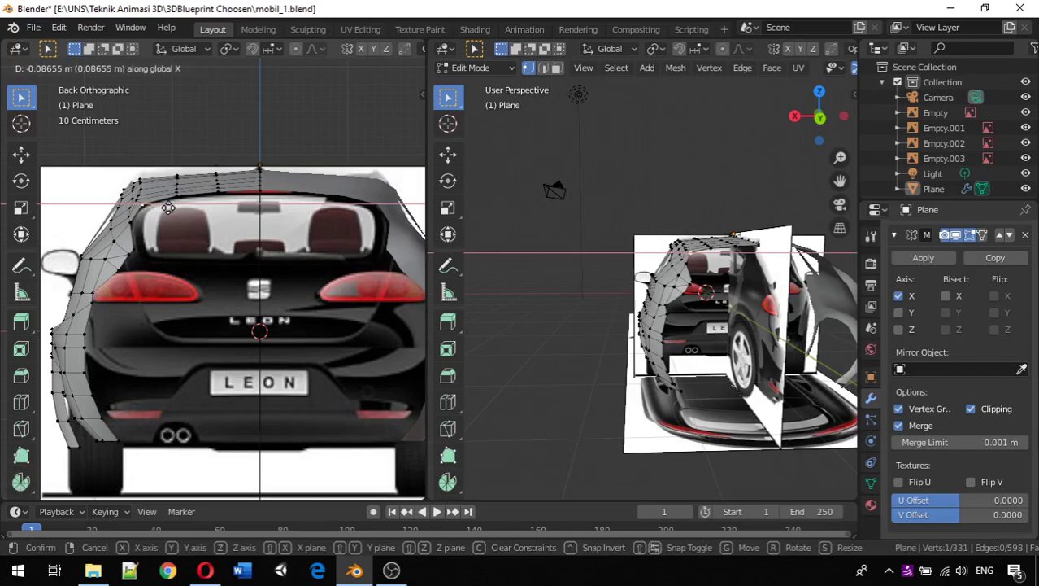
pyautogui.click(168, 209)
# From a perspective view, nudge the same rear window corner vertex slightly along the X axis.
pyautogui.moveTo(163, 211); pyautogui.dragTo(201, 262, button='middle')
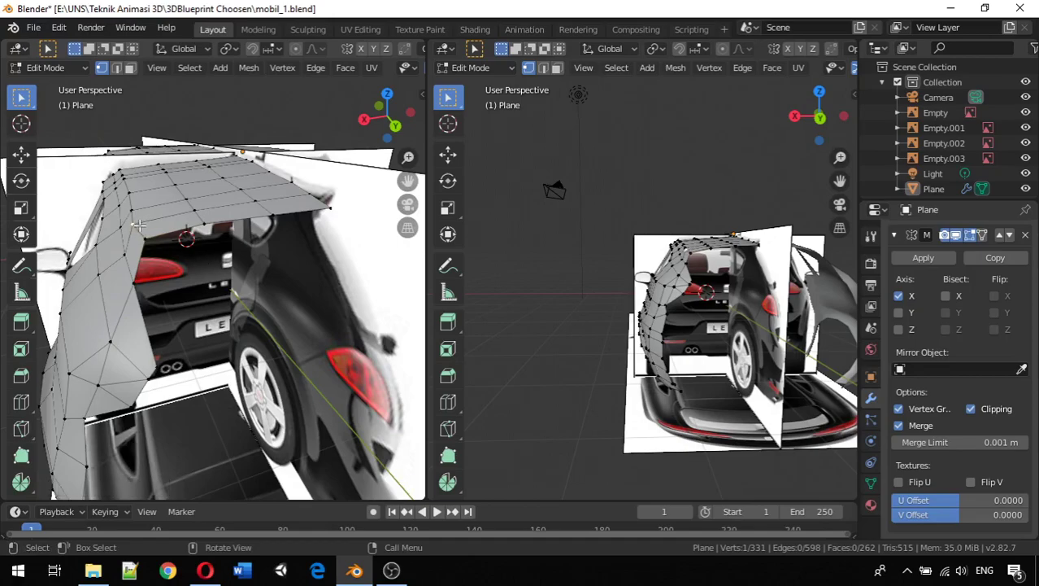
pyautogui.press('g')
pyautogui.press('x')
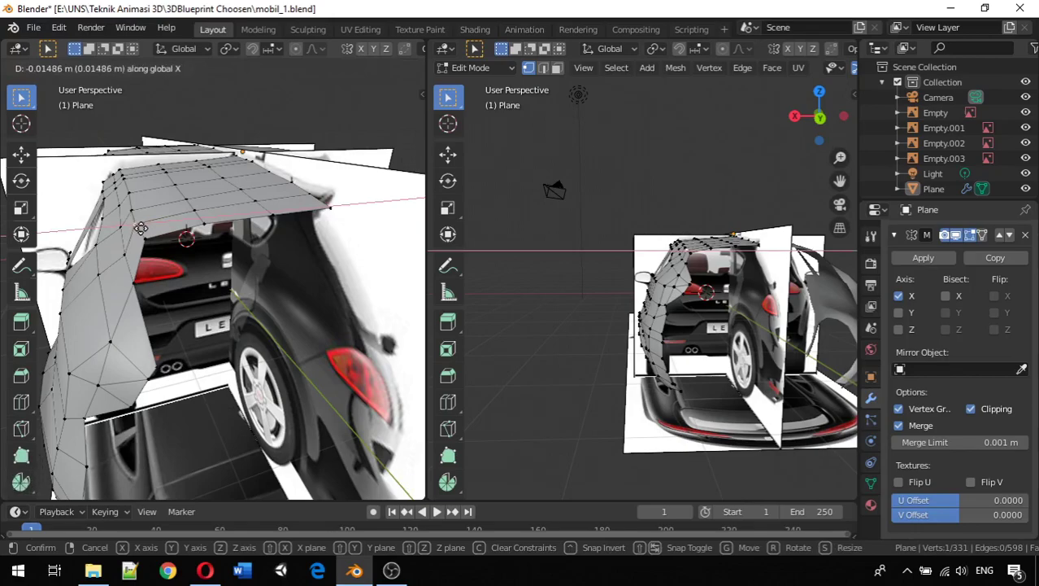
pyautogui.click(140, 228)
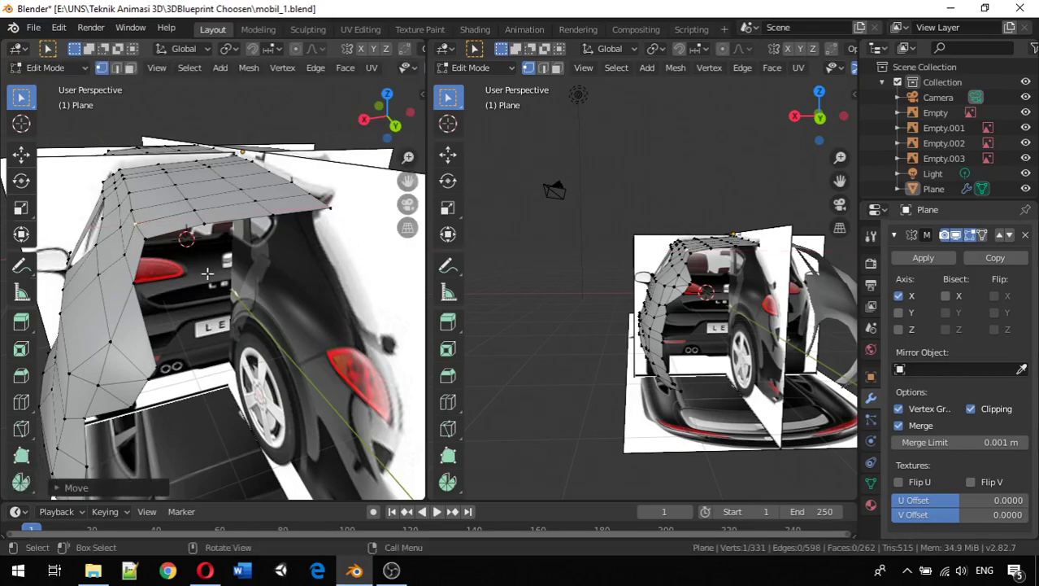
# In back view, raise the inner side-panel vertex below the taillight about 0.16 m along Z, and raise its outer neighbour slightly.
pyautogui.press('ctrl+KP_1')
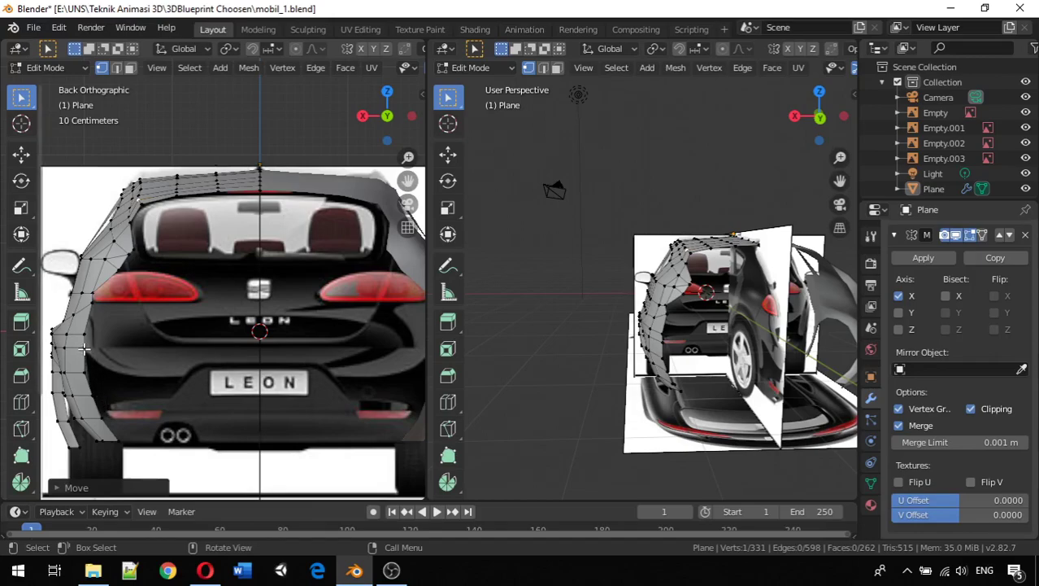
pyautogui.click(84, 333)
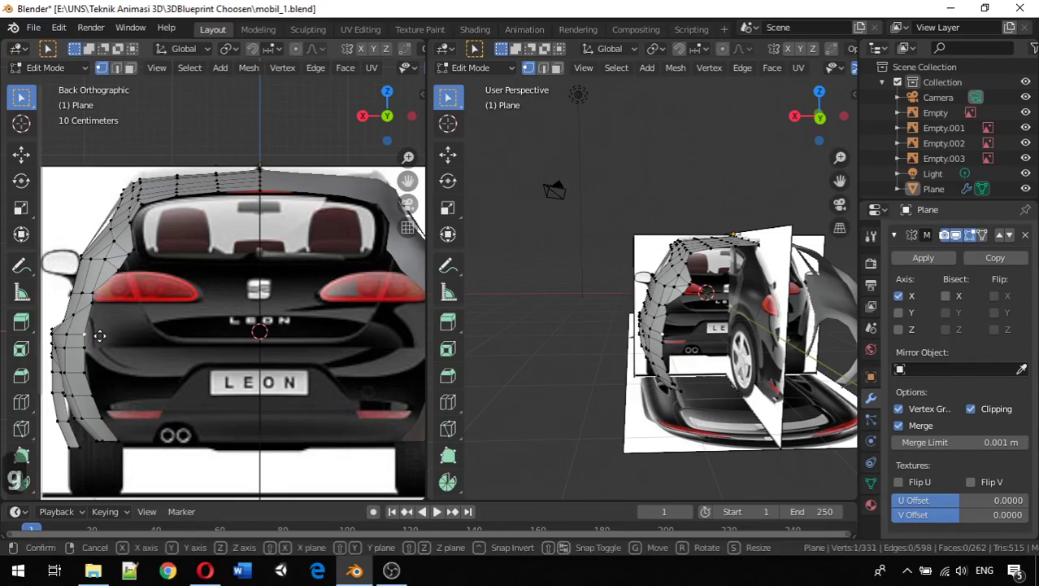
pyautogui.press('g')
pyautogui.press('z')
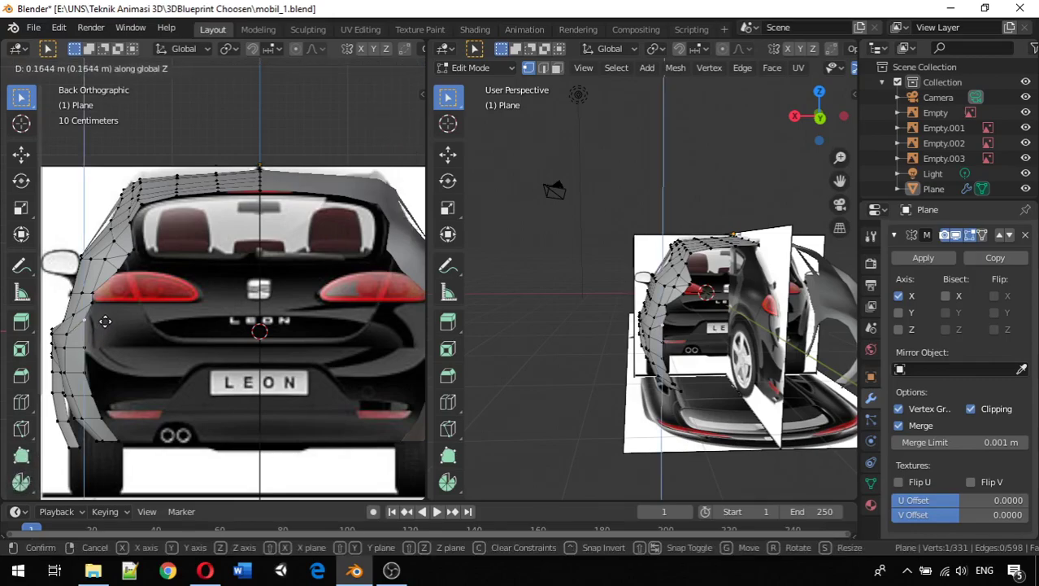
pyautogui.click(103, 320)
pyautogui.press('g')
pyautogui.press('z')
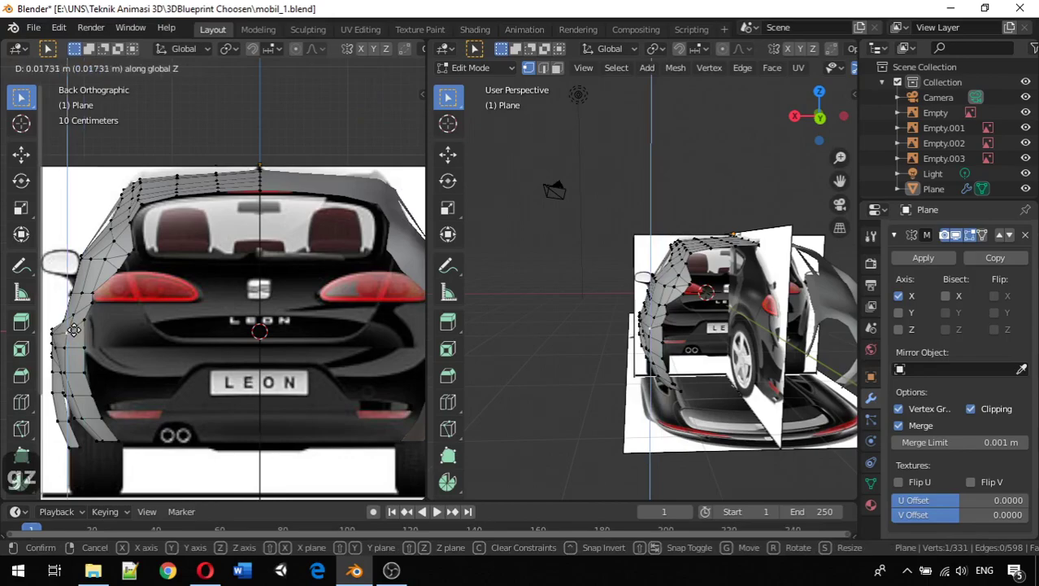
pyautogui.click(76, 325)
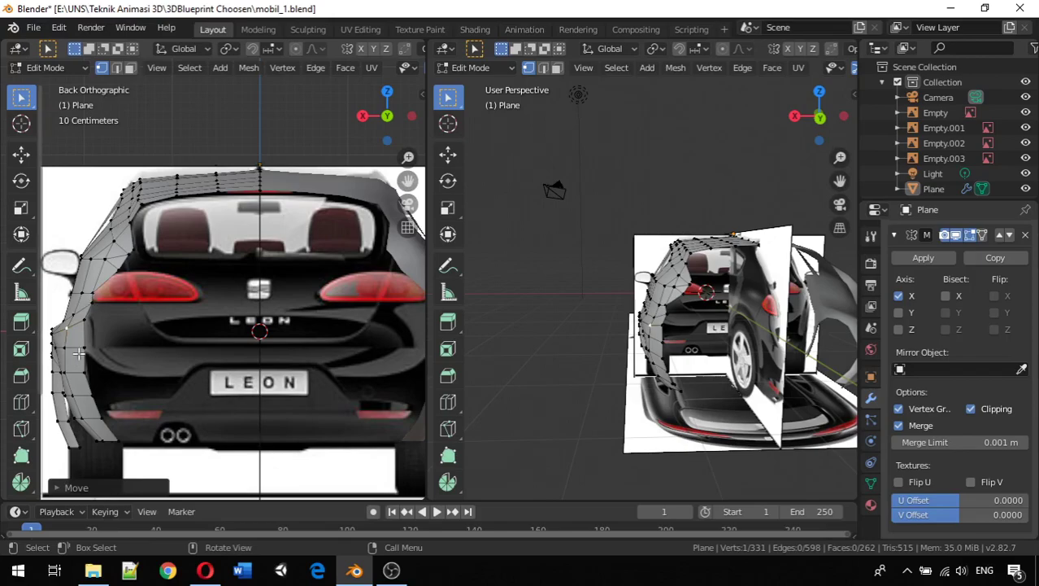
# Lower the next inner edge vertex of the side panel, level with the bumper's upper edge, slightly along Z.
pyautogui.click(81, 346)
pyautogui.press('g')
pyautogui.press('z')
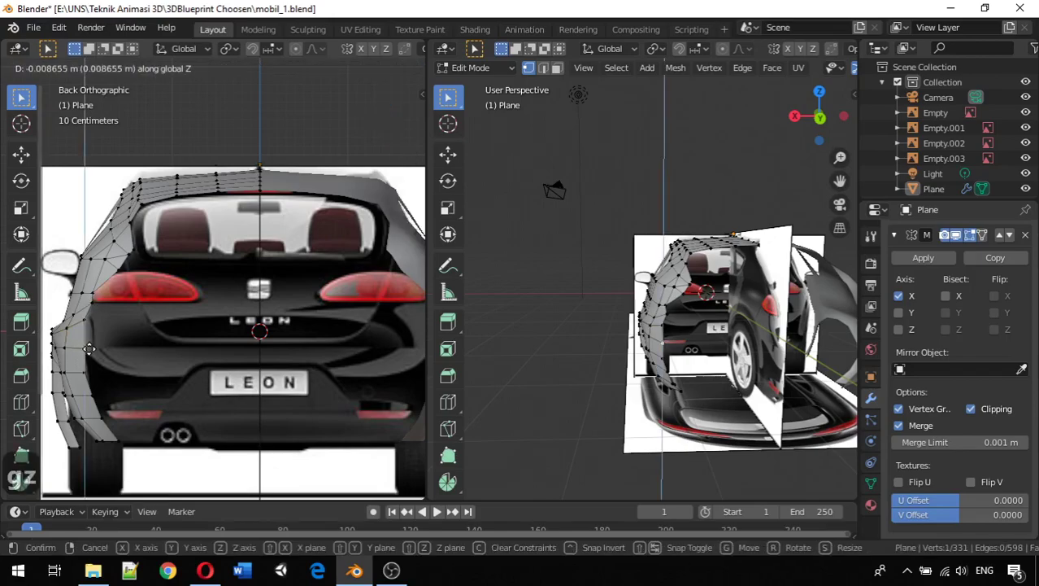
pyautogui.click(87, 352)
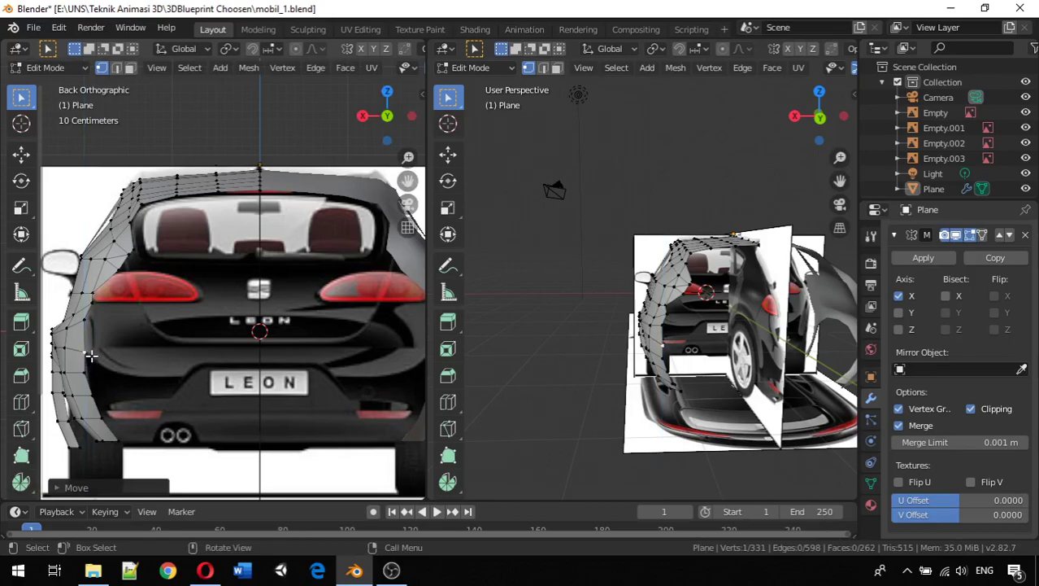
# Shift the inner edge vertex at number-plate height slightly along X toward the car's centre line.
pyautogui.click(86, 317)
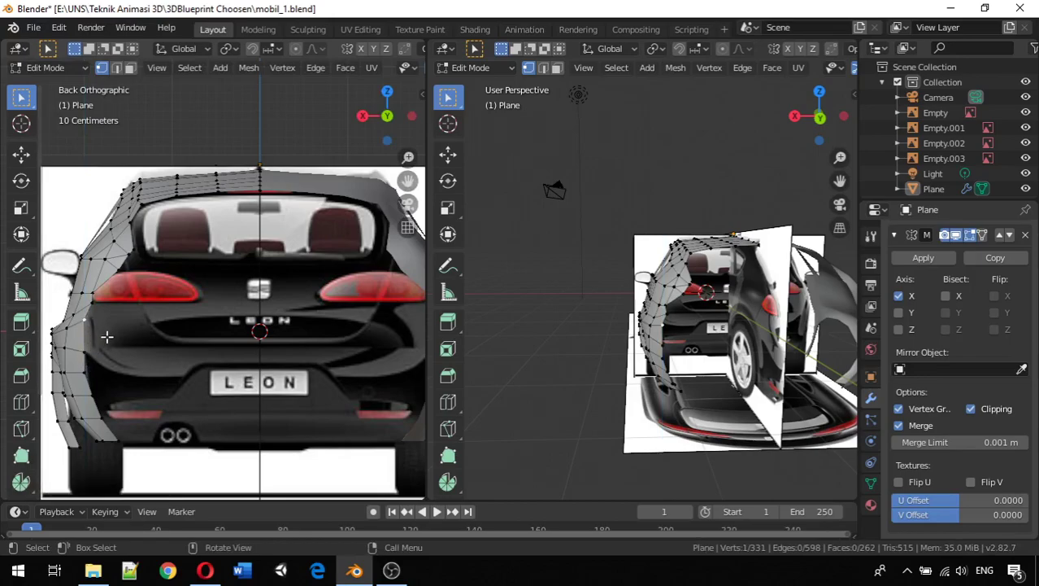
pyautogui.click(85, 372)
pyautogui.press('g')
pyautogui.press('x')
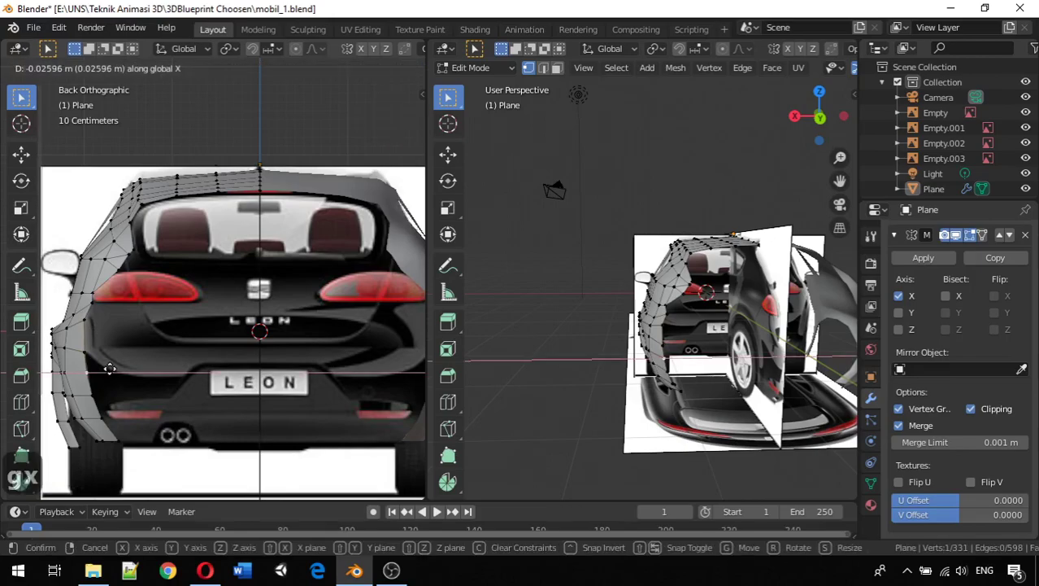
pyautogui.click(97, 388)
pyautogui.click(107, 395)
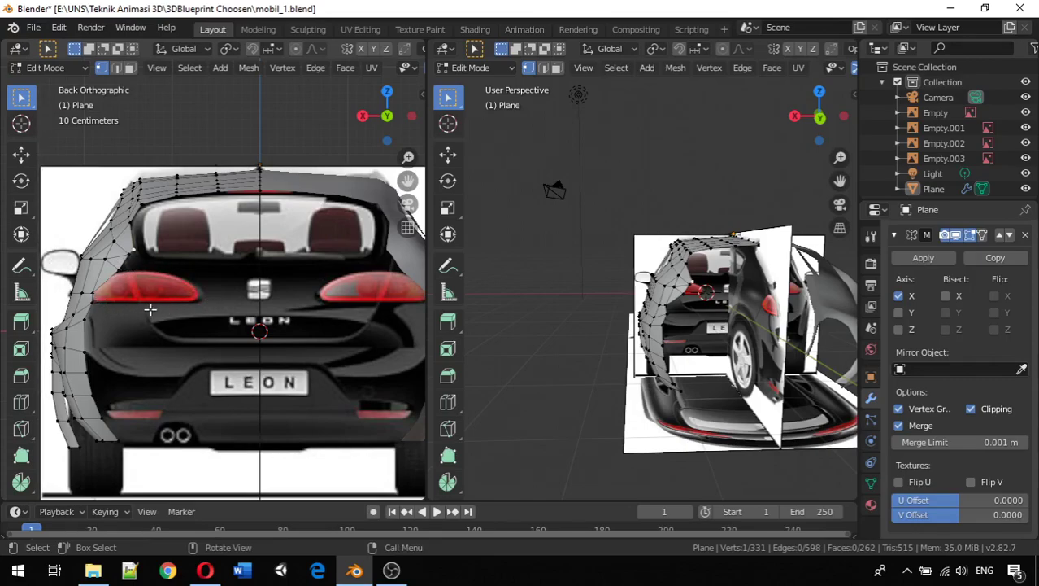
# Extrude the side panel's edge above the taillight about 0.4 m along X toward the car's centre line.
pyautogui.keyDown('shift'); pyautogui.click(128, 256); pyautogui.keyUp('shift')
pyautogui.keyDown('shift'); pyautogui.click(120, 270); pyautogui.keyUp('shift')
pyautogui.press('e')
pyautogui.press('x')
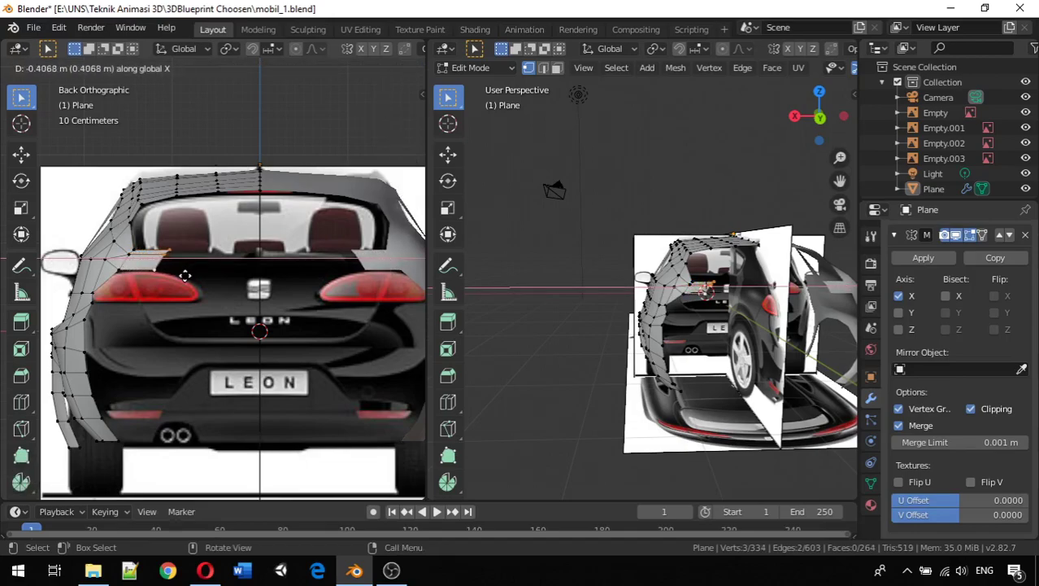
pyautogui.click(186, 276)
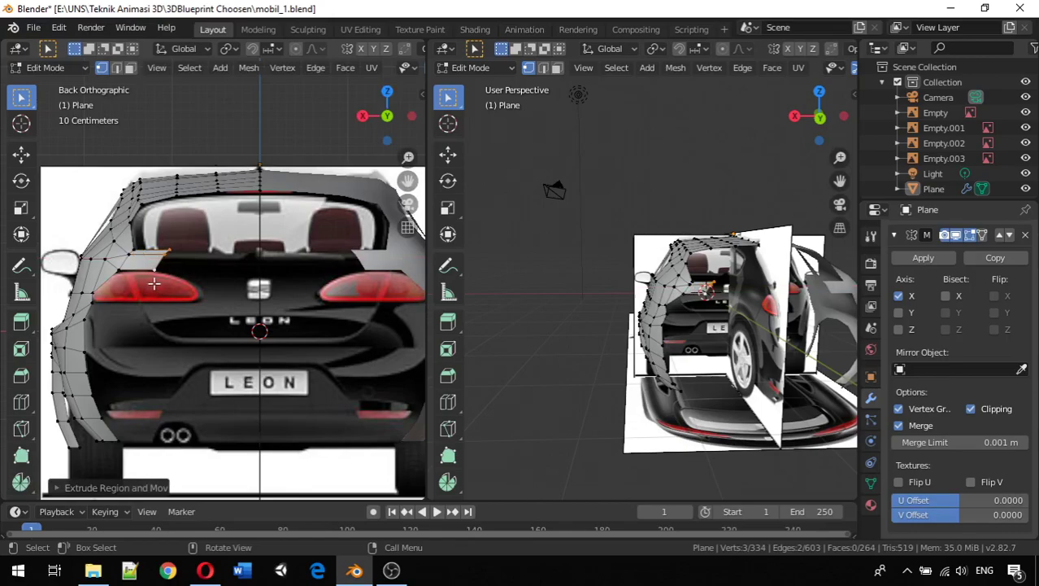
# Move the lower base vertex of the extruded strip down along Z to the taillight, and about 0.1 m outward along X.
pyautogui.click(124, 268)
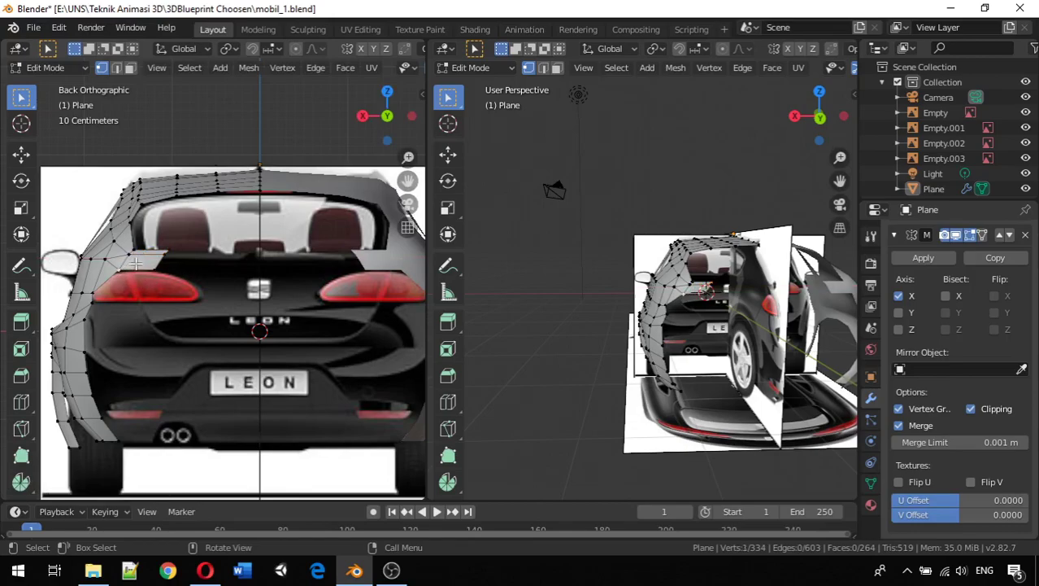
pyautogui.press('g')
pyautogui.press('z')
pyautogui.click(136, 267)
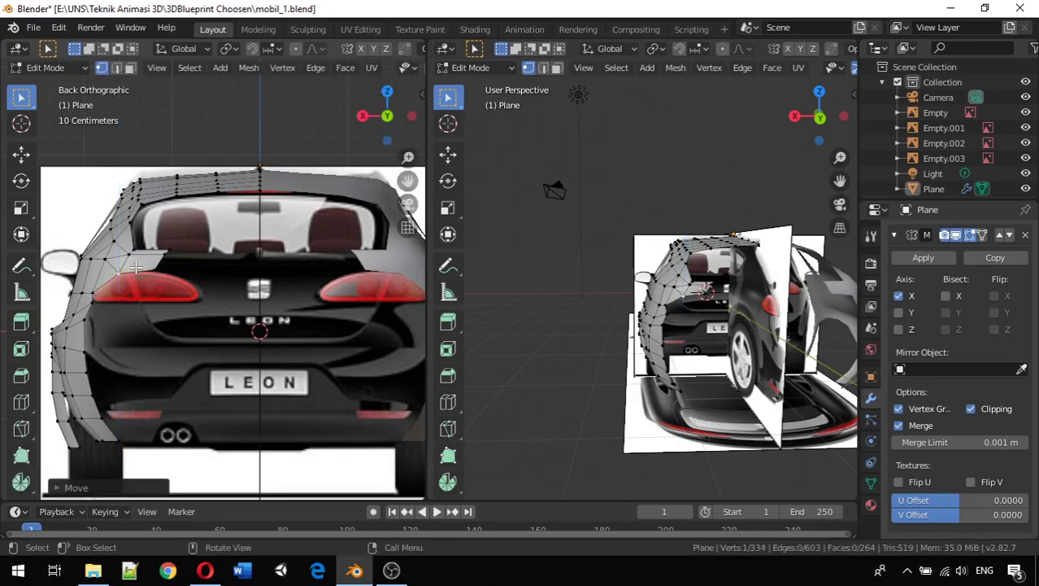
pyautogui.press('g')
pyautogui.press('x')
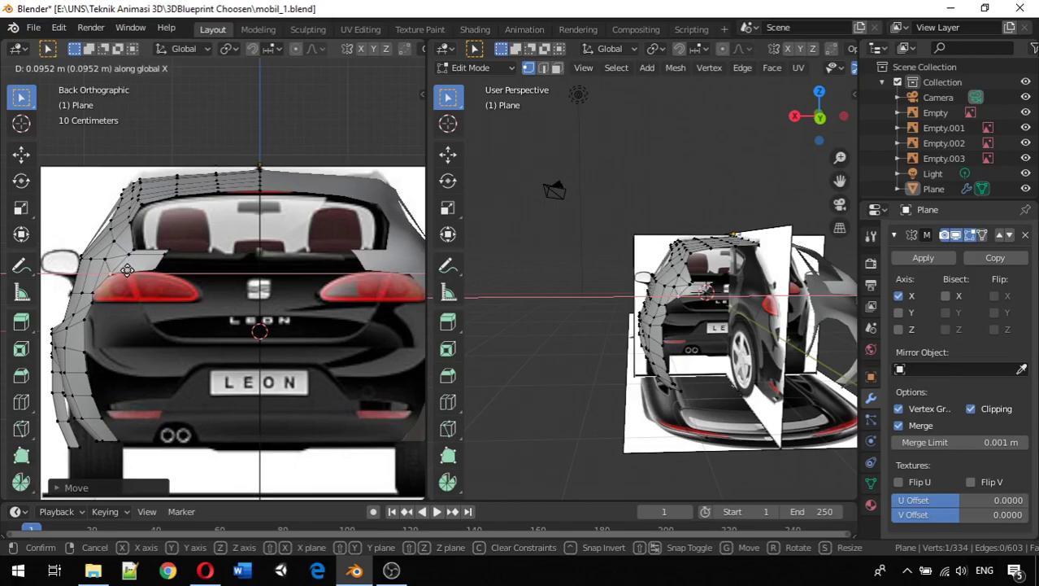
pyautogui.click(127, 270)
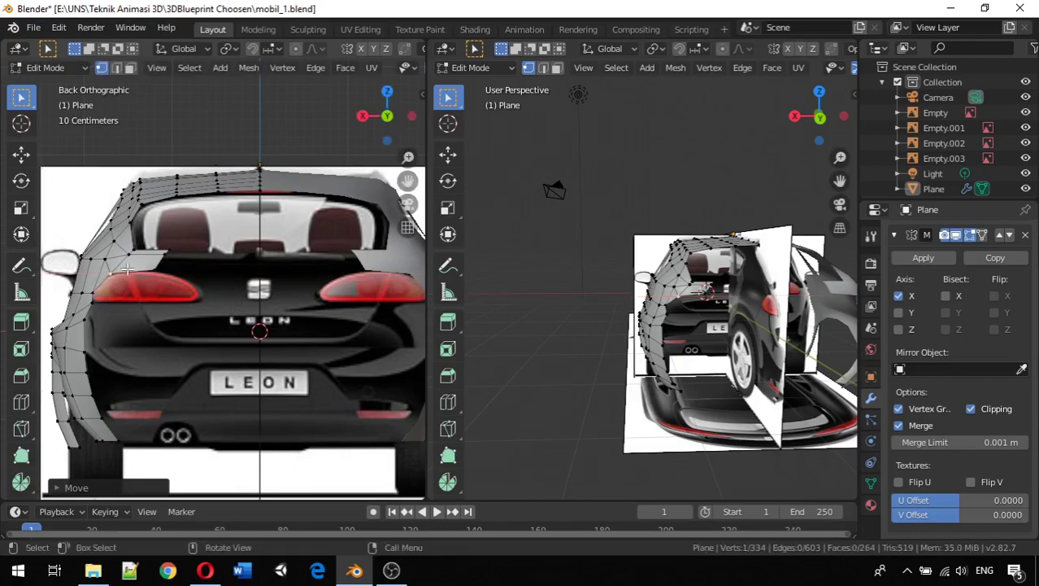
# Pull the extruded strip's three inner-end vertices outward along X, the lowest about 0.15 m and the middle one about 0.17 m.
pyautogui.click(156, 269)
pyautogui.press('g')
pyautogui.press('x')
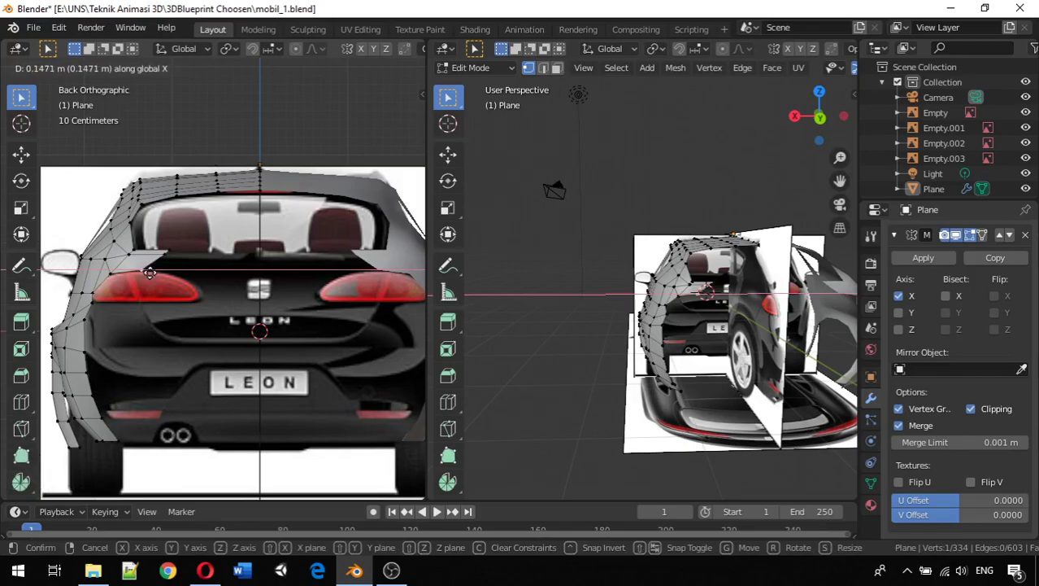
pyautogui.click(147, 270)
pyautogui.click(186, 257)
pyautogui.press('g')
pyautogui.press('x')
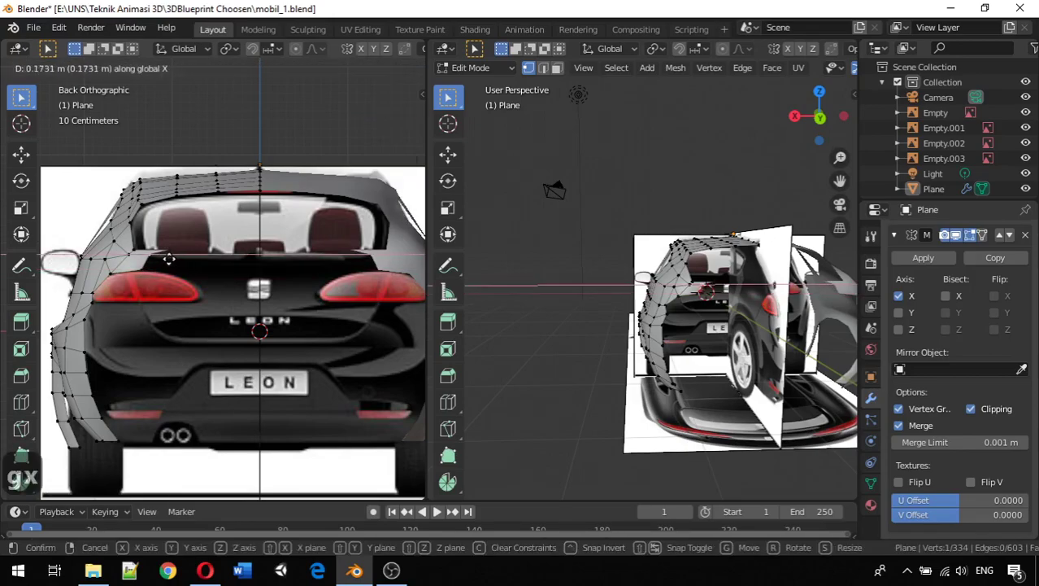
pyautogui.click(166, 259)
pyautogui.click(171, 244)
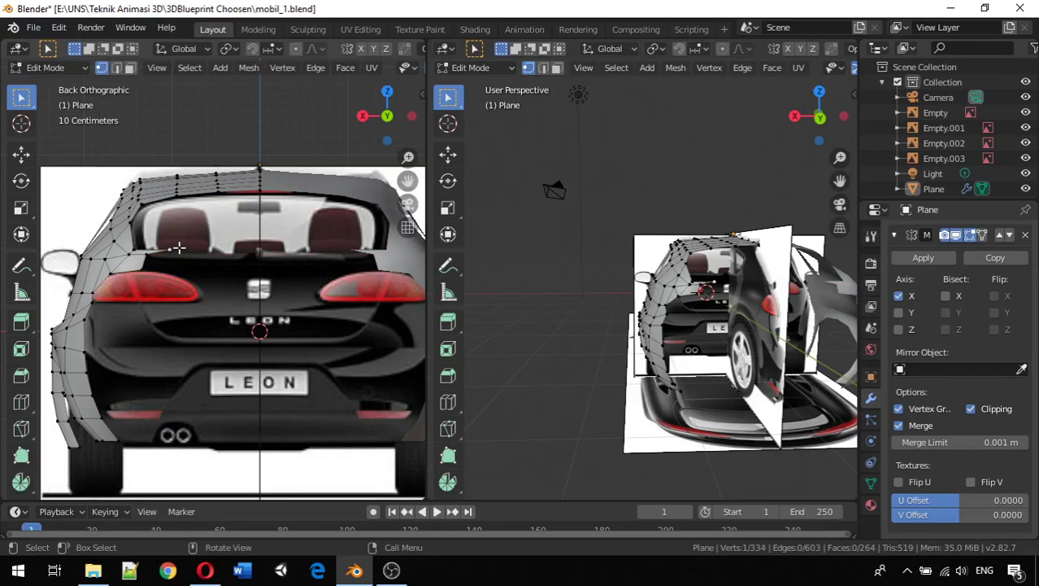
pyautogui.press('g')
pyautogui.press('x')
pyautogui.click(158, 246)
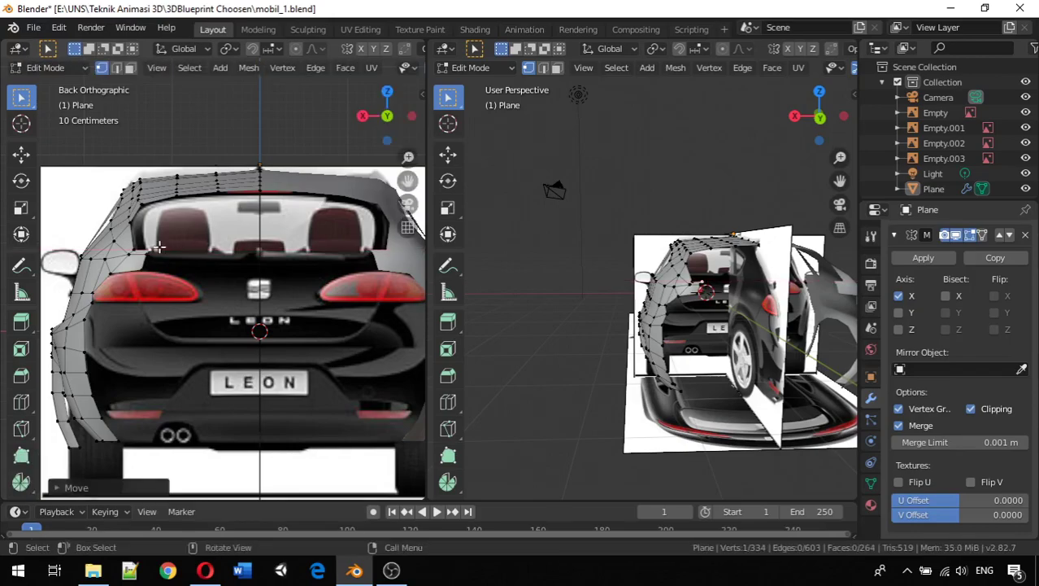
# Raise the vertex at the rear window's lower corner about 0.03 m along Z and move the vertex beside it about 0.03 m outward along X.
pyautogui.press('g')
pyautogui.press('z')
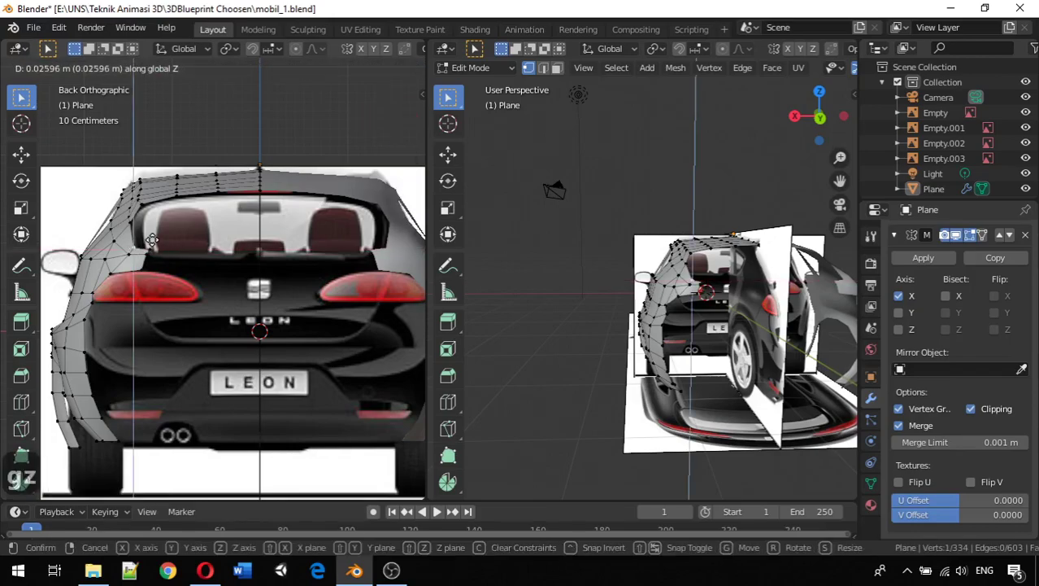
pyautogui.click(152, 237)
pyautogui.click(129, 253)
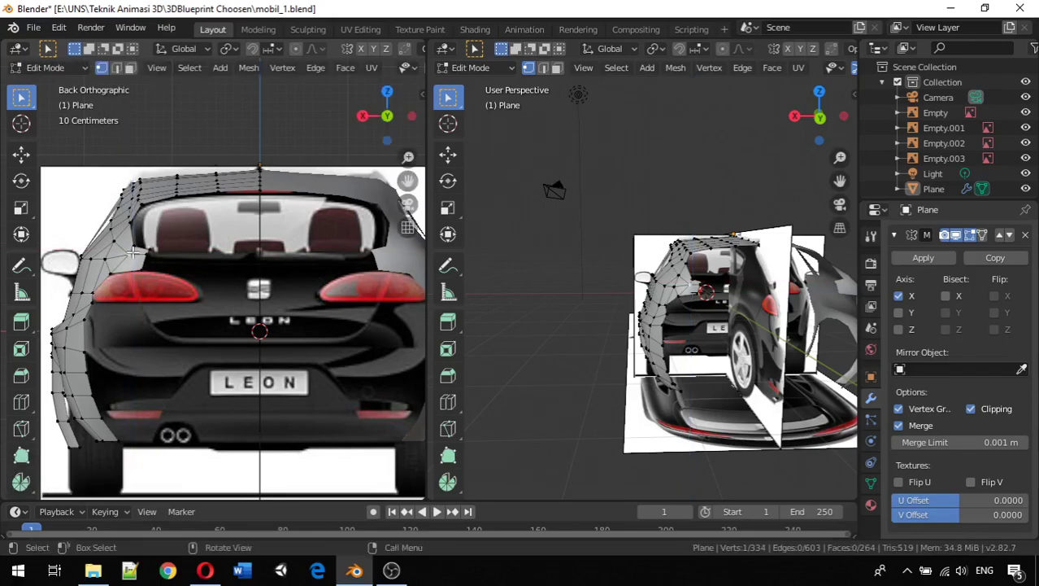
pyautogui.press('g')
pyautogui.press('x')
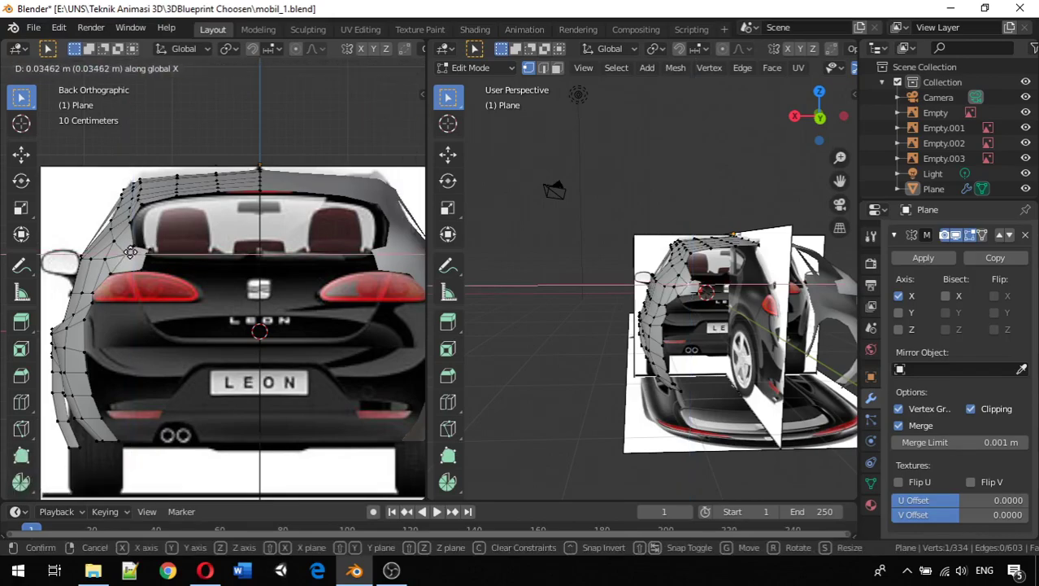
pyautogui.click(157, 253)
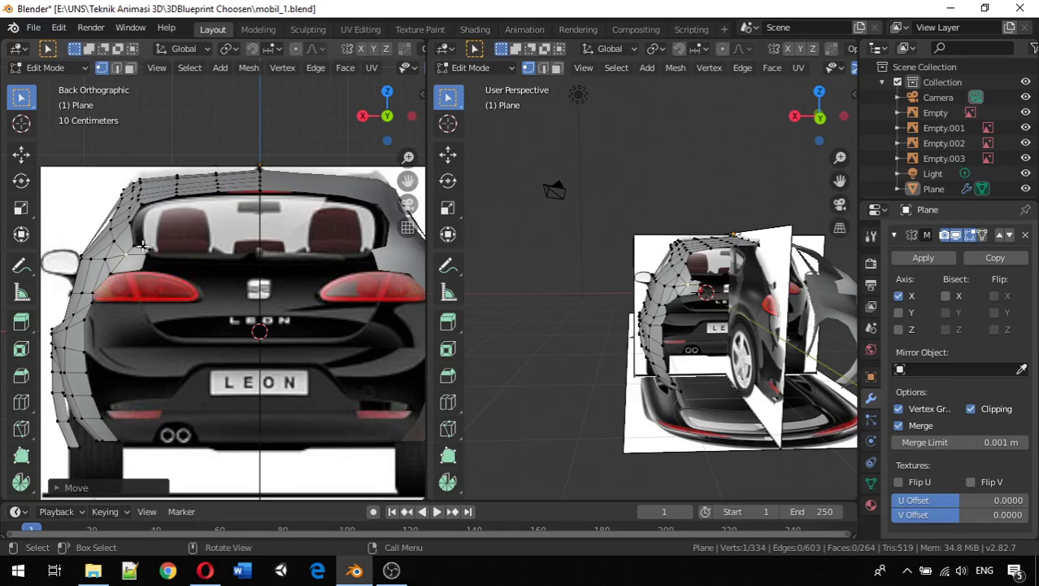
# Shift the vertex at the rear window's lower corner about 0.02 m along X toward the car's centre line.
pyautogui.click(140, 242)
pyautogui.press('g')
pyautogui.press('x')
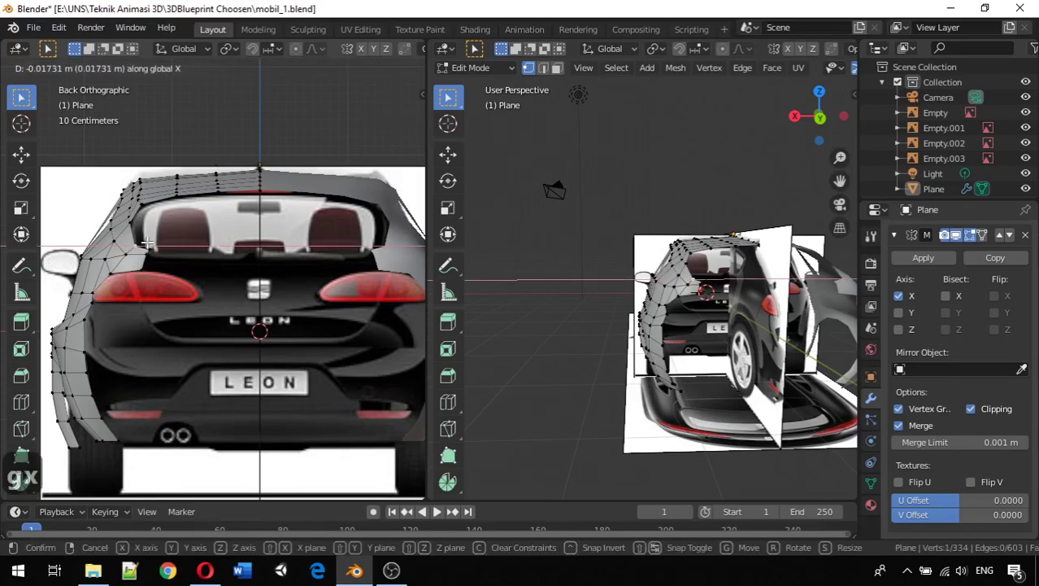
pyautogui.click(146, 242)
# Select the three inner-end vertices of the strip above the taillight and move them about 0.06 m rearward along Y to match the top-view blueprint.
pyautogui.moveTo(155, 268); pyautogui.dragTo(240, 310, button='middle')
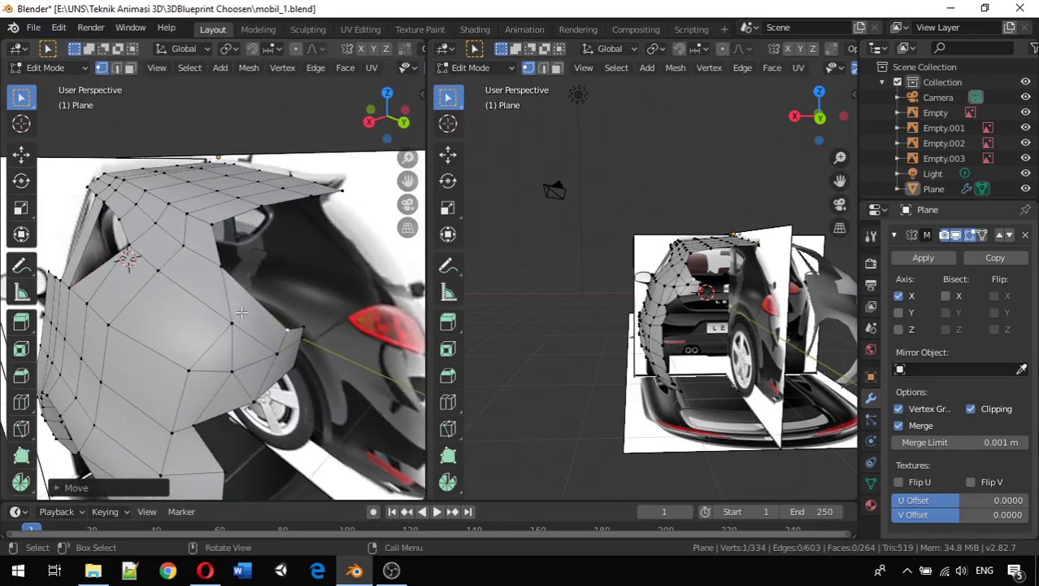
pyautogui.keyDown('alt'); pyautogui.click(299, 330); pyautogui.keyUp('alt')
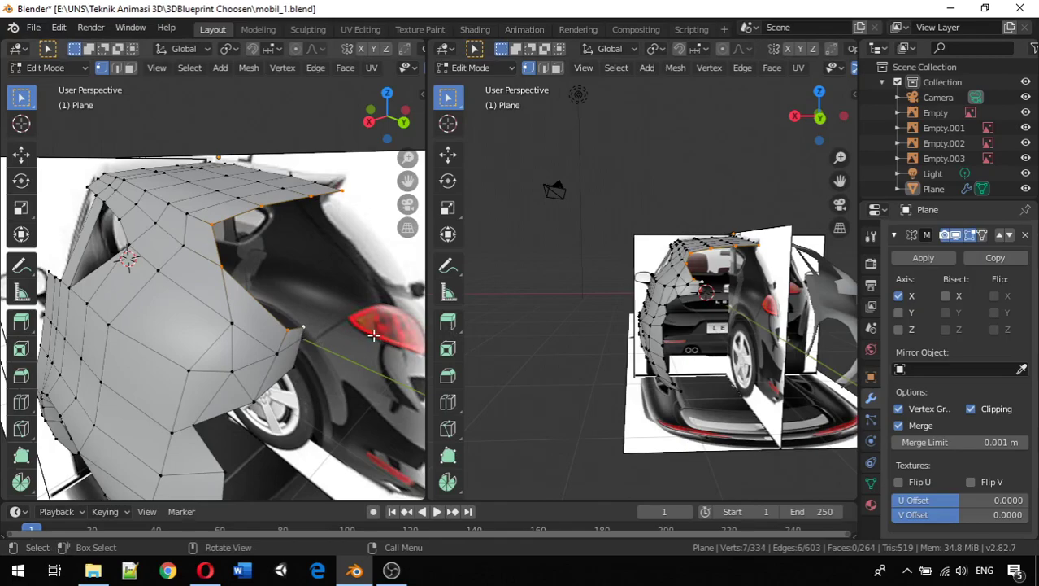
pyautogui.press('ctrl')
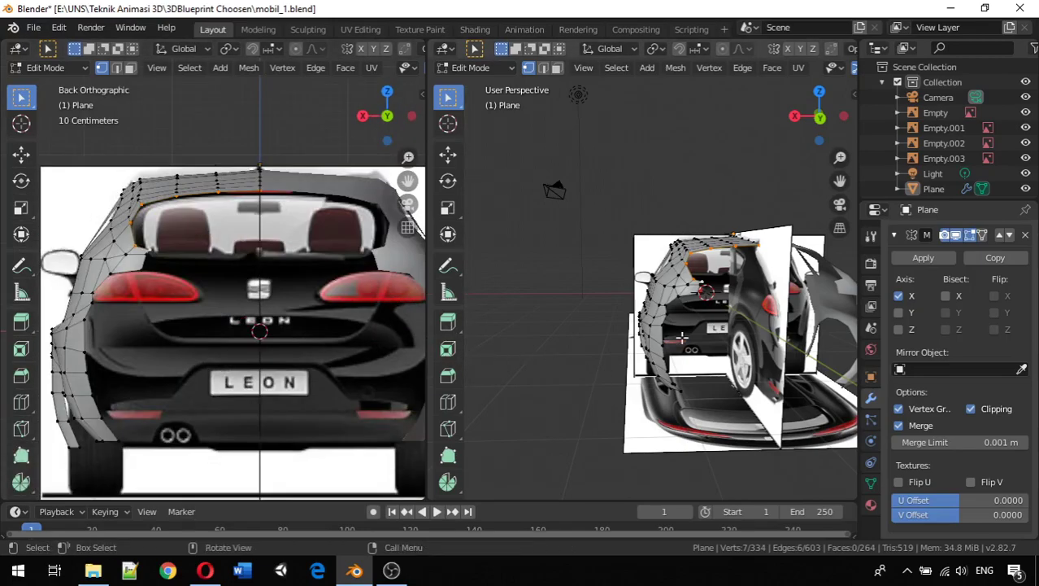
pyautogui.press('KP_7')
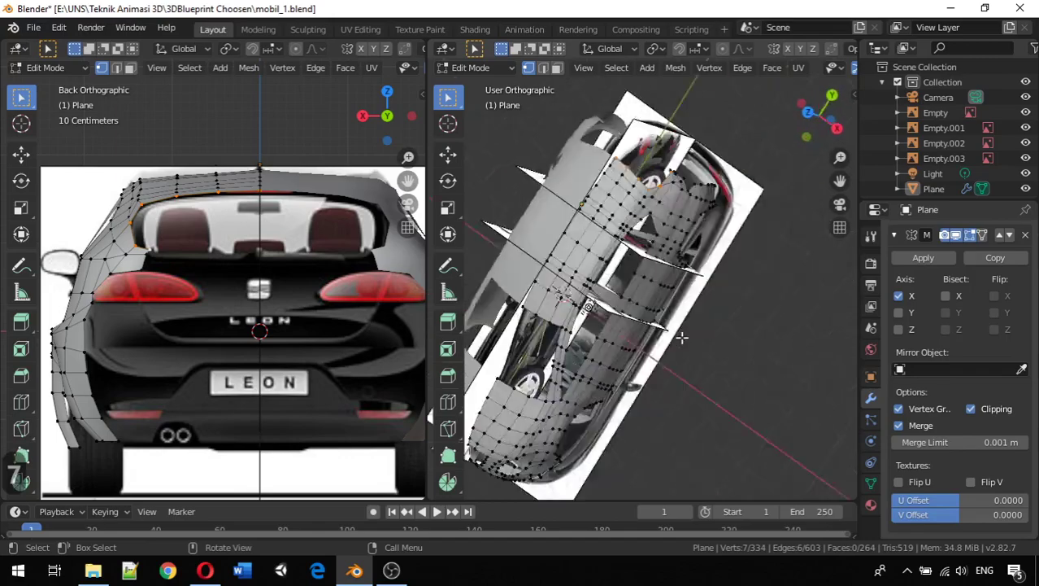
pyautogui.scroll(2, 635, 142)
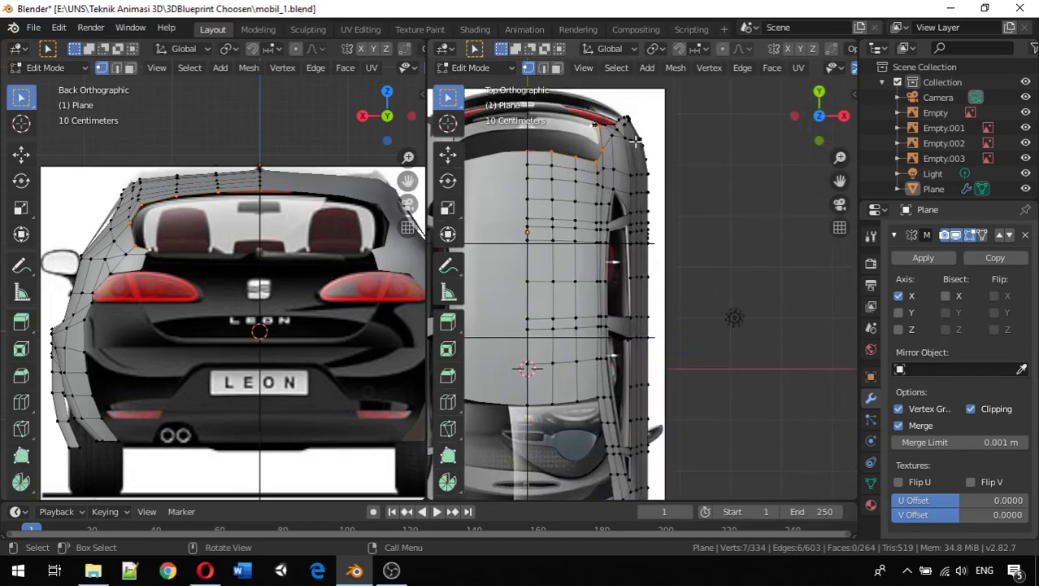
pyautogui.click(149, 253)
pyautogui.keyDown('shift'); pyautogui.click(150, 247); pyautogui.keyUp('shift')
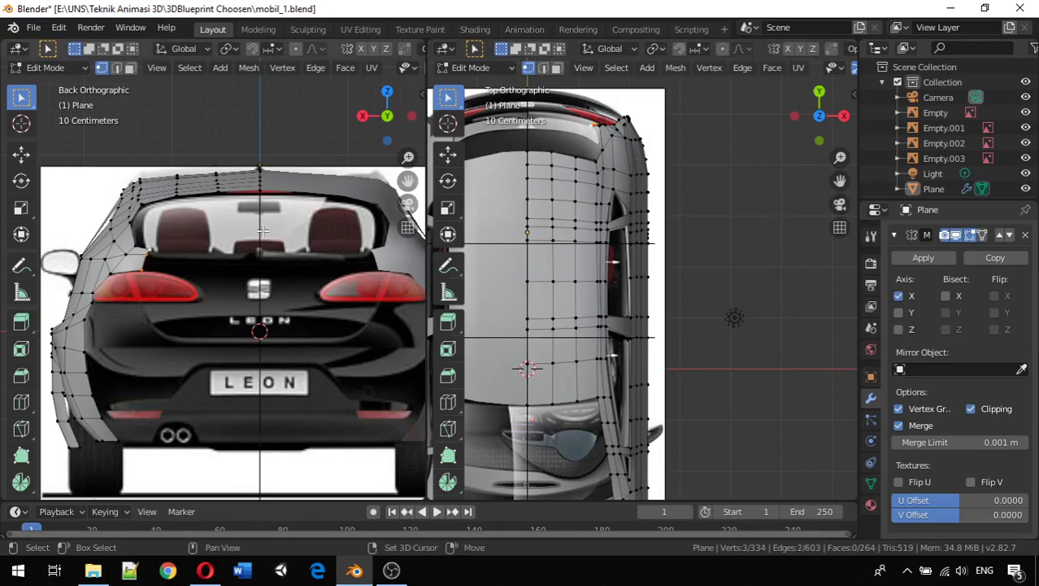
pyautogui.keyDown('shift'); pyautogui.click(608, 113); pyautogui.keyUp('shift')
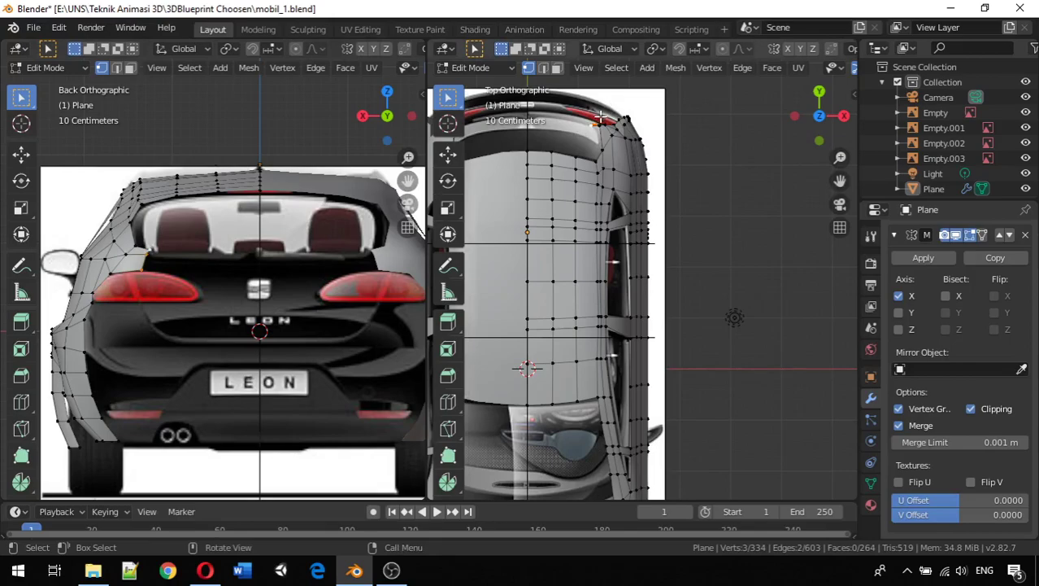
pyautogui.press('g')
pyautogui.press('y')
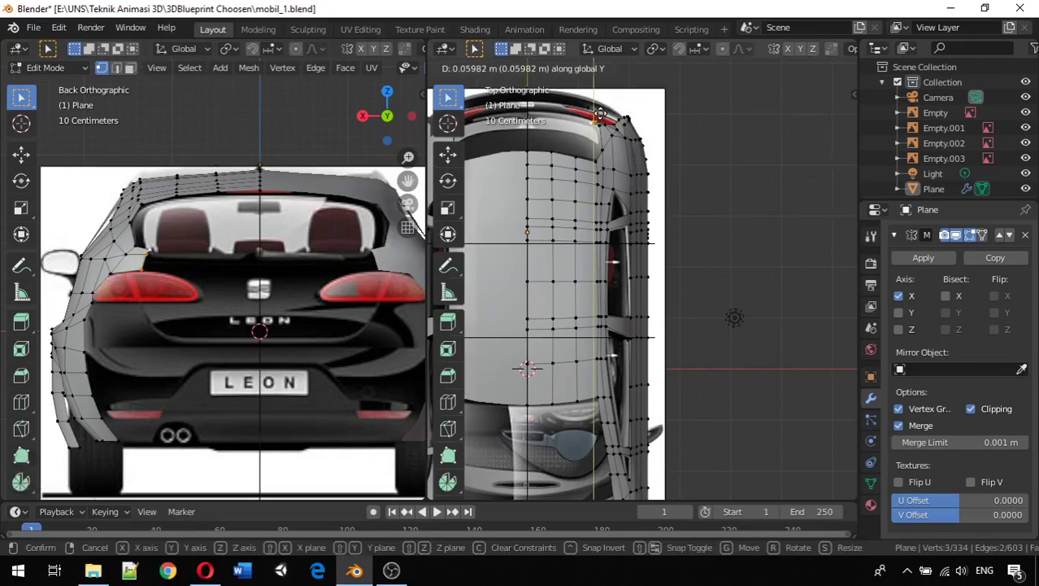
pyautogui.click(600, 112)
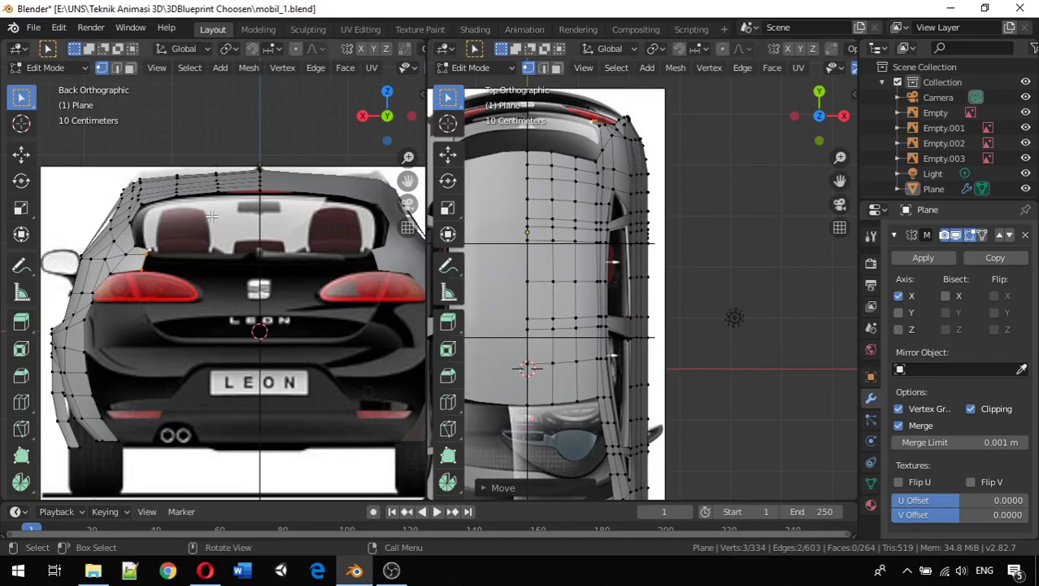
# Scale the strip's inner-end edge to about 0.8 and lower it about 0.05 m along Z.
pyautogui.press('s')
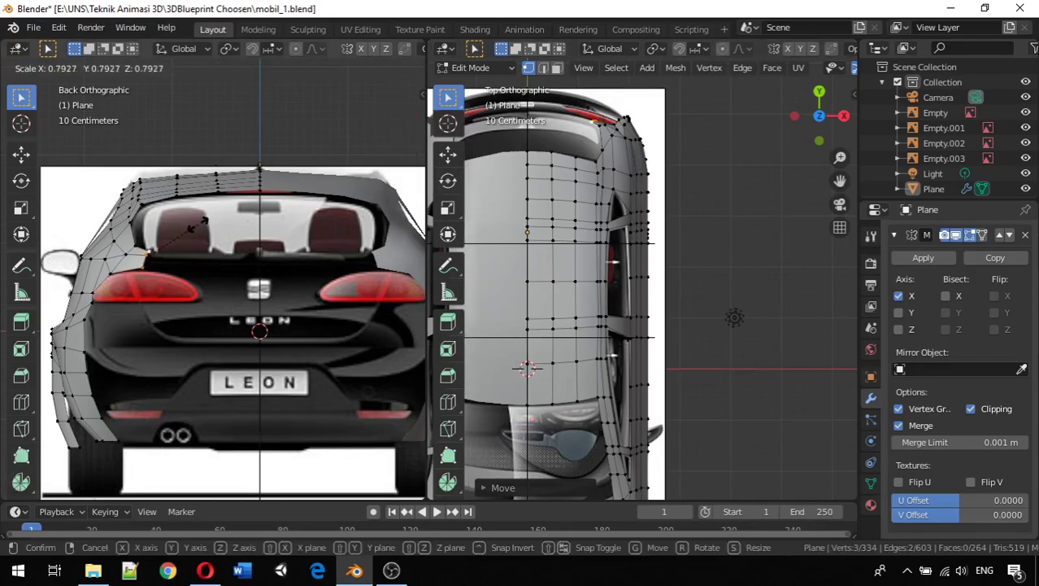
pyautogui.click(199, 225)
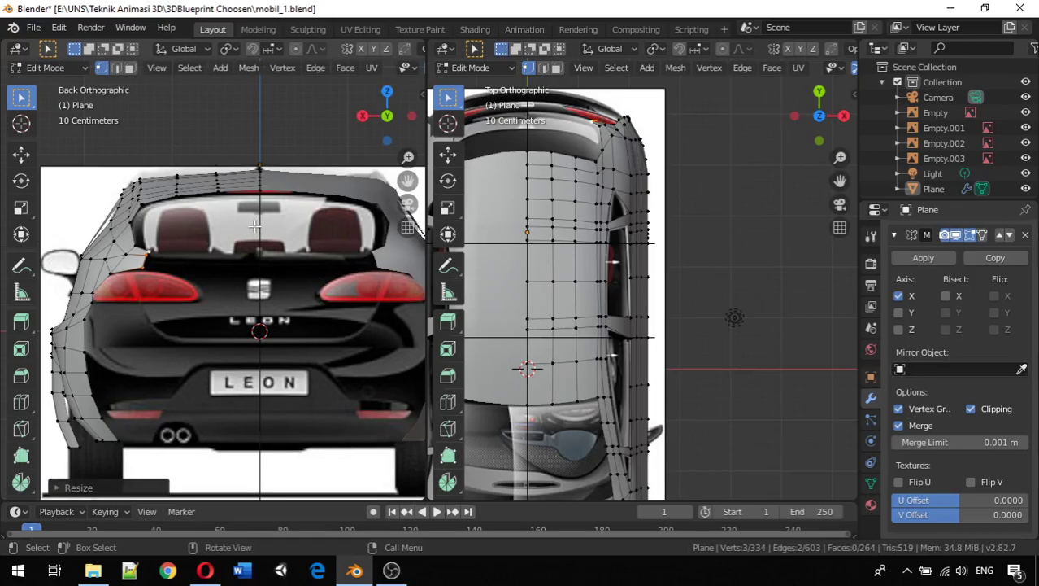
pyautogui.press('g')
pyautogui.press('z')
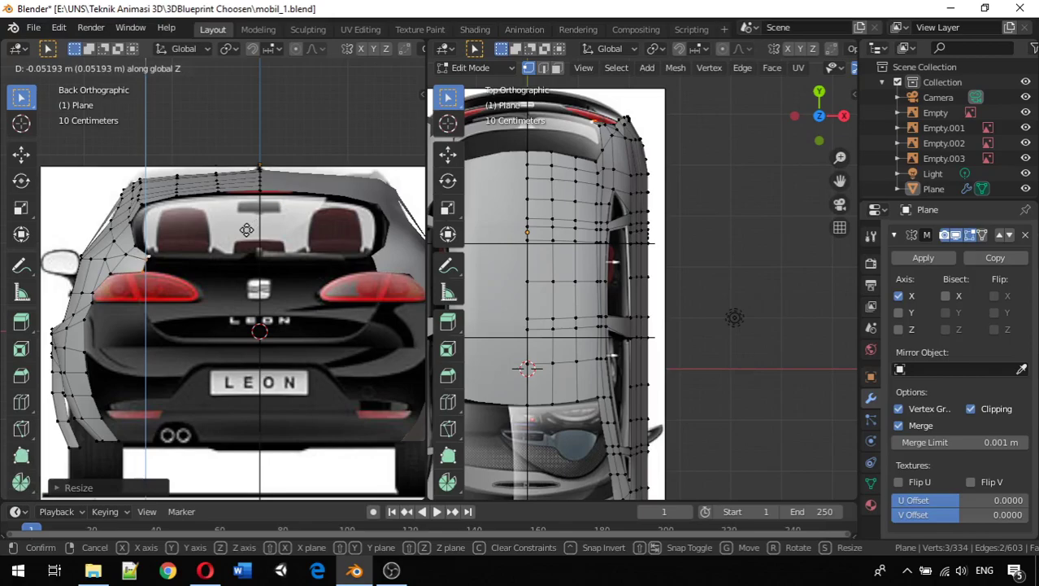
pyautogui.click(246, 229)
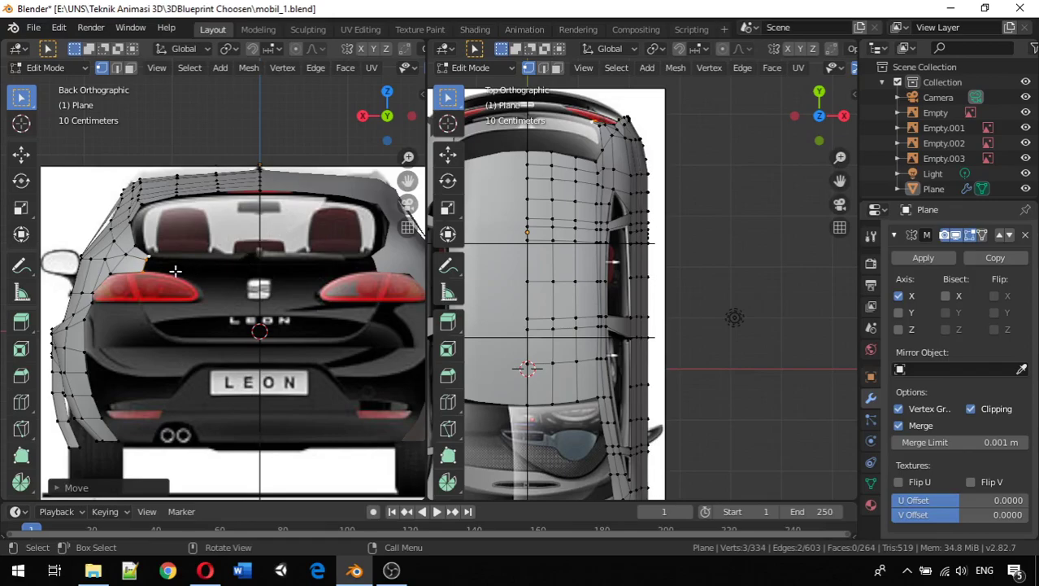
# Extrude the strip's inner-end edge about 0.27 m along X toward the car's centre line.
pyautogui.press('e')
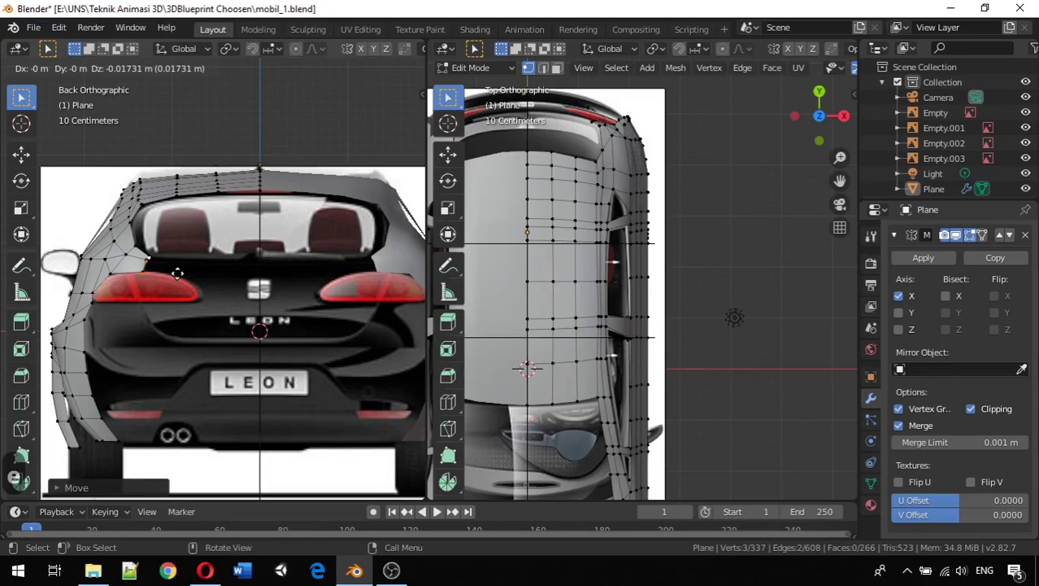
pyautogui.press('x')
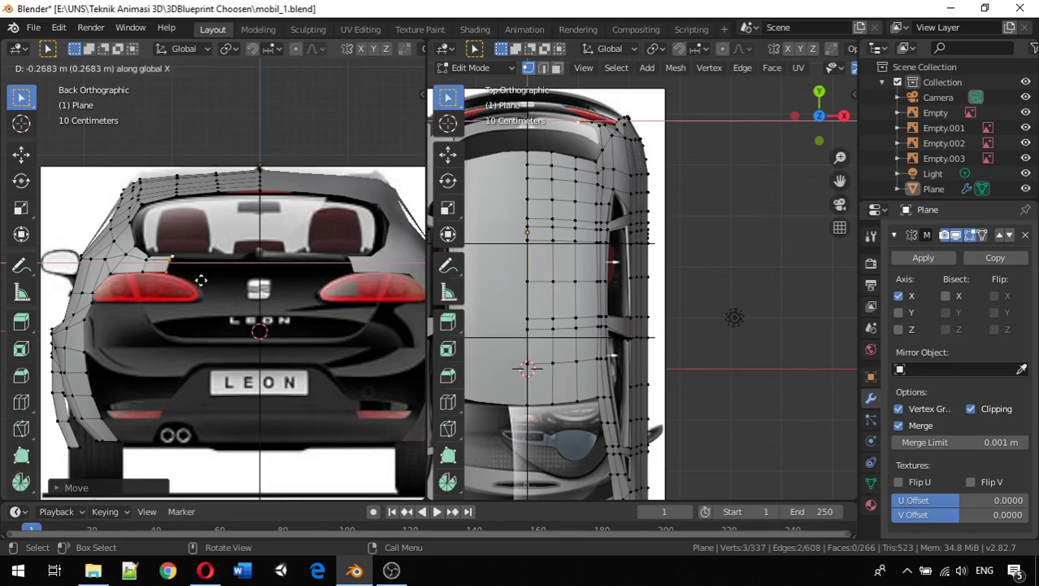
pyautogui.click(201, 280)
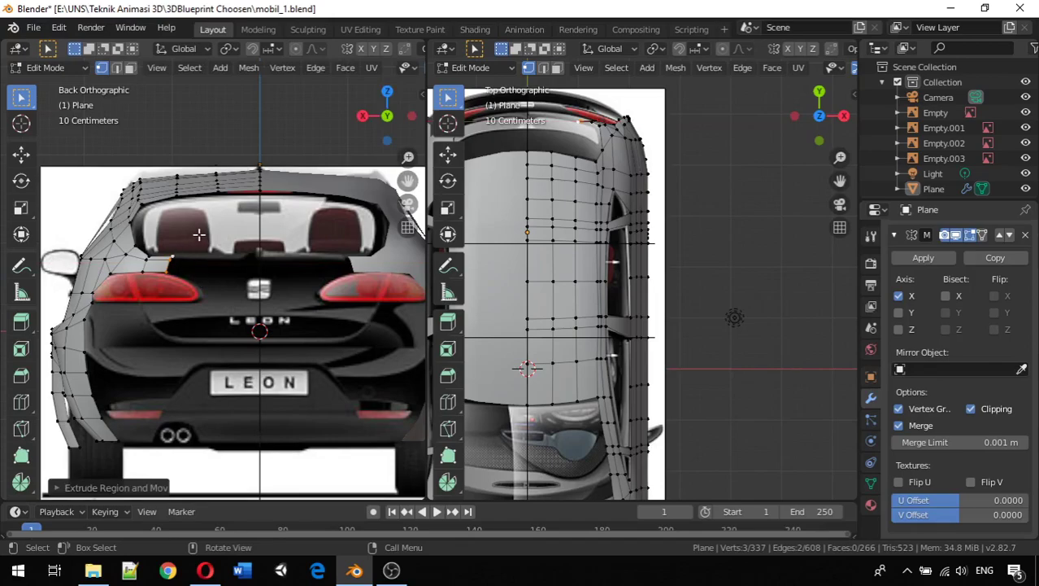
# Scale the extruded inner-end edge to about 0.84 and shift it slightly rearward along Y to follow the top-view outline.
pyautogui.press('s')
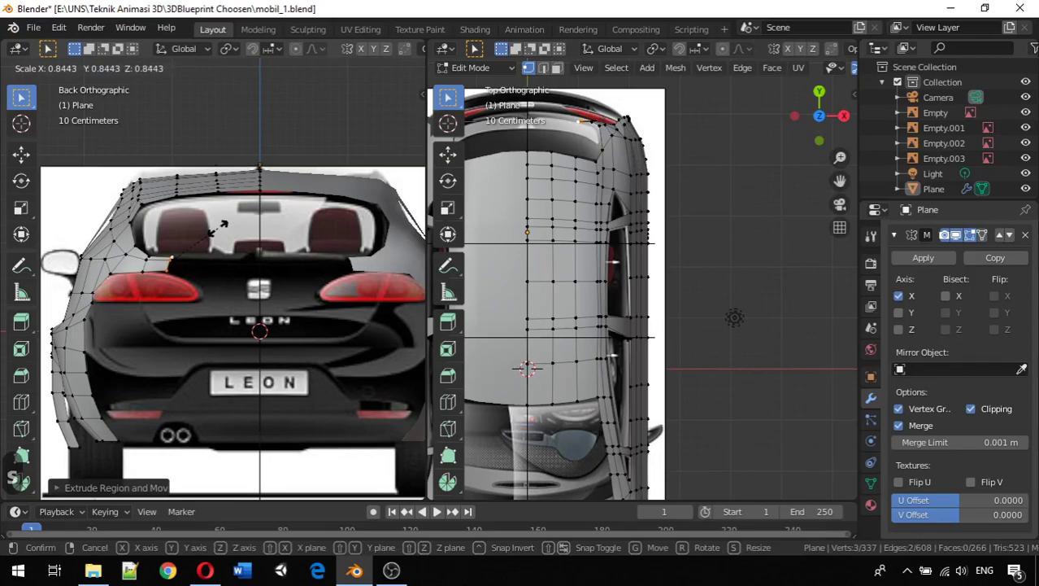
pyautogui.click(218, 231)
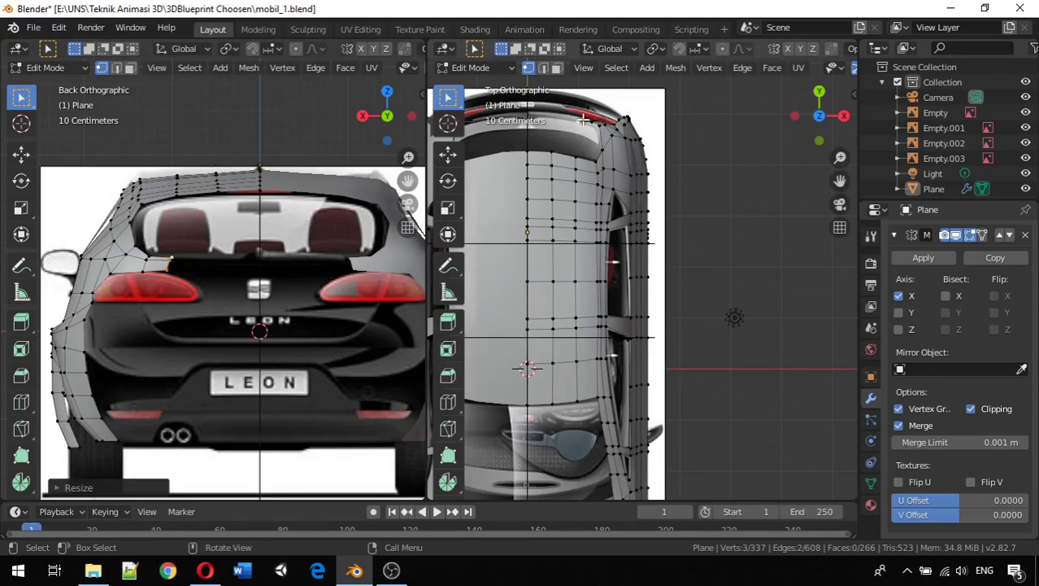
pyautogui.press('g')
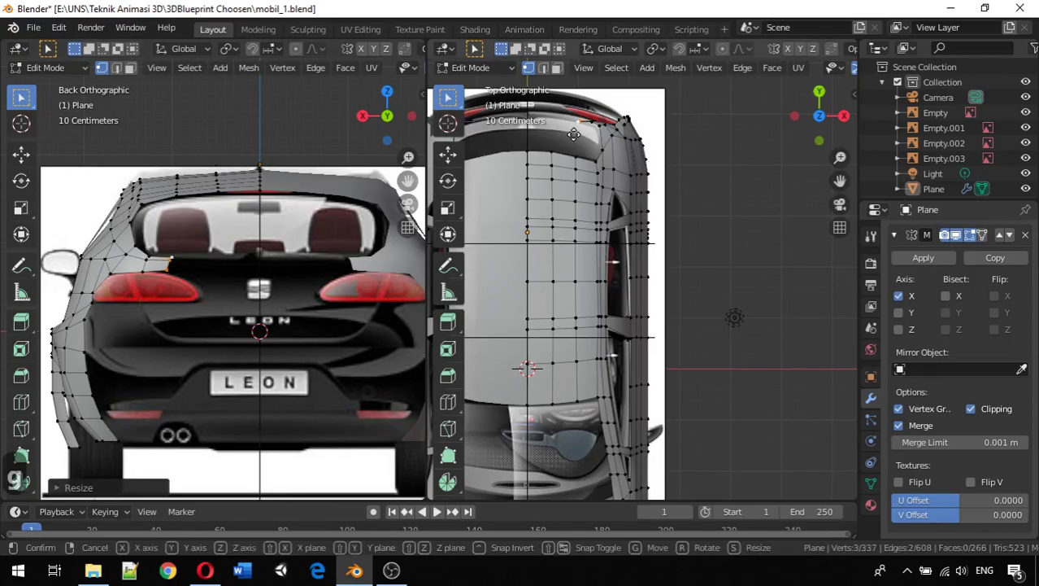
pyautogui.press('y')
pyautogui.click(574, 130)
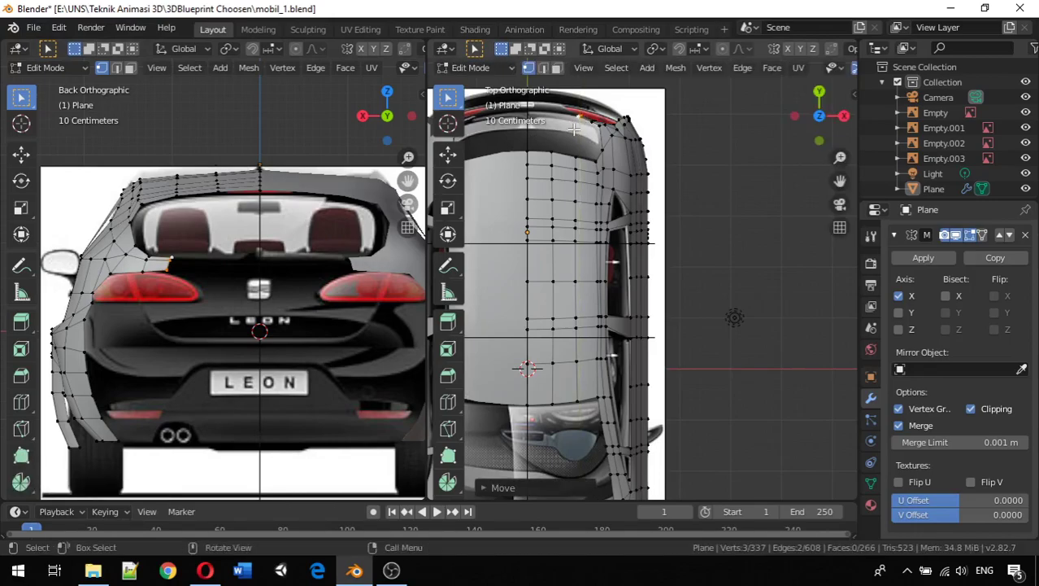
# Lower the bottom vertex of the strip's inner-end edge about 0.03 m along Z to the taillight's upper outline.
pyautogui.click(168, 267)
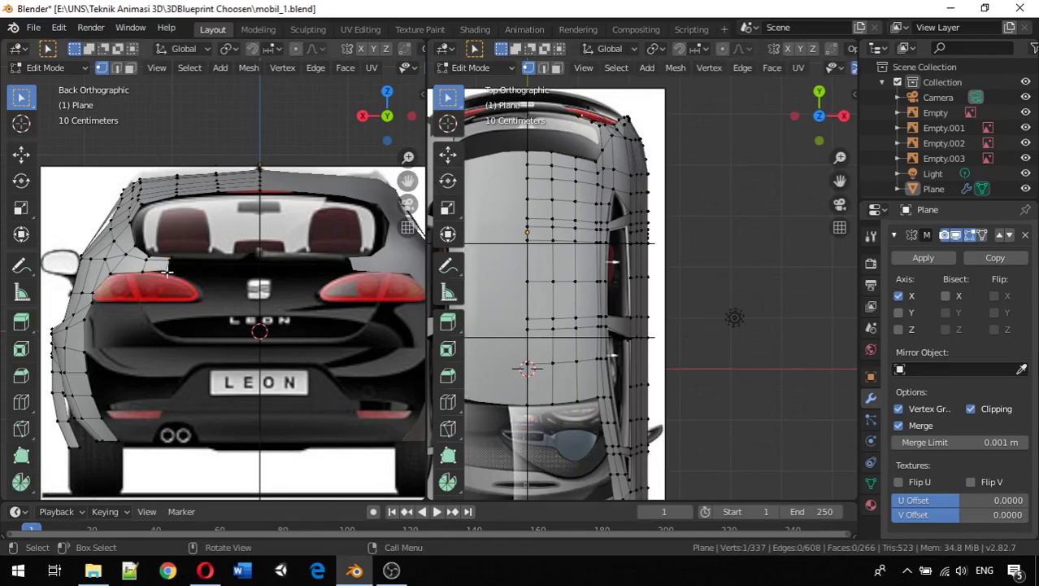
pyautogui.press('g')
pyautogui.press('z')
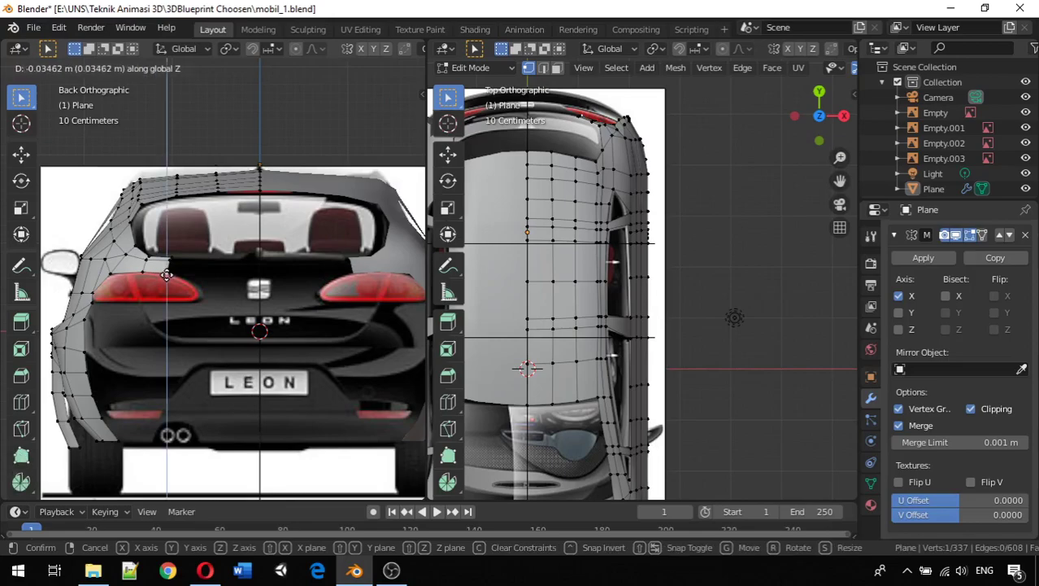
pyautogui.click(167, 274)
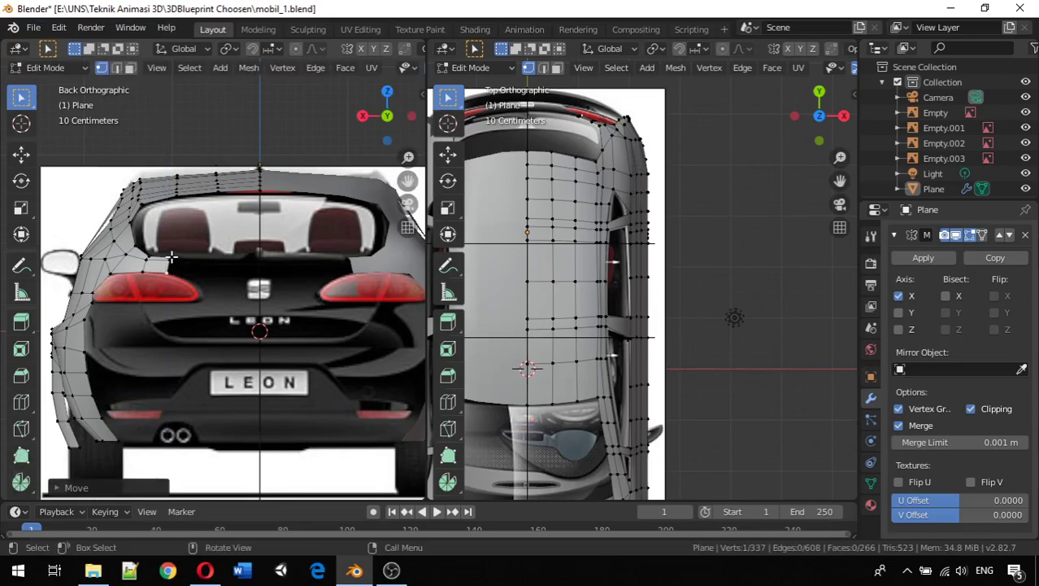
# Extrude the strip's three inner-end vertices along X toward the centre line, as far as the taillight's inner tip.
pyautogui.keyDown('shift'); pyautogui.click(167, 262); pyautogui.keyUp('shift')
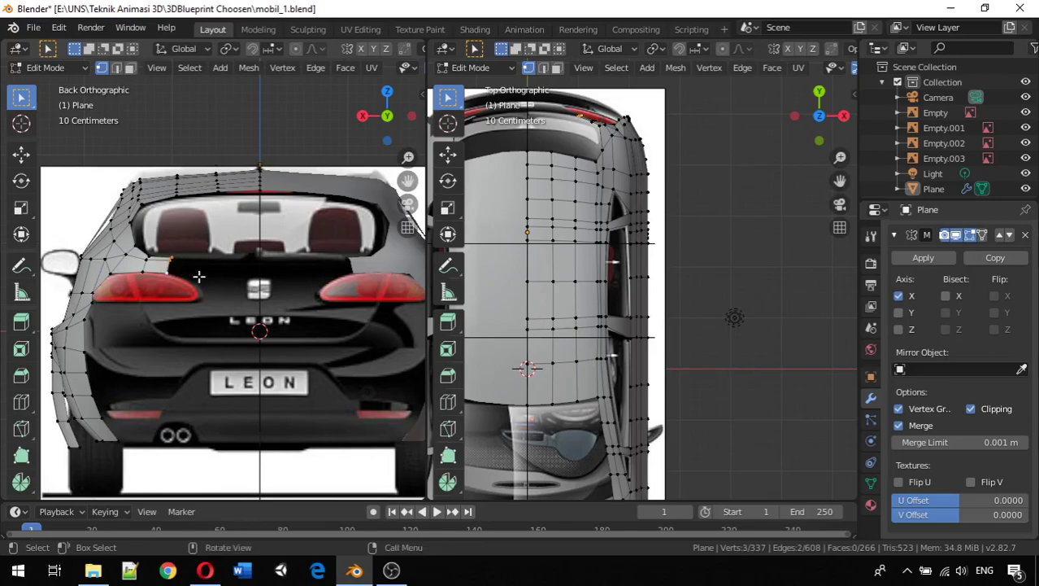
pyautogui.press('e')
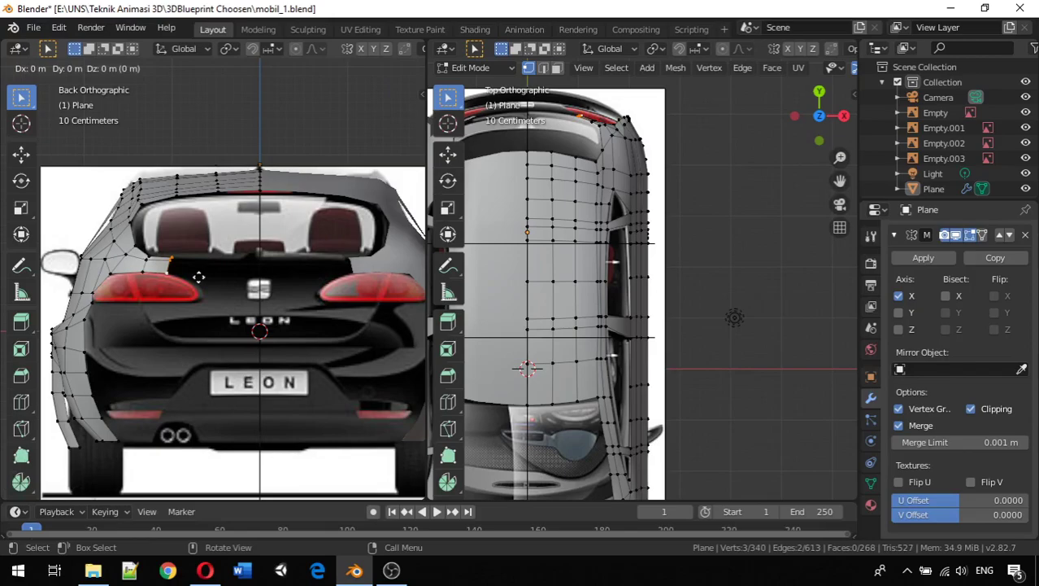
pyautogui.press('x')
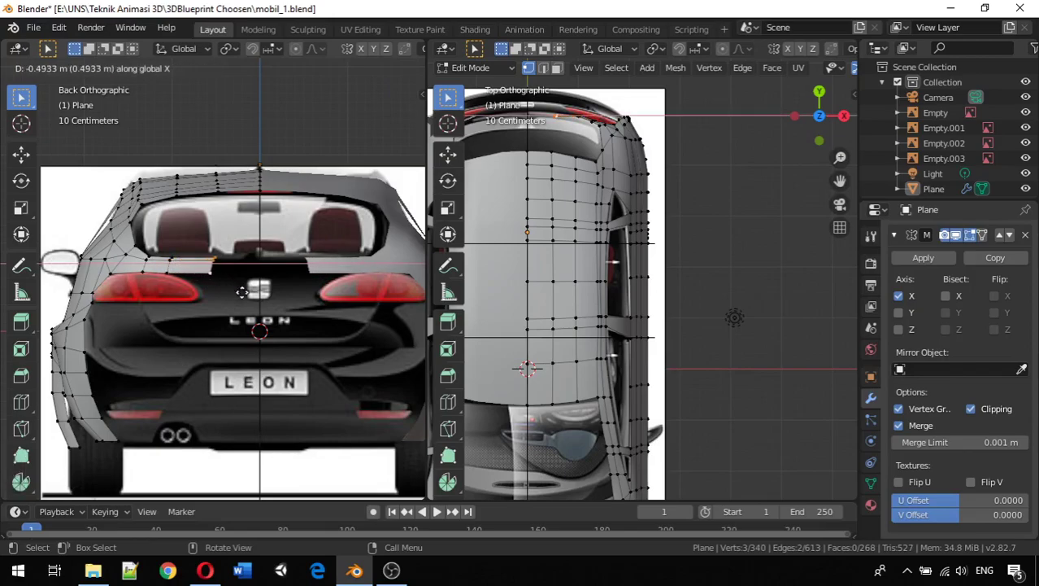
pyautogui.click(228, 295)
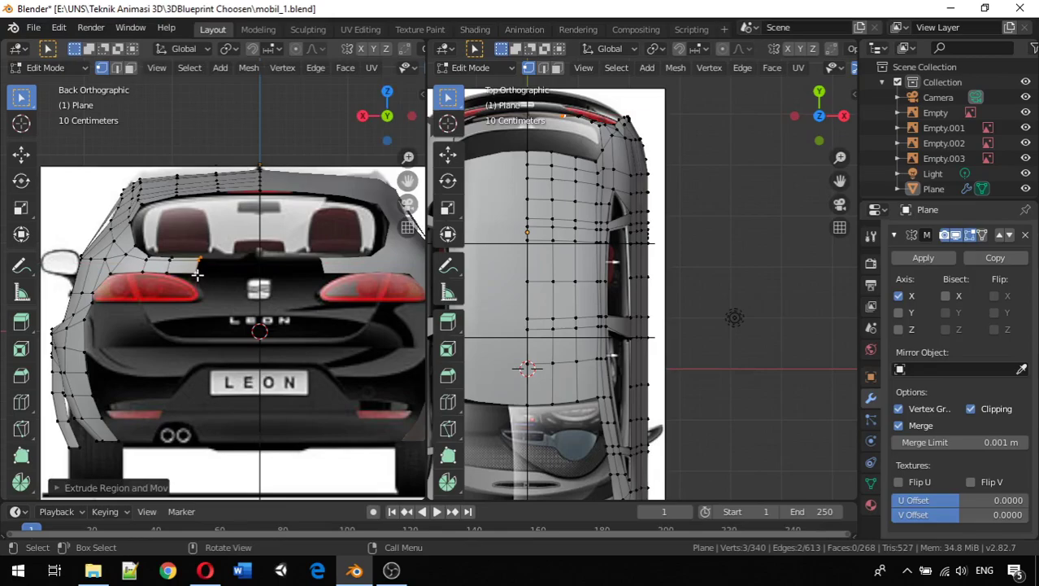
# Move the bottom vertex of the newly extruded end about 0.14 m down along Z to the taillight's inner tip.
pyautogui.click(209, 278)
pyautogui.press('g')
pyautogui.press('z')
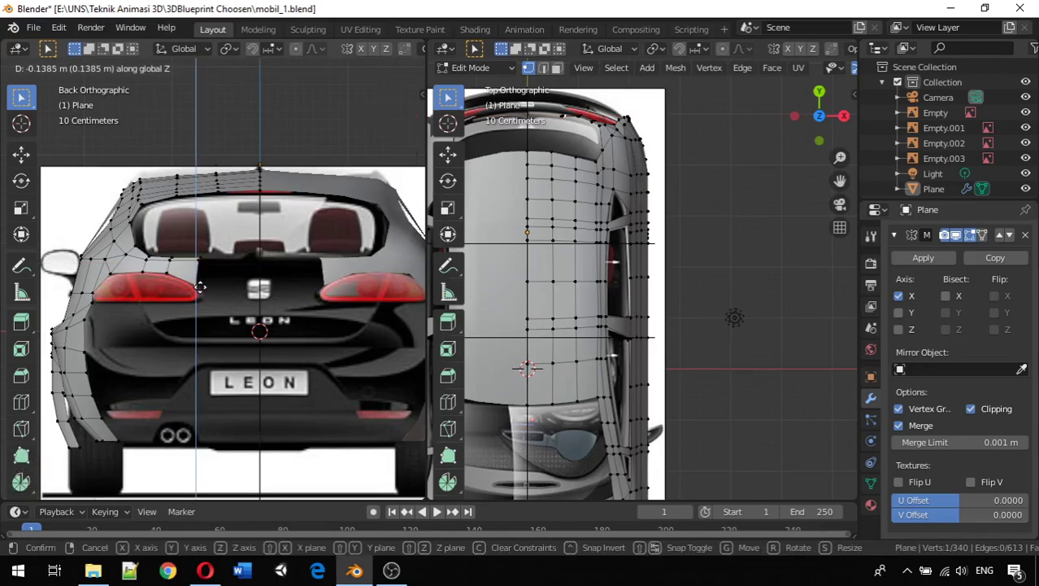
pyautogui.click(199, 287)
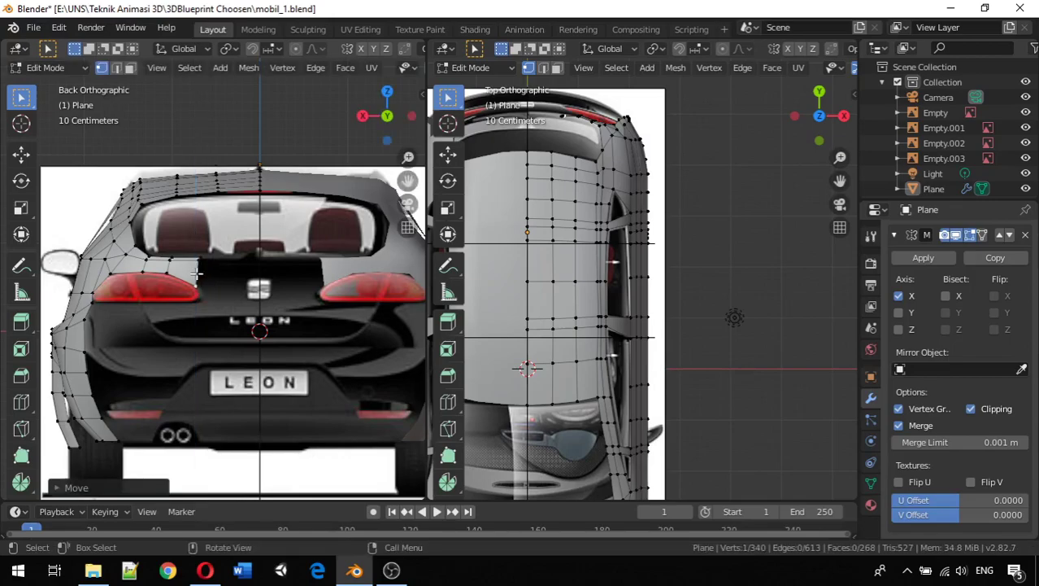
# Move the strip's three inner-end vertices about 0.07 m outward along X, away from the centre line.
pyautogui.keyDown('alt'); pyautogui.click(196, 275); pyautogui.keyUp('alt')
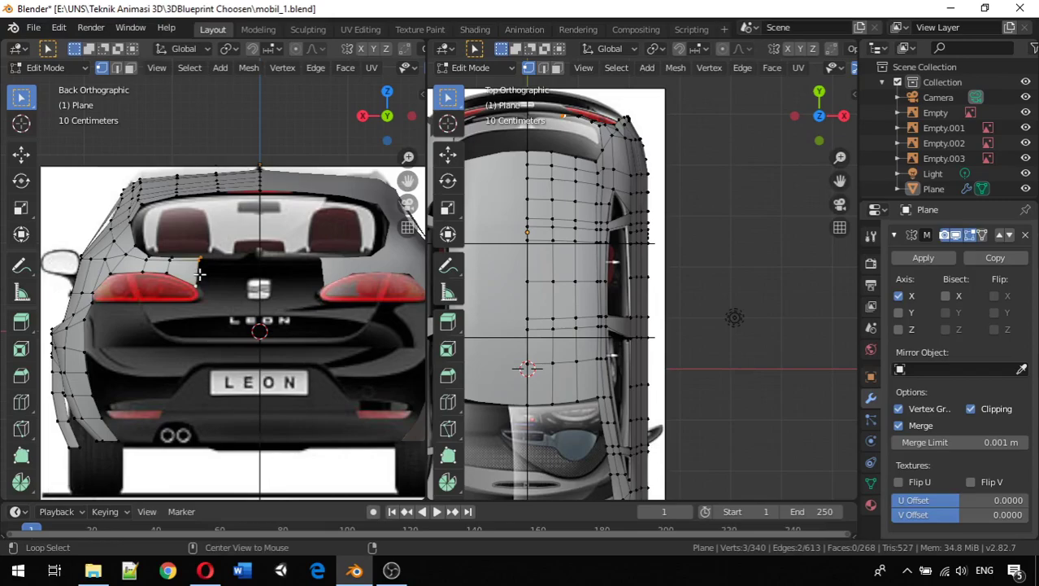
pyautogui.press('g')
pyautogui.press('x')
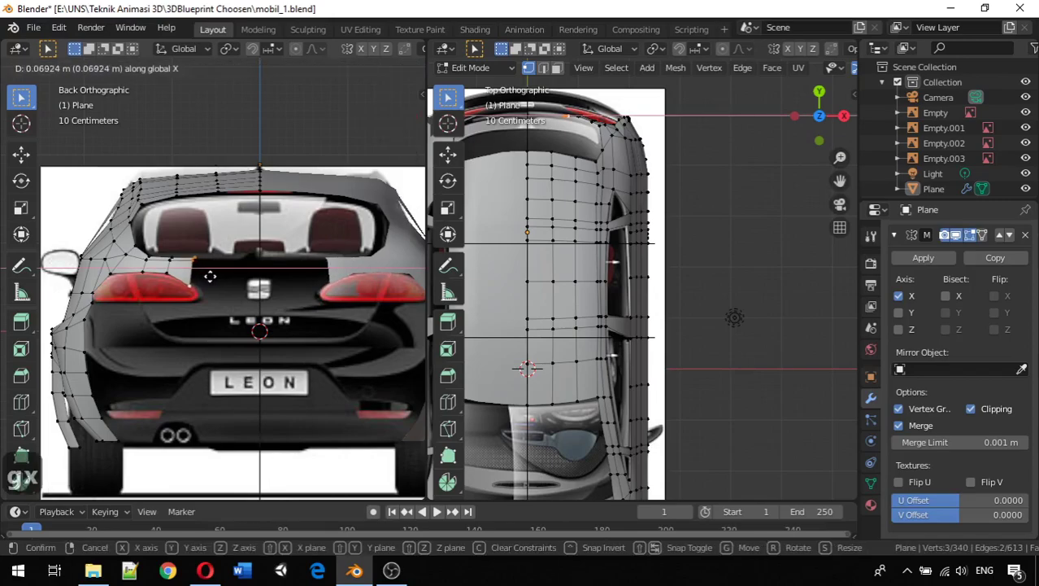
pyautogui.click(208, 277)
# Raise the bottom vertex of the strip's inner end slightly along Z to the taillight's upper outline.
pyautogui.click(187, 286)
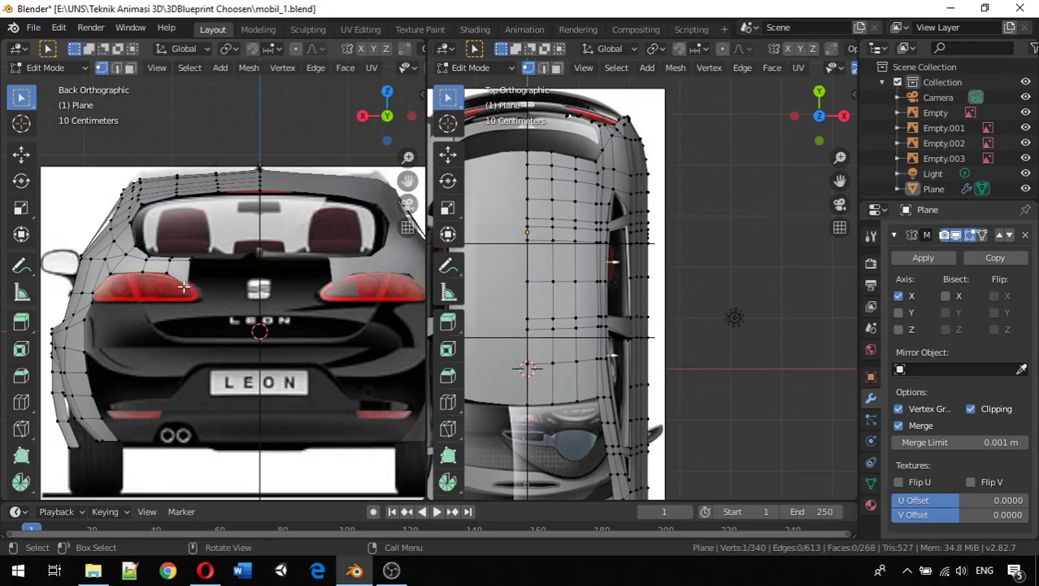
pyautogui.press('g')
pyautogui.press('x')
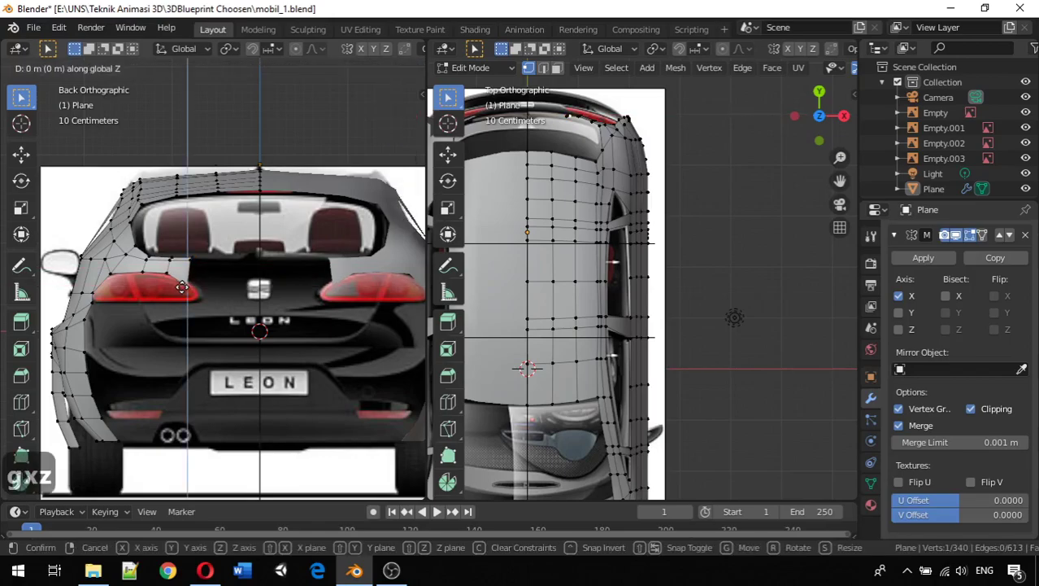
pyautogui.click(187, 283)
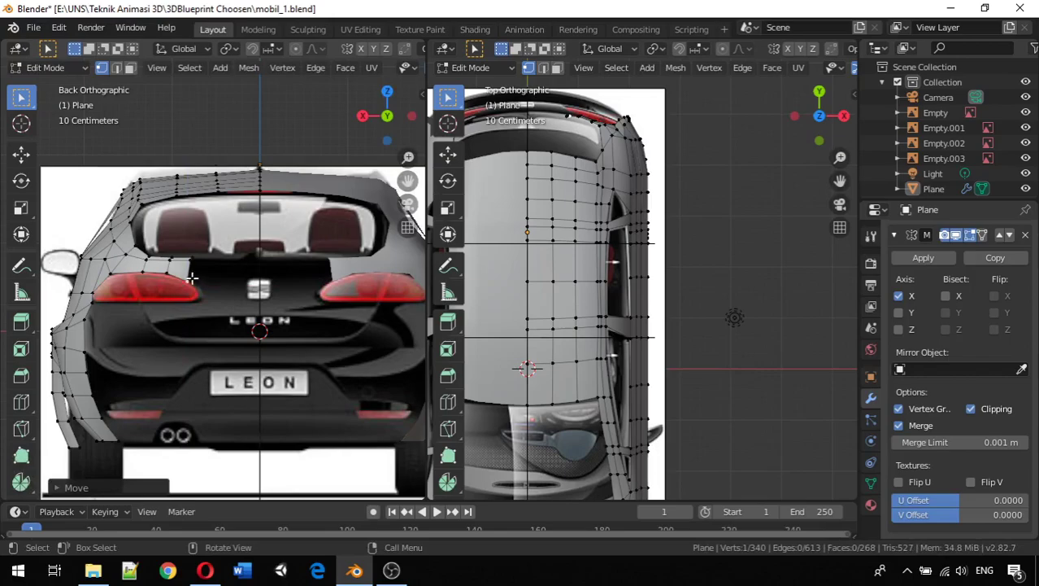
# Select the strip's three inner-end vertices and shift them about 0.06 m rearward along Y in the top view.
pyautogui.keyDown('shift'); pyautogui.click(192, 260); pyautogui.keyUp('shift')
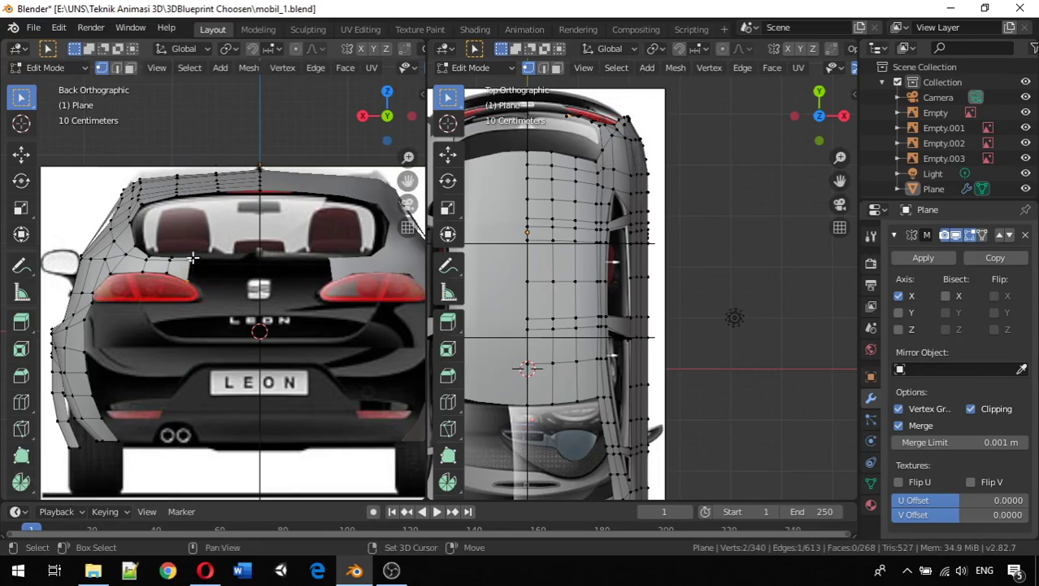
pyautogui.keyDown('shift'); pyautogui.click(215, 260); pyautogui.keyUp('shift')
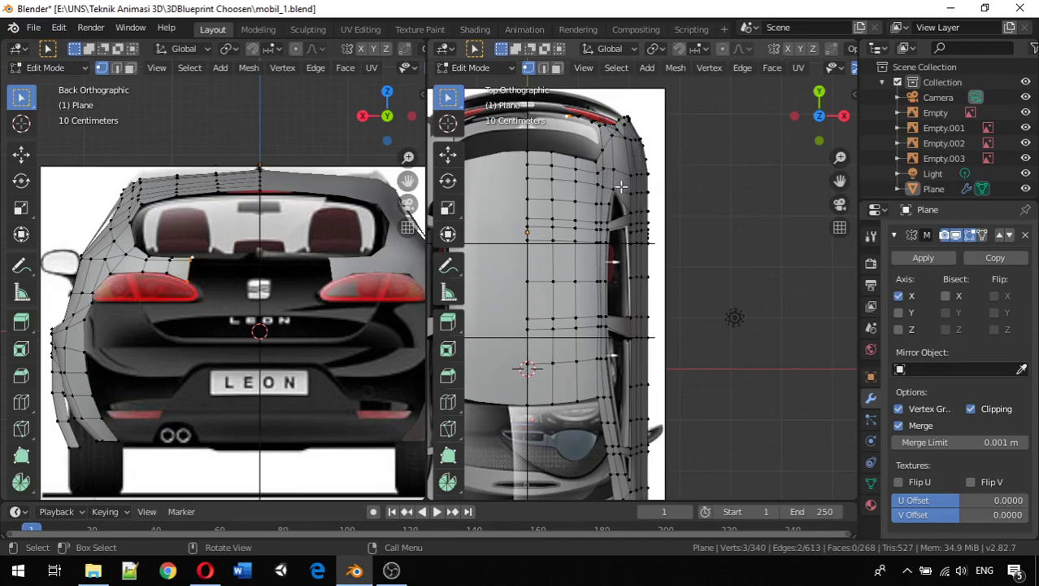
pyautogui.press('g')
pyautogui.press('y')
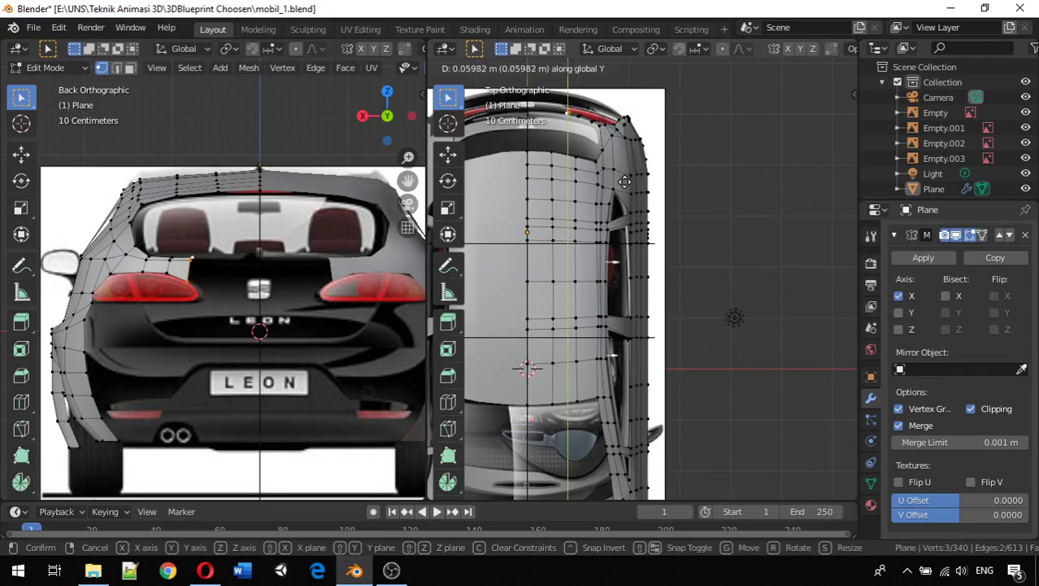
pyautogui.click(624, 181)
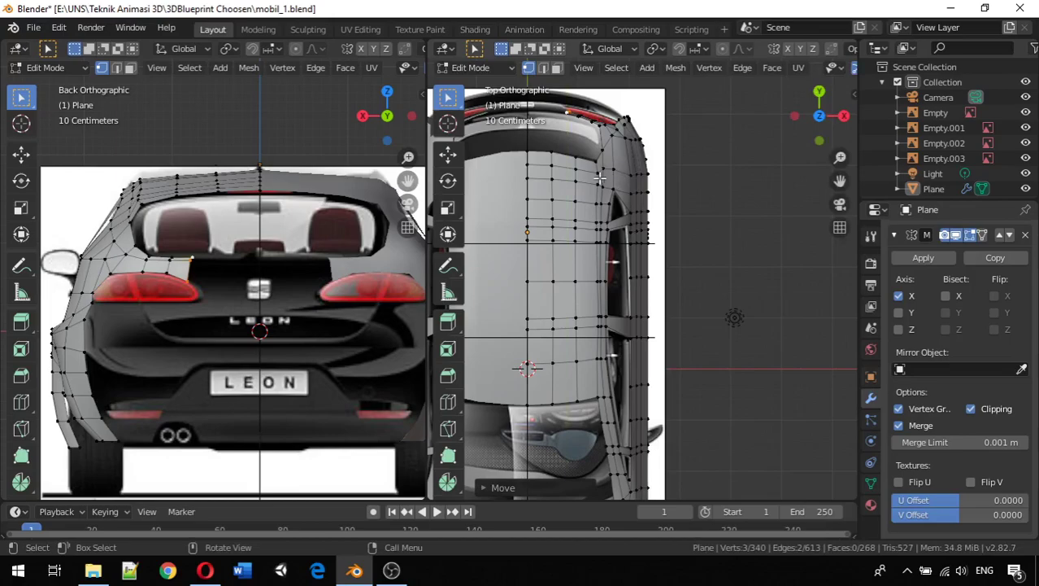
# Shift the bottom vertex of the strip's inner end about 0.014 m rearward along Y toward the taillight in the top view.
pyautogui.scroll(4, 564, 138)
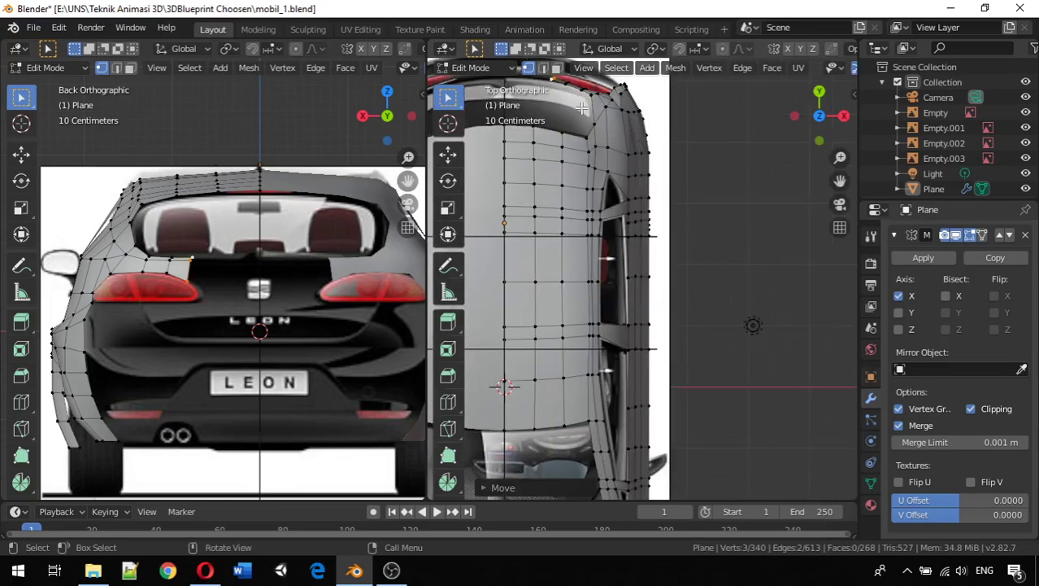
pyautogui.keyDown('shift'); pyautogui.moveTo(596, 121); pyautogui.dragTo(698, 294, button='middle'); pyautogui.keyUp('shift')
pyautogui.scroll(5, 698, 294)
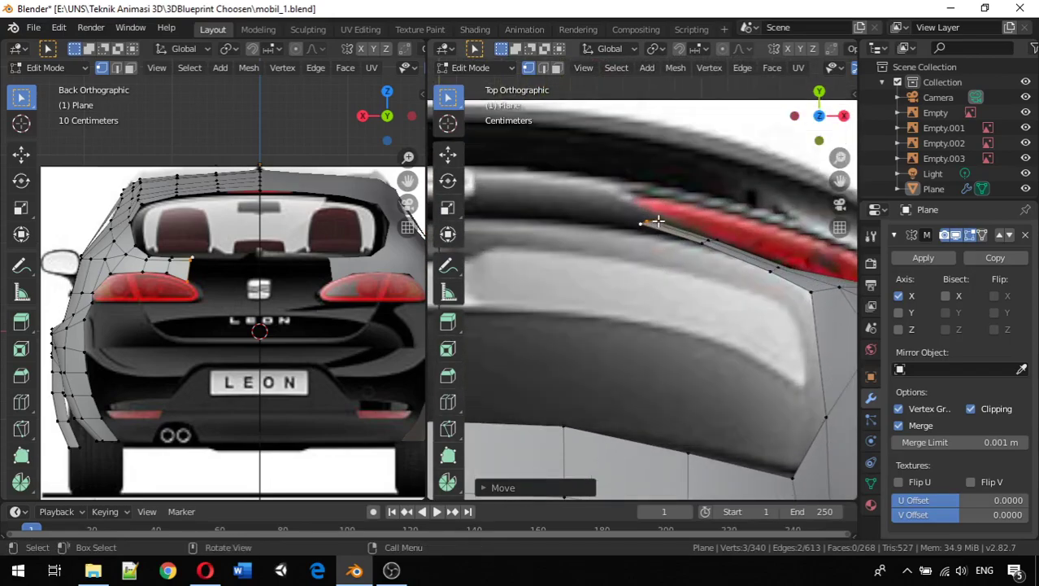
pyautogui.moveTo(659, 219); pyautogui.dragTo(670, 216)
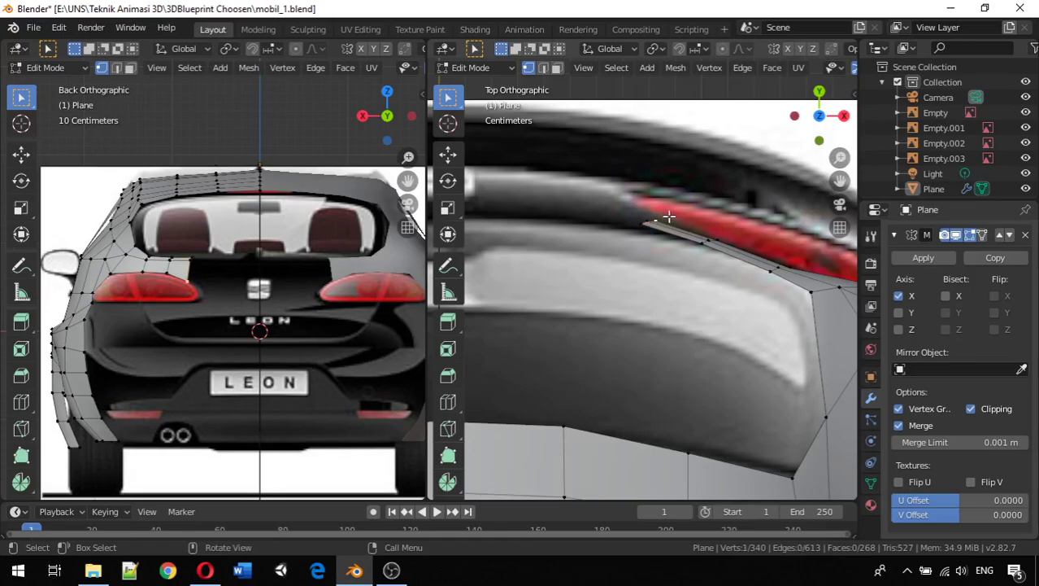
pyautogui.press('g')
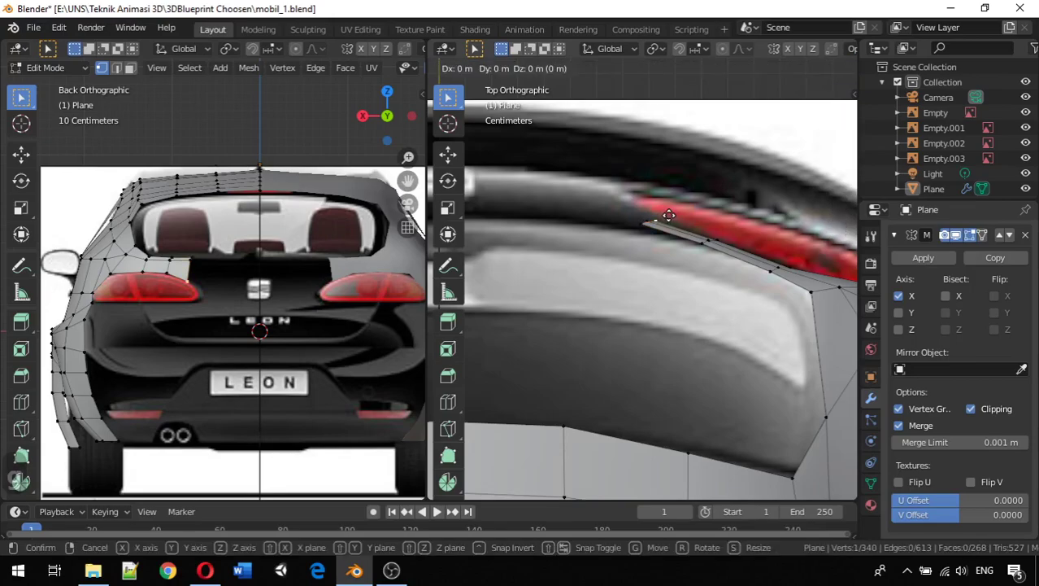
pyautogui.press('y')
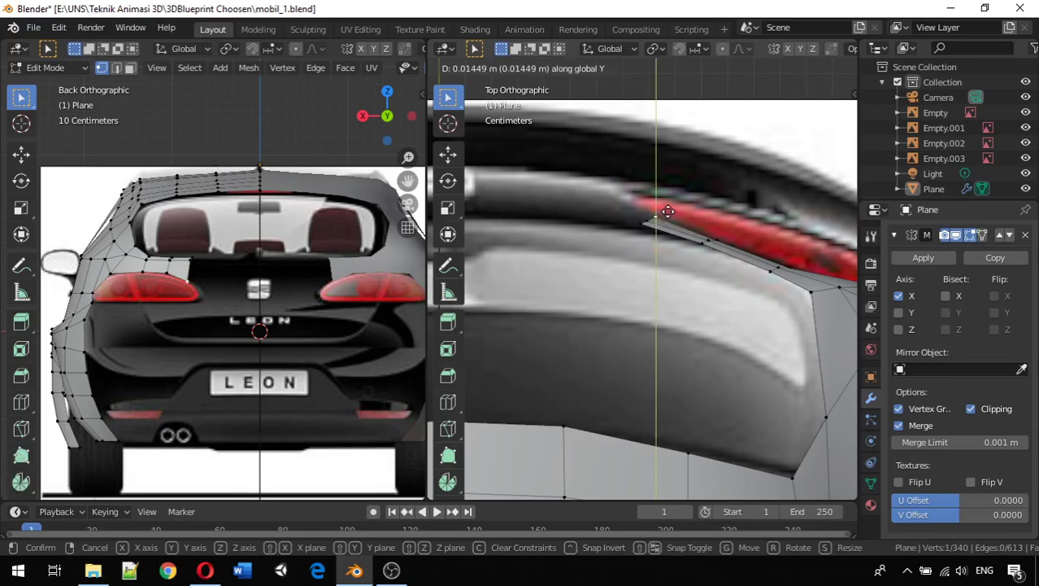
pyautogui.click(675, 218)
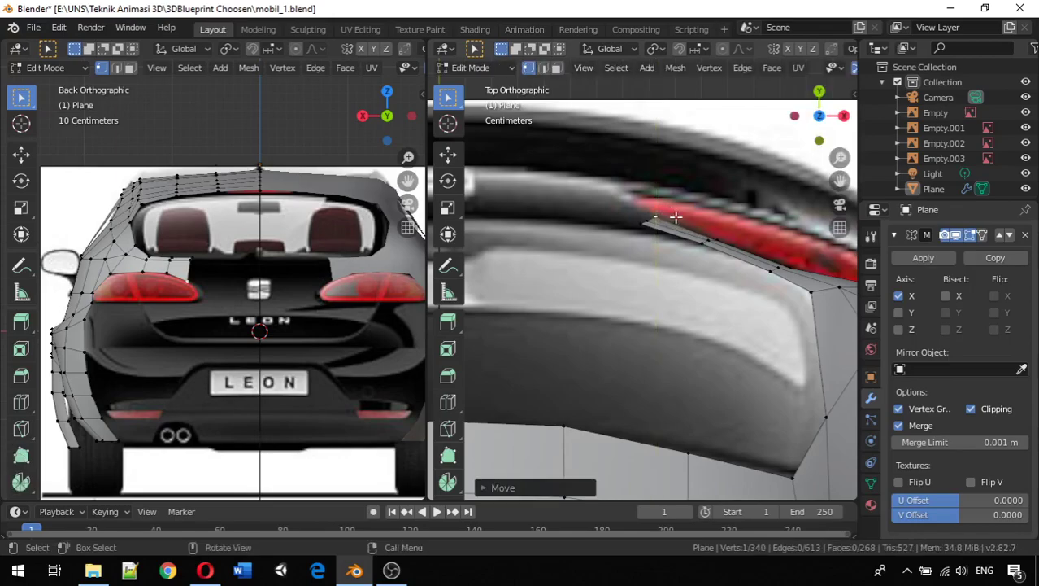
# Shift the next two vertices outward along the taillight's edge about 0.006 m each rearward along Y.
pyautogui.click(724, 238)
pyautogui.press('g')
pyautogui.press('y')
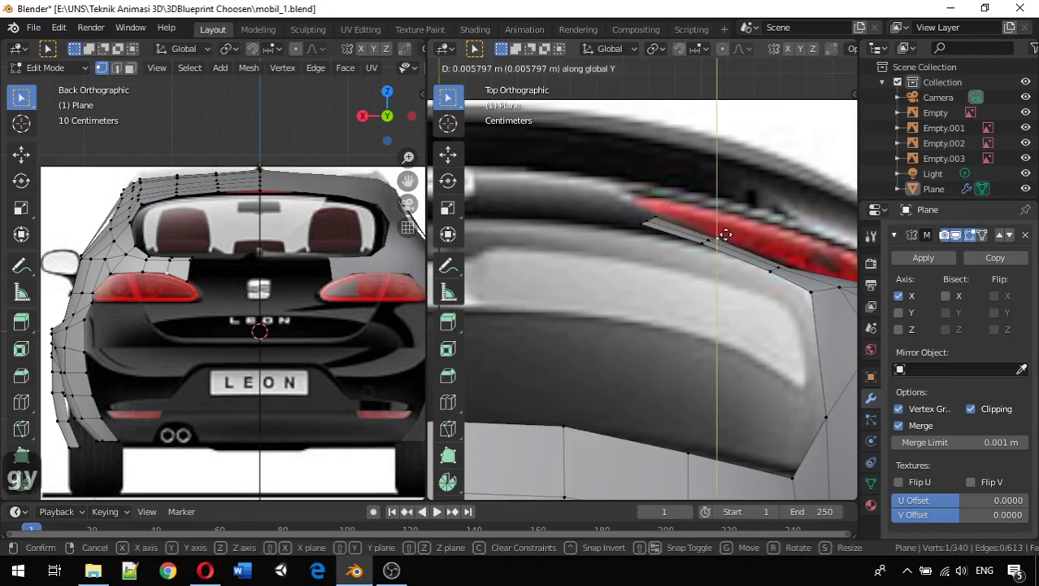
pyautogui.click(736, 239)
pyautogui.click(793, 267)
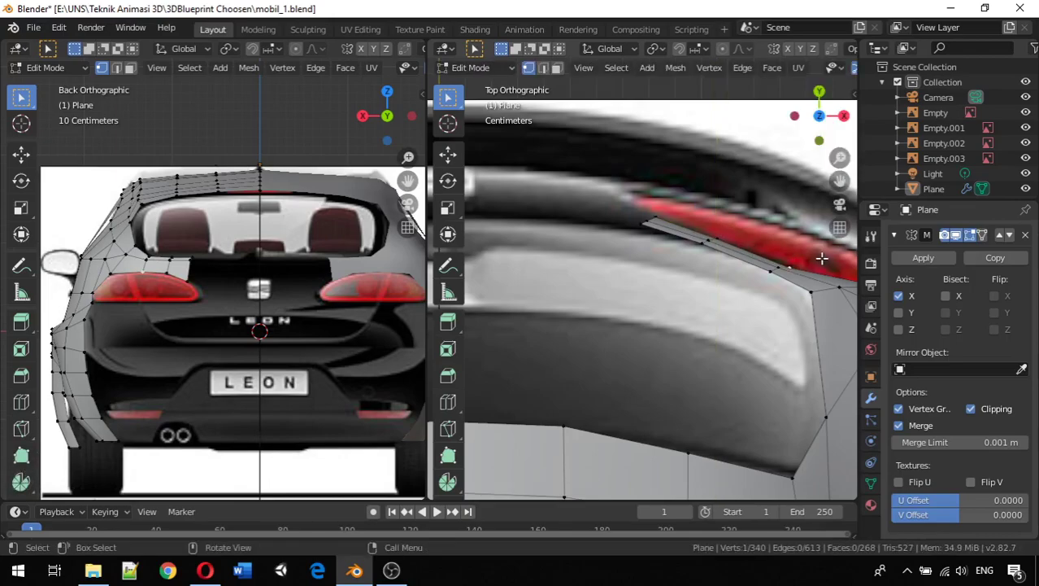
pyautogui.press('g')
pyautogui.press('y')
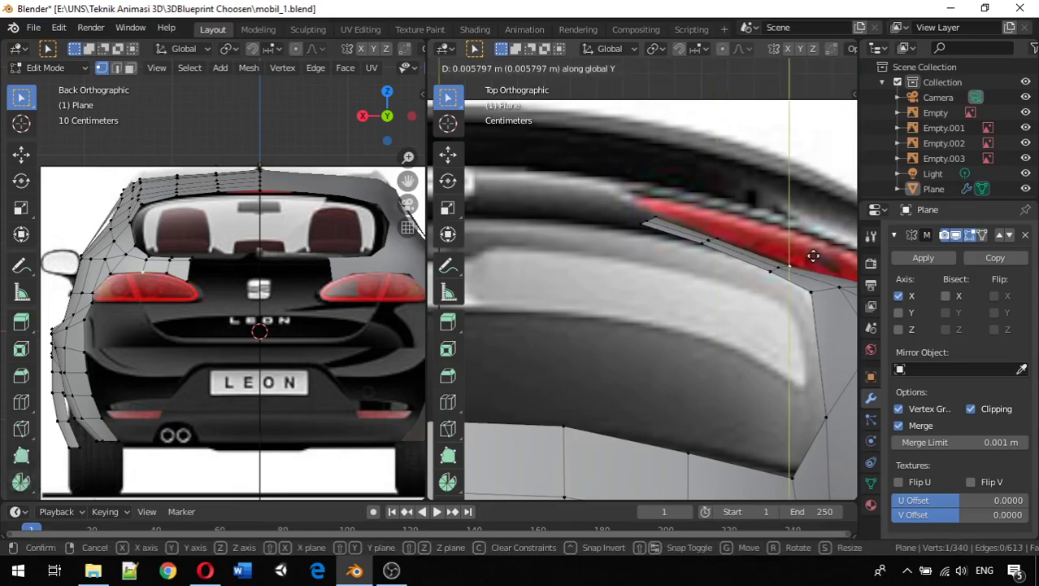
pyautogui.click(813, 256)
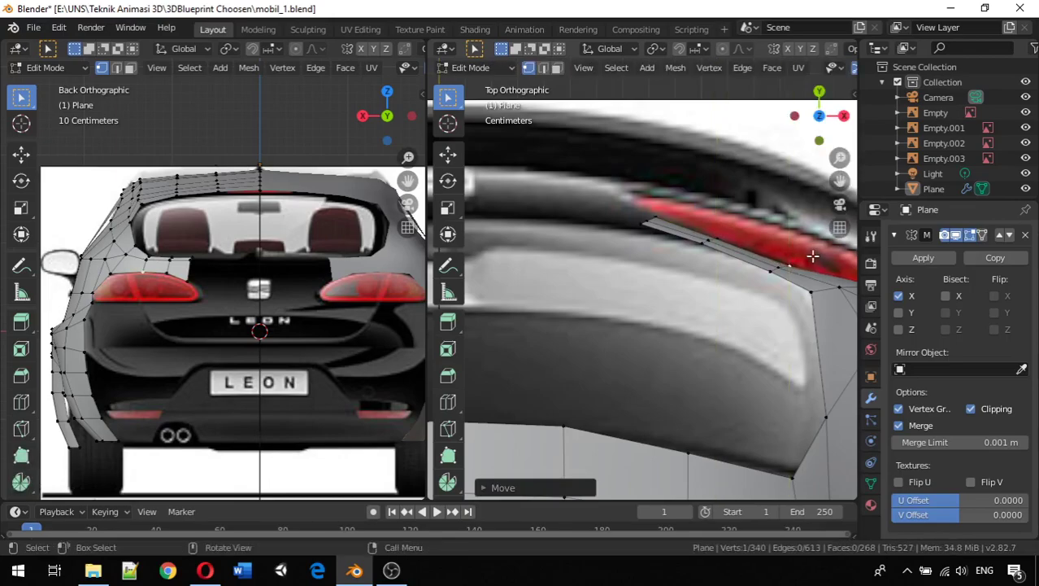
# Move the top vertex of the strip's inner end about 0.014 m forward along Y.
pyautogui.click(642, 224)
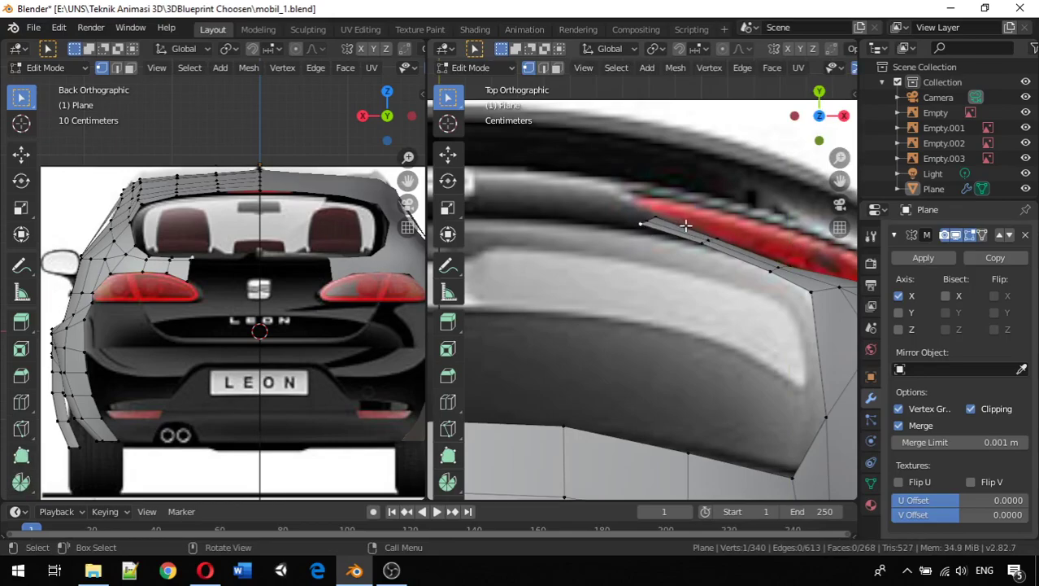
pyautogui.press('g')
pyautogui.press('y')
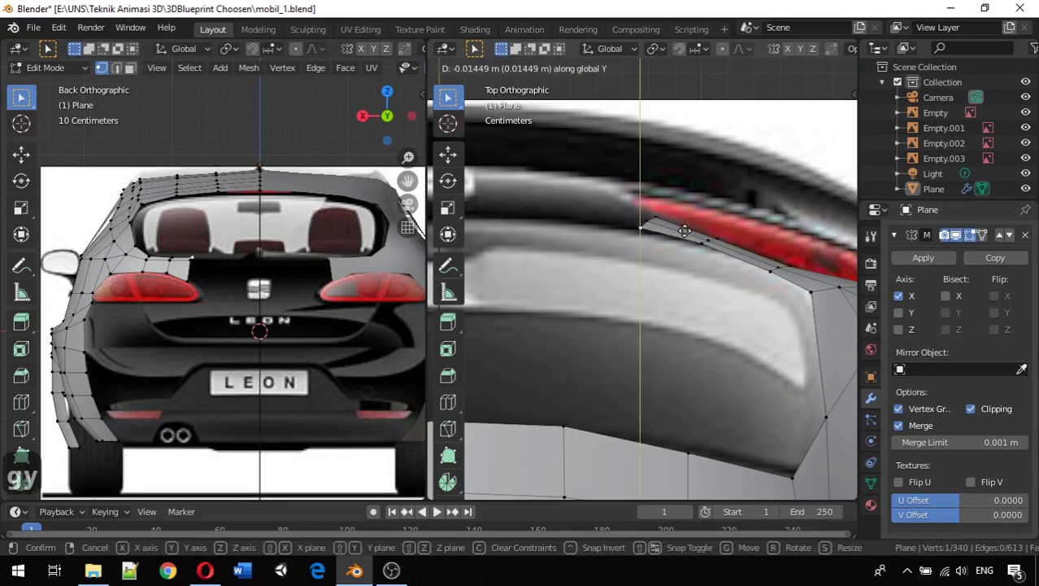
pyautogui.click(684, 231)
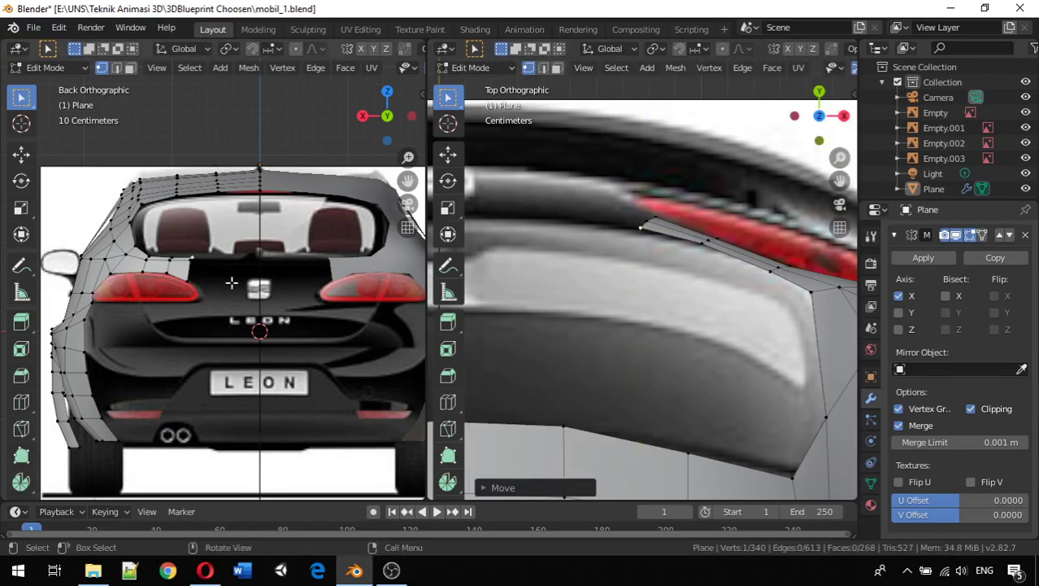
# Extrude the strip's three inner-end vertices about 0.16 m along X toward the centre line and shift the new end about 0.026 m rearward along Y.
pyautogui.keyDown('shift'); pyautogui.click(189, 267); pyautogui.keyUp('shift')
pyautogui.keyDown('shift'); pyautogui.click(189, 283); pyautogui.keyUp('shift')
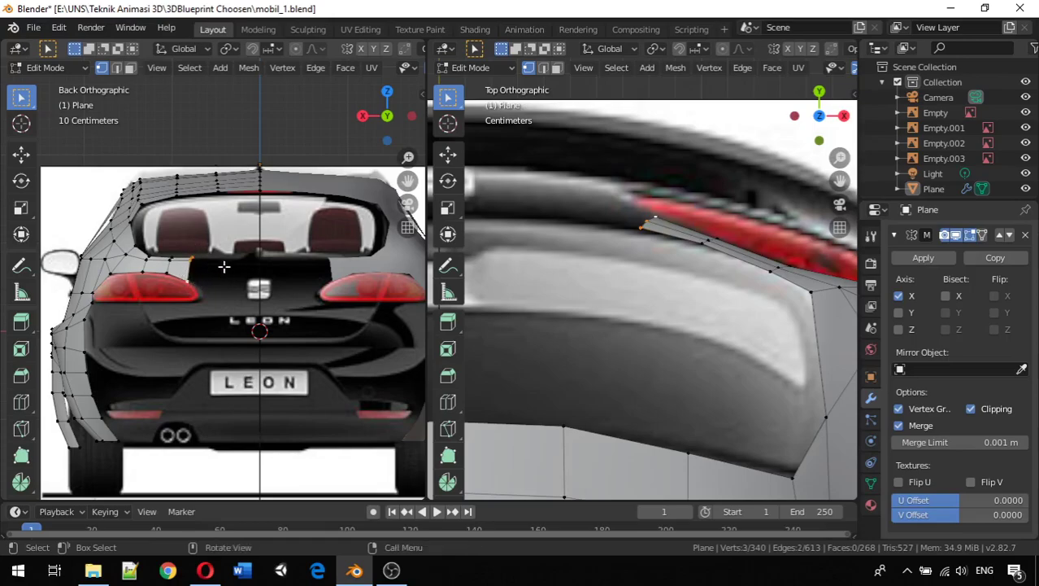
pyautogui.press('e')
pyautogui.press('x')
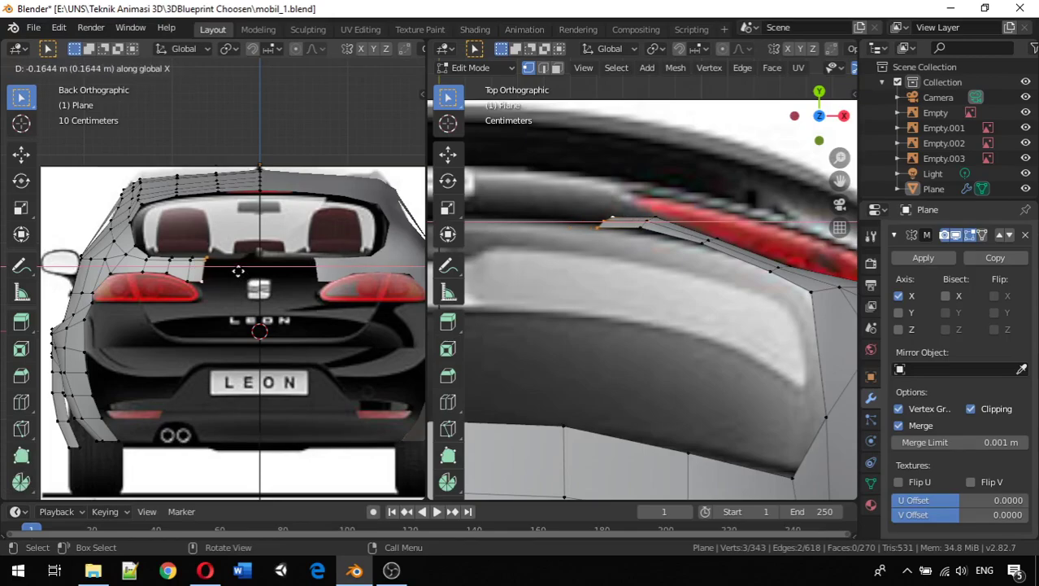
pyautogui.click(237, 274)
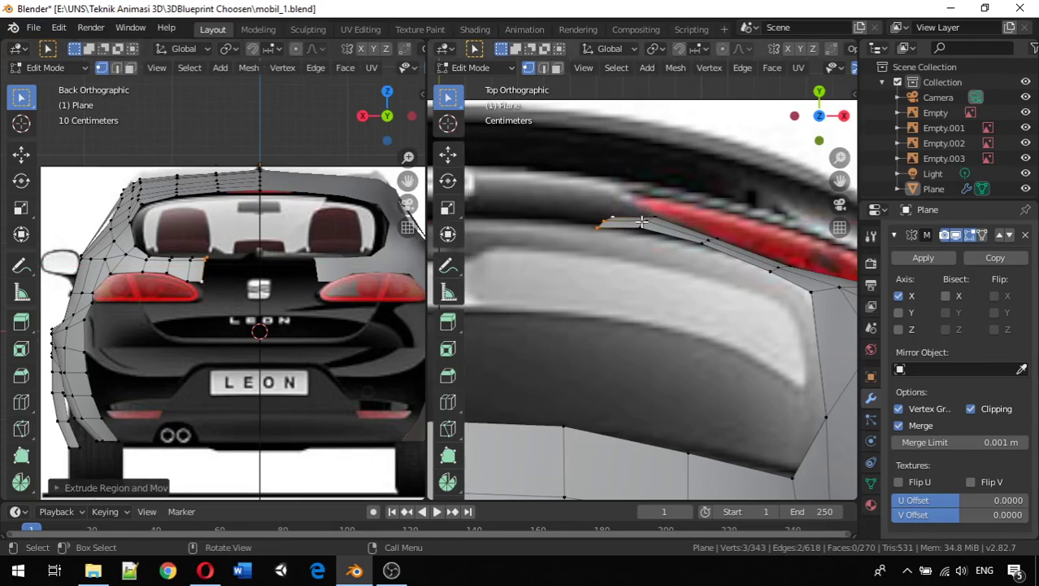
pyautogui.press('g')
pyautogui.press('y')
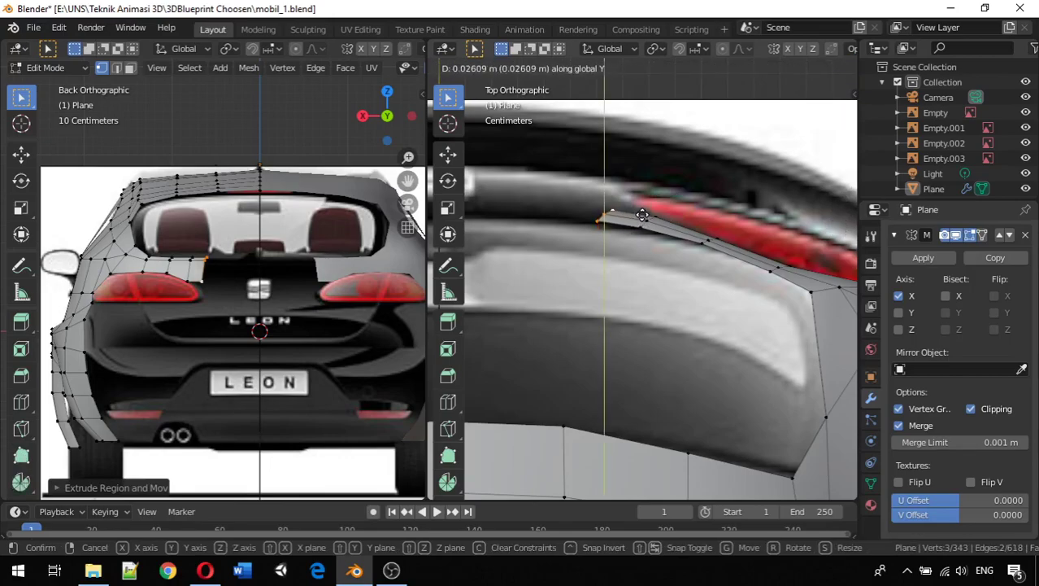
pyautogui.click(642, 214)
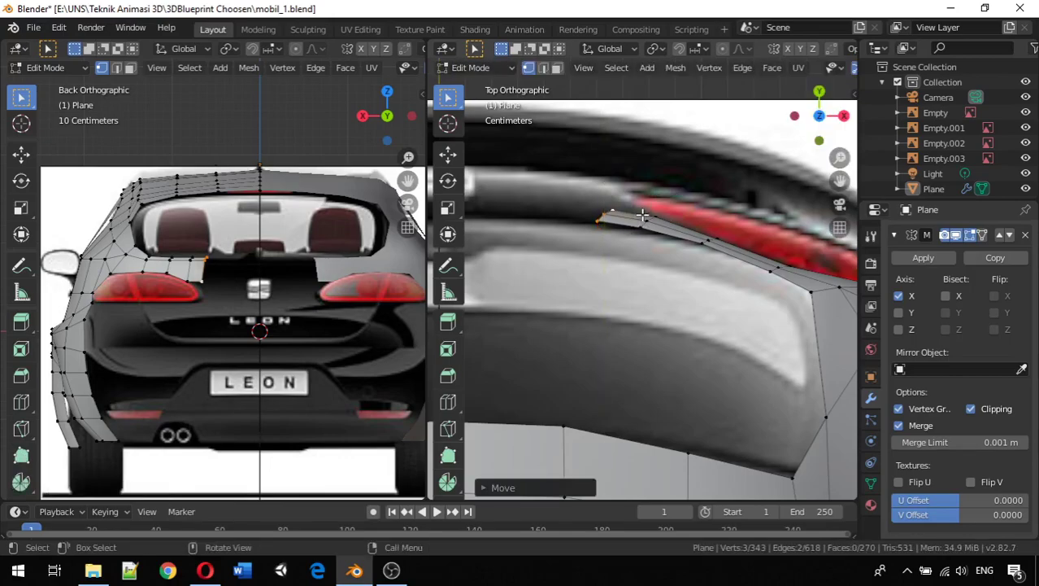
# Lower the bottom vertex of the newly extruded end about 0.2 m along Z, beside the taillight's inner tip.
pyautogui.click(205, 278)
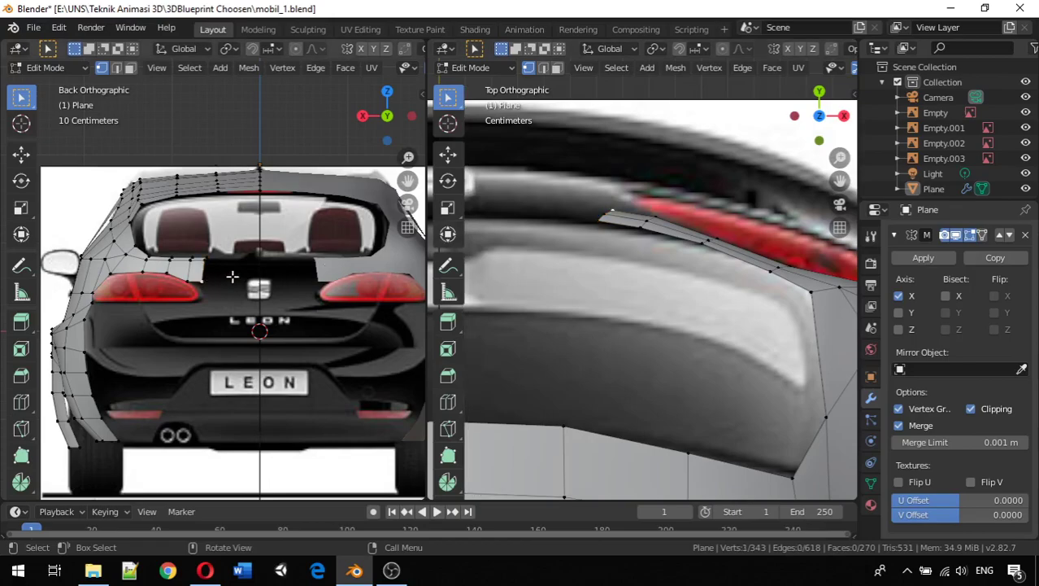
pyautogui.press('g')
pyautogui.press('z')
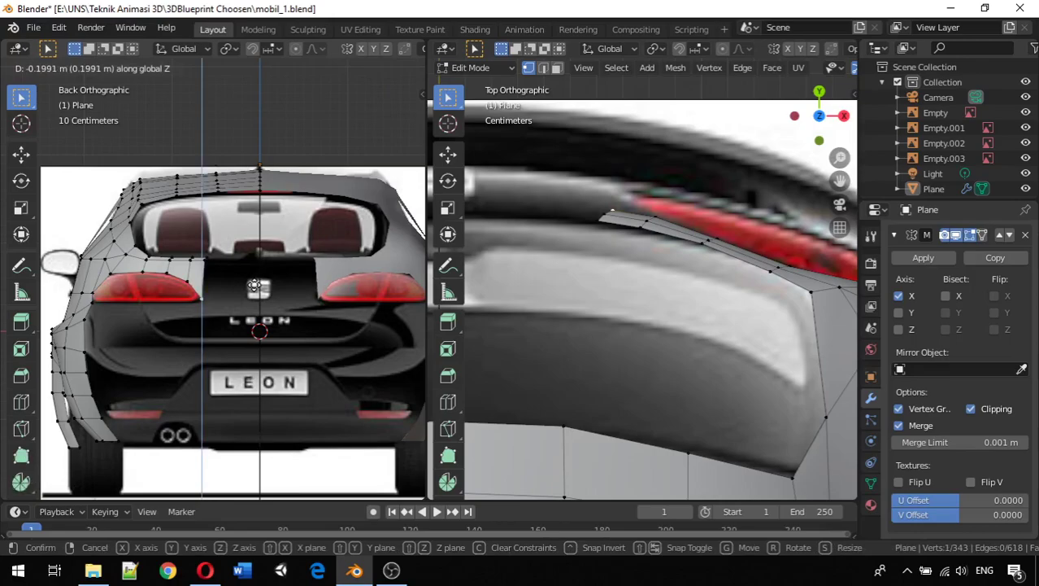
pyautogui.click(259, 287)
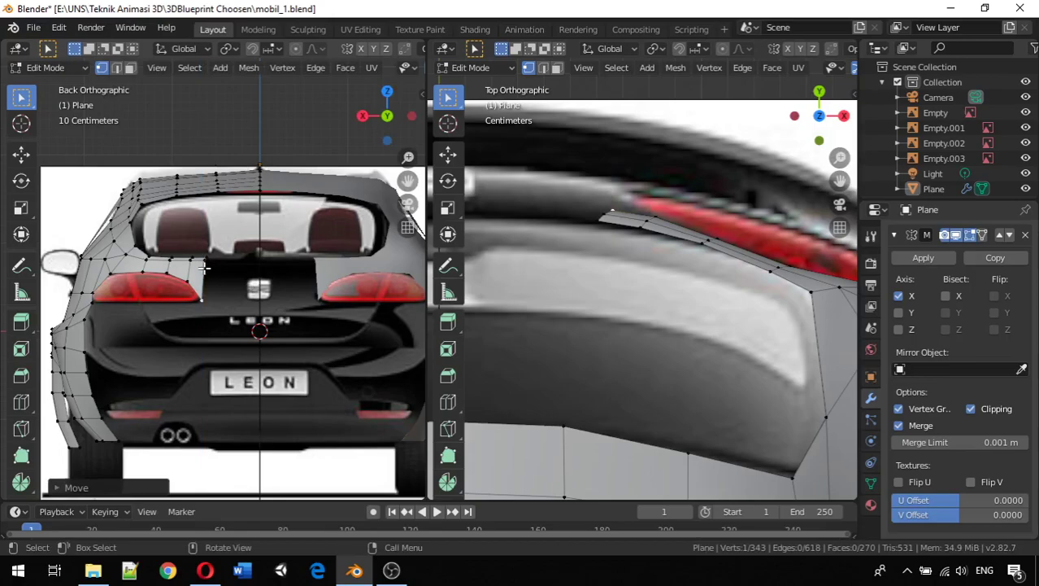
# Shift the strip's inner-end bottom vertex about 0.049 m and its middle vertex about 0.02 m rearward along Y.
pyautogui.keyDown('ctrl'); pyautogui.click(202, 270); pyautogui.keyUp('ctrl')
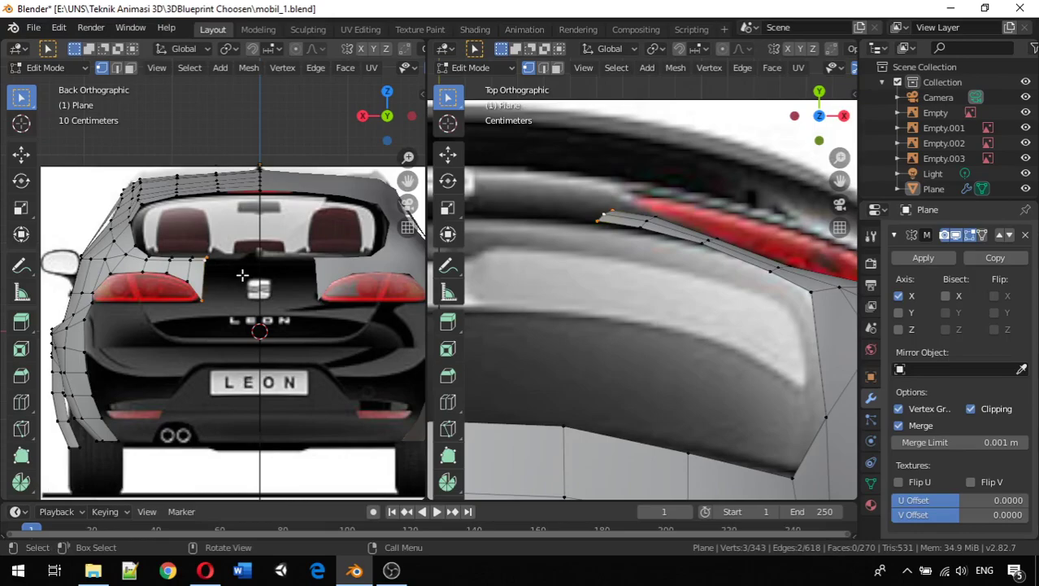
pyautogui.click(614, 210)
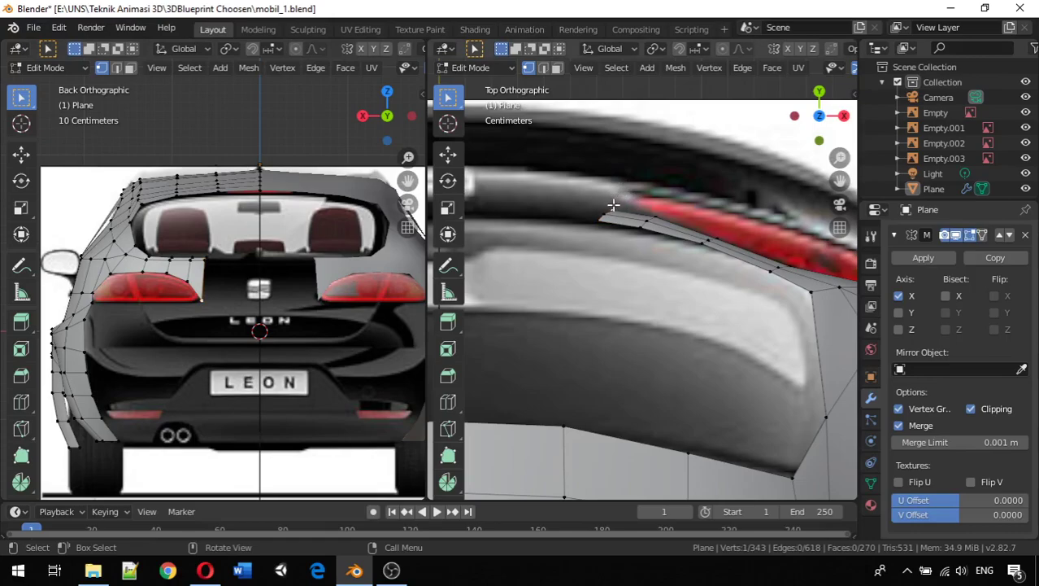
pyautogui.press('g')
pyautogui.press('y')
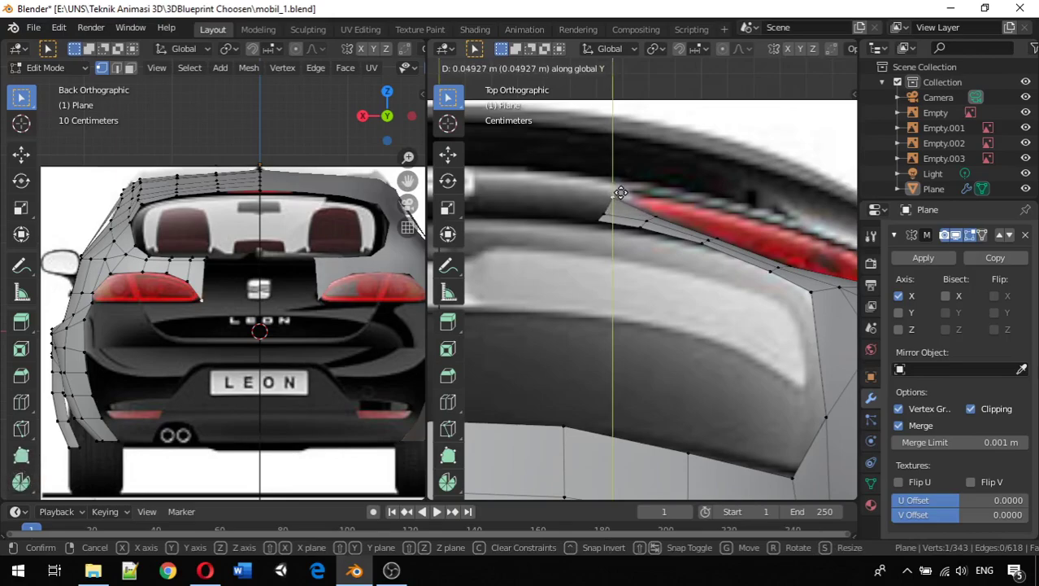
pyautogui.click(618, 194)
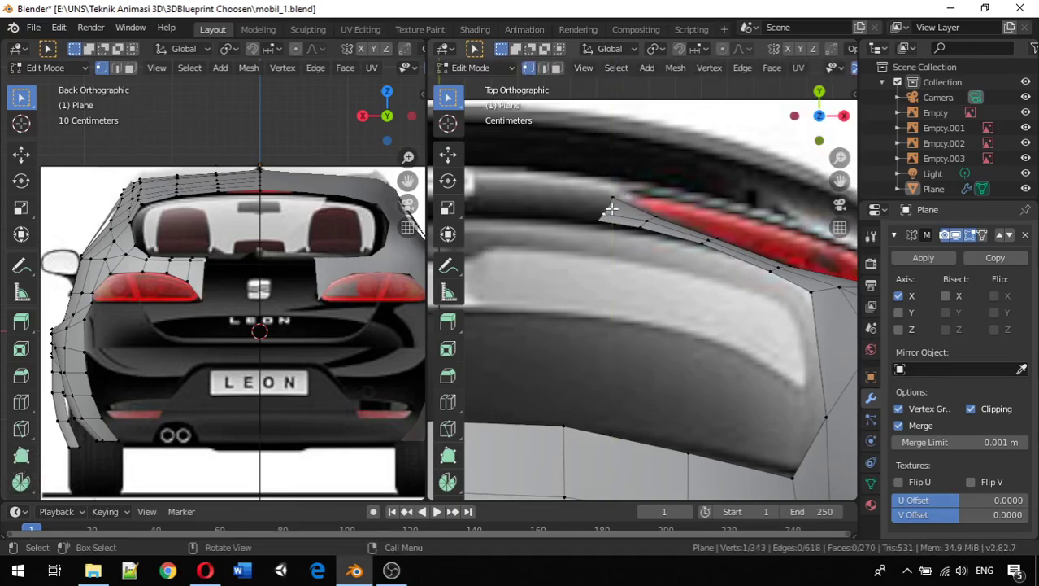
pyautogui.press('g')
pyautogui.press('y')
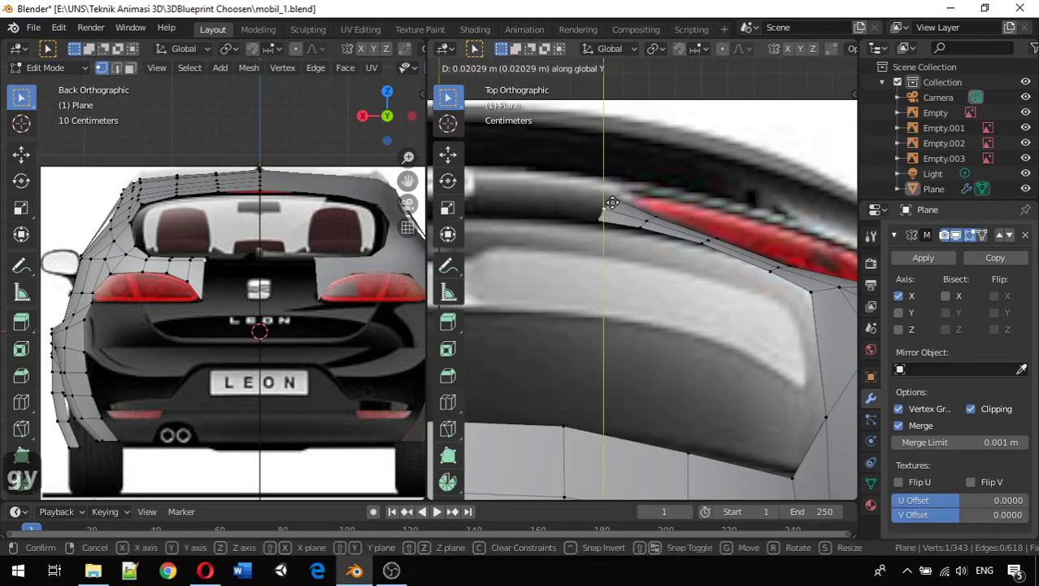
pyautogui.click(613, 201)
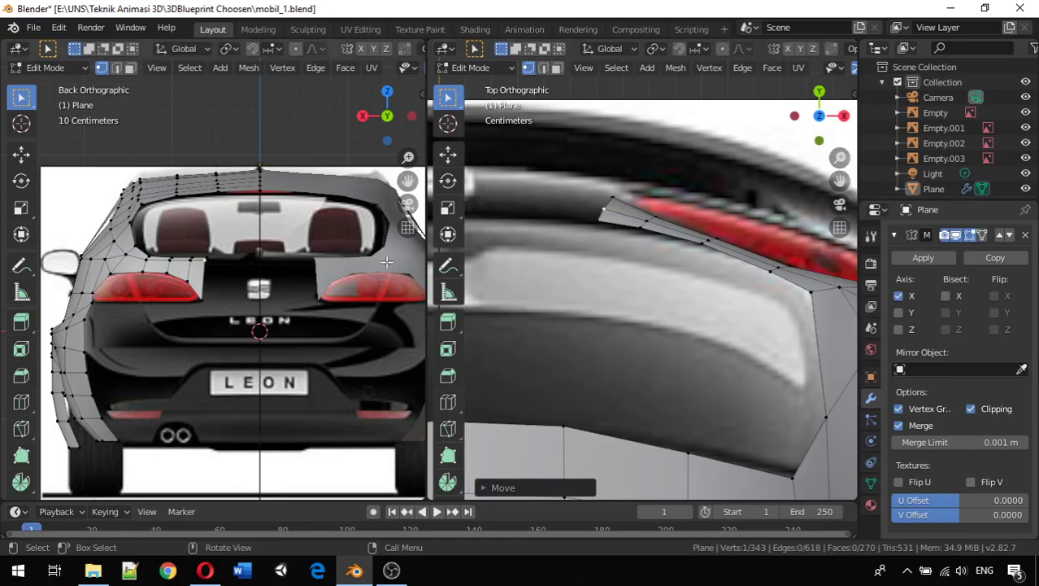
# Extrude the strip's three inner-end vertices about 0.18 m along X toward the centre line.
pyautogui.keyDown('shift'); pyautogui.click(205, 260); pyautogui.keyUp('shift')
pyautogui.keyDown('shift'); pyautogui.click(202, 299); pyautogui.keyUp('shift')
pyautogui.press('e')
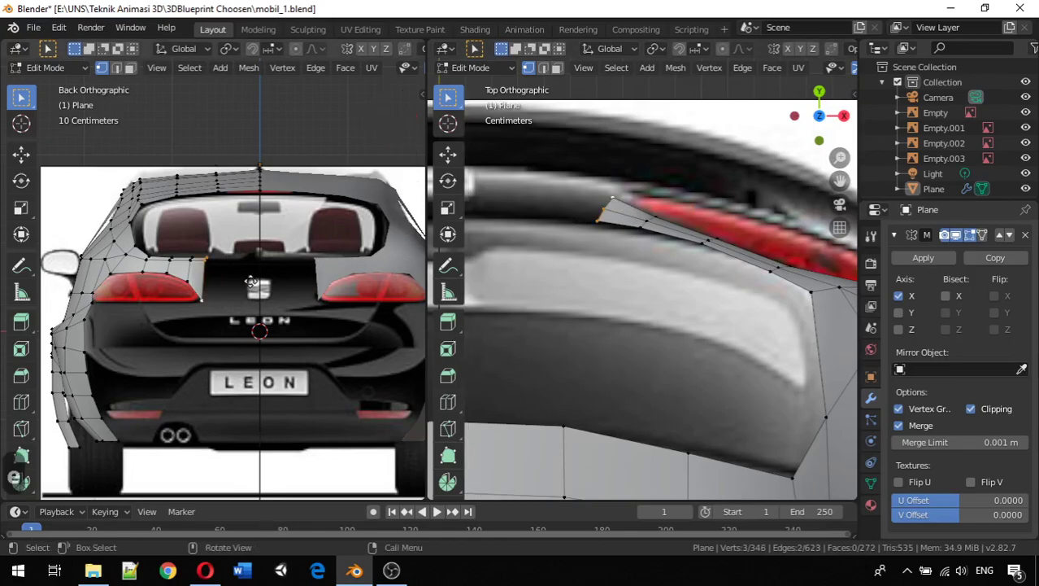
pyautogui.press('x')
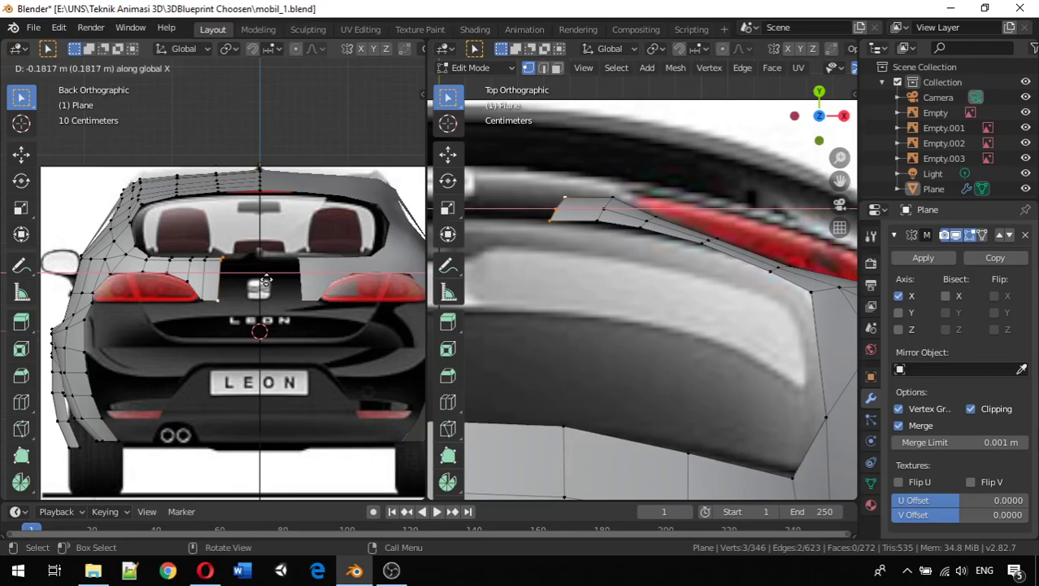
pyautogui.click(266, 280)
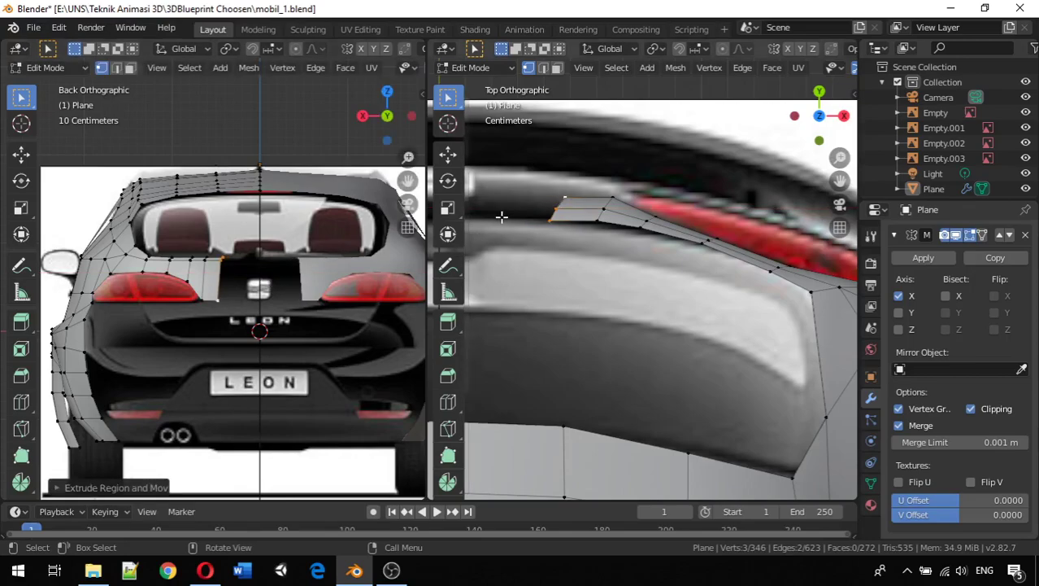
# Shift the bottom vertex of the newly extruded end about 0.023 m rearward along Y.
pyautogui.click(568, 196)
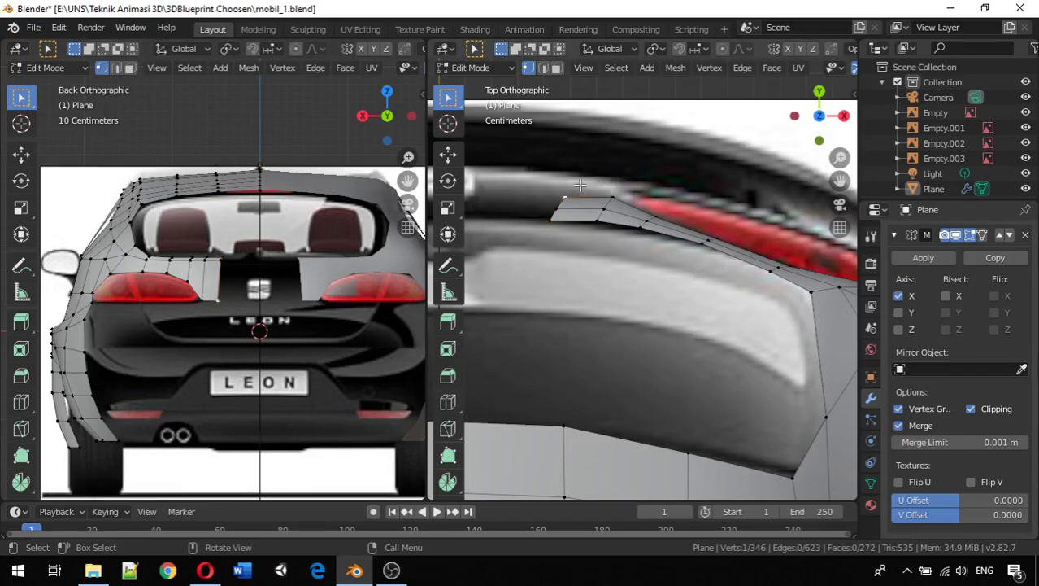
pyautogui.press('g')
pyautogui.press('y')
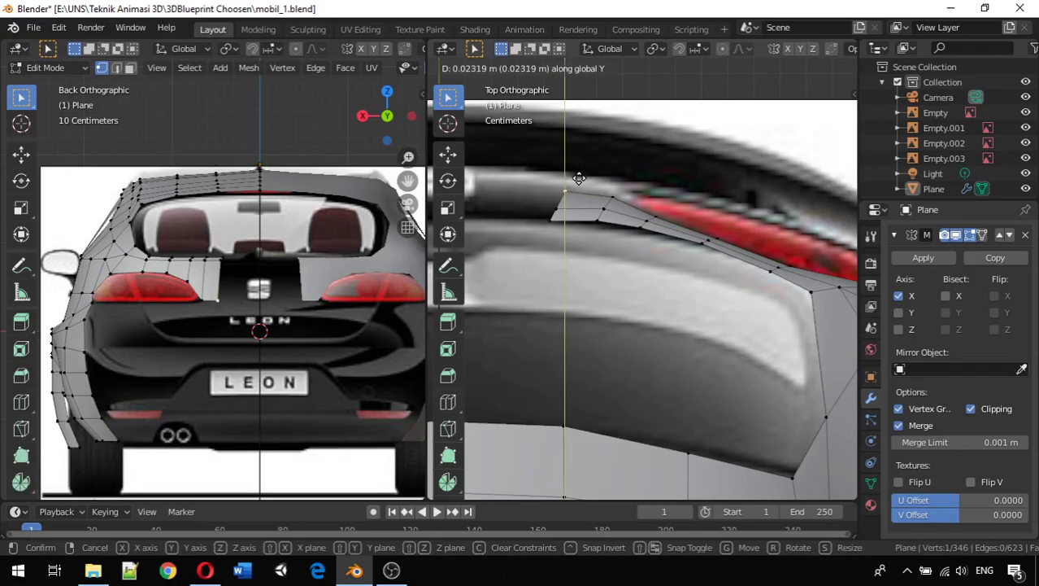
pyautogui.click(579, 179)
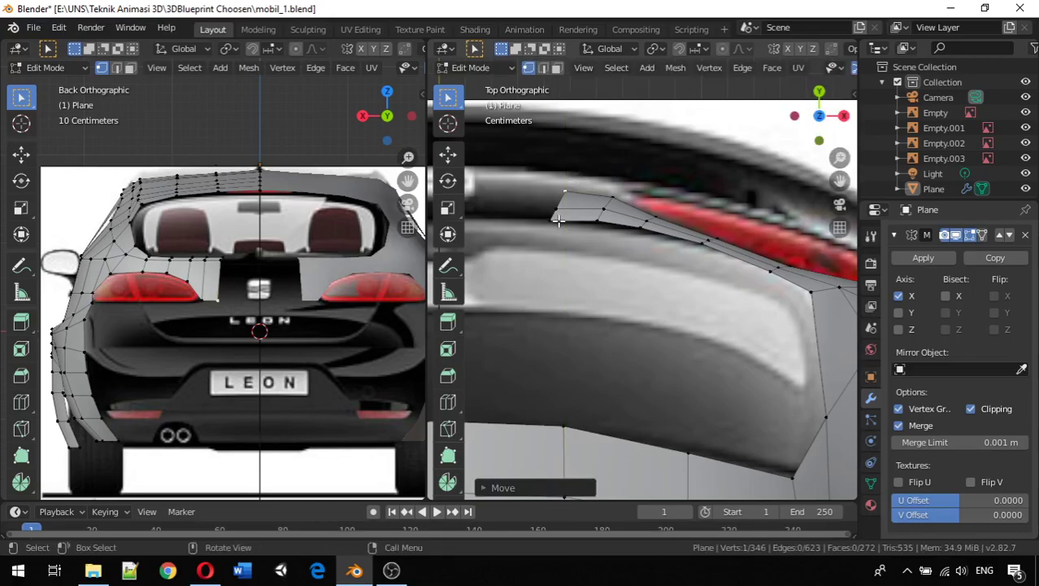
# Extrude the strip's three inner-end vertices along X up to the centre line, closing the gap with the mirrored half.
pyautogui.keyDown('alt'); pyautogui.click(223, 297); pyautogui.keyUp('alt')
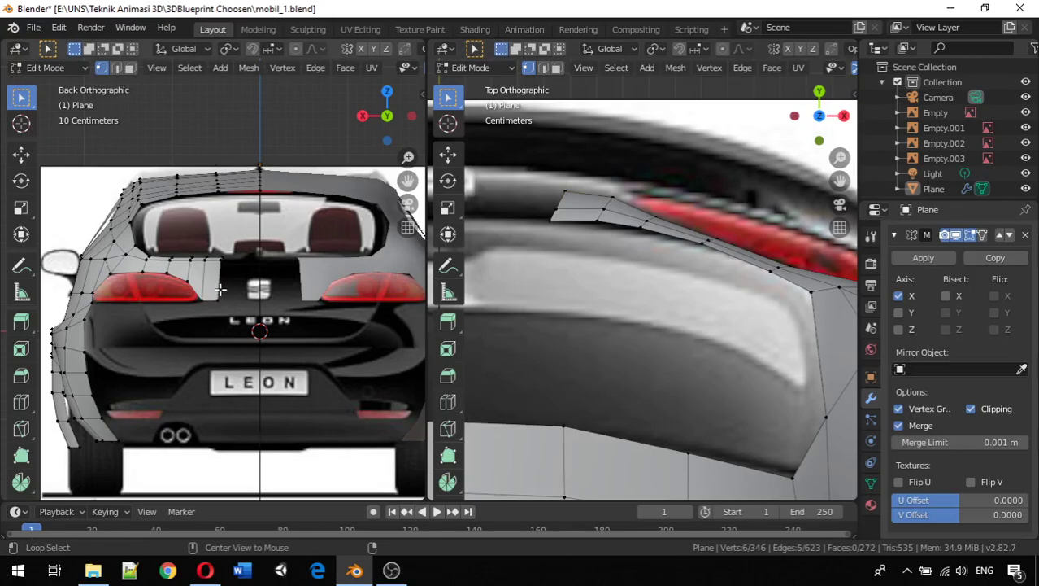
pyautogui.keyDown('alt'); pyautogui.click(231, 269); pyautogui.keyUp('alt')
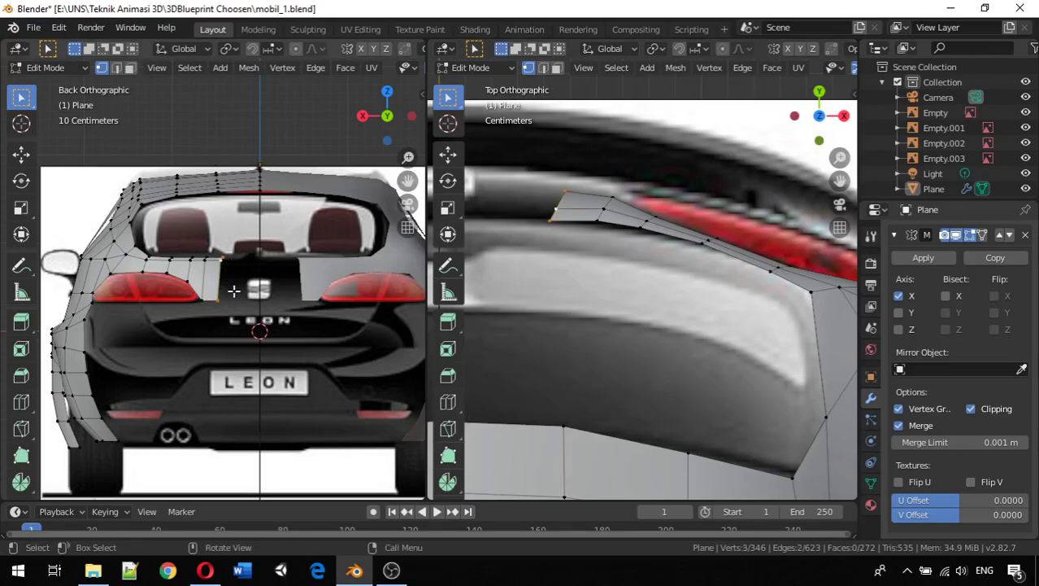
pyautogui.press('e')
pyautogui.press('x')
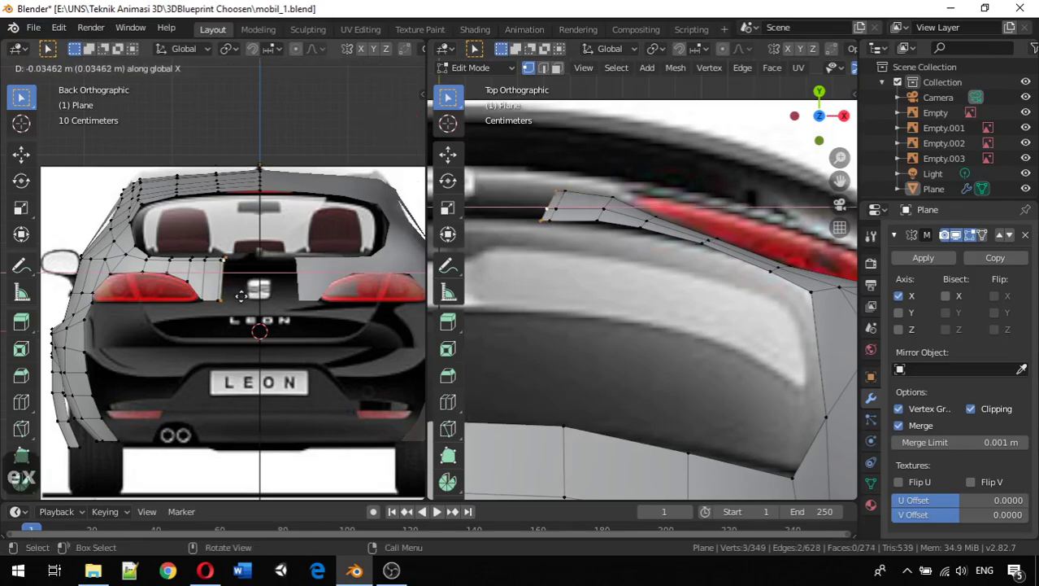
pyautogui.click(286, 307)
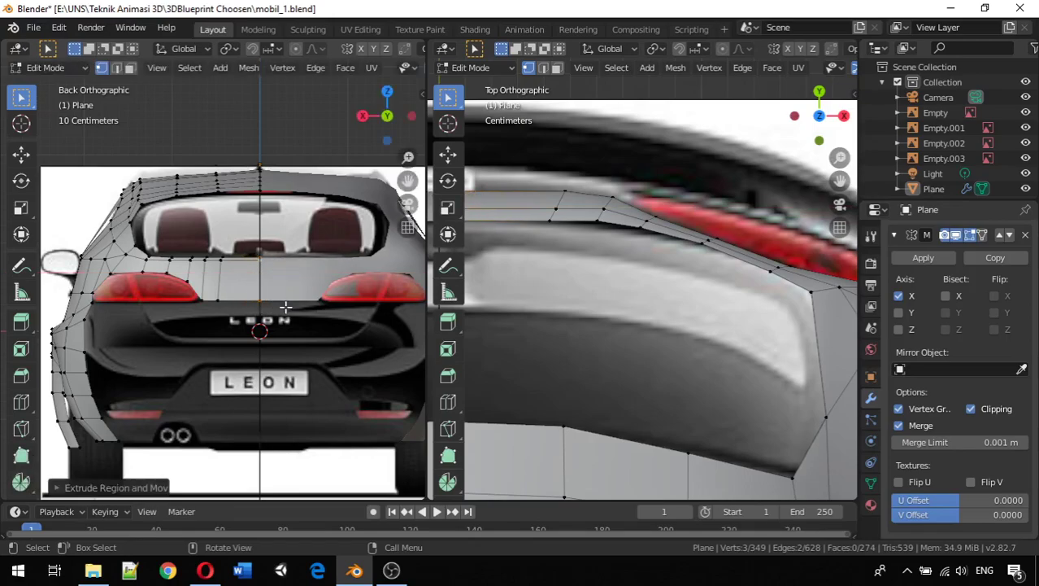
# Slide the vertical three-vertex edge nearest the centre line about 0.13 m along X toward the centre.
pyautogui.keyDown('alt'); pyautogui.click(220, 293); pyautogui.keyUp('alt')
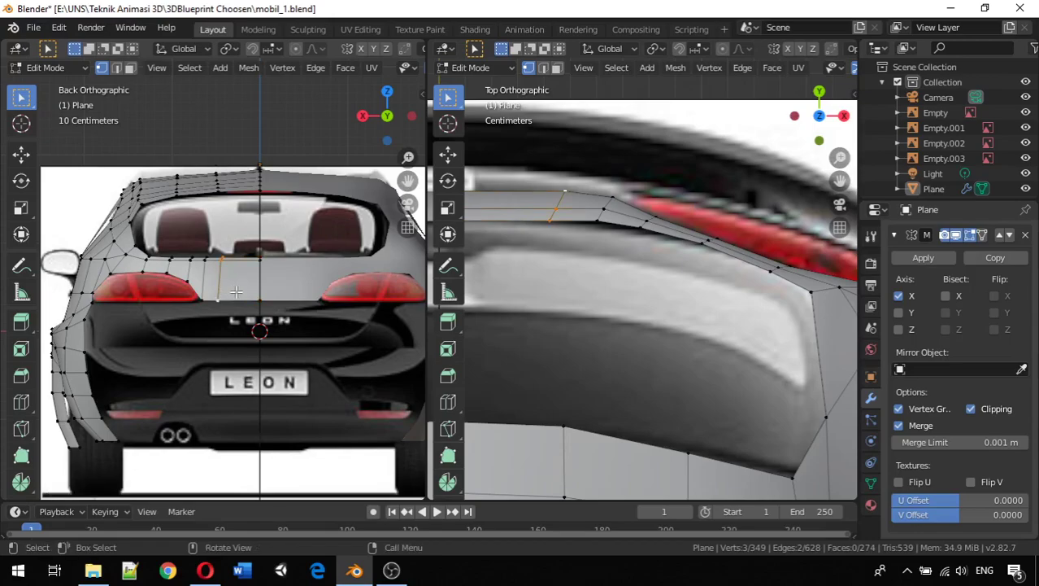
pyautogui.press('g')
pyautogui.press('x')
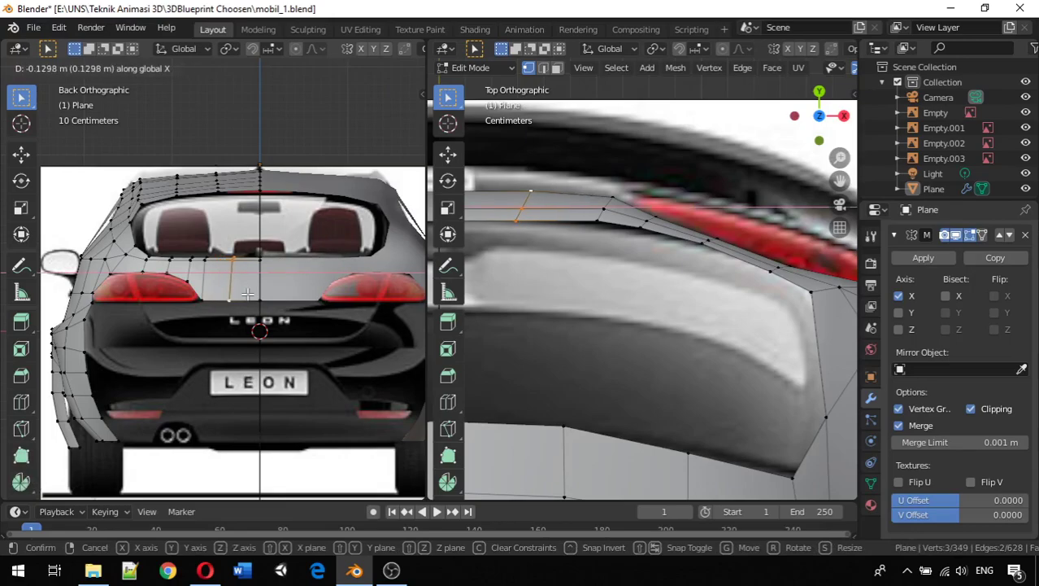
pyautogui.click(247, 294)
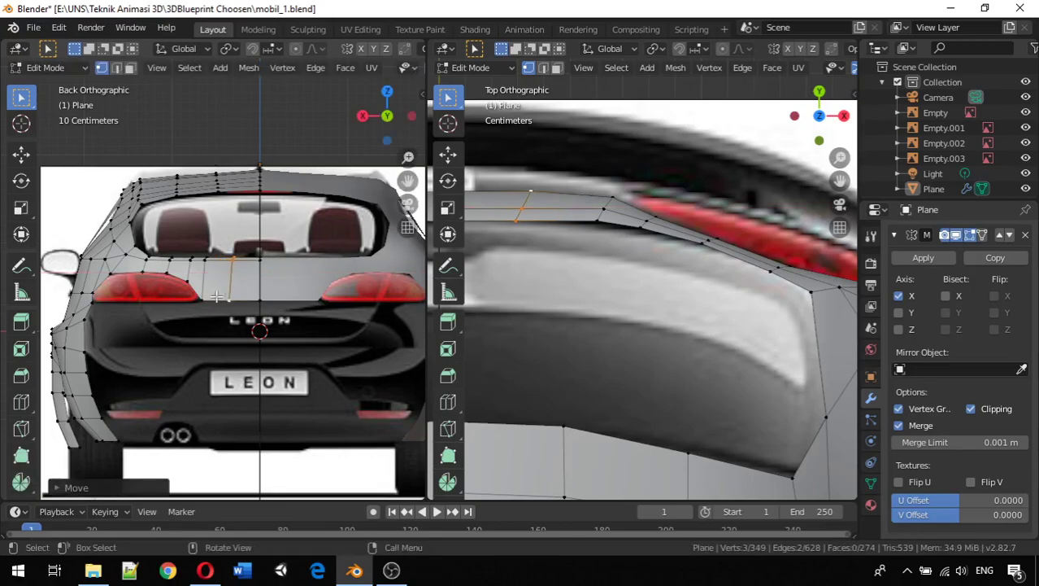
# Move the top-edge vertices of the two vertex columns near the taillight's inner tip about 0.012 m each forward along Y.
pyautogui.click(602, 218)
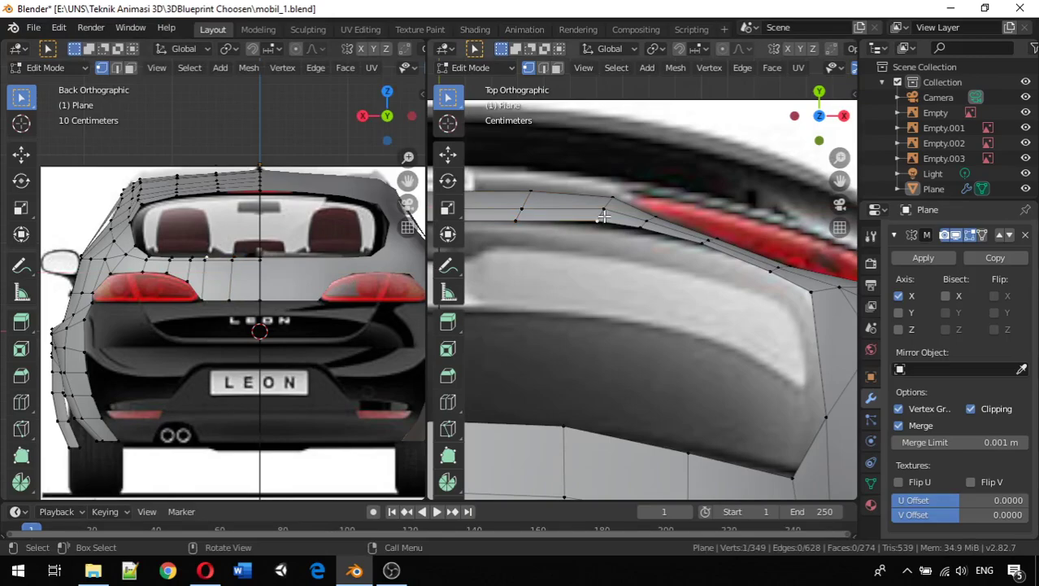
pyautogui.press('g')
pyautogui.press('y')
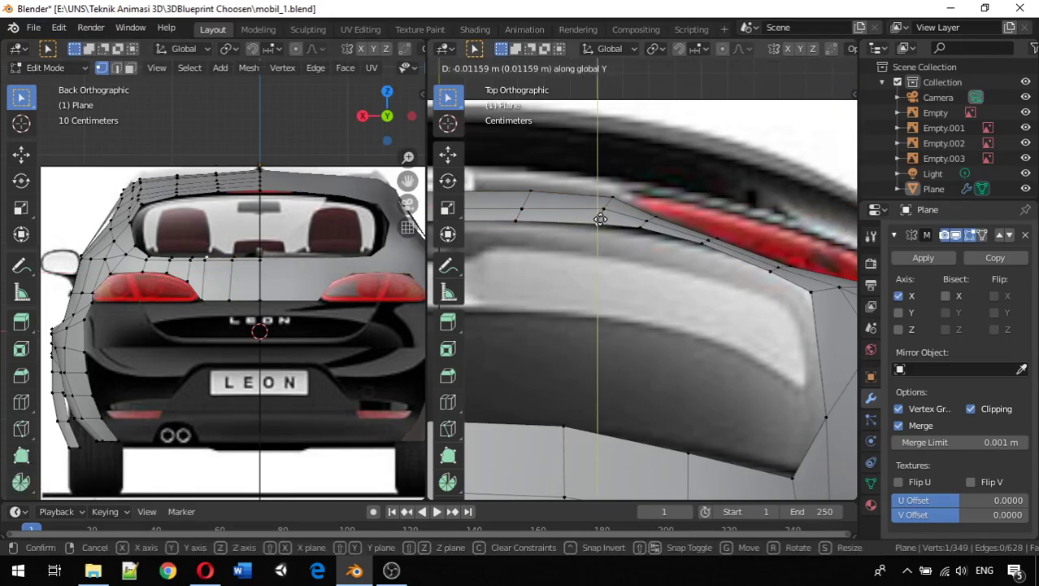
pyautogui.click(601, 218)
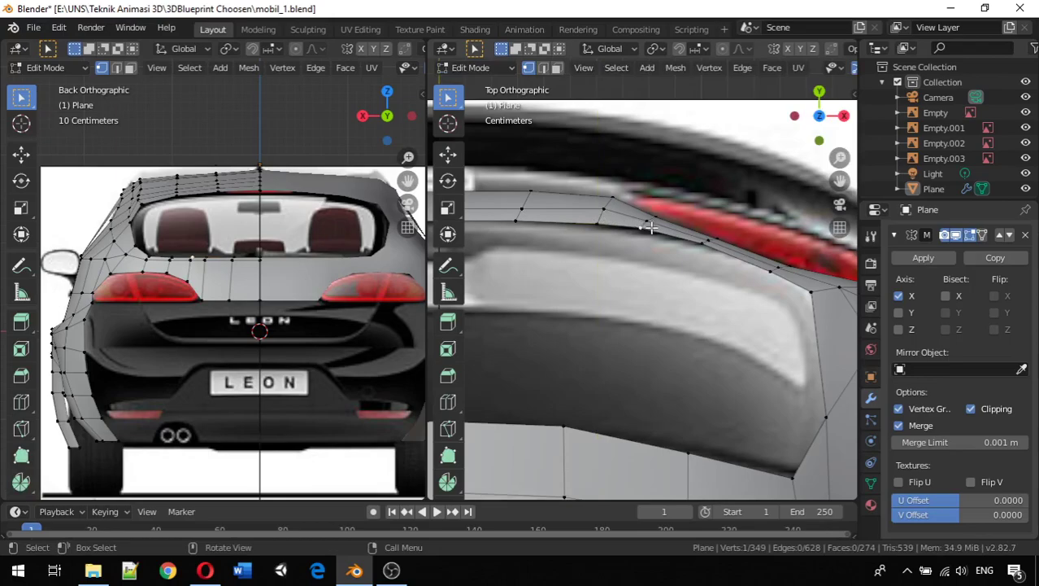
pyautogui.press('g')
pyautogui.press('y')
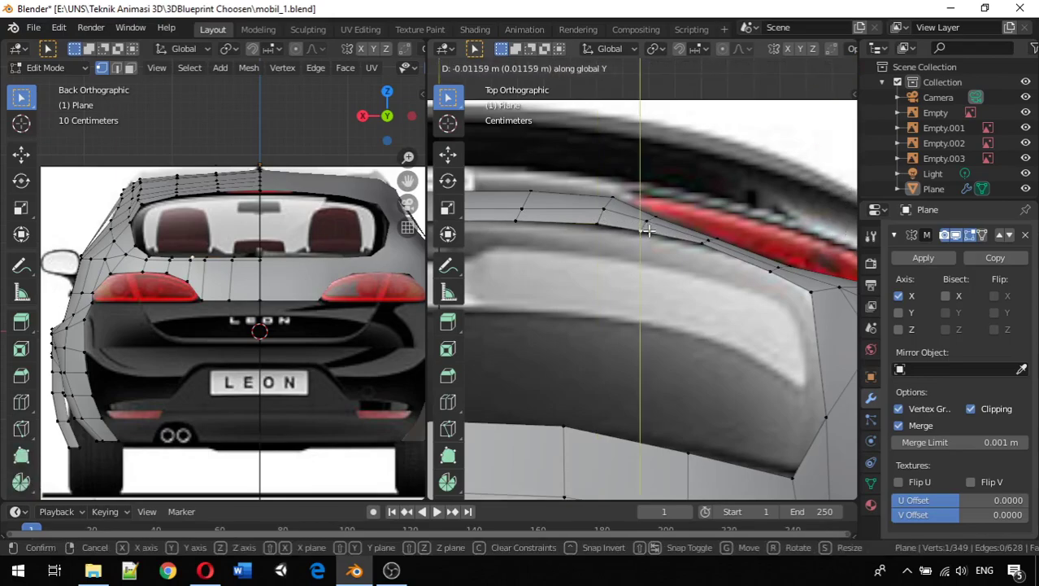
pyautogui.click(630, 228)
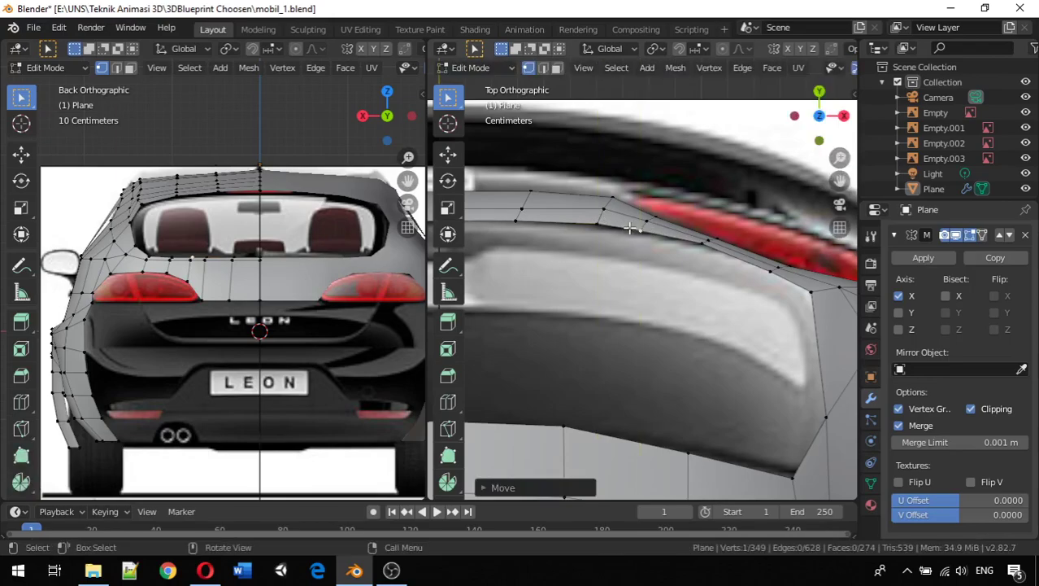
# Shift the middle vertex of the column nearest the centre about 0.006 m rearward along Y, and move the centre-line middle vertex rearward to match.
pyautogui.click(537, 207)
pyautogui.press('g')
pyautogui.press('y')
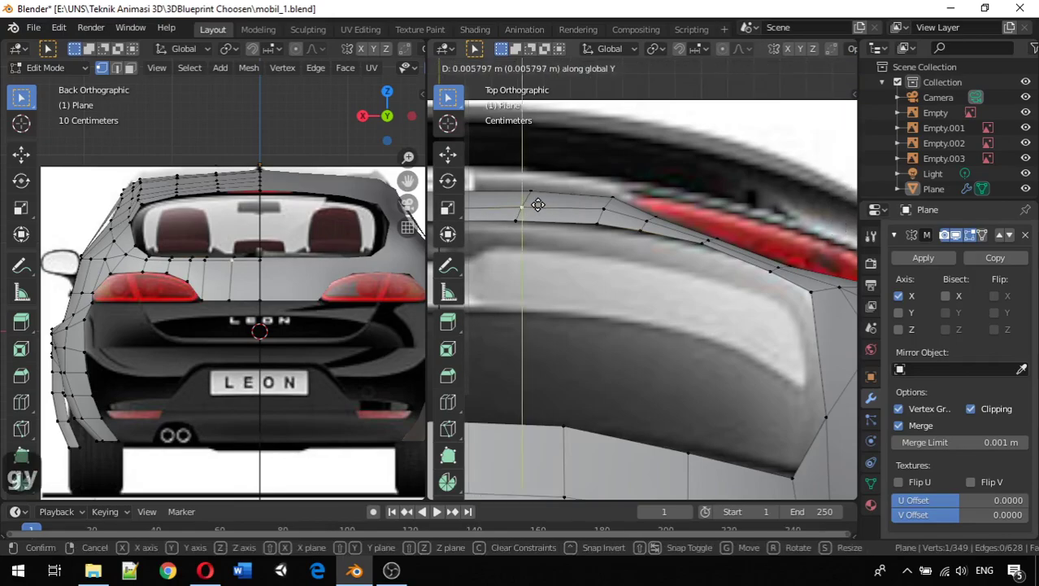
pyautogui.click(540, 201)
pyautogui.scroll(-1, 540, 201)
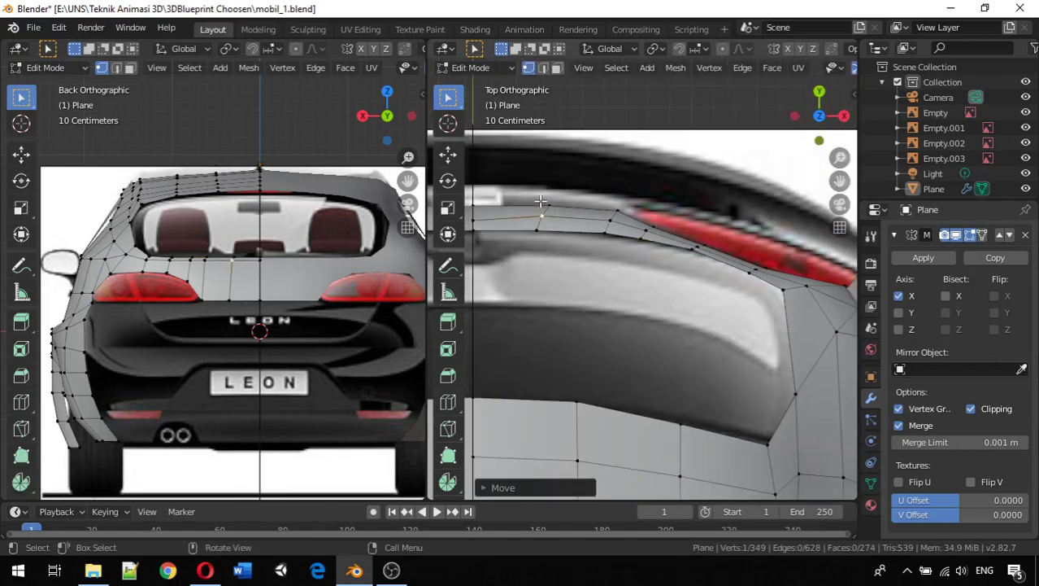
pyautogui.click(476, 220)
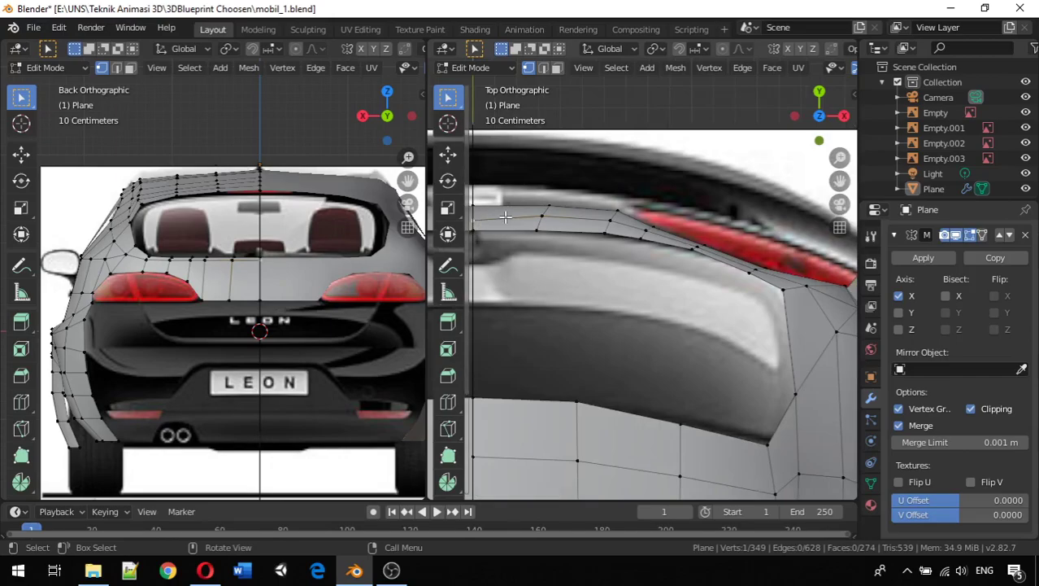
pyautogui.press('g')
pyautogui.press('y')
pyautogui.click(515, 214)
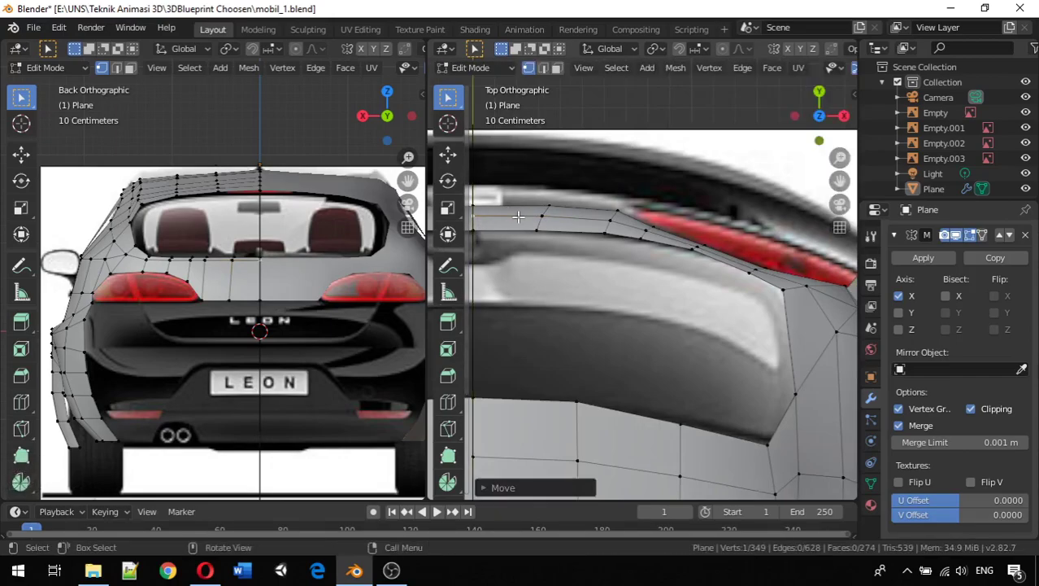
# Move the strip's three bottom-edge vertices from the taillight's inner tip to the centre line about 0.104 m rearward along Y, following the side-view blueprint.
pyautogui.moveTo(309, 276); pyautogui.dragTo(284, 289, button='middle')
pyautogui.moveTo(349, 295); pyautogui.dragTo(316, 274, button='middle')
pyautogui.press('KP_3')
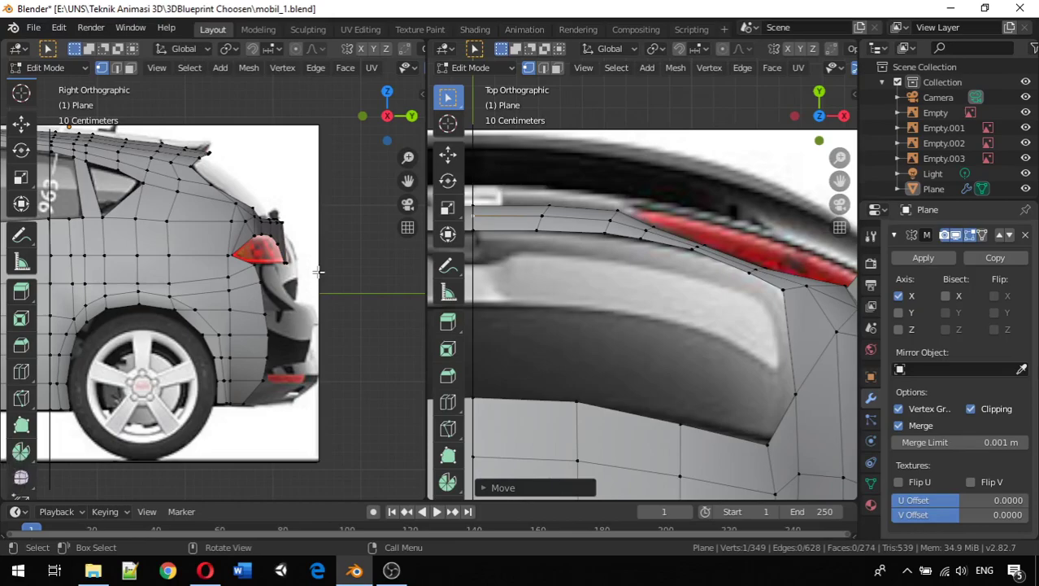
pyautogui.moveTo(297, 262); pyautogui.dragTo(259, 272, button='middle')
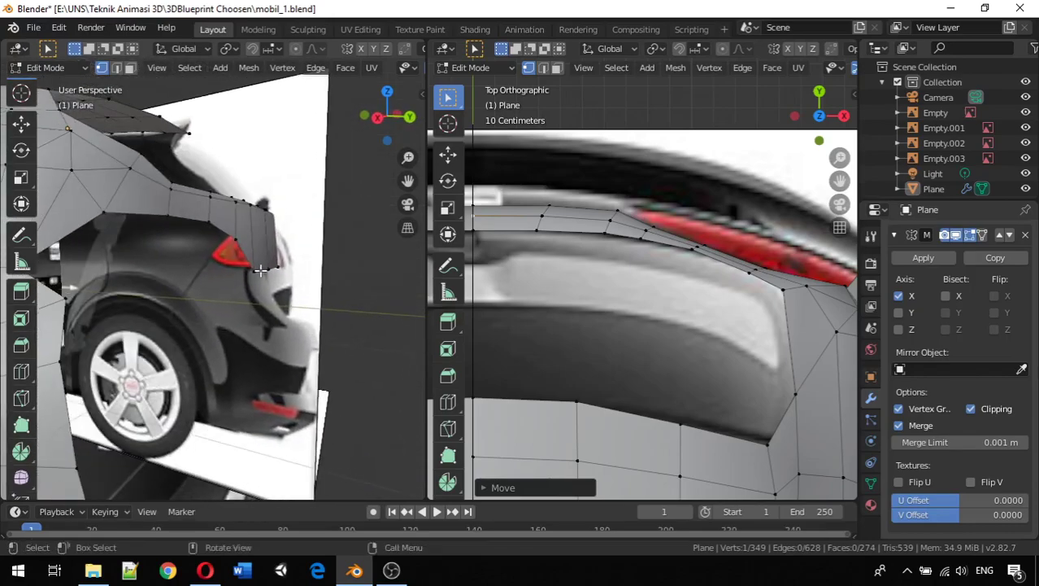
pyautogui.keyDown('alt'); pyautogui.click(260, 268); pyautogui.keyUp('alt')
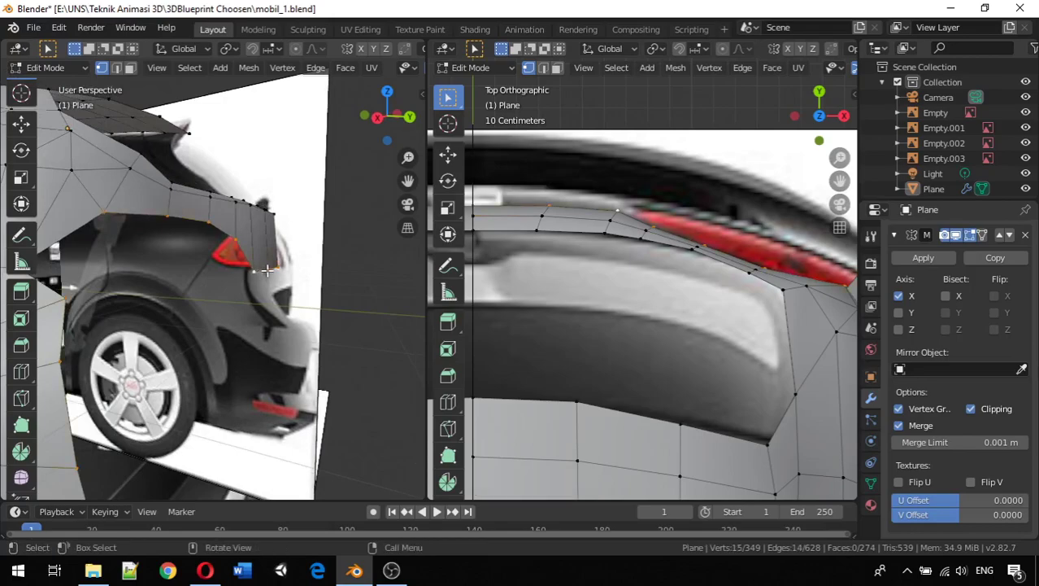
pyautogui.keyDown('shift'); pyautogui.click(281, 270); pyautogui.keyUp('shift')
pyautogui.keyDown('shift'); pyautogui.click(277, 269); pyautogui.keyUp('shift')
pyautogui.moveTo(277, 269); pyautogui.dragTo(246, 279, button='middle')
pyautogui.press('KP_1')
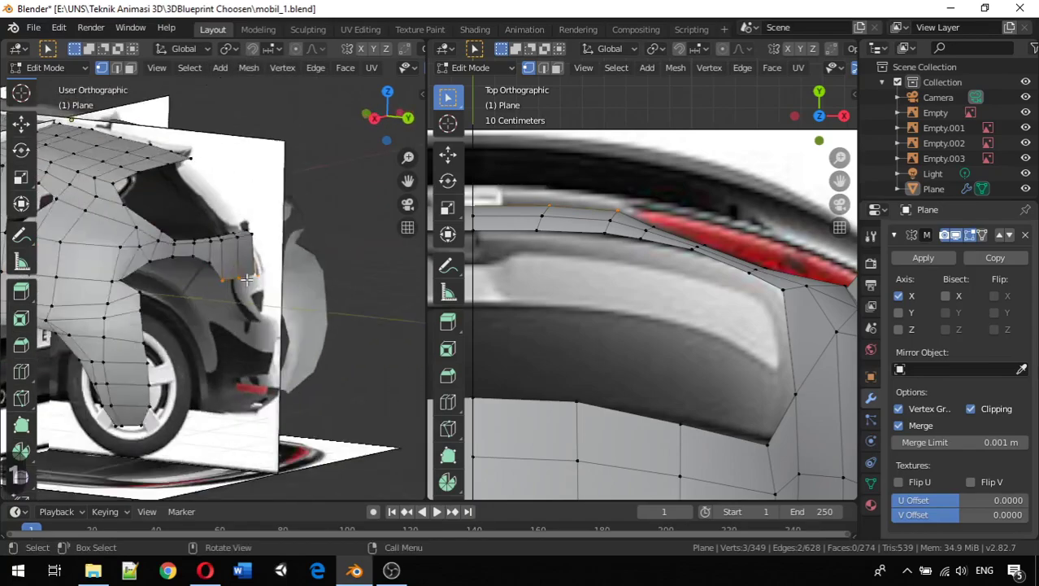
pyautogui.press('KP_3')
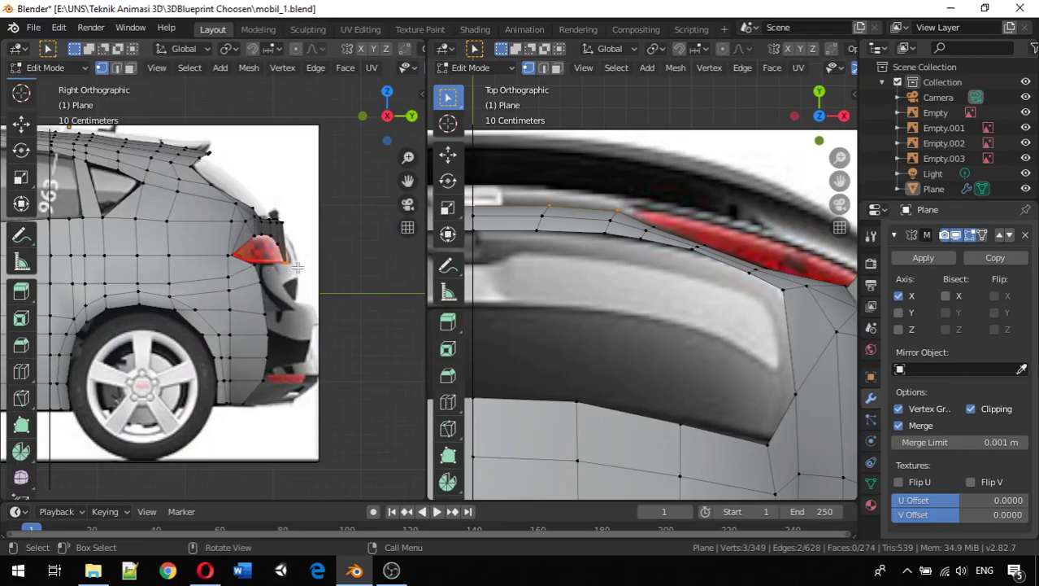
pyautogui.press('g')
pyautogui.press('y')
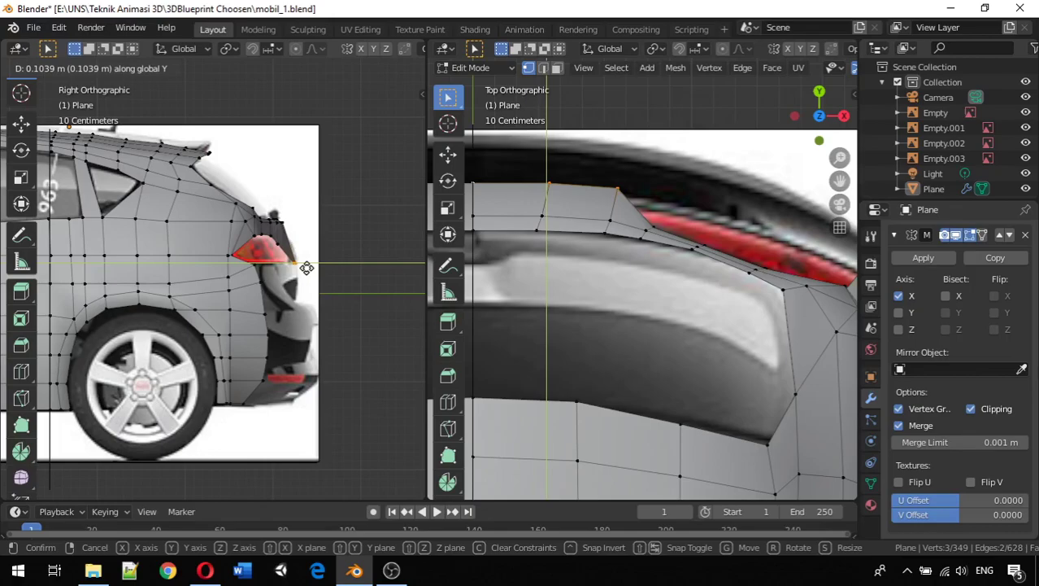
pyautogui.click(307, 268)
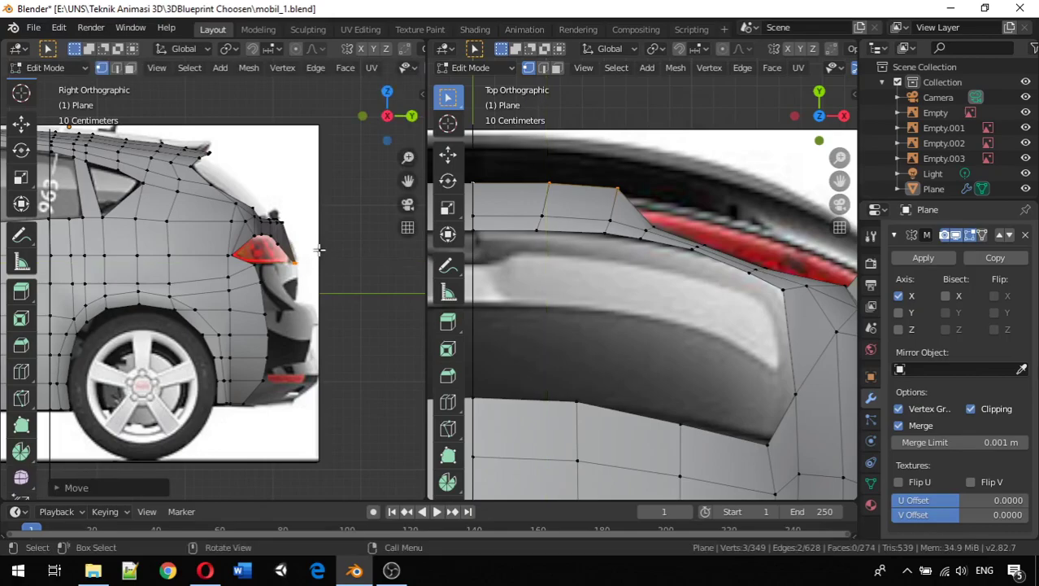
# Move the vertex on the taillight's upper inner edge, beside the strip's outer corner, about 0.052 m rearward along Y.
pyautogui.click(279, 242)
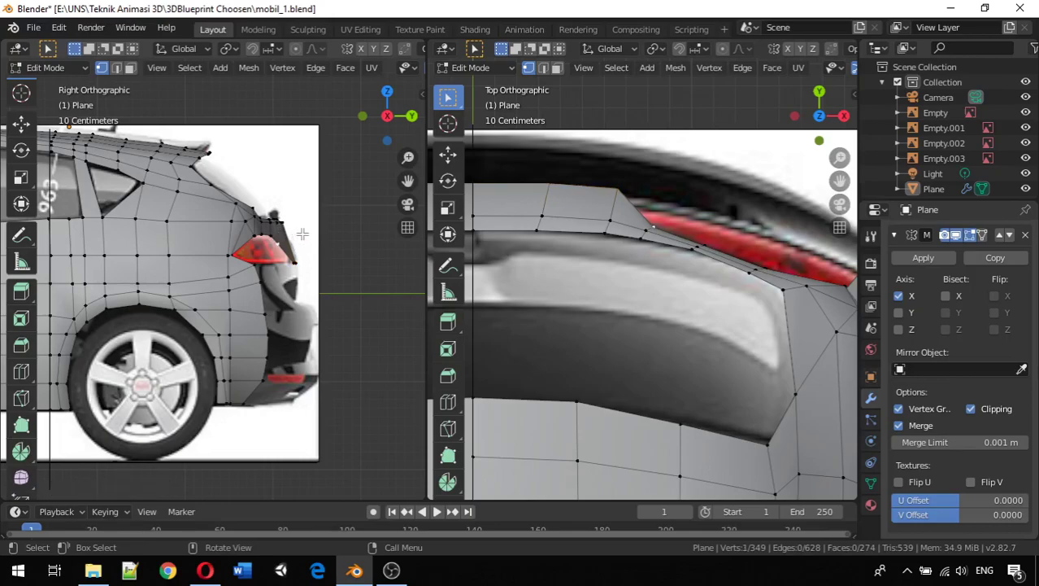
pyautogui.press('g')
pyautogui.press('y')
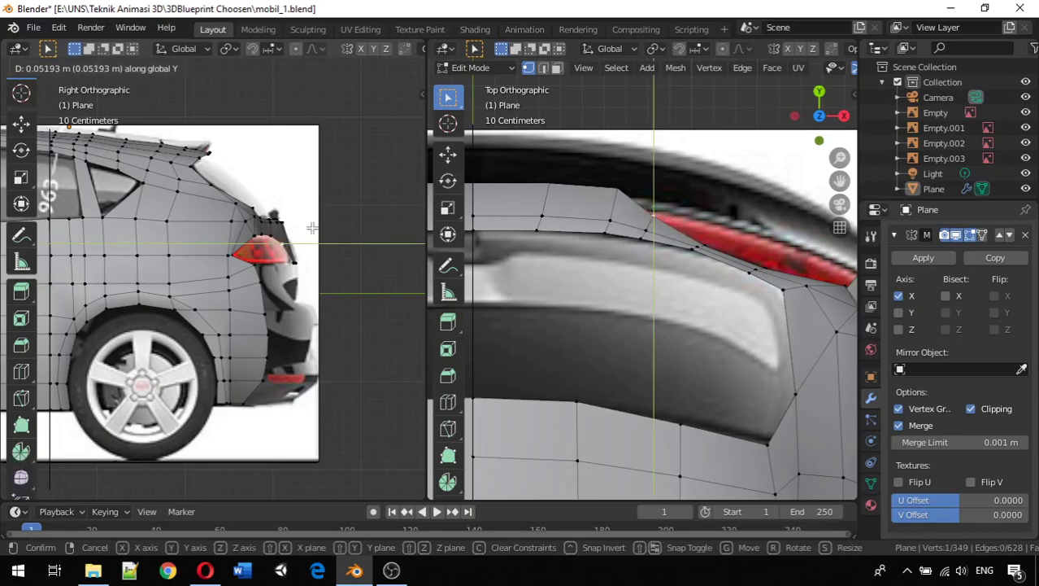
pyautogui.click(312, 228)
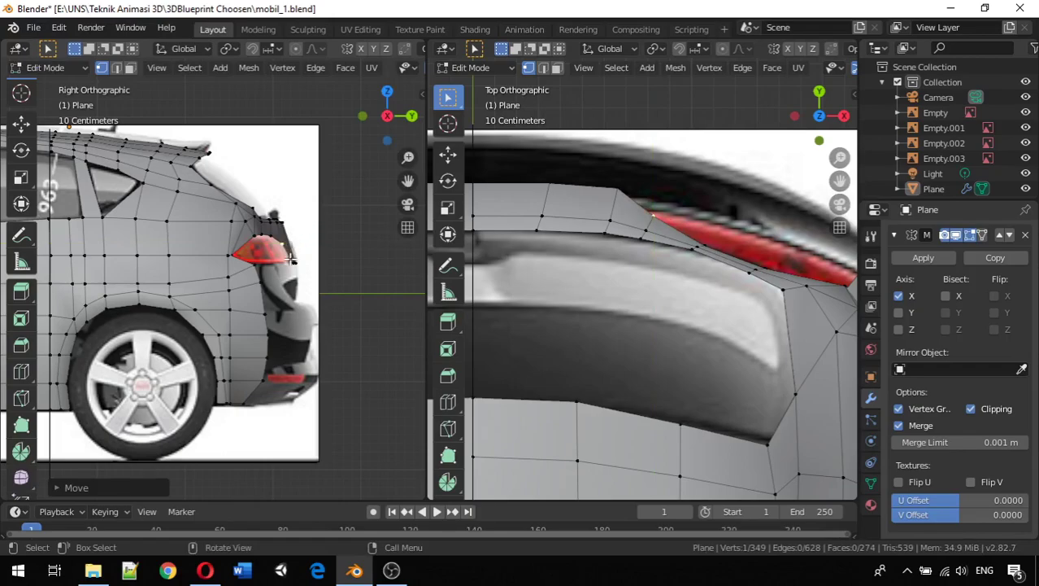
# Move the strip's outer bottom corner vertex slightly forward along Y, and the neighbouring bottom-edge vertex toward the centre about 0.018 m forward.
pyautogui.click(290, 261)
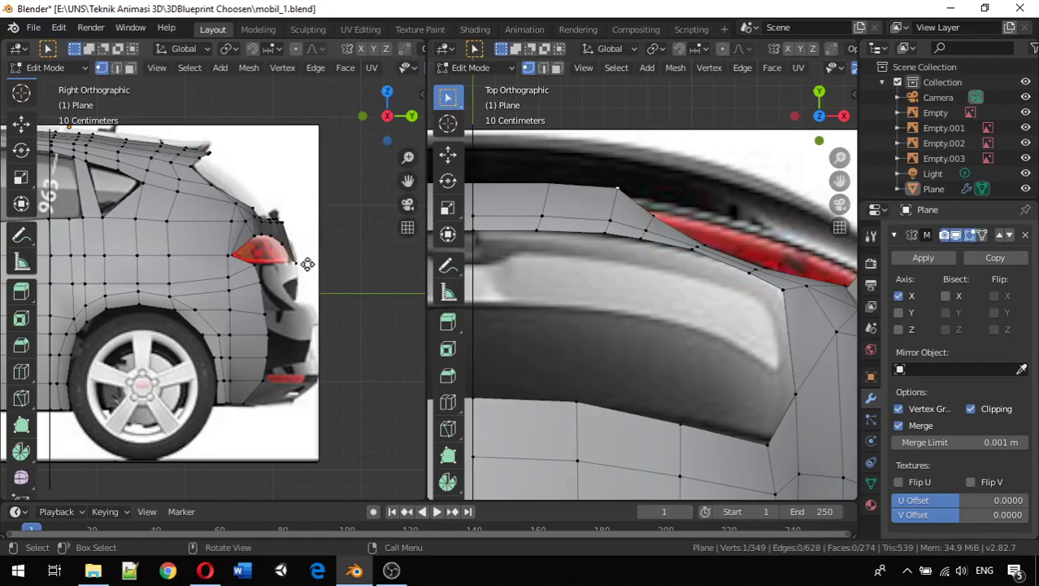
pyautogui.press('g')
pyautogui.press('y')
pyautogui.click(304, 264)
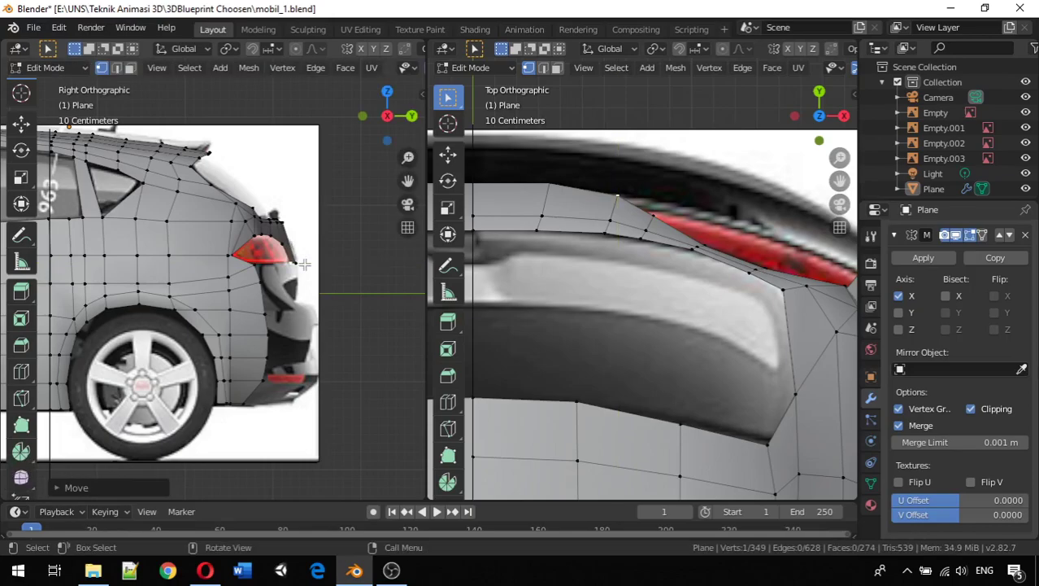
pyautogui.scroll(2, 293, 265)
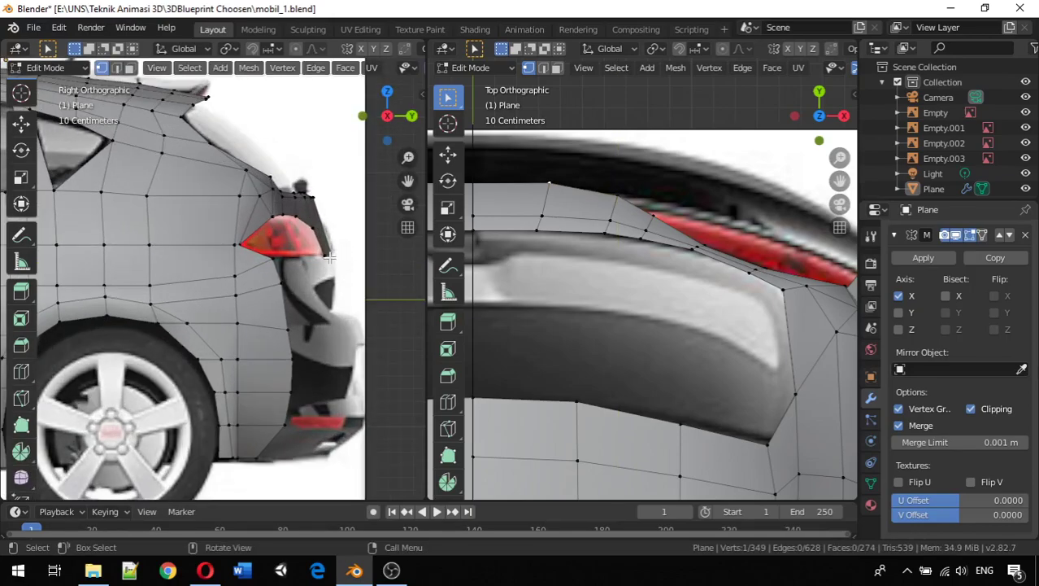
pyautogui.keyDown('shift'); pyautogui.moveTo(339, 267); pyautogui.dragTo(279, 287, button='middle'); pyautogui.keyUp('shift')
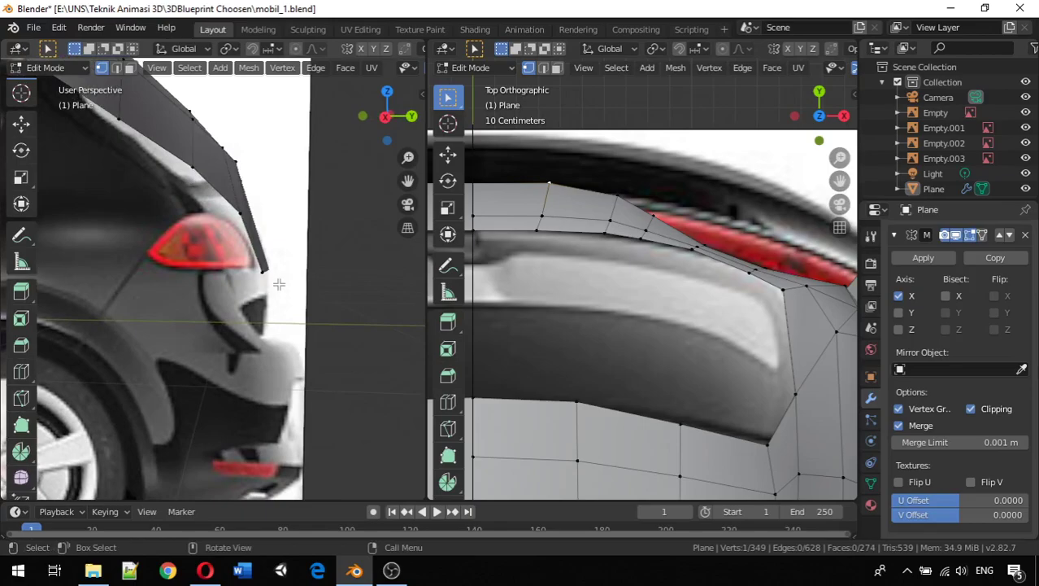
pyautogui.press('KP_3')
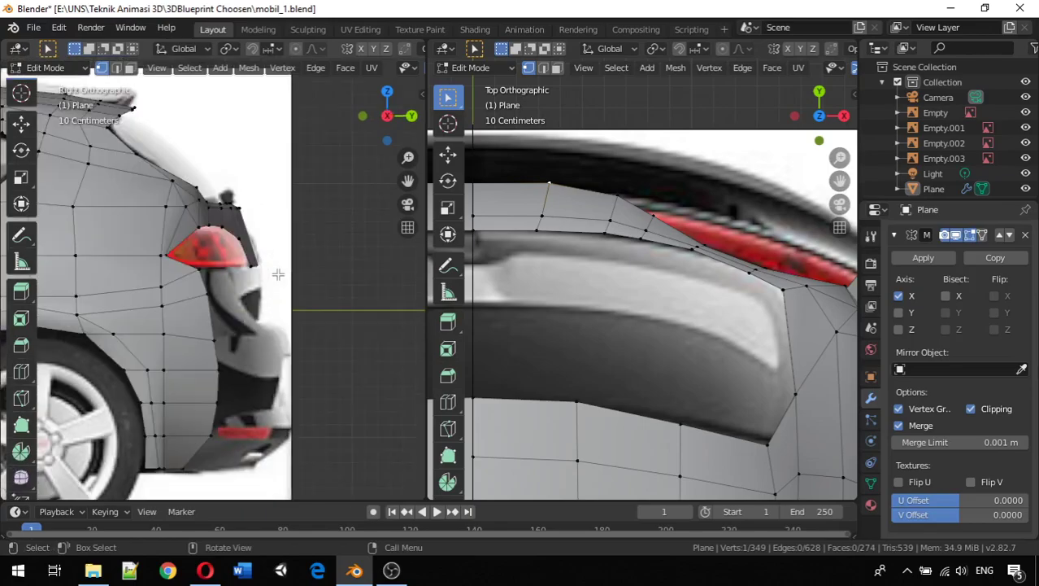
pyautogui.press('g')
pyautogui.press('y')
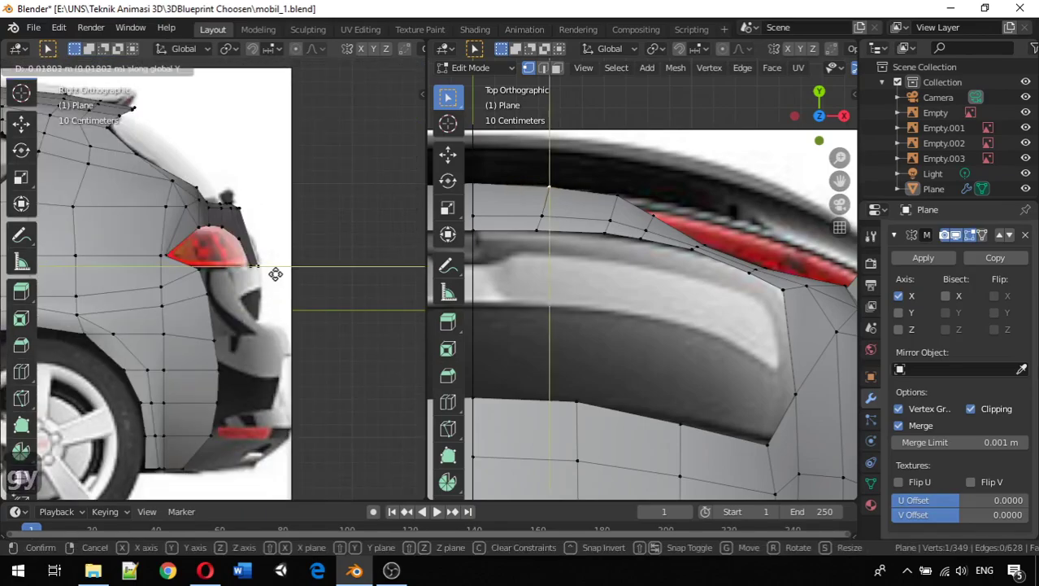
pyautogui.click(275, 274)
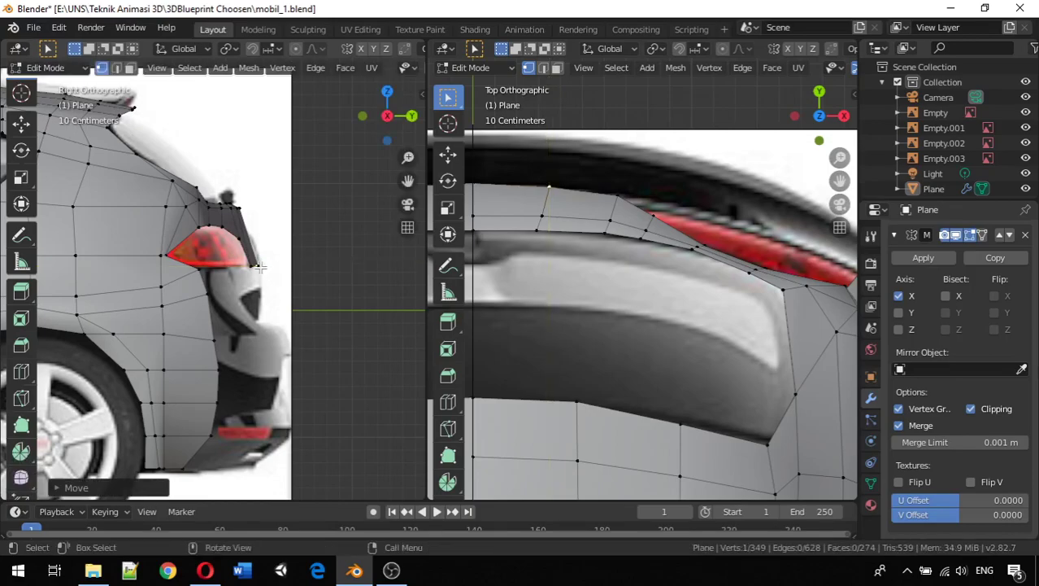
# Select the centre-line bottom vertex and knife-cut a horizontal edge across the strip's lower faces from the taillight-side vertex to the centre line.
pyautogui.click(267, 268)
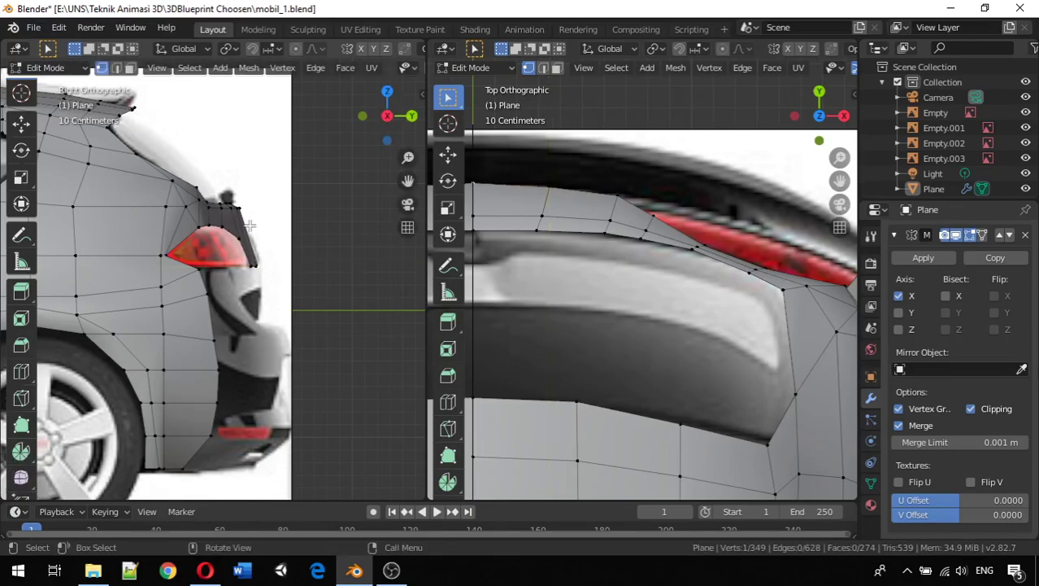
pyautogui.moveTo(244, 246); pyautogui.dragTo(108, 280, button='middle')
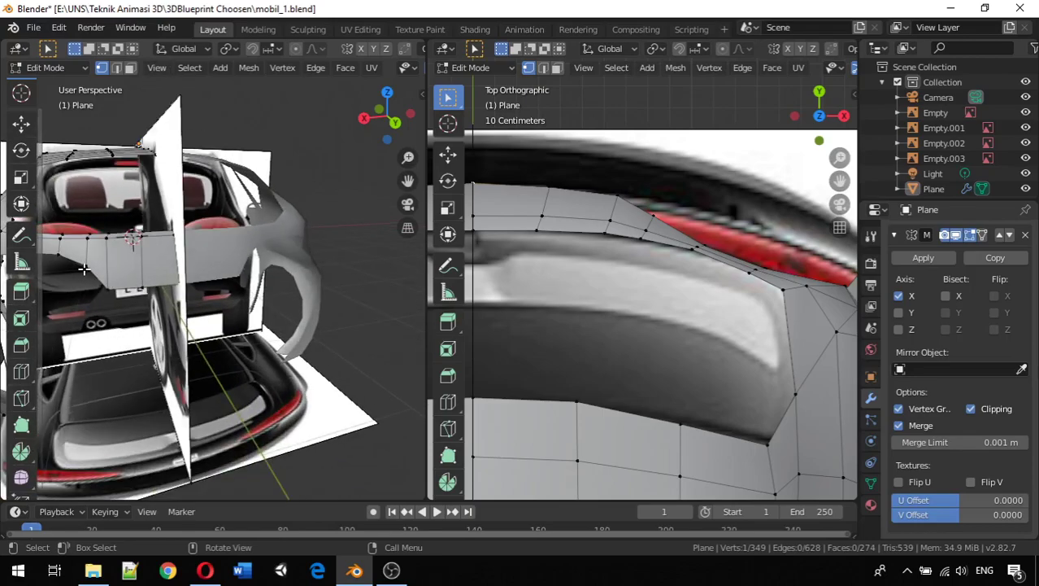
pyautogui.press('k')
pyautogui.click(87, 264)
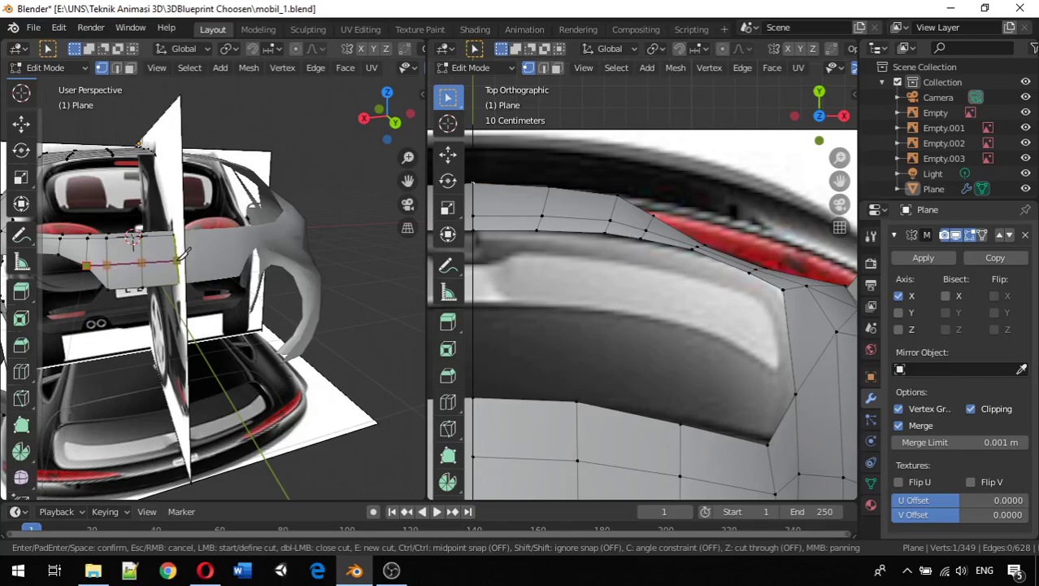
pyautogui.click(182, 258)
pyautogui.press('Return')
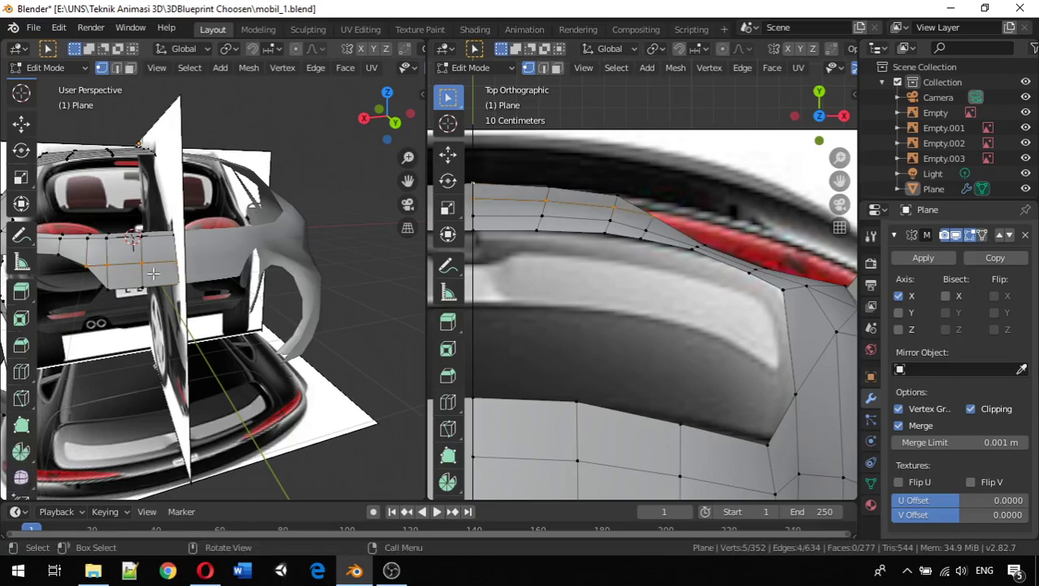
# Move the new cut's vertices together with the centre-line bottom vertex about 0.035 m rearward along Y in the side view.
pyautogui.press('KP_1')
pyautogui.press('KP_3')
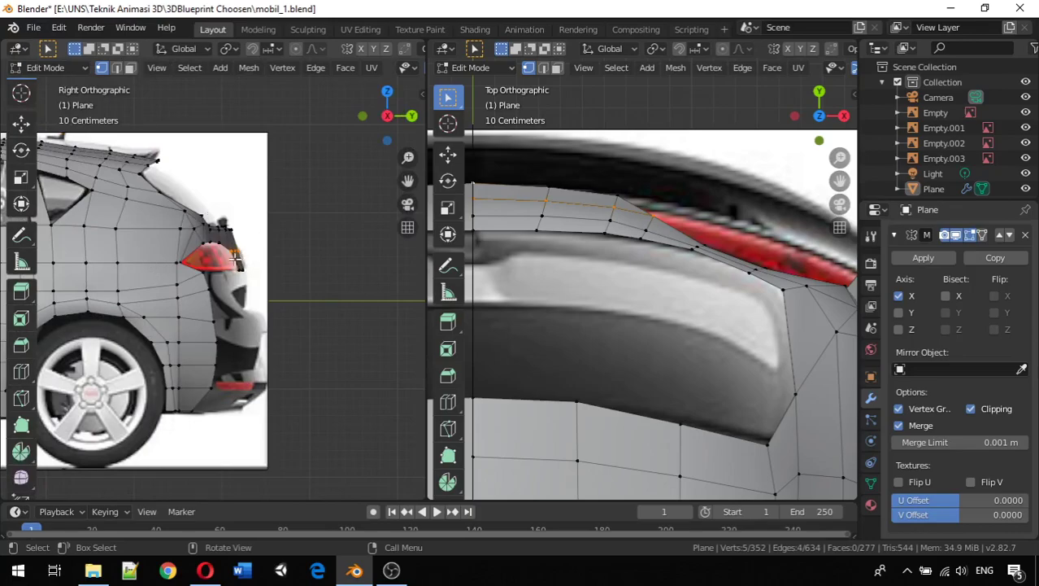
pyautogui.press('g')
pyautogui.press('y')
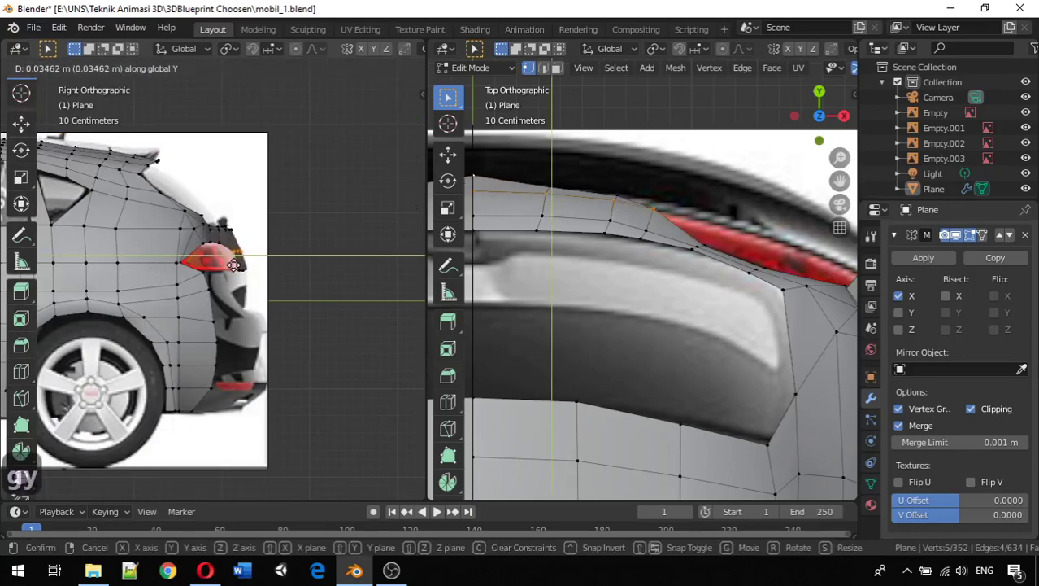
pyautogui.click(233, 265)
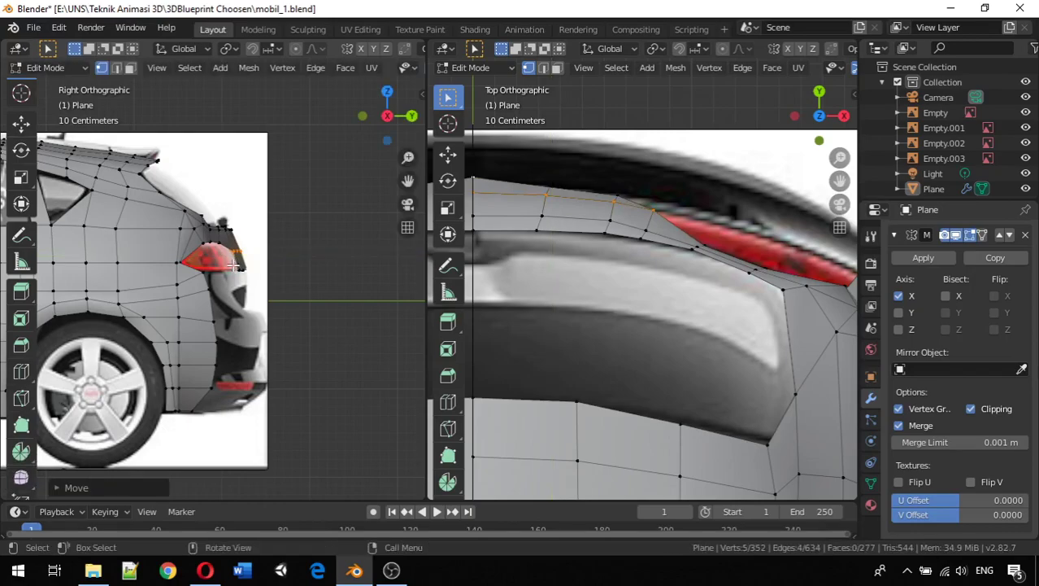
# Move the strip's centre-line bottom vertex about 0.017 m forward along Y.
pyautogui.moveTo(252, 280); pyautogui.dragTo(159, 290, button='middle')
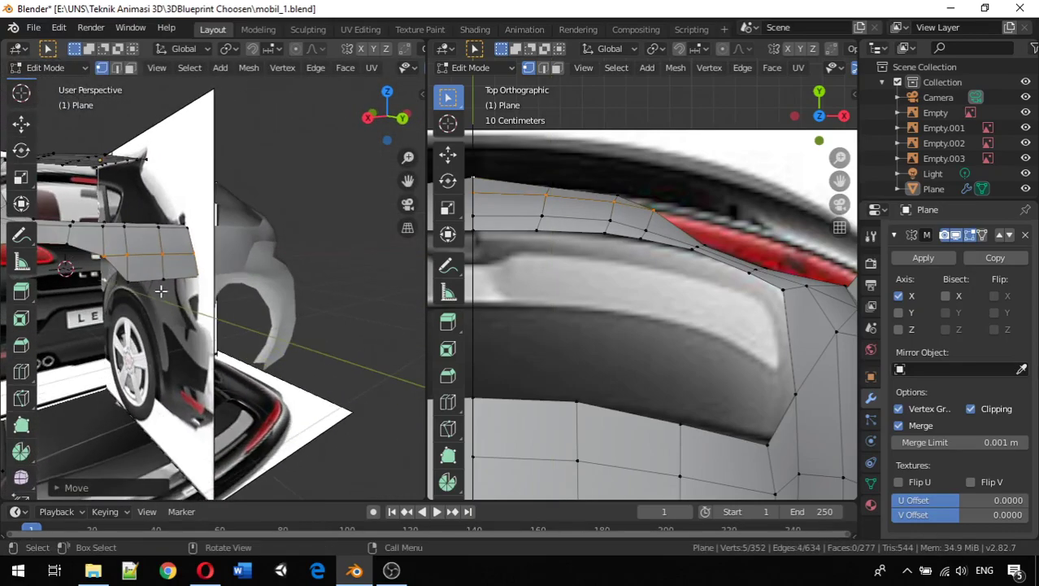
pyautogui.click(198, 275)
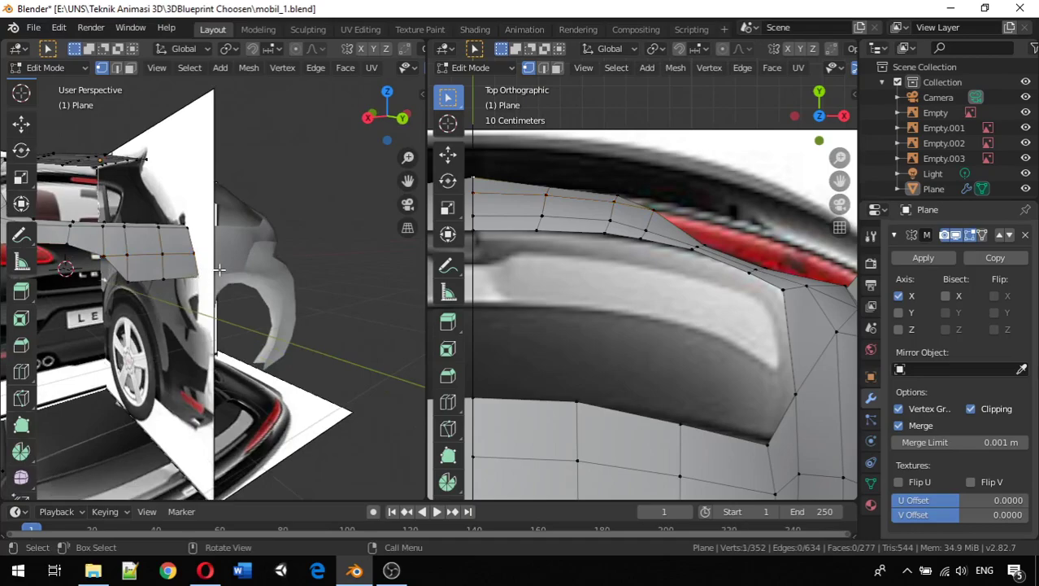
pyautogui.press('KP_3')
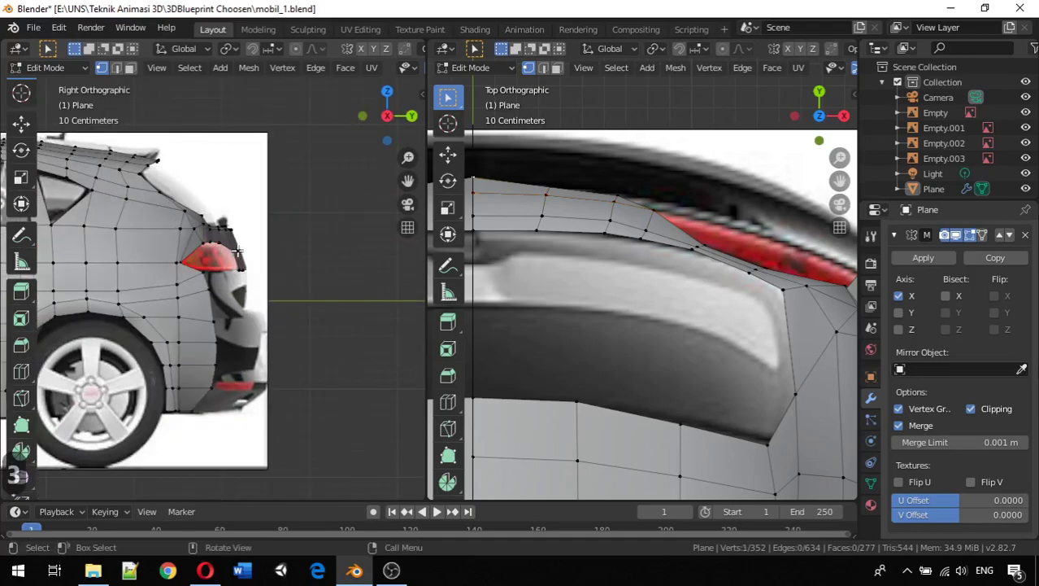
pyautogui.press('g')
pyautogui.press('y')
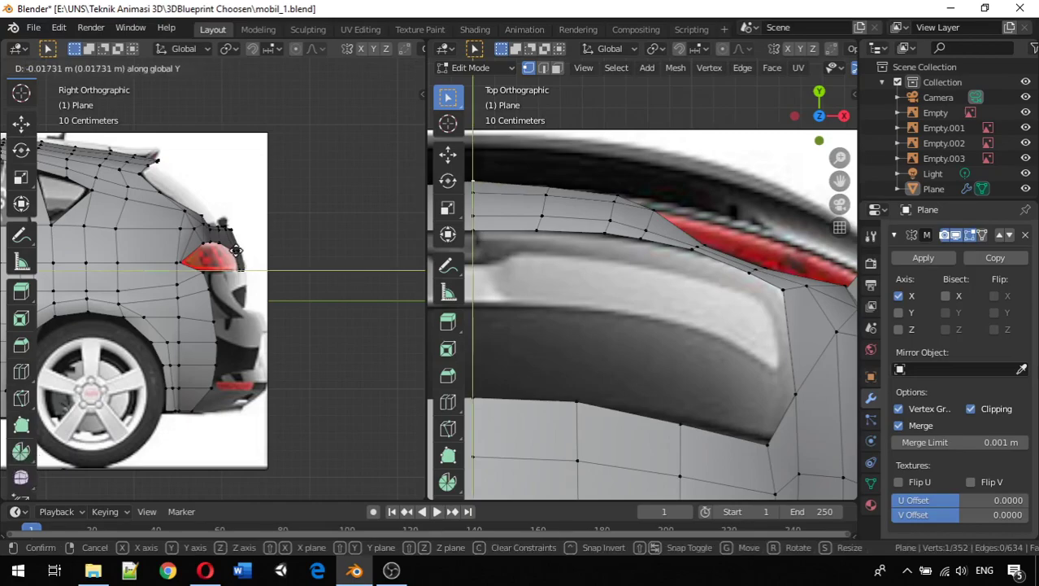
pyautogui.click(236, 251)
# Shift the bottom-edge vertex next to the centre line slightly forward along Y, and the centre-line bottom vertex about 0.009 m forward.
pyautogui.moveTo(240, 268); pyautogui.dragTo(163, 277, button='middle')
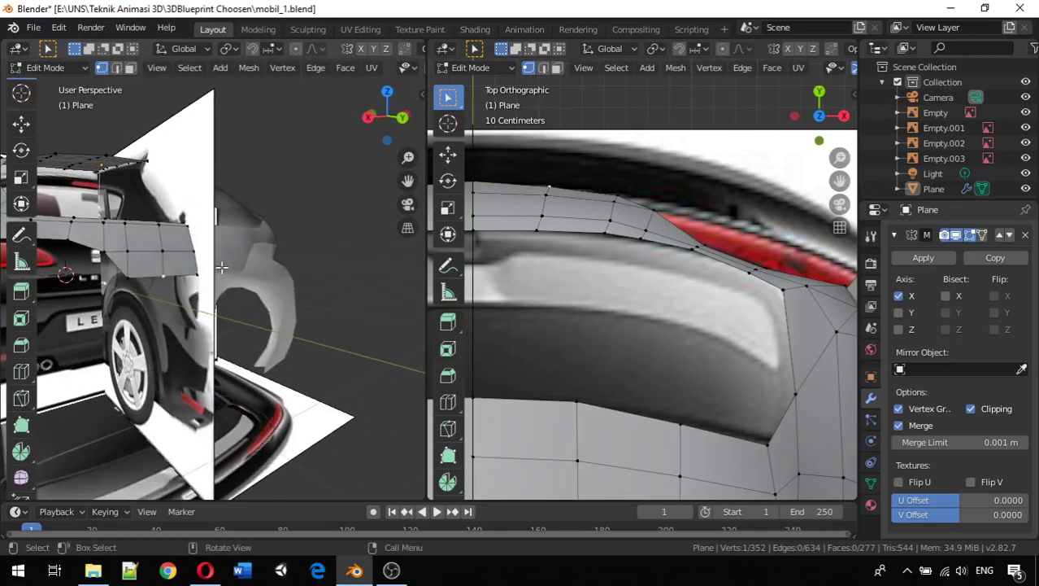
pyautogui.press('KP_3')
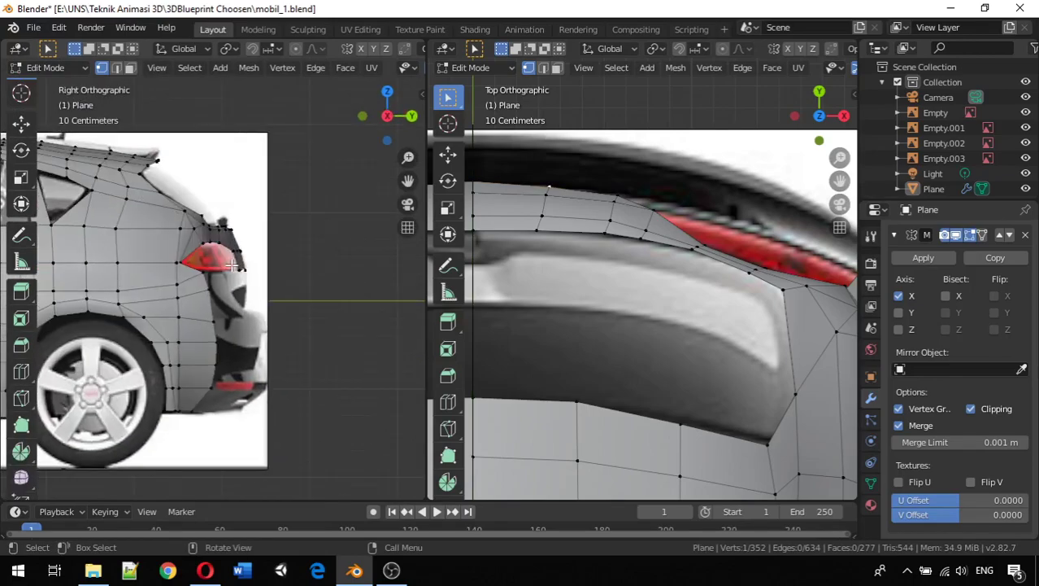
pyautogui.press('g')
pyautogui.press('y')
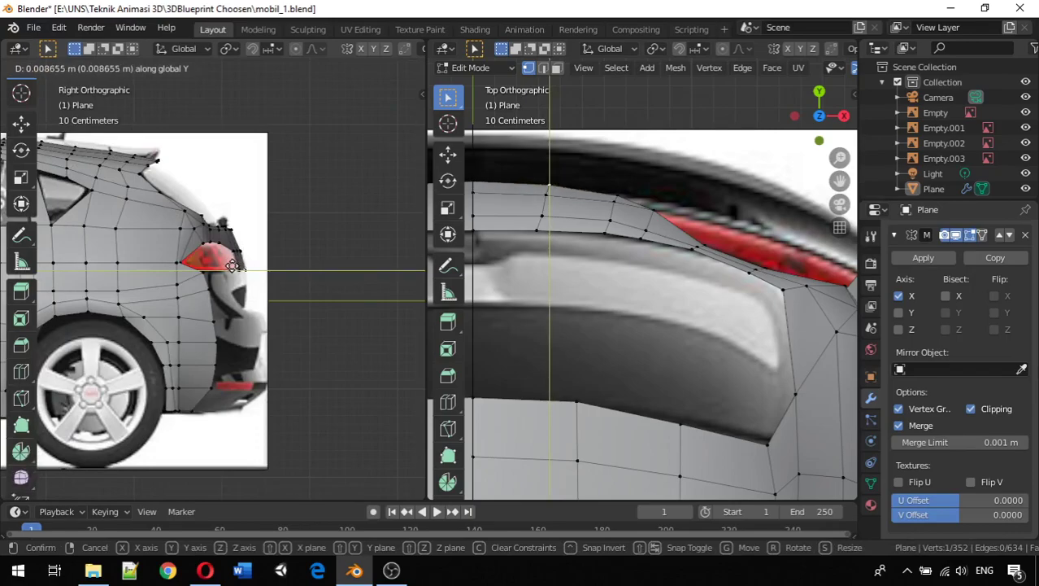
pyautogui.click(231, 265)
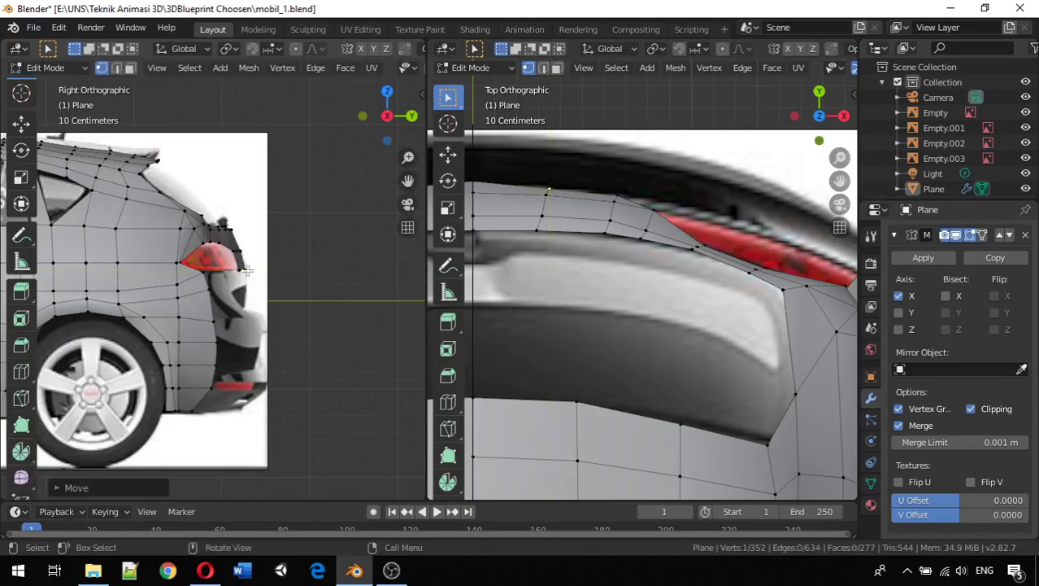
pyautogui.press('g')
pyautogui.press('y')
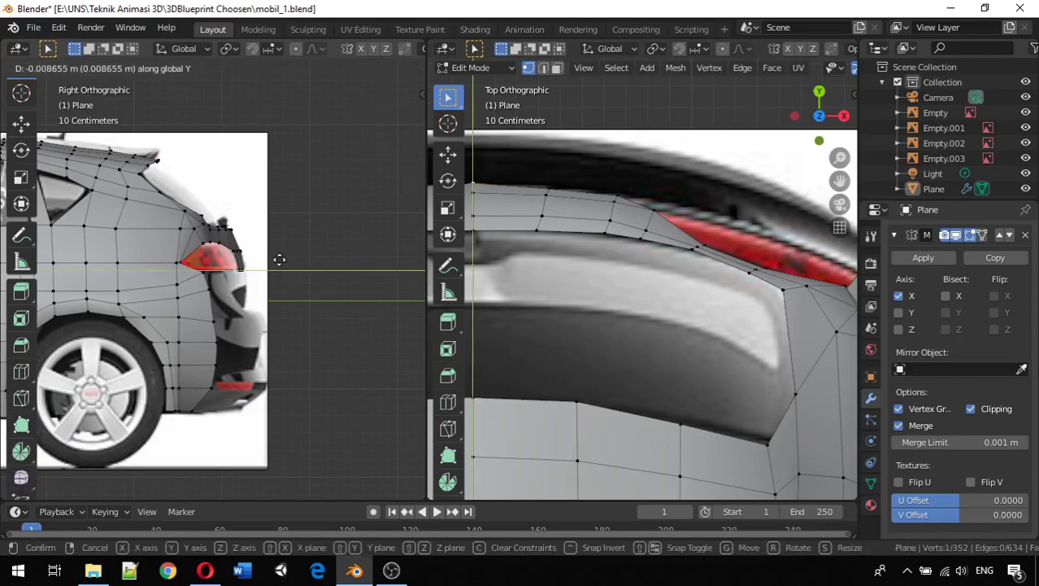
pyautogui.click(275, 260)
# Move the cut edge's centre-line vertex slightly rearward along Y to follow the side-view blueprint.
pyautogui.moveTo(275, 261); pyautogui.dragTo(220, 273, button='middle')
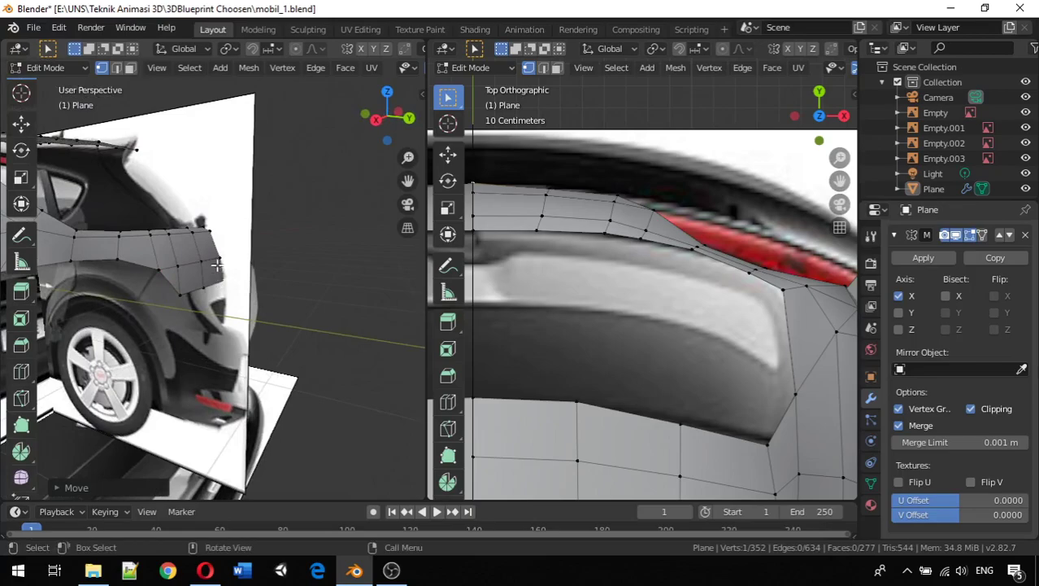
pyautogui.press('KP_3')
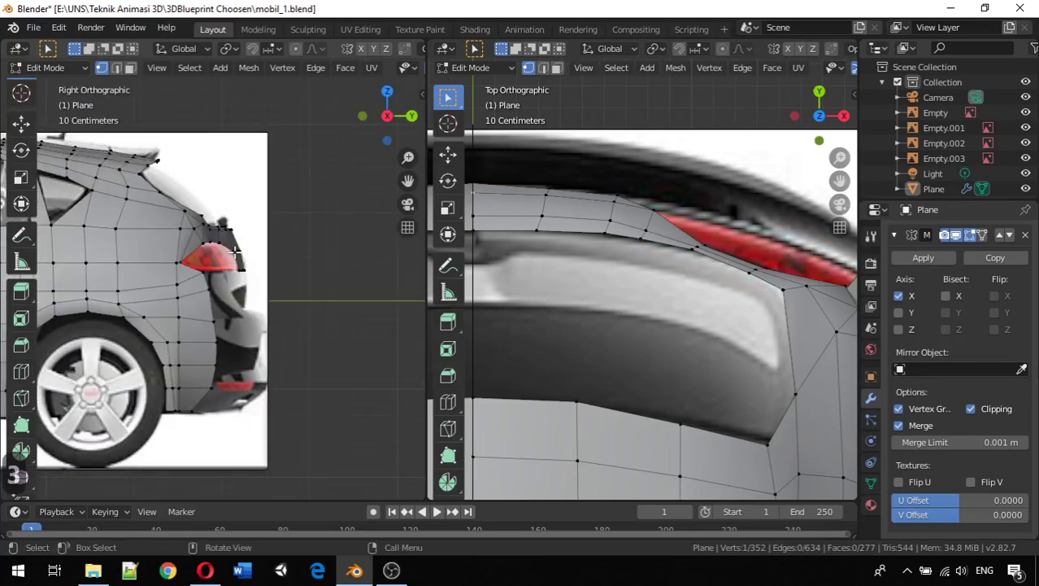
pyautogui.press('g')
pyautogui.press('y')
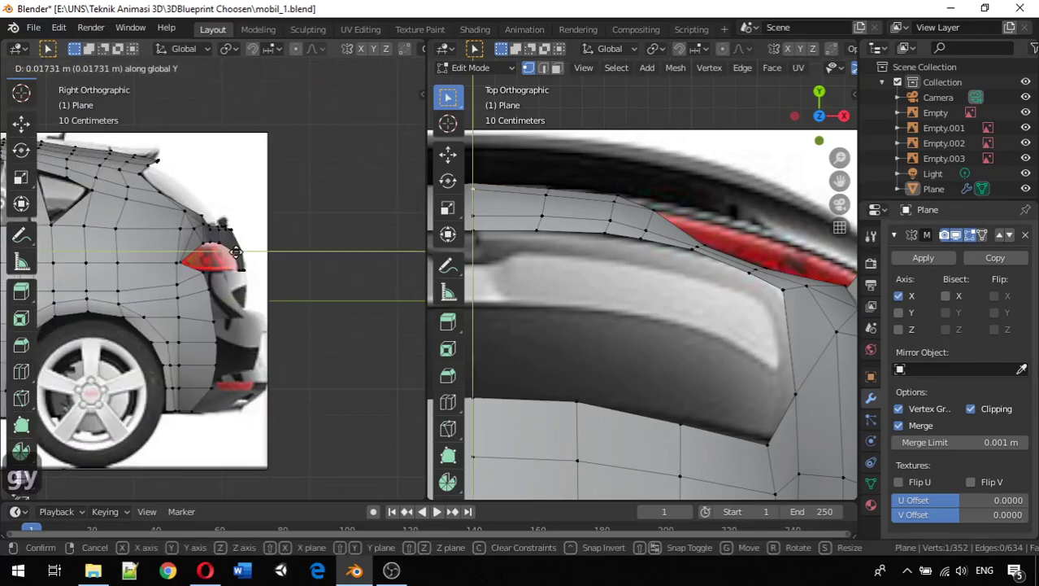
pyautogui.click(236, 252)
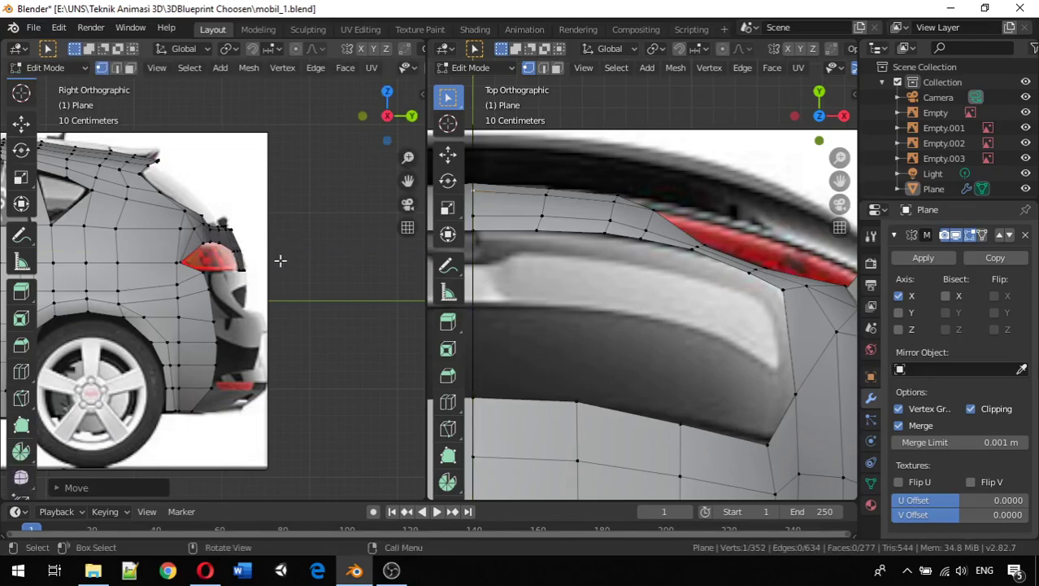
# Move the cut edge's vertex next to the centre line about 0.005 m forward along Y.
pyautogui.click(261, 251)
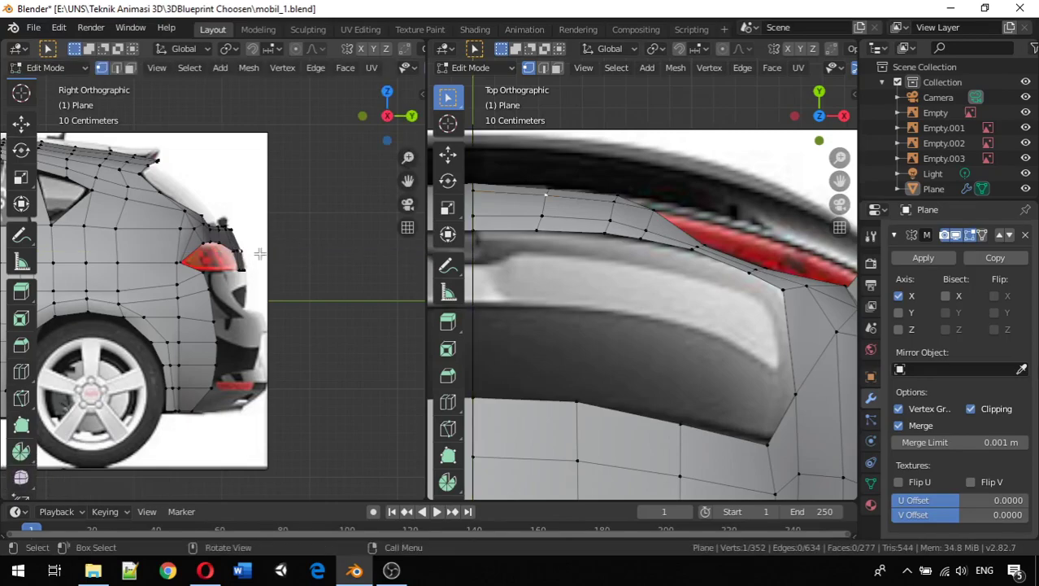
pyautogui.scroll(5, 261, 253)
pyautogui.moveTo(260, 254)
pyautogui.mouseDown(button='middle')
pyautogui.moveTo(224, 287)
pyautogui.moveTo(268, 262)
pyautogui.mouseUp(button='middle')
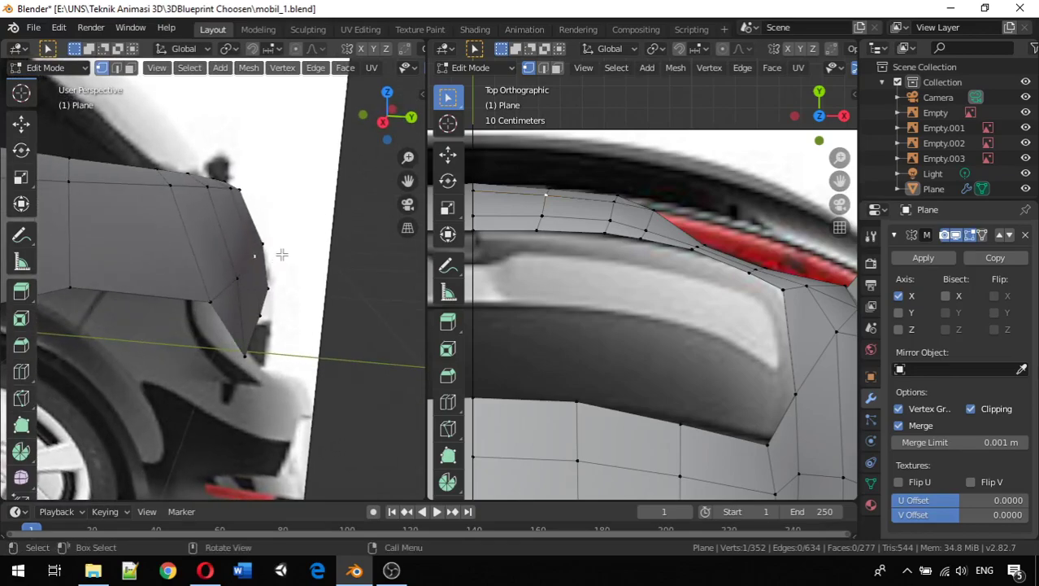
pyautogui.press('KP_3')
pyautogui.press('g')
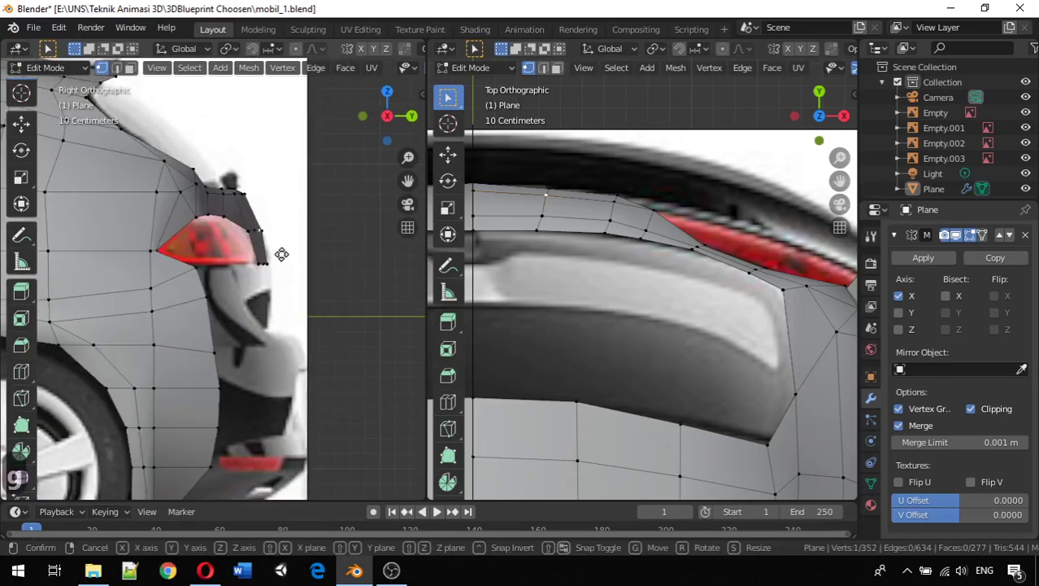
pyautogui.press('y')
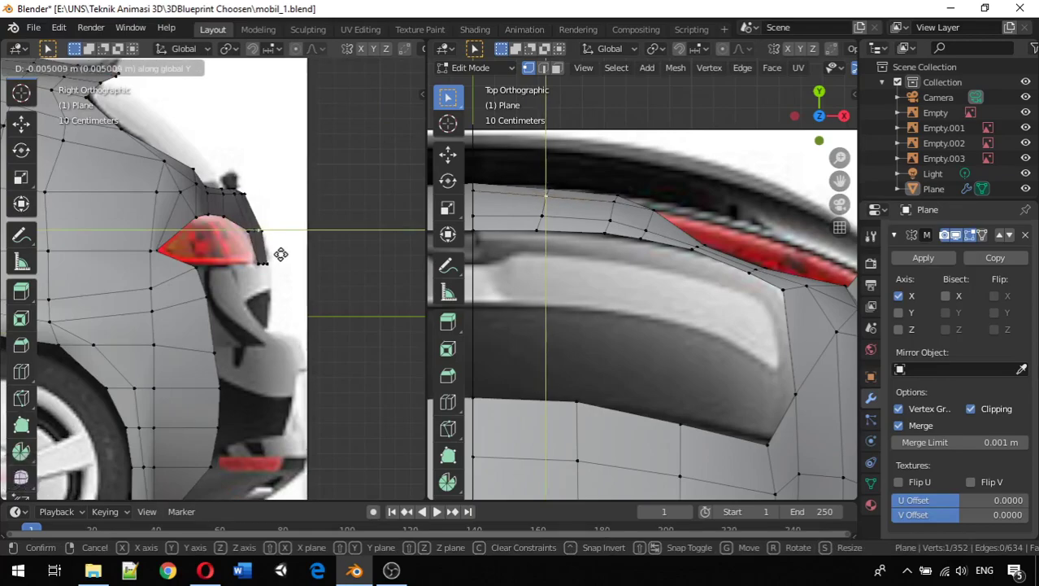
pyautogui.click(281, 255)
pyautogui.moveTo(262, 230); pyautogui.dragTo(235, 249, button='middle')
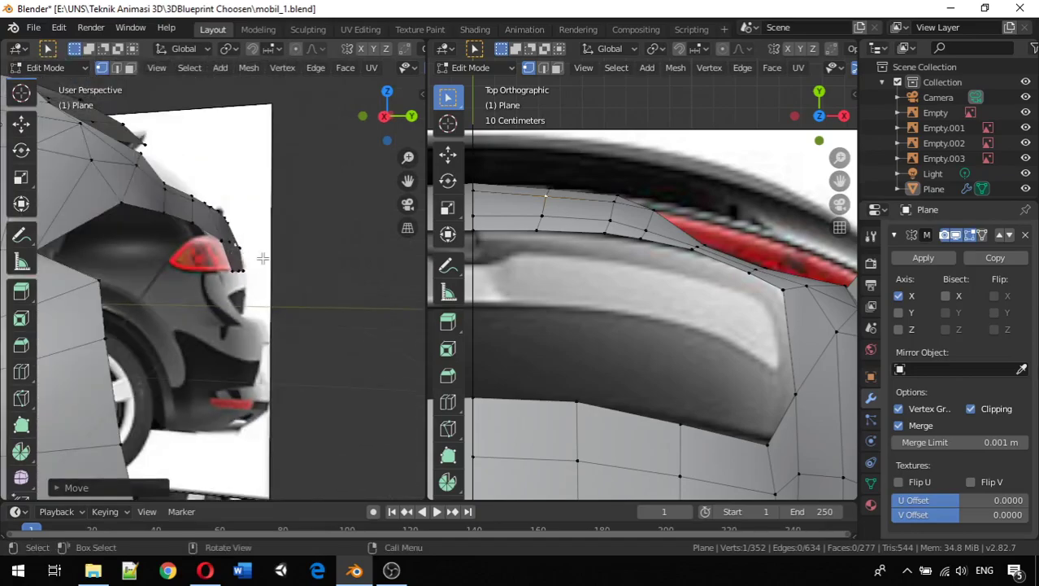
# Check the rear of the body against the side and top blueprints, and bring up the orthographic back view.
pyautogui.press('KP_1')
pyautogui.press('KP_3')
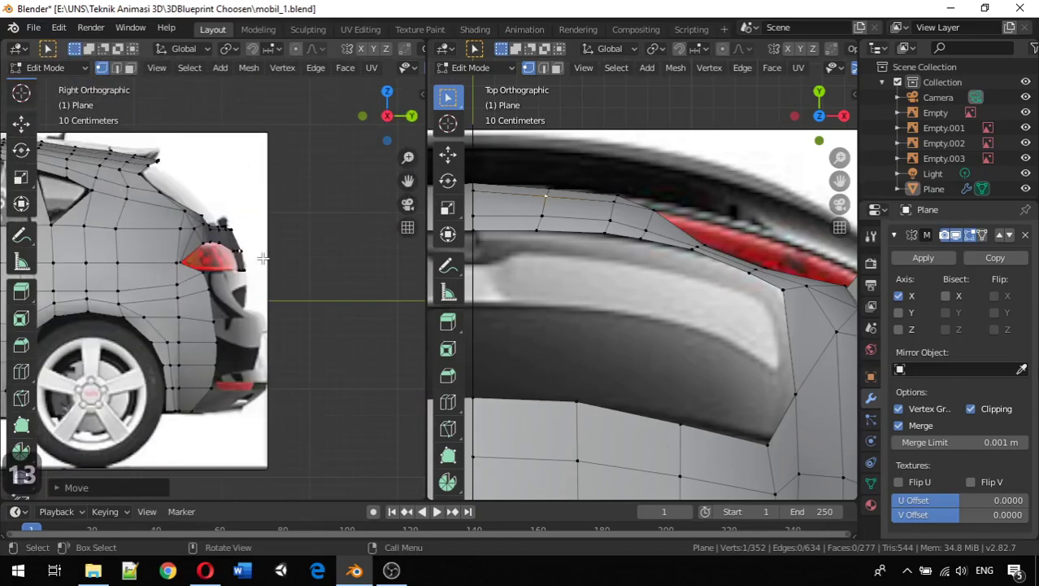
pyautogui.scroll(-4, 629, 278)
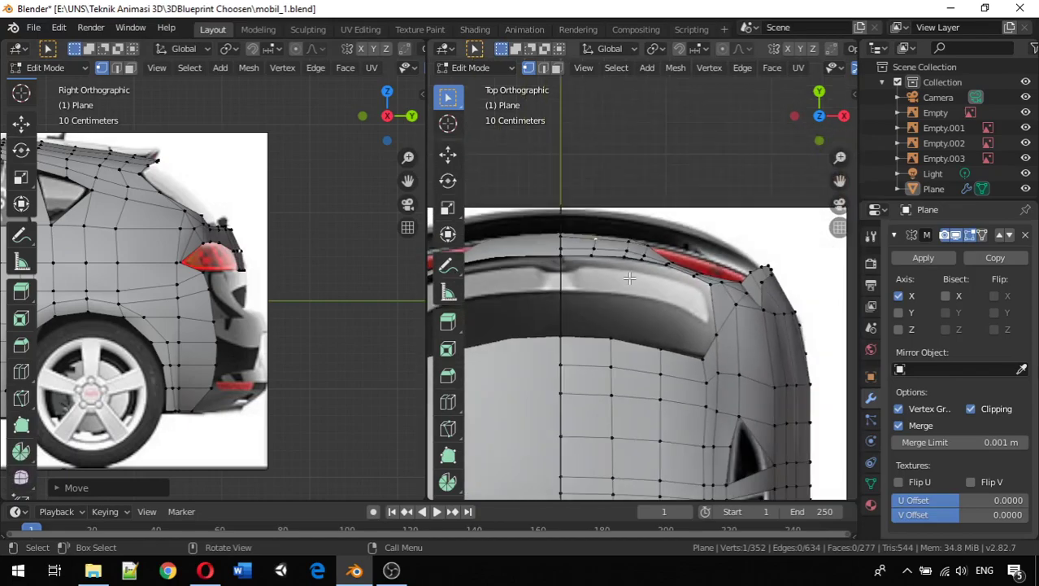
pyautogui.scroll(-2, 629, 278)
pyautogui.scroll(-1, 570, 286)
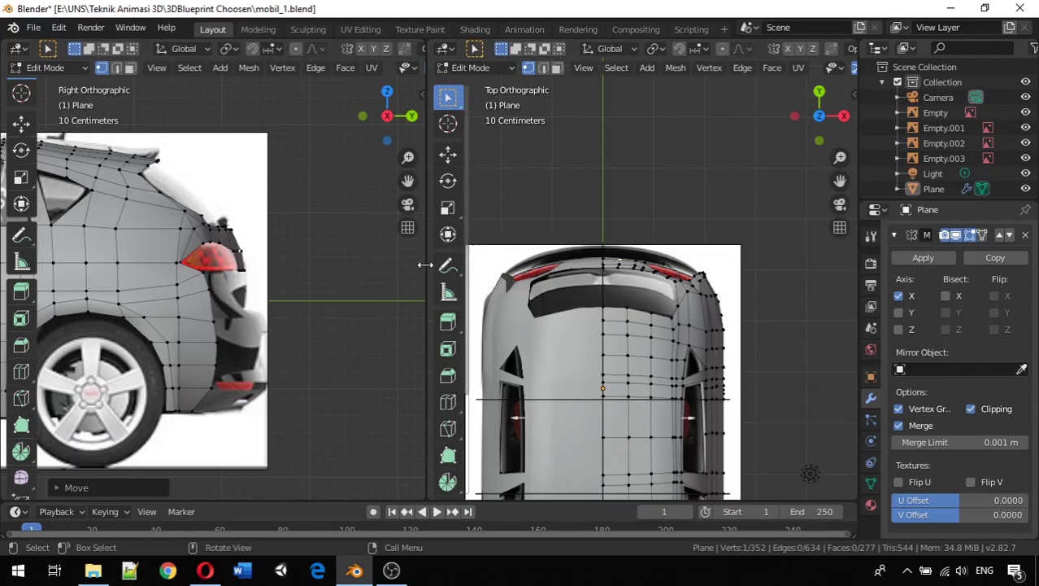
pyautogui.scroll(-2, 195, 309)
pyautogui.scroll(-1, 195, 309)
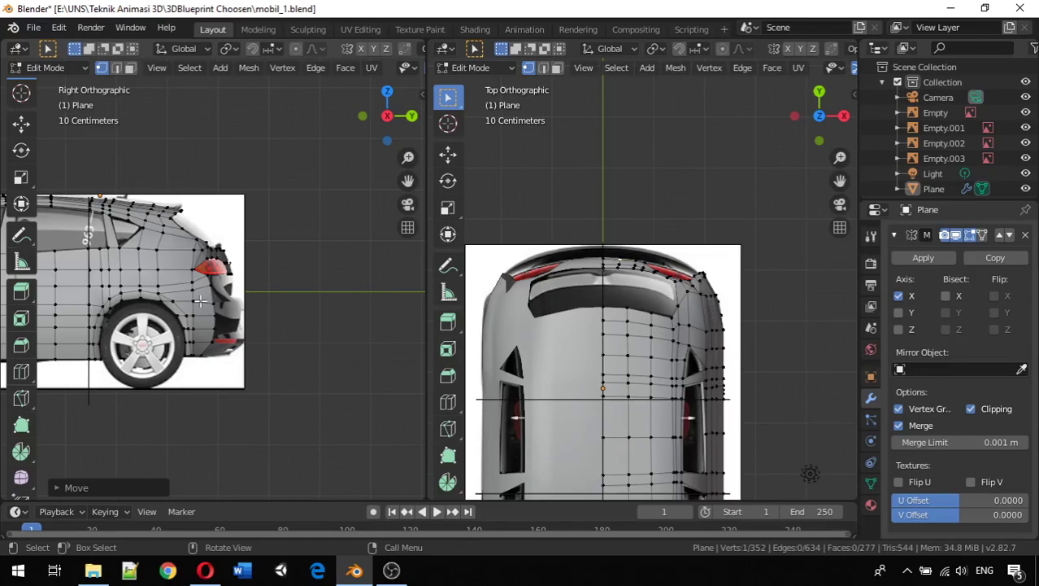
pyautogui.press('ctrl+KP_1')
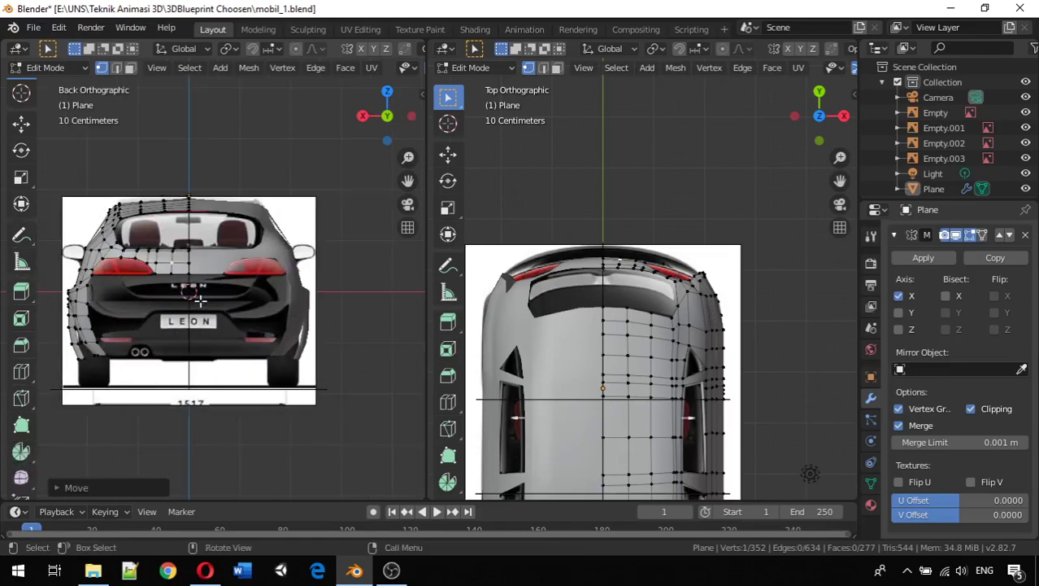
pyautogui.scroll(1, 199, 297)
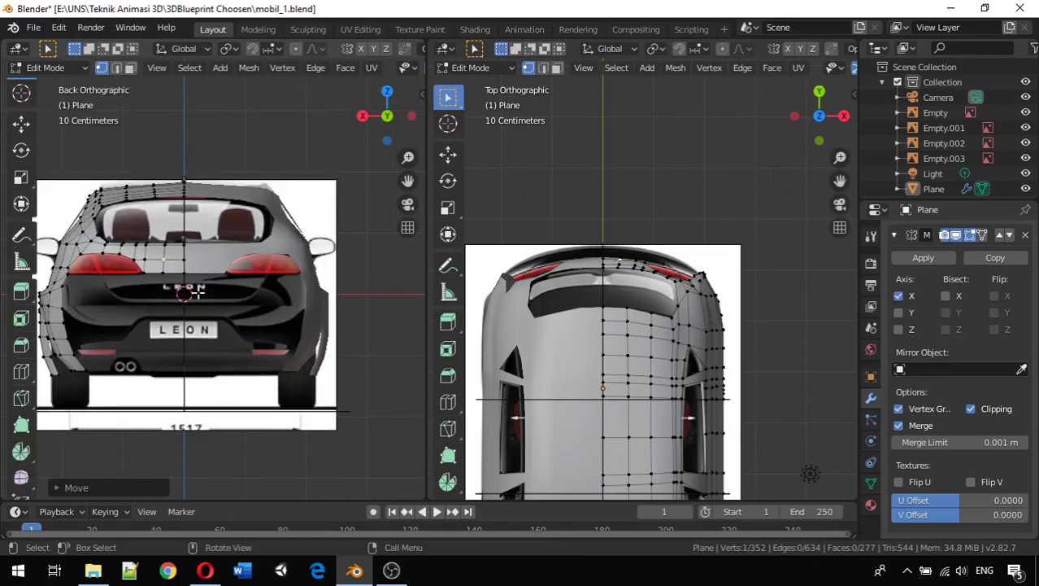
pyautogui.keyDown('shift'); pyautogui.click(62, 295); pyautogui.keyUp('shift')
pyautogui.keyDown('shift'); pyautogui.click(64, 306); pyautogui.keyUp('shift')
pyautogui.keyDown('shift'); pyautogui.click(68, 329); pyautogui.keyUp('shift')
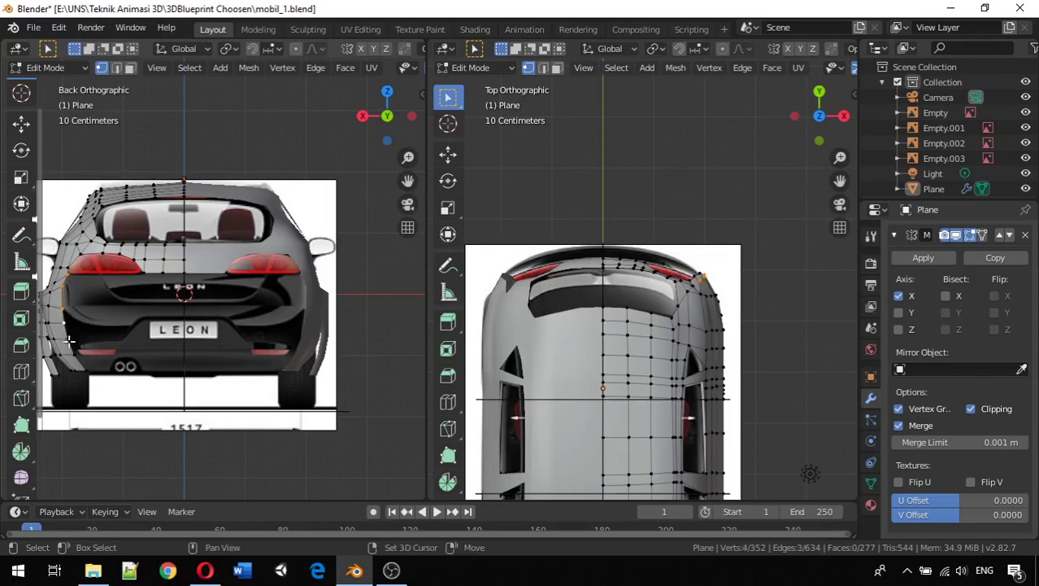
pyautogui.keyDown('shift'); pyautogui.click(70, 345); pyautogui.keyUp('shift')
pyautogui.keyDown('shift'); pyautogui.click(77, 356); pyautogui.keyUp('shift')
pyautogui.keyDown('shift'); pyautogui.click(83, 366); pyautogui.keyUp('shift')
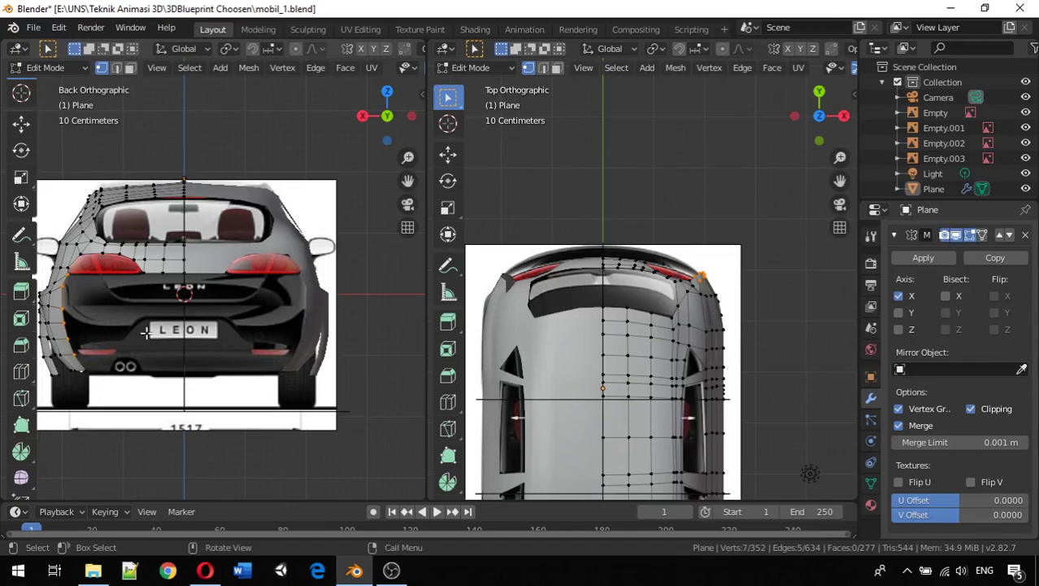
# Move the two lowest vertices of the side panel's rear edge inward along X to follow the back blueprint.
pyautogui.click(89, 372)
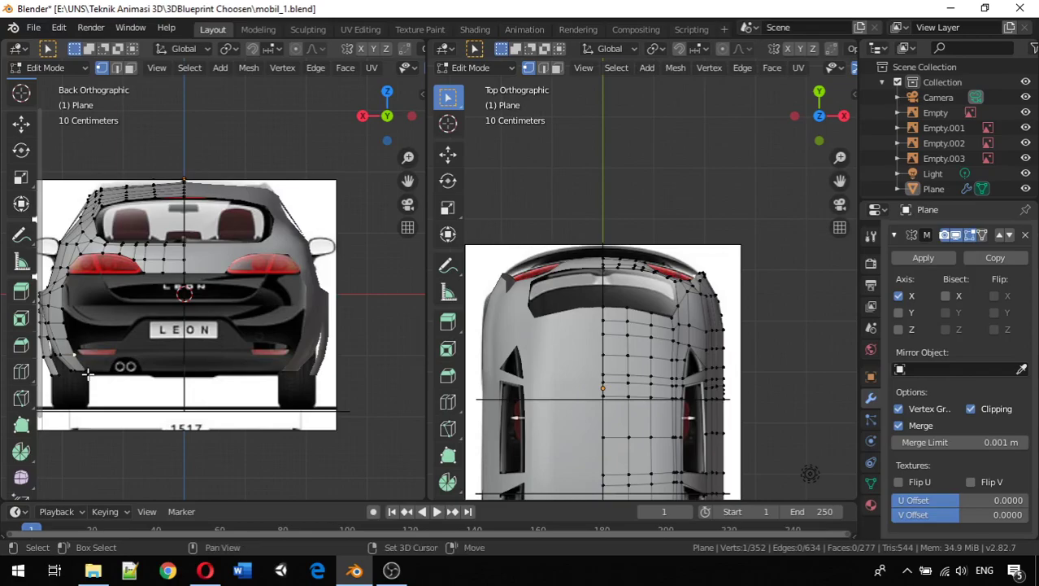
pyautogui.keyDown('shift'); pyautogui.click(84, 364); pyautogui.keyUp('shift')
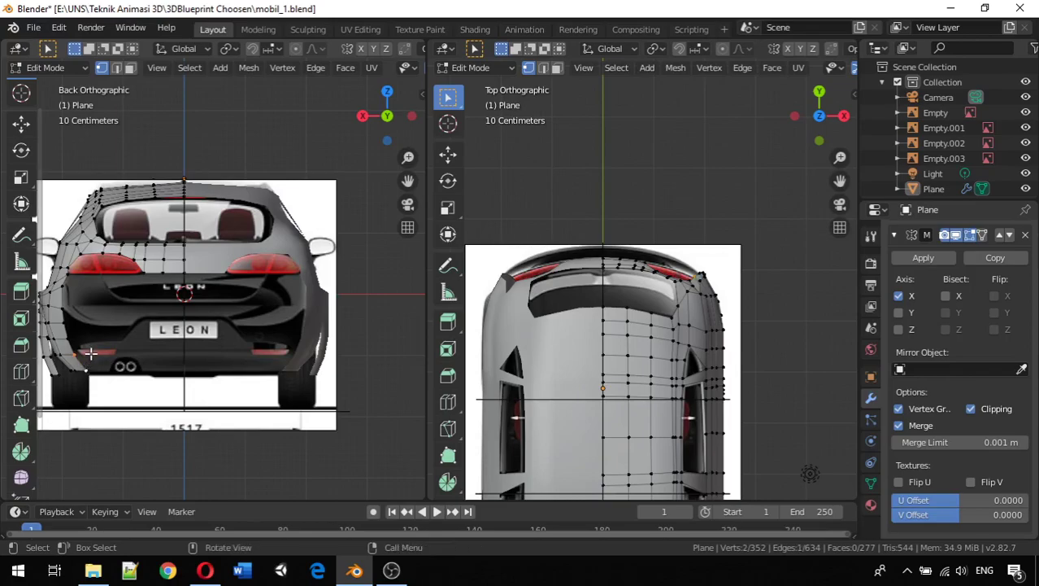
pyautogui.press('g')
pyautogui.press('x')
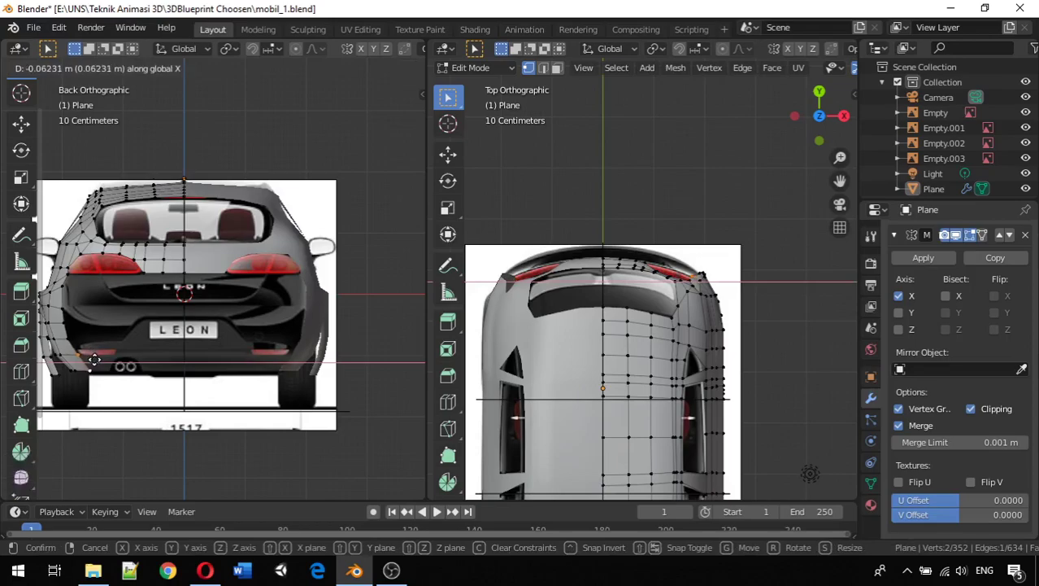
pyautogui.click(96, 361)
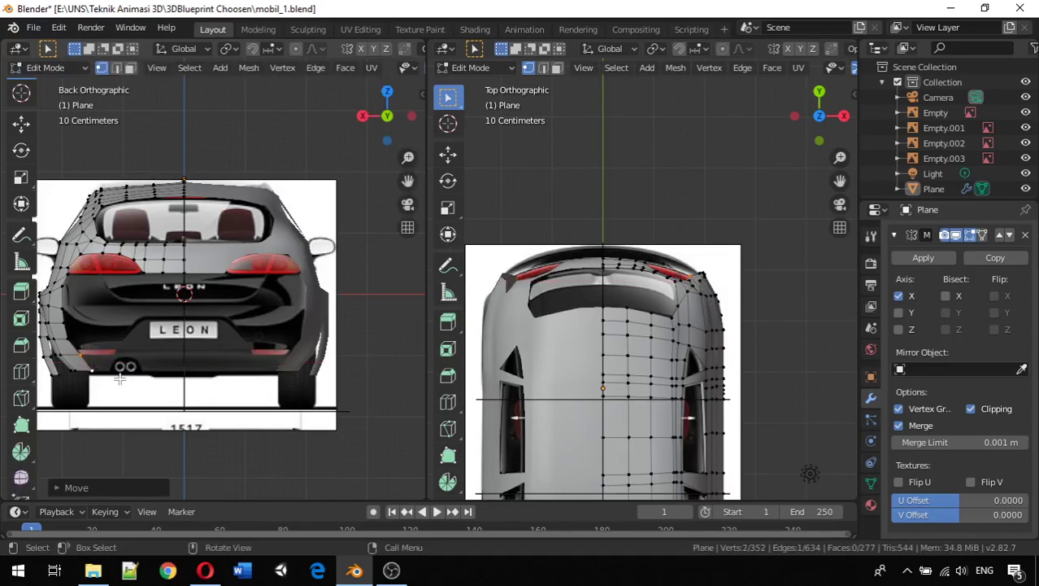
# Lower the rear-edge vertex just above those two about 0.15 m along Z and shift it slightly inward along X.
pyautogui.click(83, 354)
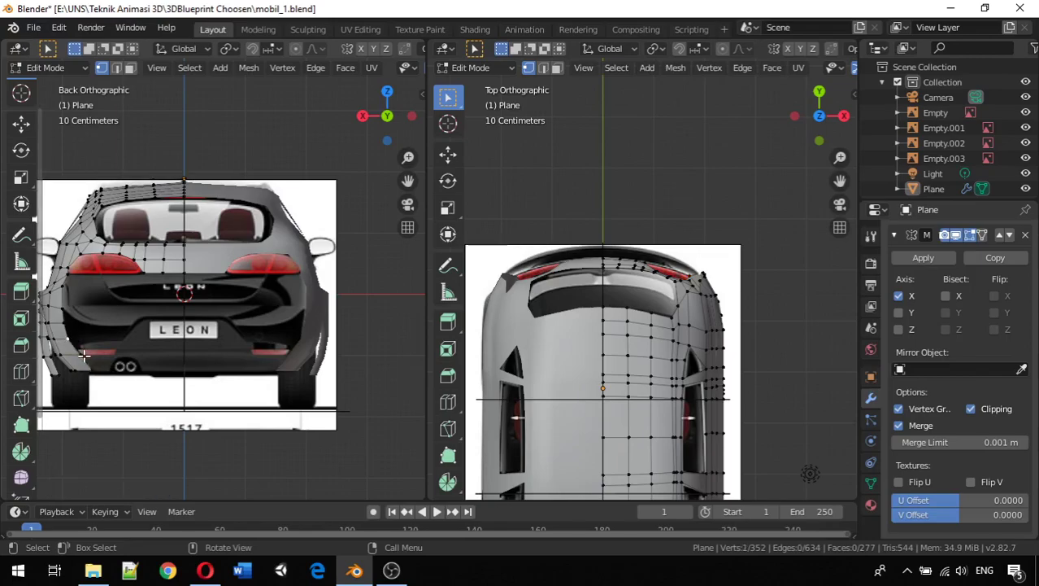
pyautogui.press('g')
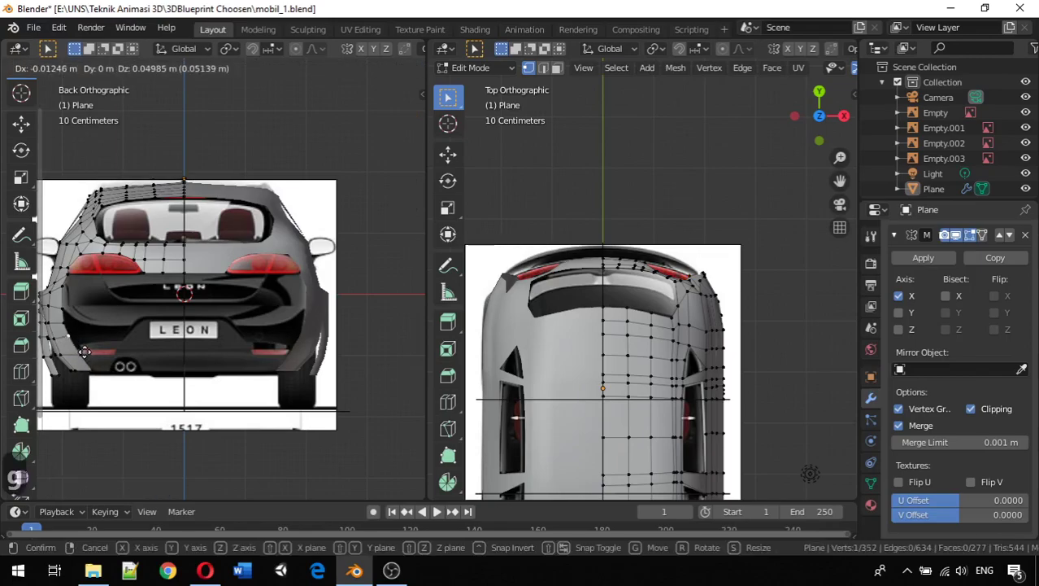
pyautogui.press('z')
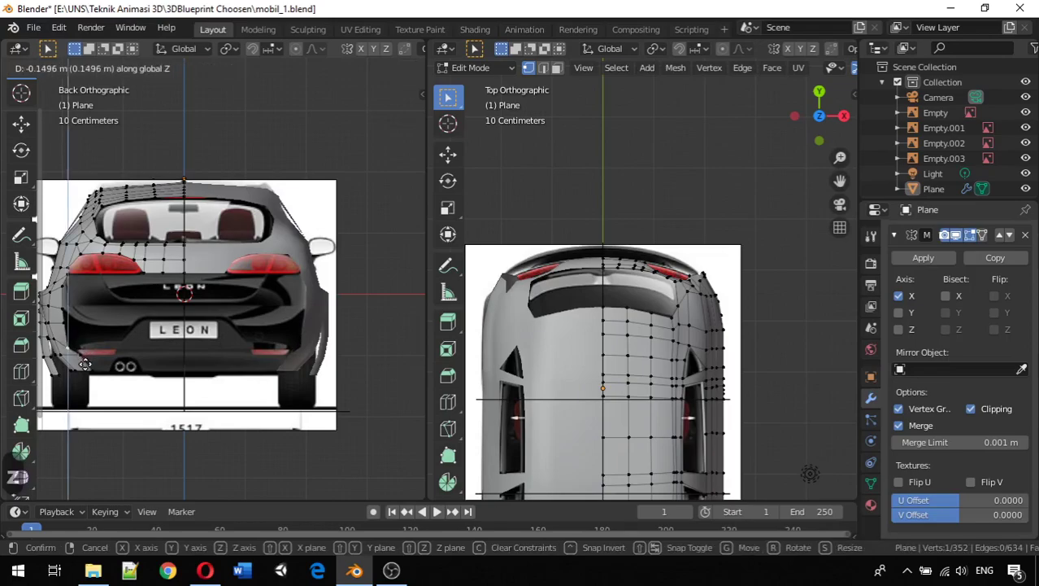
pyautogui.click(84, 365)
pyautogui.press('g')
pyautogui.press('x')
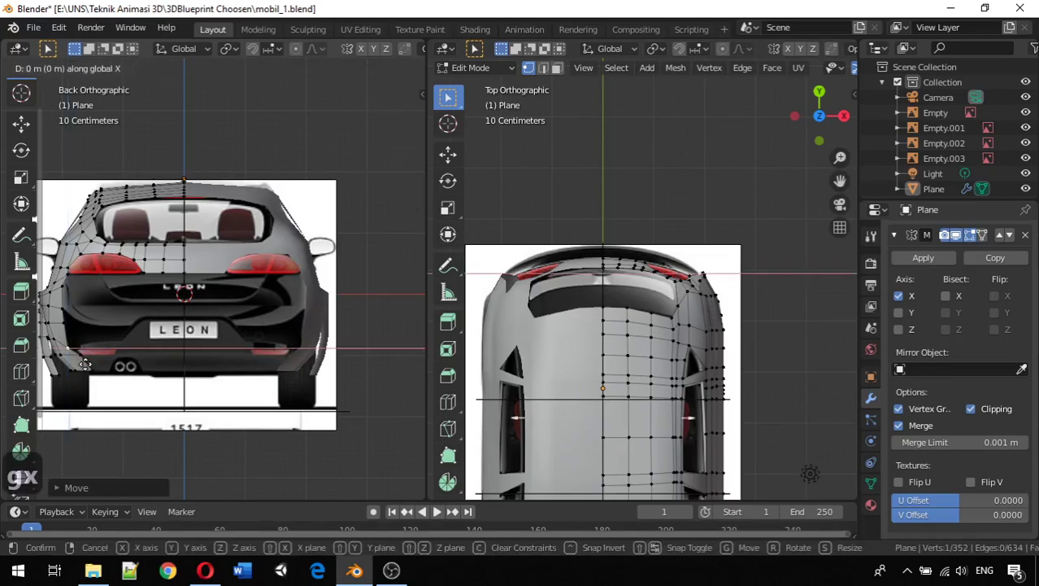
pyautogui.click(93, 368)
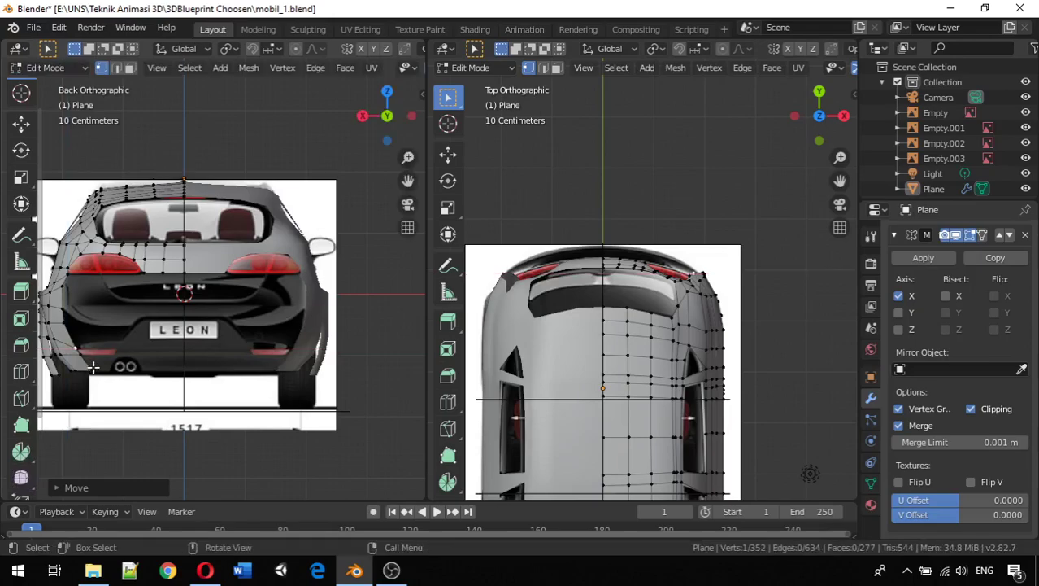
# Shift the following rear-edge vertex upward in the row slightly inward along X and lower it about 0.10 m along Z.
pyautogui.click(76, 327)
pyautogui.press('g')
pyautogui.press('x')
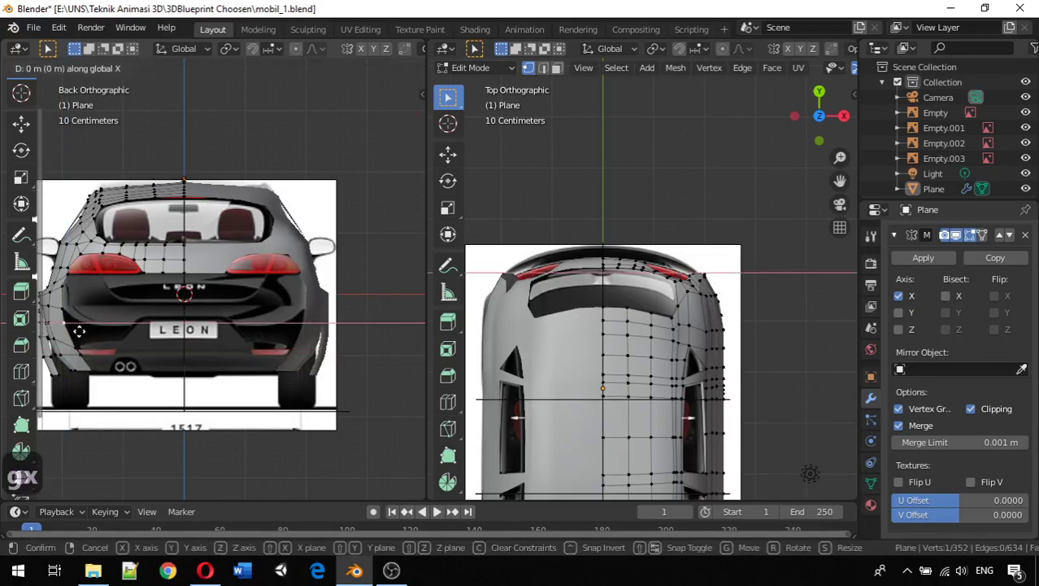
pyautogui.press('z')
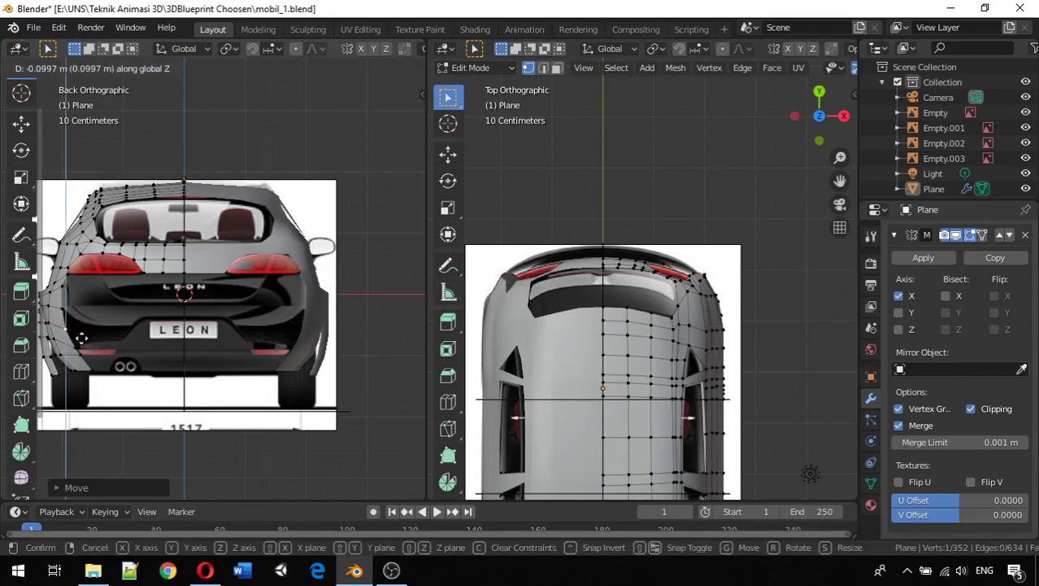
pyautogui.click(82, 337)
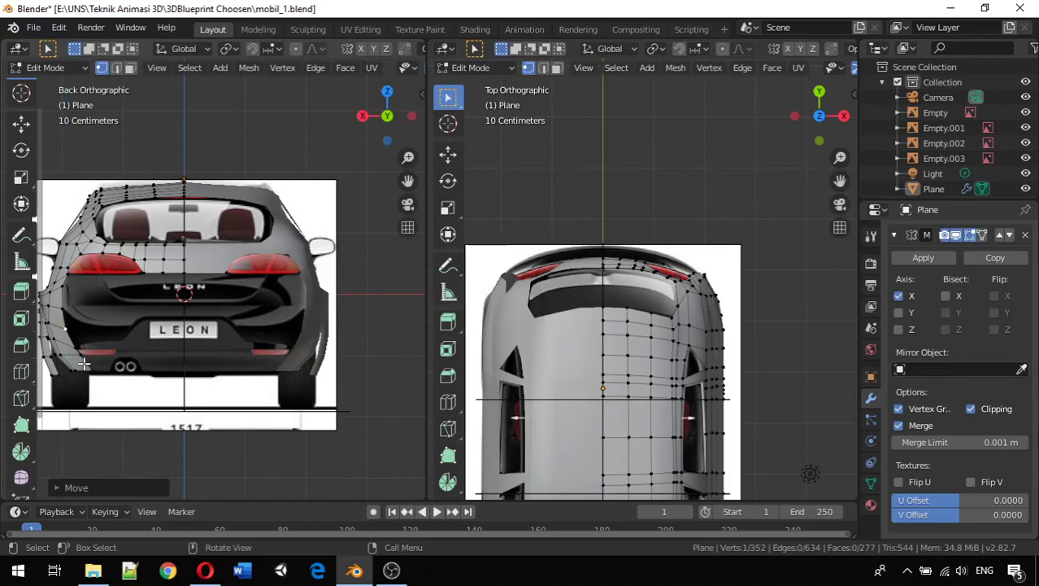
# Extrude the side panel's five rear-edge vertices below the taillight inward along X by about 0.17 m.
pyautogui.click(76, 347)
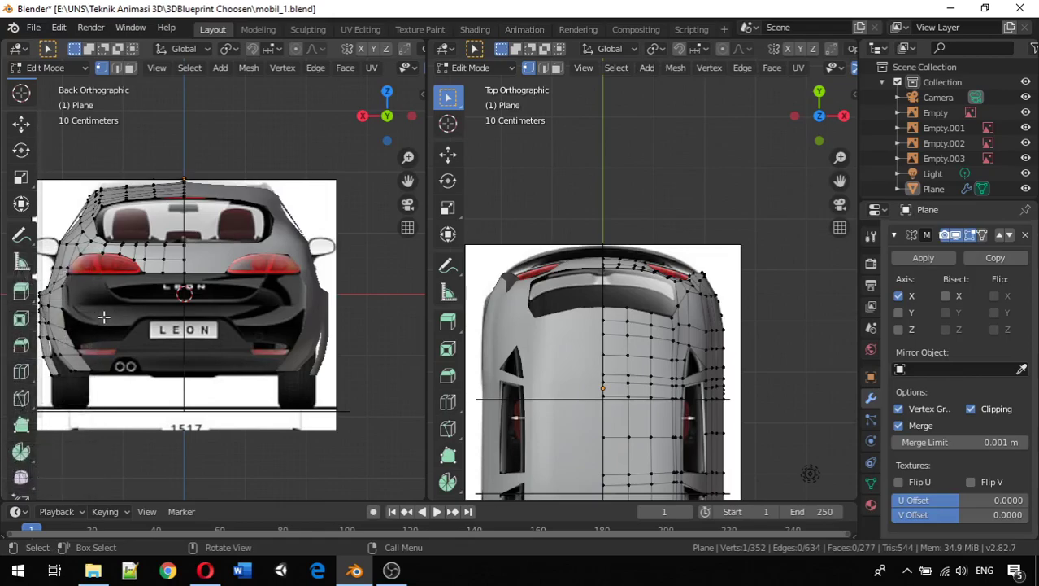
pyautogui.keyDown('shift'); pyautogui.click(77, 332); pyautogui.keyUp('shift')
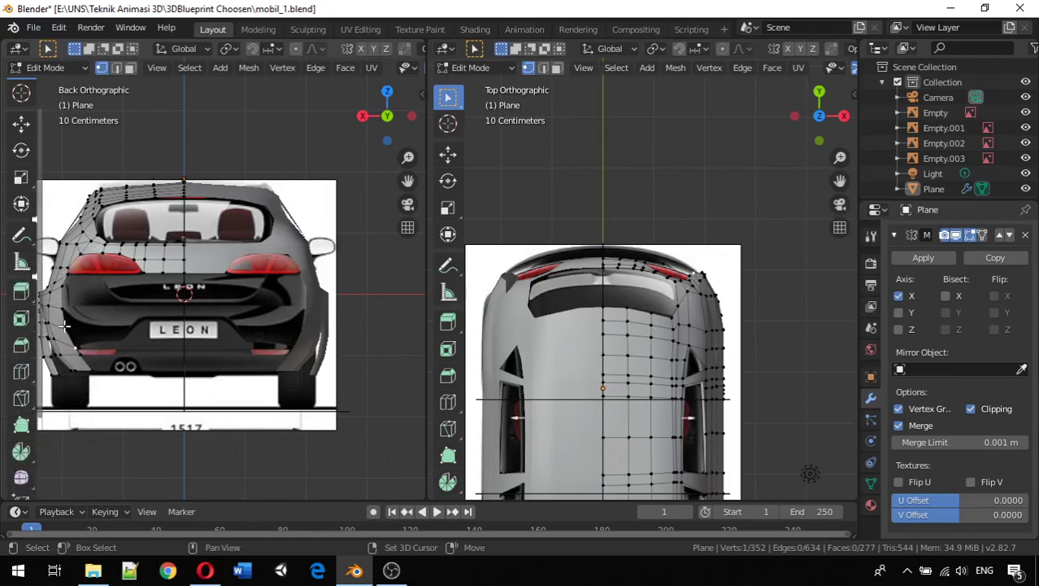
pyautogui.keyDown('shift'); pyautogui.click(64, 307); pyautogui.keyUp('shift')
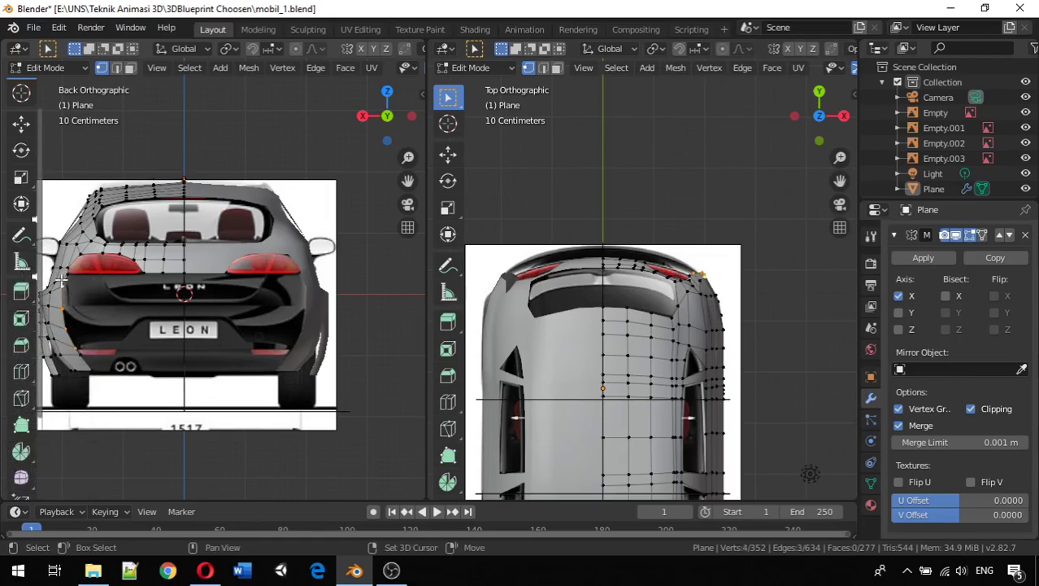
pyautogui.keyDown('shift'); pyautogui.click(65, 278); pyautogui.keyUp('shift')
pyautogui.keyDown('shift'); pyautogui.click(105, 290); pyautogui.keyUp('shift')
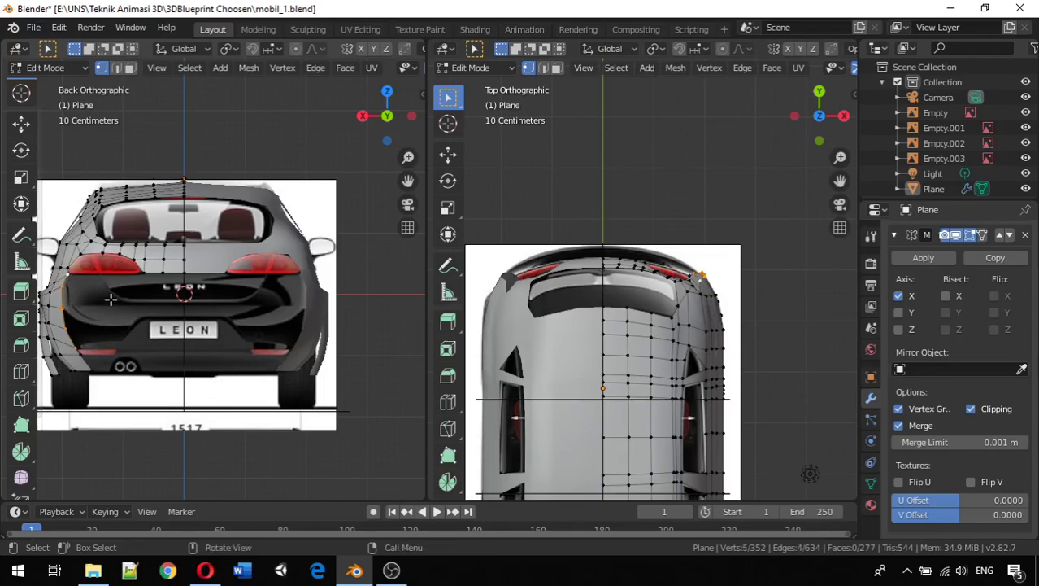
pyautogui.press('e')
pyautogui.press('x')
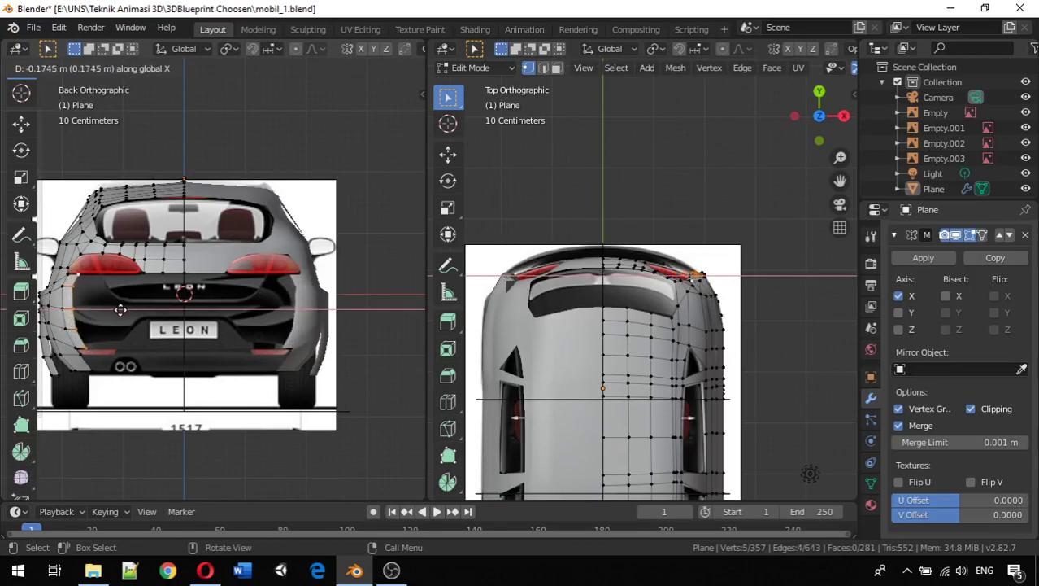
pyautogui.click(119, 310)
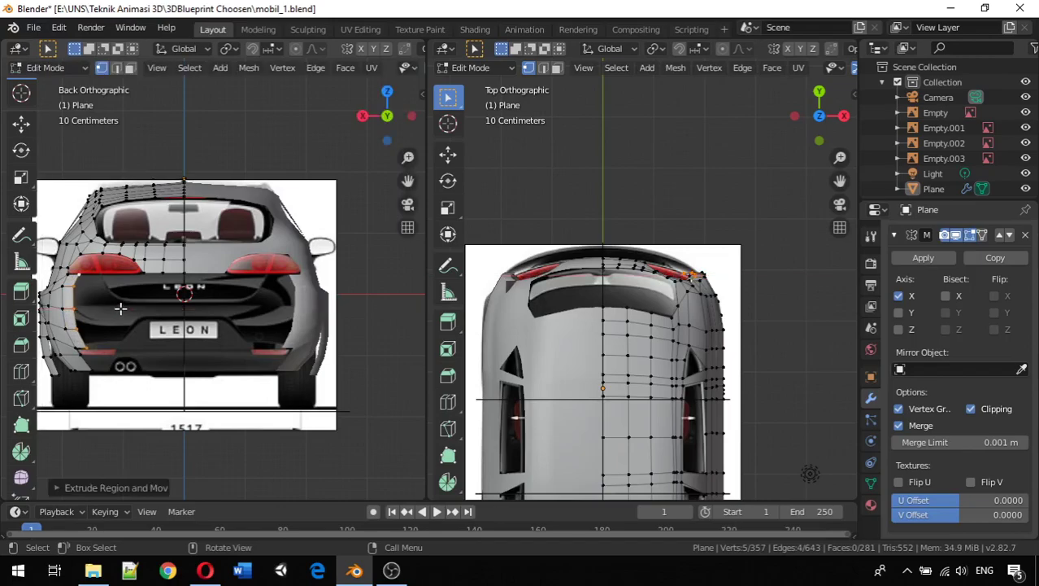
# Lower the extruded edge's vertex just below the taillight corner about 0.35 m along Z.
pyautogui.click(76, 285)
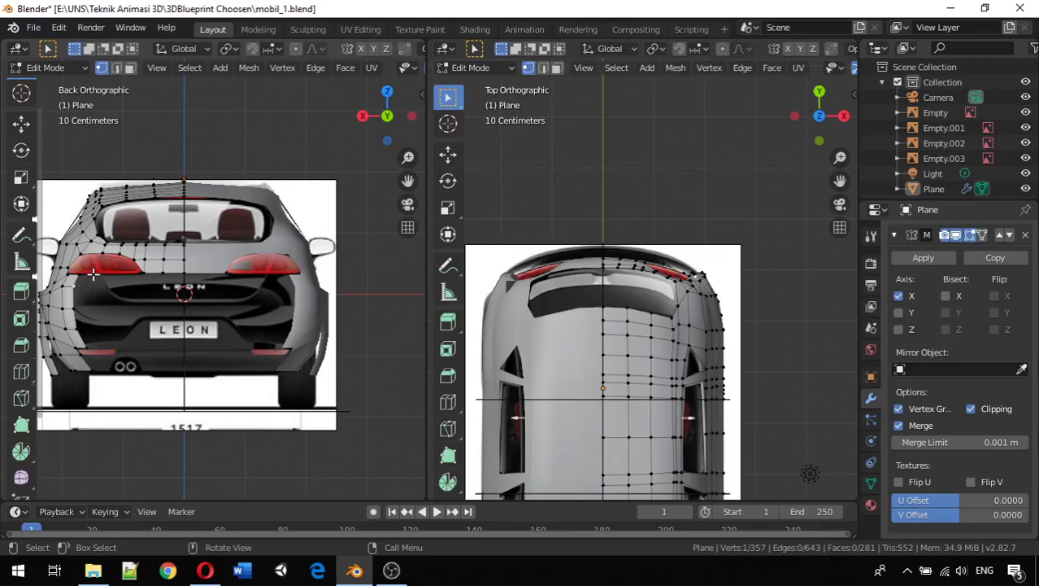
pyautogui.press('g')
pyautogui.press('x')
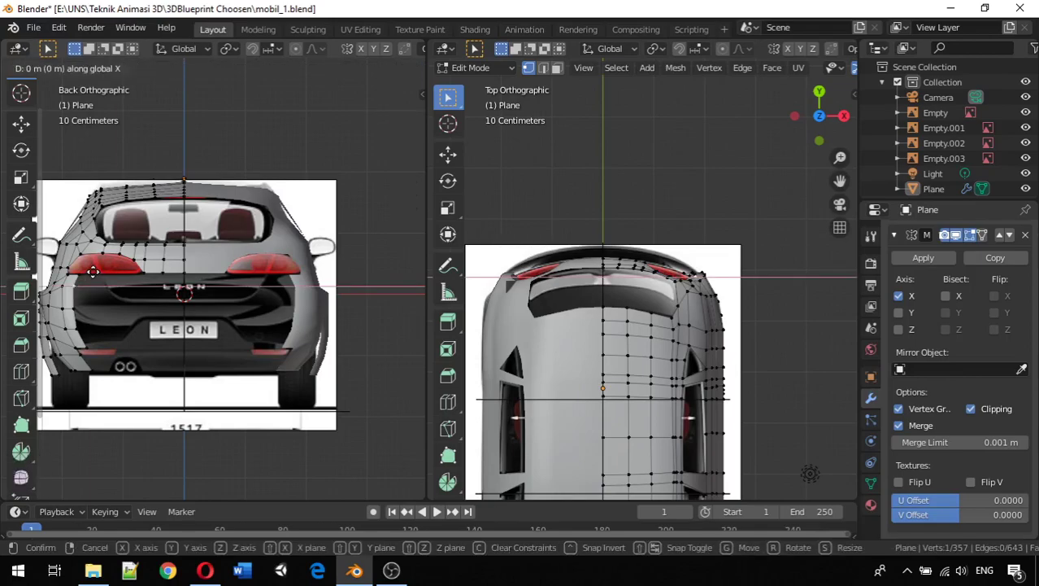
pyautogui.press('z')
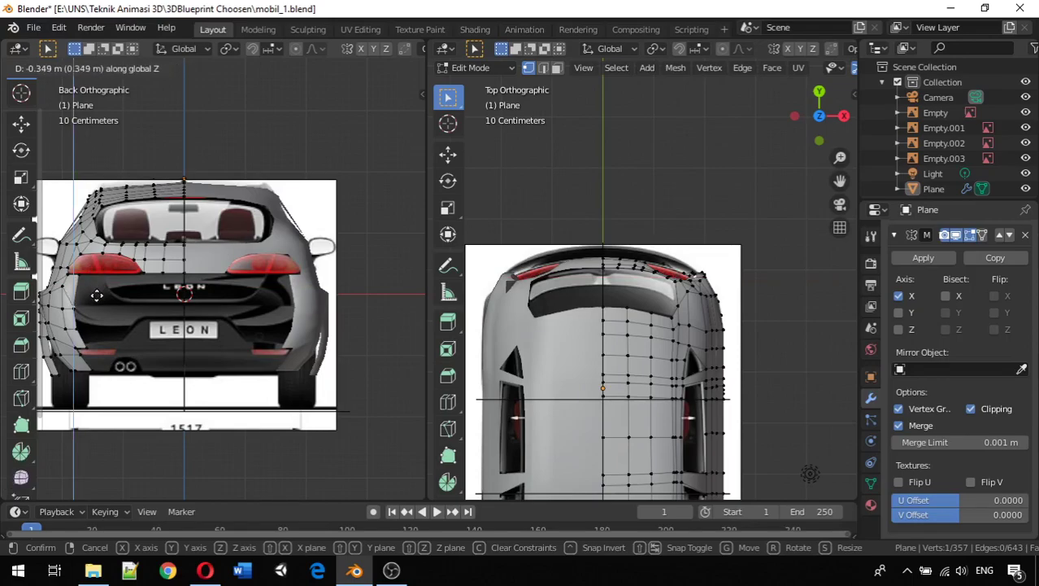
pyautogui.click(96, 295)
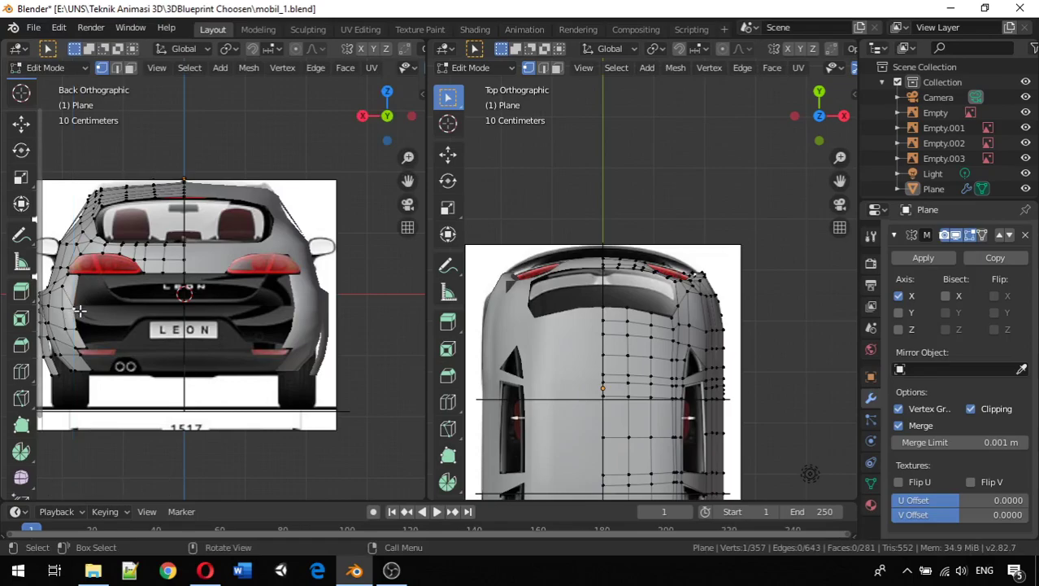
# Lower the extruded edge's two middle vertices along Z, moving the lower one about 0.09 m.
pyautogui.press('g')
pyautogui.press('z')
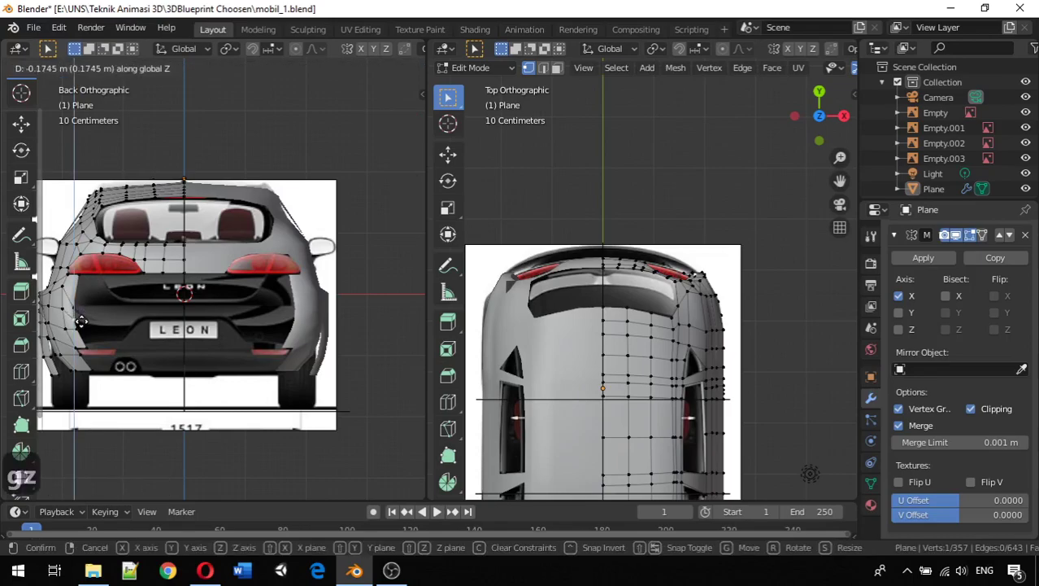
pyautogui.click(82, 318)
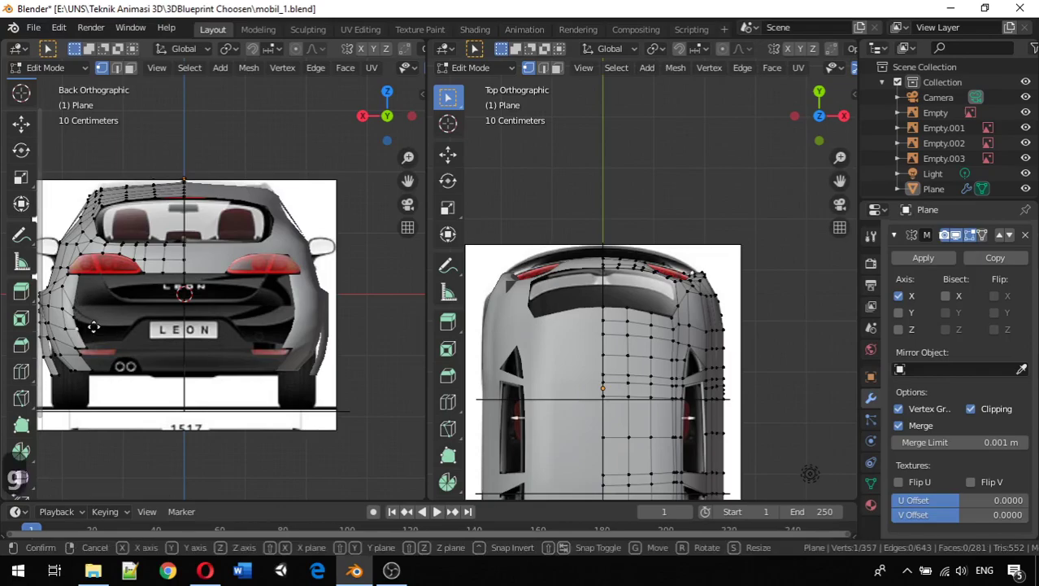
pyautogui.press('g')
pyautogui.press('z')
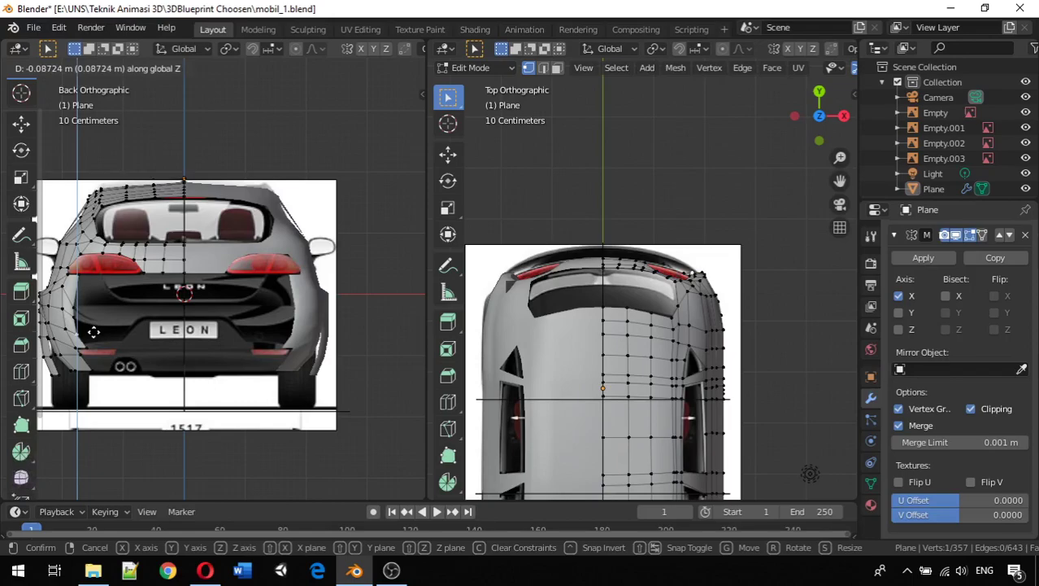
pyautogui.click(93, 331)
# Extrude the side panel's lowest rear edge beside the bumper reflector inward along X by about 0.15 m.
pyautogui.keyDown('shift'); pyautogui.click(82, 358); pyautogui.keyUp('shift')
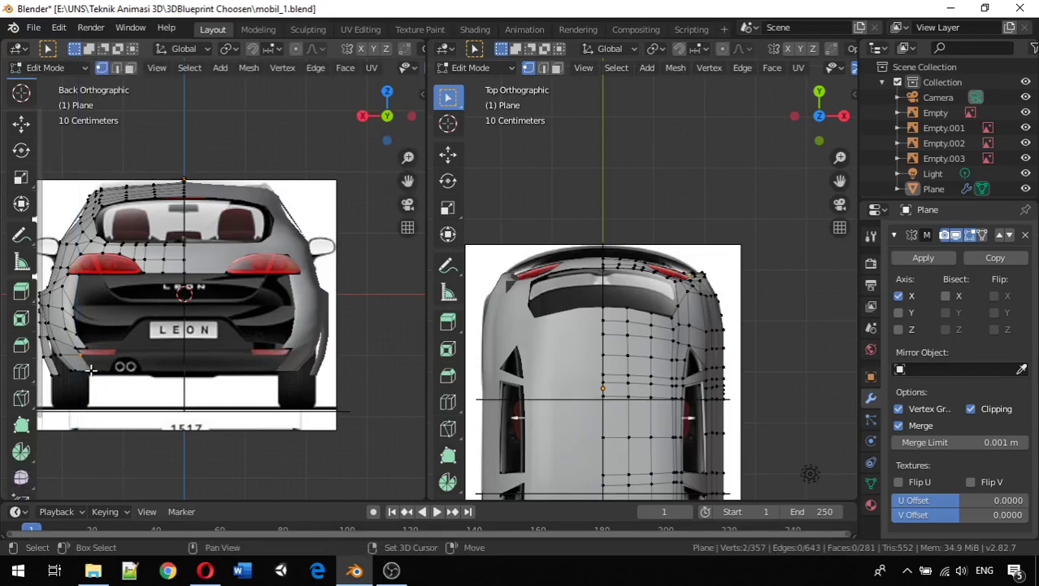
pyautogui.keyDown('shift'); pyautogui.click(99, 366); pyautogui.keyUp('shift')
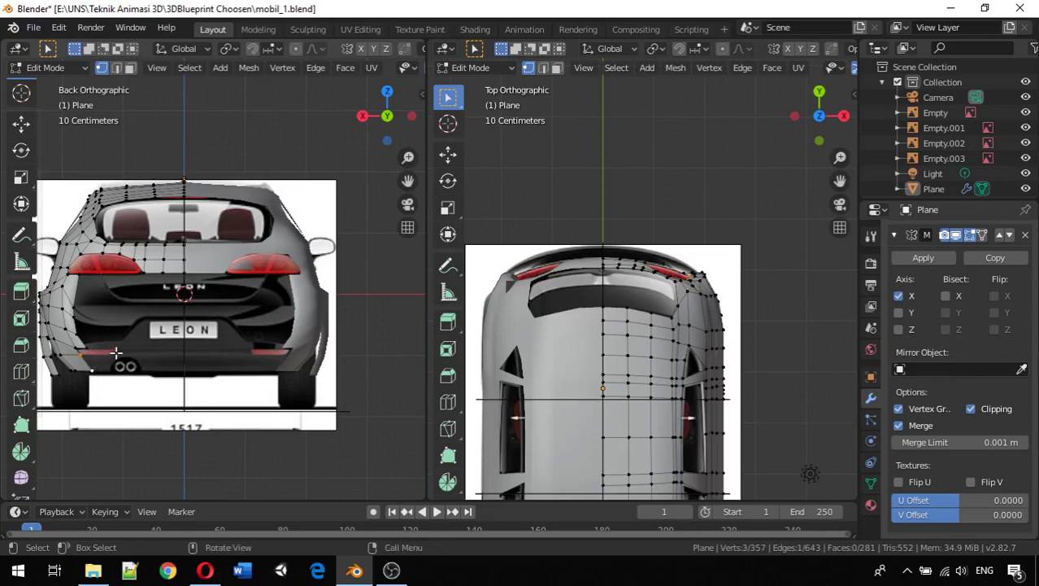
pyautogui.press('e')
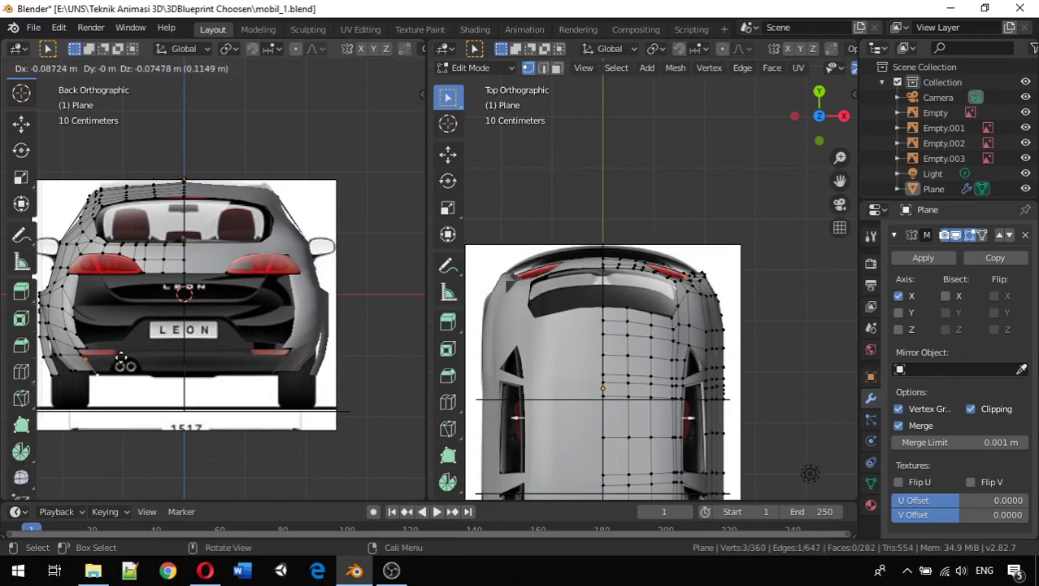
pyautogui.press('x')
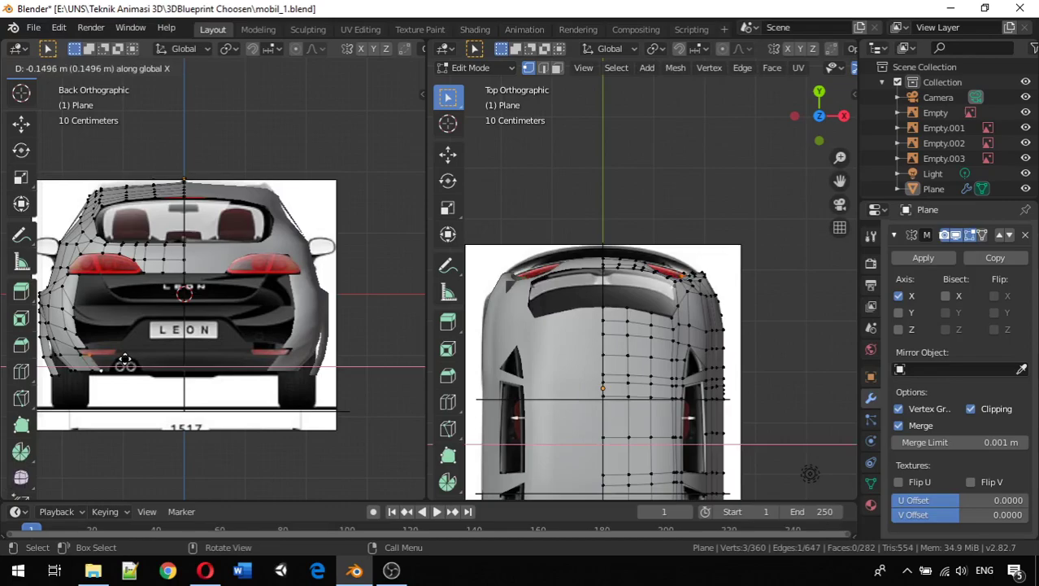
pyautogui.click(125, 361)
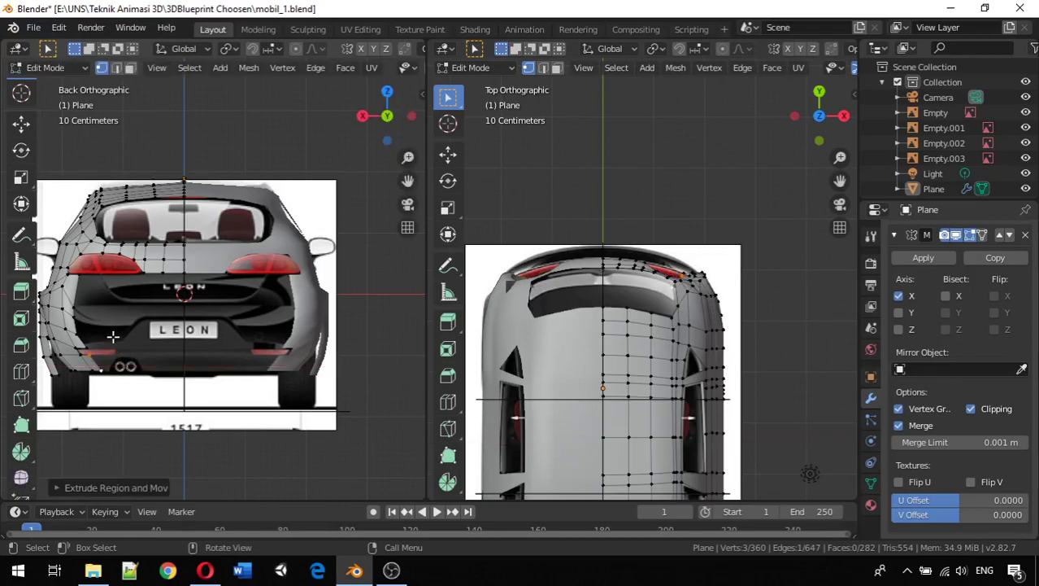
# Move the five-vertex rear edge below the taillight backward along Y by about 0.22 m to match the side blueprint.
pyautogui.moveTo(96, 308); pyautogui.dragTo(211, 312, button='middle')
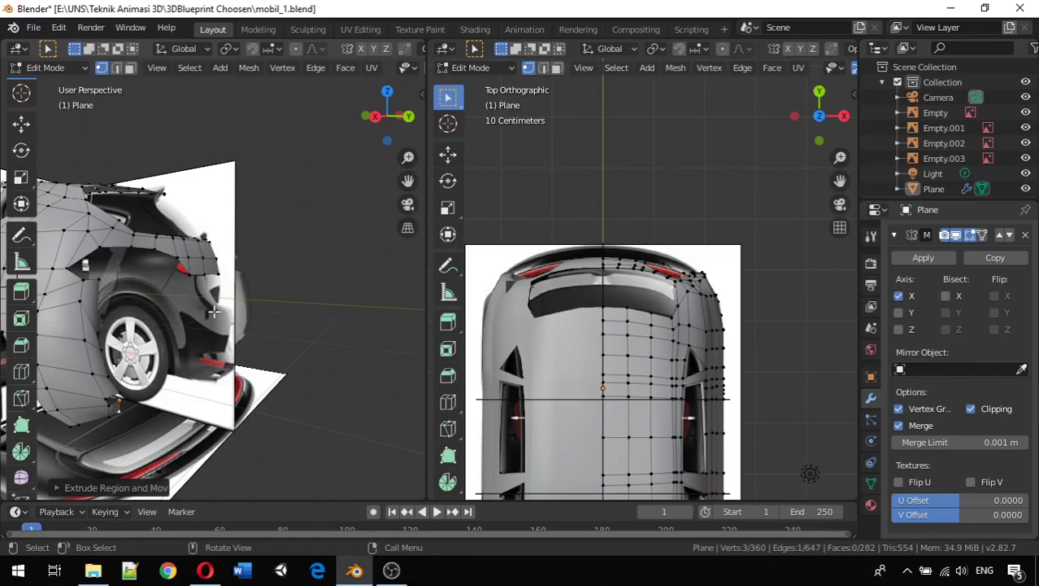
pyautogui.press('ctrl+KP_1')
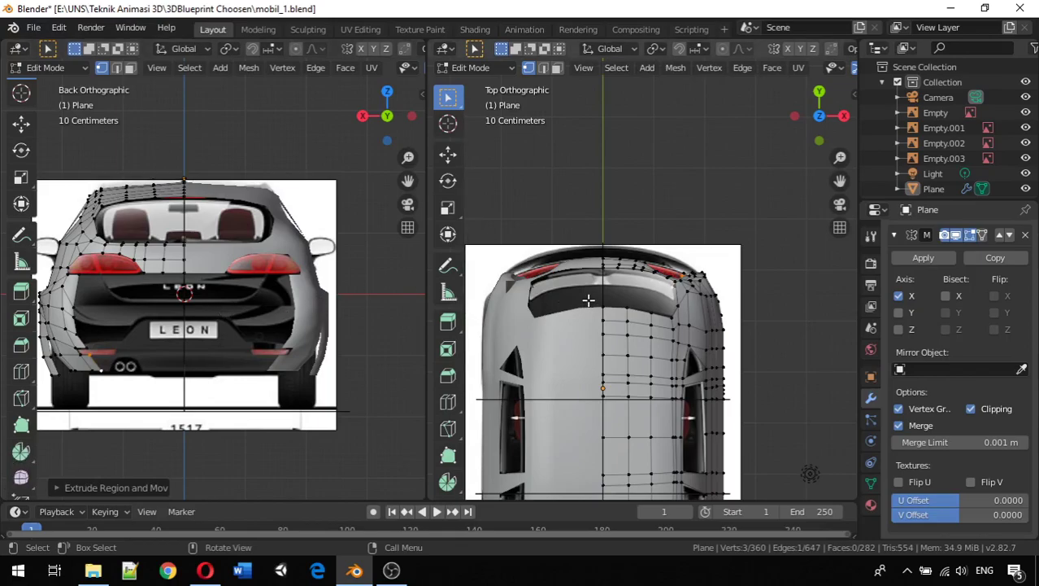
pyautogui.press('KP_3')
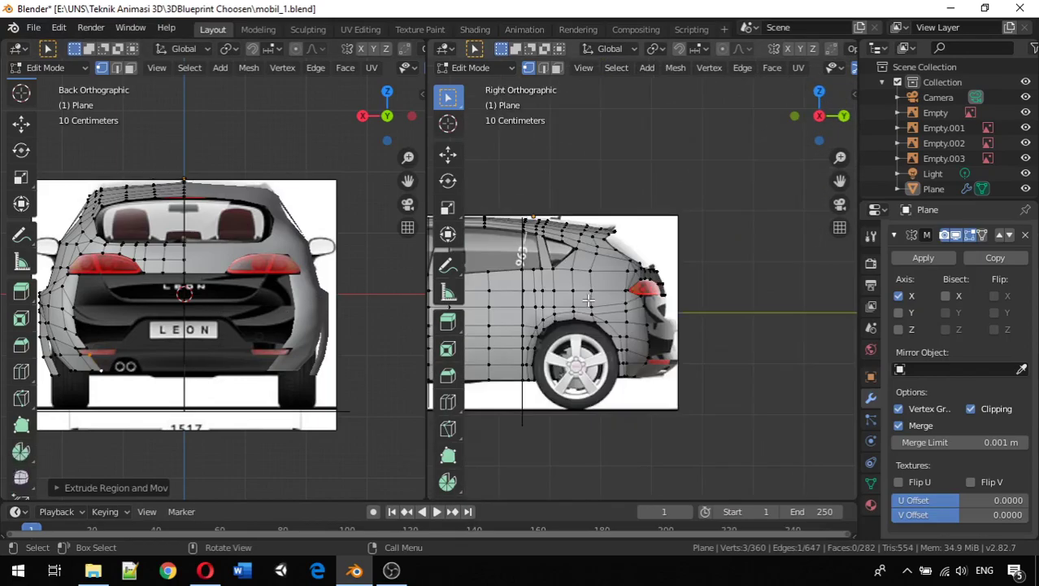
pyautogui.scroll(2, 588, 301)
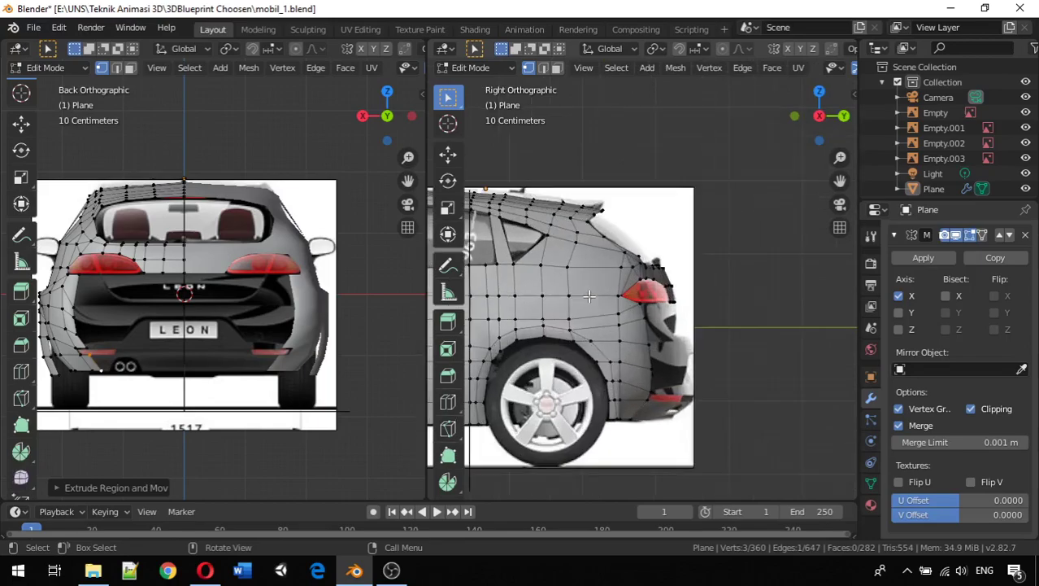
pyautogui.keyDown('alt'); pyautogui.click(73, 291); pyautogui.keyUp('alt')
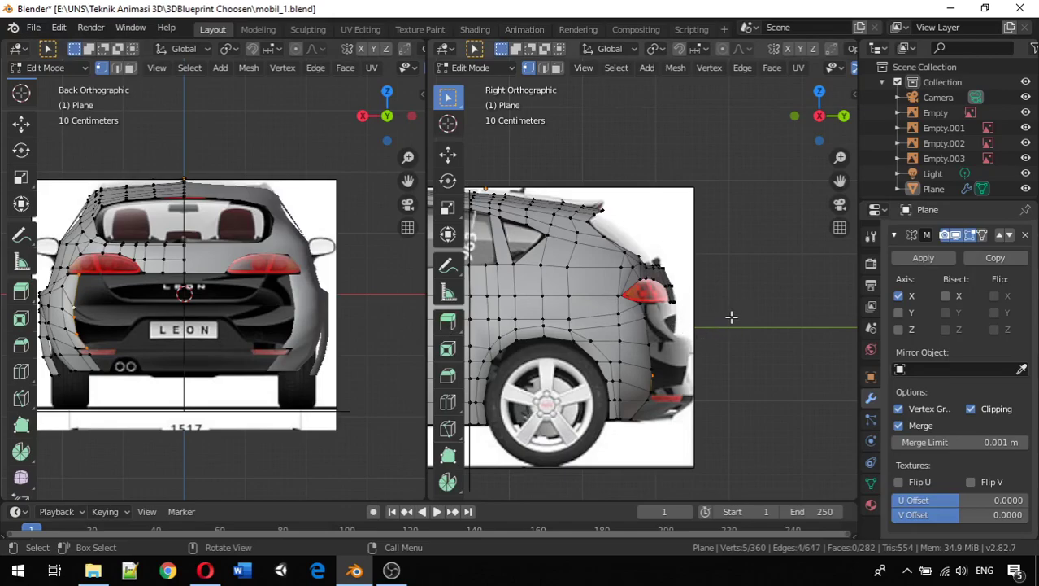
pyautogui.press('g')
pyautogui.press('y')
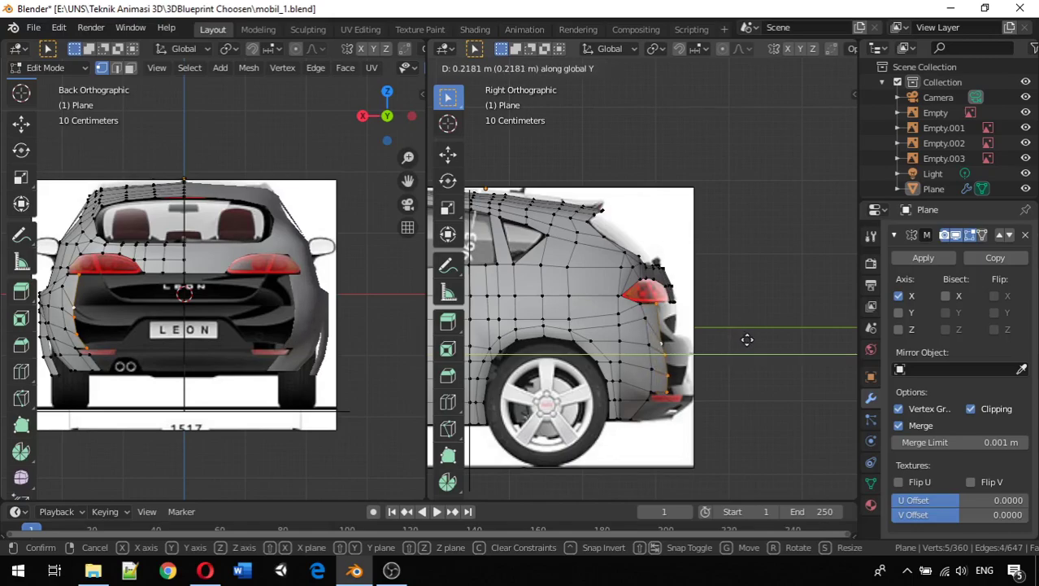
pyautogui.click(746, 340)
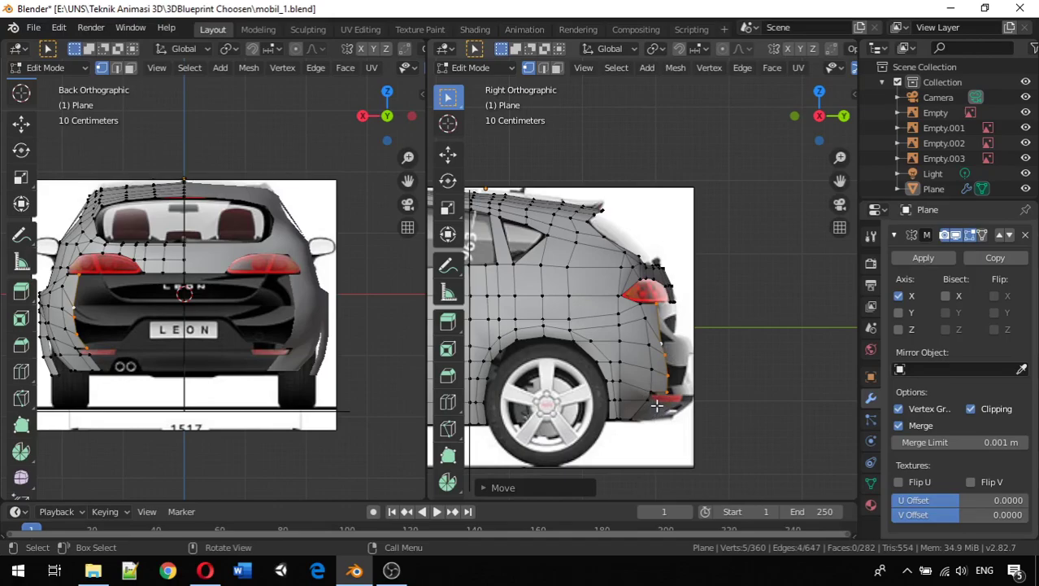
# Move that edge's top vertex forward about 0.04 m along Y and fine-tune the middle vertex below it along Y.
pyautogui.click(655, 303)
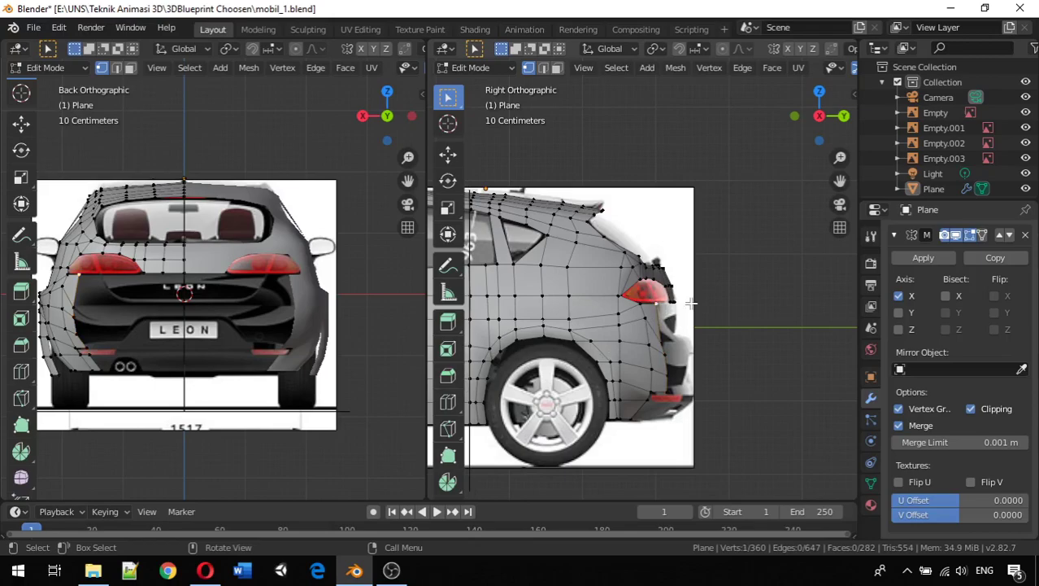
pyautogui.press('g')
pyautogui.press('y')
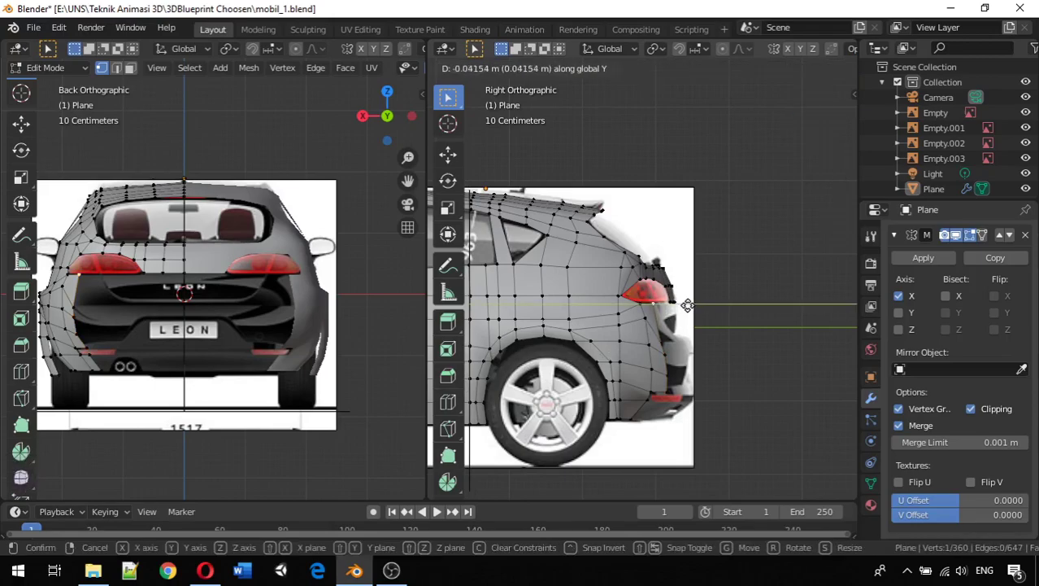
pyautogui.click(687, 305)
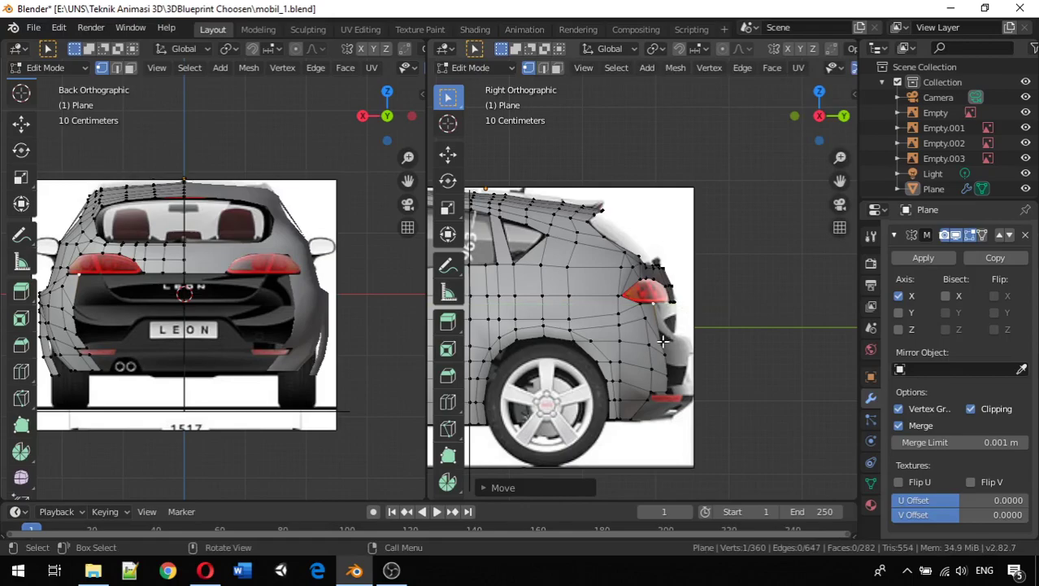
pyautogui.click(663, 342)
pyautogui.press('g')
pyautogui.press('y')
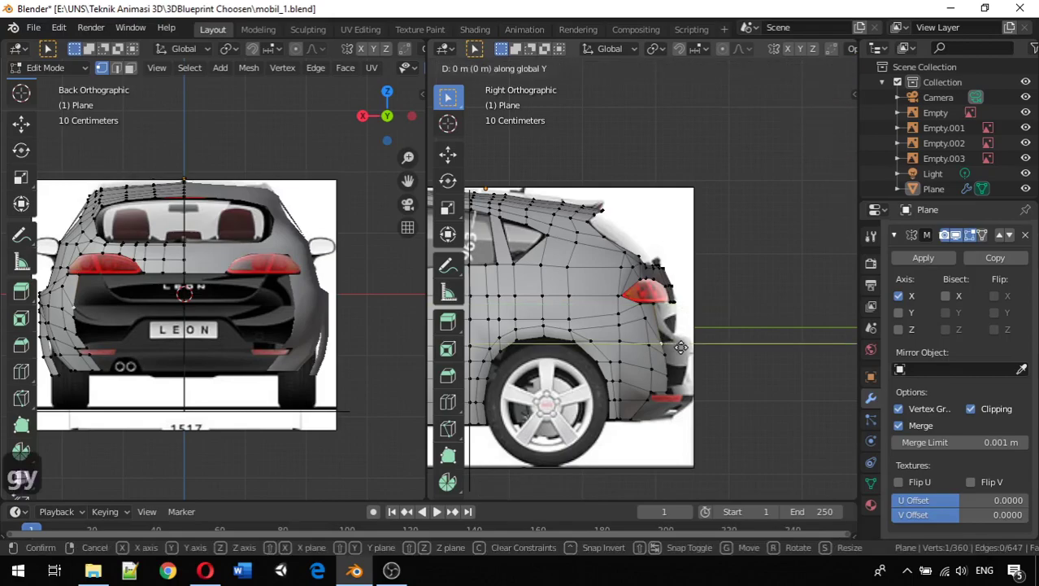
pyautogui.click(682, 347)
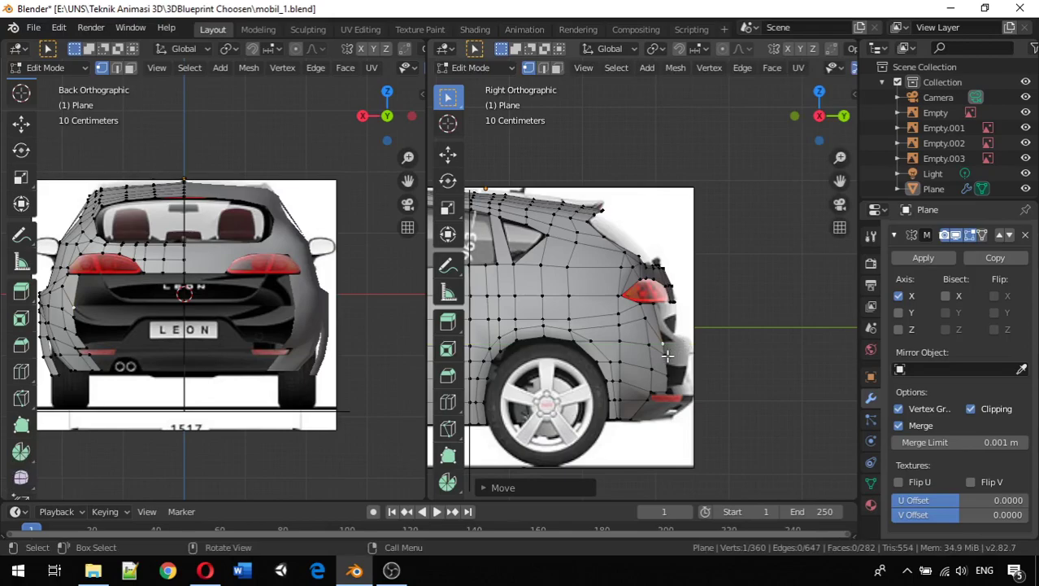
# Move the two extruded vertices at the bumper's lower corner backward along Y by about 0.22 m.
pyautogui.press('KP_5')
pyautogui.moveTo(663, 358); pyautogui.dragTo(639, 350, button='middle')
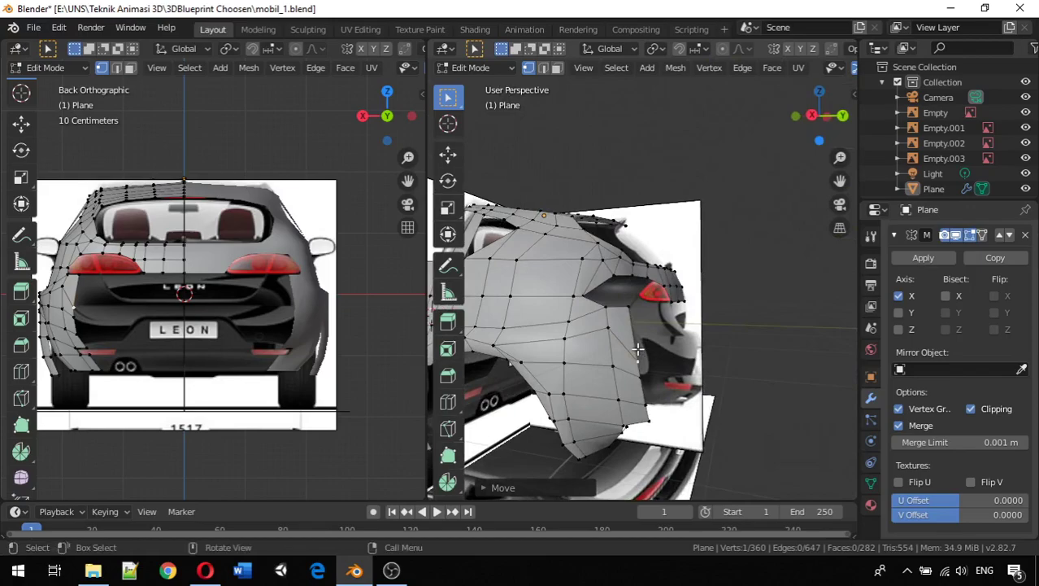
pyautogui.press('3')
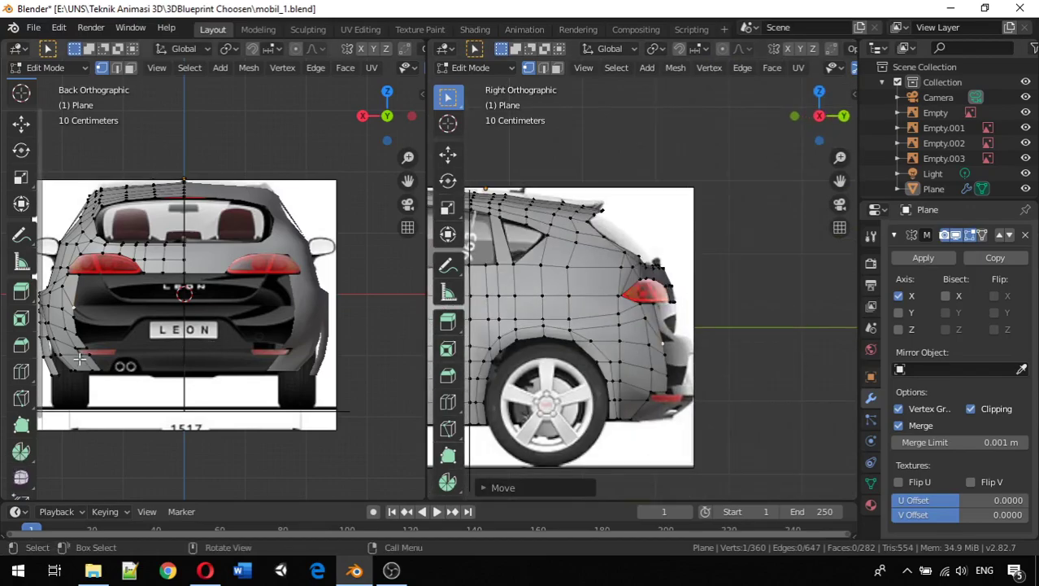
pyautogui.keyDown('shift'); pyautogui.click(93, 357); pyautogui.keyUp('shift')
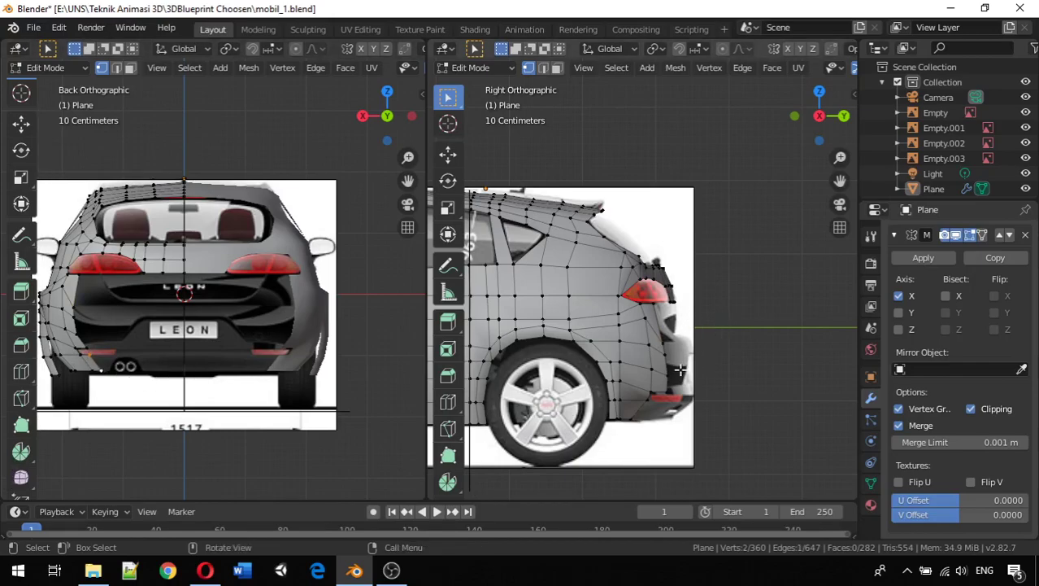
pyautogui.press('g')
pyautogui.press('y')
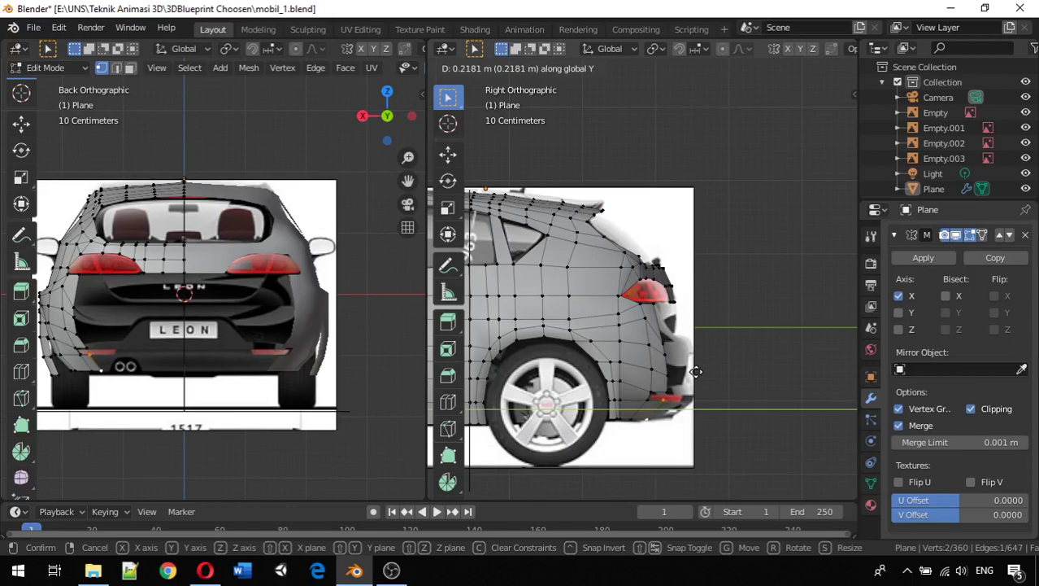
pyautogui.click(697, 371)
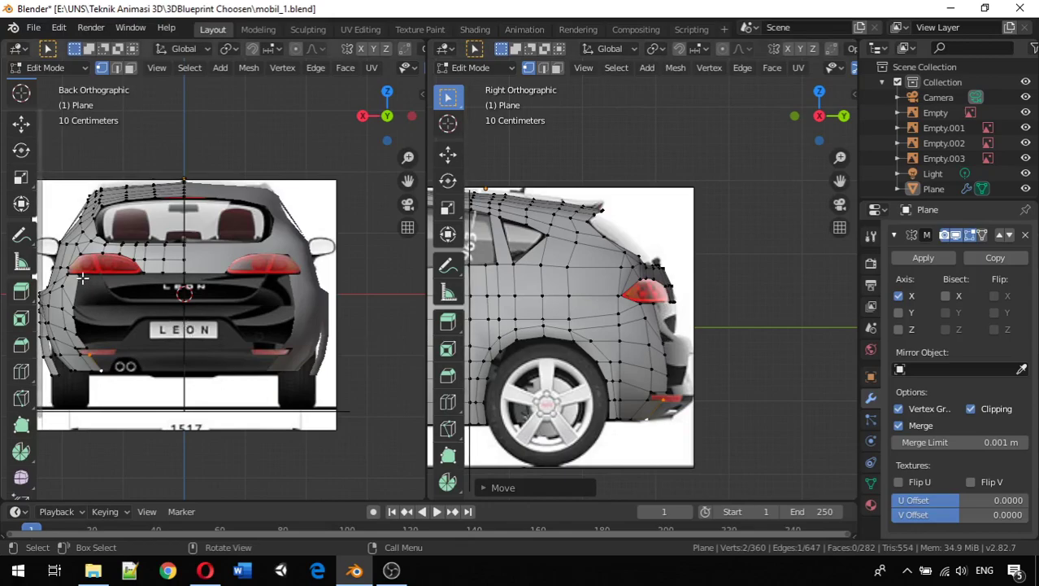
# Extrude the five rear-edge vertices between the taillight and the bumper reflector inward along X by about 0.29 m.
pyautogui.click(71, 309)
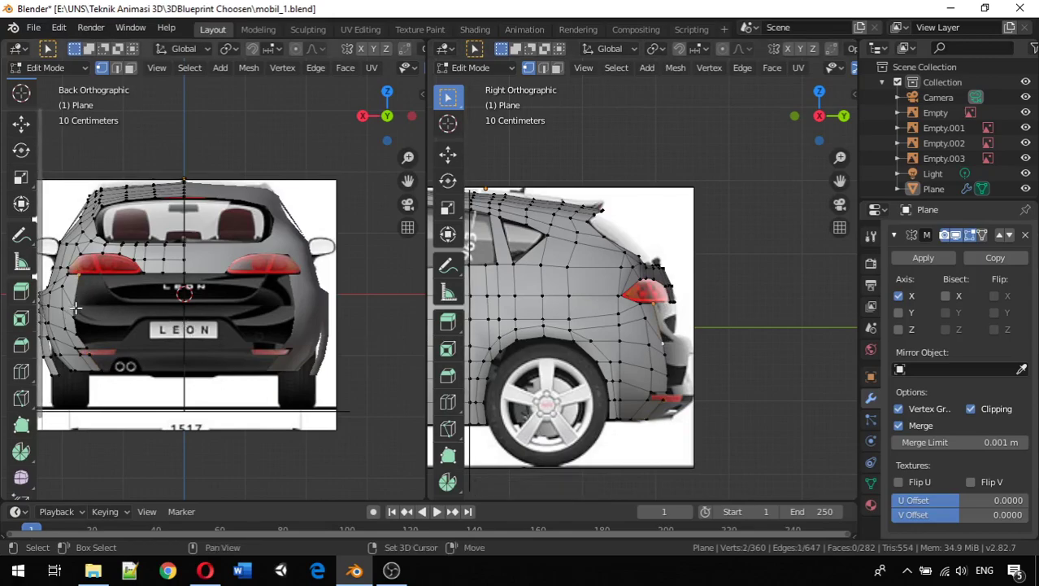
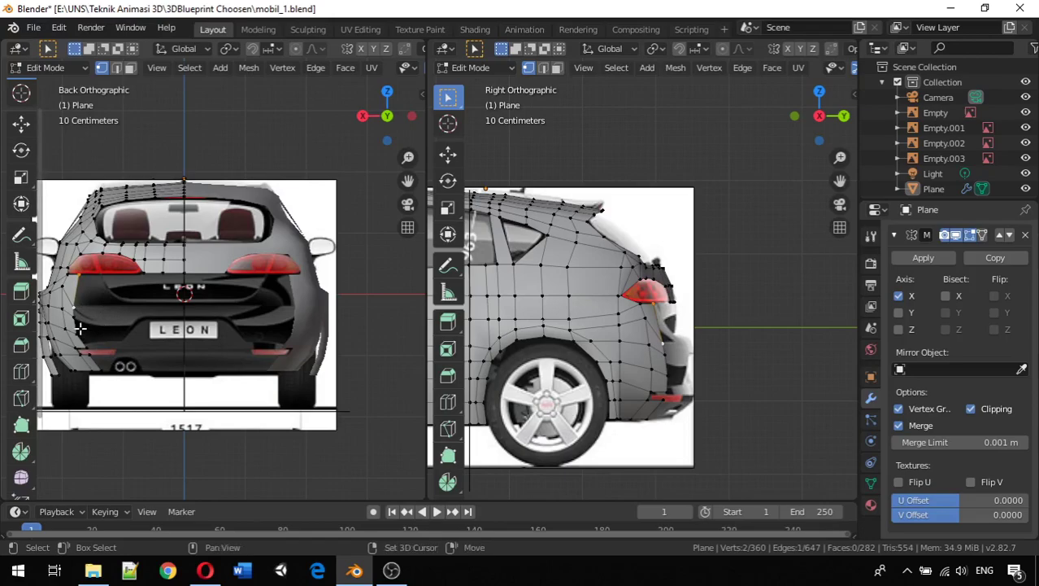
pyautogui.keyDown('shift'); pyautogui.click(80, 334); pyautogui.keyUp('shift')
pyautogui.keyDown('shift'); pyautogui.click(79, 339); pyautogui.keyUp('shift')
pyautogui.keyDown('shift'); pyautogui.click(86, 348); pyautogui.keyUp('shift')
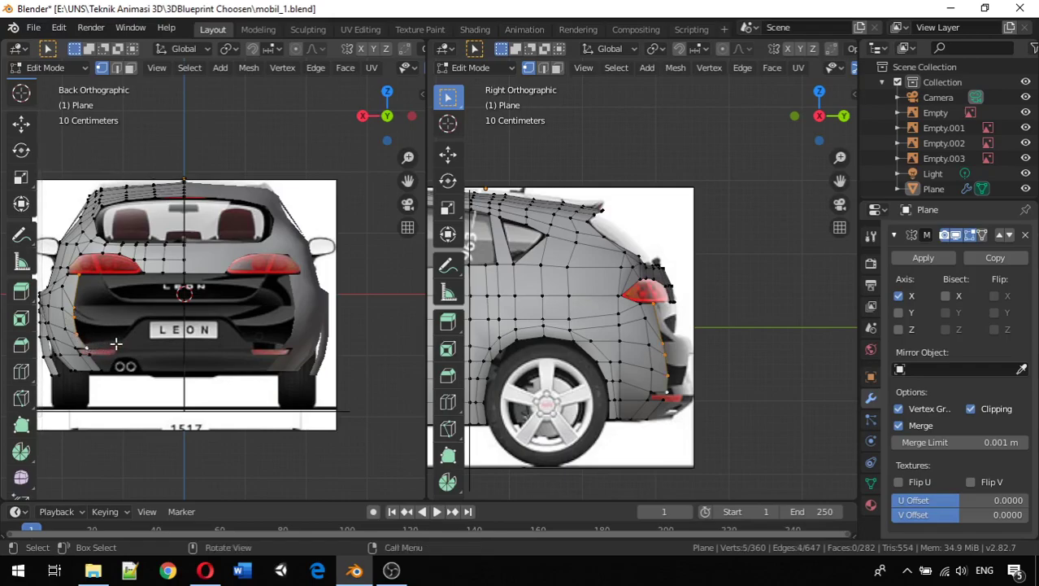
pyautogui.press('e')
pyautogui.press('x')
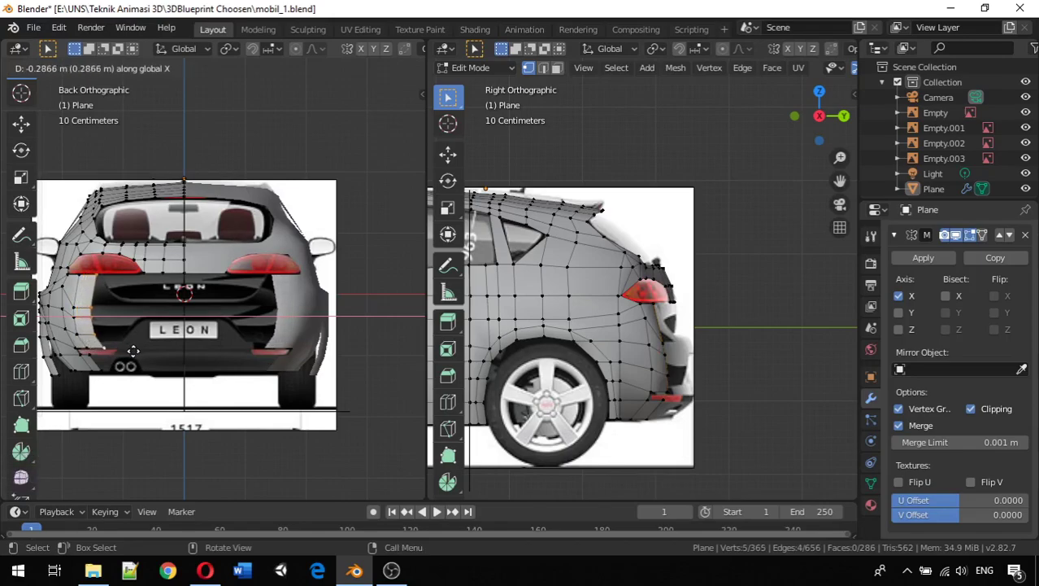
pyautogui.click(91, 318)
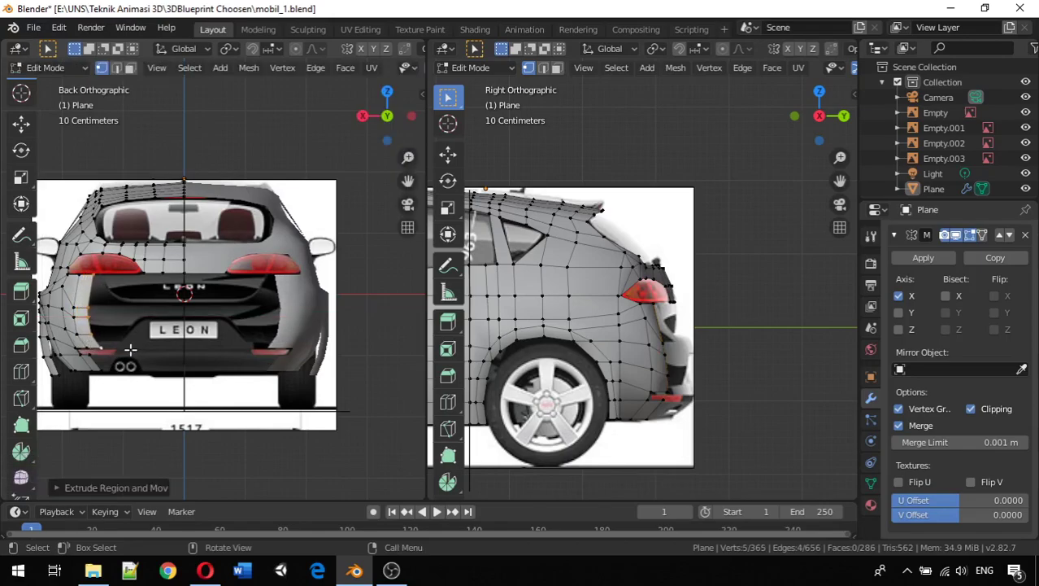
# Lower the two middle vertices of the newly extruded edge about 0.14 m along Z.
pyautogui.click(88, 314)
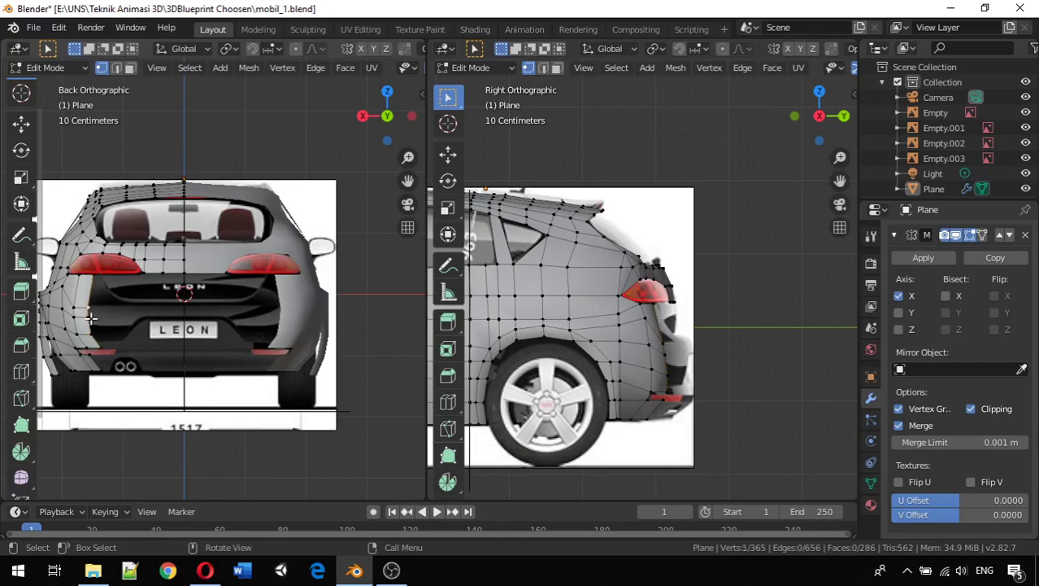
pyautogui.keyDown('shift'); pyautogui.click(101, 315); pyautogui.keyUp('shift')
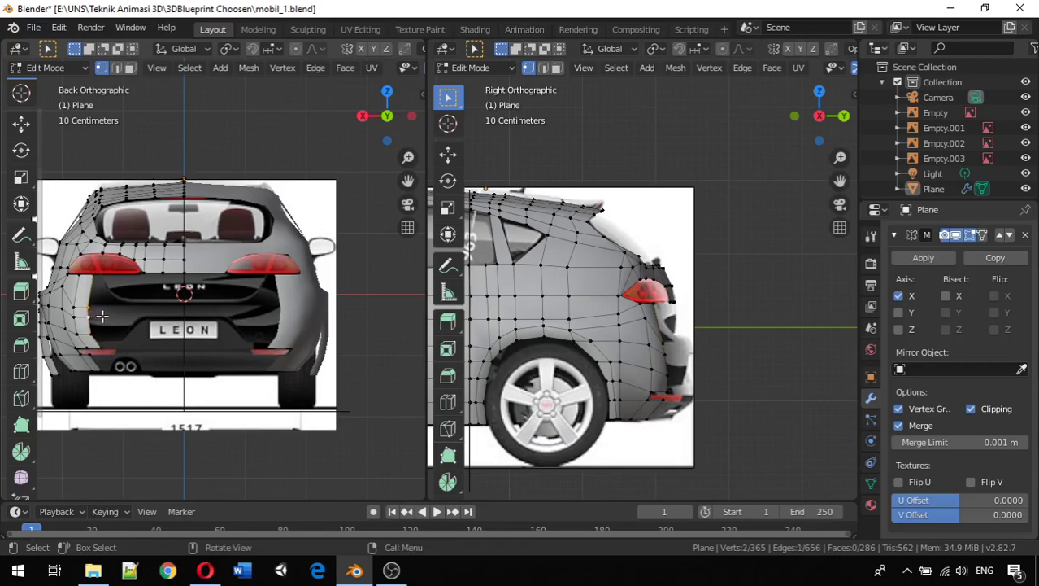
pyautogui.press('g')
pyautogui.press('z')
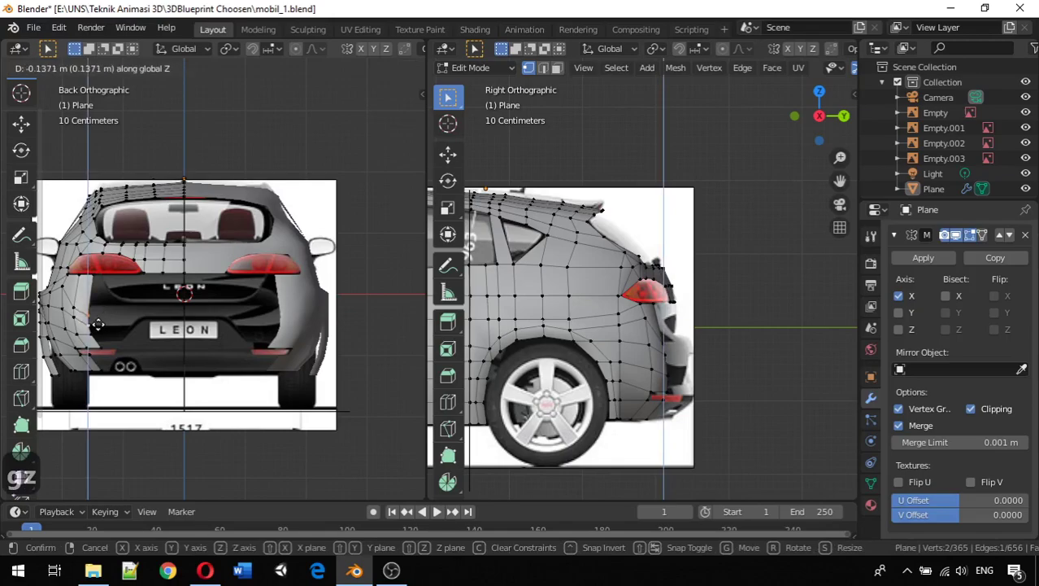
pyautogui.click(104, 322)
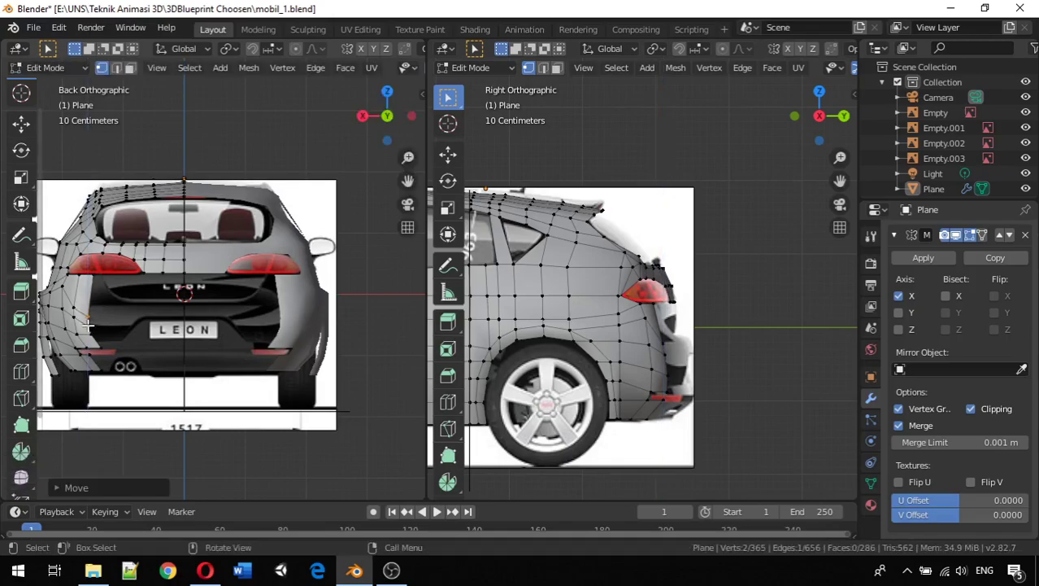
# Fine-tune the height of one middle vertex and of the top vertex beneath the taillight on the extruded edge along Z.
pyautogui.click(109, 317)
pyautogui.press('g')
pyautogui.press('z')
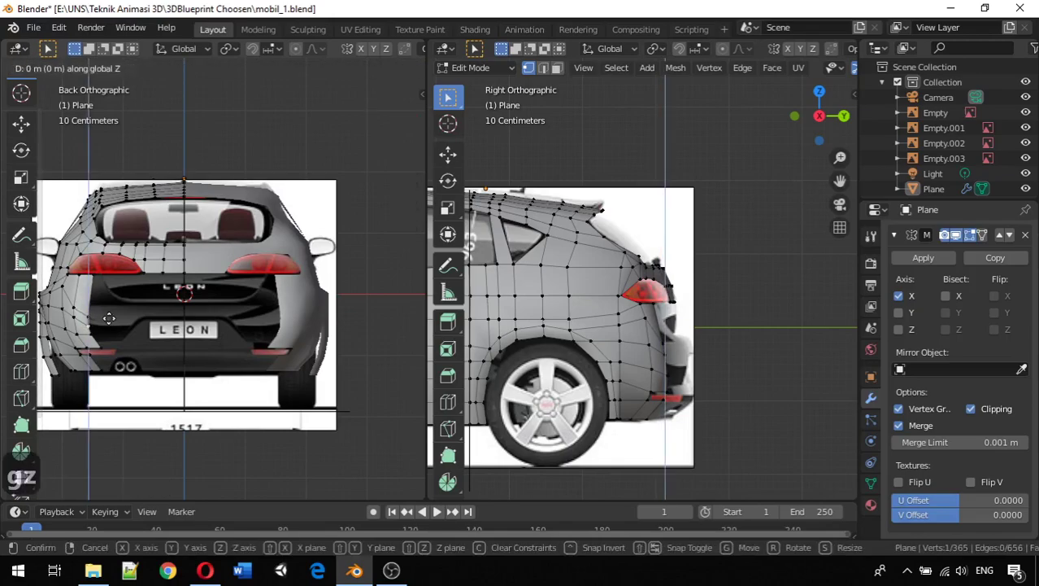
pyautogui.click(107, 317)
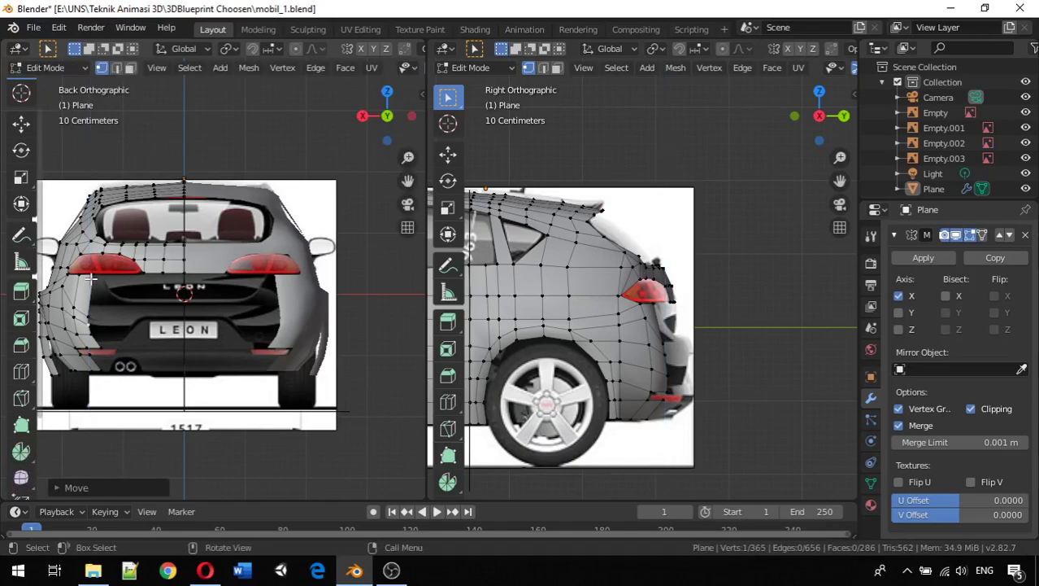
pyautogui.press('g')
pyautogui.press('z')
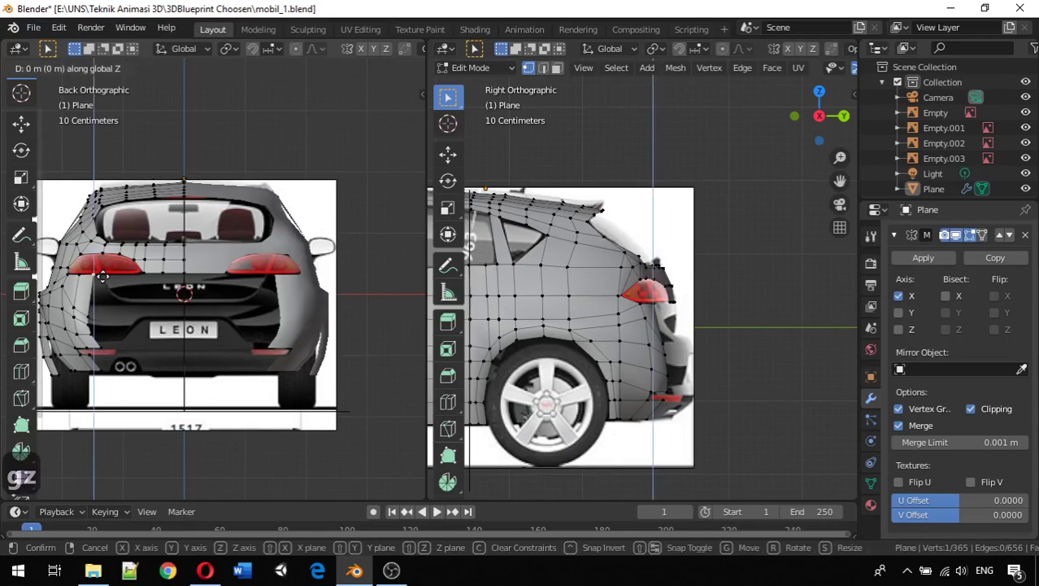
pyautogui.click(101, 278)
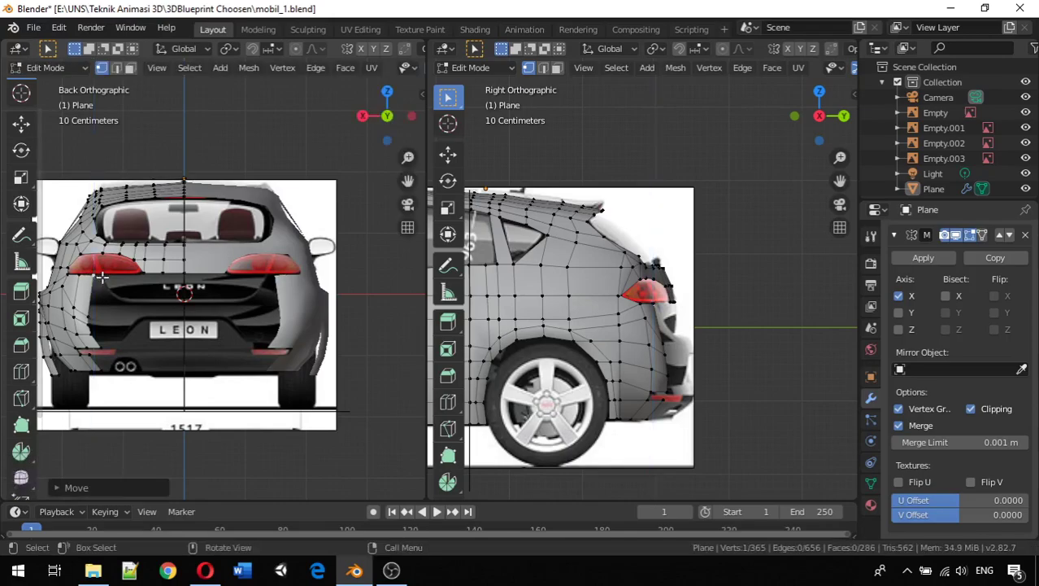
# Extrude the two vertices at the bumper's lower corner, below the reflector, inward along X by about 0.15 m.
pyautogui.keyDown('shift'); pyautogui.click(92, 354); pyautogui.keyUp('shift')
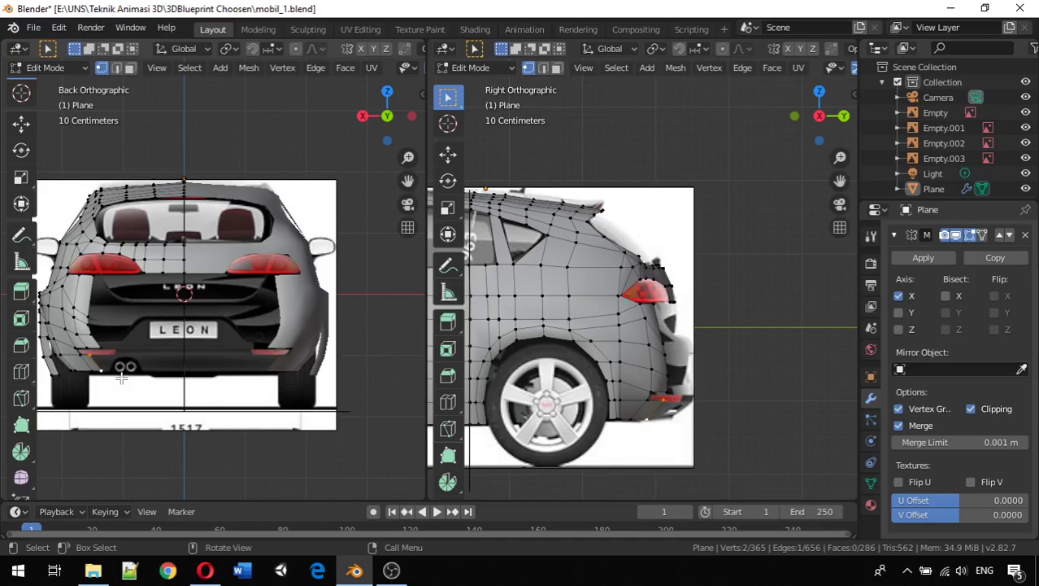
pyautogui.press('e')
pyautogui.press('x')
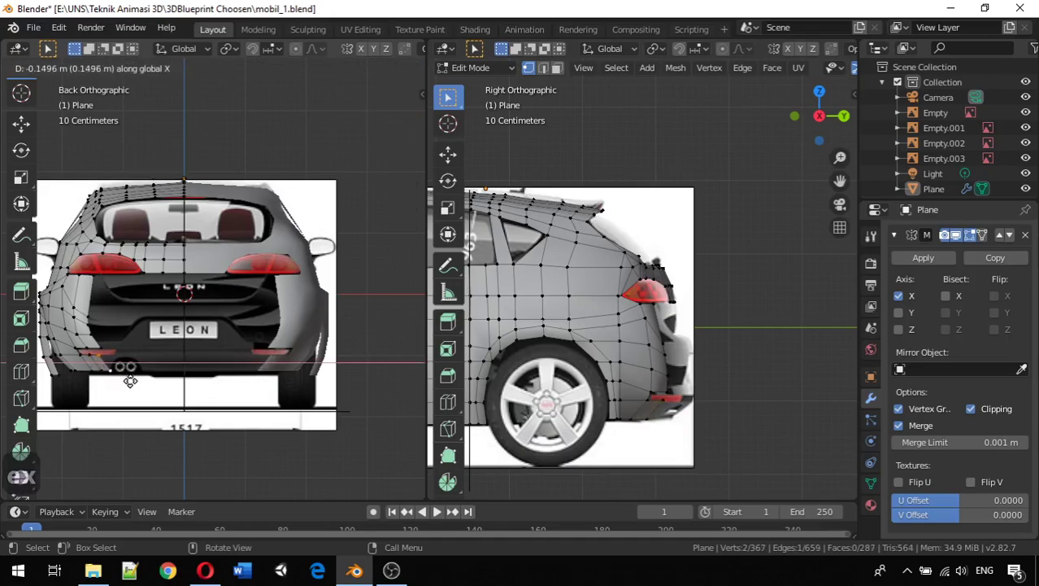
pyautogui.click(128, 379)
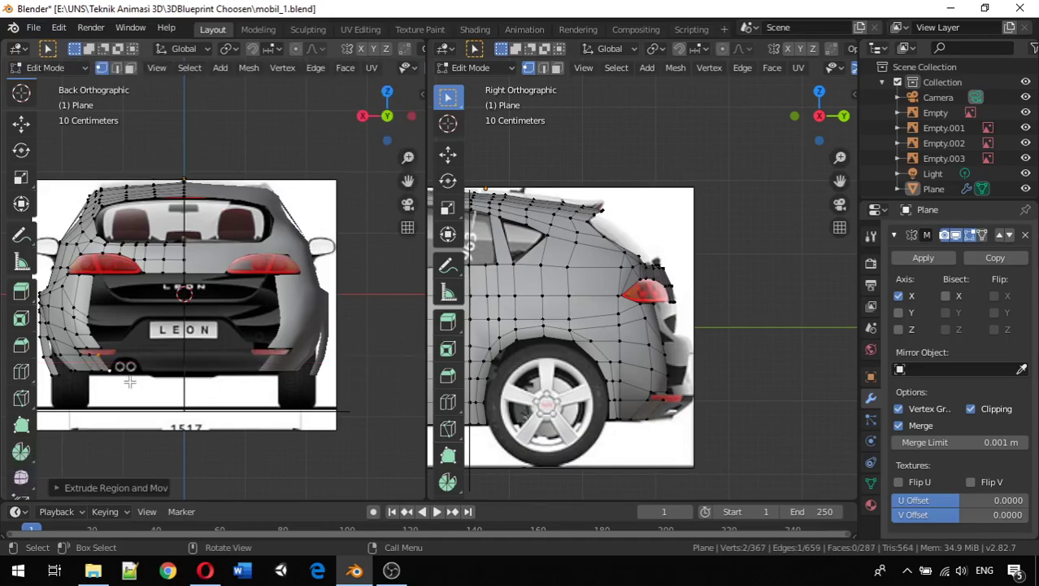
# Move the upper of the newly extruded bumper-corner vertices inward along X by about 0.14 m.
pyautogui.click(98, 356)
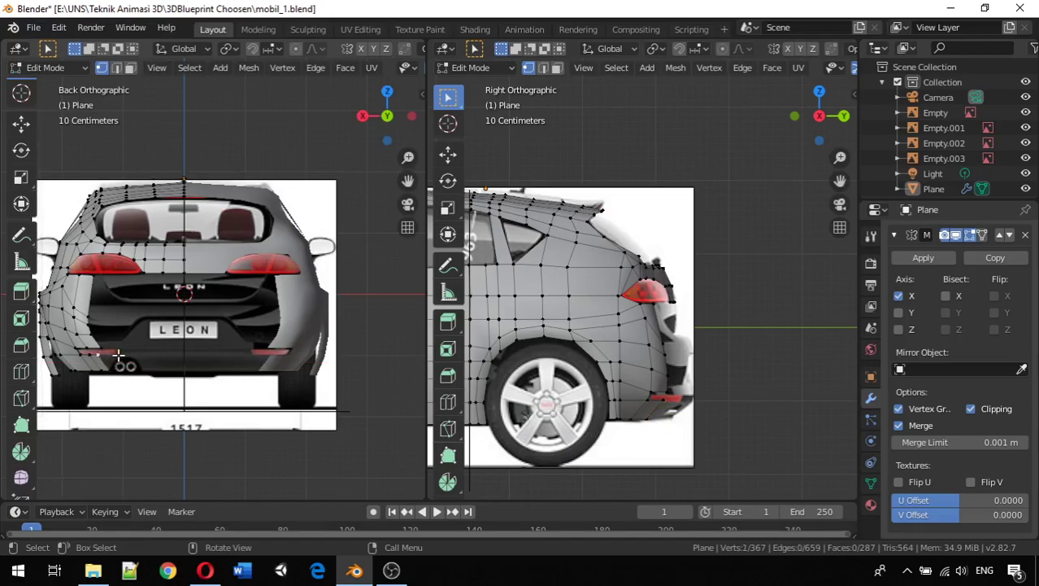
pyautogui.press('g')
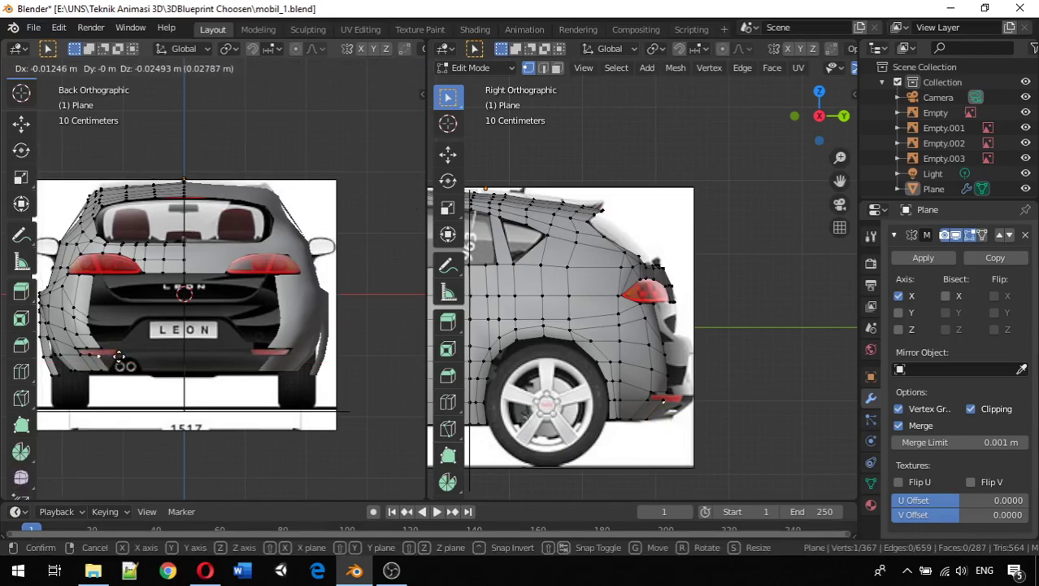
pyautogui.press('x')
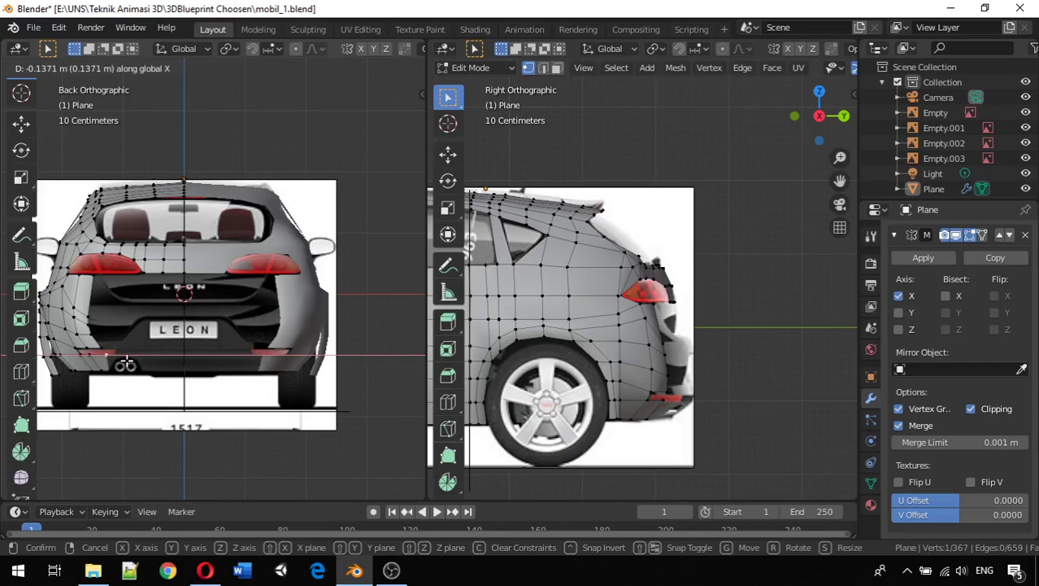
pyautogui.click(126, 364)
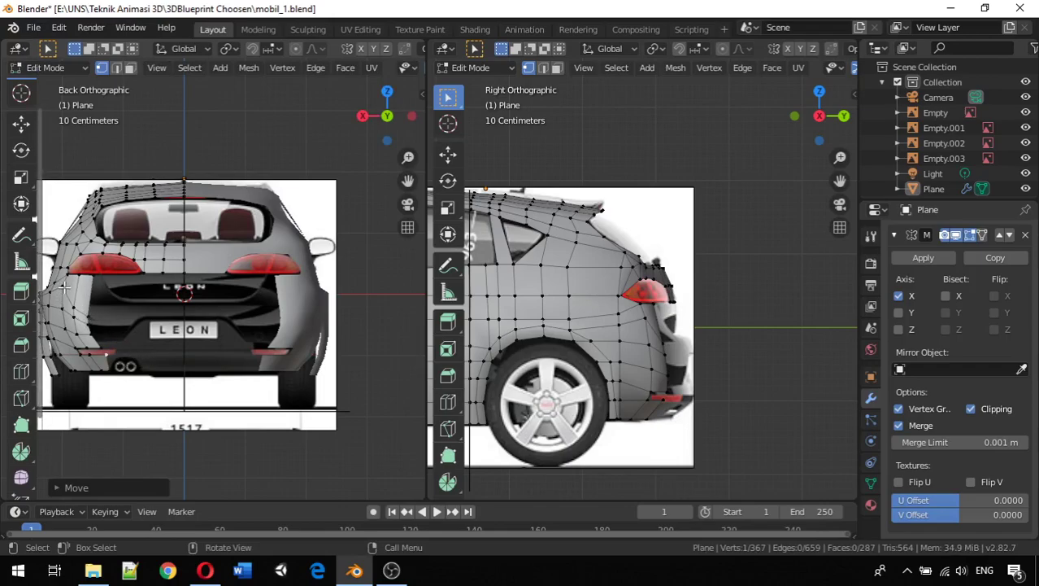
# Knife-cut a new edge across the two faces beneath the taillight, from the side-panel vertex to the extruded inner edge.
pyautogui.press('k')
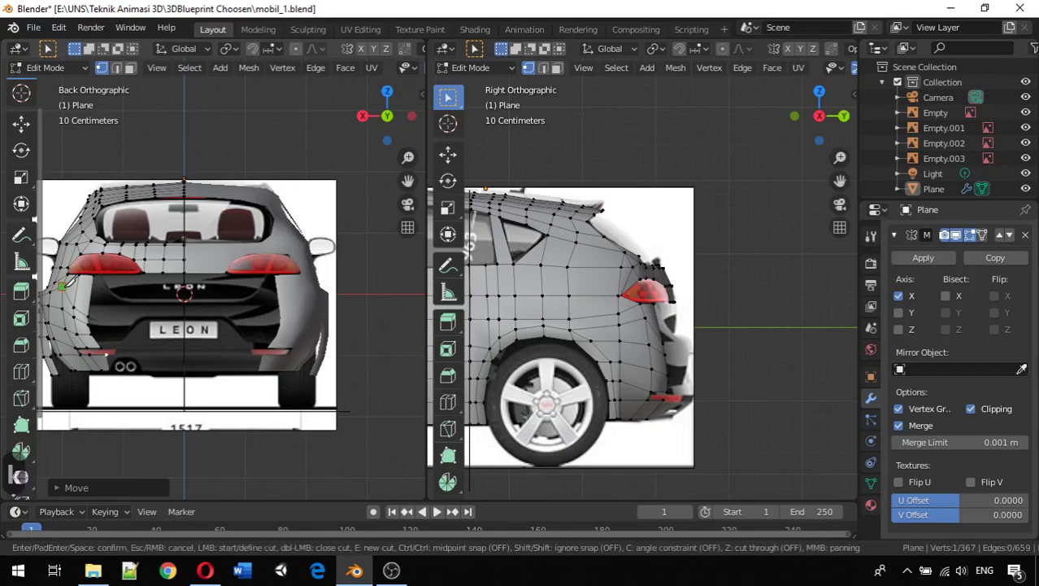
pyautogui.click(62, 287)
pyautogui.click(74, 301)
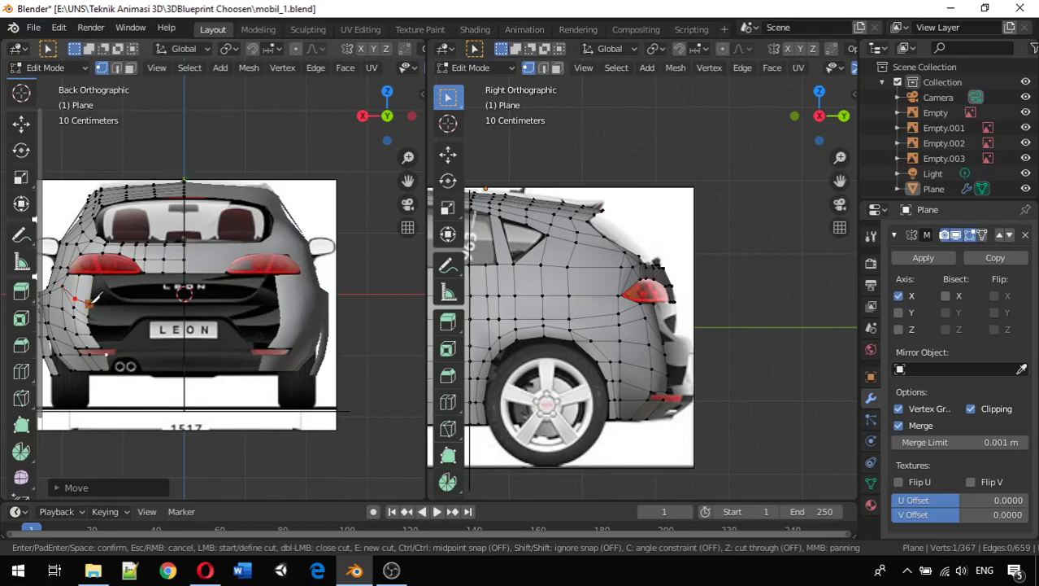
pyautogui.press('Return')
# Move three vertices on the upper part of the extruded inner edge backward along Y by about 0.10 m.
pyautogui.moveTo(119, 303); pyautogui.dragTo(243, 294, button='middle')
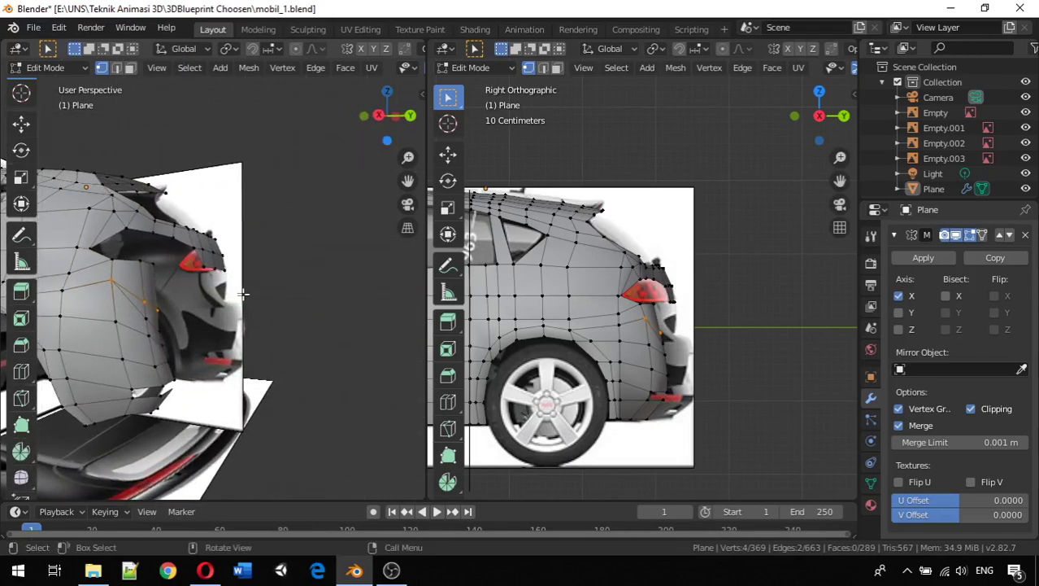
pyautogui.press('KP_3')
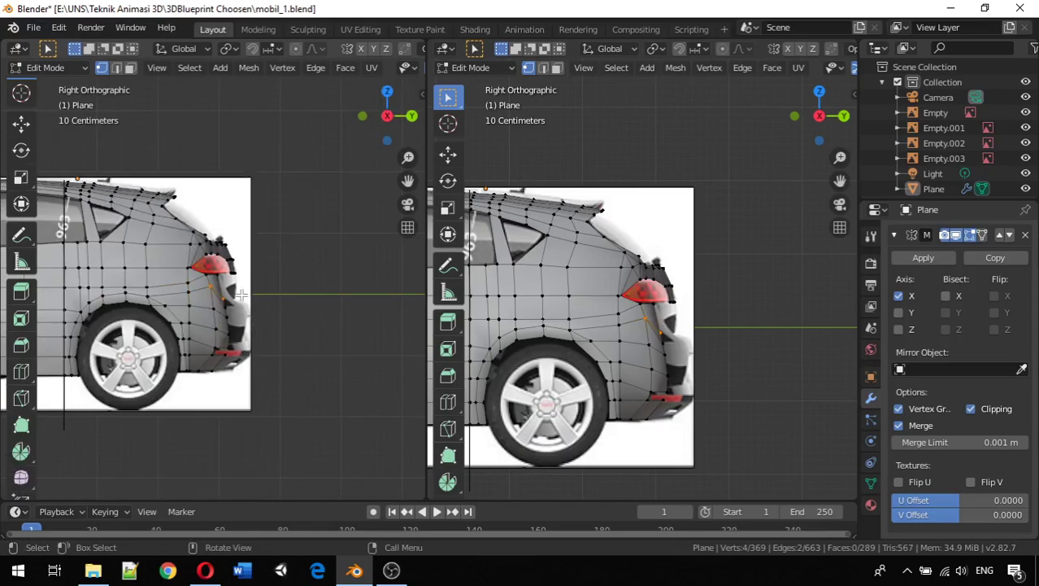
pyautogui.press('ctrl+KP_1')
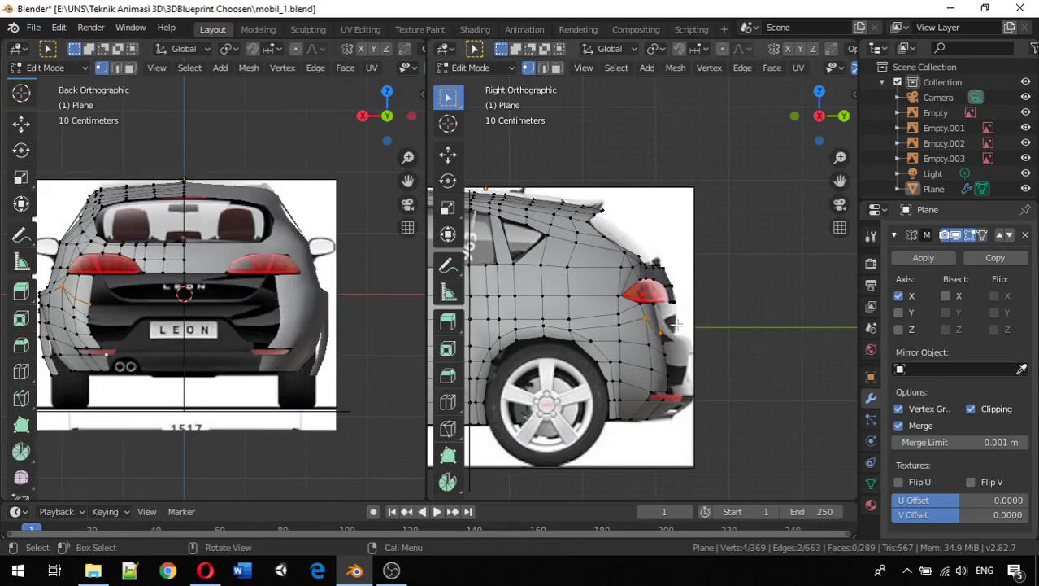
pyautogui.click(92, 307)
pyautogui.keyDown('shift'); pyautogui.click(91, 307); pyautogui.keyUp('shift')
pyautogui.keyDown('shift'); pyautogui.click(91, 317); pyautogui.keyUp('shift')
pyautogui.press('g')
pyautogui.press('y')
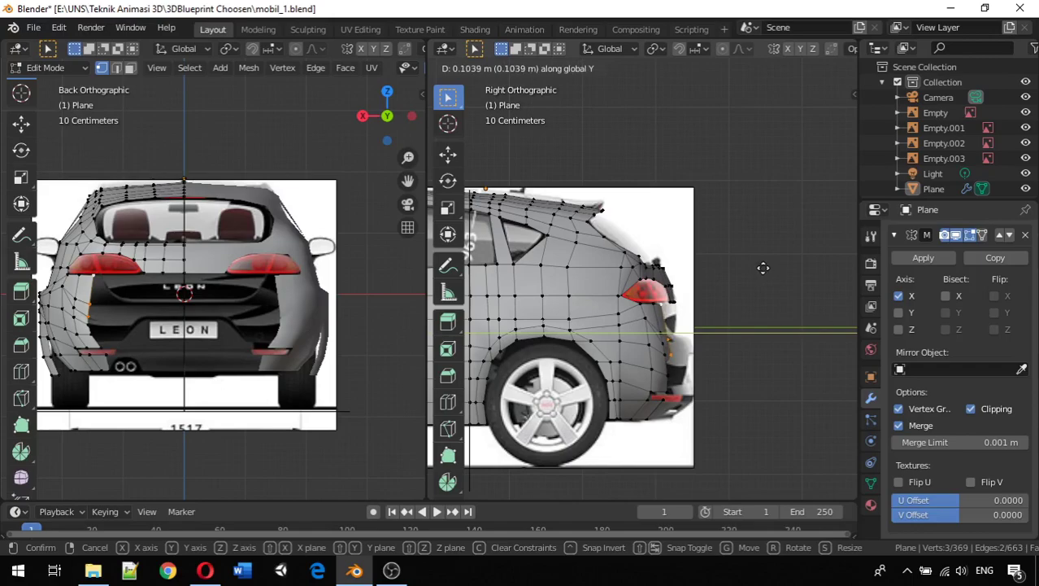
pyautogui.click(763, 268)
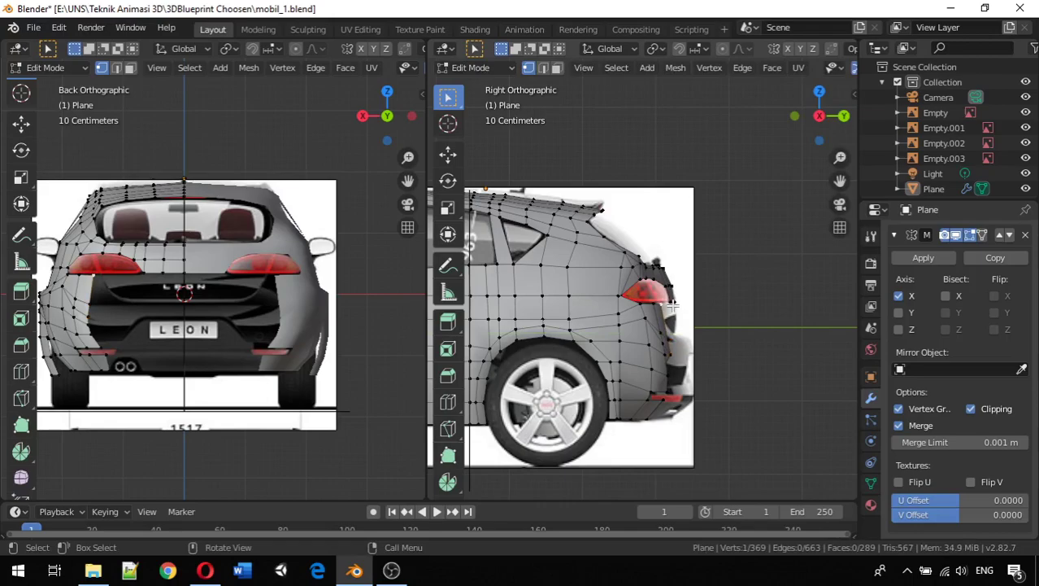
# Raise the inner edge's top vertex beneath the taillight about 0.02 m along Z.
pyautogui.press('g')
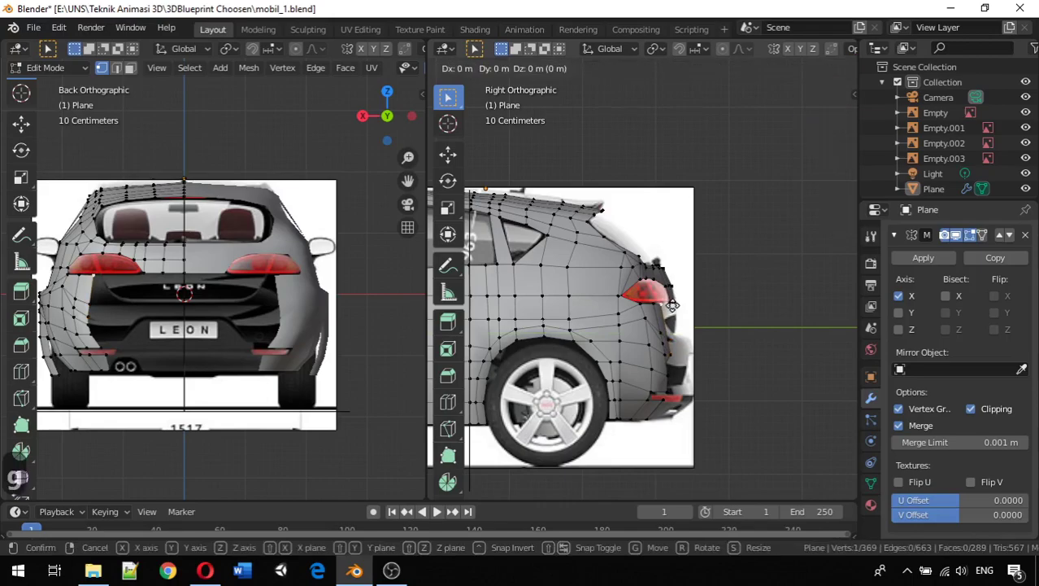
pyautogui.press('x')
pyautogui.press('z')
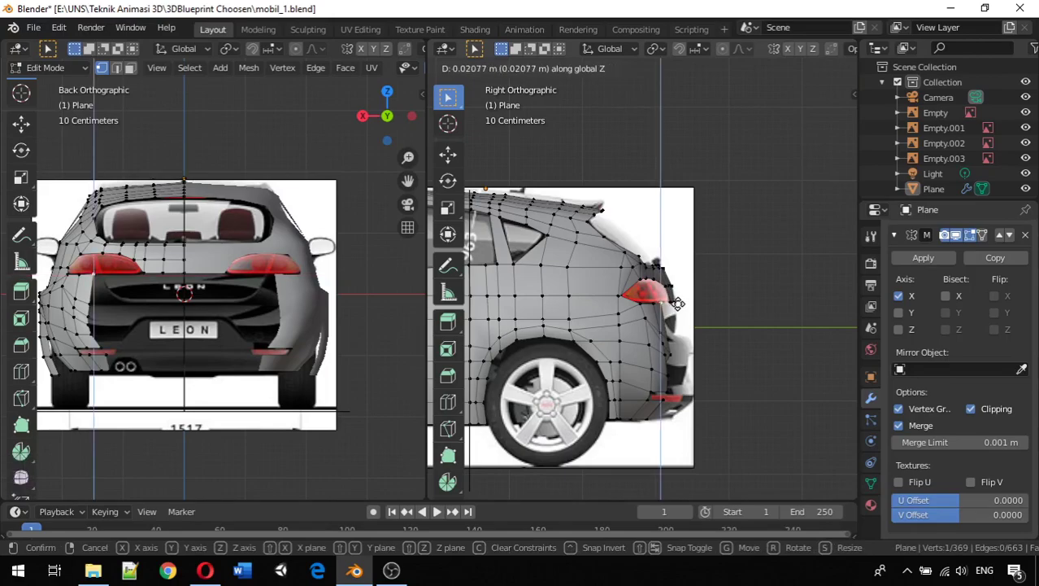
pyautogui.click(679, 303)
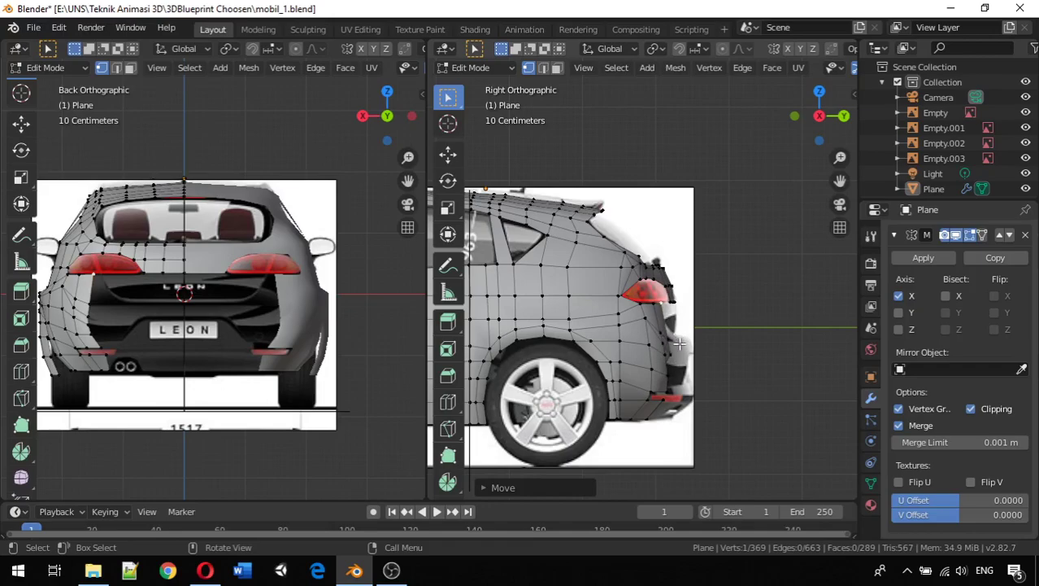
# Move the three lower vertices of the inner edge, above the bumper reflector, backward along Y by about 0.15 m.
pyautogui.click(88, 302)
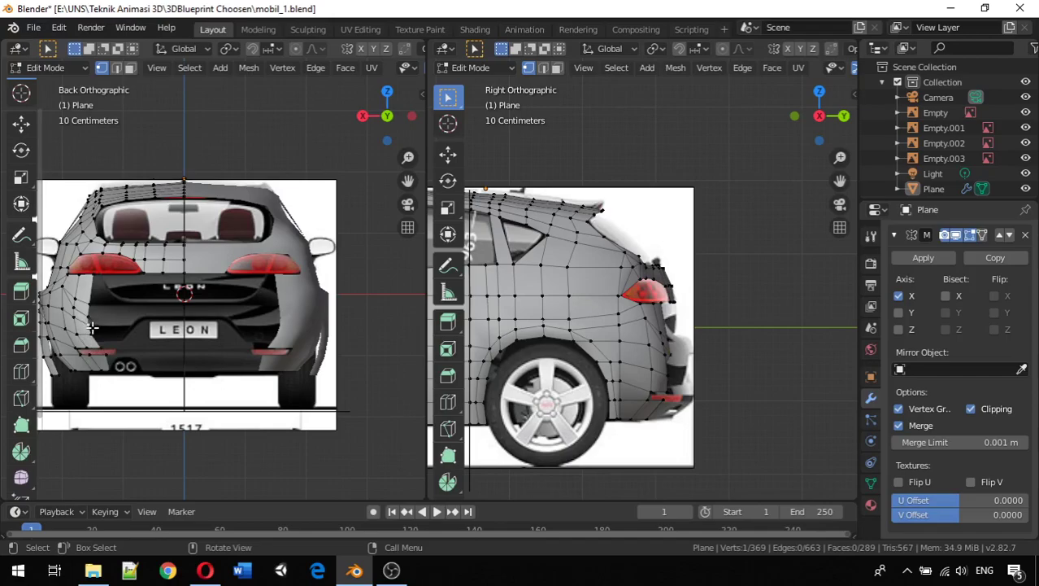
pyautogui.keyDown('shift'); pyautogui.click(91, 347); pyautogui.keyUp('shift')
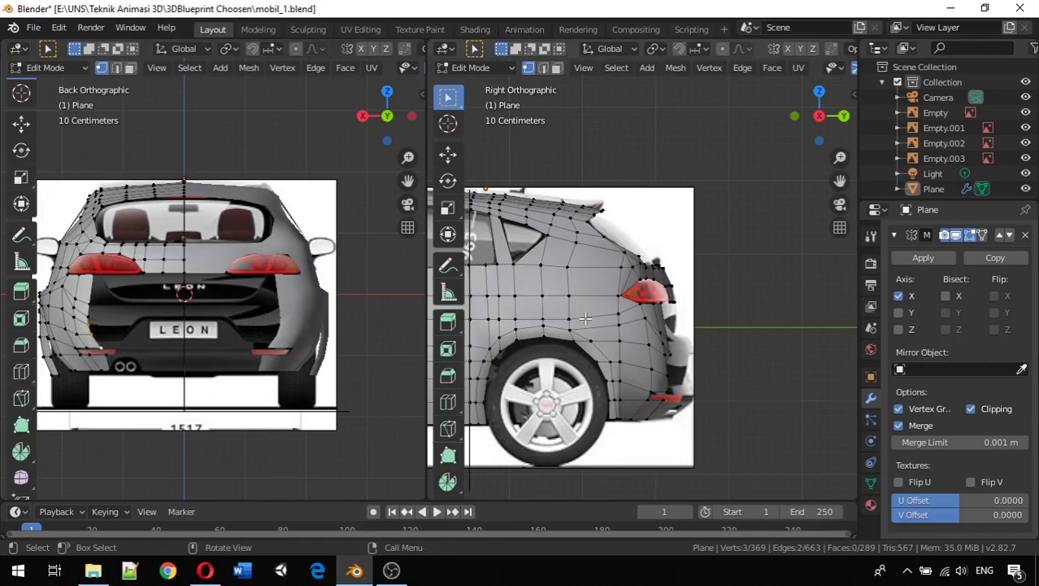
pyautogui.press('g')
pyautogui.press('y')
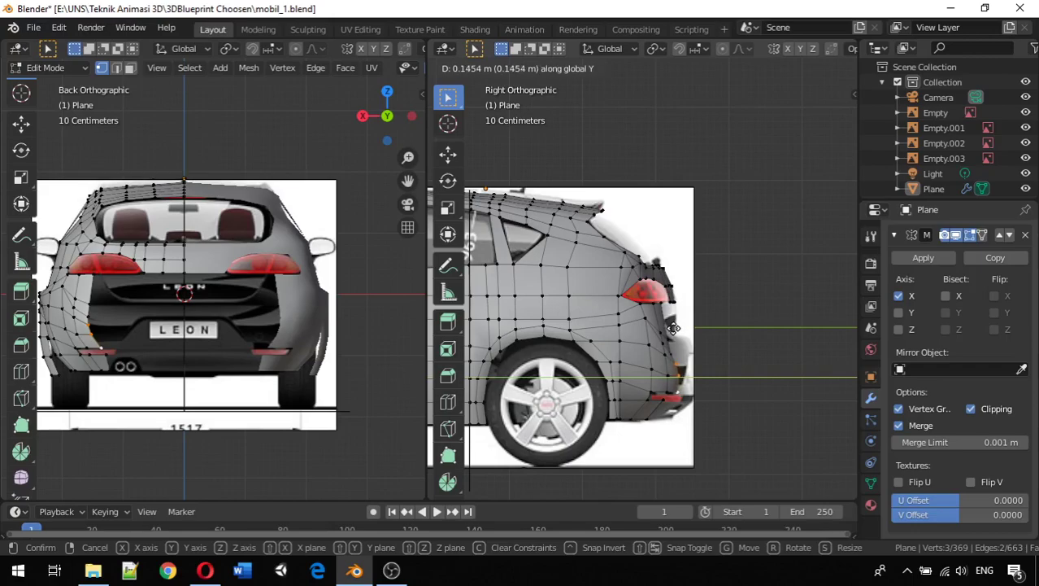
pyautogui.click(673, 328)
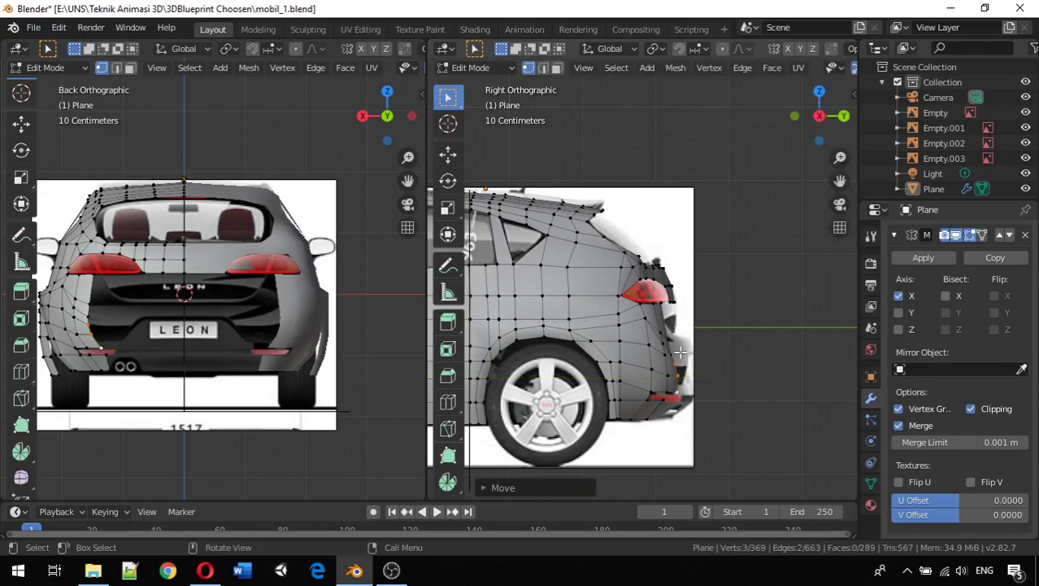
# Smooth the inner edge's side profile by moving one lower vertex about 0.07 m and the one above it about 0.04 m backward along Y.
pyautogui.click(690, 351)
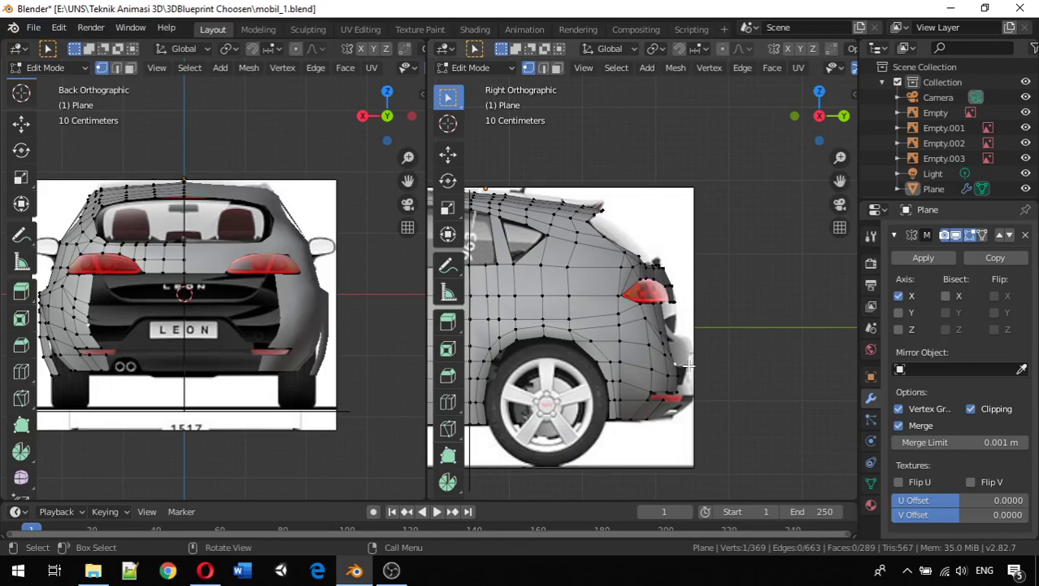
pyautogui.press('g')
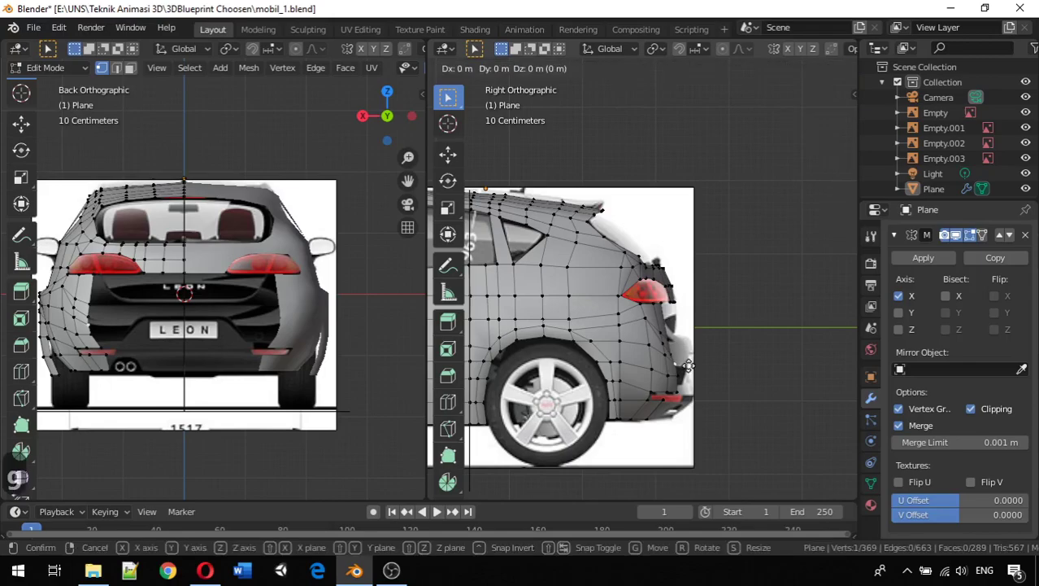
pyautogui.press('y')
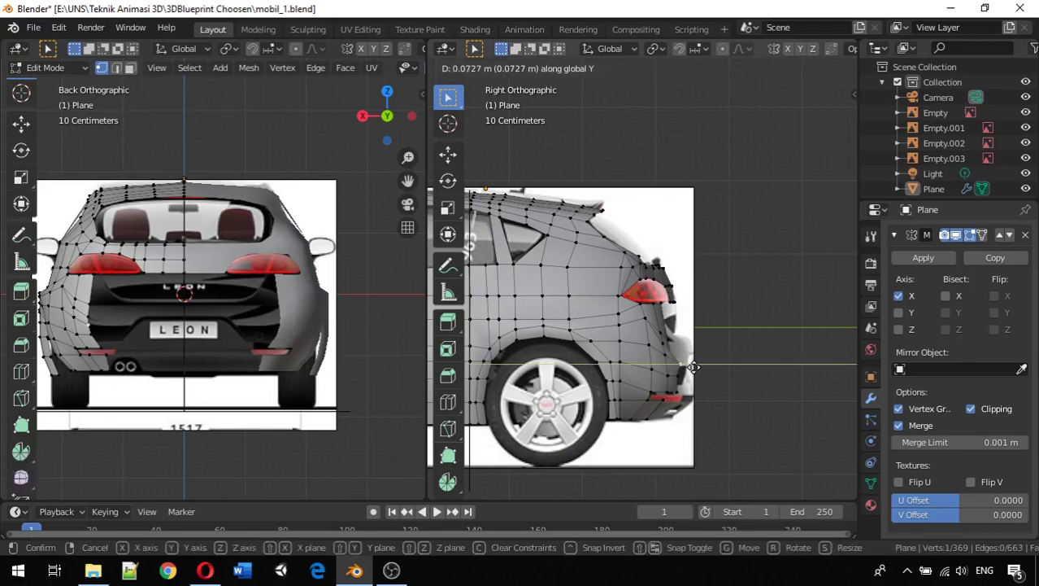
pyautogui.click(696, 367)
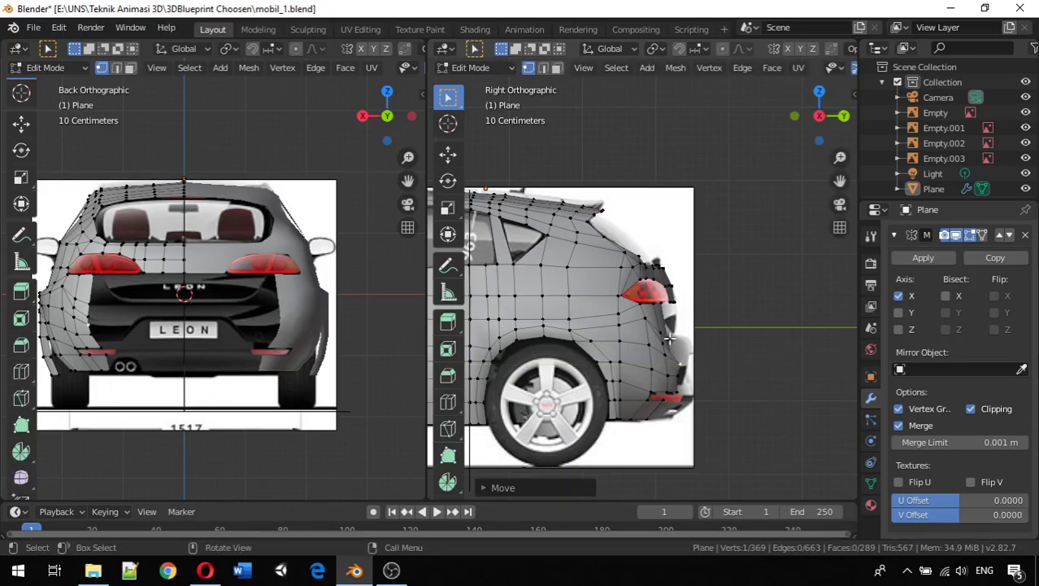
pyautogui.click(684, 342)
pyautogui.press('g')
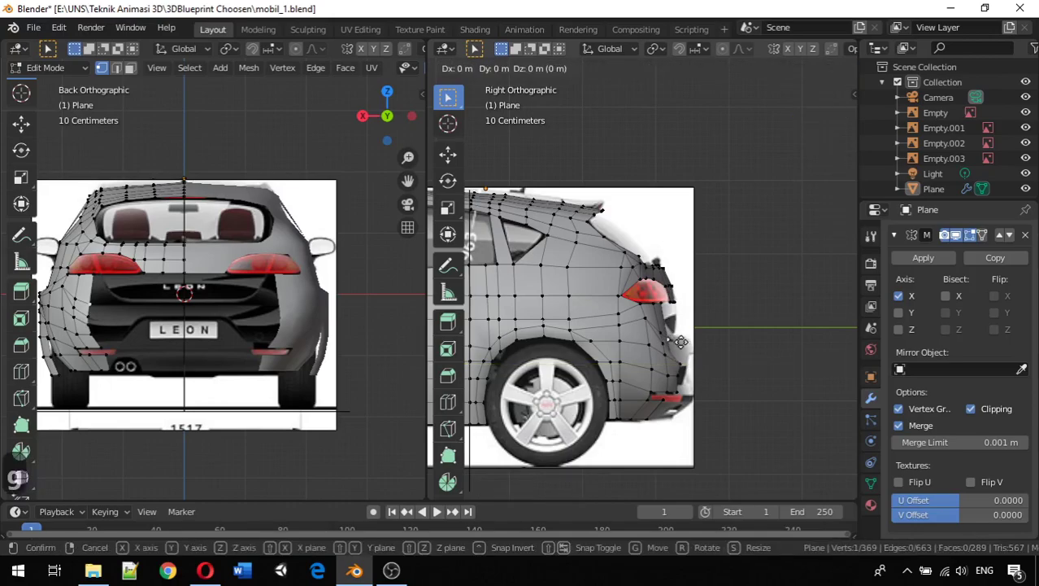
pyautogui.press('y')
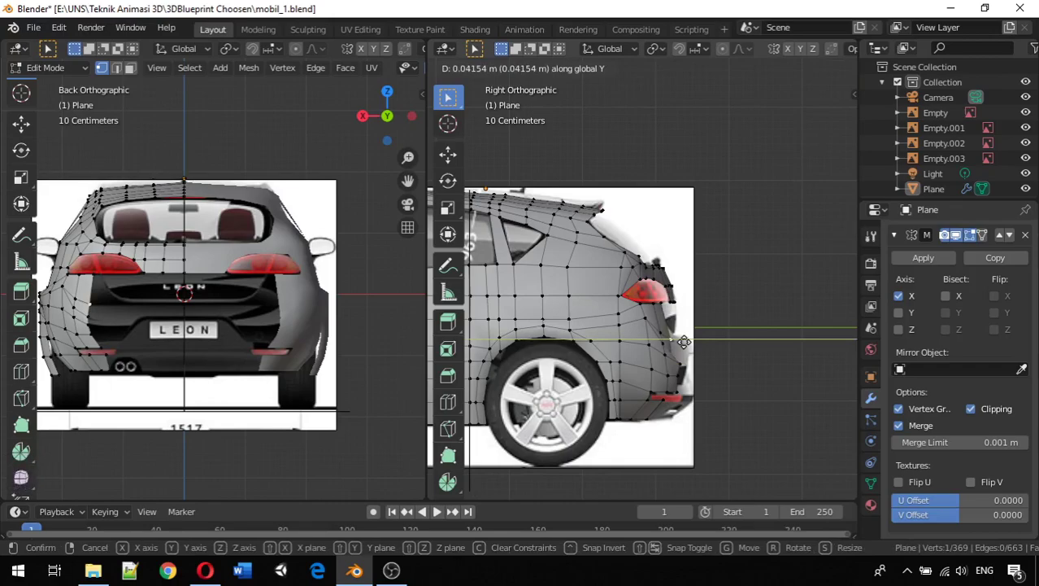
pyautogui.click(684, 343)
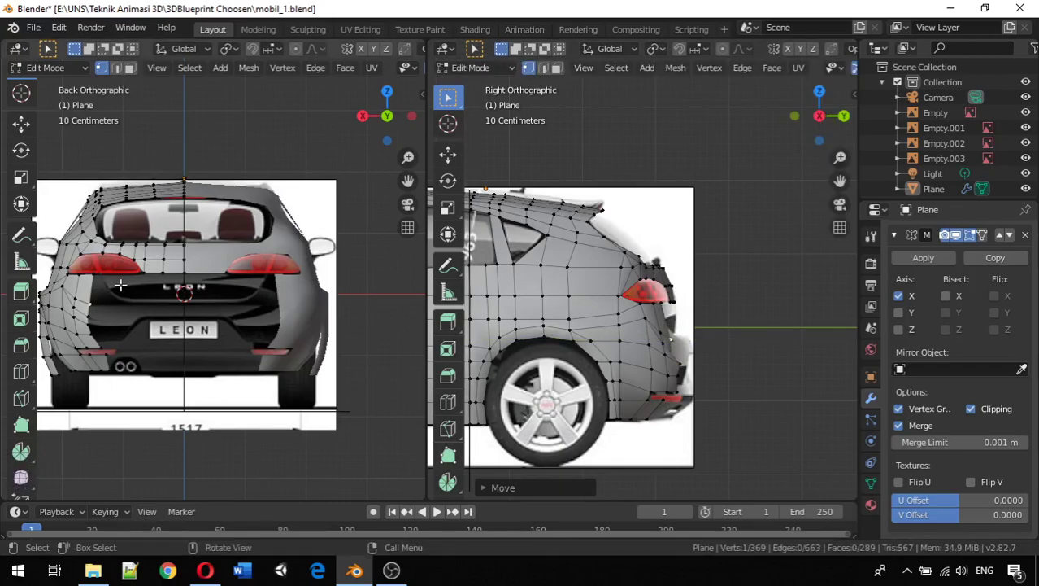
# Move all six inner-edge vertices between the taillight and the bumper reflector slightly outward along X.
pyautogui.click(93, 275)
pyautogui.keyDown('shift'); pyautogui.click(88, 309); pyautogui.keyUp('shift')
pyautogui.keyDown('shift'); pyautogui.click(91, 335); pyautogui.keyUp('shift')
pyautogui.keyDown('shift'); pyautogui.click(99, 350); pyautogui.keyUp('shift')
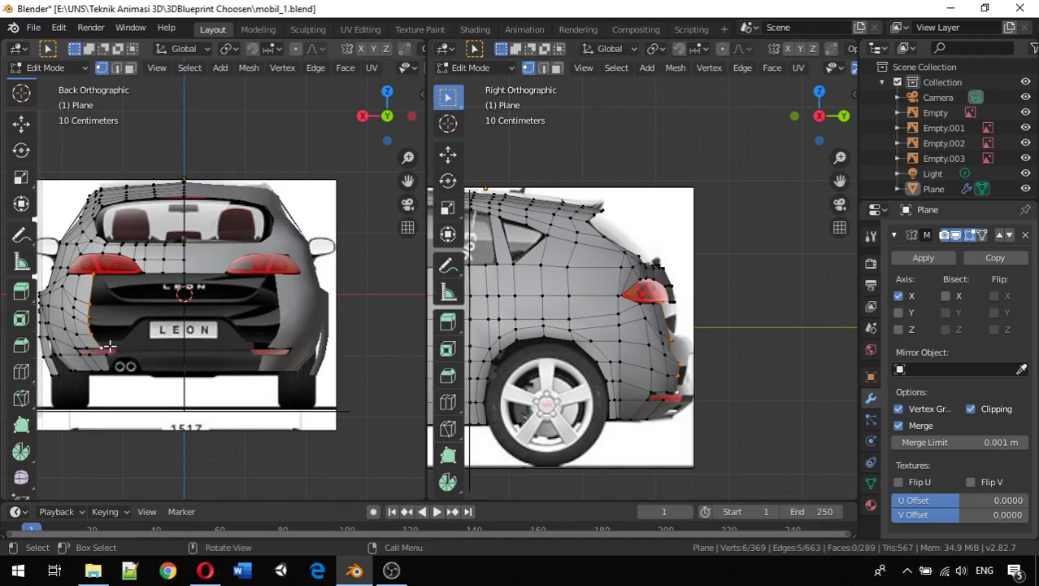
pyautogui.press('g')
pyautogui.press('x')
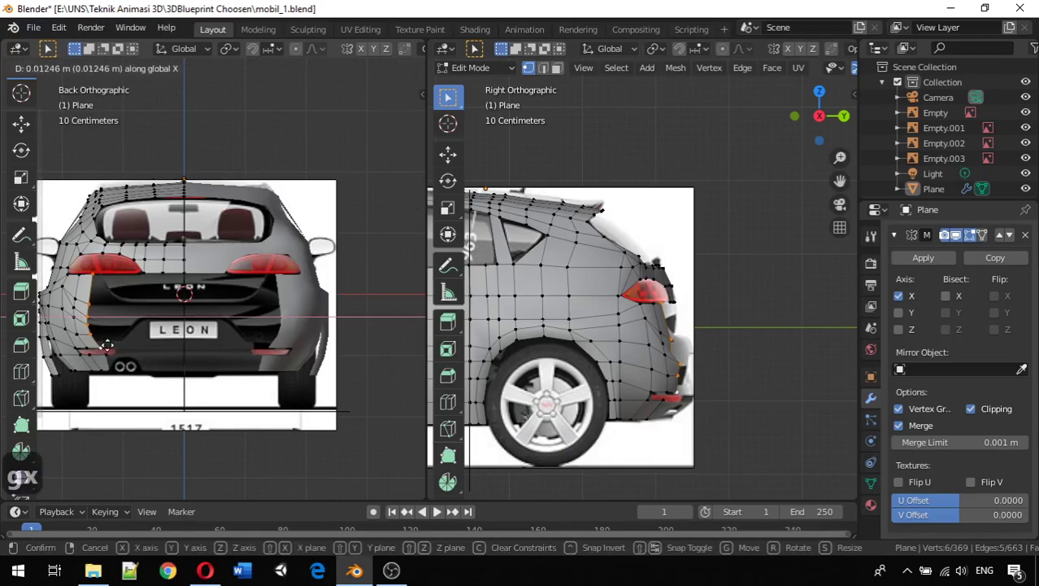
pyautogui.click(105, 345)
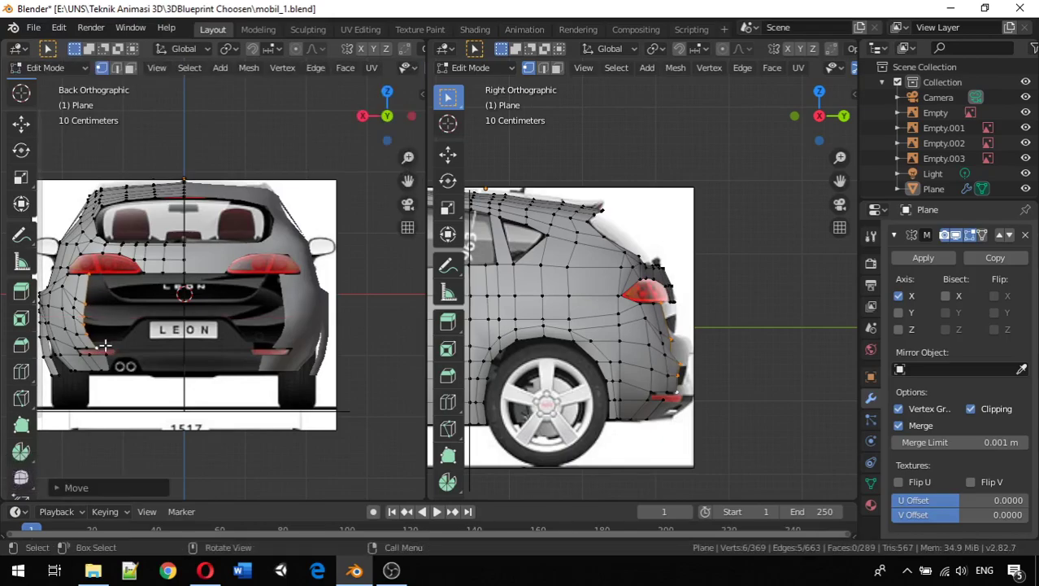
# Move the inner vertex beside the bumper reflector outward along X by about 0.10 m.
pyautogui.click(106, 353)
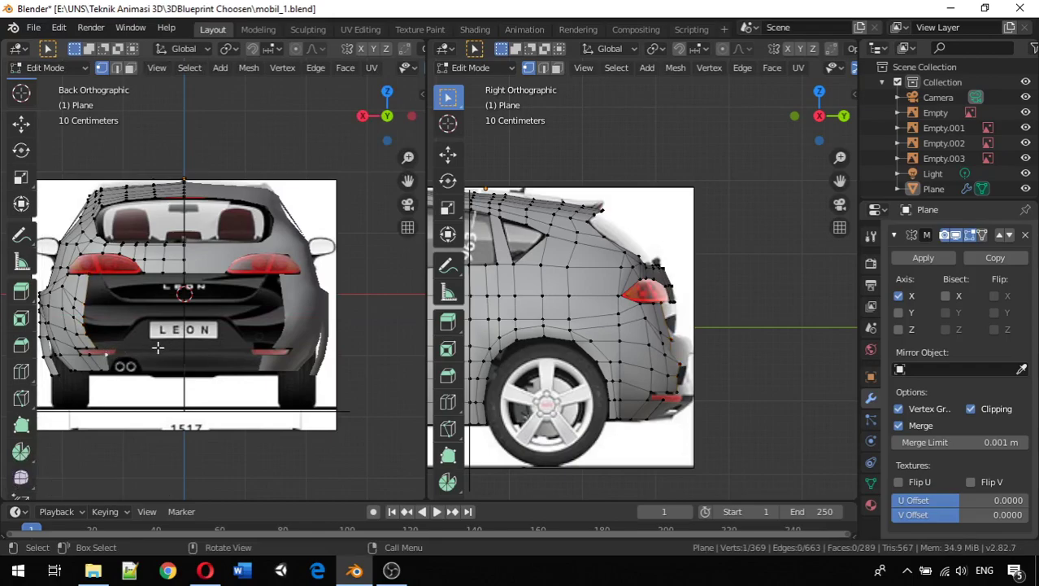
pyautogui.press('g')
pyautogui.press('x')
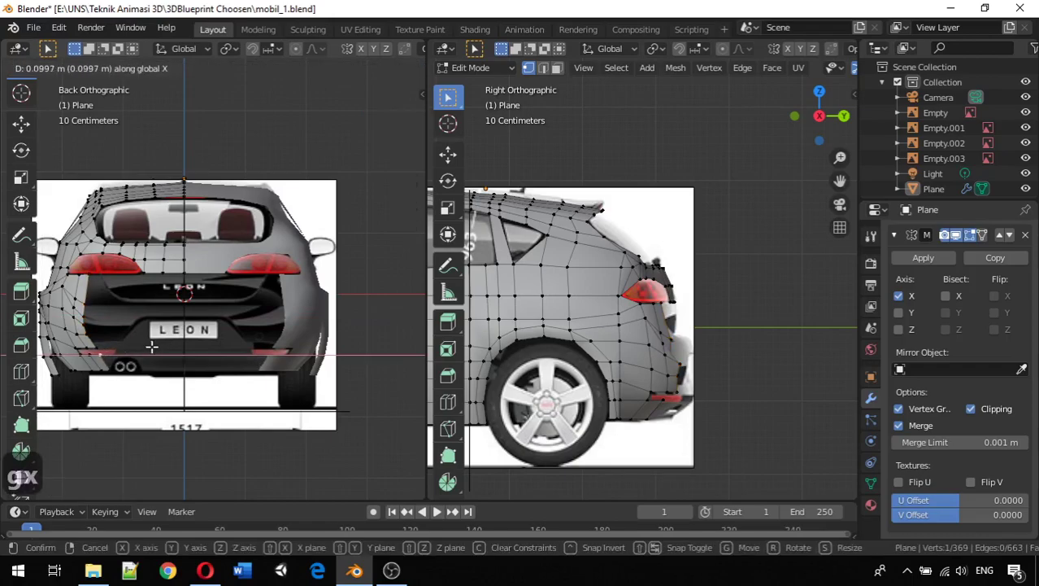
pyautogui.click(123, 334)
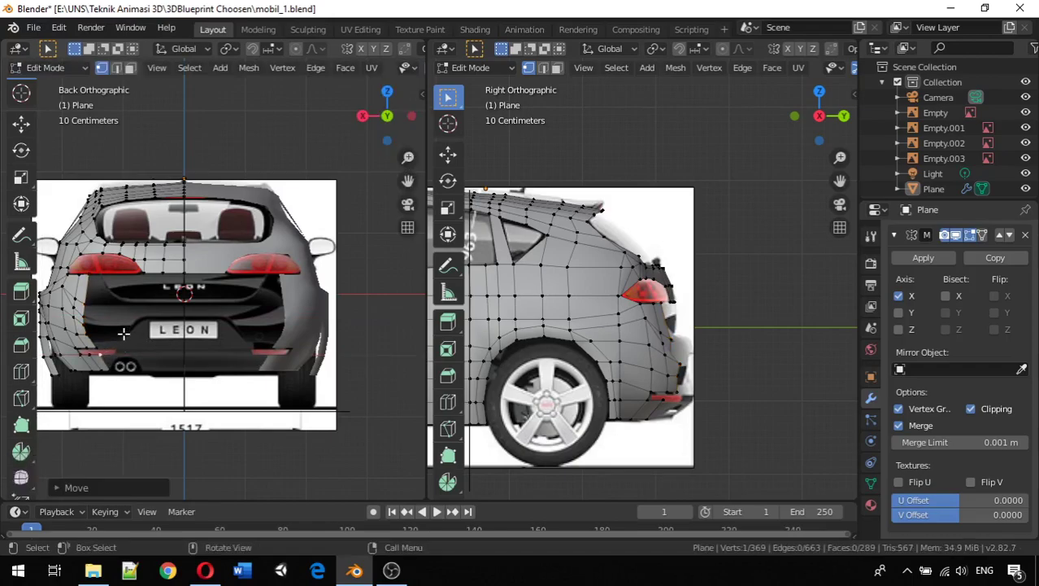
# Extrude the side panel's inner edge, from the taillight down past the bumper reflector to the exhaust, inward along X.
pyautogui.click(88, 276)
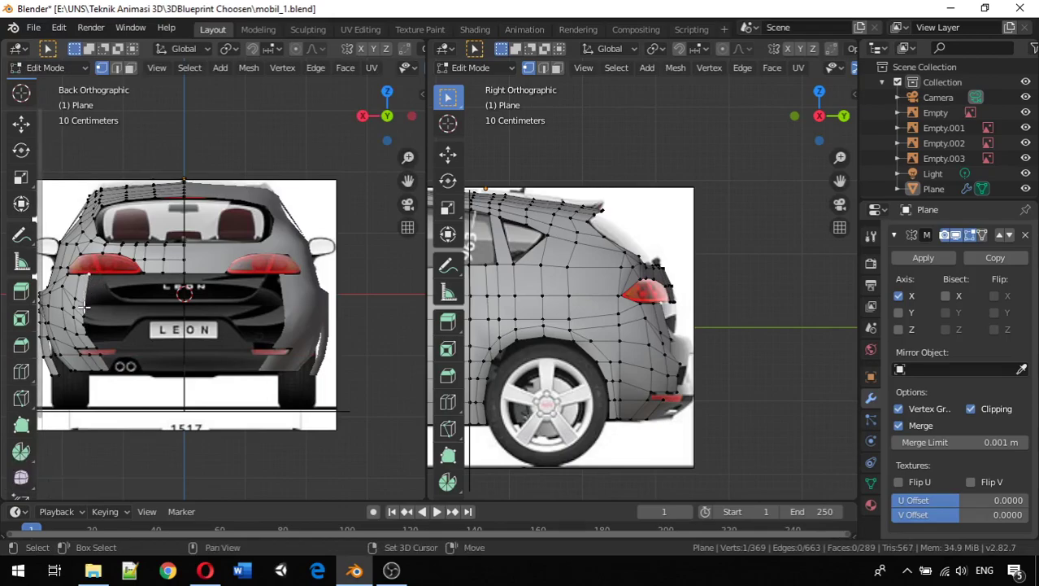
pyautogui.keyDown('shift'); pyautogui.click(82, 306); pyautogui.keyUp('shift')
pyautogui.keyDown('shift'); pyautogui.click(87, 335); pyautogui.keyUp('shift')
pyautogui.keyDown('shift'); pyautogui.click(96, 344); pyautogui.keyUp('shift')
pyautogui.keyDown('shift'); pyautogui.click(104, 352); pyautogui.keyUp('shift')
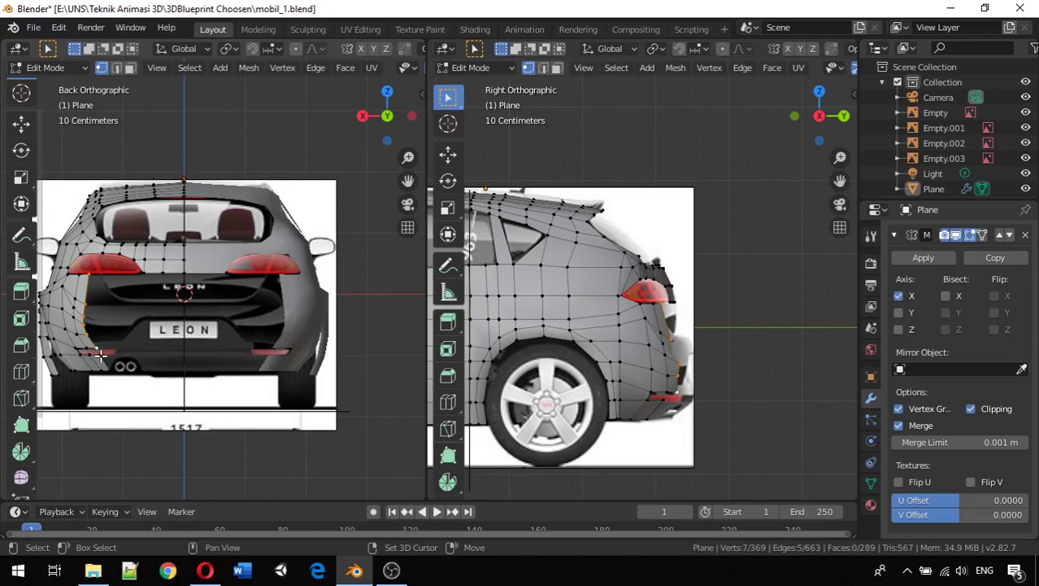
pyautogui.keyDown('shift'); pyautogui.click(108, 361); pyautogui.keyUp('shift')
pyautogui.keyDown('shift'); pyautogui.click(110, 370); pyautogui.keyUp('shift')
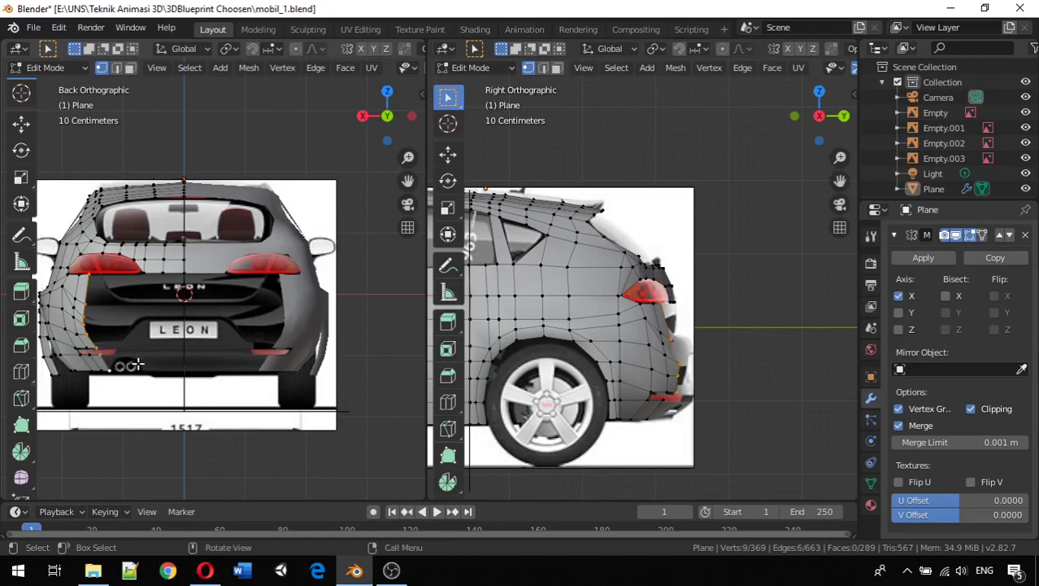
pyautogui.press('e')
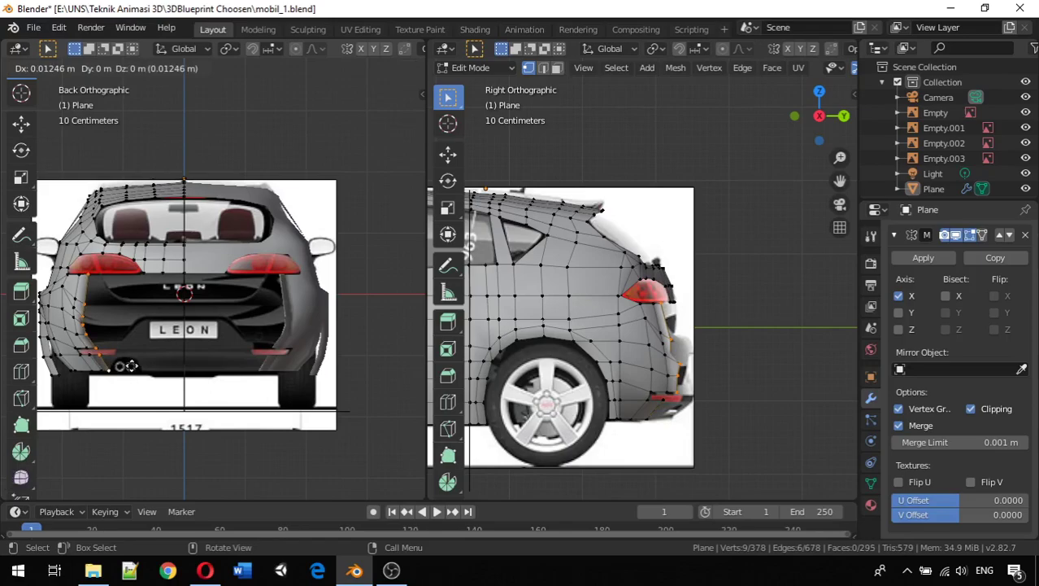
pyautogui.press('x')
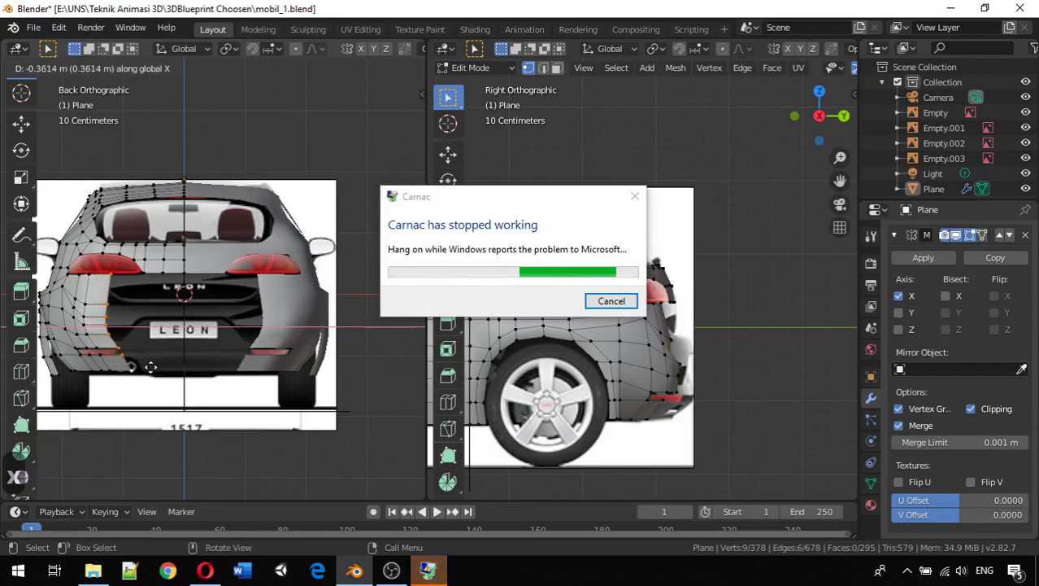
pyautogui.click(151, 367)
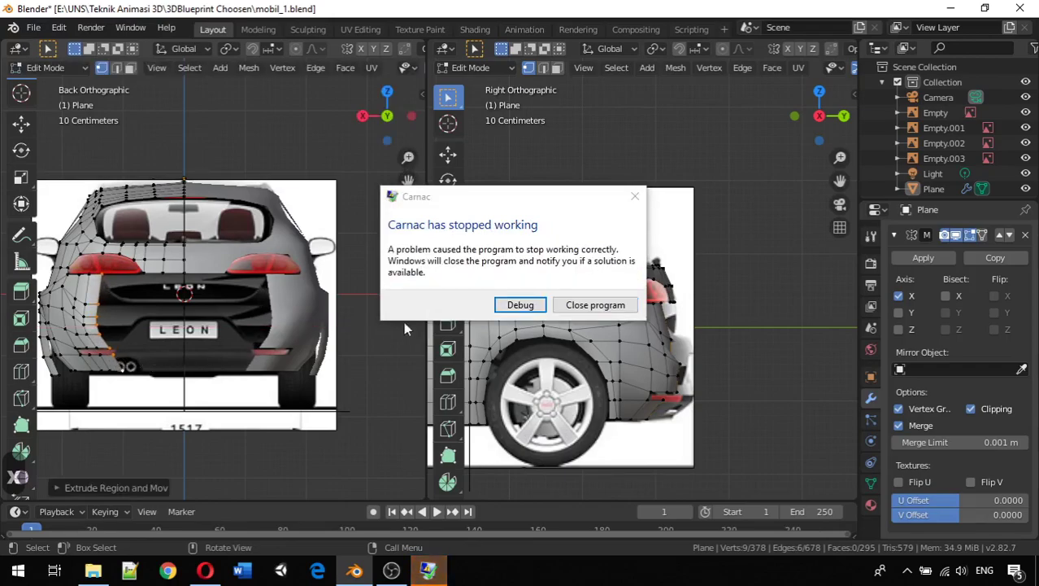
# Close the crashed Carnac program and launch Carnac again.
pyautogui.click(596, 304)
pyautogui.click(18, 570)
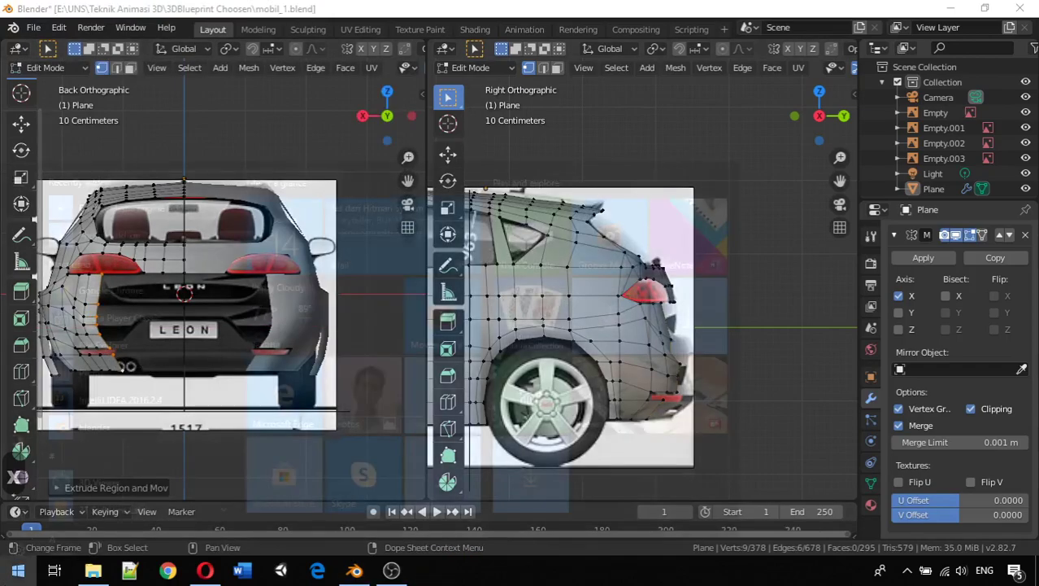
pyautogui.write('car')
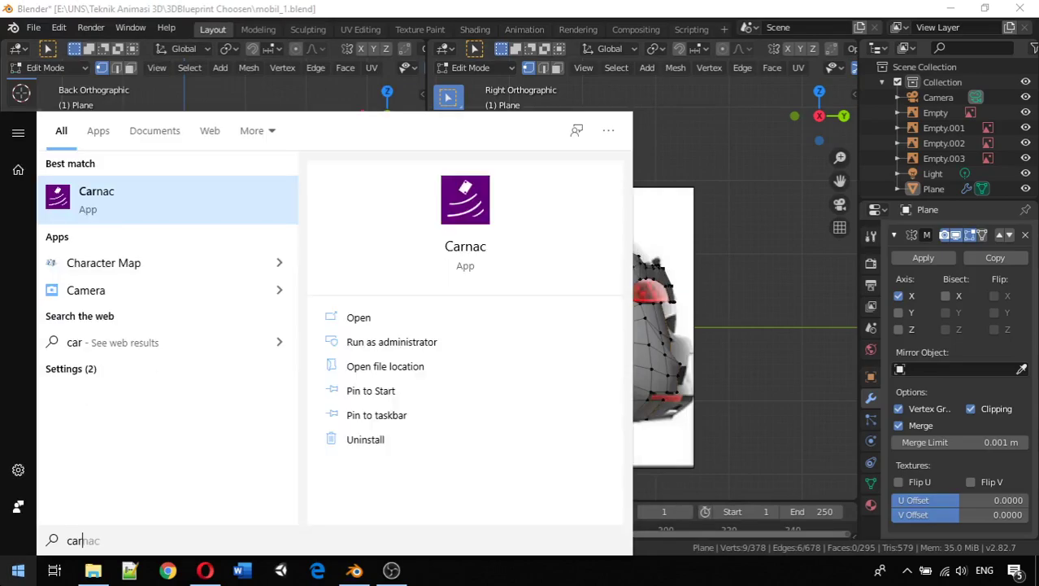
pyautogui.press('Return')
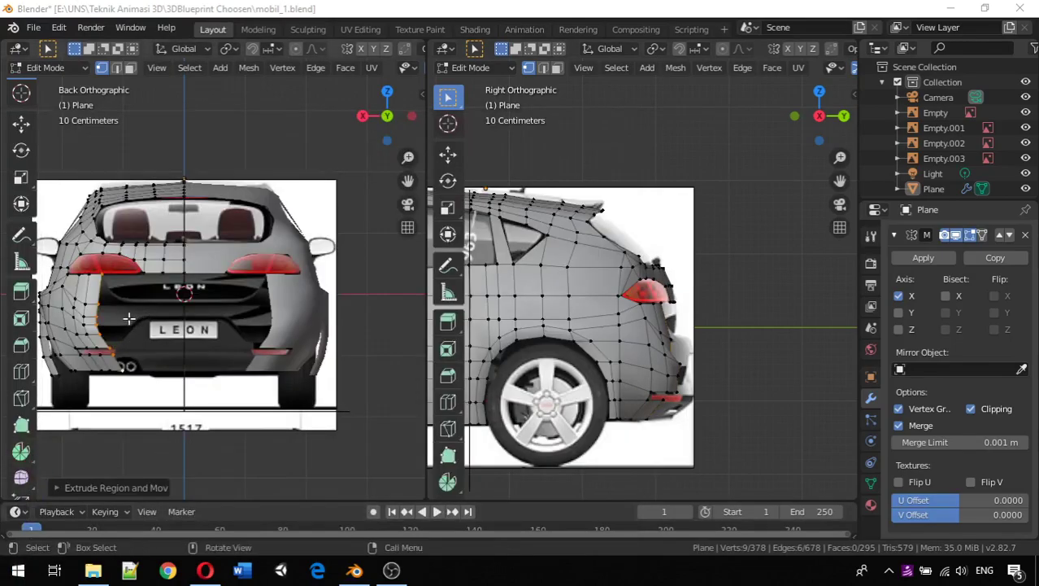
# Move two upper vertices of the new inner edge, just below the grille badge level, toward the car's centre along X.
pyautogui.click(102, 305)
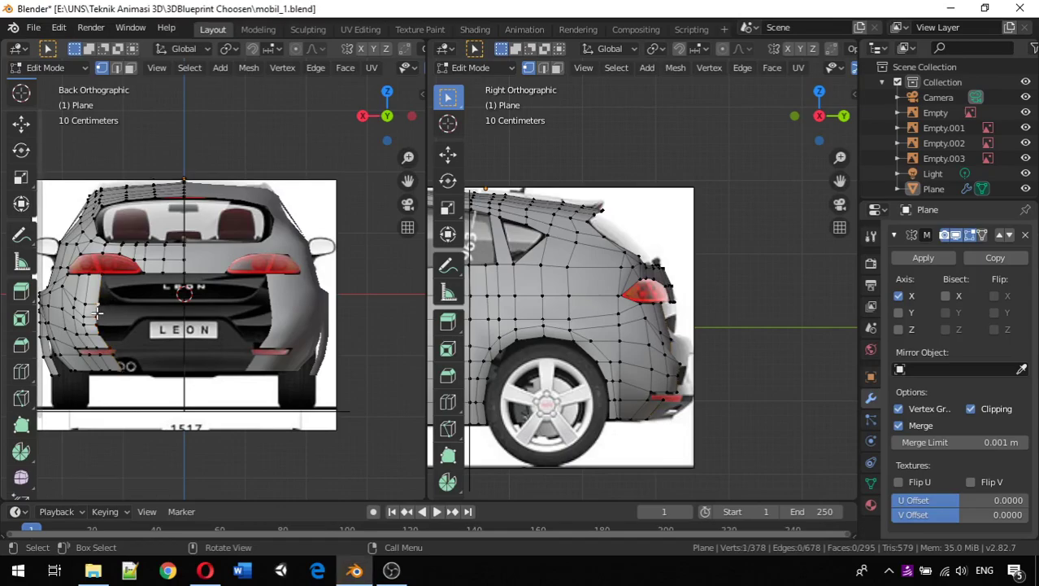
pyautogui.press('g')
pyautogui.press('x')
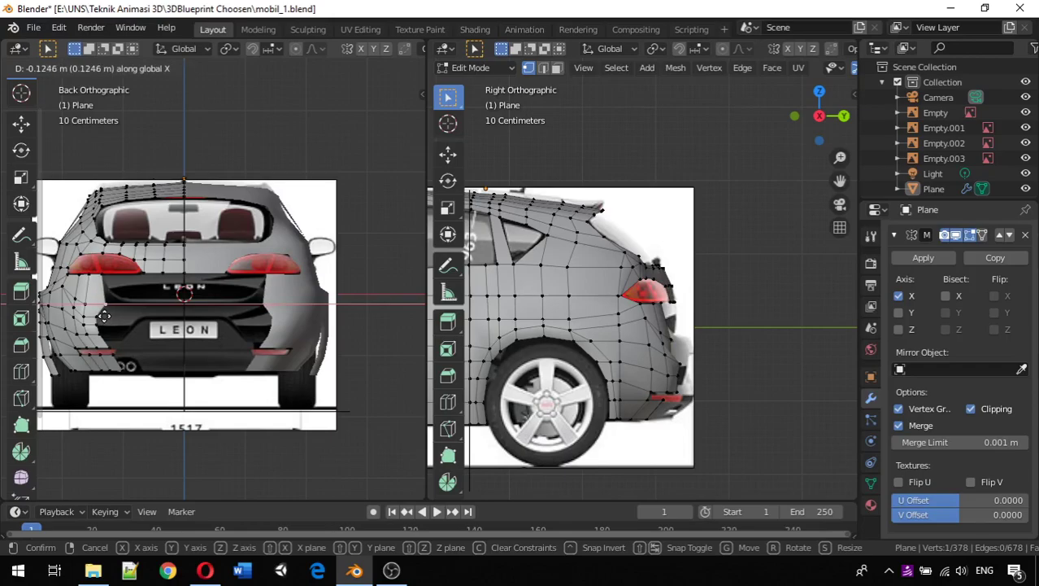
pyautogui.click(102, 316)
pyautogui.press('g')
pyautogui.press('x')
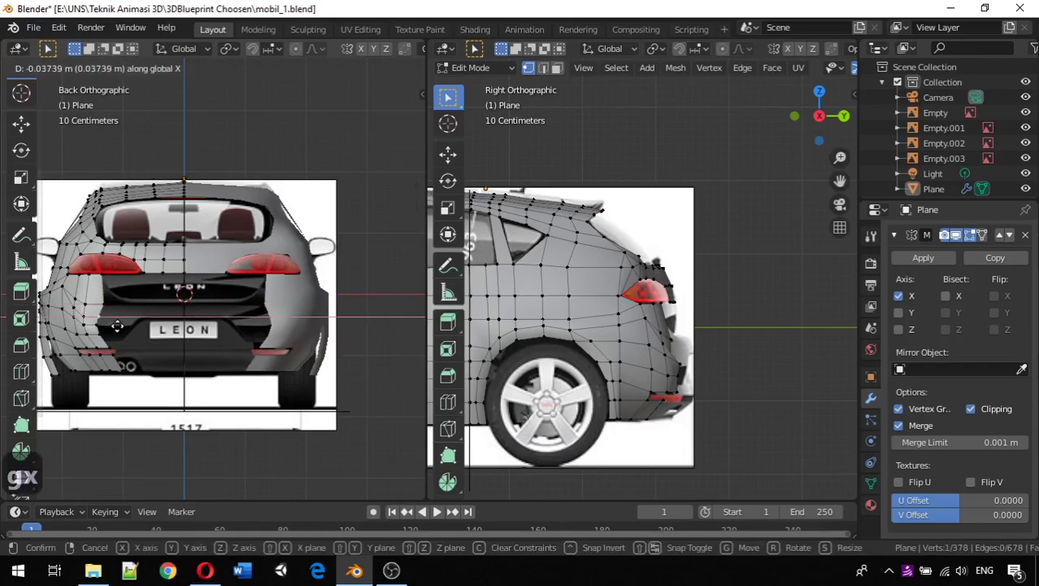
pyautogui.click(121, 325)
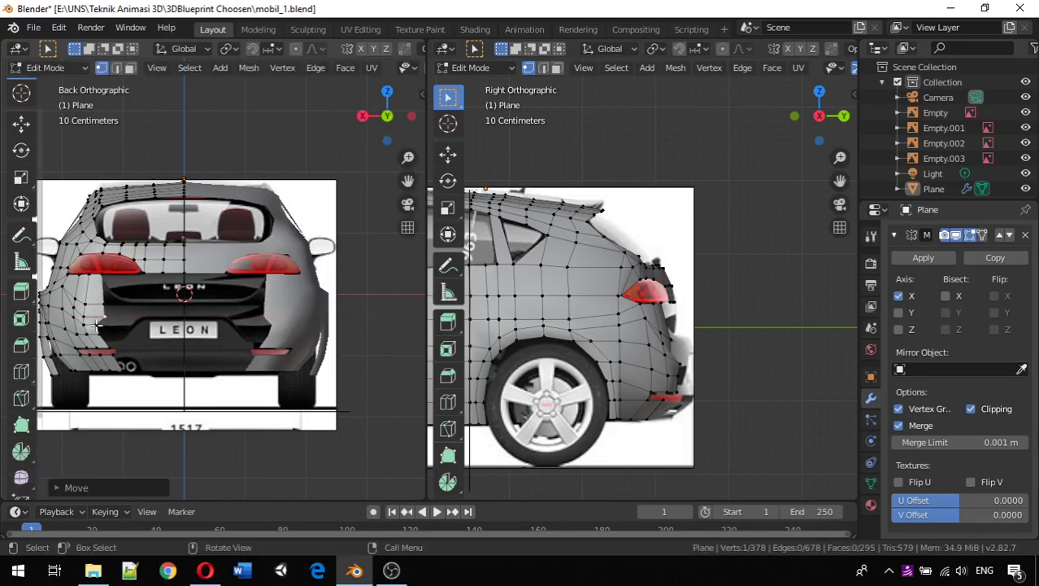
# Move the two inner-edge vertices level with the number plate toward the centre along X, the lower one by about 0.10 m.
pyautogui.press('g')
pyautogui.press('x')
pyautogui.click(121, 331)
pyautogui.press('g')
pyautogui.press('x')
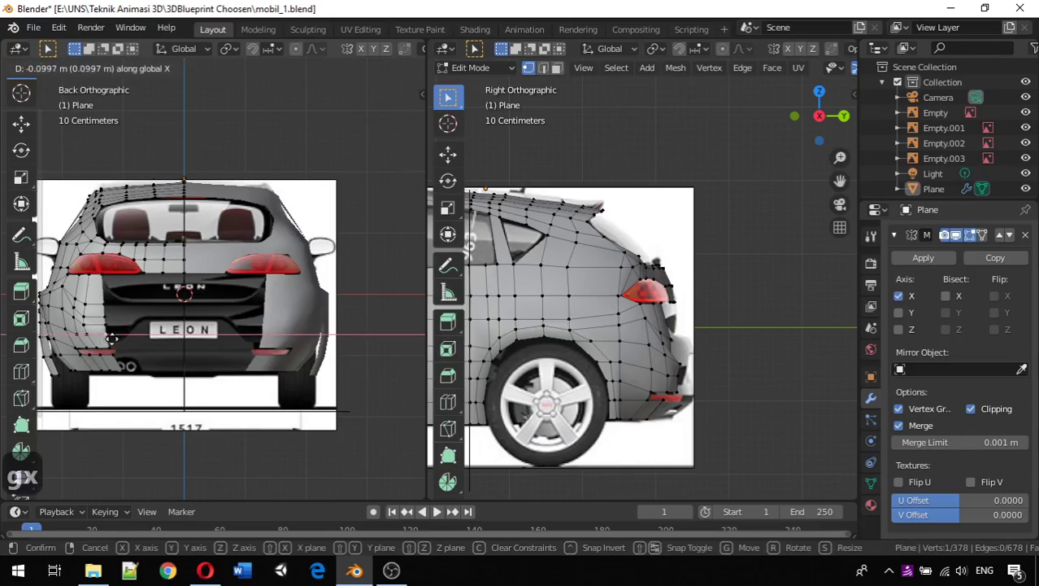
pyautogui.click(112, 336)
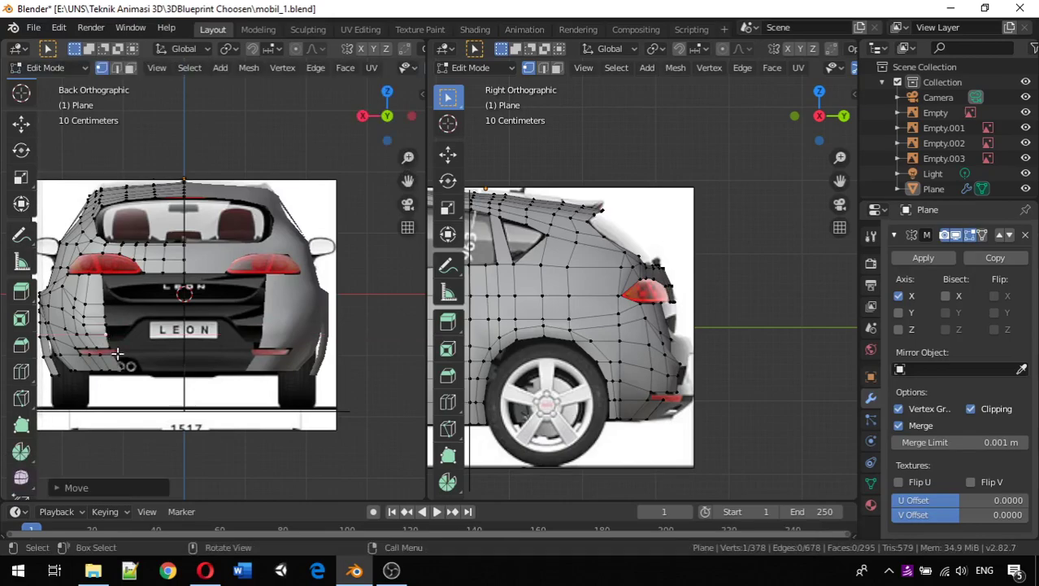
# Move the inner edge's bottom vertex outward along X by about 0.16 m and raise the vertex beside the exhaust about 0.17 m along Z.
pyautogui.press('g')
pyautogui.press('x')
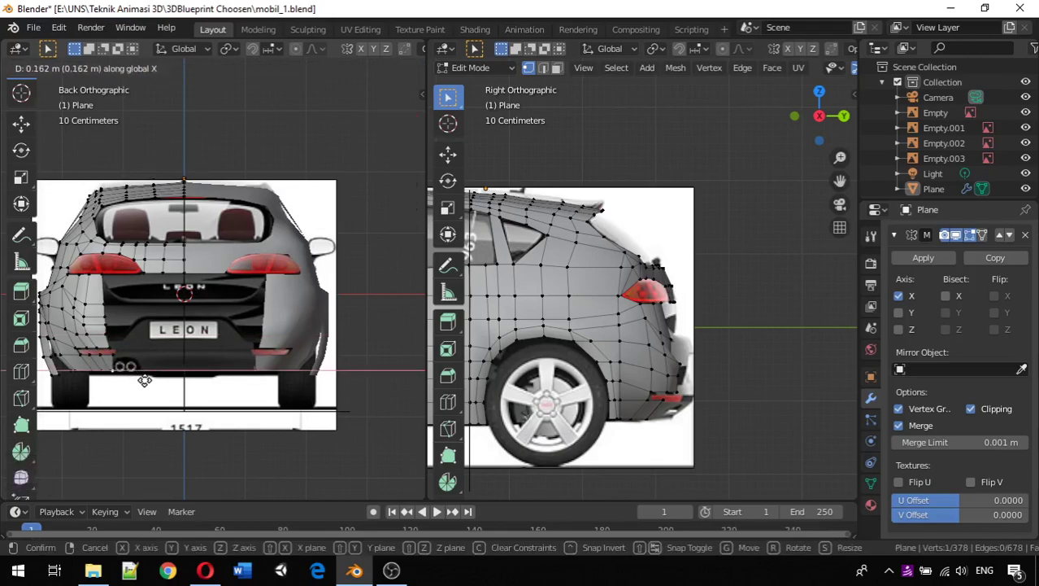
pyautogui.click(143, 381)
pyautogui.press('g')
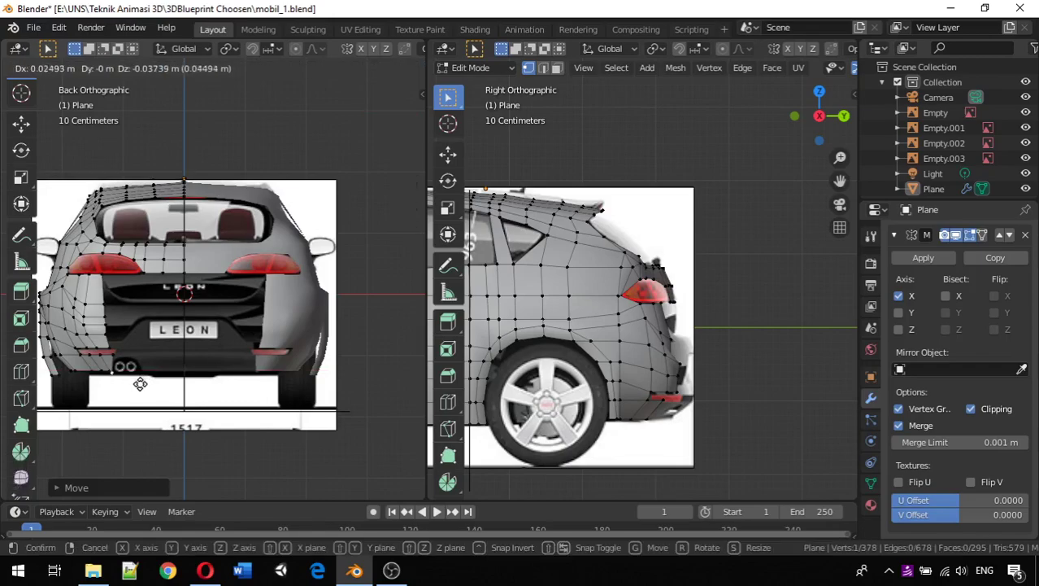
pyautogui.press('z')
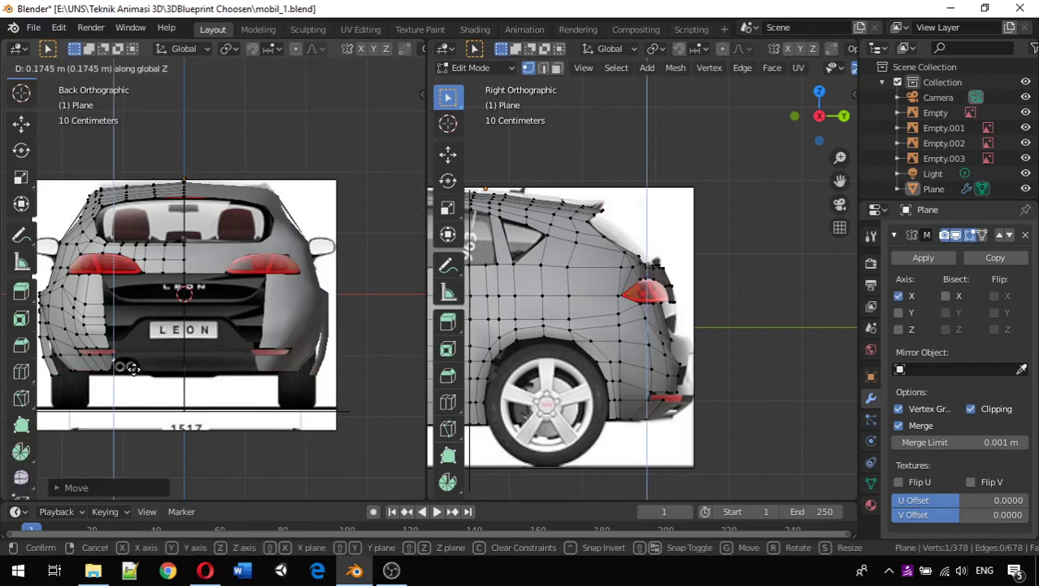
pyautogui.click(133, 368)
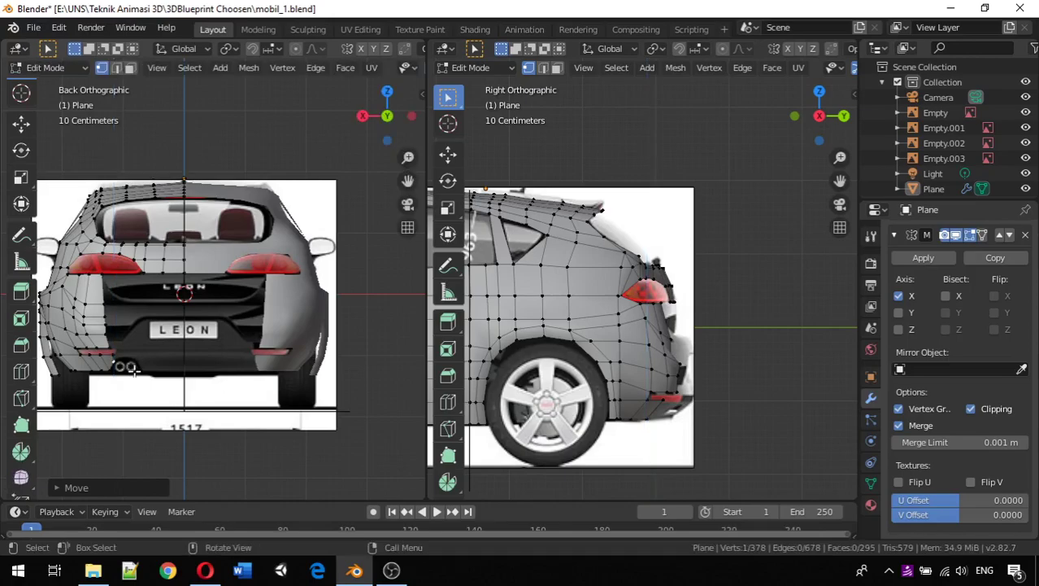
# Move the inner-edge vertex beside the bumper reflector outward along X by about 0.05 m.
pyautogui.press('g')
pyautogui.press('x')
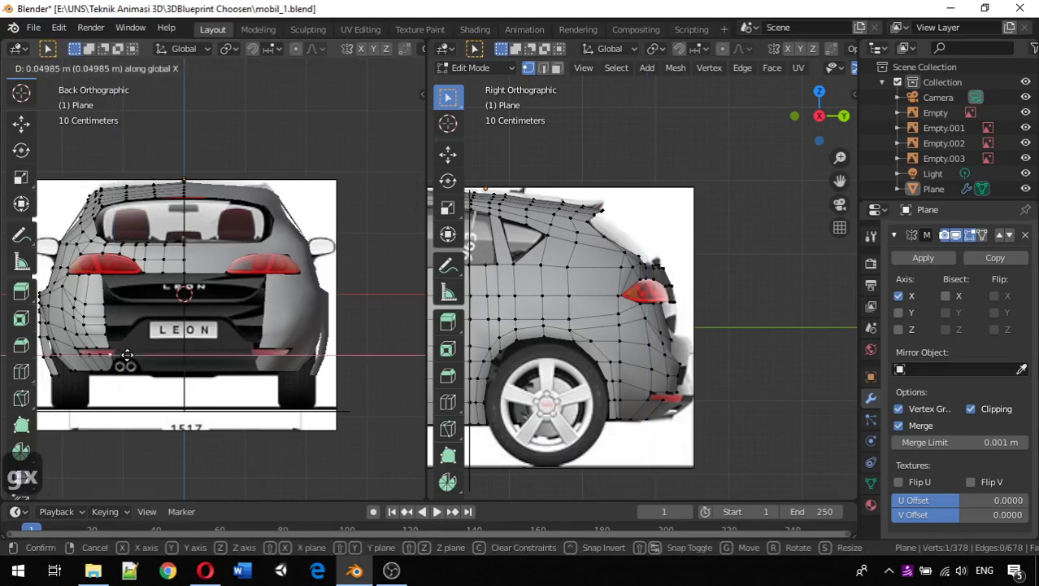
pyautogui.click(127, 355)
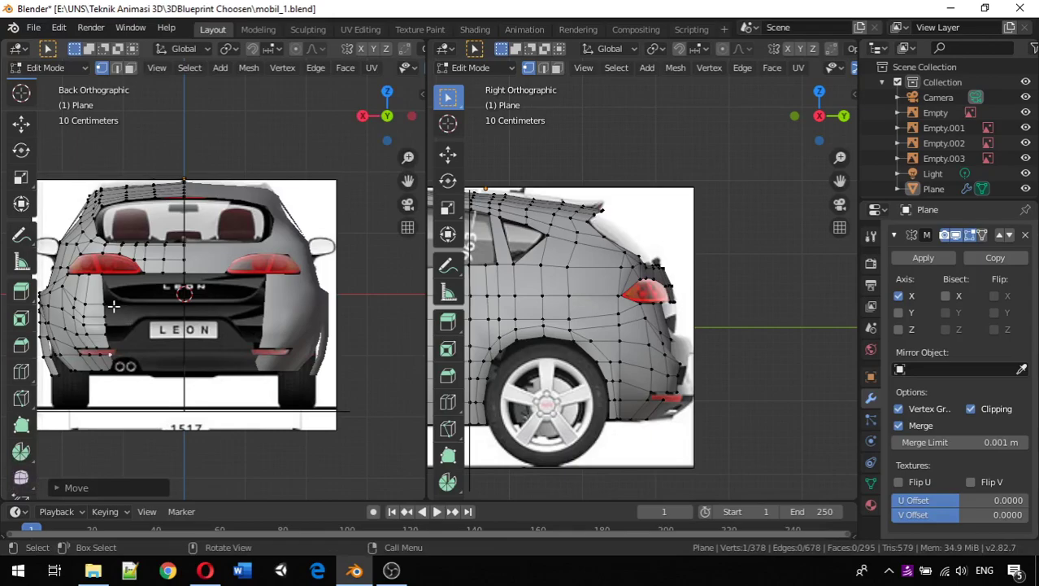
# Nudge three inner-edge vertices between the grille and the number plate slightly outward along X, the lower two by about 0.01 m each.
pyautogui.press('g')
pyautogui.press('x')
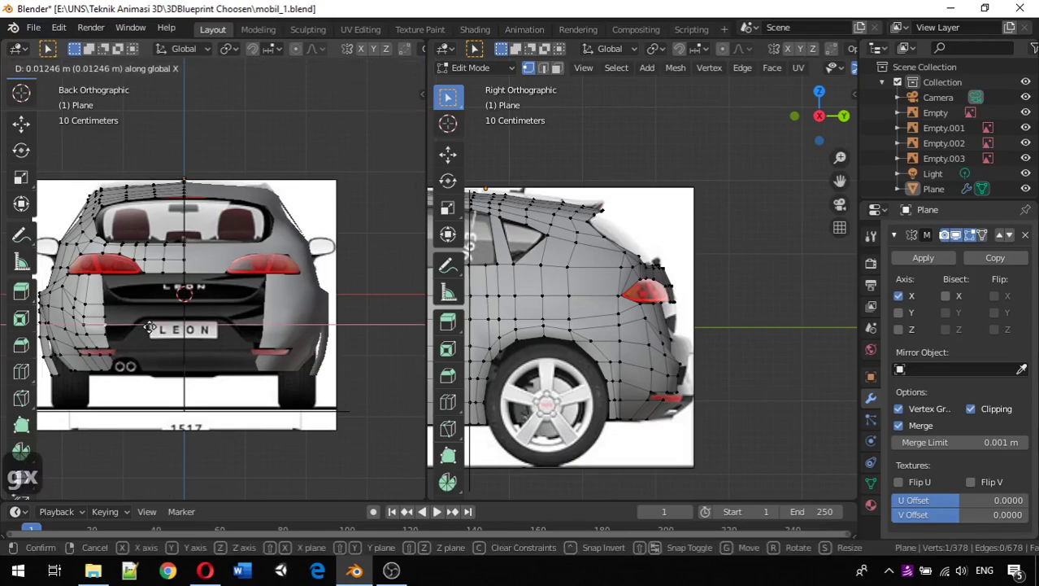
pyautogui.click(113, 317)
pyautogui.press('g')
pyautogui.press('x')
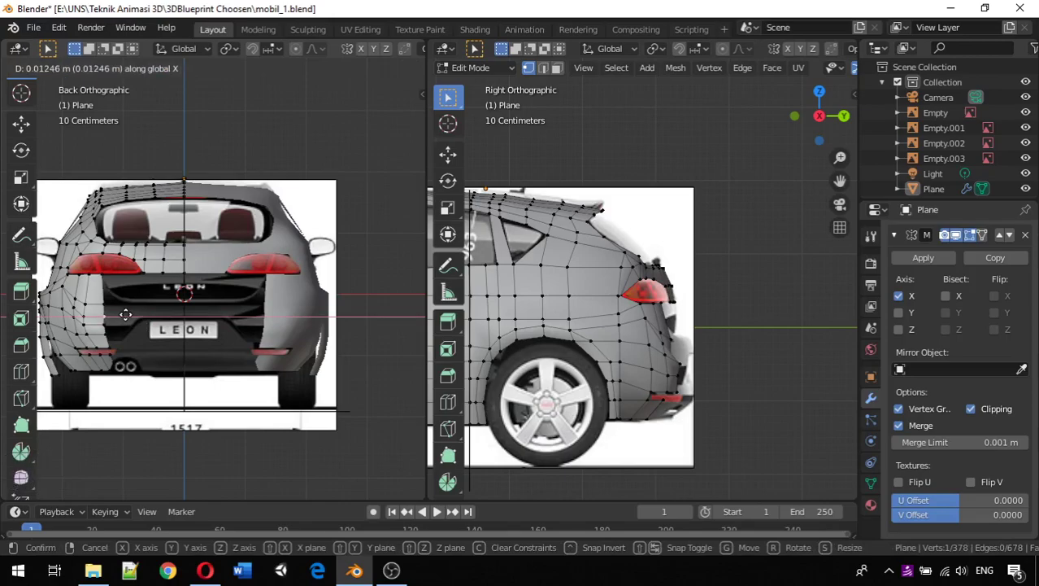
pyautogui.click(126, 314)
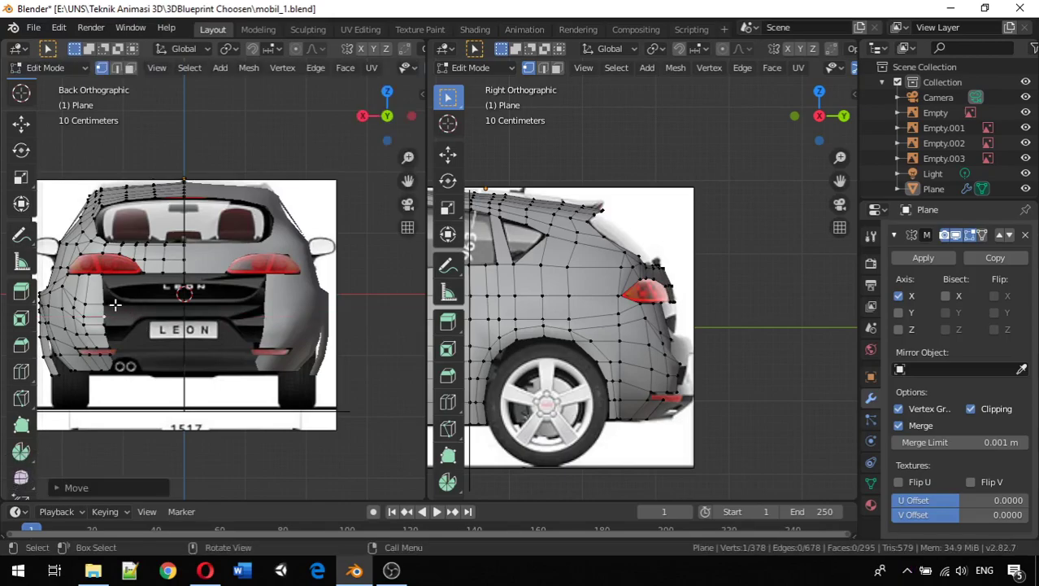
pyautogui.press('g')
pyautogui.press('x')
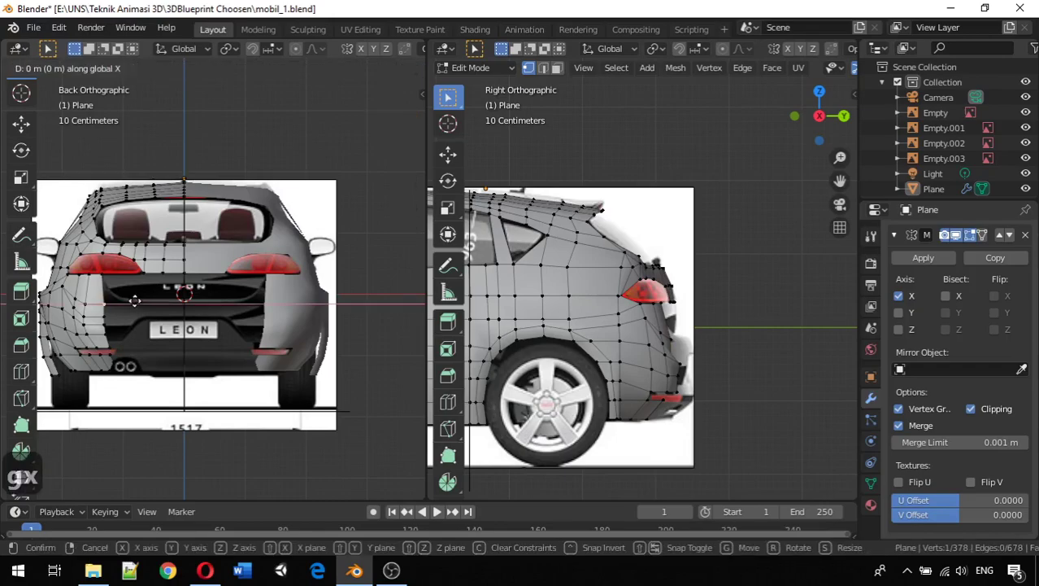
pyautogui.click(103, 310)
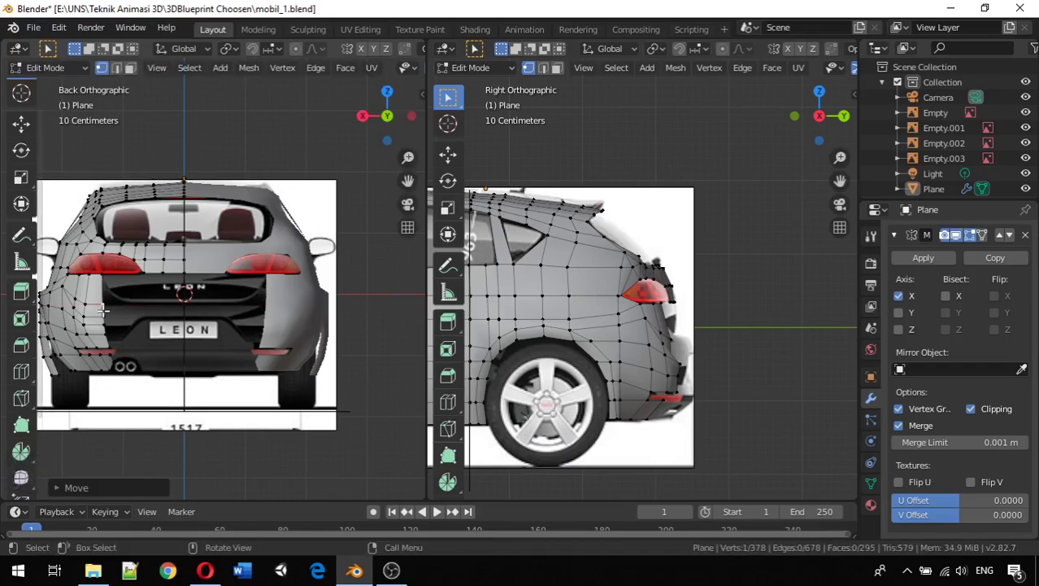
# Move the edge loop just outside the new inner edge, from taillight to reflector, forward along Y by about 0.04 m.
pyautogui.keyDown('alt'); pyautogui.click(103, 310); pyautogui.keyUp('alt')
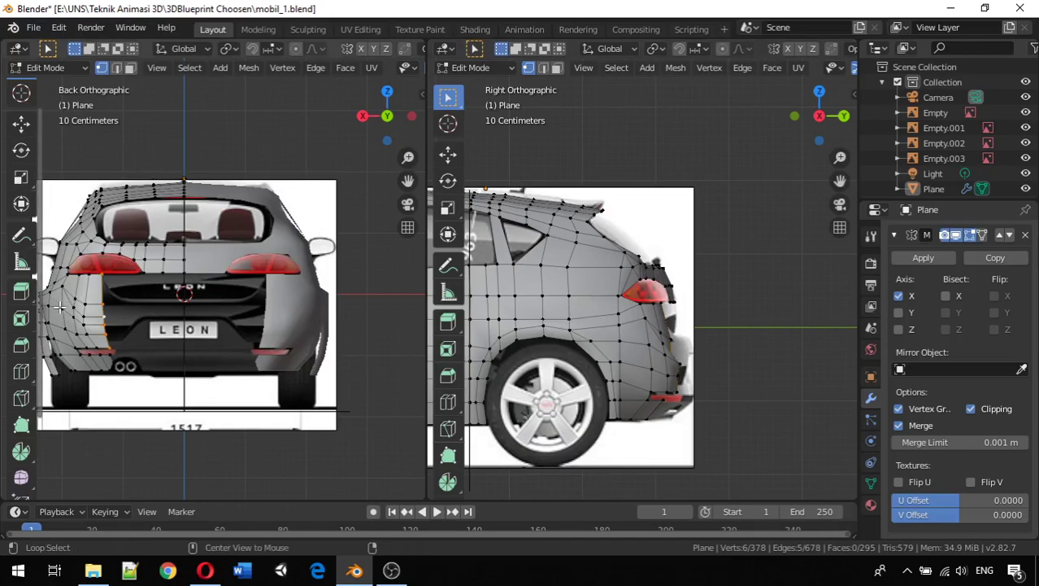
pyautogui.keyDown('alt'); pyautogui.click(87, 287); pyautogui.keyUp('alt')
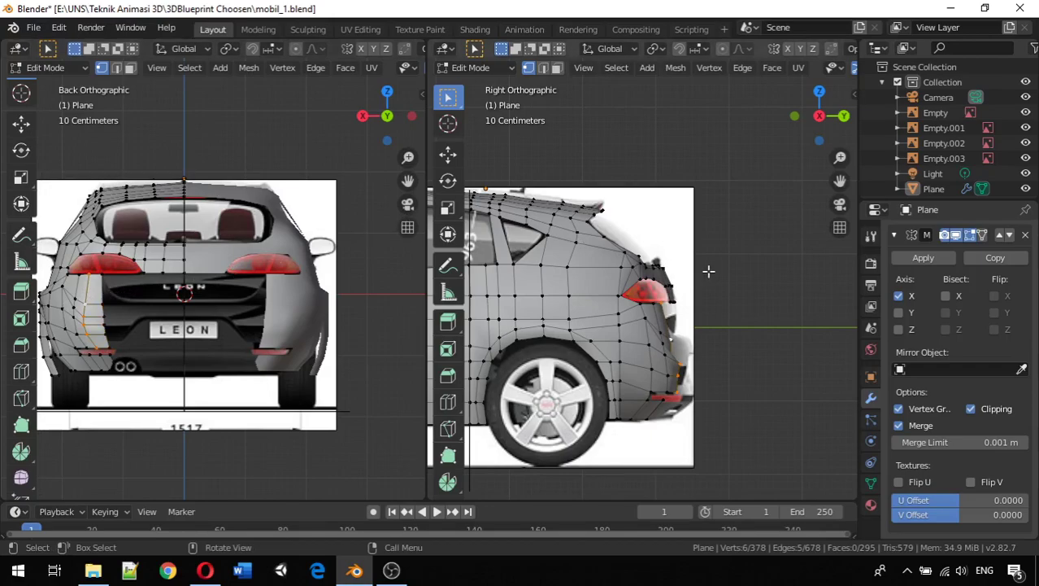
pyautogui.press('g')
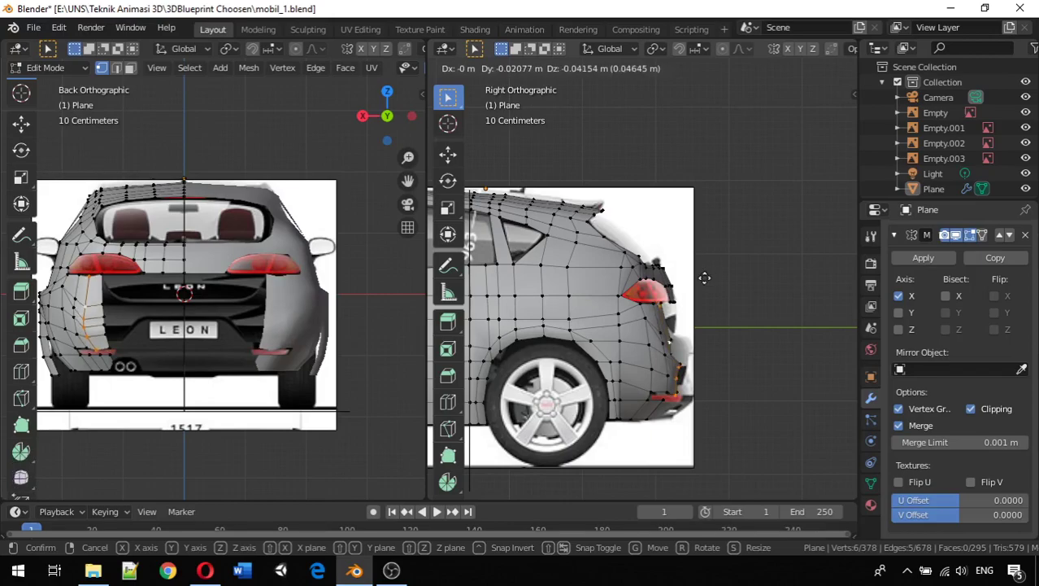
pyautogui.press('y')
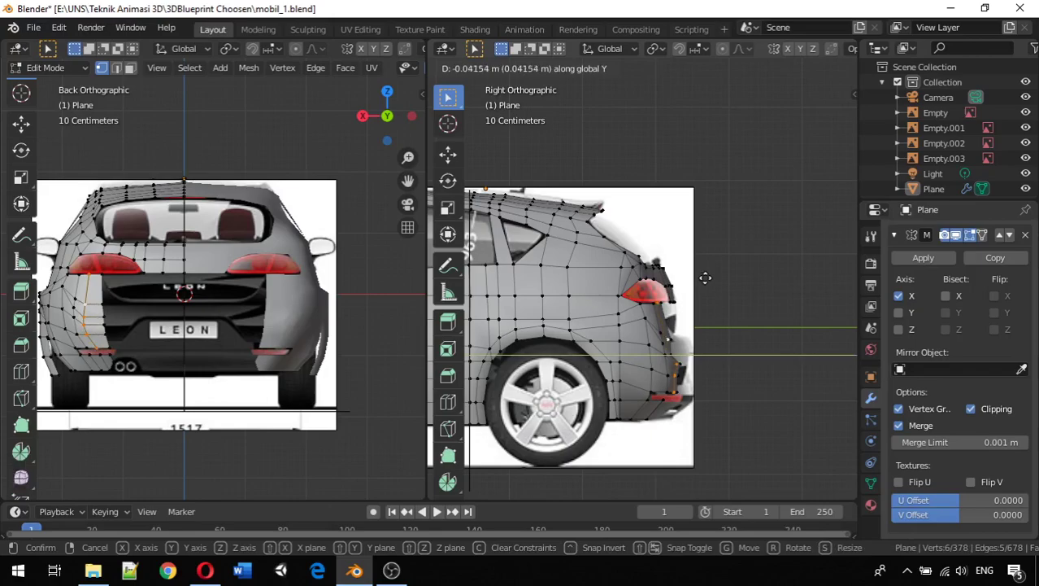
pyautogui.click(705, 278)
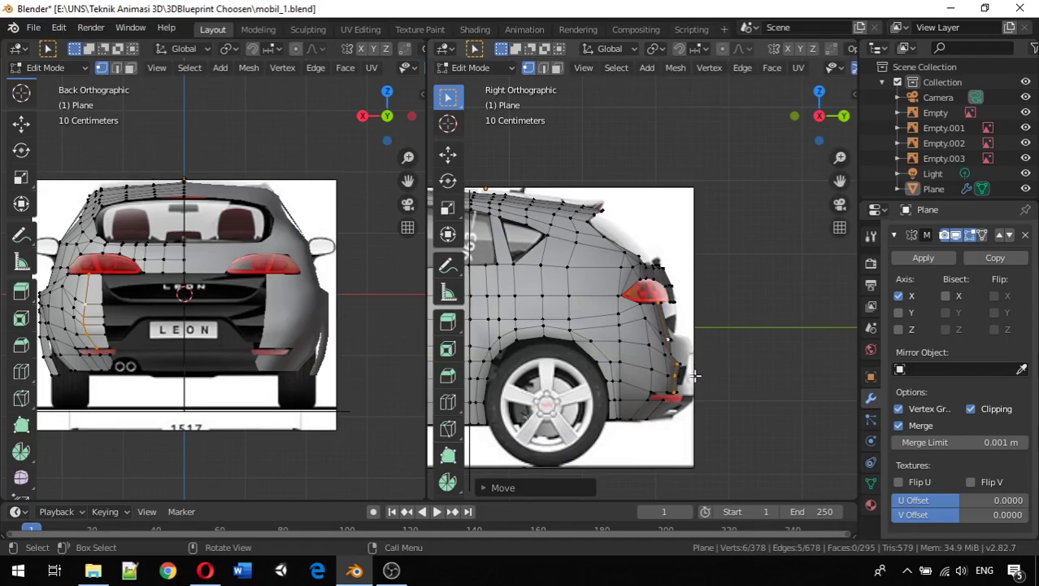
pyautogui.keyDown('alt'); pyautogui.click(103, 286); pyautogui.keyUp('alt')
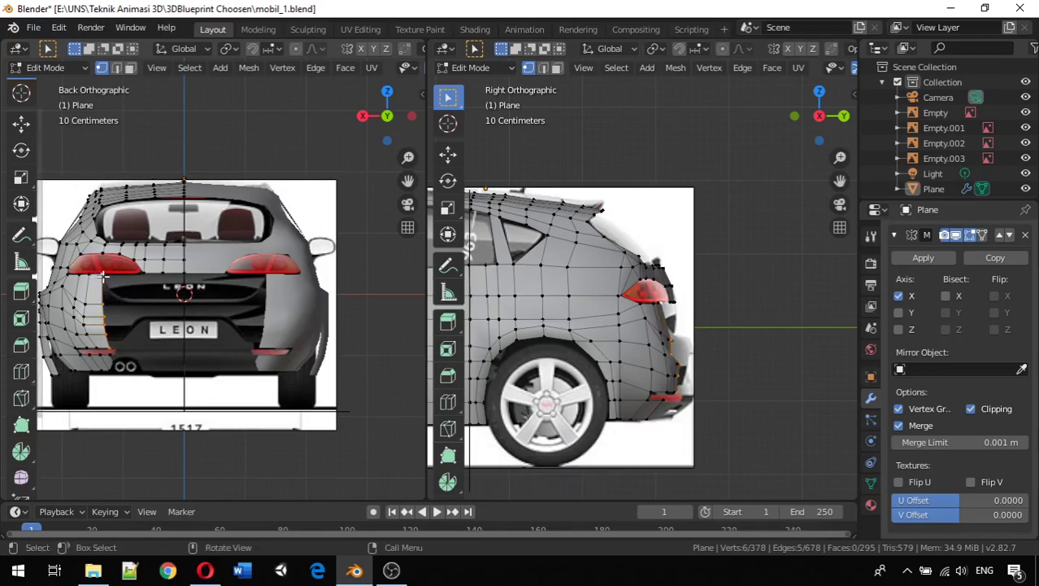
pyautogui.click(661, 301)
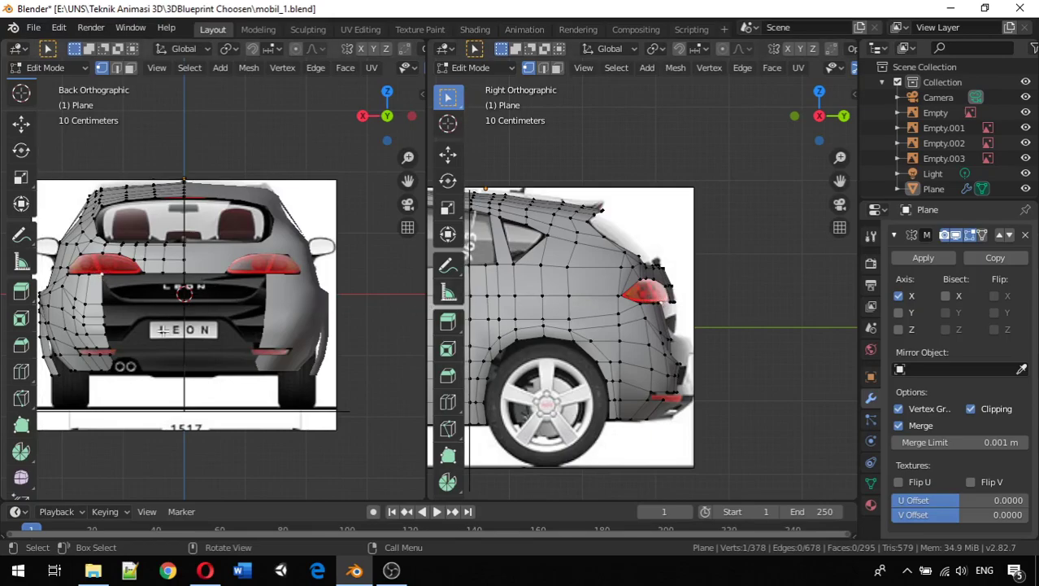
pyautogui.click(102, 307)
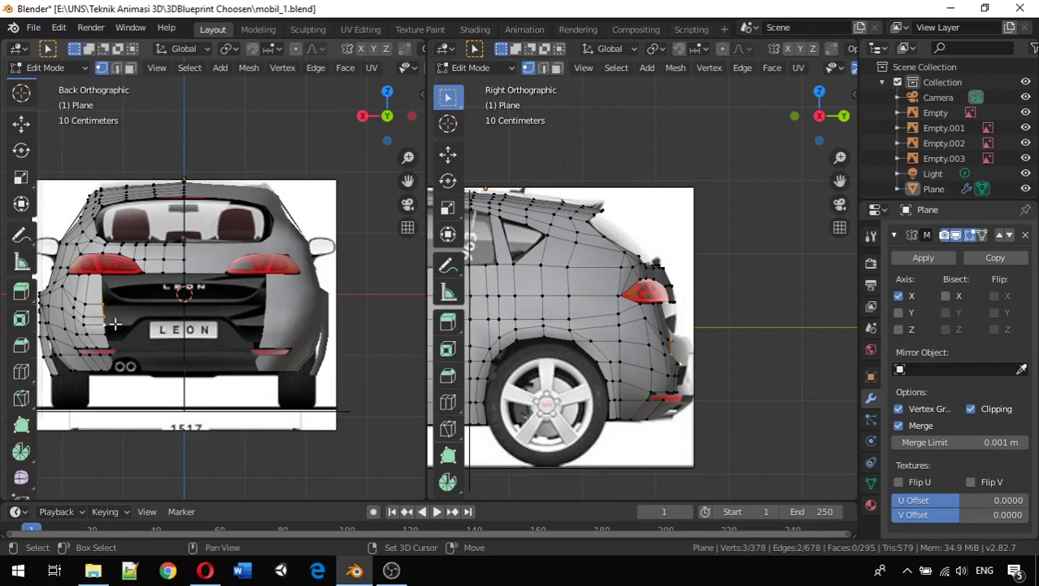
pyautogui.keyDown('shift'); pyautogui.click(108, 347); pyautogui.keyUp('shift')
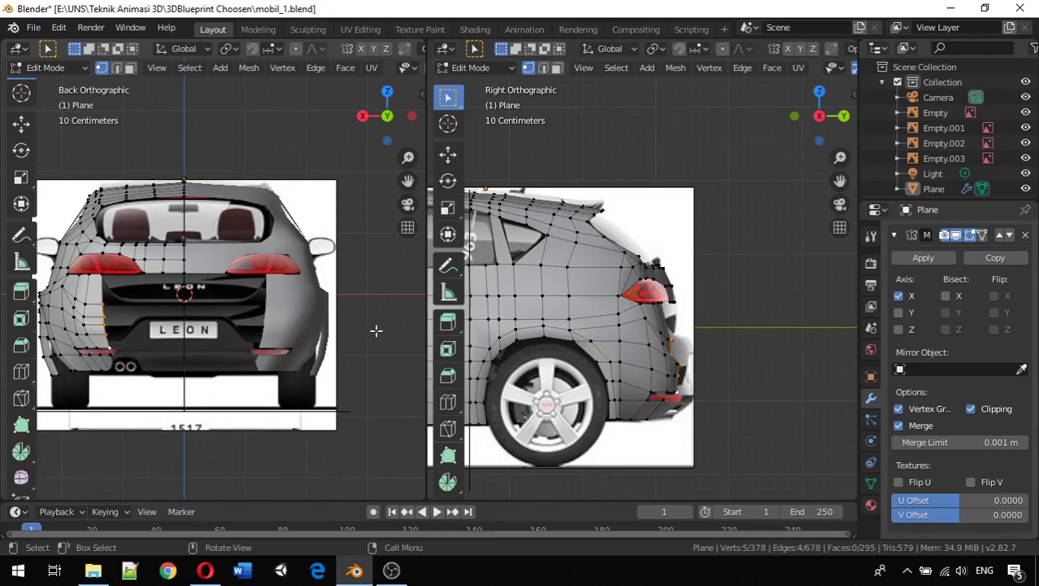
pyautogui.press('h')
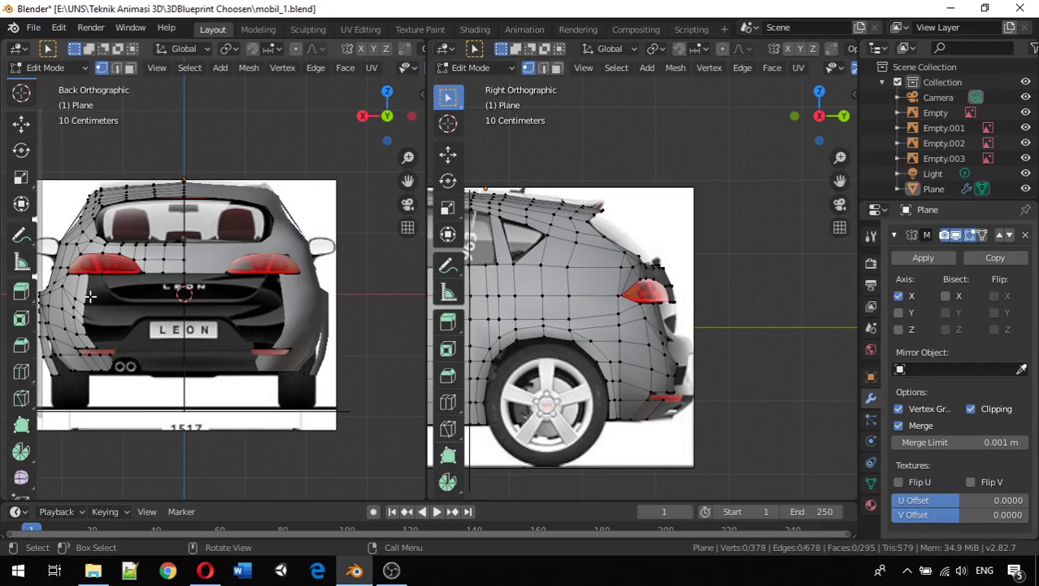
pyautogui.hotkey('ctrl', 'z')
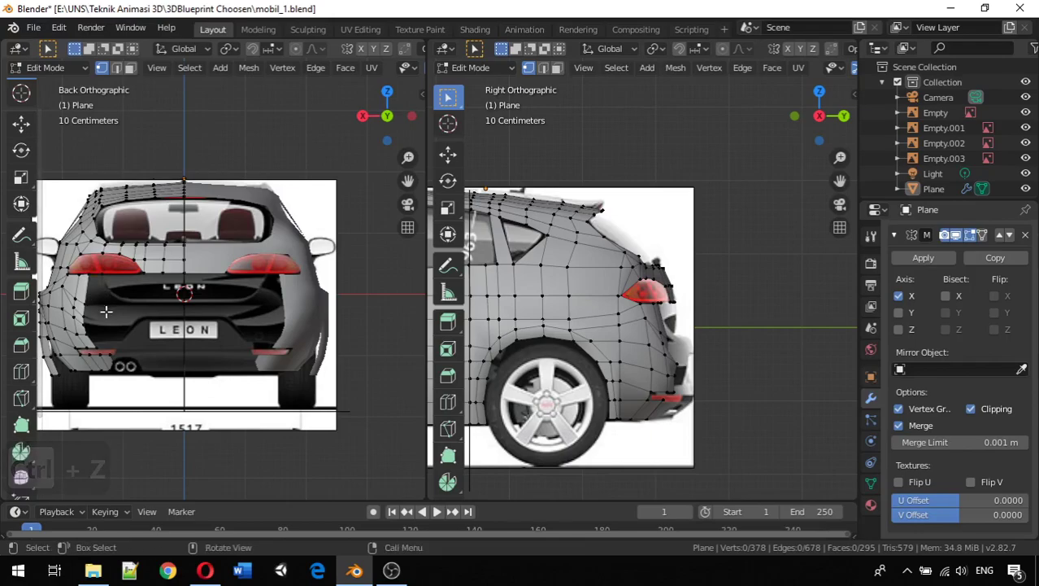
pyautogui.hotkey('ctrl', 'z')
# Select five vertices along the side panel's inner edge, from beside the grille down past the number plate.
pyautogui.click(100, 311)
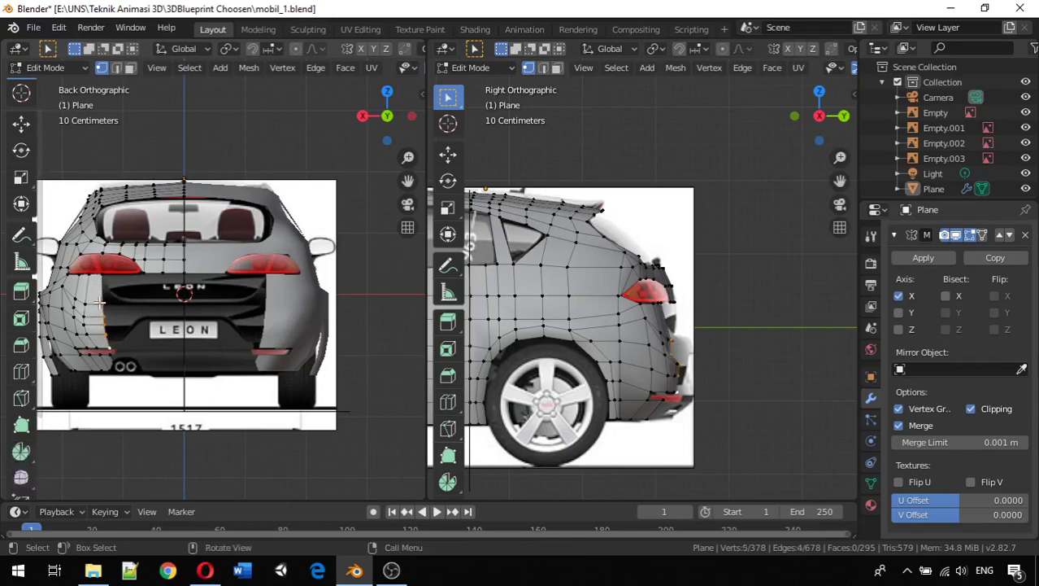
pyautogui.keyDown('shift'); pyautogui.click(105, 323); pyautogui.keyUp('shift')
pyautogui.keyDown('shift'); pyautogui.click(110, 332); pyautogui.keyUp('shift')
pyautogui.keyDown('shift'); pyautogui.click(113, 341); pyautogui.keyUp('shift')
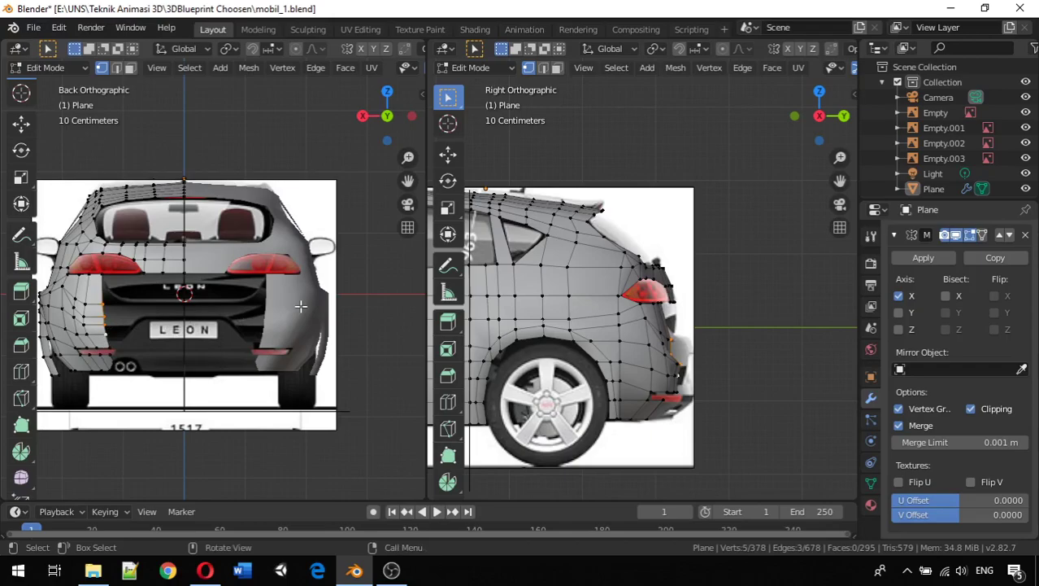
pyautogui.press('g')
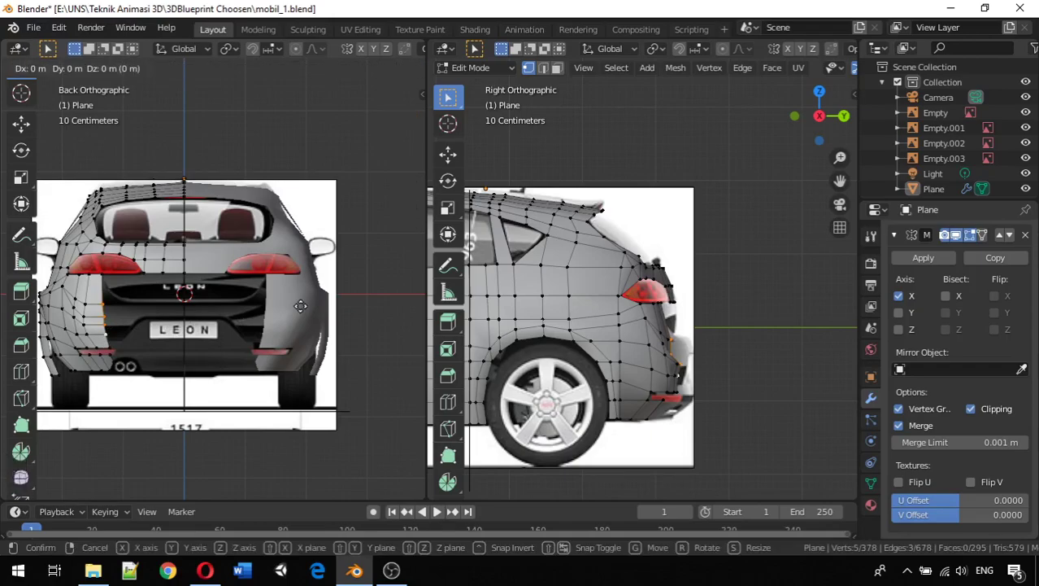
pyautogui.press('y')
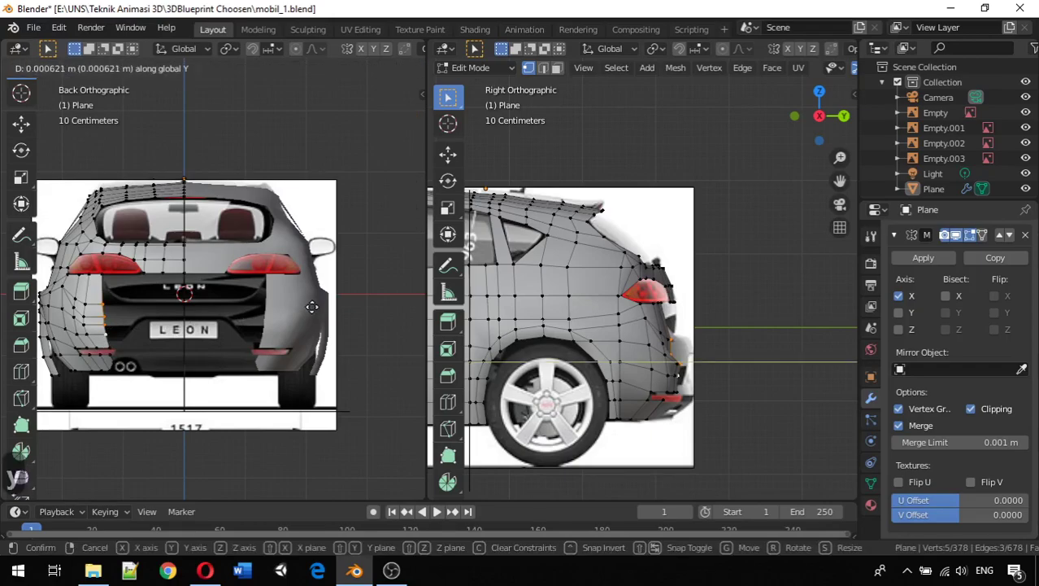
pyautogui.click(312, 306)
pyautogui.hotkey('ctrl', 'z')
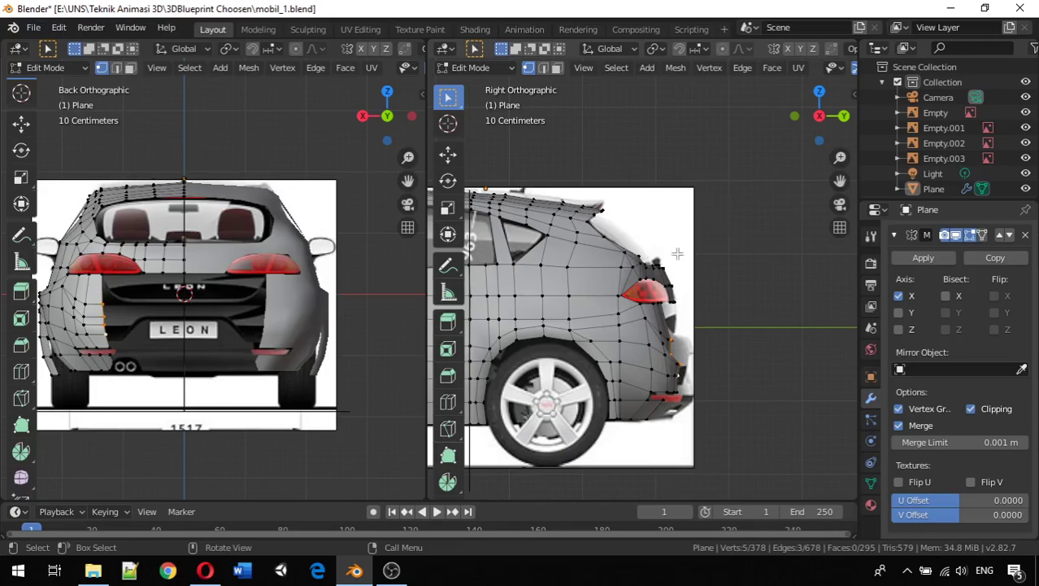
# Move the five selected inner-edge vertices rearward along Y by about 0.03 m.
pyautogui.press('g')
pyautogui.press('y')
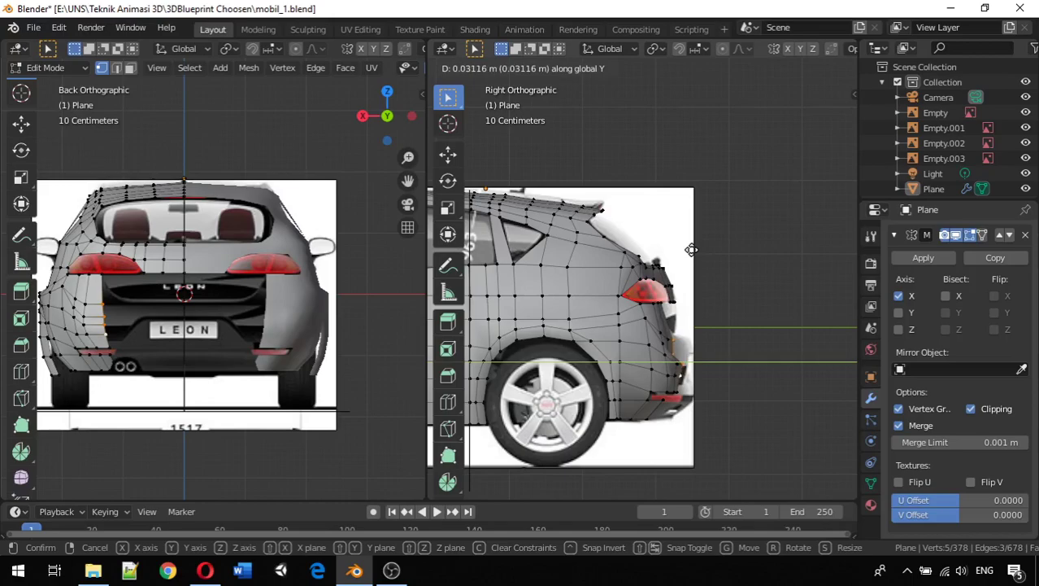
pyautogui.click(690, 249)
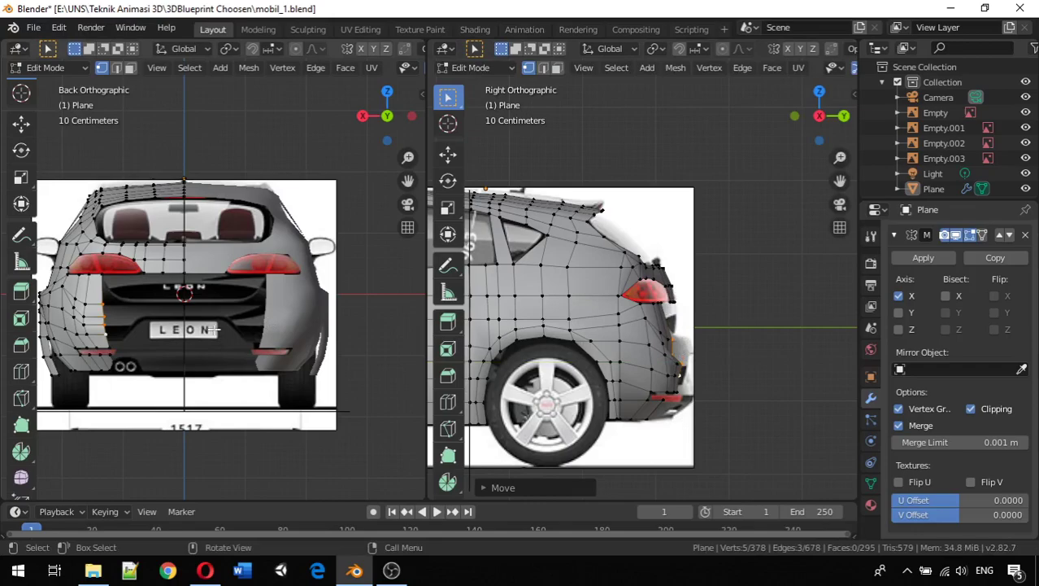
# Move the single inner-edge vertex just above number-plate height rearward along Y by about 0.06 m.
pyautogui.click(678, 356)
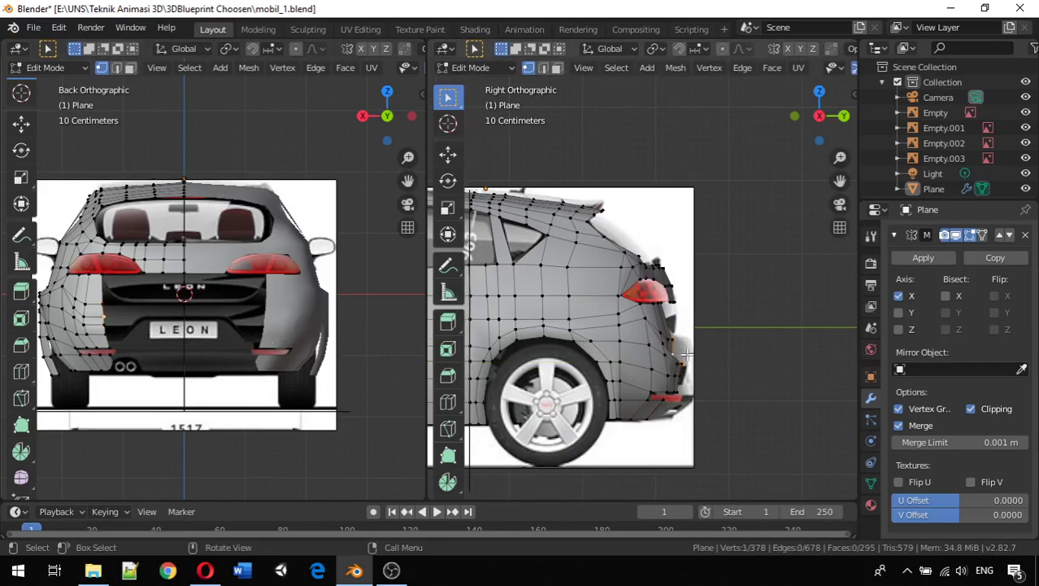
pyautogui.press('g')
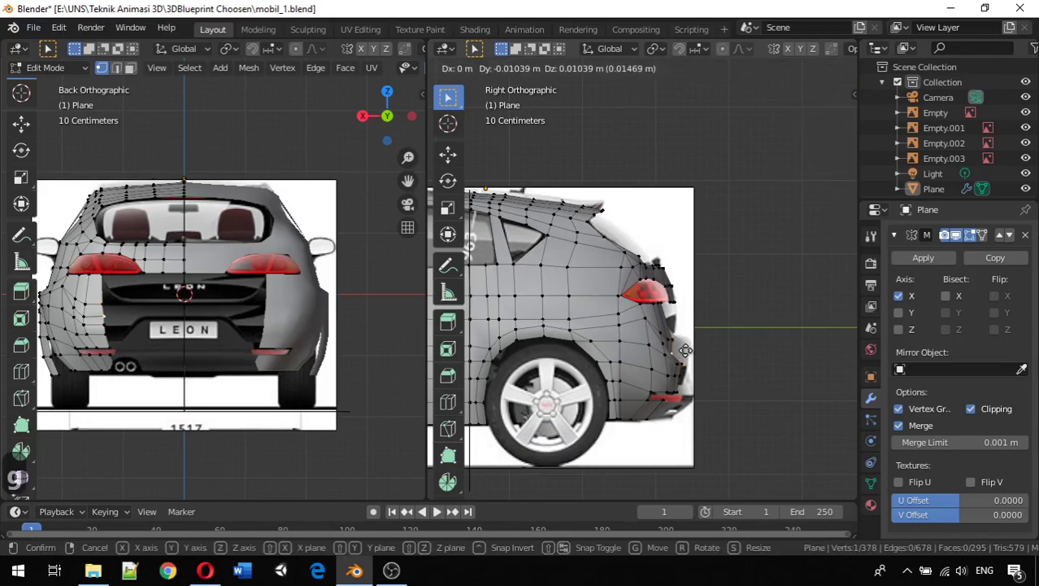
pyautogui.press('y')
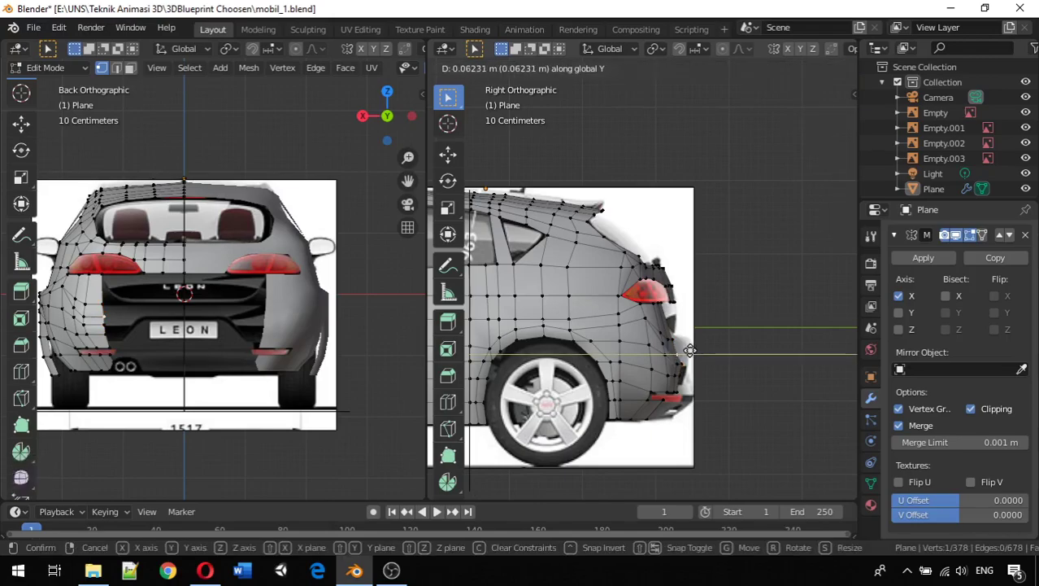
pyautogui.click(687, 356)
# Move the neighbouring vertex in the loop just outside the inner edge rearward along Y by about 0.03 m.
pyautogui.moveTo(683, 363)
pyautogui.mouseDown(button='middle')
pyautogui.moveTo(615, 346)
pyautogui.moveTo(574, 352)
pyautogui.moveTo(618, 344)
pyautogui.moveTo(618, 357)
pyautogui.moveTo(582, 369)
pyautogui.moveTo(671, 360)
pyautogui.mouseUp(button='middle')
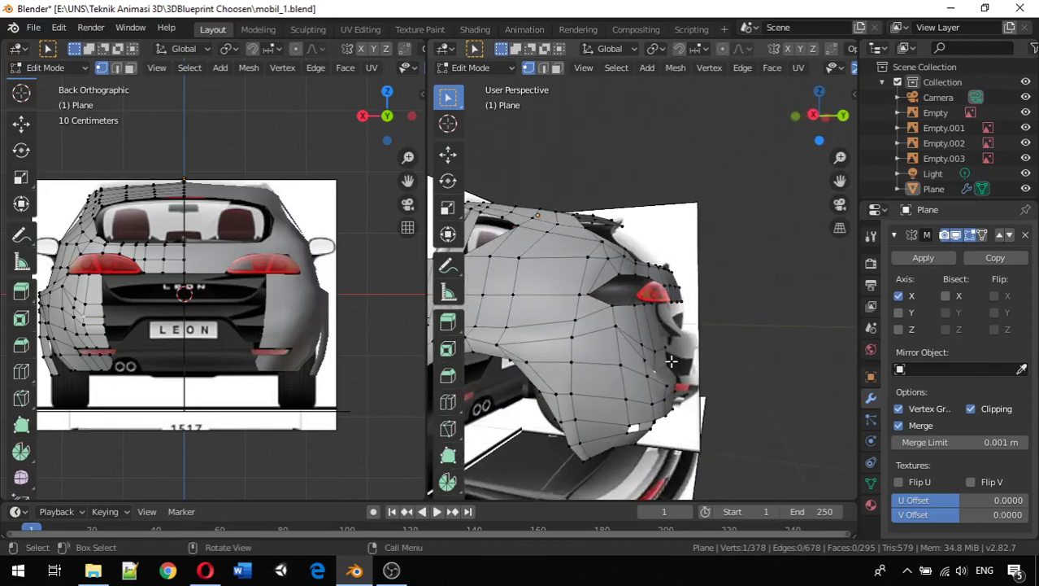
pyautogui.press('KP_3')
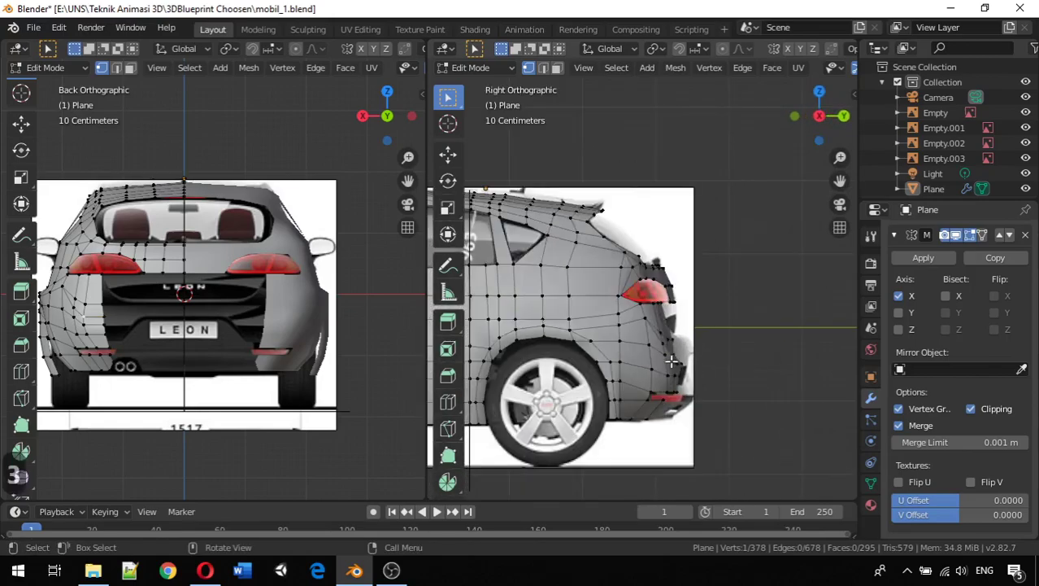
pyautogui.press('g')
pyautogui.press('y')
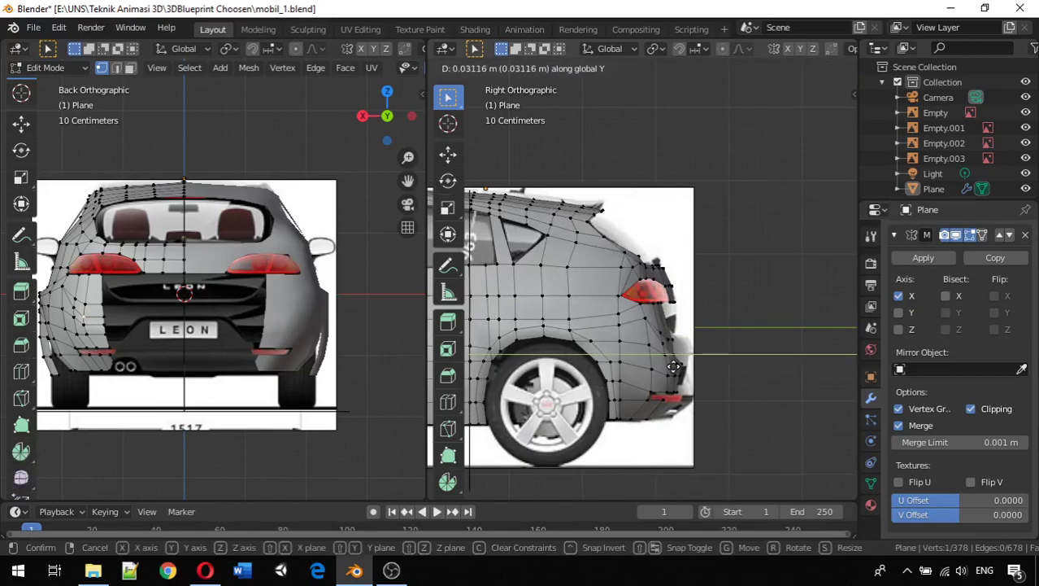
pyautogui.click(669, 371)
# Cut an edge with the Knife between the vertex just moved and its neighbour one column further outward.
pyautogui.moveTo(668, 370); pyautogui.dragTo(599, 376, button='middle')
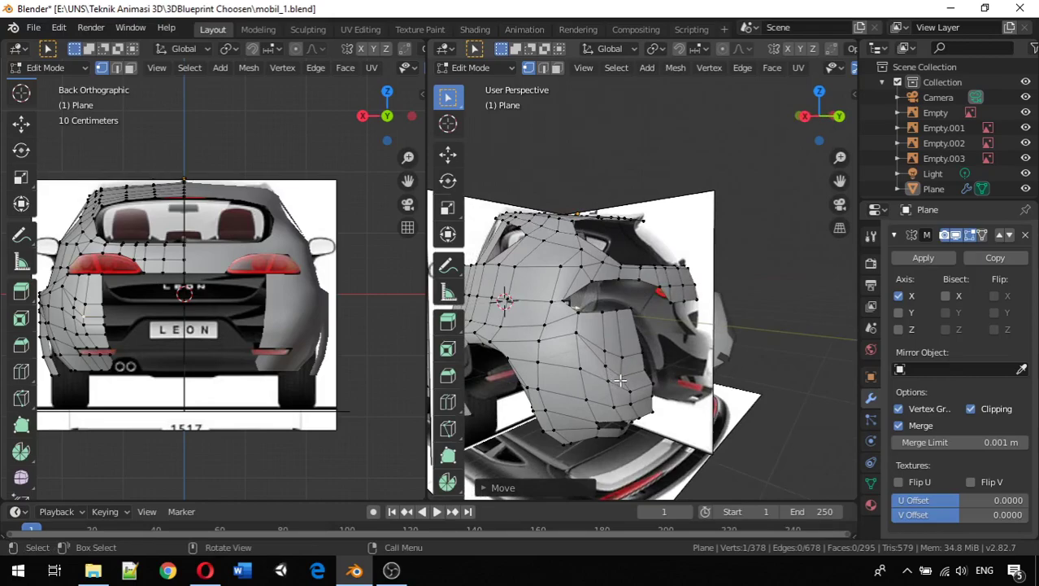
pyautogui.press('k')
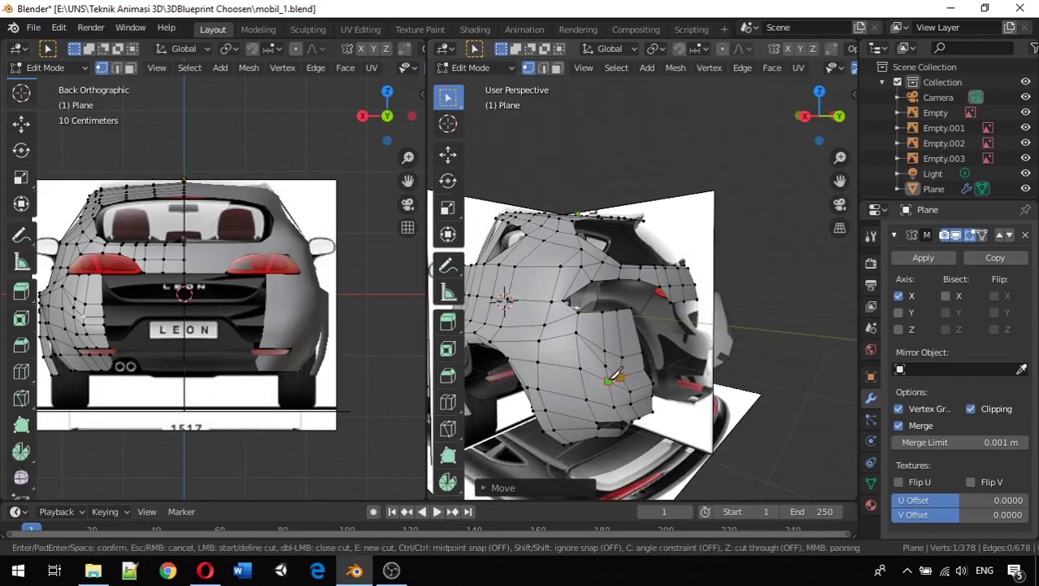
pyautogui.click(609, 379)
pyautogui.press('Return')
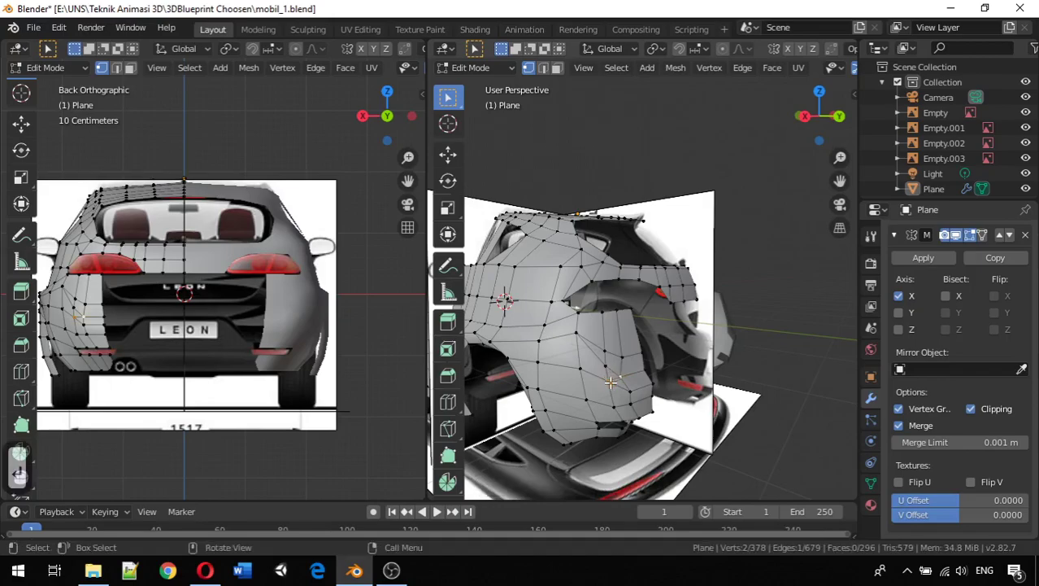
# Move the inner end vertex of the new knife edge rearward along Y by about 0.02 m.
pyautogui.moveTo(614, 376)
pyautogui.mouseDown(button='middle')
pyautogui.moveTo(693, 372)
pyautogui.moveTo(619, 369)
pyautogui.mouseUp(button='middle')
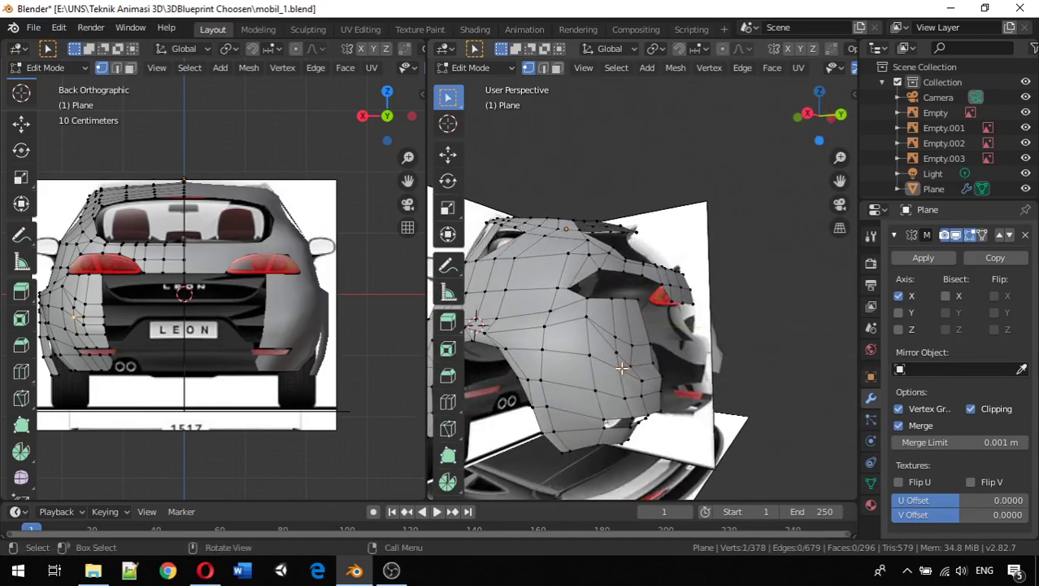
pyautogui.press('KP_3')
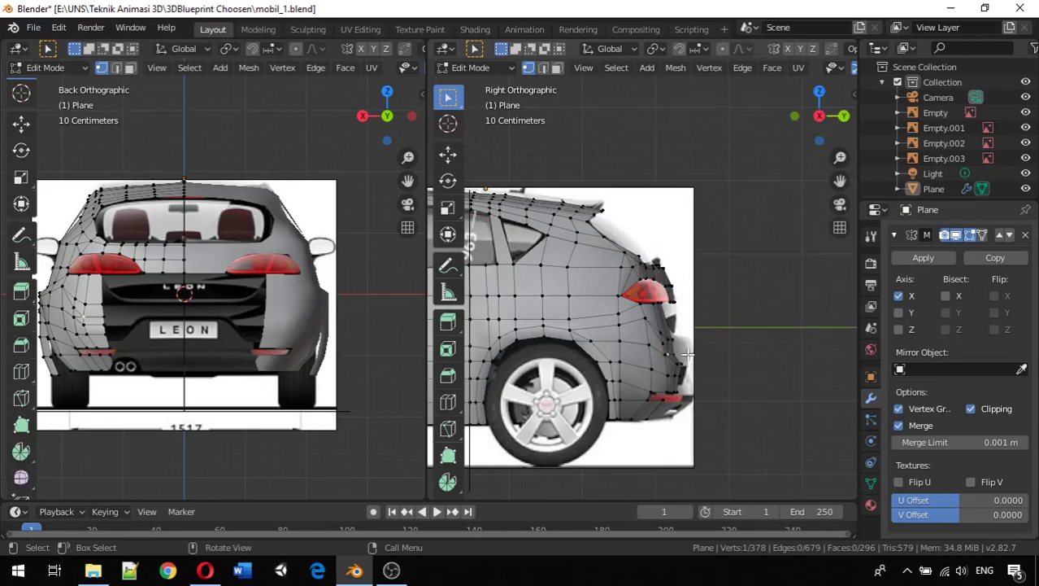
pyautogui.press('g')
pyautogui.press('y')
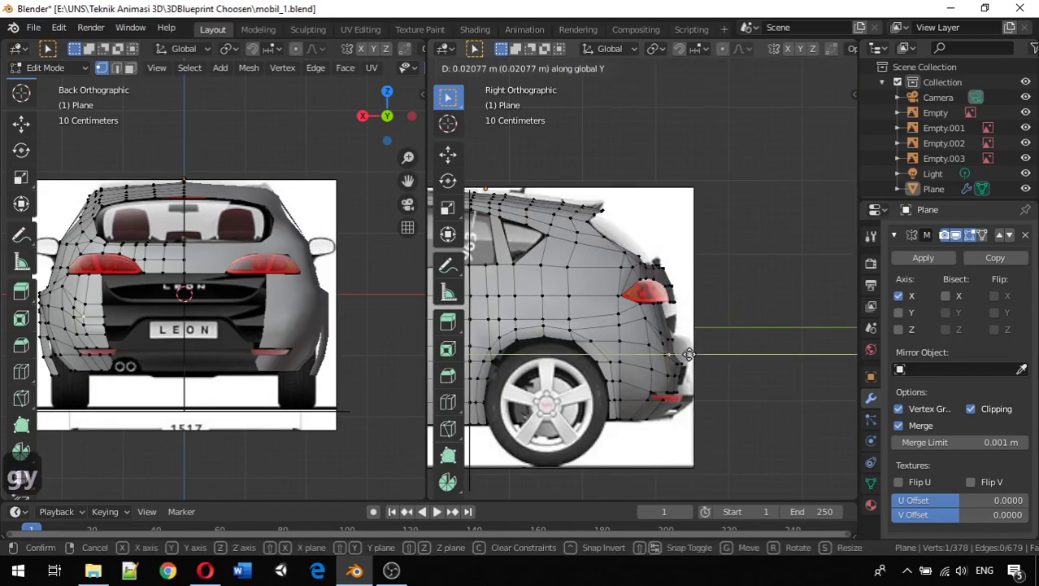
pyautogui.click(690, 354)
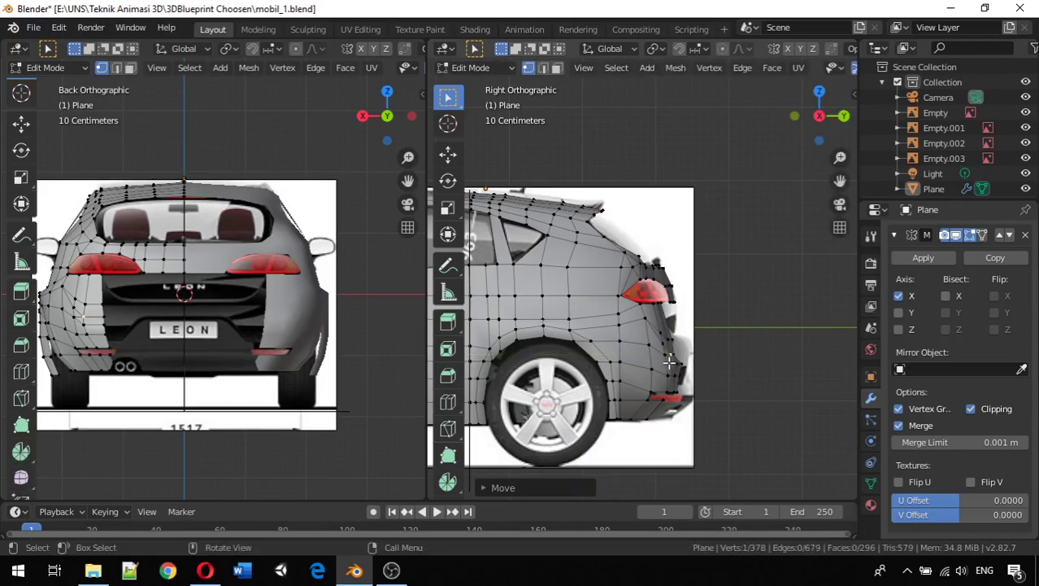
# Move the outer end vertex of the new knife edge rearward along Y by about 0.02 m.
pyautogui.click(665, 356)
pyautogui.press('g')
pyautogui.press('y')
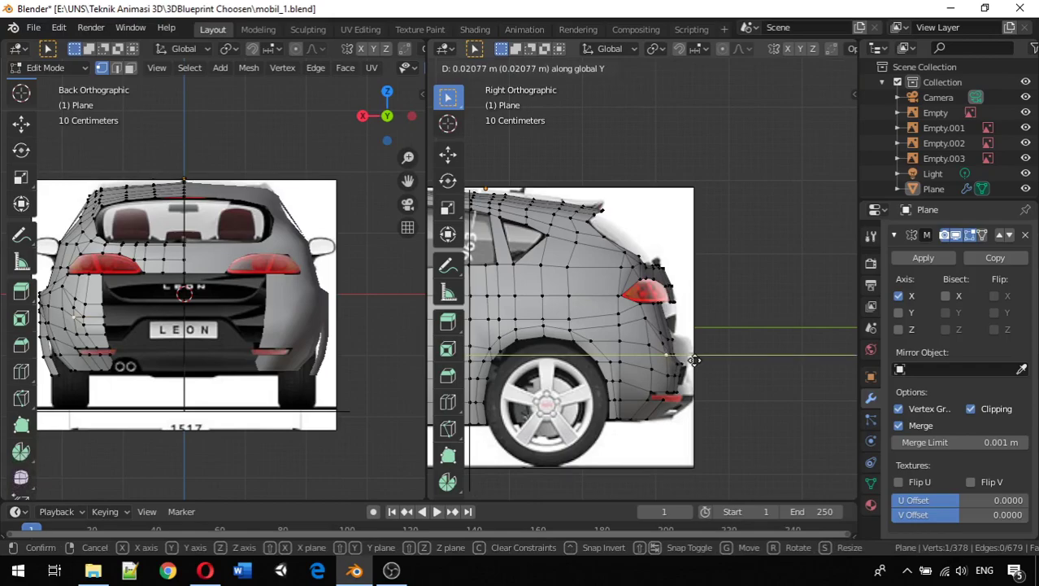
pyautogui.click(692, 361)
# Move the inner-edge vertex in the knife edge's row rearward along Y by about 0.05 m.
pyautogui.moveTo(692, 385); pyautogui.dragTo(519, 345, button='middle')
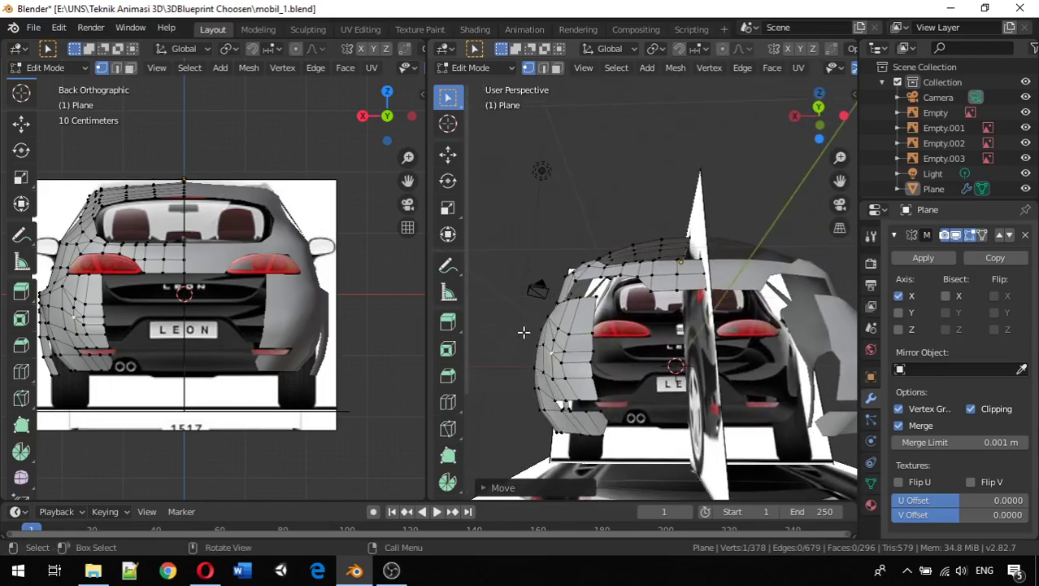
pyautogui.press('KP_3')
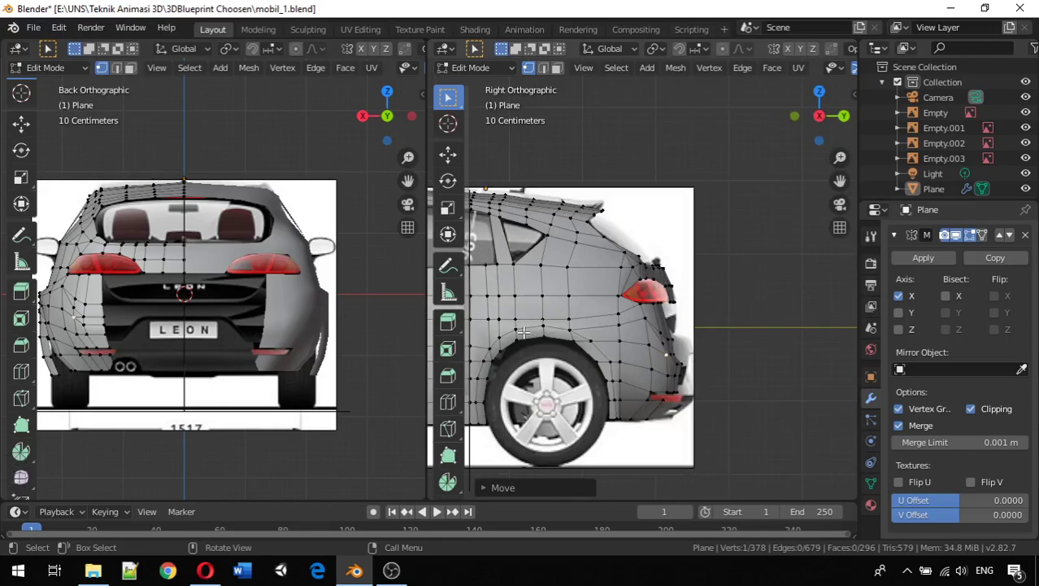
pyautogui.click(690, 348)
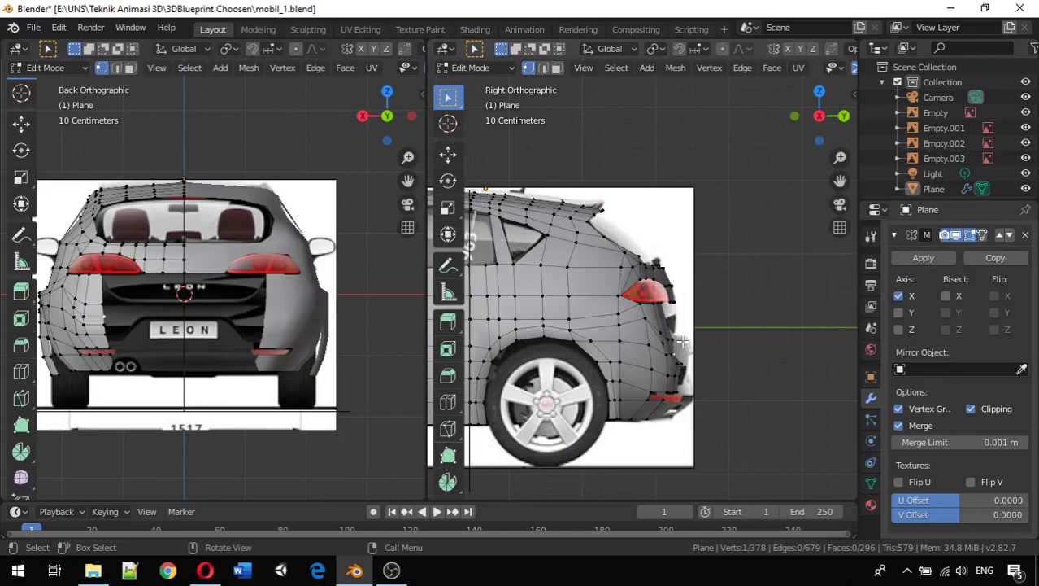
pyautogui.press('g')
pyautogui.press('y')
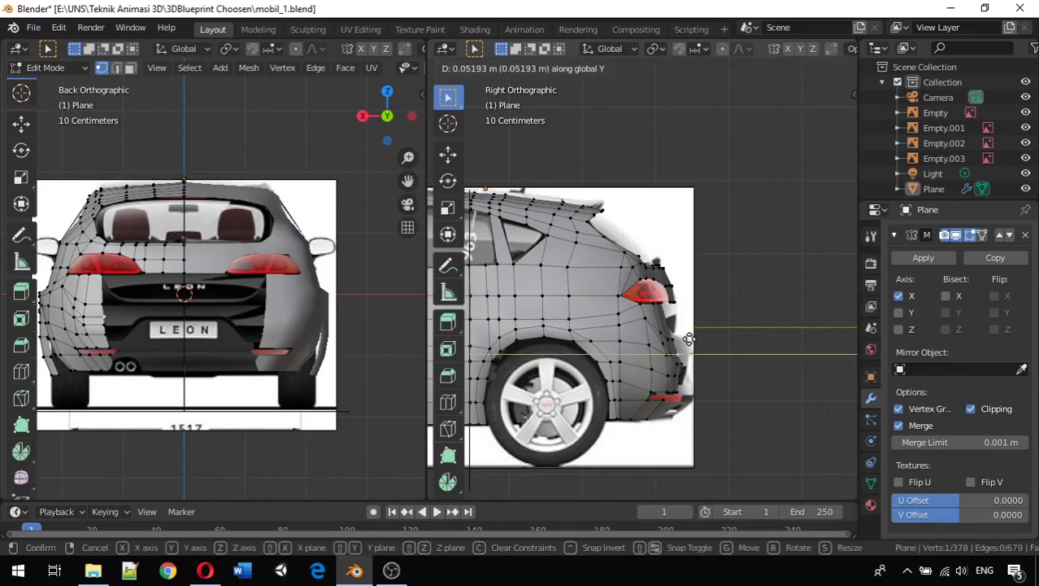
pyautogui.click(689, 339)
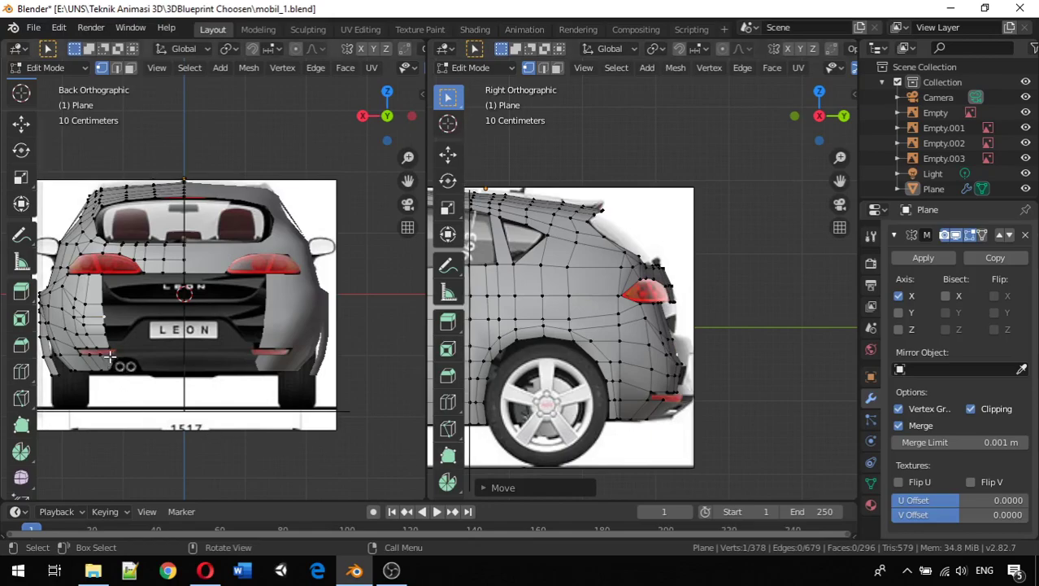
# Select the two inner-edge vertices beside the bumper reflector and the exhaust.
pyautogui.keyDown('shift'); pyautogui.click(109, 356); pyautogui.keyUp('shift')
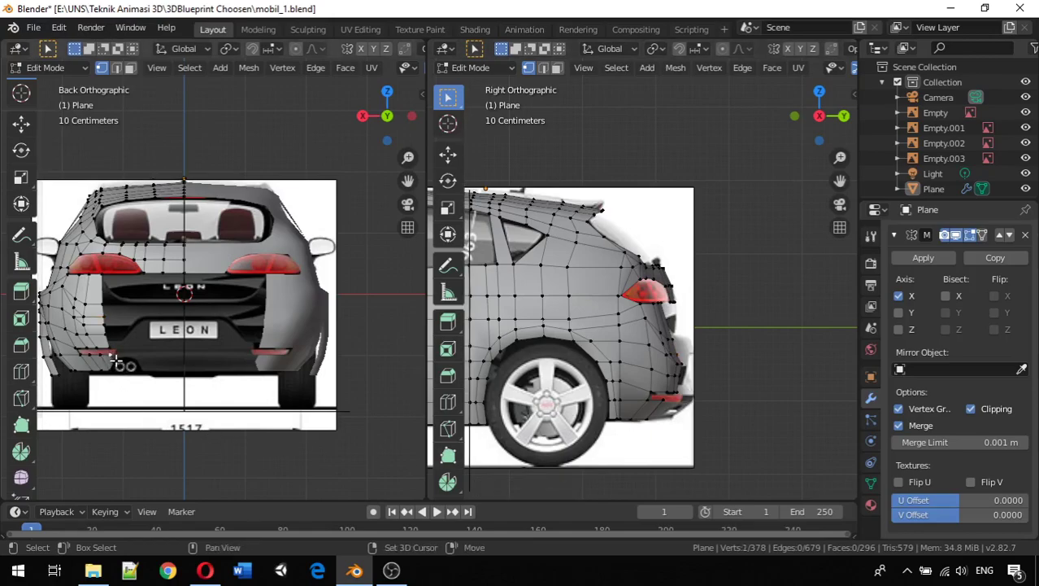
pyautogui.keyDown('shift'); pyautogui.click(114, 361); pyautogui.keyUp('shift')
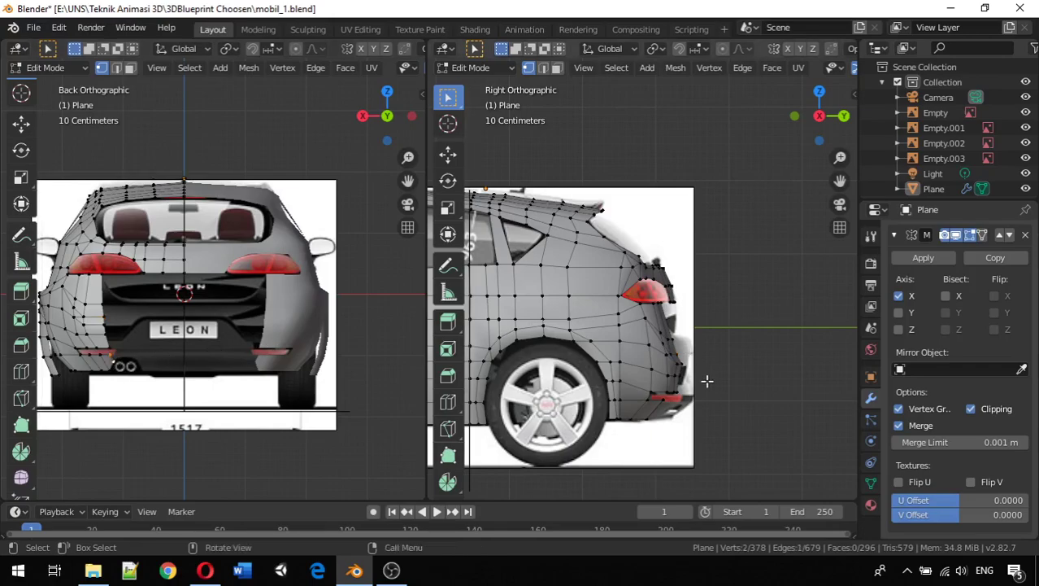
# Move the selected inner lower bumper edge about 0.18 m rearward along Y, and its lower vertex about 0.15 m rearward.
pyautogui.press('g')
pyautogui.press('y')
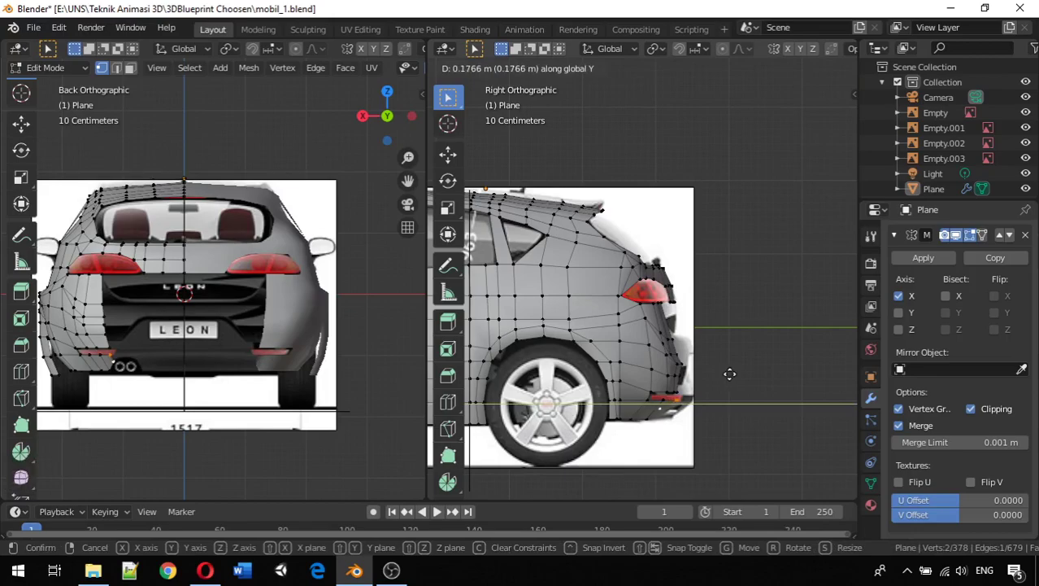
pyautogui.click(730, 373)
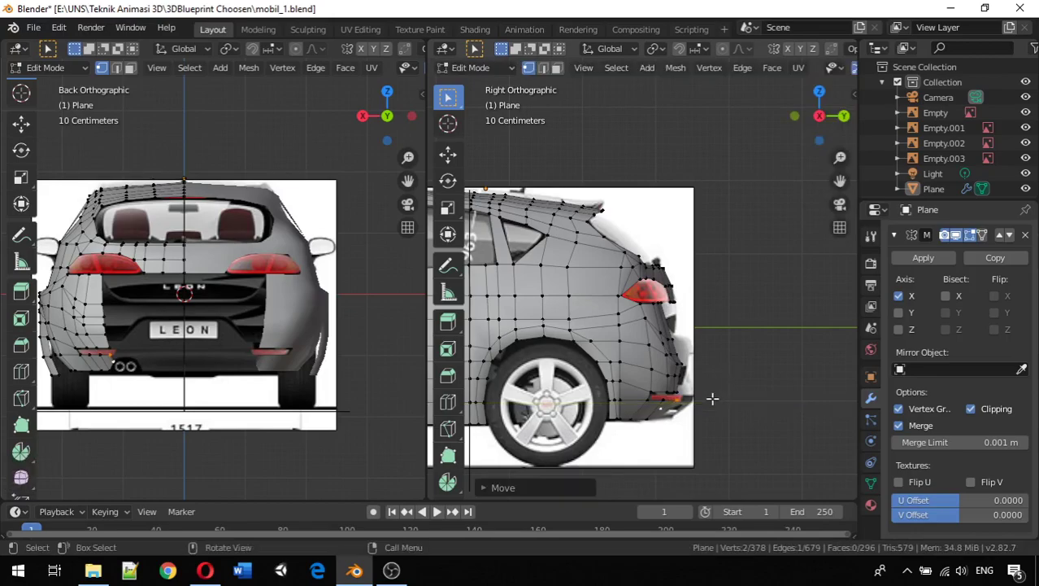
pyautogui.click(667, 406)
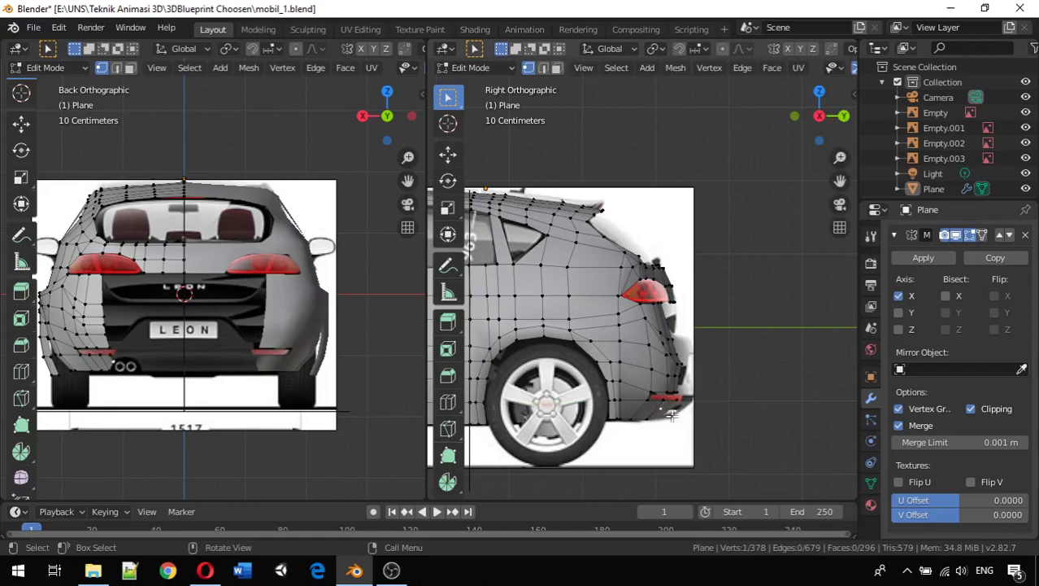
pyautogui.press('g')
pyautogui.press('y')
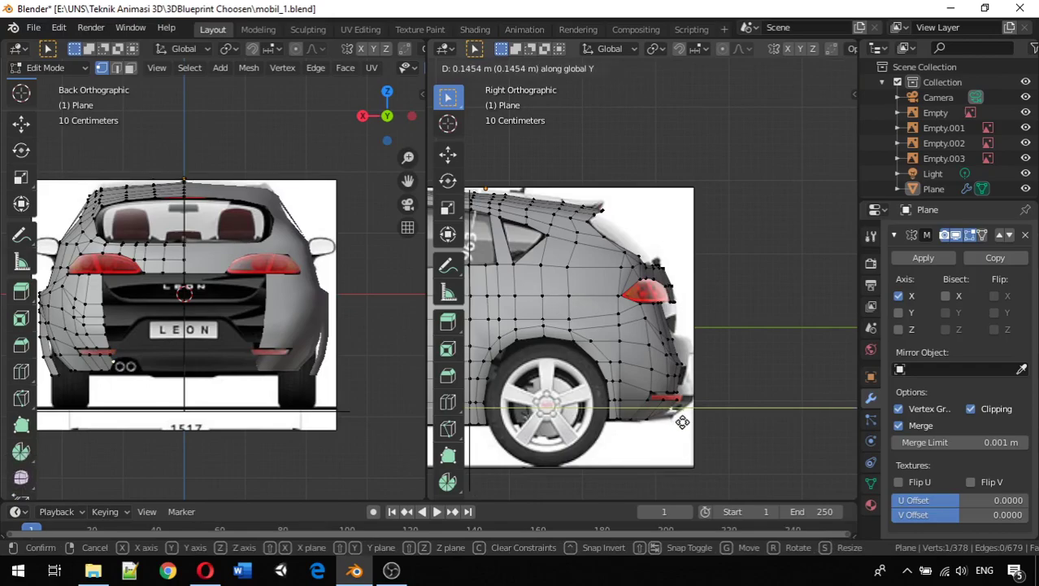
pyautogui.click(681, 415)
# Adjust the lower bumper vertex just below the rear reflector along the Y axis.
pyautogui.click(684, 401)
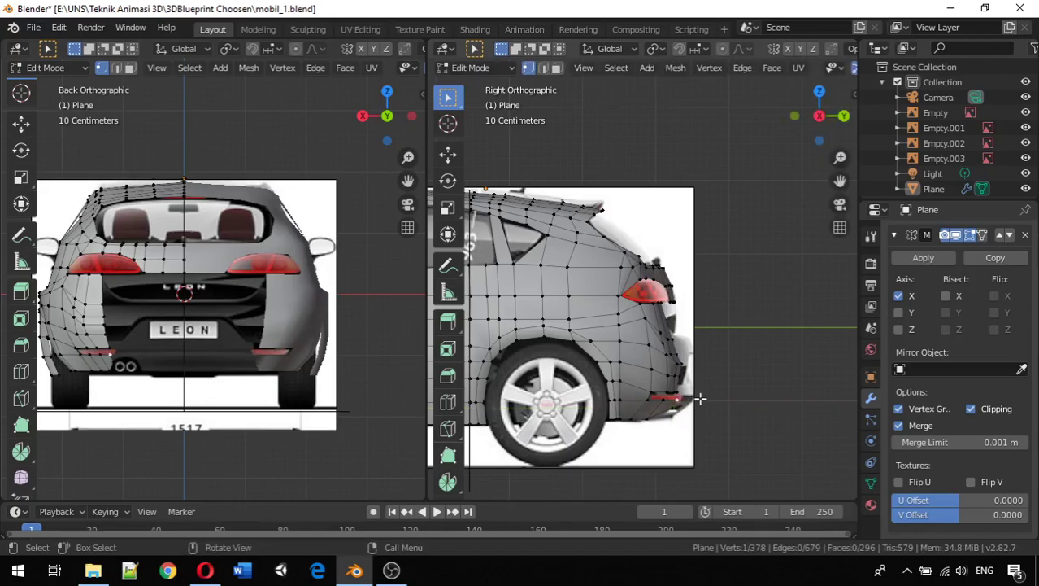
pyautogui.press('g')
pyautogui.press('y')
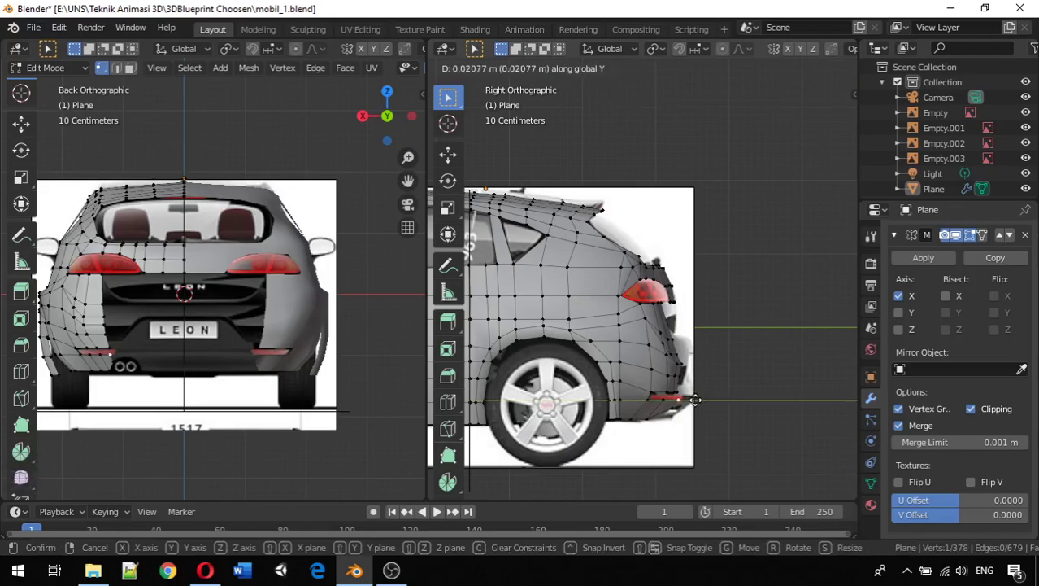
pyautogui.click(692, 399)
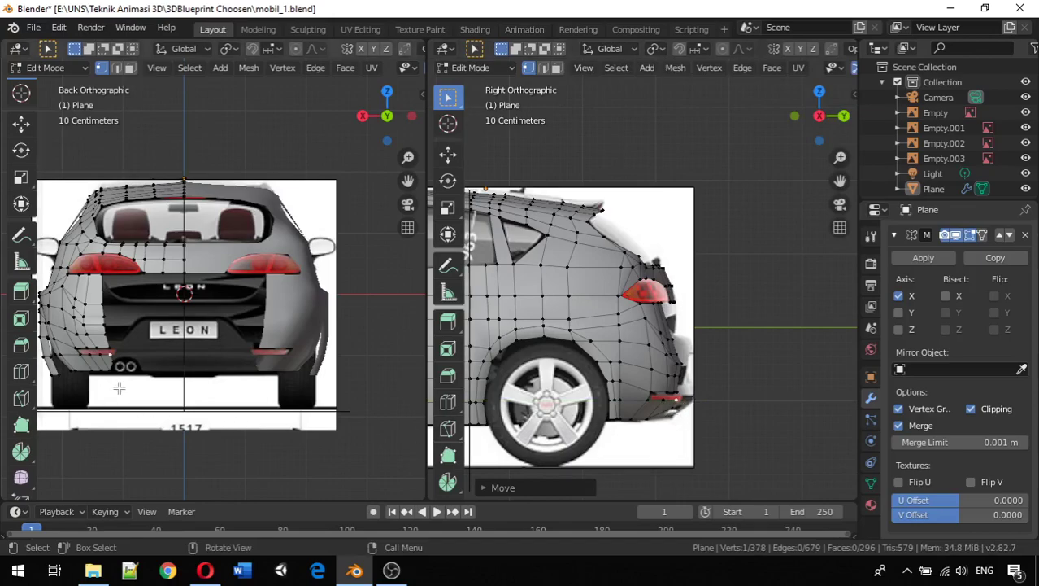
# Move the neighbouring edge below the rear reflector about 0.11 m rearward along Y to follow the bumper profile.
pyautogui.click(104, 354)
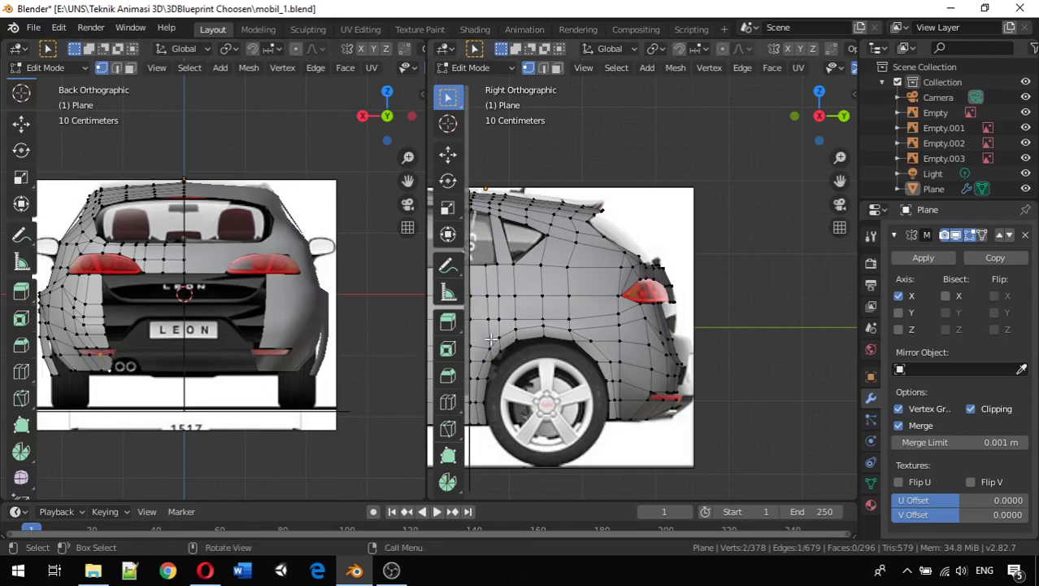
pyautogui.press('g')
pyautogui.press('y')
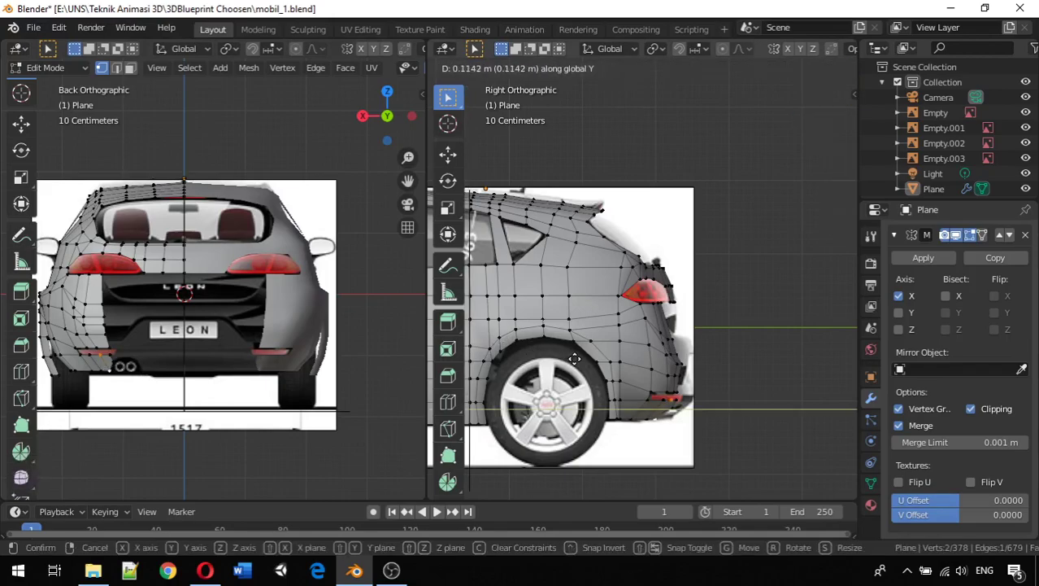
pyautogui.click(574, 358)
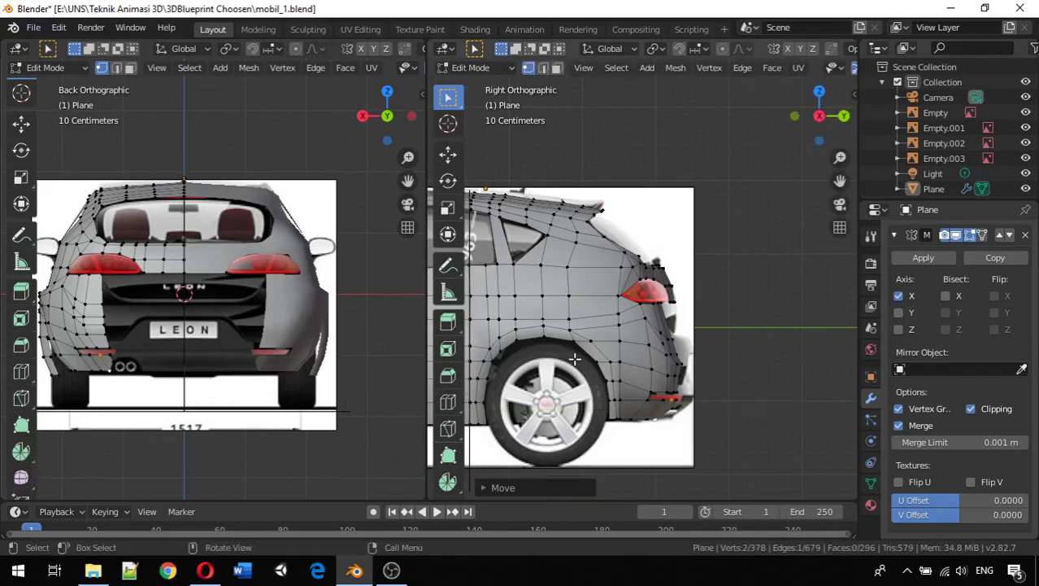
pyautogui.click(665, 417)
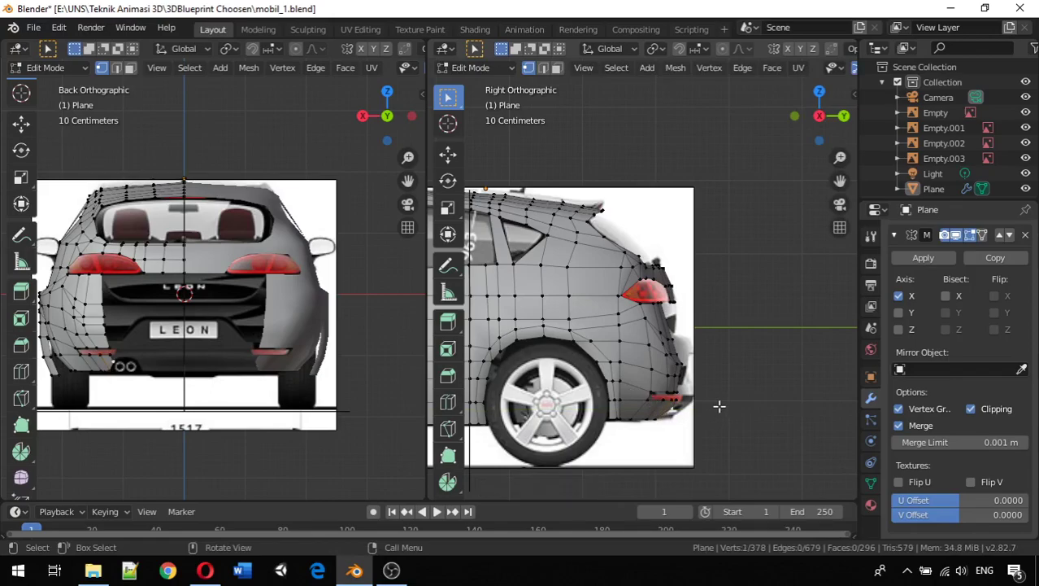
pyautogui.moveTo(227, 360); pyautogui.dragTo(233, 388, button='middle')
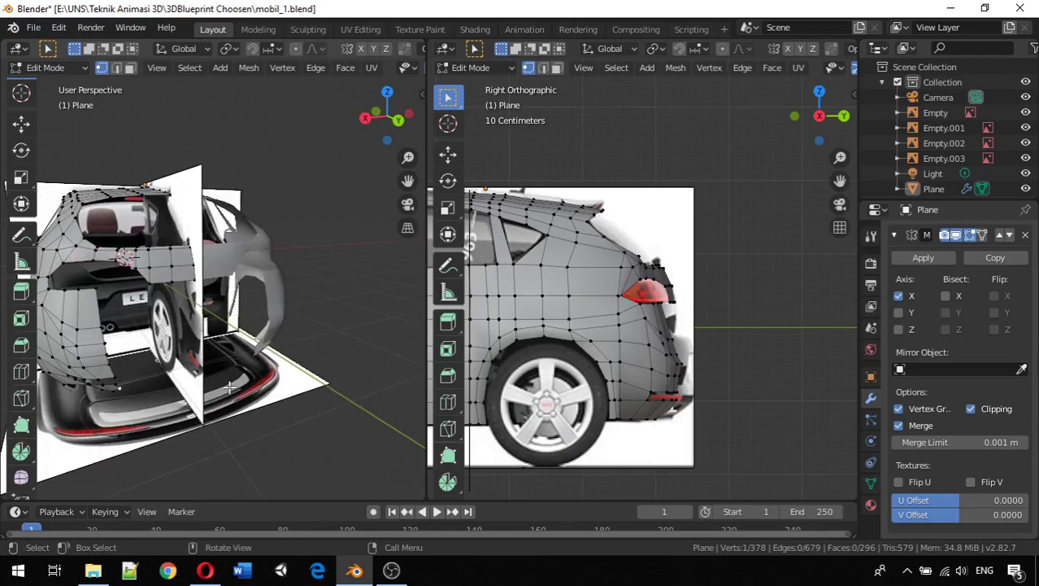
pyautogui.press('ctrl+KP_1')
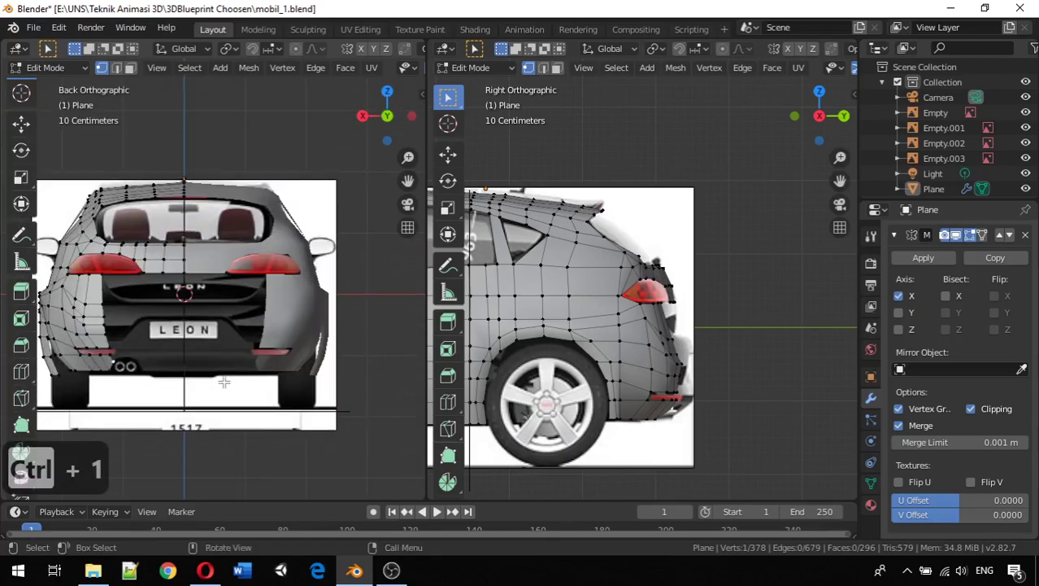
# Extrude the rear bumper's six-vertex inner border above the reflector about 0.30 m along X toward the car's centre.
pyautogui.keyDown('shift'); pyautogui.click(102, 313); pyautogui.keyUp('shift')
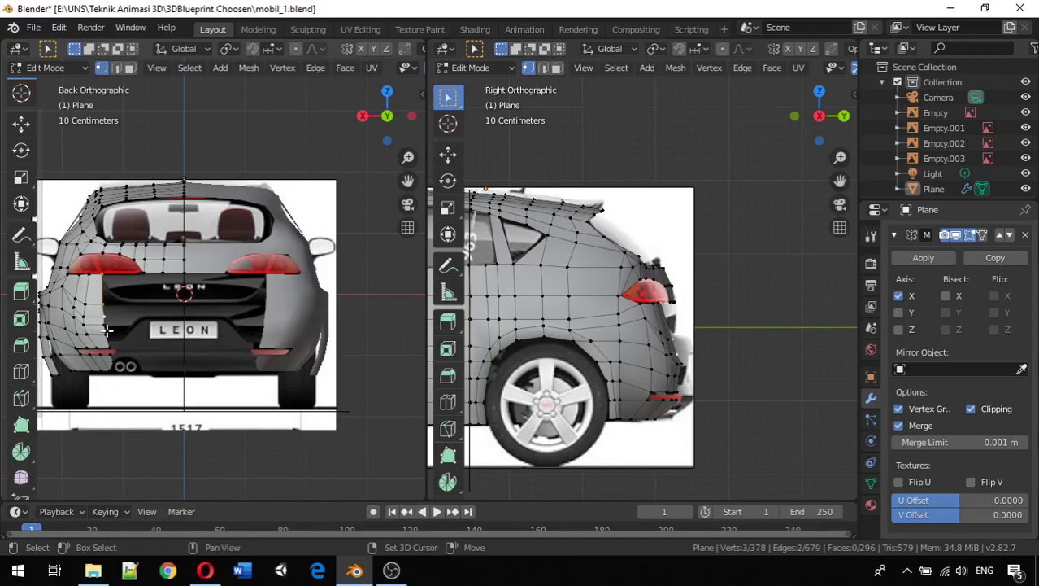
pyautogui.keyDown('shift'); pyautogui.click(103, 326); pyautogui.keyUp('shift')
pyautogui.keyDown('shift'); pyautogui.click(107, 335); pyautogui.keyUp('shift')
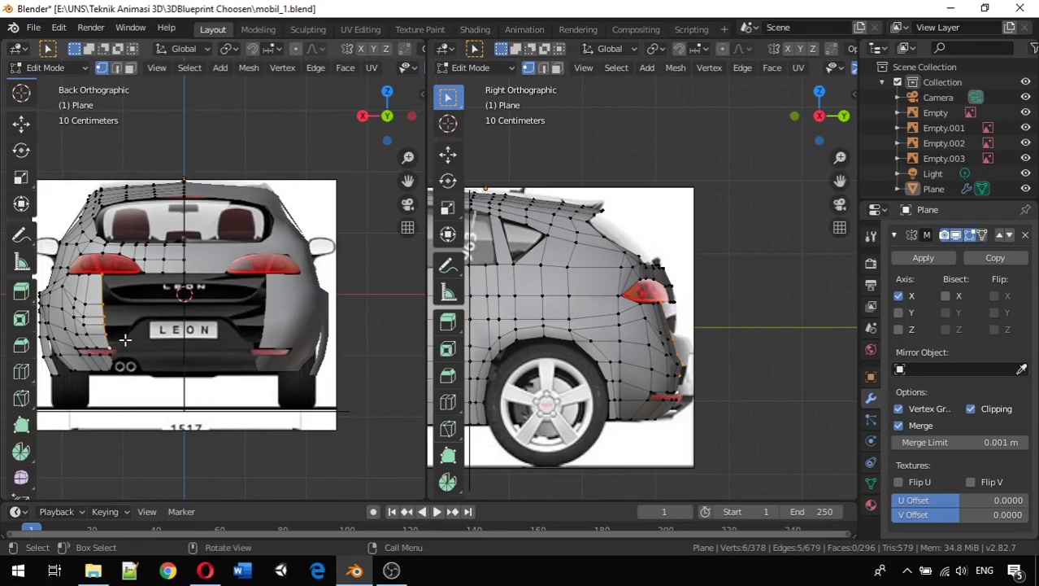
pyautogui.press('e')
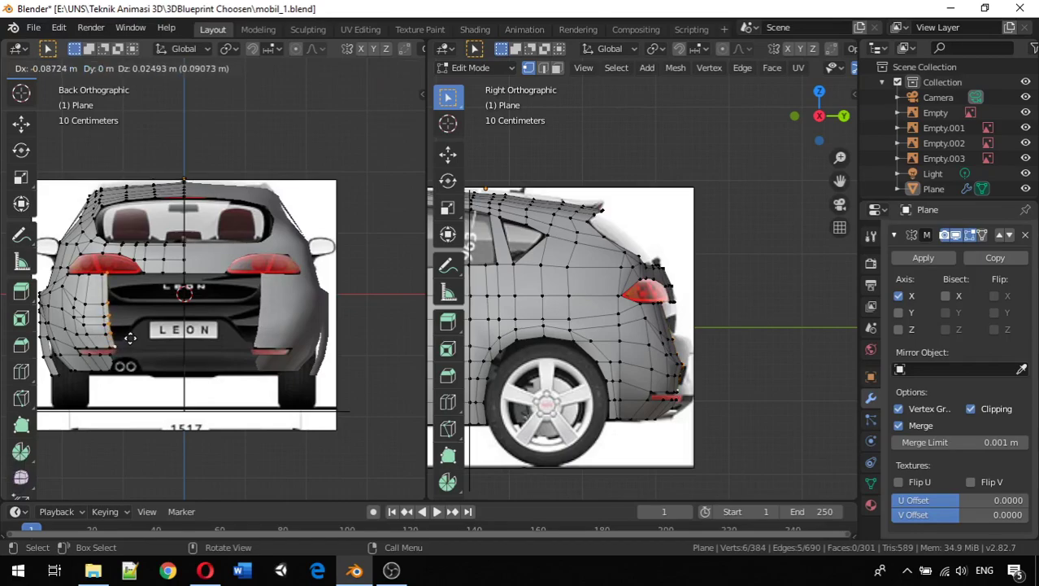
pyautogui.press('x')
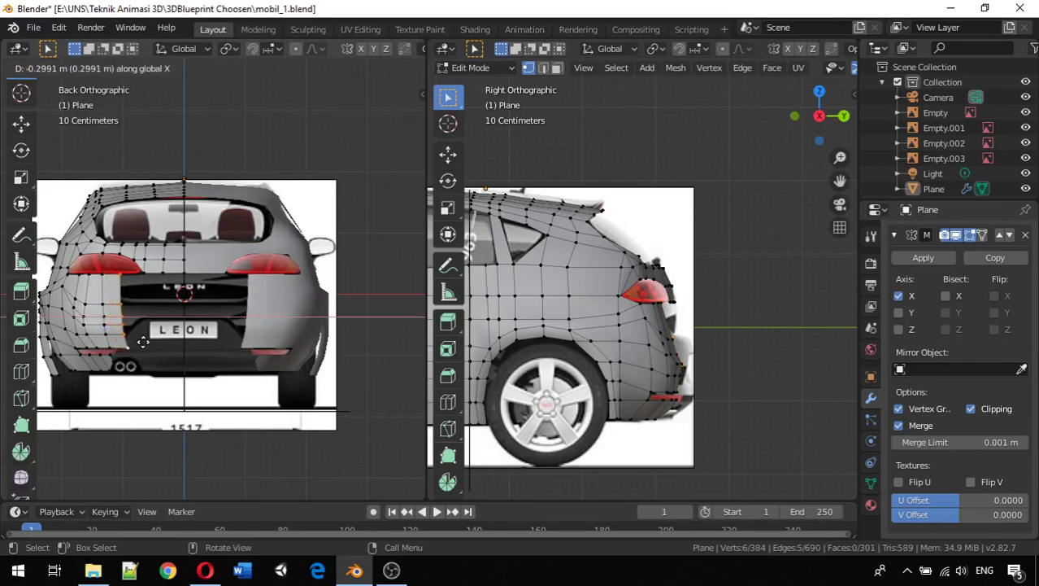
pyautogui.click(143, 340)
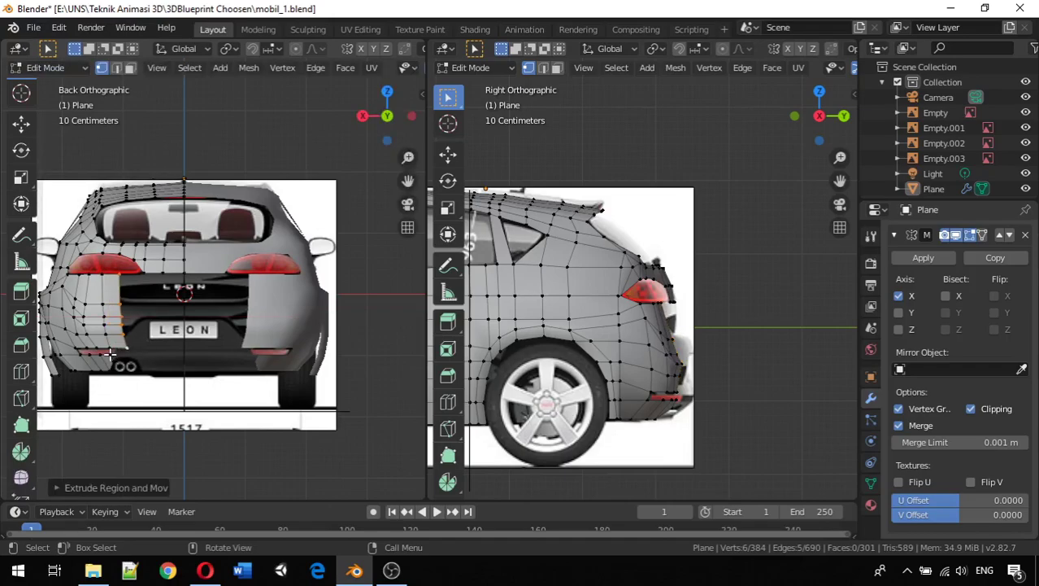
# Extrude the short inner edge beside the reflector about 0.11 m along X toward the car's centre.
pyautogui.click(113, 359)
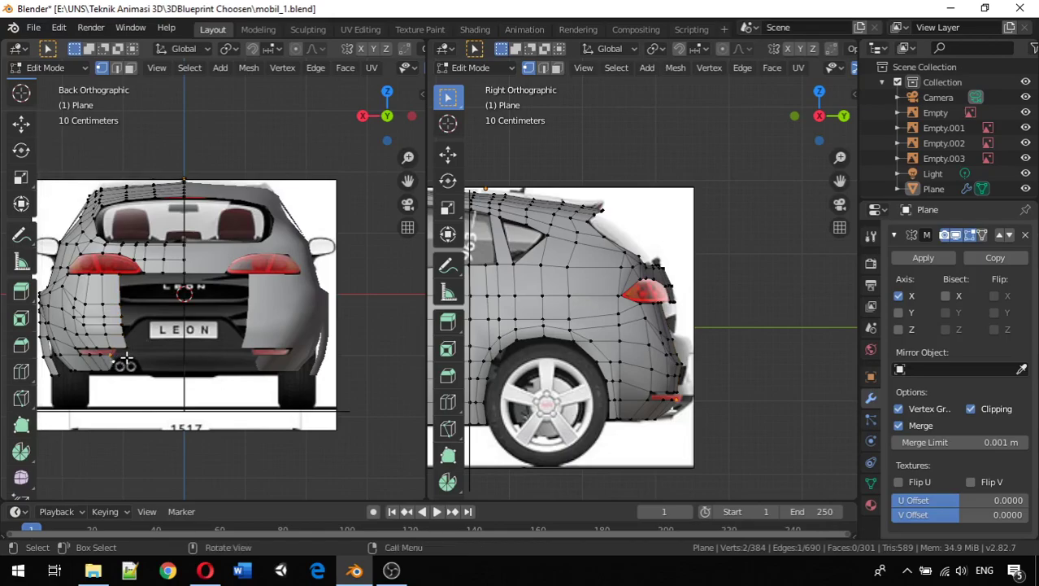
pyautogui.press('e')
pyautogui.press('x')
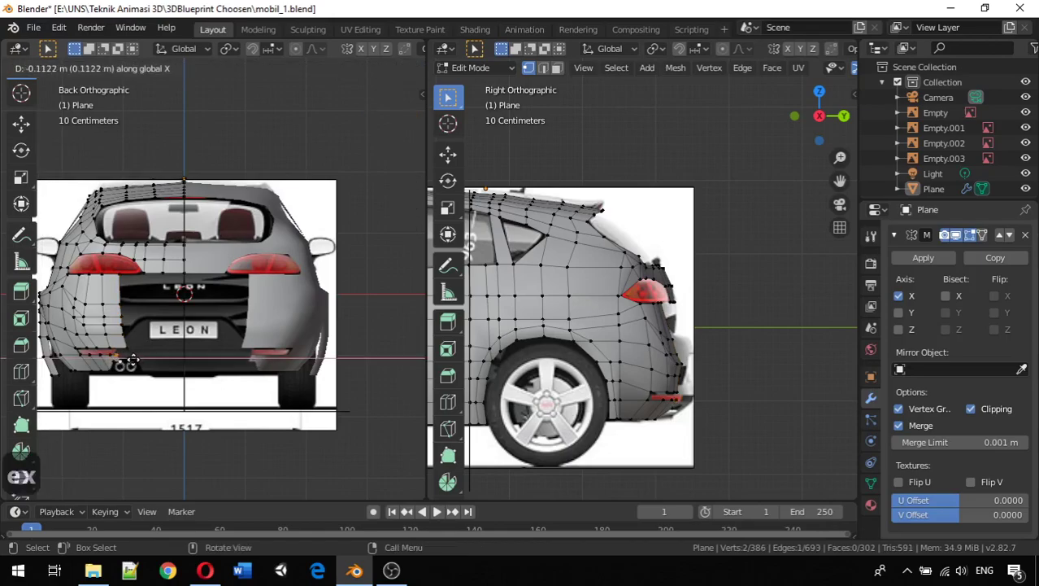
pyautogui.click(132, 360)
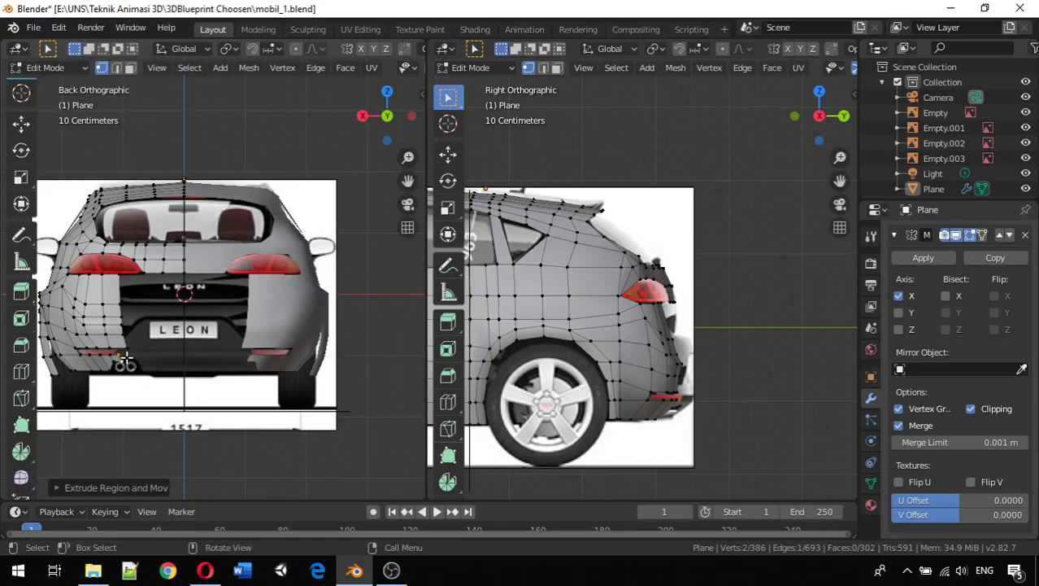
# Move the base edge of the new lower bumper strip about 0.04 m along X toward the car's centre.
pyautogui.click(111, 355)
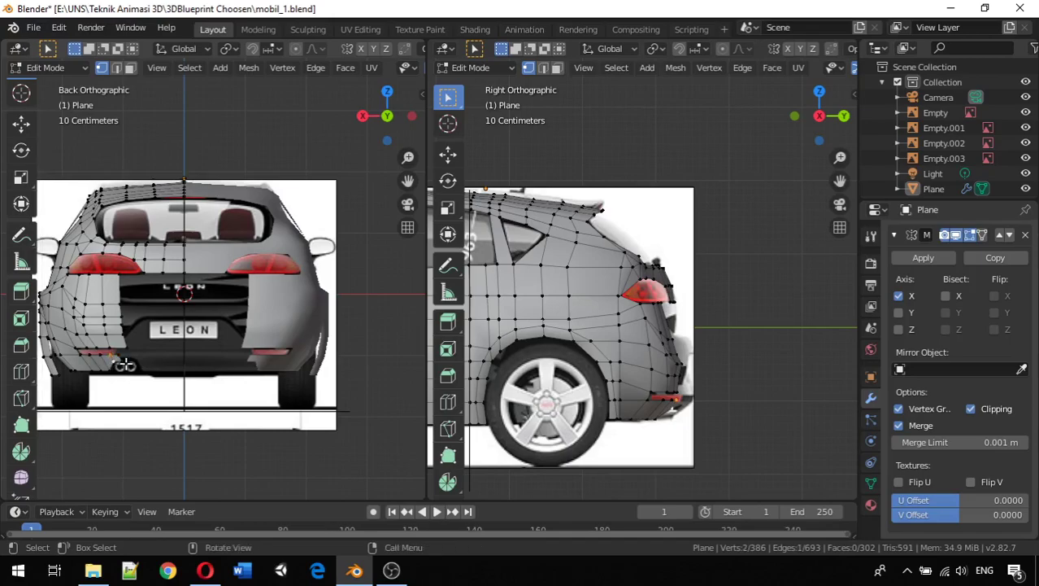
pyautogui.press('g')
pyautogui.press('x')
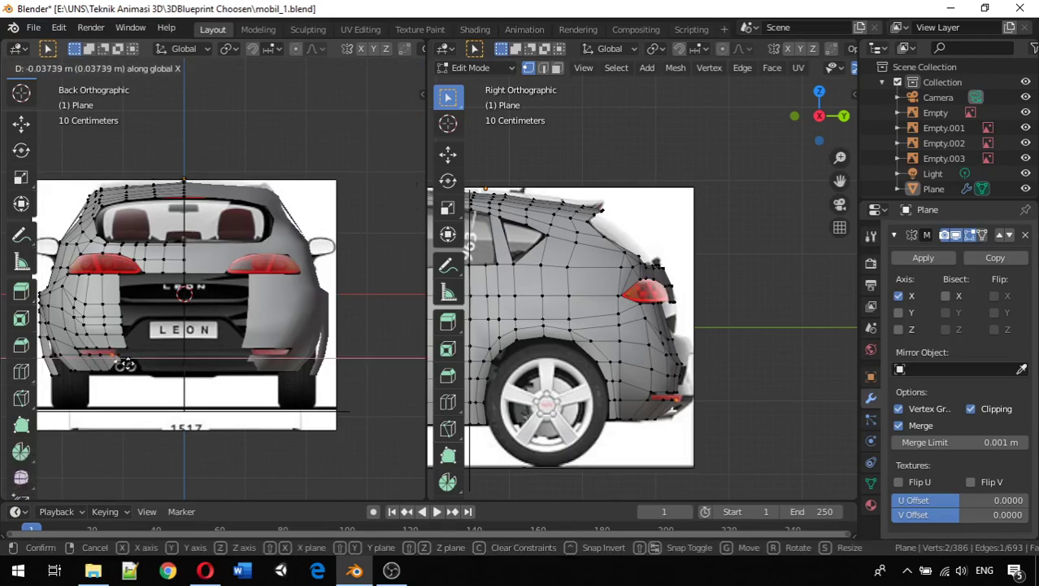
pyautogui.click(126, 364)
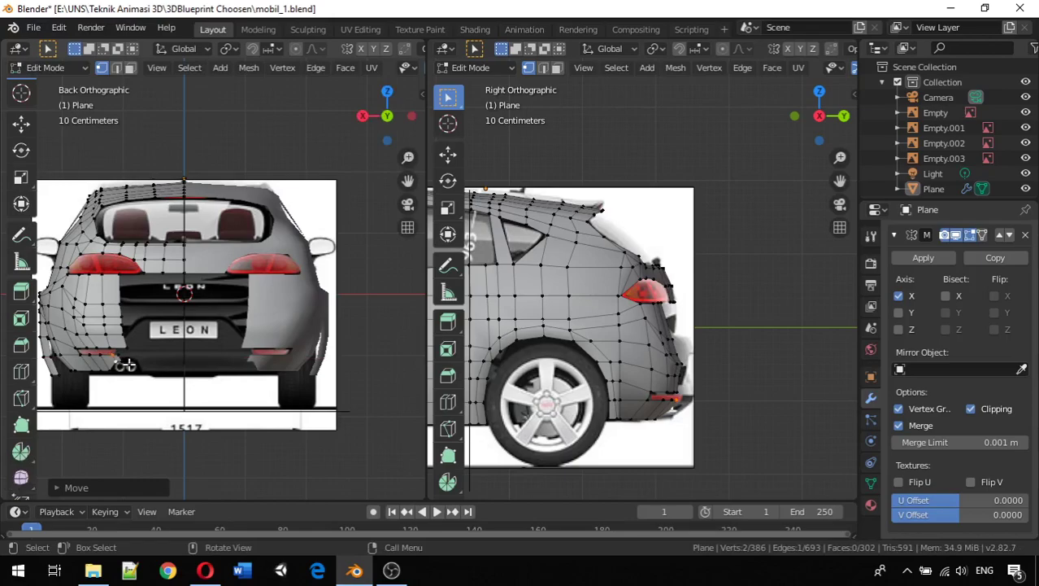
# Raise the lower vertex of the strip's base edge above the exhaust pipes about 0.04 m along Z.
pyautogui.press('g')
pyautogui.press('z')
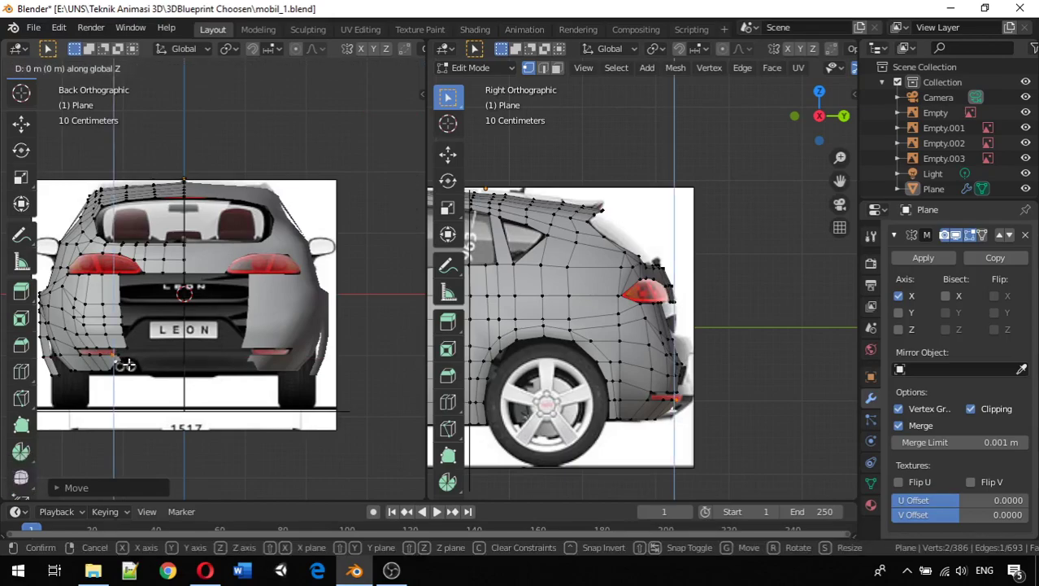
pyautogui.click(124, 364)
pyautogui.click(122, 363)
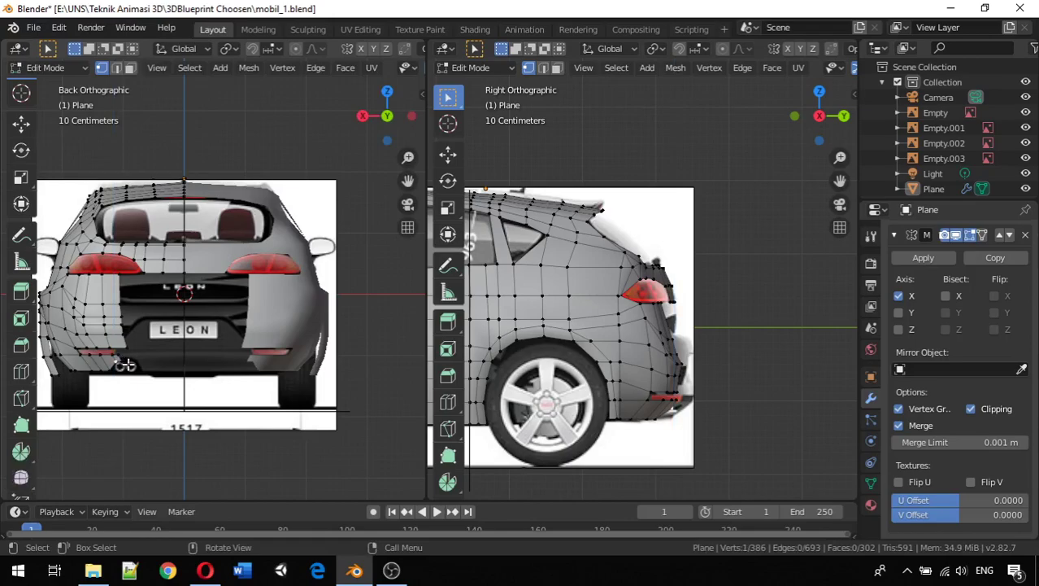
pyautogui.press('g')
pyautogui.press('z')
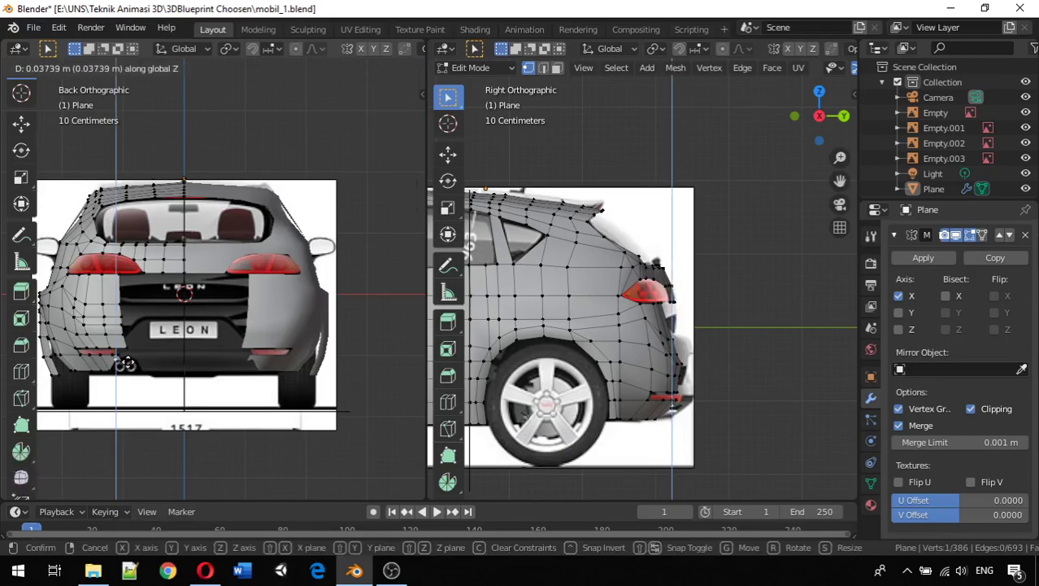
pyautogui.click(124, 364)
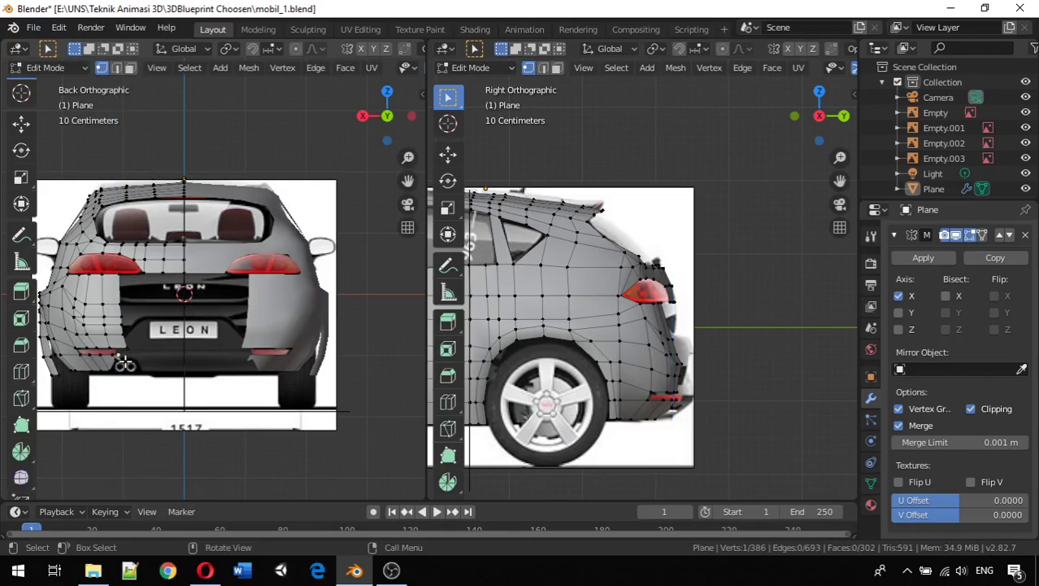
# Move the strip's end edge about 0.22 m along X toward the centre and raise its lower vertex about 0.06 m.
pyautogui.keyDown('shift'); pyautogui.click(130, 359); pyautogui.keyUp('shift')
pyautogui.press('g')
pyautogui.press('x')
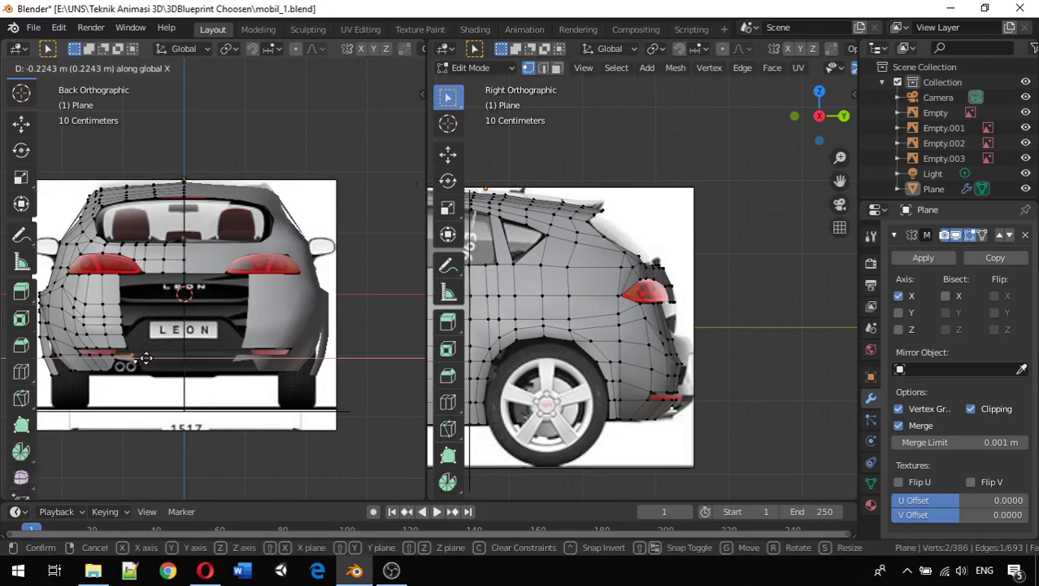
pyautogui.click(146, 358)
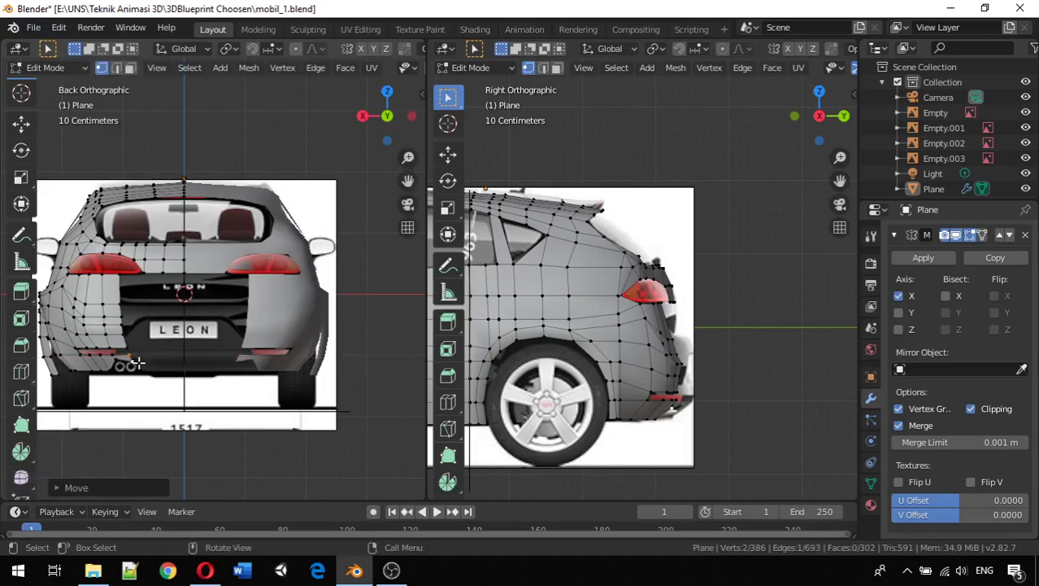
pyautogui.press('g')
pyautogui.press('z')
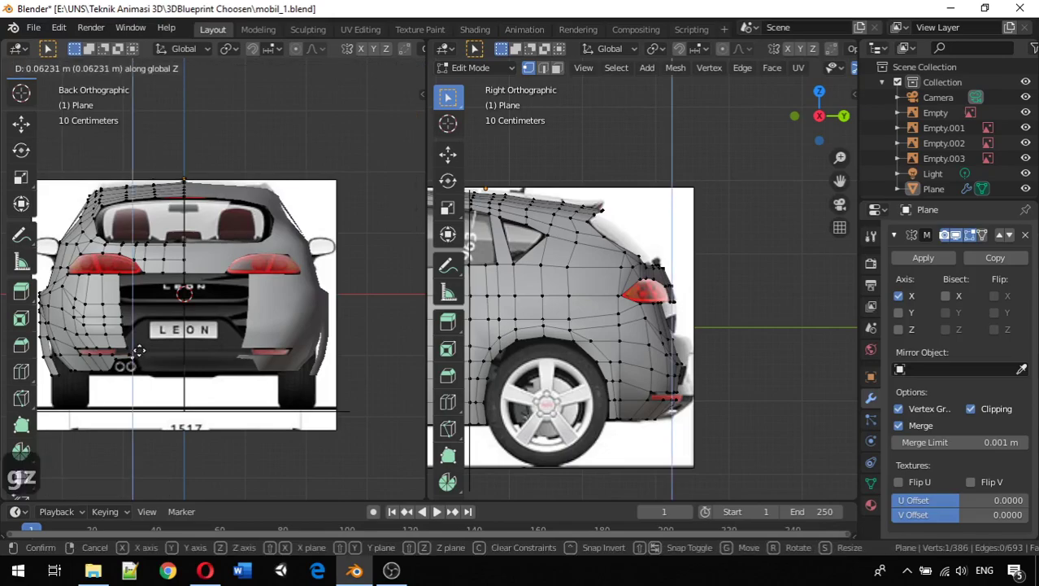
pyautogui.click(140, 350)
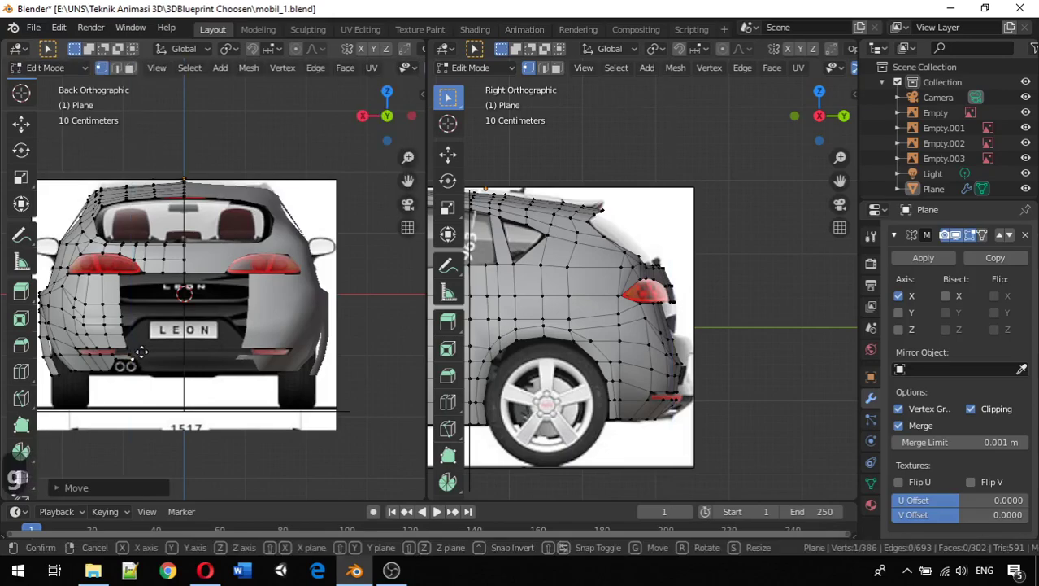
# Shift the lower vertex of the strip's end edge about 0.05 m outward along X, following the exhaust opening.
pyautogui.press('g')
pyautogui.press('x')
pyautogui.press('z')
pyautogui.press('g')
pyautogui.press('x')
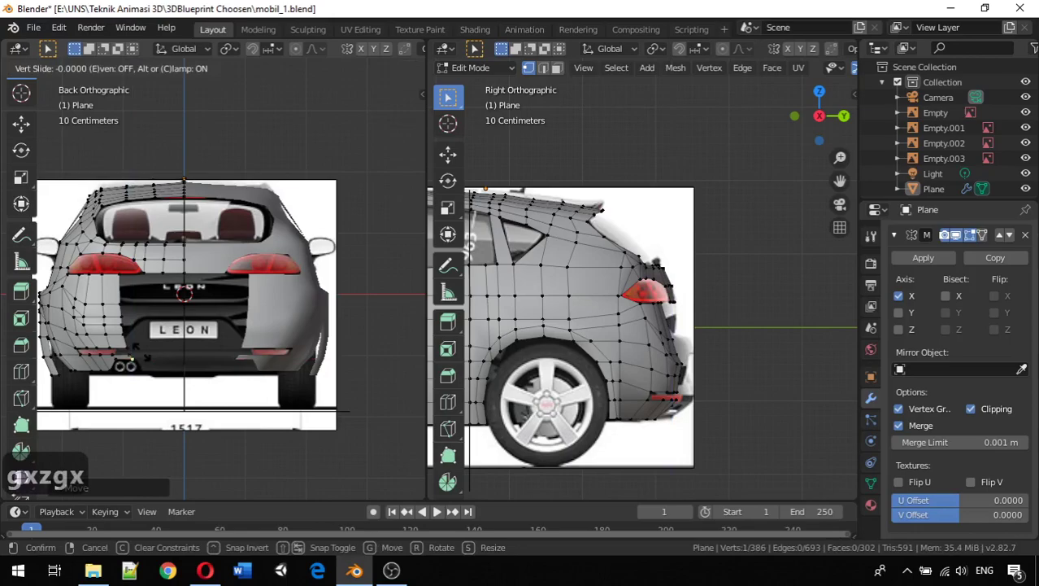
pyautogui.click(142, 352)
pyautogui.press('g')
pyautogui.press('x')
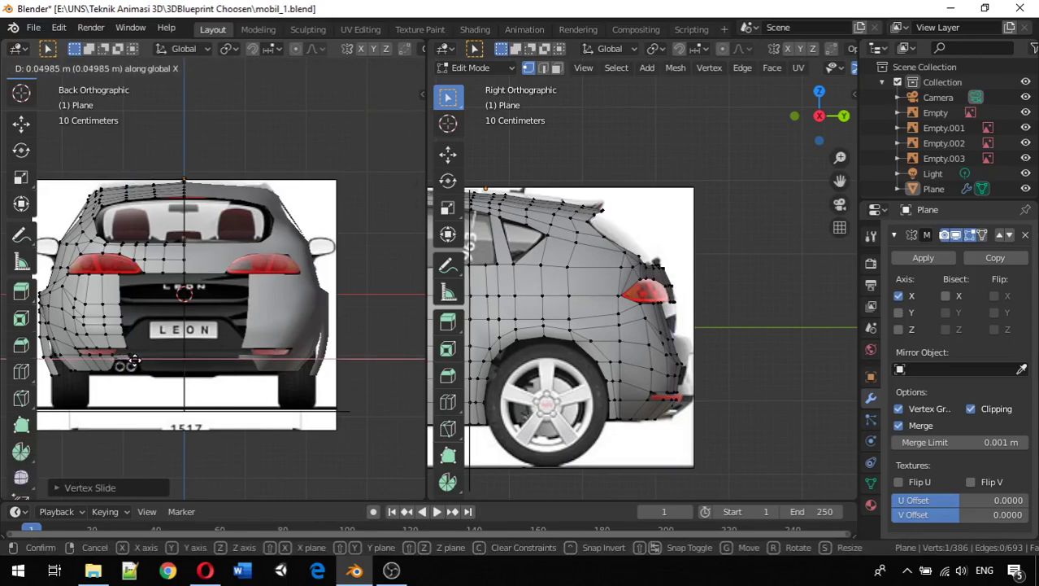
pyautogui.click(134, 361)
pyautogui.scroll(2, 133, 371)
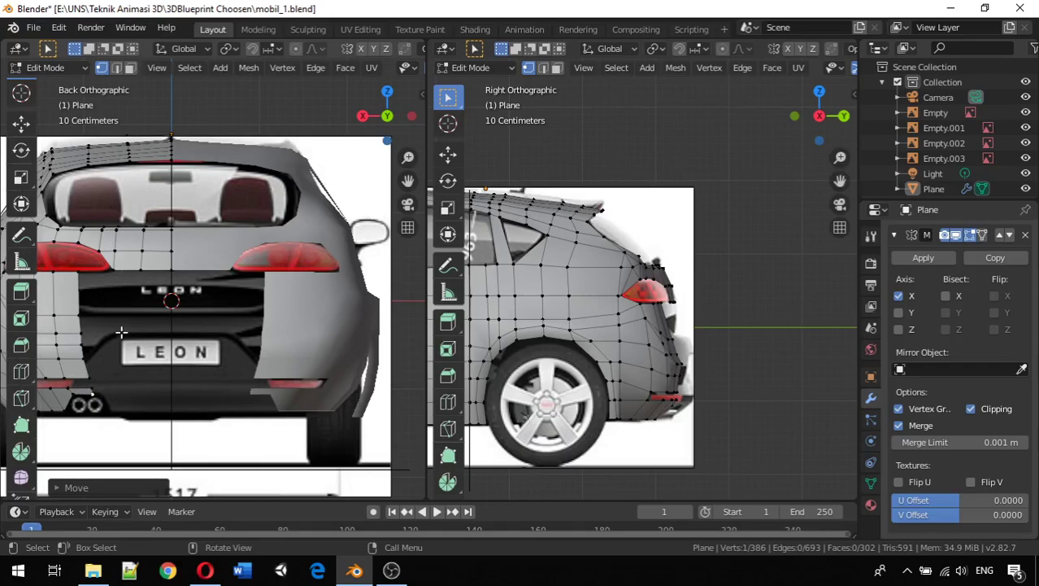
# Add a centred vertical loop cut through the rear bumper's inner column of faces.
pyautogui.hotkey('ctrl', 'r')
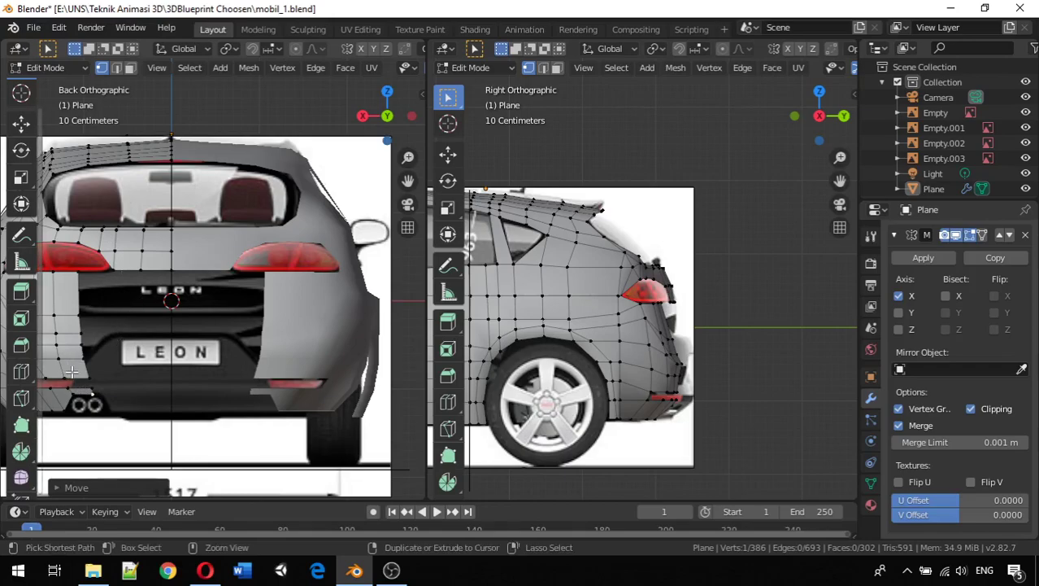
pyautogui.click(74, 373)
pyautogui.rightClick(78, 378)
# Fill the gap between the bumper's lower edge and the strip above the exhaust pipes with a face.
pyautogui.click(71, 387)
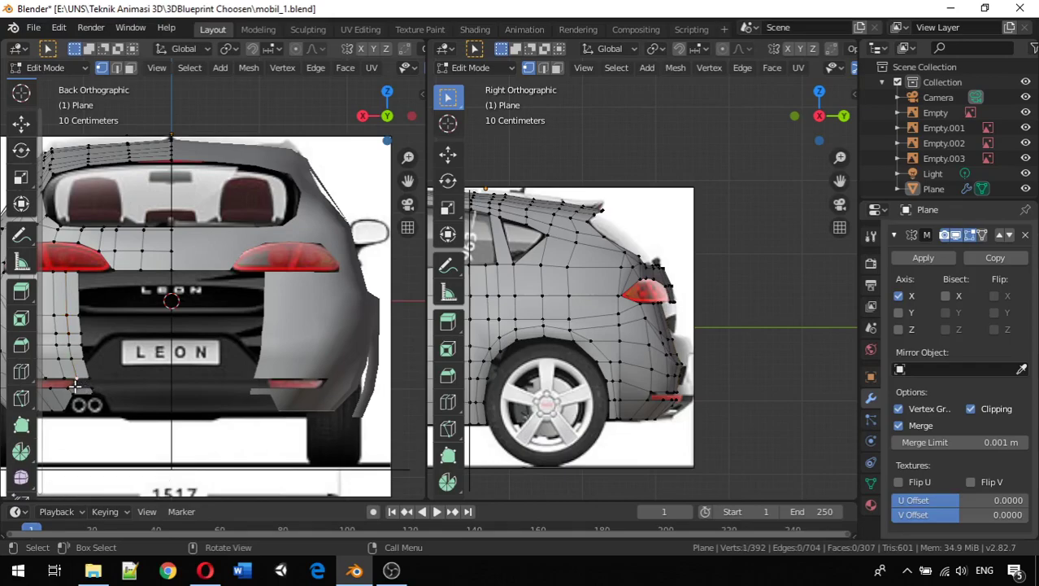
pyautogui.keyDown('shift'); pyautogui.click(89, 385); pyautogui.keyUp('shift')
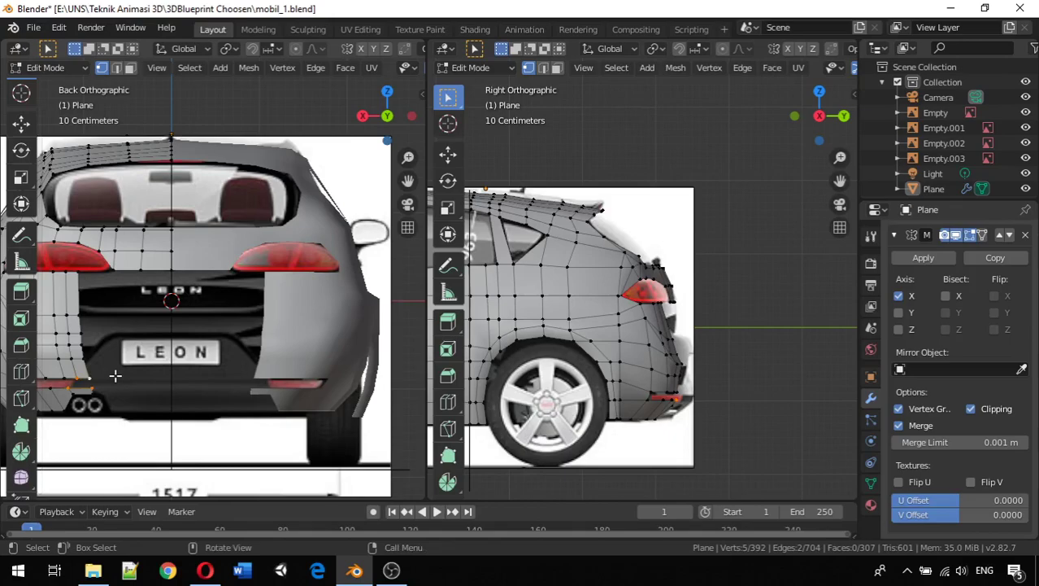
pyautogui.press('f')
pyautogui.click(116, 375)
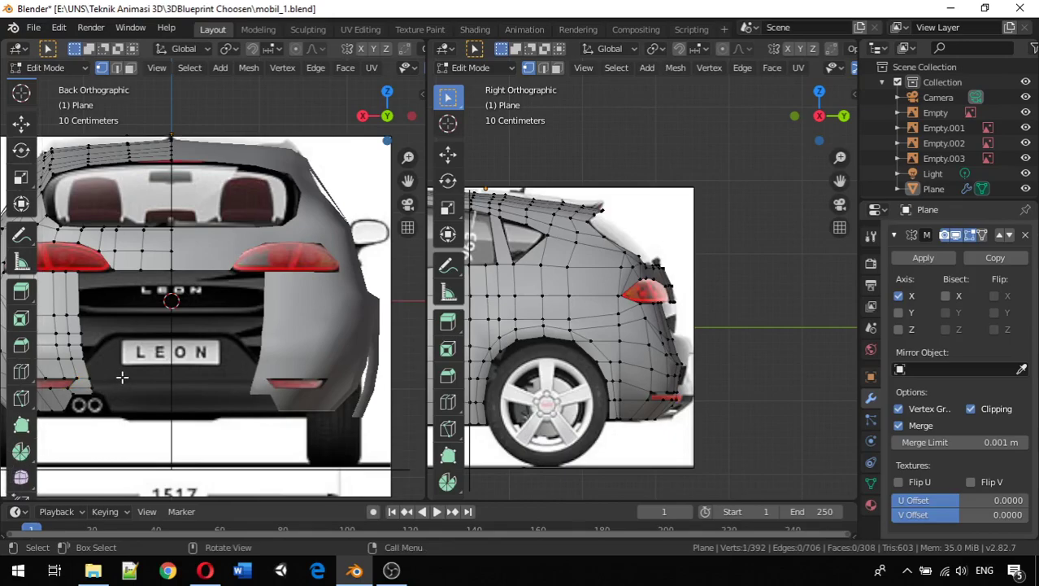
# Lower the upper vertex of the bumper's inner edge, just below the tail light, about 0.4 m along Z in back view.
pyautogui.moveTo(125, 377); pyautogui.dragTo(272, 348, button='middle')
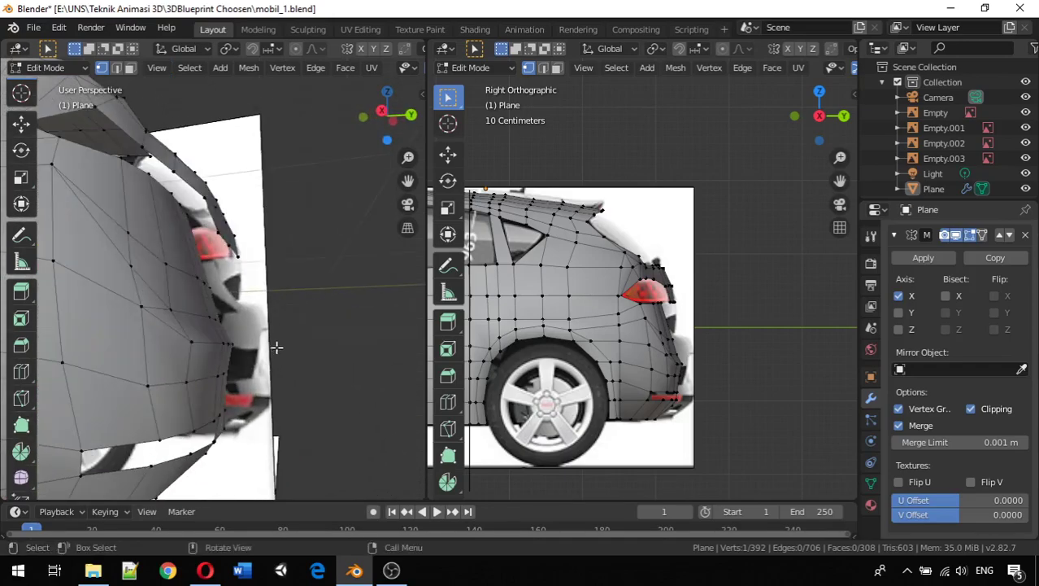
pyautogui.press('KP_3')
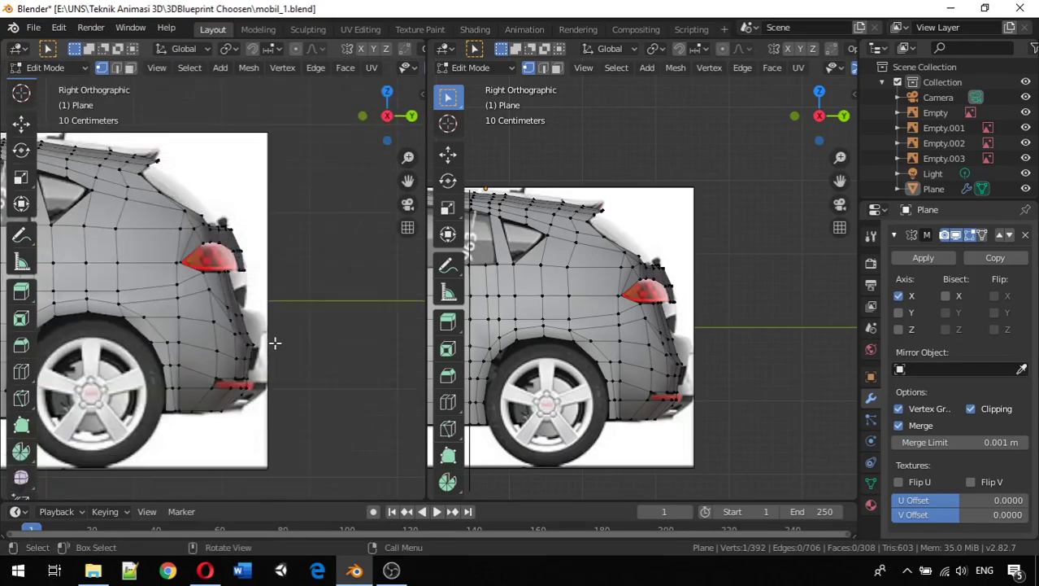
pyautogui.press('ctrl+KP_1')
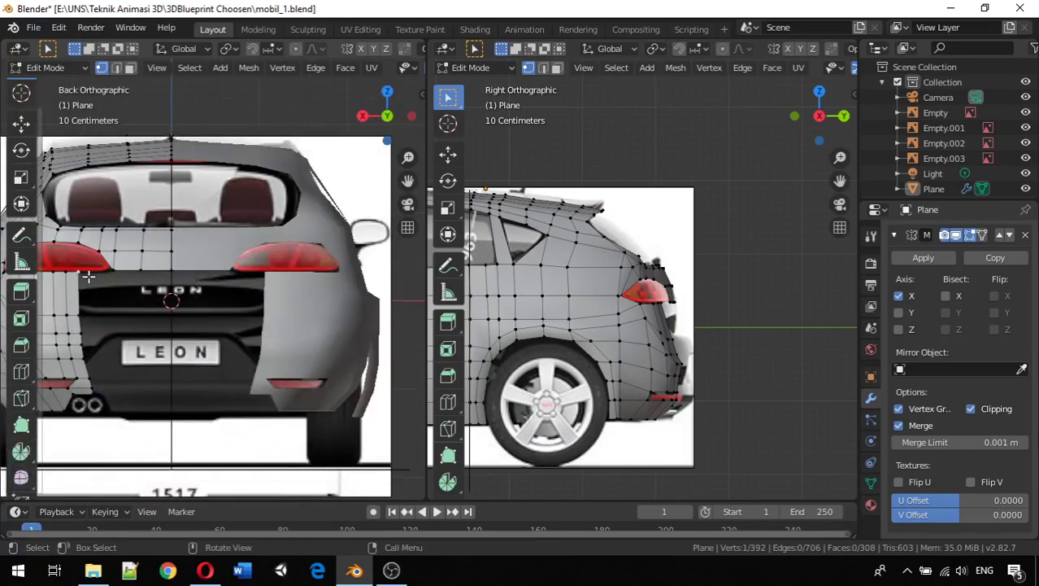
pyautogui.press('g')
pyautogui.press('y')
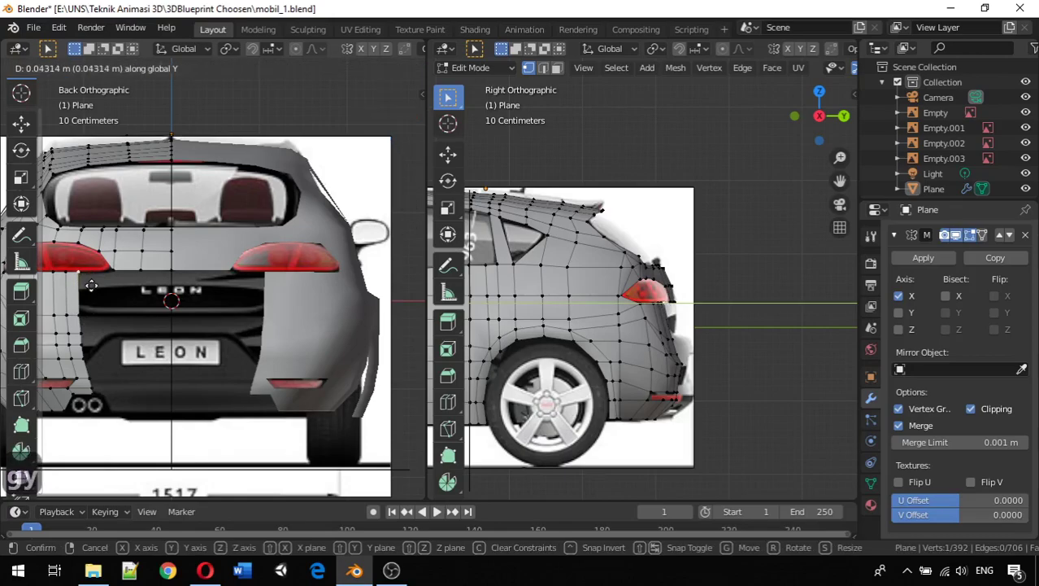
pyautogui.press('z')
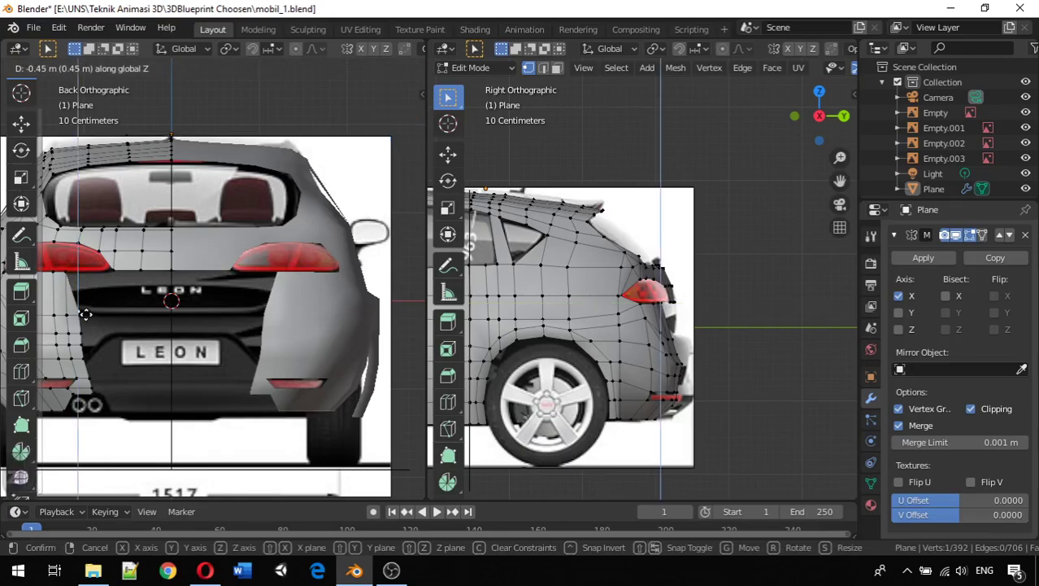
pyautogui.click(86, 310)
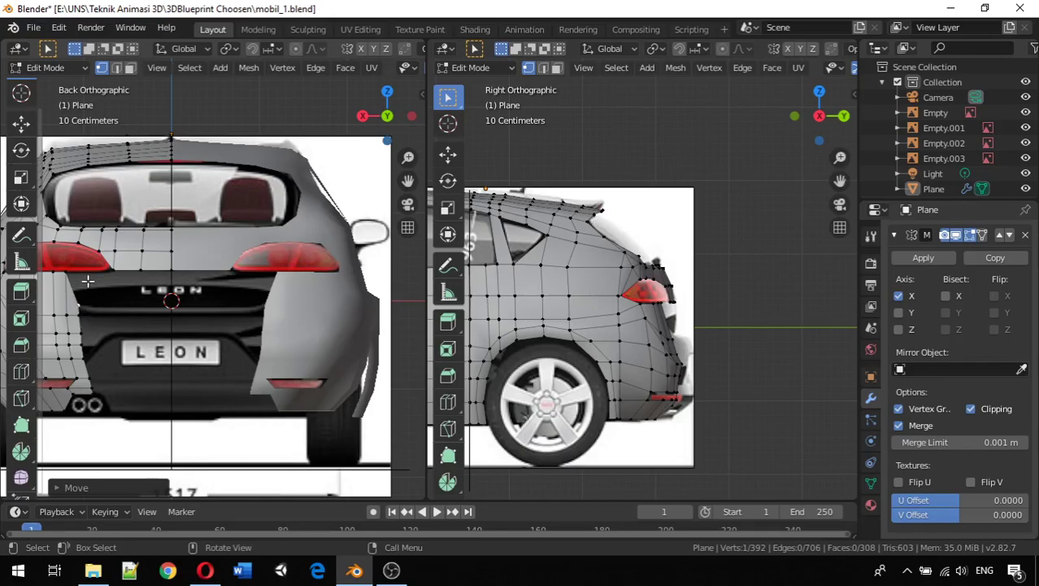
# Extrude the bumper's inner edge, from its upper vertex down to beside the number plate, about 0.2 m along X toward the car's centre.
pyautogui.press('shift')
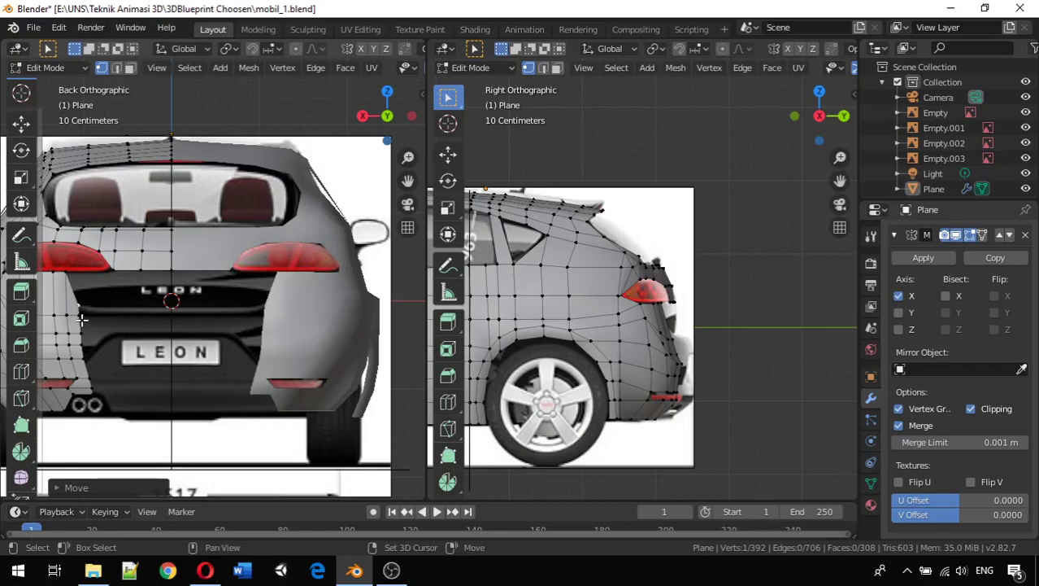
pyautogui.keyDown('shift'); pyautogui.click(80, 317); pyautogui.keyUp('shift')
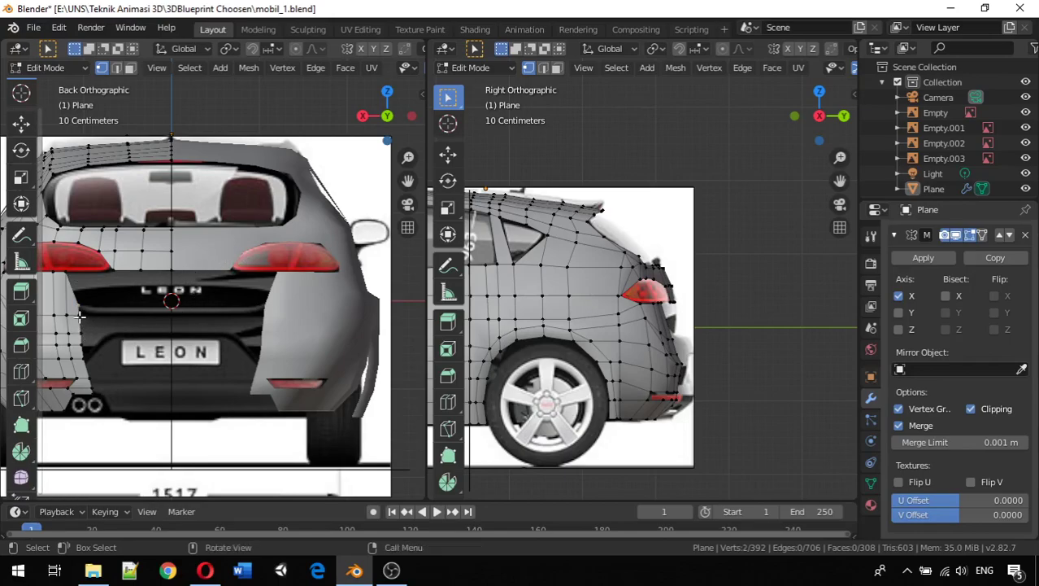
pyautogui.keyDown('shift'); pyautogui.click(80, 332); pyautogui.keyUp('shift')
pyautogui.keyDown('shift'); pyautogui.click(82, 341); pyautogui.keyUp('shift')
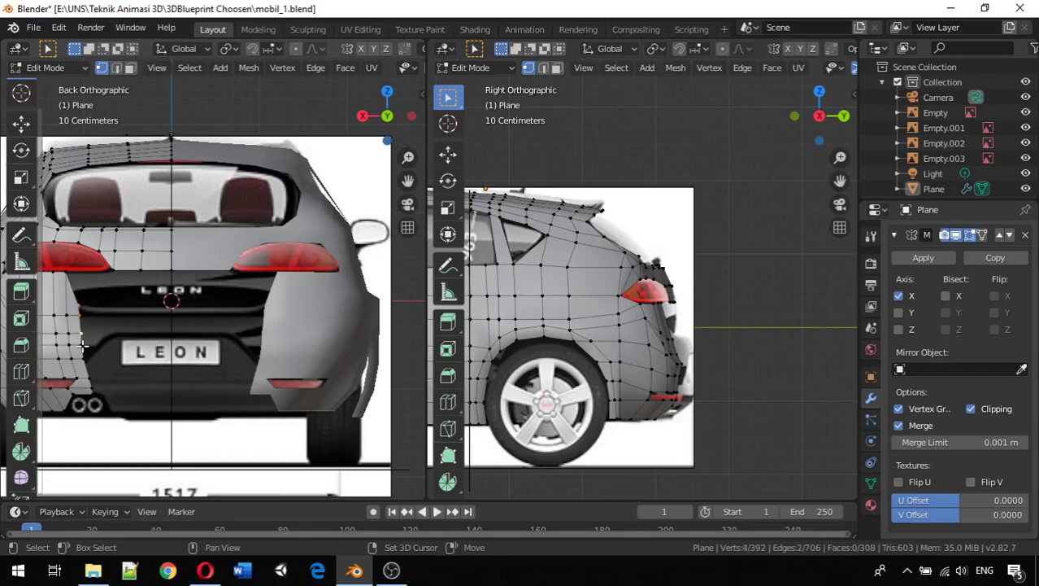
pyautogui.keyDown('shift'); pyautogui.click(84, 359); pyautogui.keyUp('shift')
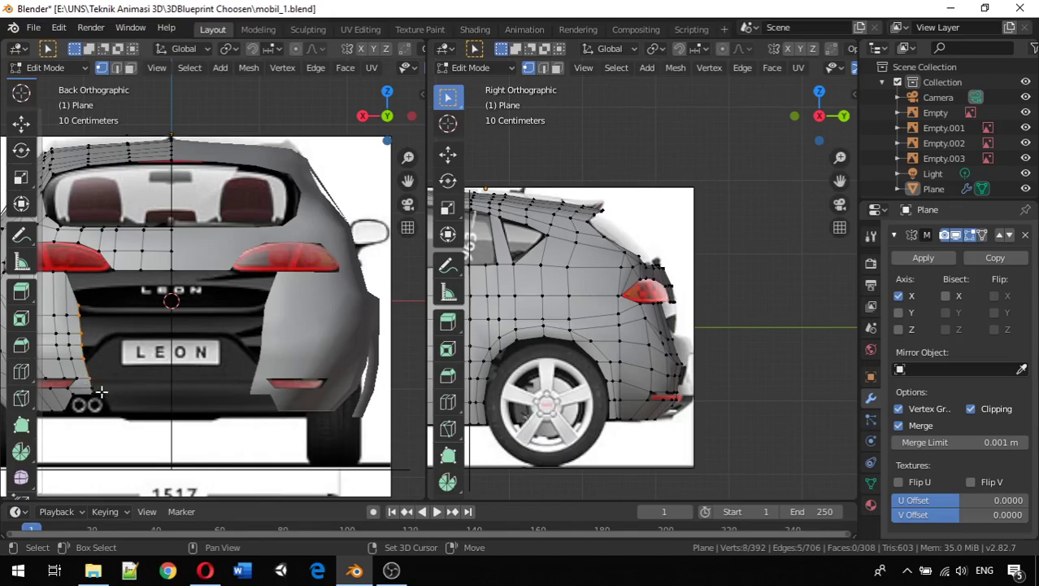
pyautogui.keyDown('shift'); pyautogui.click(90, 389); pyautogui.keyUp('shift')
pyautogui.keyDown('shift'); pyautogui.click(95, 395); pyautogui.keyUp('shift')
pyautogui.keyDown('shift'); pyautogui.click(95, 395); pyautogui.keyUp('shift')
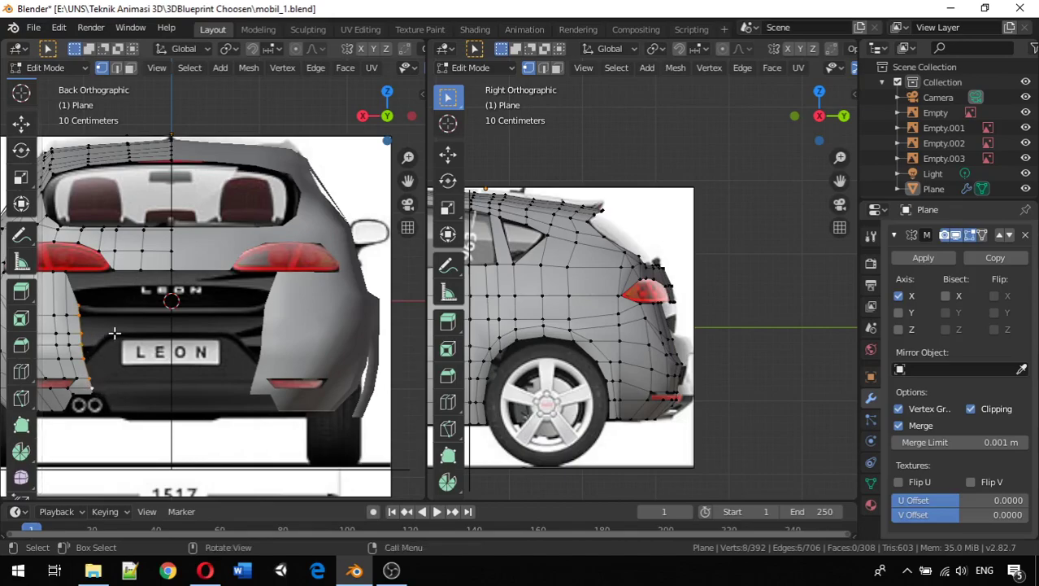
pyautogui.keyDown('shift'); pyautogui.click(82, 339); pyautogui.keyUp('shift')
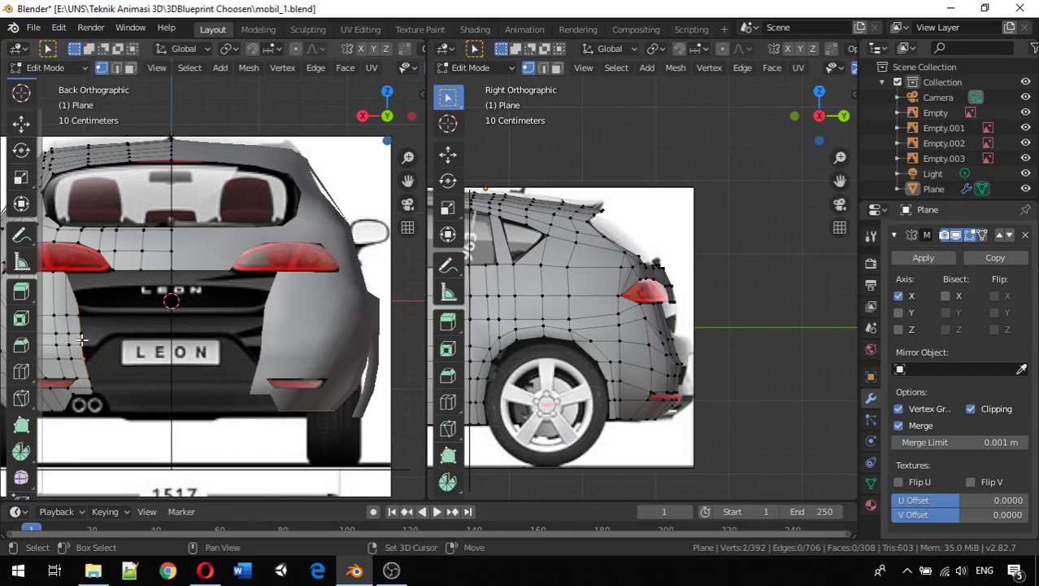
pyautogui.keyDown('shift'); pyautogui.click(84, 317); pyautogui.keyUp('shift')
pyautogui.keyDown('shift'); pyautogui.click(79, 314); pyautogui.keyUp('shift')
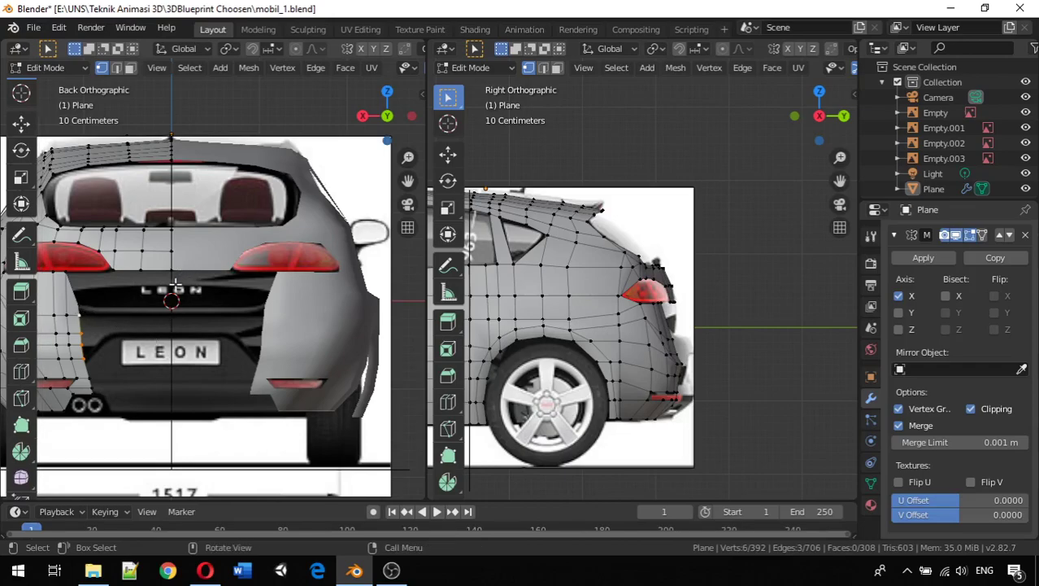
pyautogui.keyDown('shift'); pyautogui.click(79, 304); pyautogui.keyUp('shift')
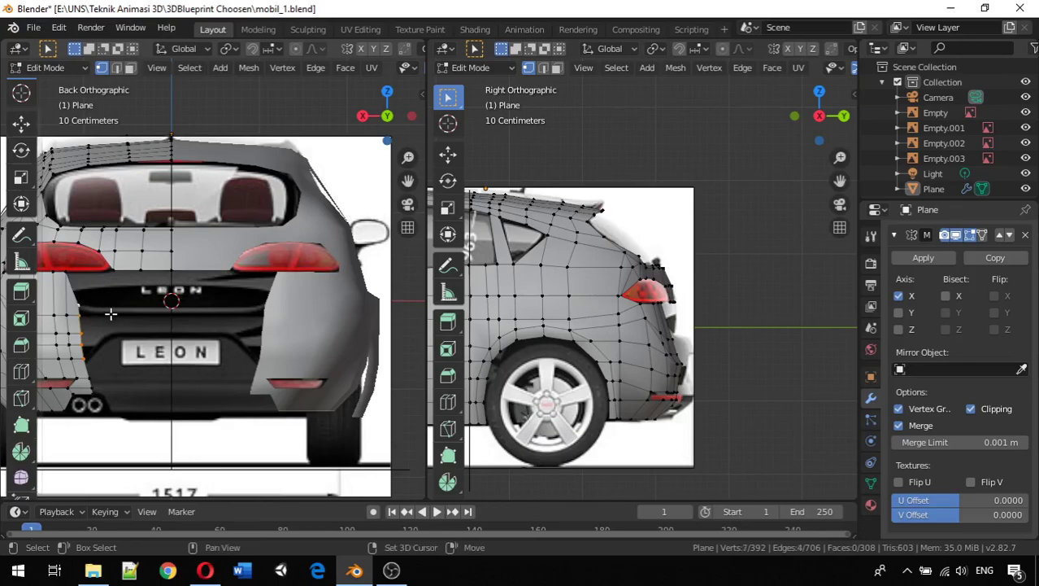
pyautogui.press('e')
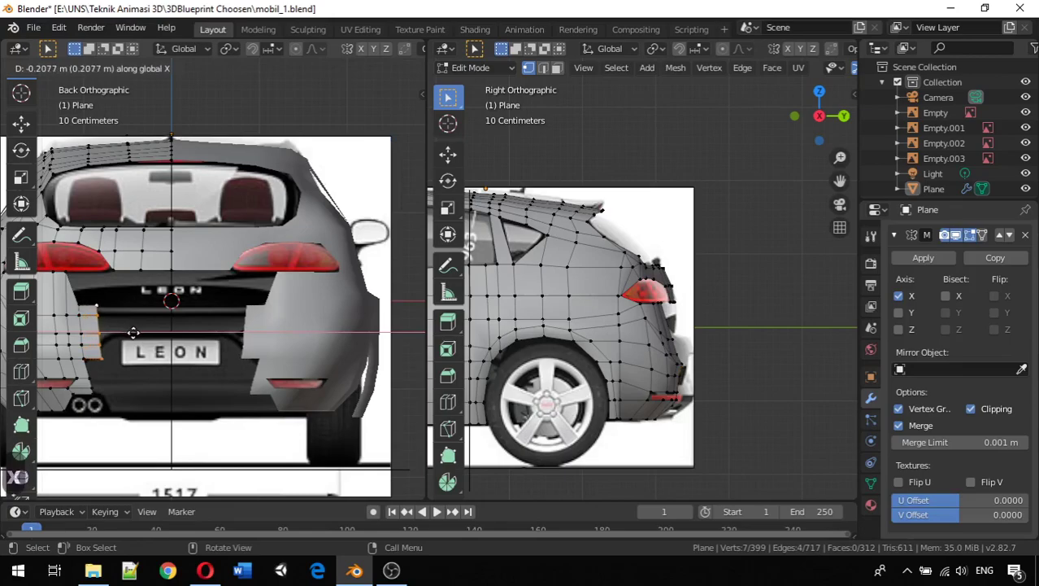
pyautogui.click(135, 332)
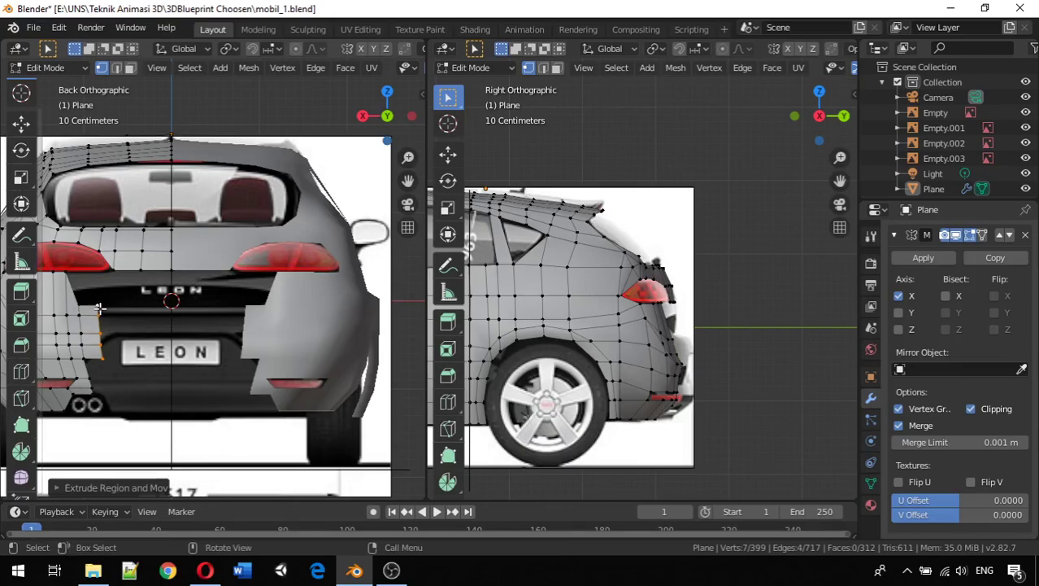
# Move the extruded edge about 0.15 m back outward along X, leaving a narrow strip.
pyautogui.press('g')
pyautogui.press('x')
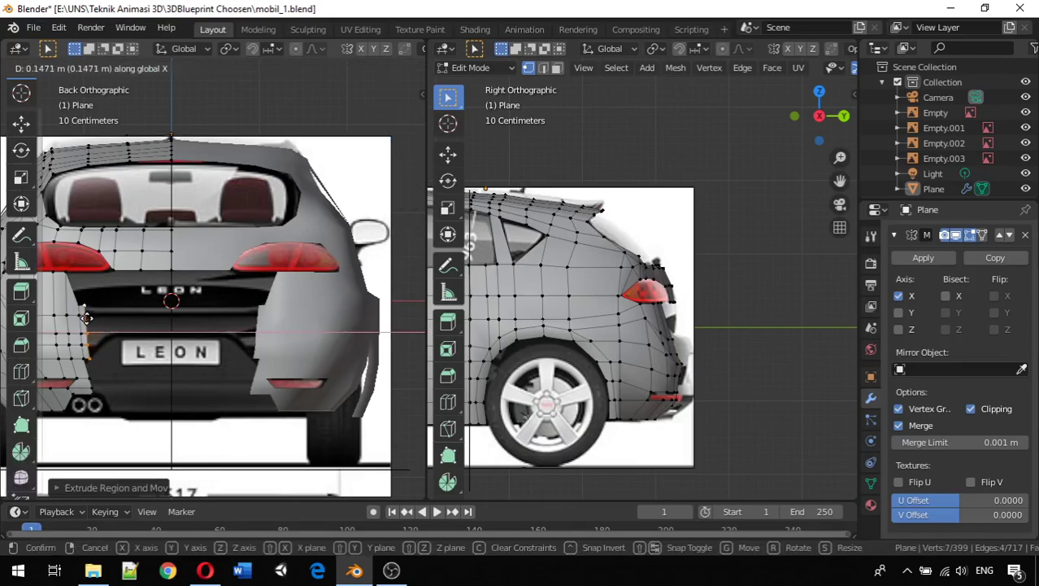
pyautogui.click(86, 318)
# Lower the new strip's top vertex about 0.08 m along Z and the vertex beneath it slightly.
pyautogui.click(84, 306)
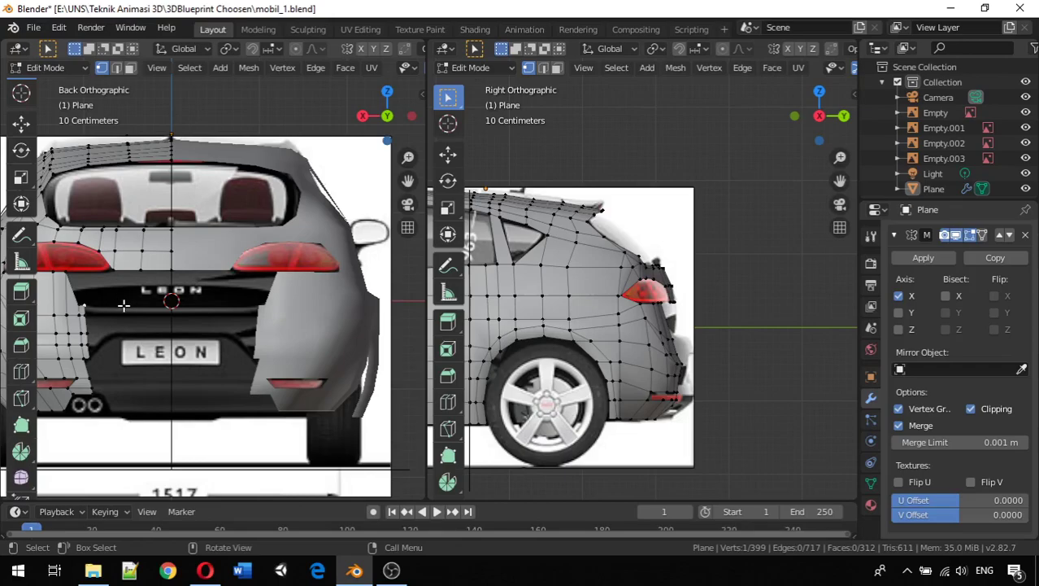
pyautogui.press('g')
pyautogui.press('z')
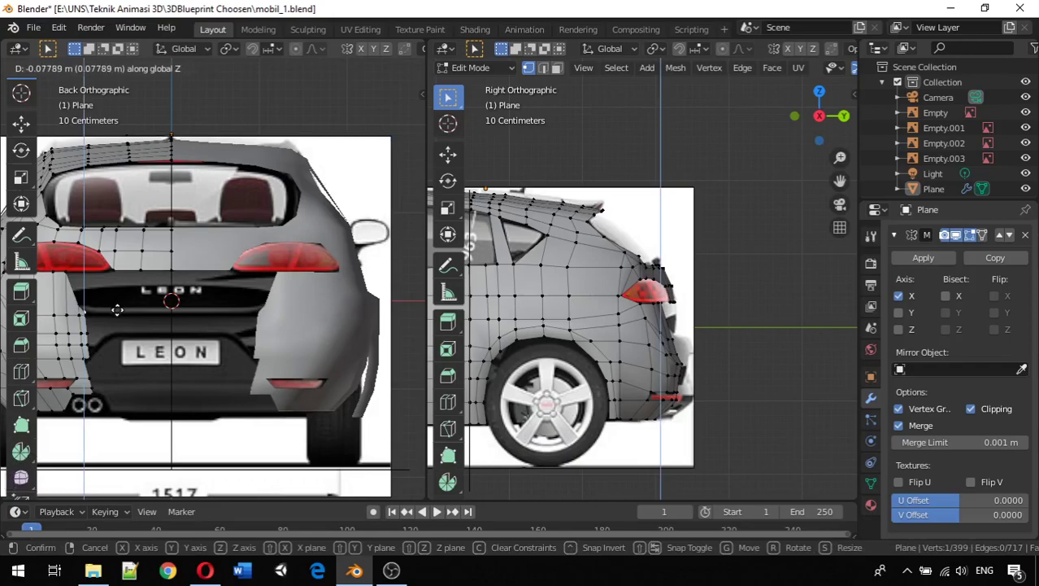
pyautogui.click(117, 310)
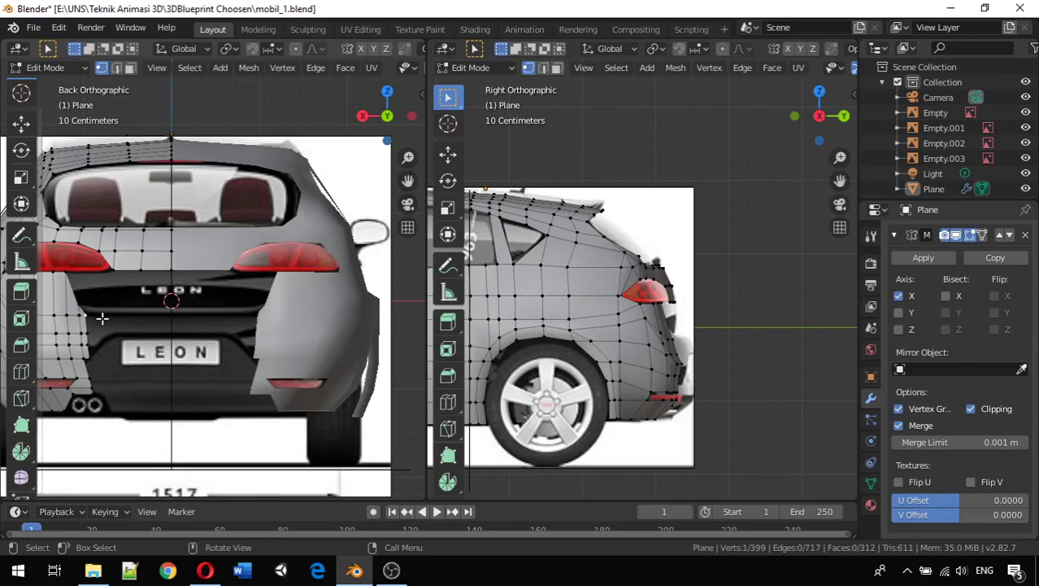
pyautogui.press('g')
pyautogui.press('z')
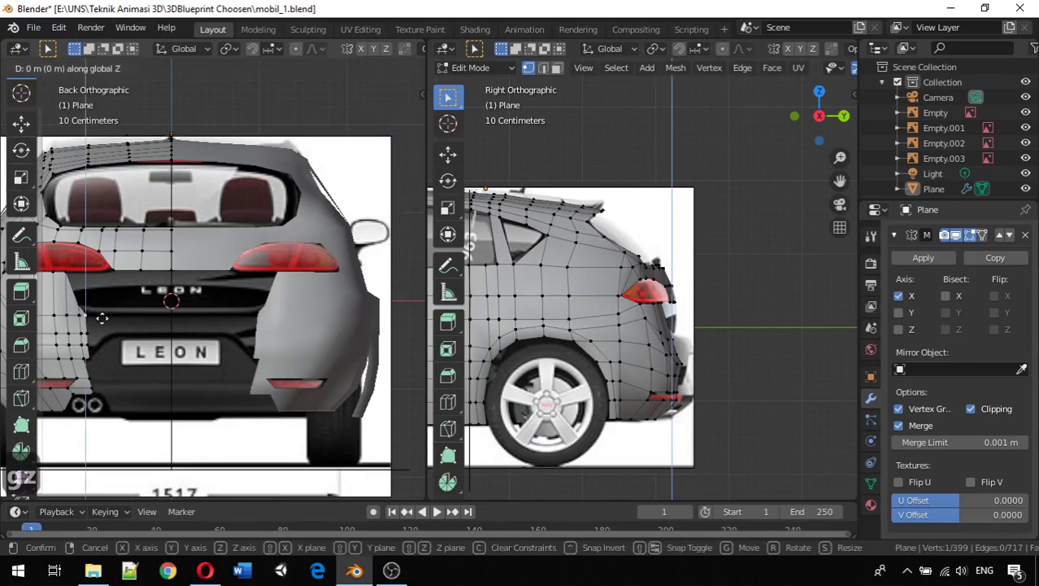
pyautogui.click(103, 322)
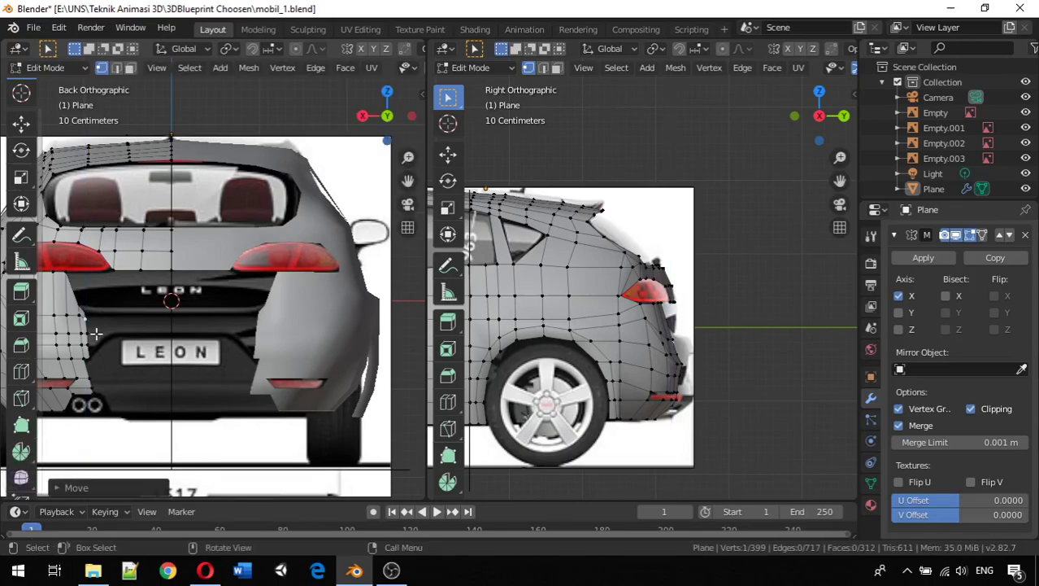
# Raise the middle vertex of the new strip's outer edge about 0.03 m along Z.
pyautogui.click(90, 334)
pyautogui.press('g')
pyautogui.press('z')
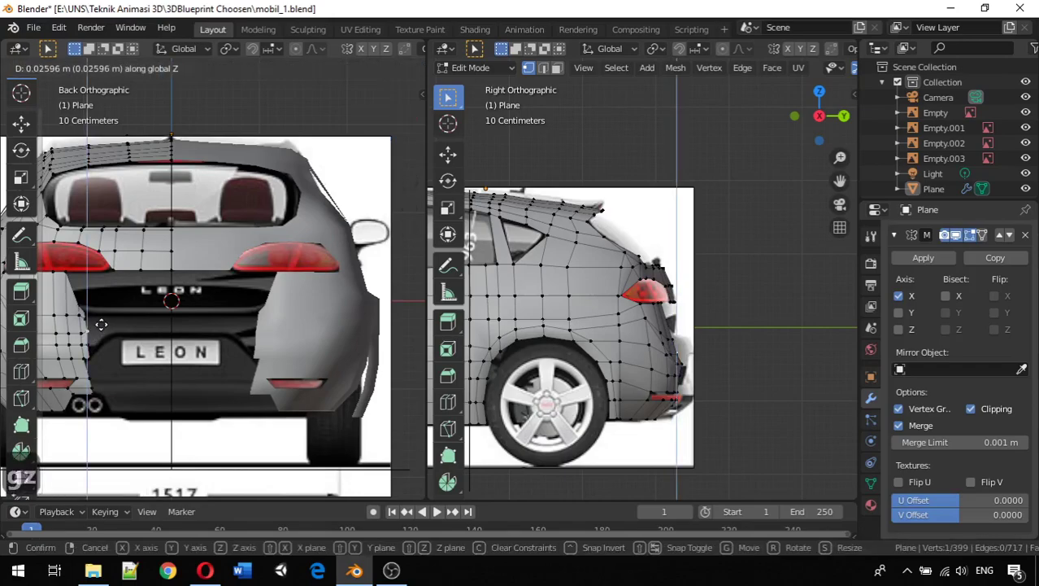
pyautogui.click(94, 344)
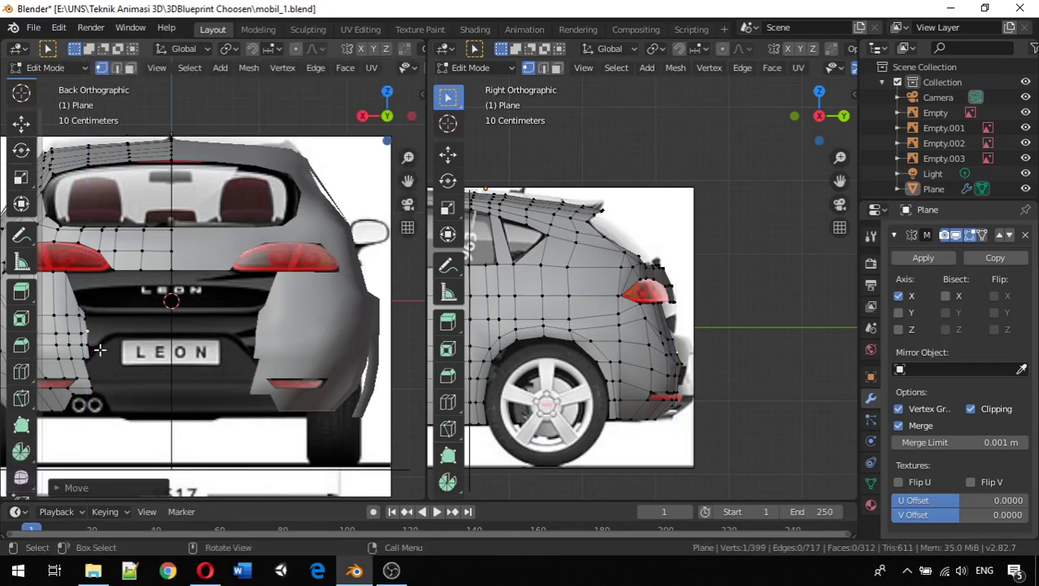
# Raise the bottom vertex of the new strip slightly along Z and shift it slightly along X.
pyautogui.click(86, 355)
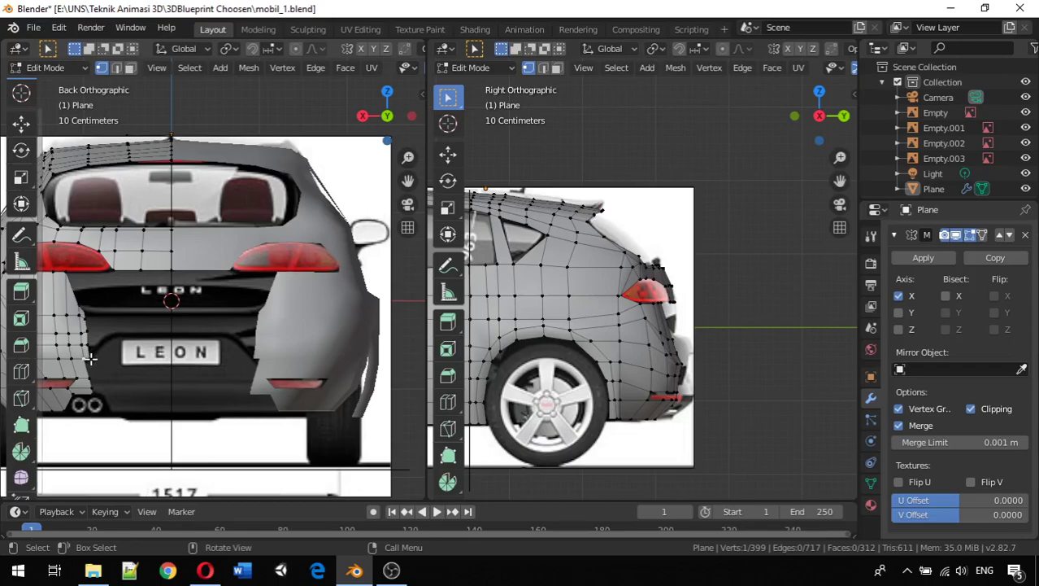
pyautogui.press('g')
pyautogui.press('z')
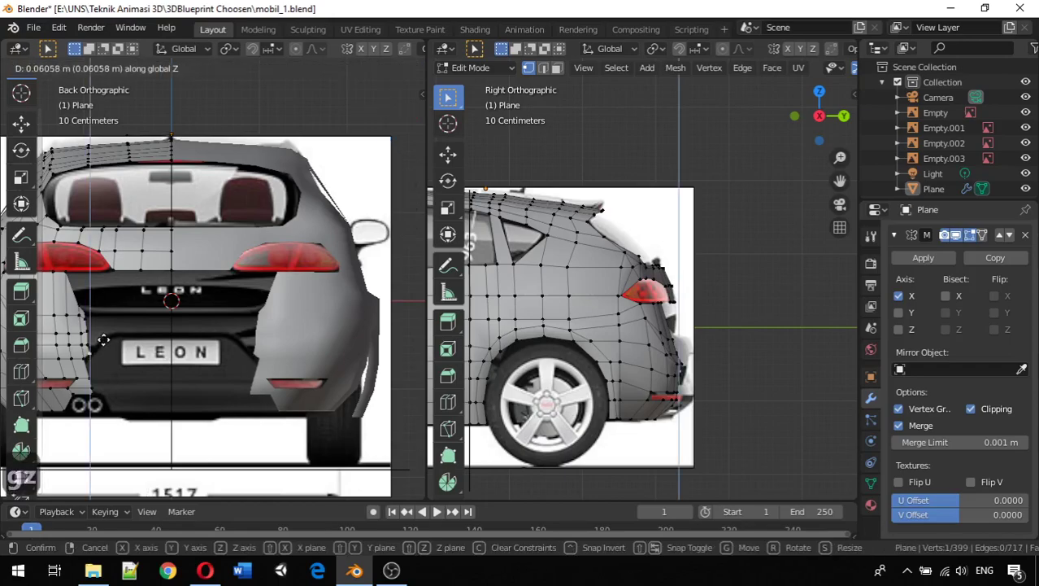
pyautogui.click(99, 343)
pyautogui.click(93, 360)
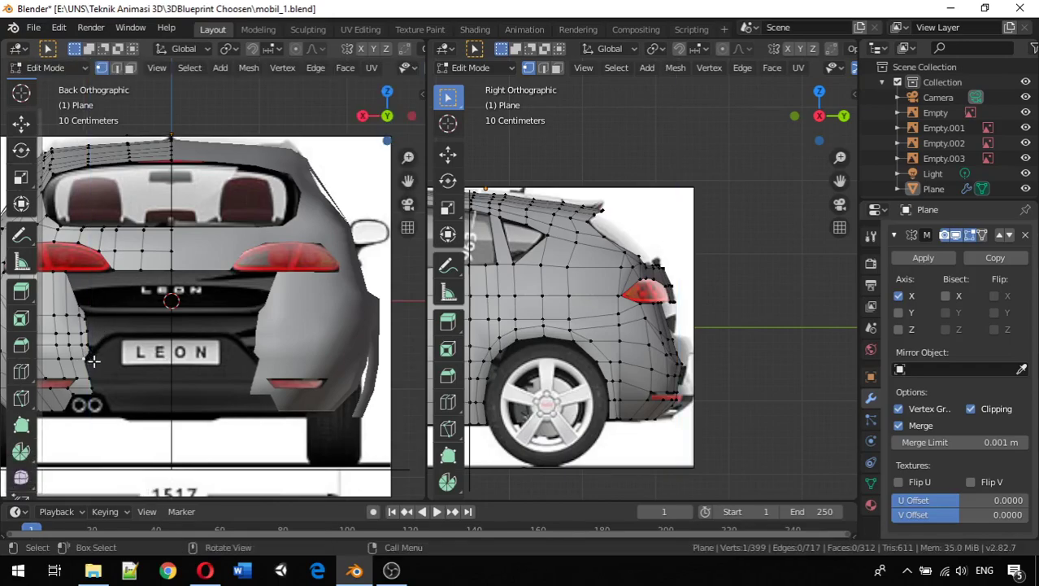
pyautogui.press('g')
pyautogui.press('x')
pyautogui.click(99, 362)
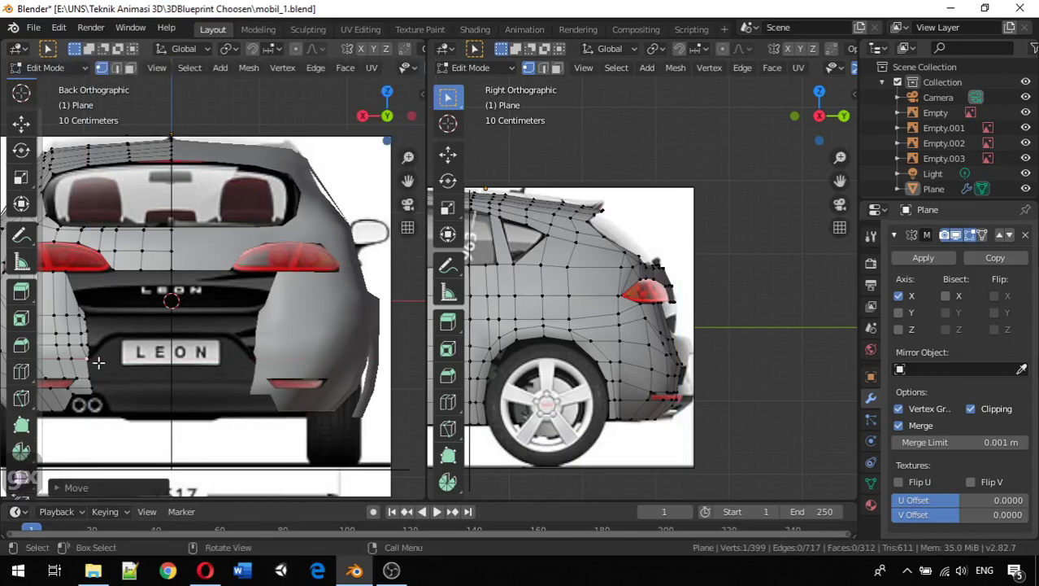
# Raise the vertex on the strip's base edge beside the number plate slightly along Z.
pyautogui.click(96, 351)
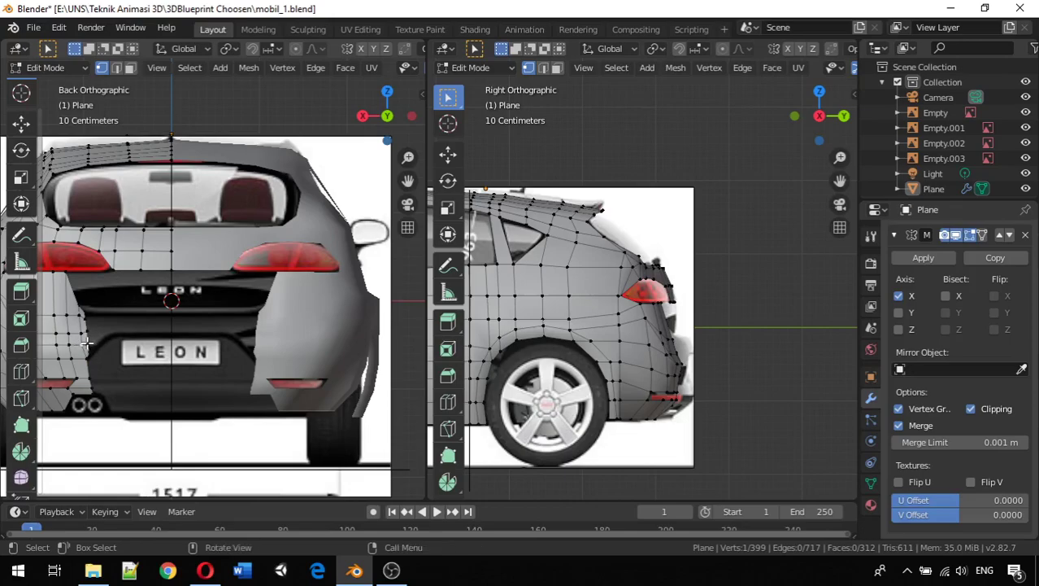
pyautogui.press('g')
pyautogui.press('z')
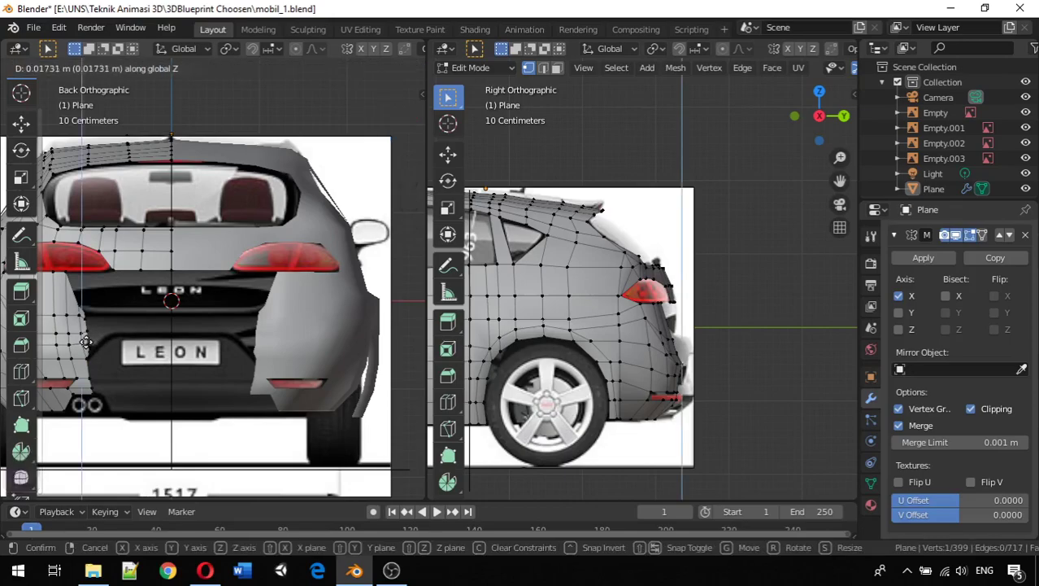
pyautogui.click(83, 337)
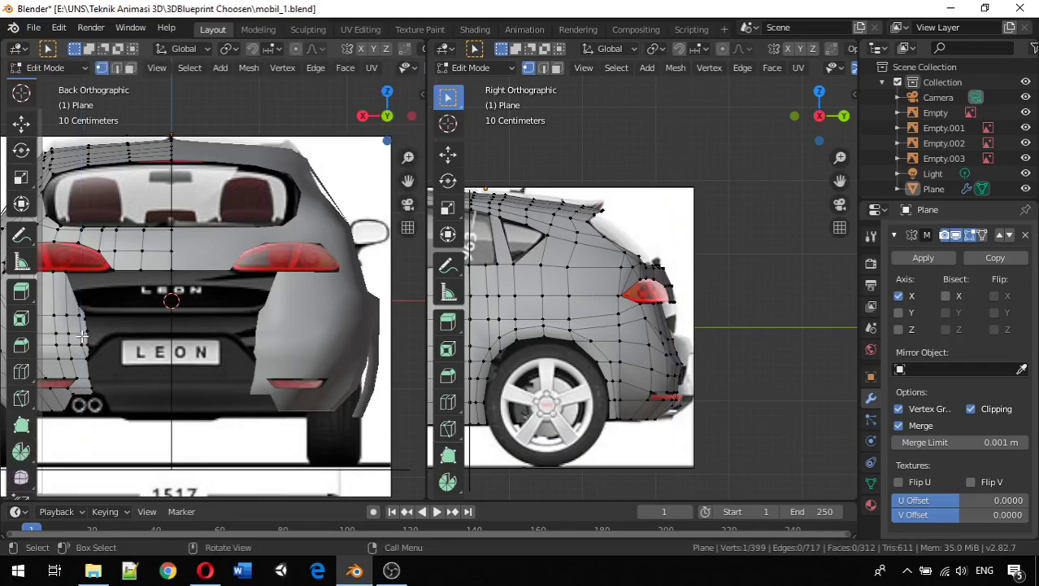
# Adjust the strip's base-edge vertices along Z, raising the middle one about 0.017 m and lowering the upper one about 0.026 m.
pyautogui.press('g')
pyautogui.press('z')
pyautogui.click(83, 336)
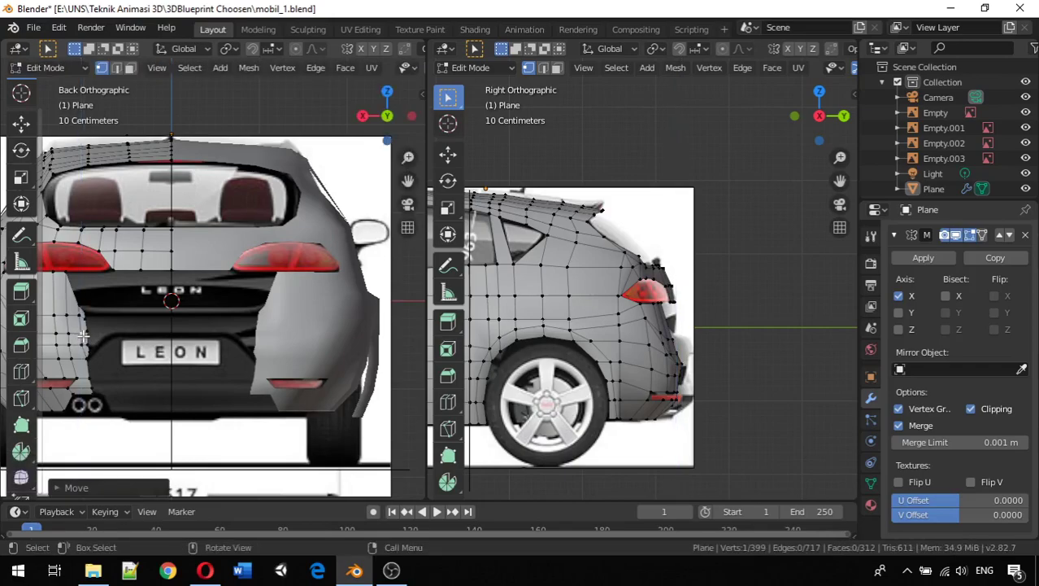
pyautogui.press('g')
pyautogui.press('z')
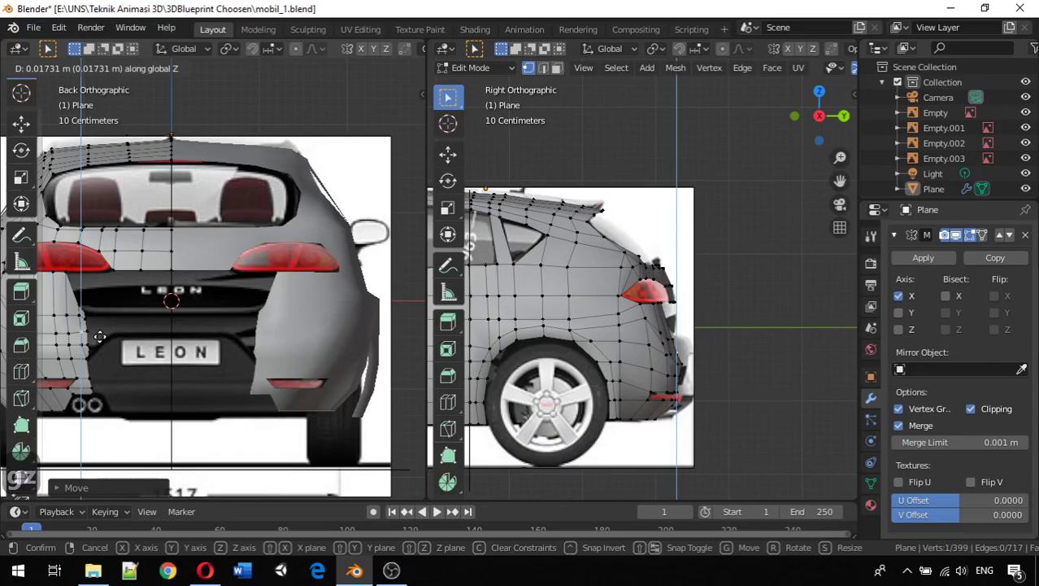
pyautogui.click(99, 336)
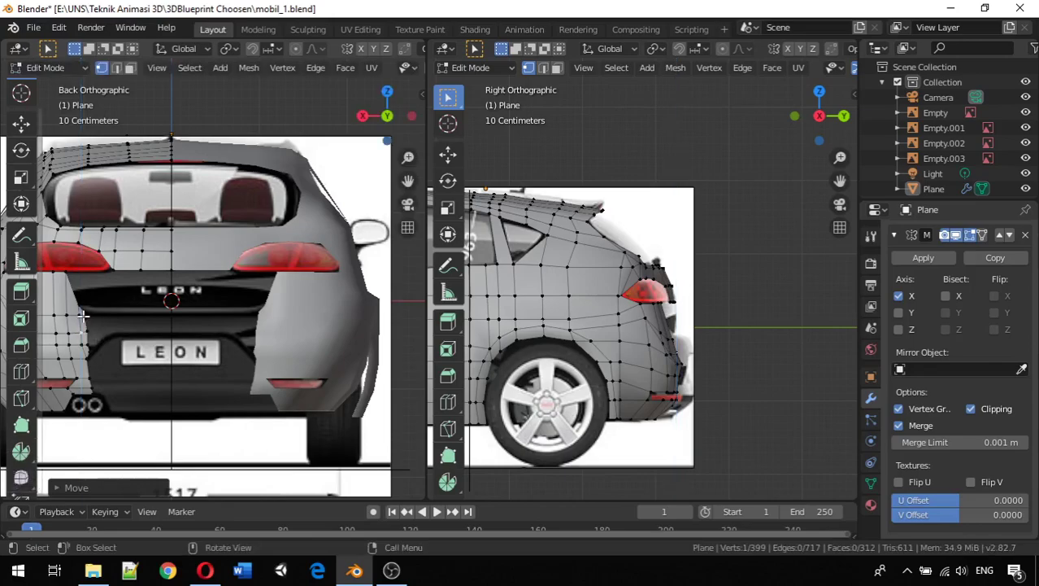
pyautogui.press('g')
pyautogui.press('z')
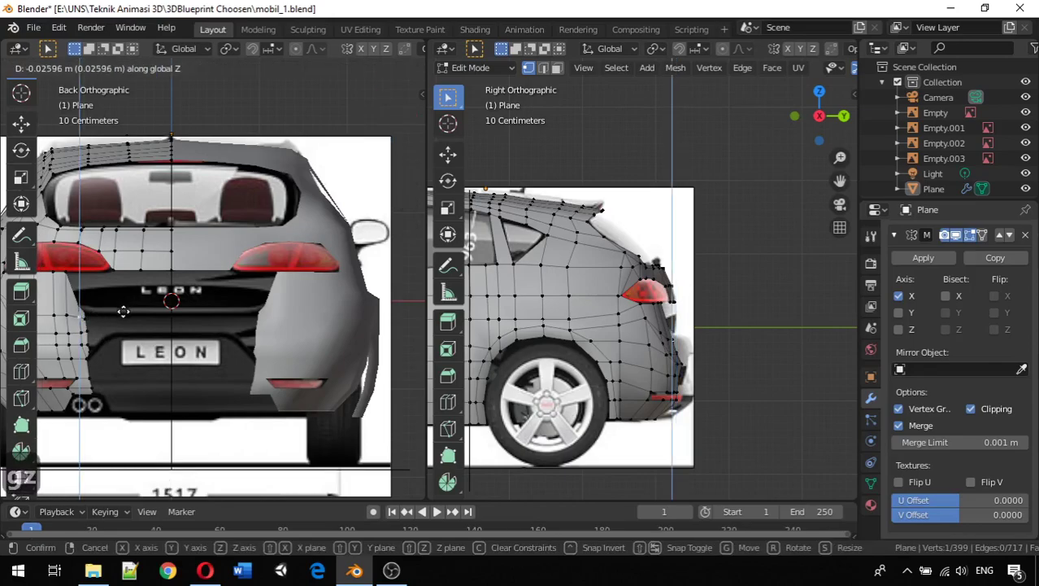
pyautogui.click(123, 311)
# Shift the strip's two lowest outer-edge vertices along X toward the number plate, the upper about 0.009 m and the bottom about 0.026 m.
pyautogui.click(90, 336)
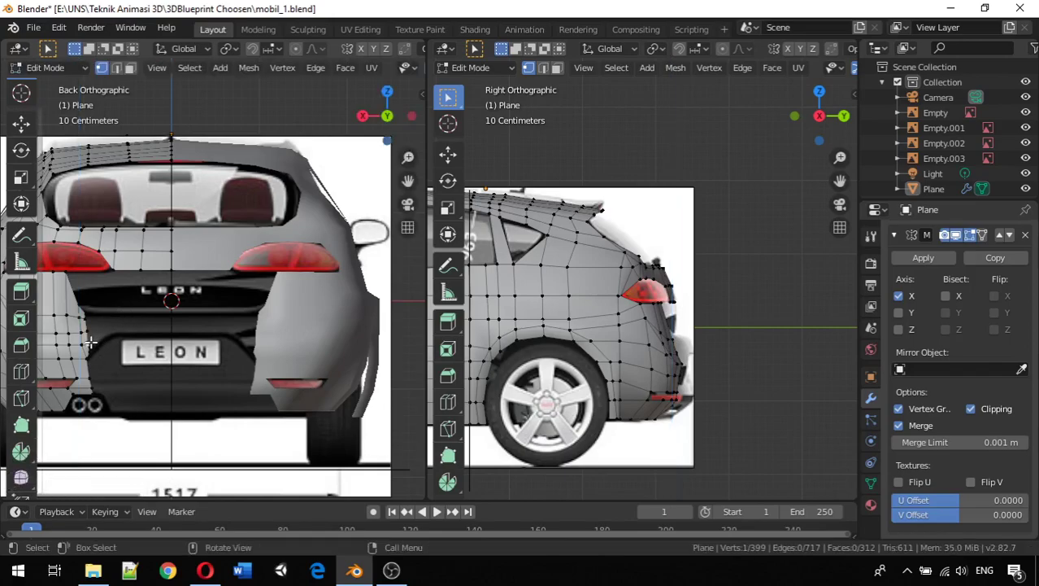
pyautogui.press('g')
pyautogui.press('x')
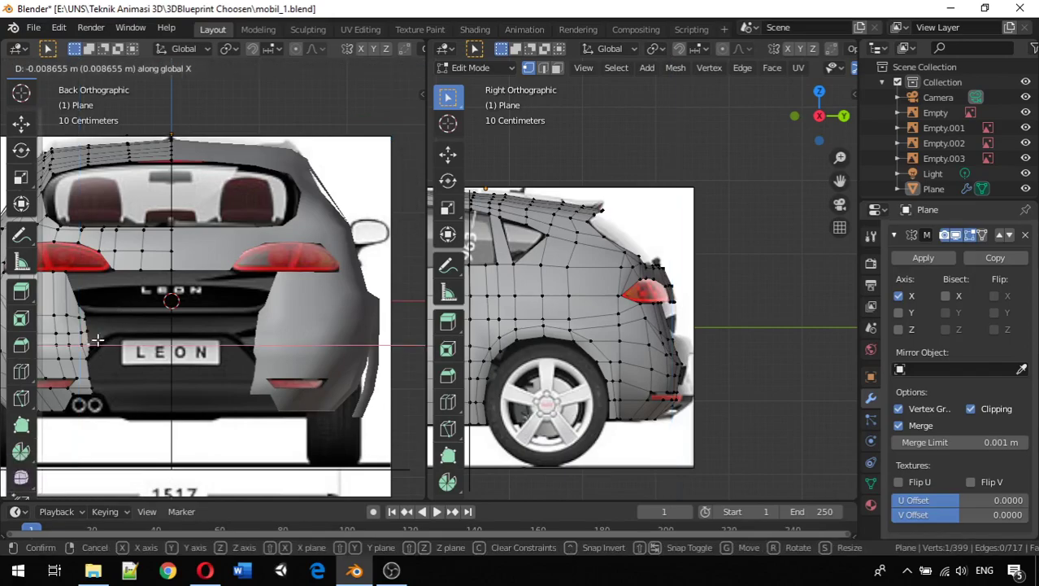
pyautogui.click(101, 350)
pyautogui.click(92, 350)
pyautogui.press('g')
pyautogui.press('z')
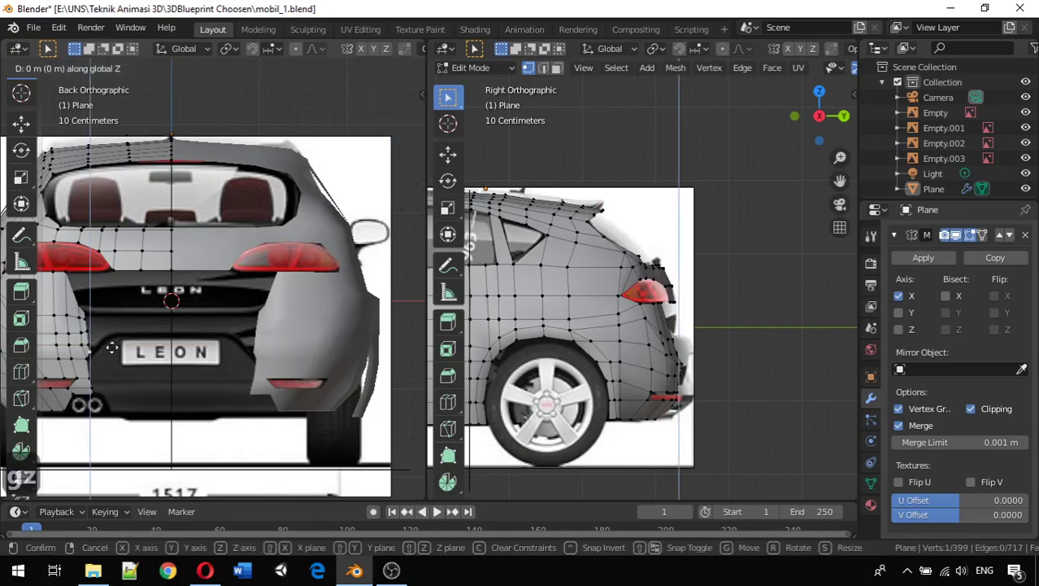
pyautogui.press('x')
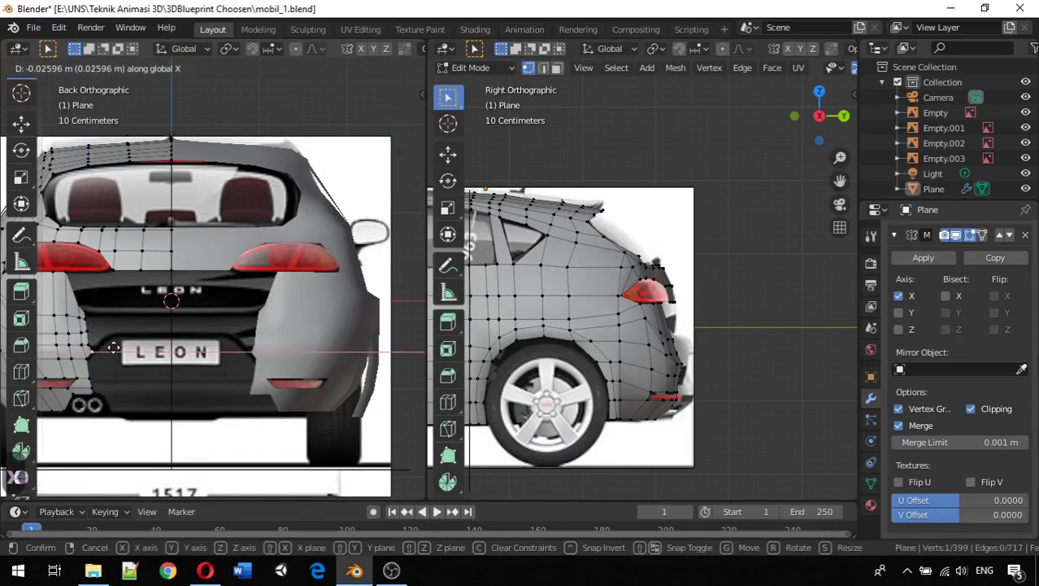
pyautogui.click(114, 348)
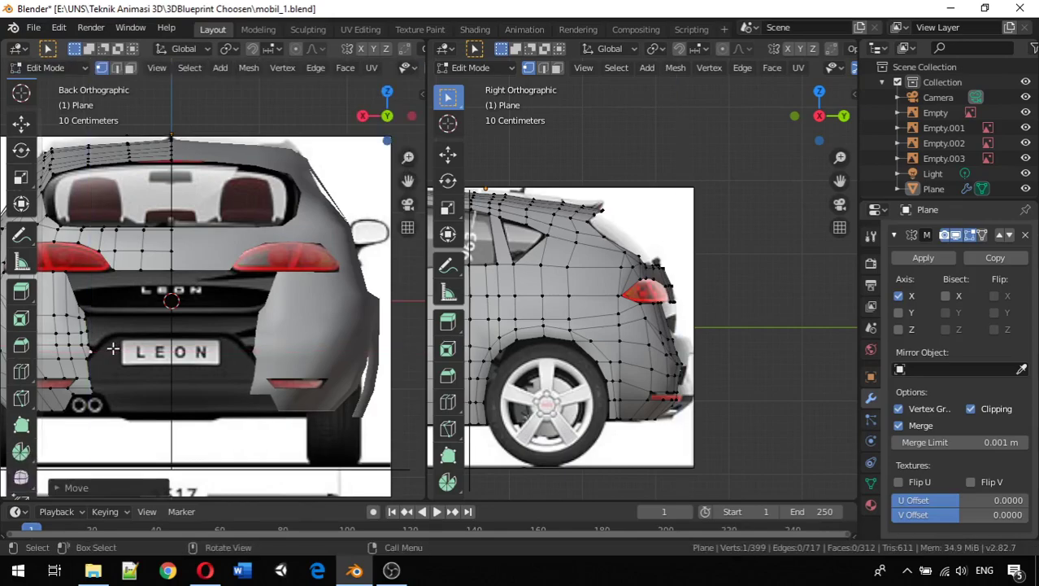
# Move the second-lowest outer-edge vertex of the strip further toward the number plate along X.
pyautogui.press('g')
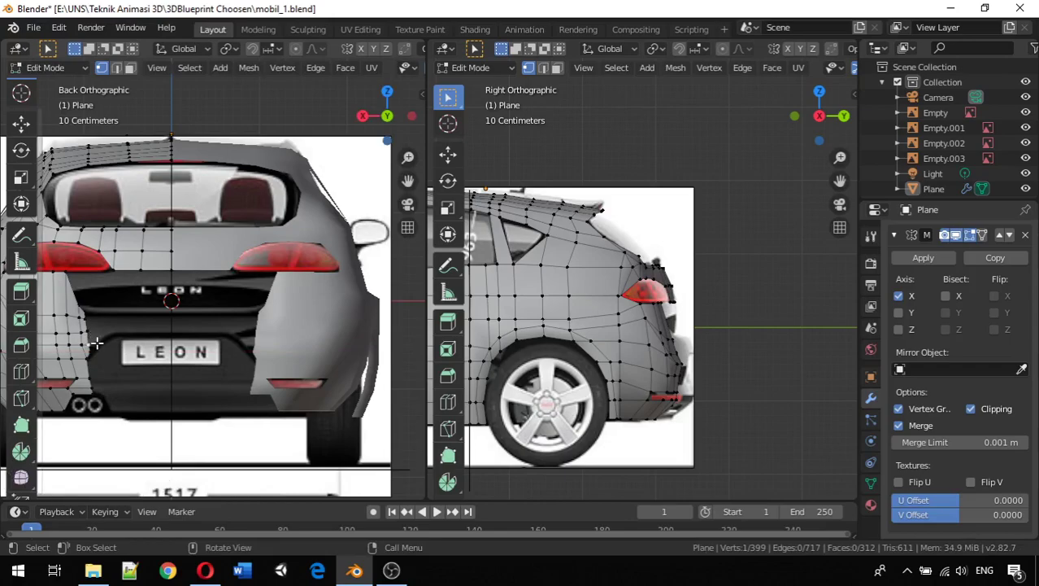
pyautogui.press('z')
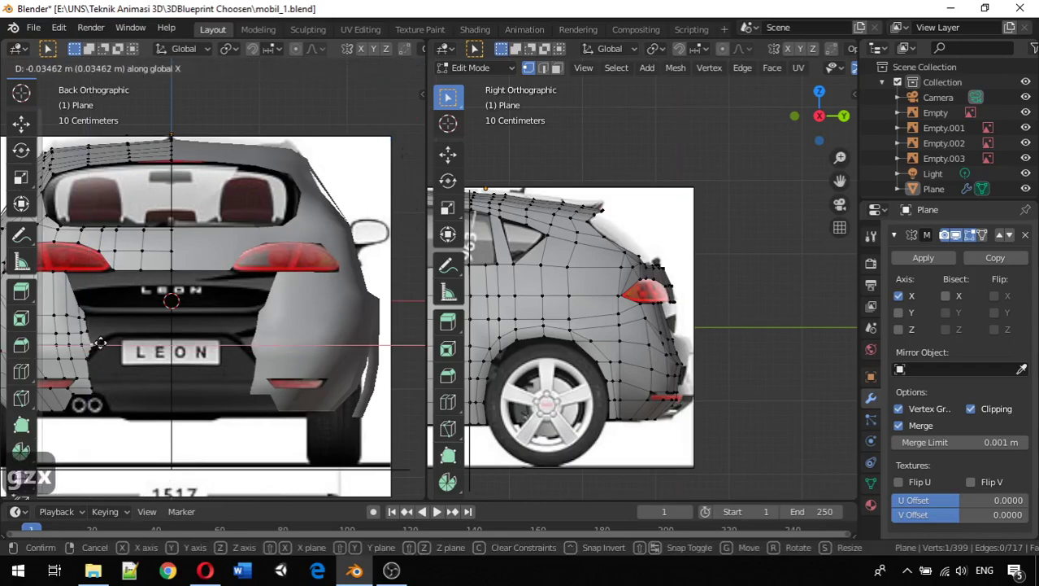
pyautogui.click(96, 343)
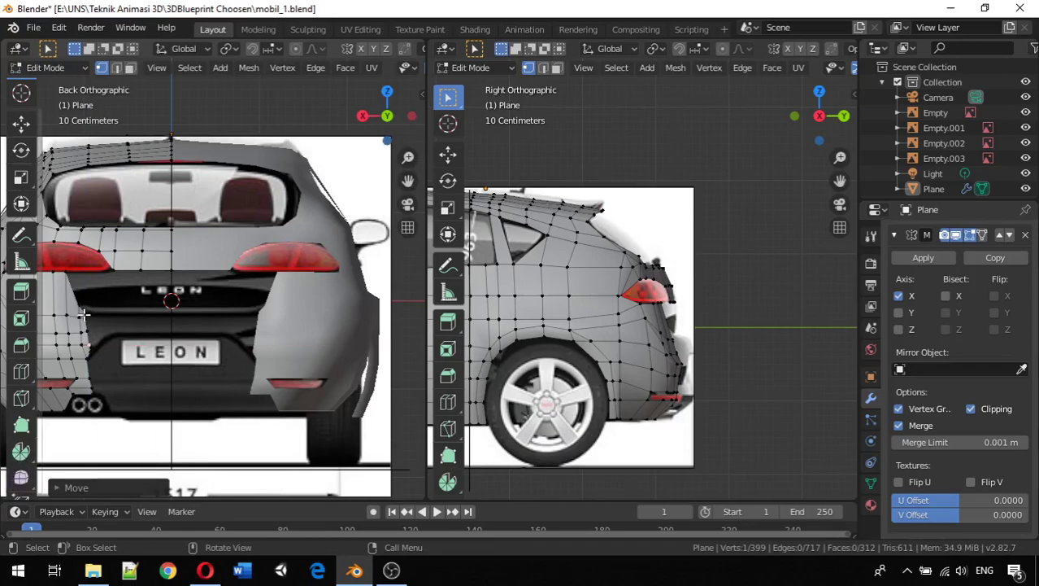
# Extrude the strip's five outer-edge vertices along X up to the edge of the number plate.
pyautogui.click(83, 313)
pyautogui.keyDown('shift'); pyautogui.click(86, 323); pyautogui.keyUp('shift')
pyautogui.keyDown('shift'); pyautogui.click(89, 335); pyautogui.keyUp('shift')
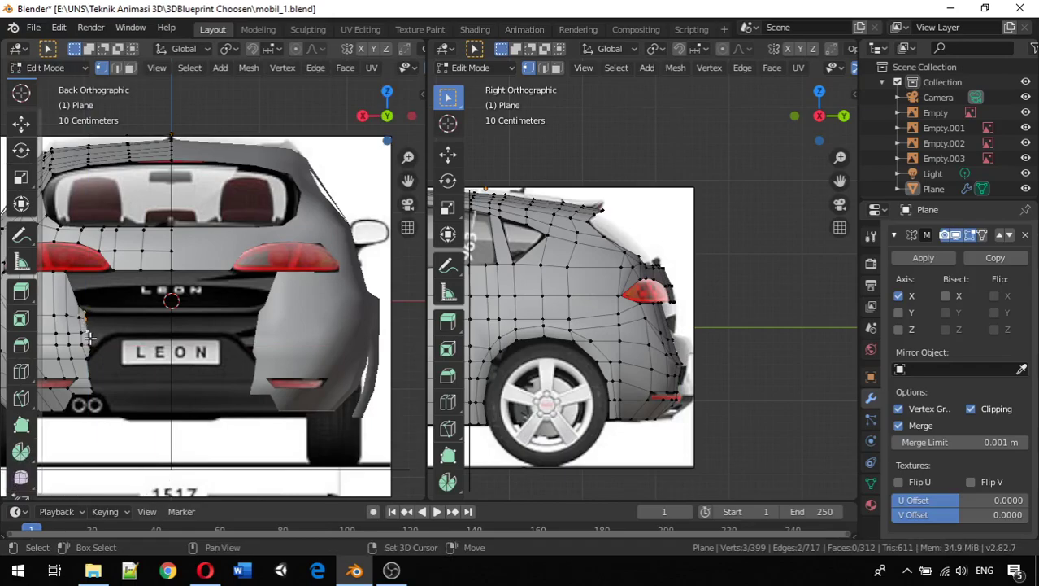
pyautogui.keyDown('shift'); pyautogui.click(91, 344); pyautogui.keyUp('shift')
pyautogui.keyDown('shift'); pyautogui.click(97, 351); pyautogui.keyUp('shift')
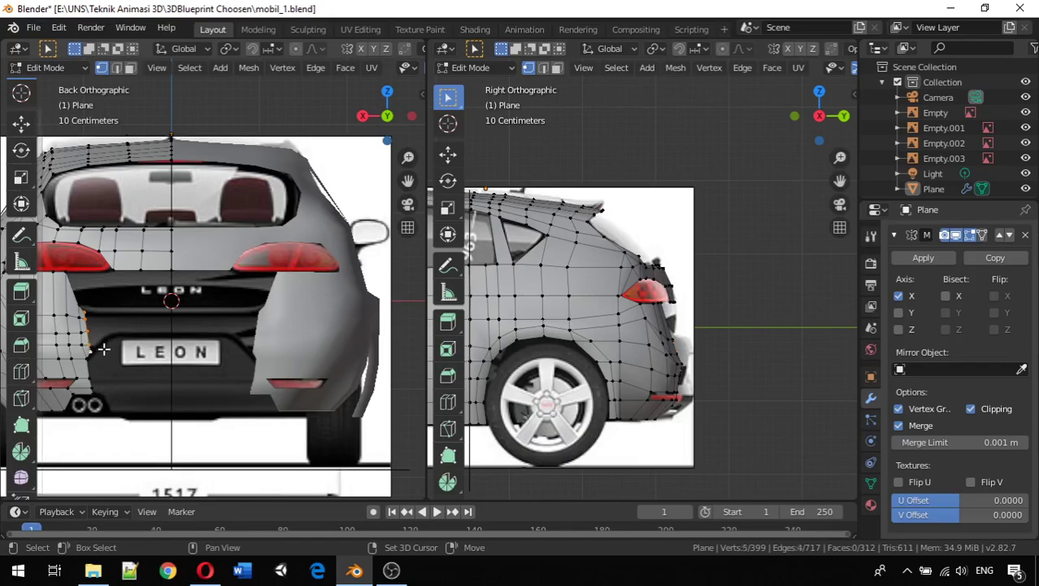
pyautogui.press('e')
pyautogui.press('x')
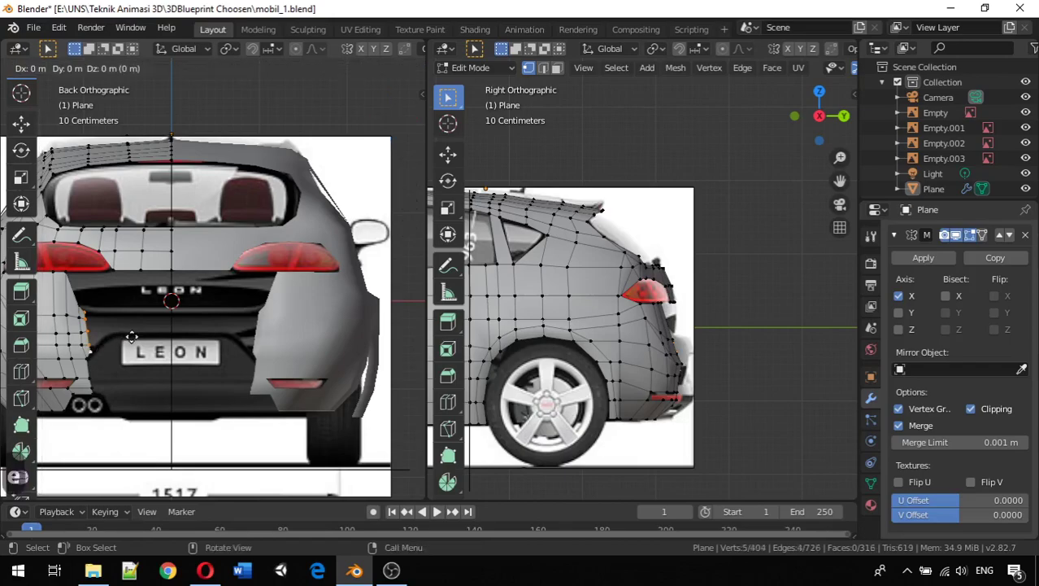
pyautogui.click(157, 338)
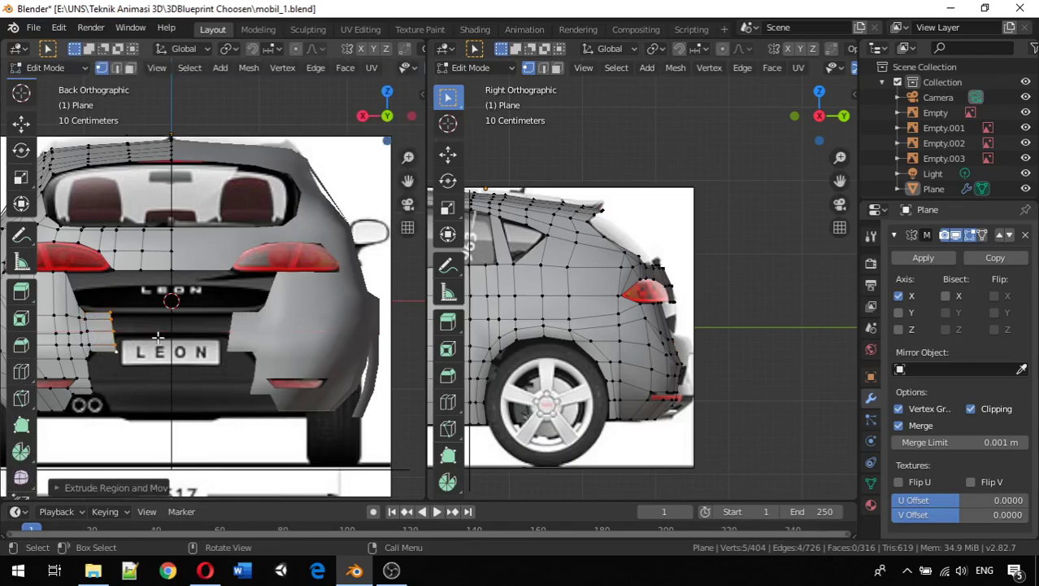
# Raise the top vertex of the extrusion's base edge about 0.009 m along Z and nudge the extrusion's bottom outer vertex along X.
pyautogui.click(117, 351)
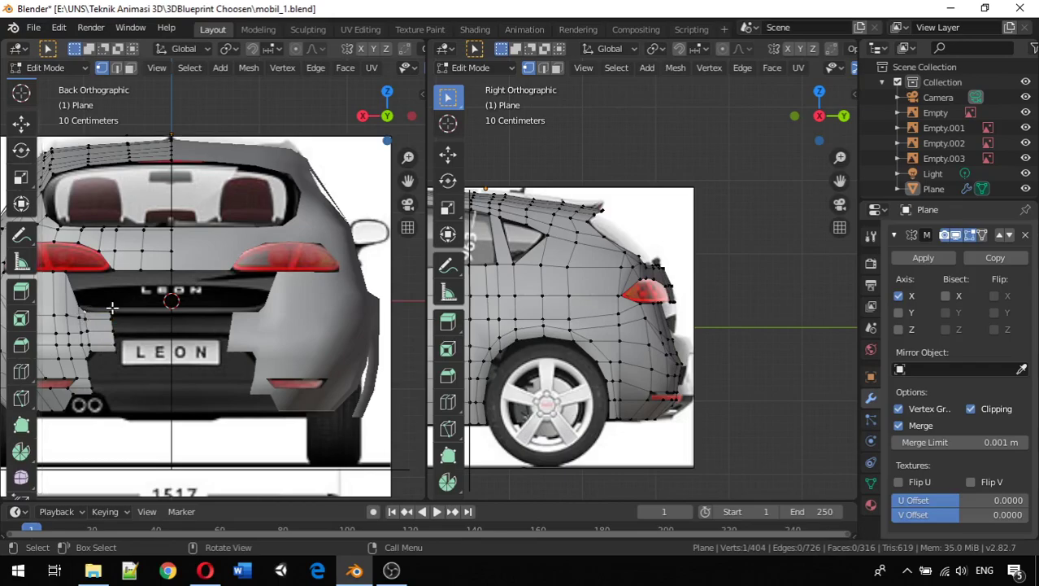
pyautogui.press('g')
pyautogui.press('z')
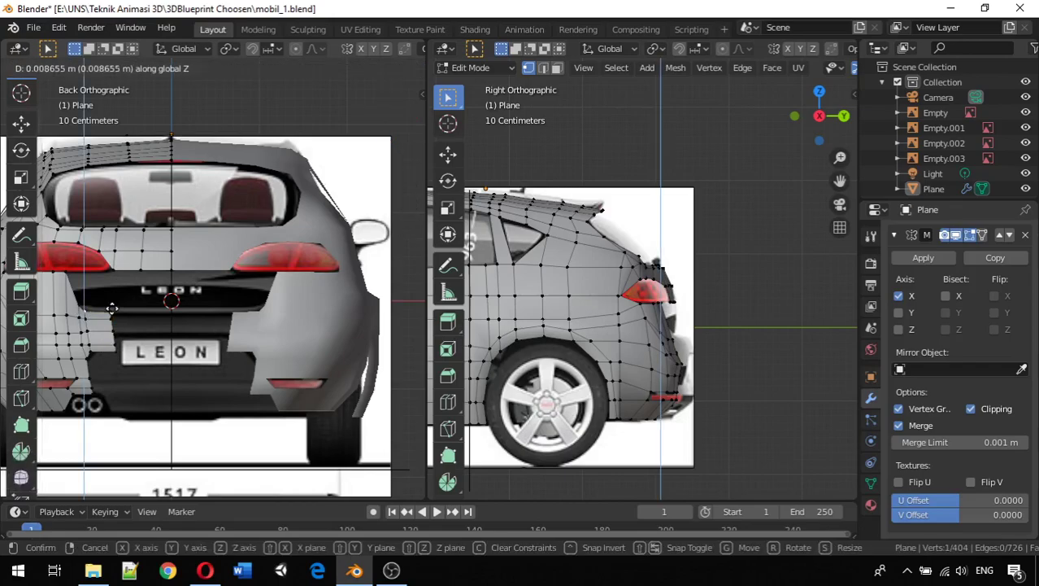
pyautogui.click(112, 309)
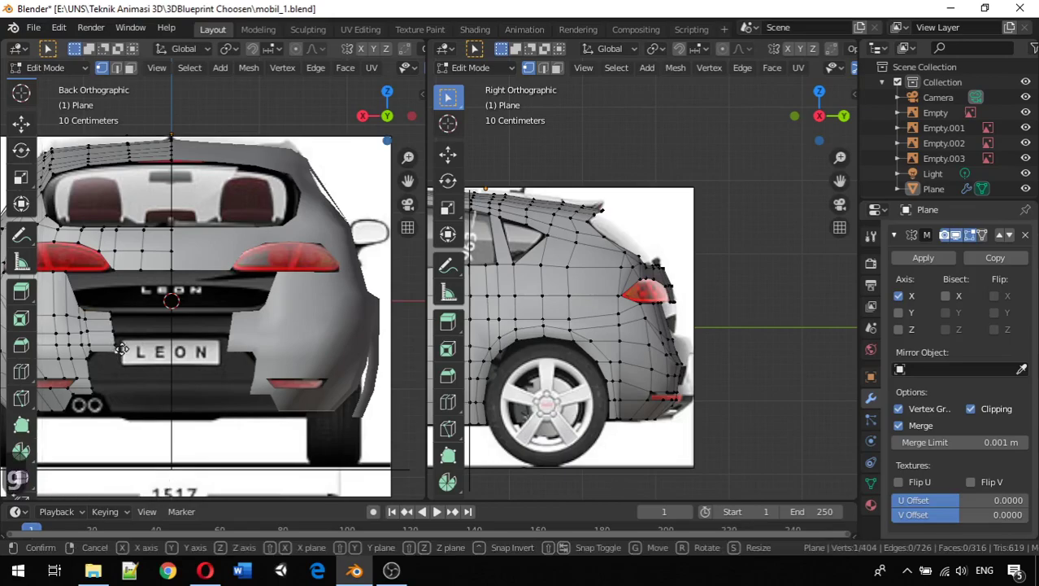
pyautogui.press('g')
pyautogui.press('x')
pyautogui.click(119, 348)
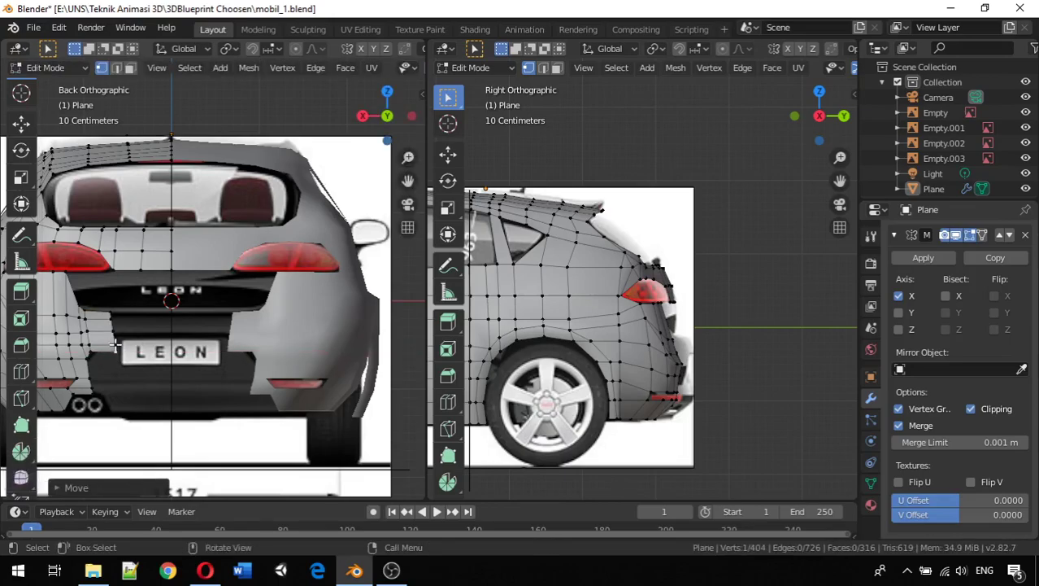
# Scale the extrusion's five outer-edge vertices to about 0.45 and raise them along Z above the number plate.
pyautogui.keyDown('shift'); pyautogui.click(115, 346); pyautogui.keyUp('shift')
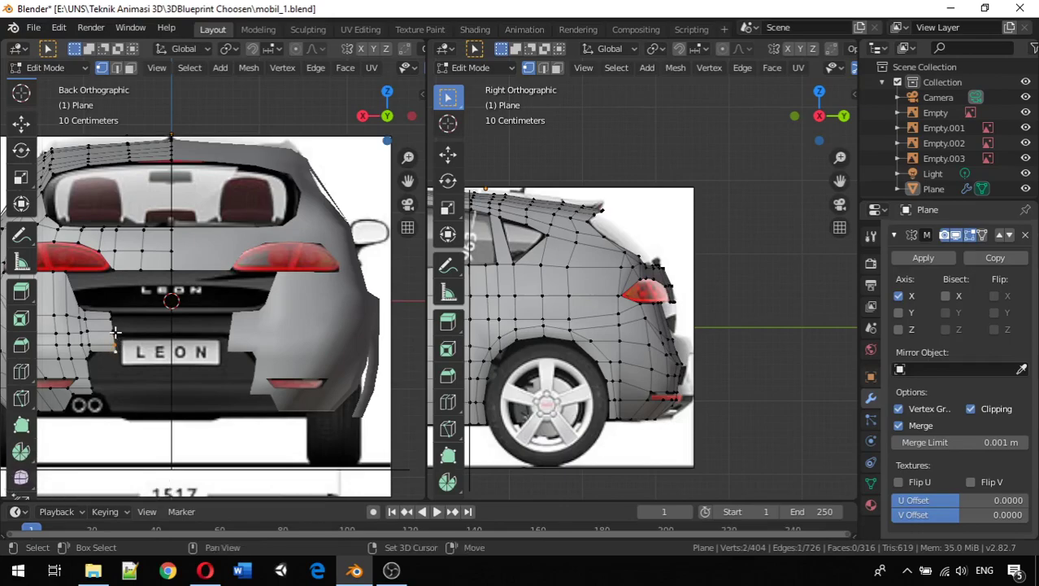
pyautogui.keyDown('shift'); pyautogui.click(114, 316); pyautogui.keyUp('shift')
pyautogui.press('s')
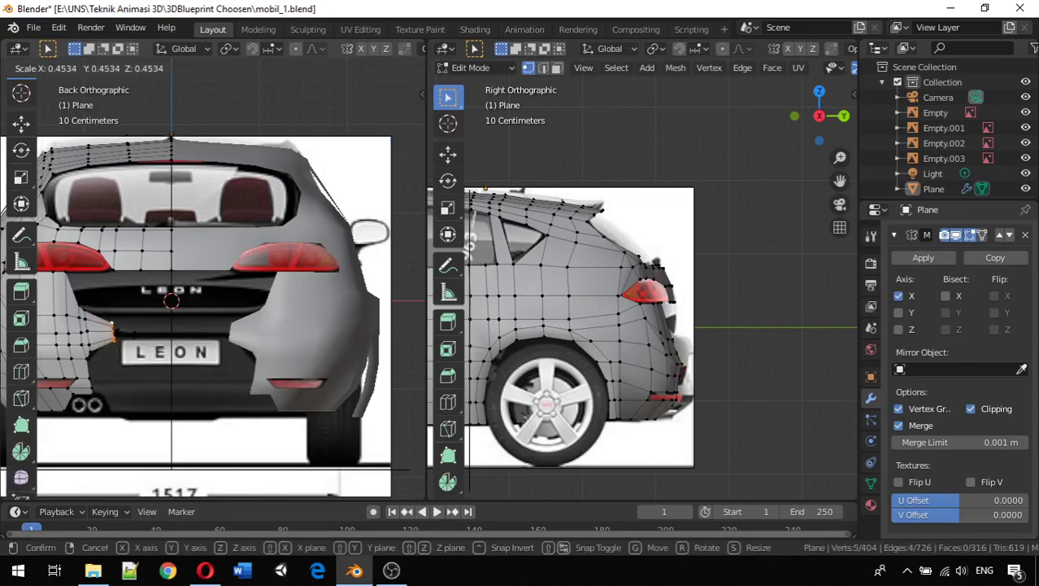
pyautogui.click(128, 335)
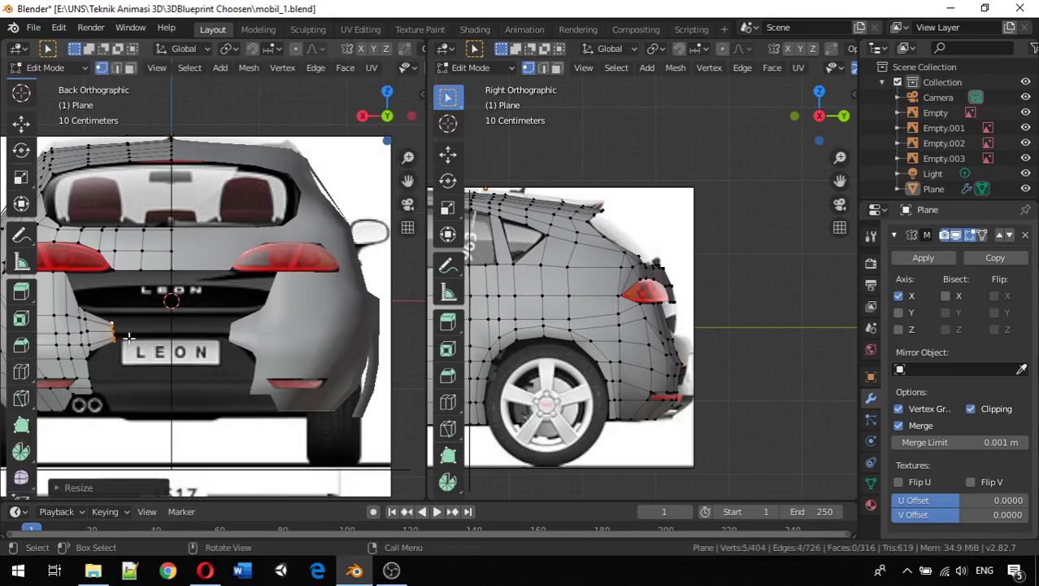
pyautogui.press('g')
pyautogui.press('z')
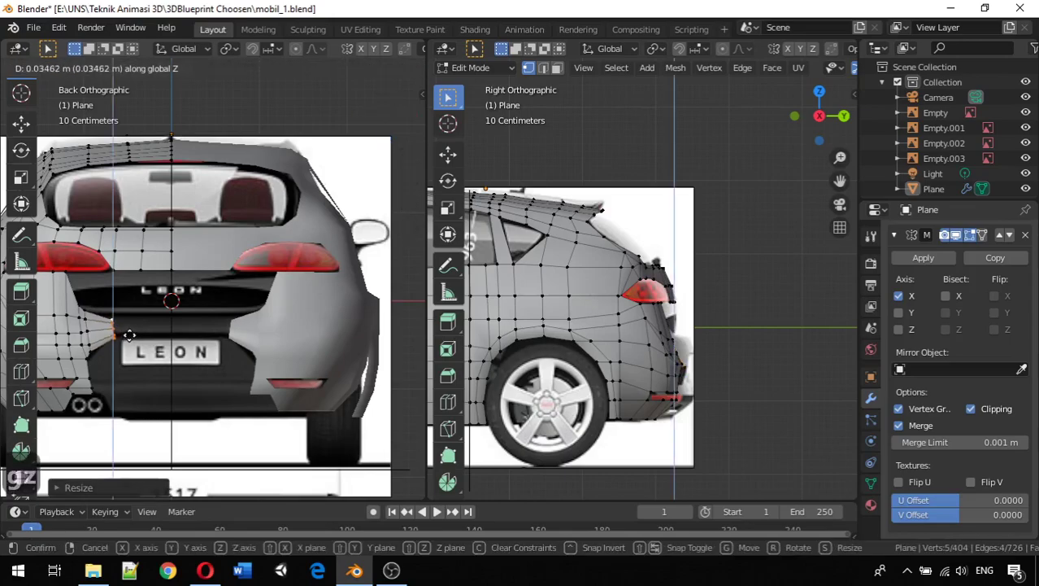
pyautogui.click(129, 328)
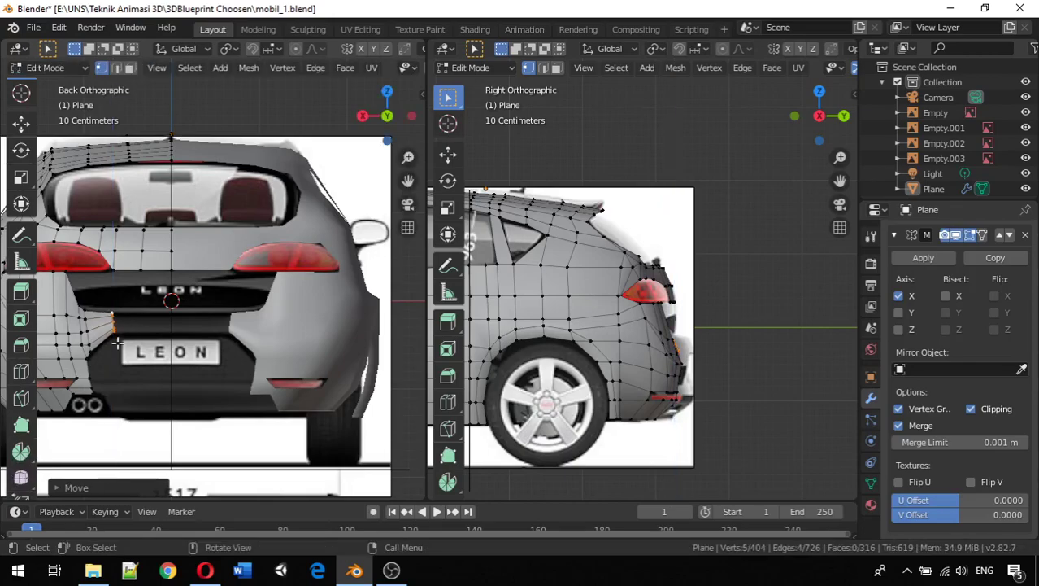
# Raise the bottom vertex of the extrusion's base edge about 0.009 m along Z and adjust its top vertex along Z.
pyautogui.press('g')
pyautogui.press('z')
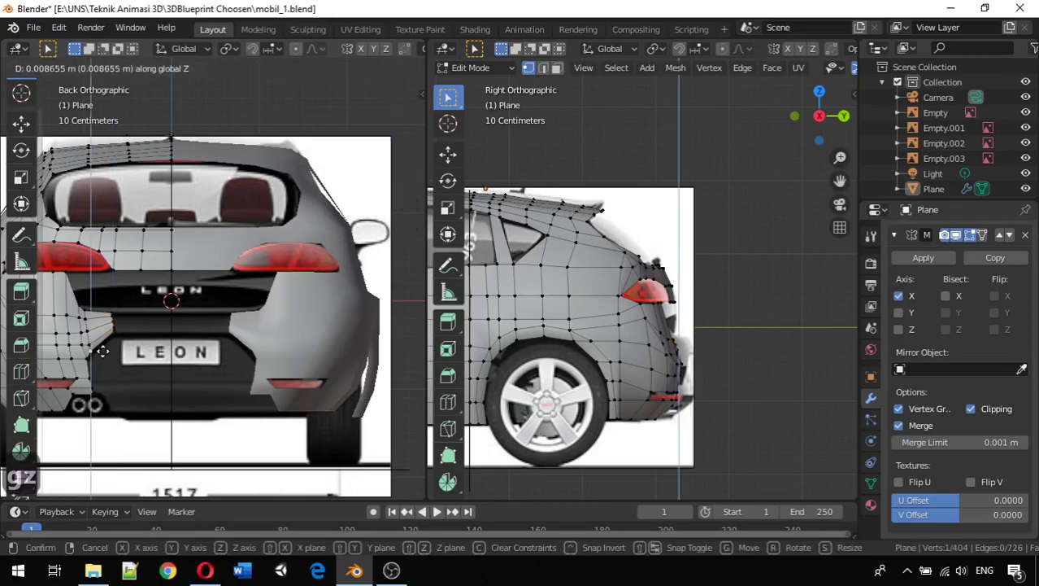
pyautogui.click(103, 351)
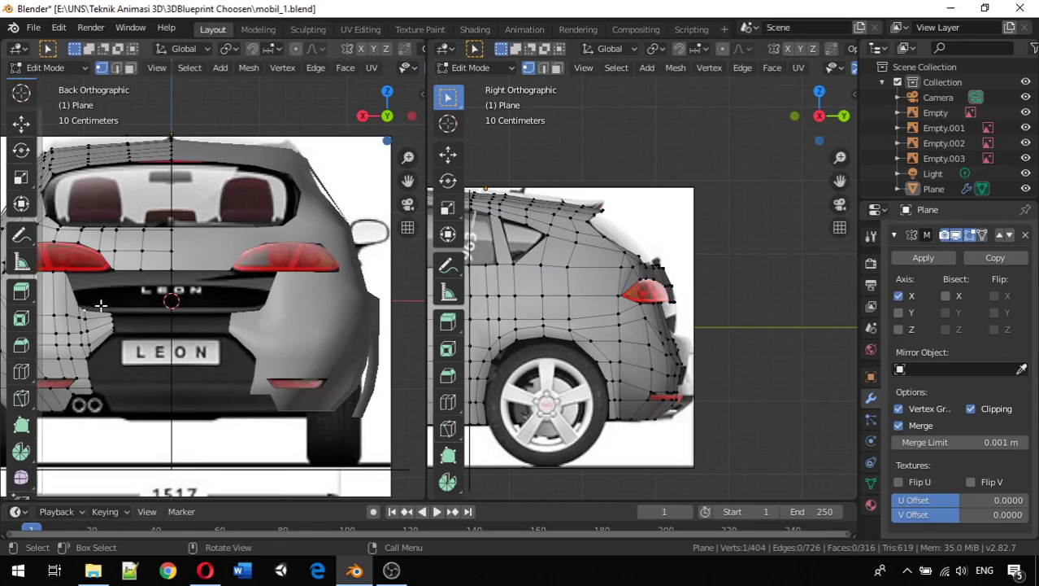
pyautogui.press('g')
pyautogui.press('z')
pyautogui.click(101, 302)
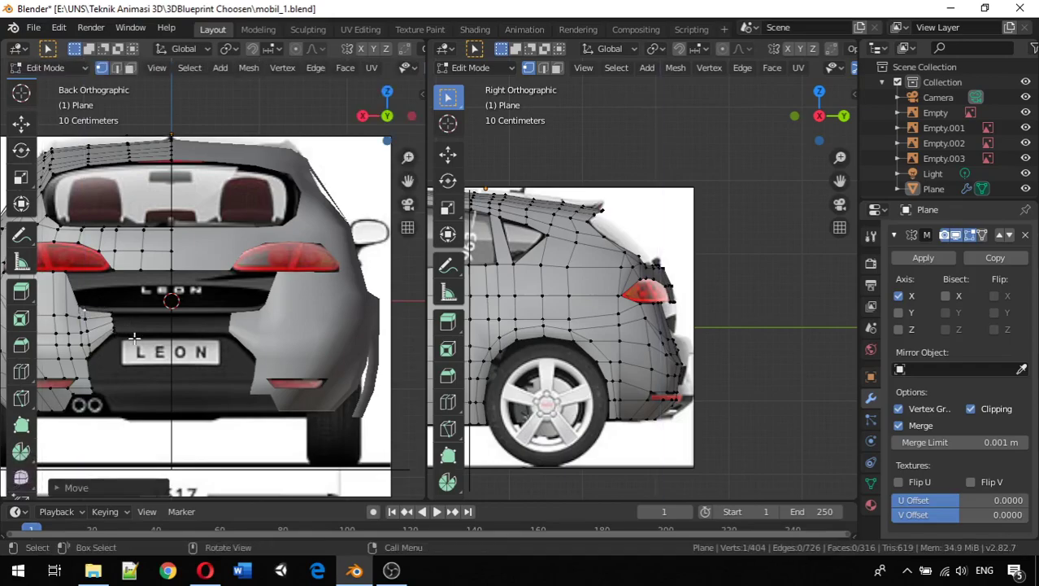
# Adjust the height of the vertex just below the extrusion's base edge, beside the number plate.
pyautogui.press('g')
pyautogui.press('z')
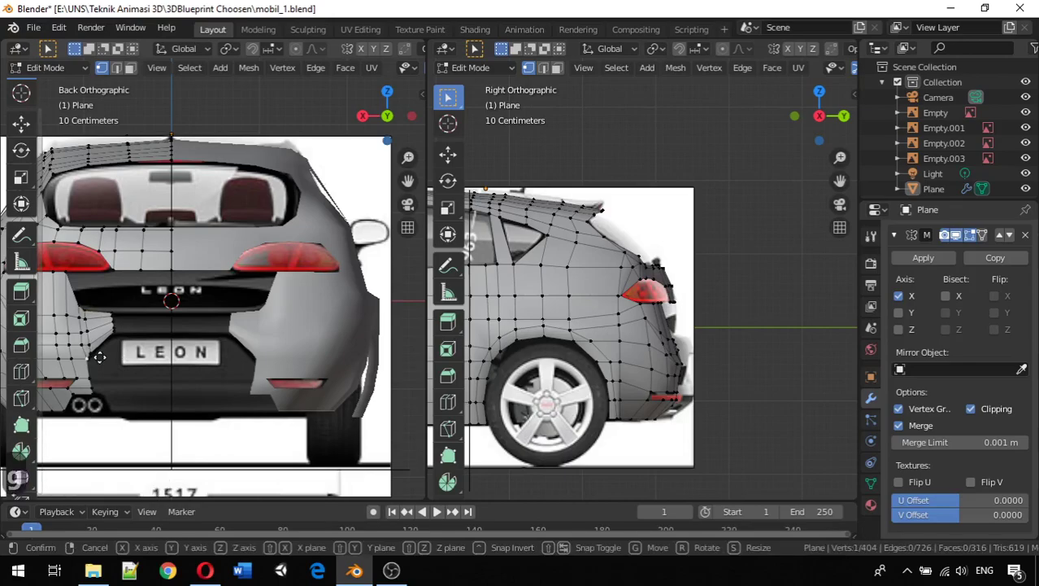
pyautogui.click(100, 357)
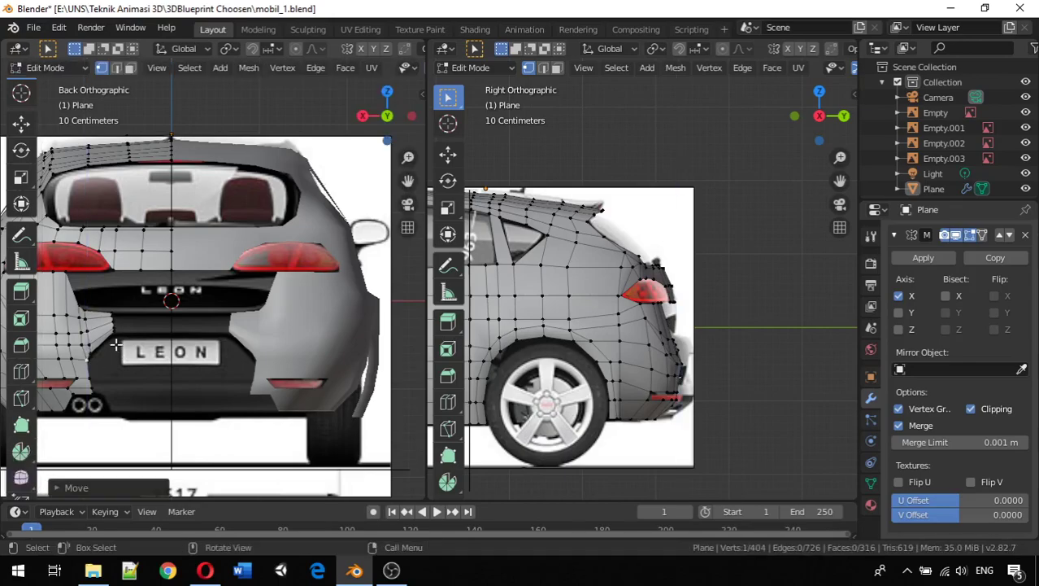
# Move the extrusion's five-vertex base edge loop beside the number plate about 0.104 m rearward along Y.
pyautogui.moveTo(116, 346); pyautogui.dragTo(271, 302, button='middle')
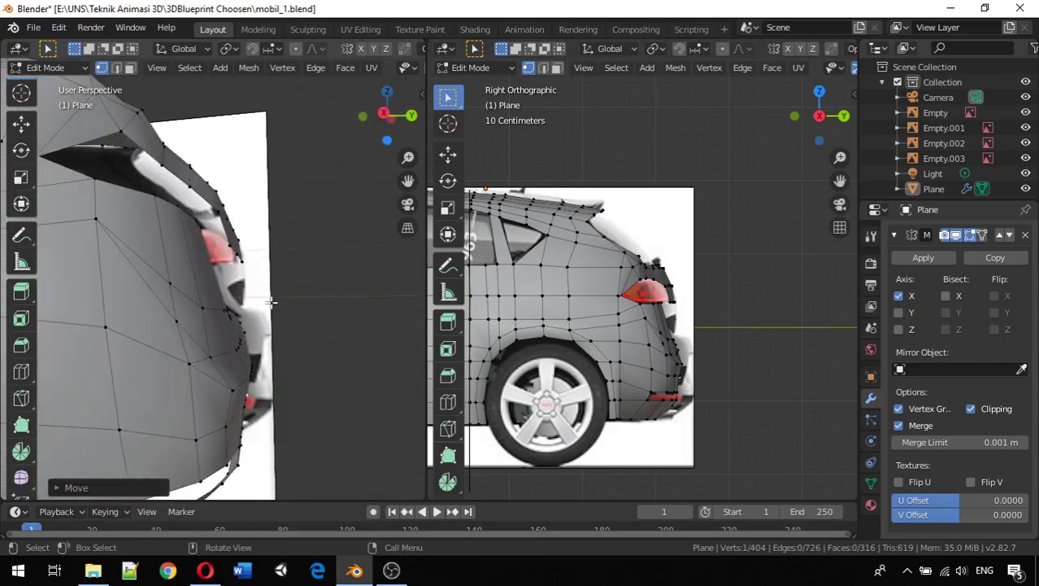
pyautogui.press('KP_3')
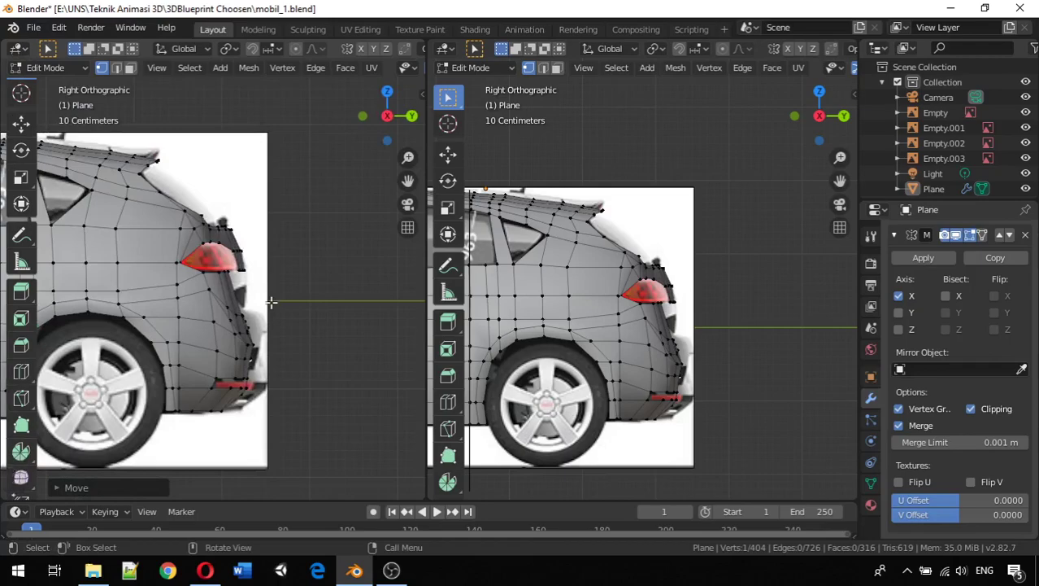
pyautogui.press('ctrl+KP_1')
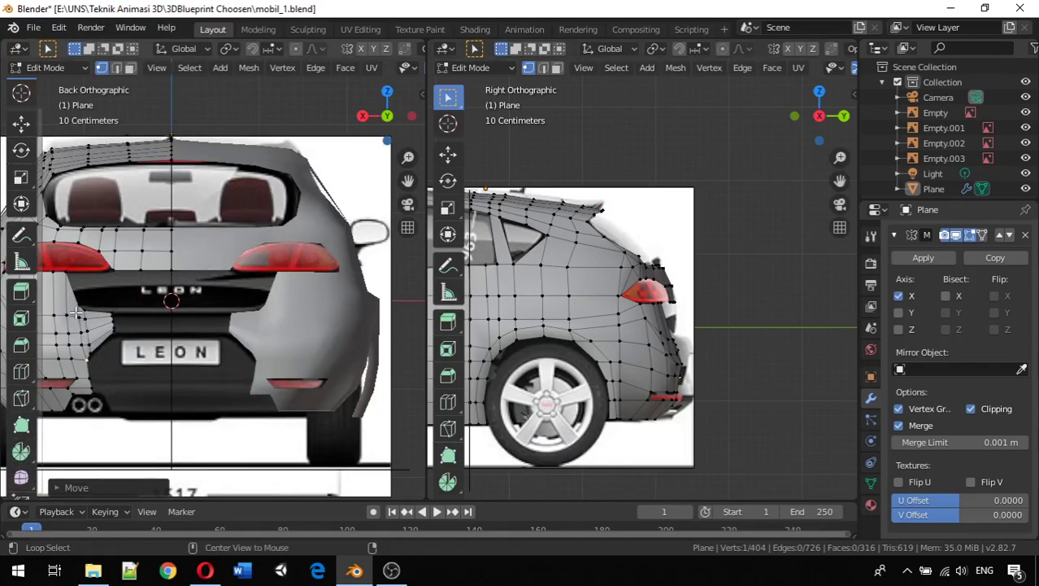
pyautogui.keyDown('alt'); pyautogui.click(75, 313); pyautogui.keyUp('alt')
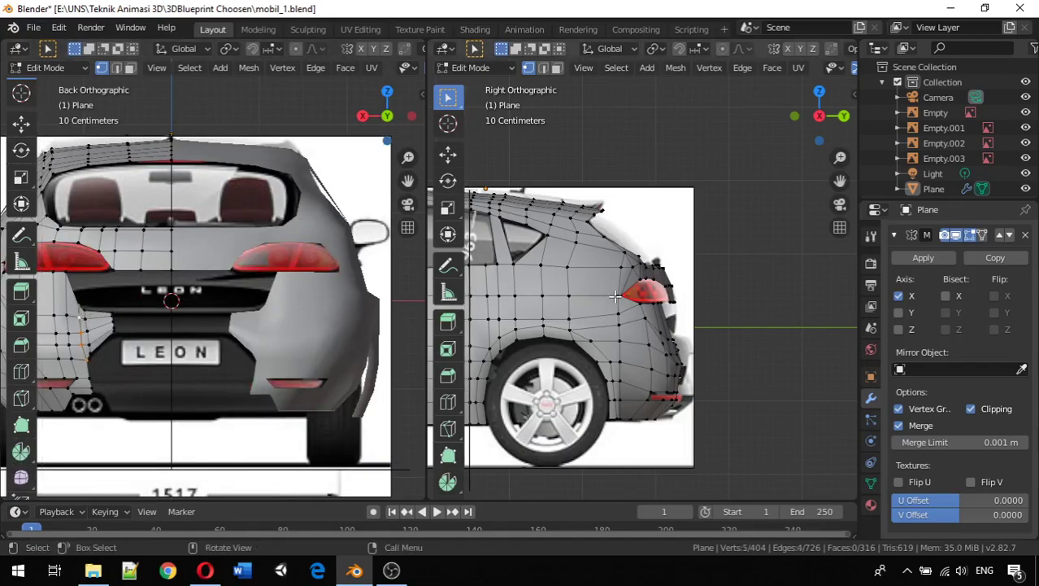
pyautogui.keyDown('alt'); pyautogui.click(87, 319); pyautogui.keyUp('alt')
pyautogui.press('g')
pyautogui.press('y')
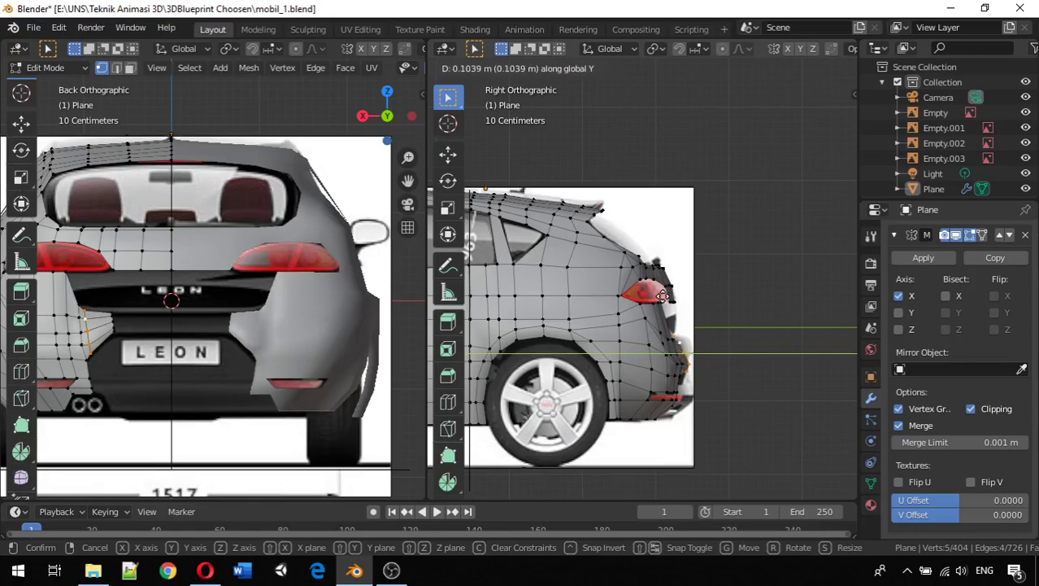
pyautogui.click(661, 295)
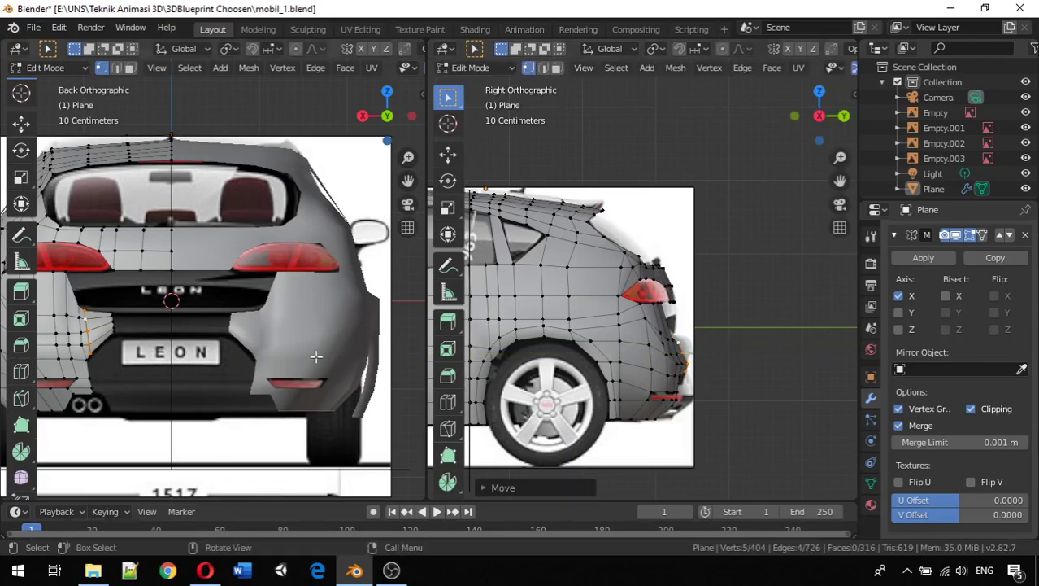
# Move the adjacent five-vertex edge loop, just outward of the extrusion's base edge, about 0.042 m rearward along Y.
pyautogui.keyDown('alt'); pyautogui.keyDown('shift'); pyautogui.click(80, 317); pyautogui.keyUp('shift'); pyautogui.keyUp('alt')
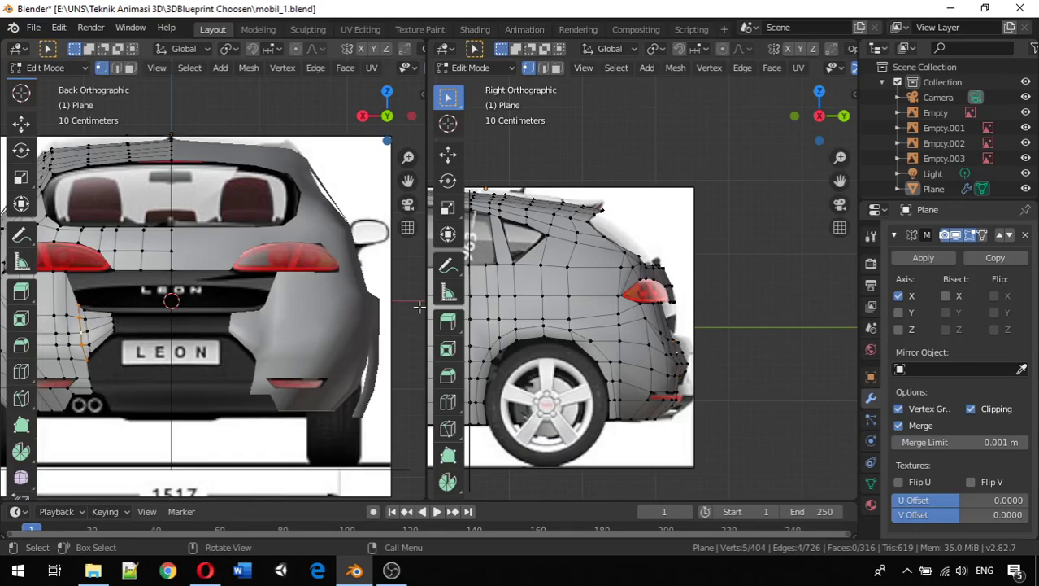
pyautogui.press('g')
pyautogui.press('y')
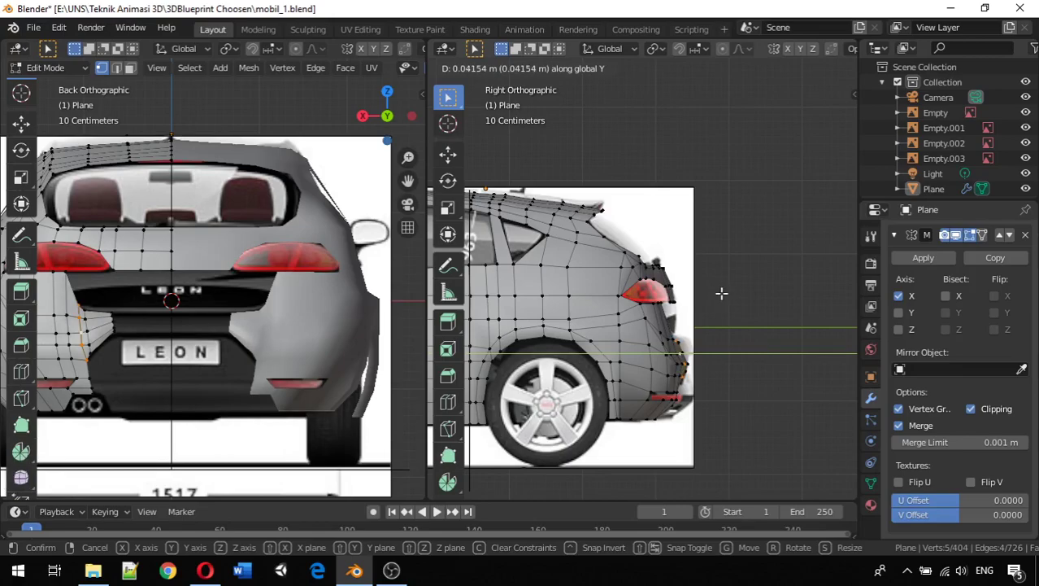
pyautogui.click(722, 292)
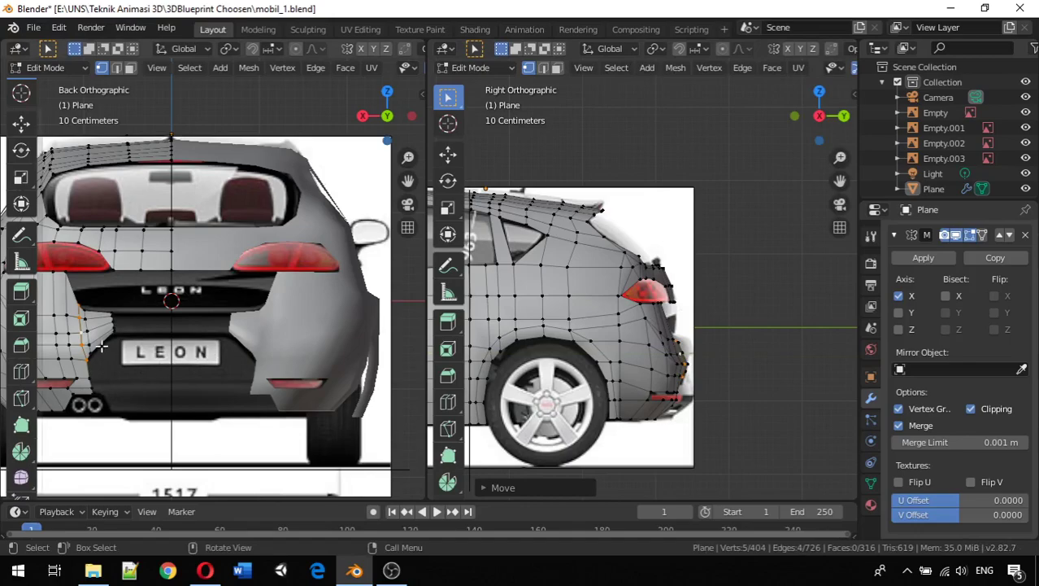
pyautogui.scroll(1, 81, 342)
pyautogui.scroll(-1, 81, 342)
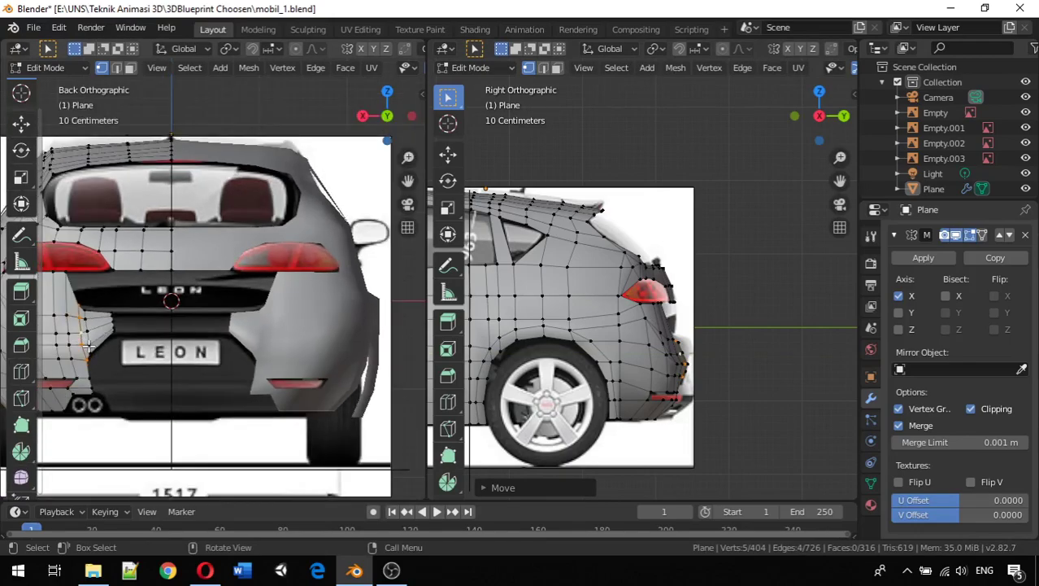
# Adjust the height of the bottom vertex of the extrusion's base edge beside the number plate.
pyautogui.click(112, 344)
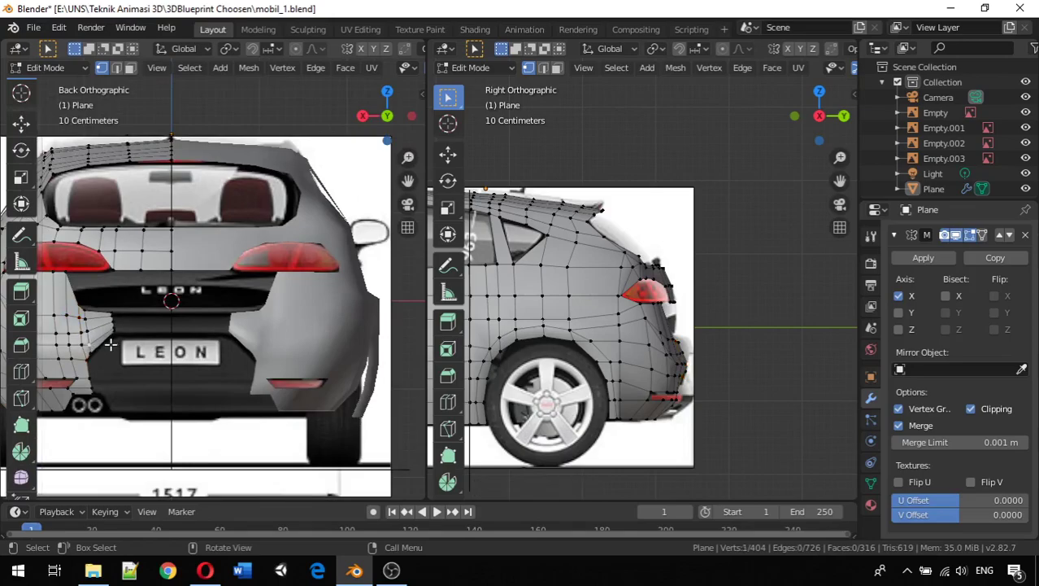
pyautogui.press('g')
pyautogui.press('z')
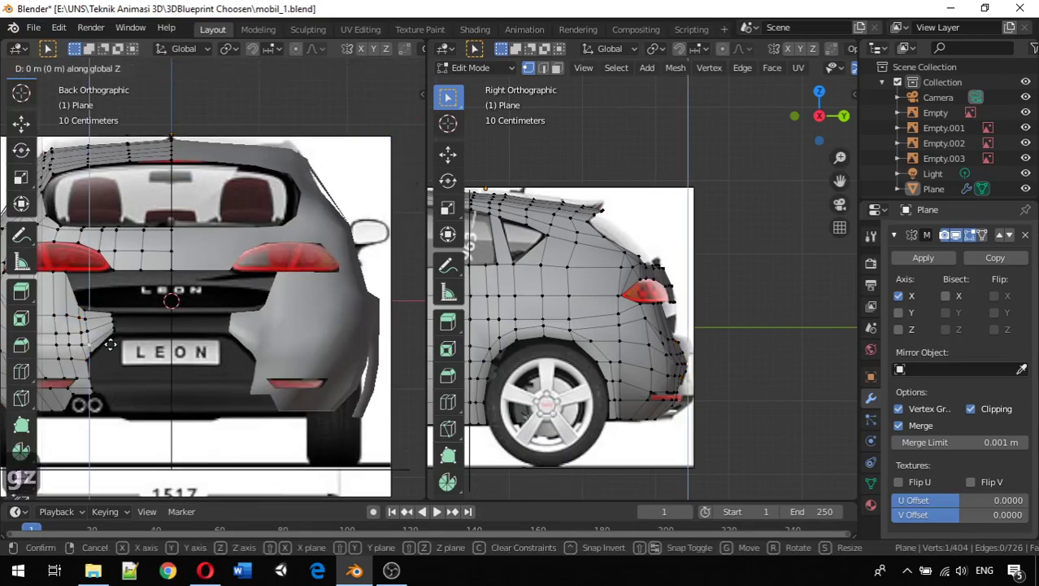
pyautogui.click(111, 343)
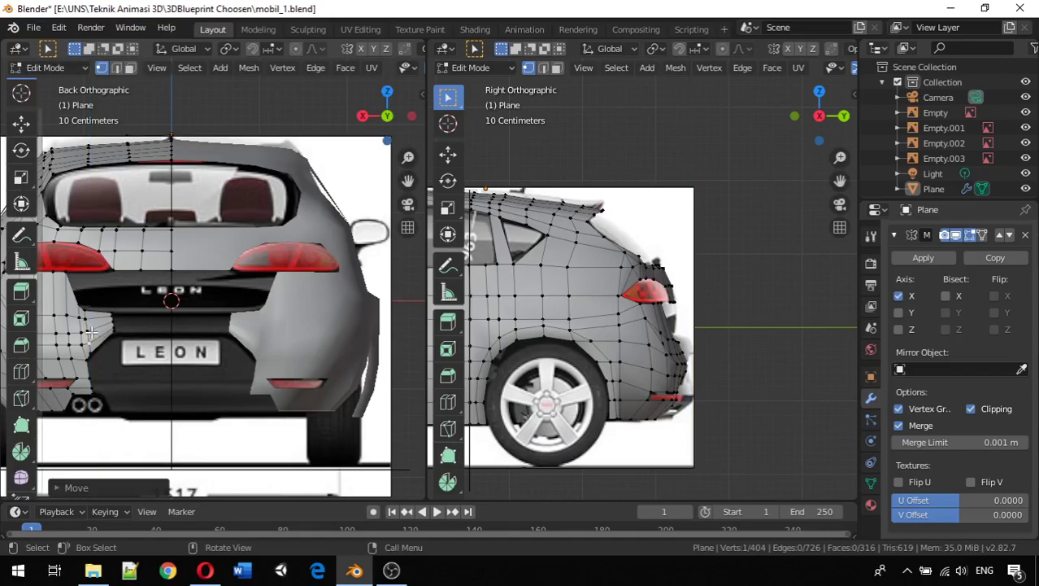
# Move the six-vertex edge loop running down from the tail light rearward along Y by about 0.021 m and another 0.035 m.
pyautogui.keyDown('alt'); pyautogui.click(92, 332); pyautogui.keyUp('alt')
pyautogui.keyDown('shift'); pyautogui.click(89, 339); pyautogui.keyUp('shift')
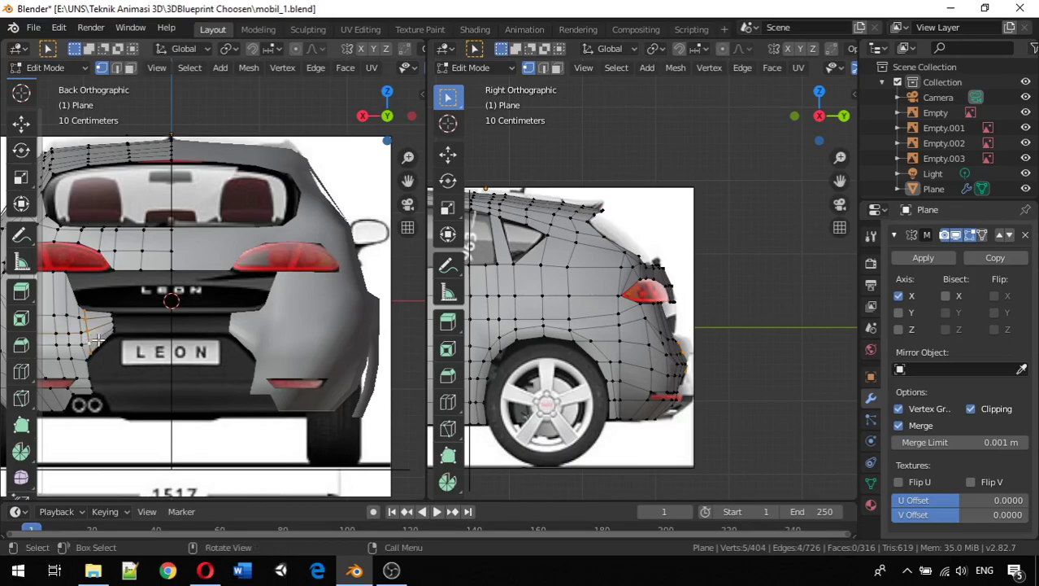
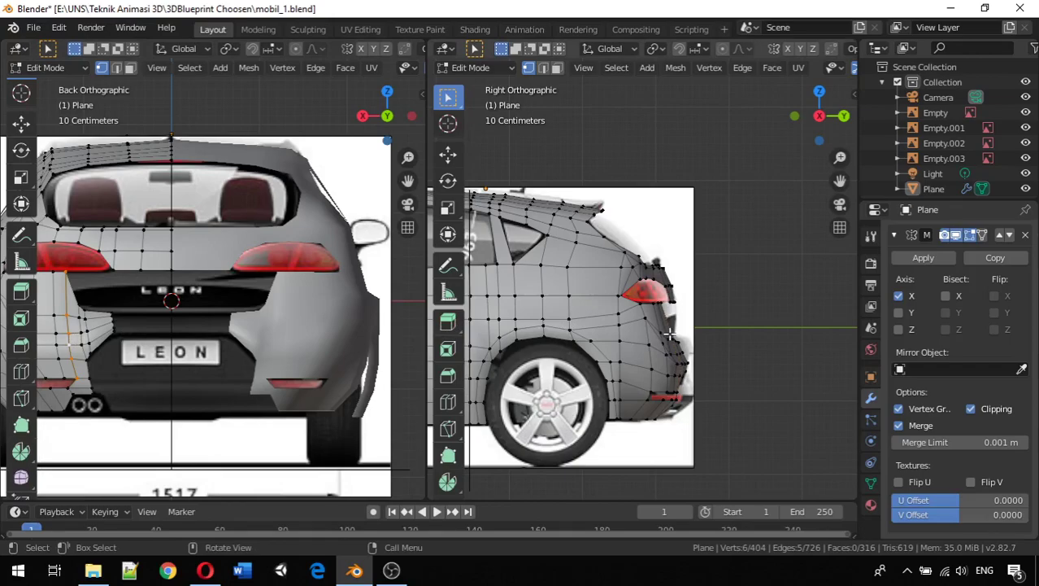
pyautogui.press('g')
pyautogui.press('y')
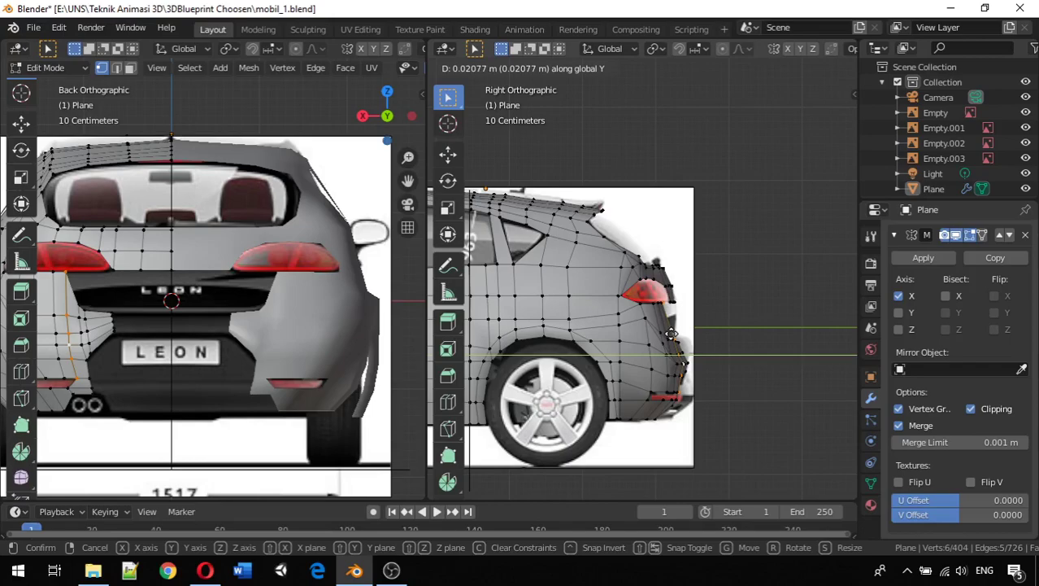
pyautogui.click(671, 333)
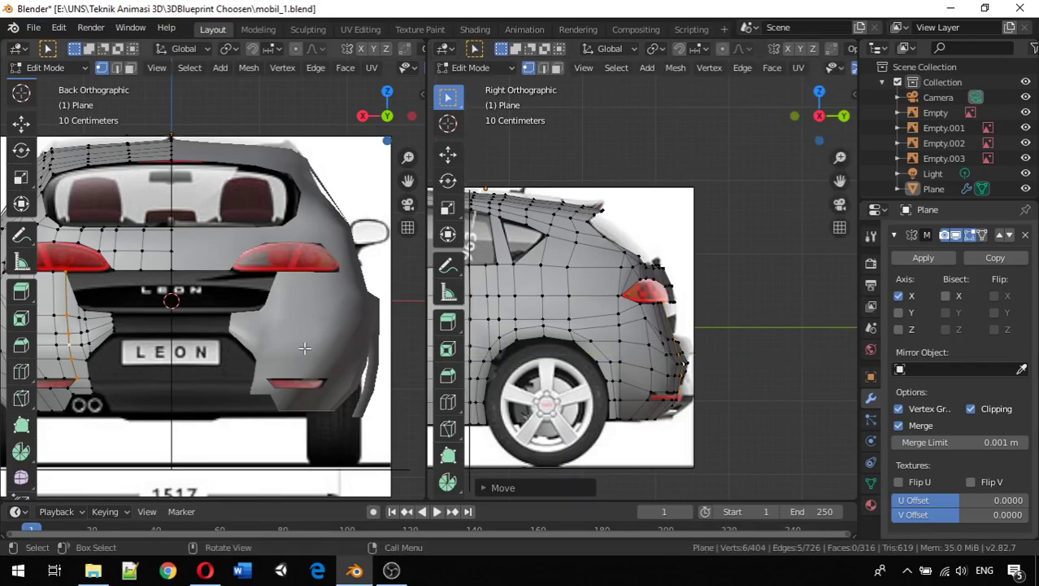
pyautogui.moveTo(305, 348); pyautogui.dragTo(411, 342, button='middle')
pyautogui.moveTo(21, 321); pyautogui.dragTo(5, 338, button='middle')
pyautogui.press('g')
pyautogui.press('y')
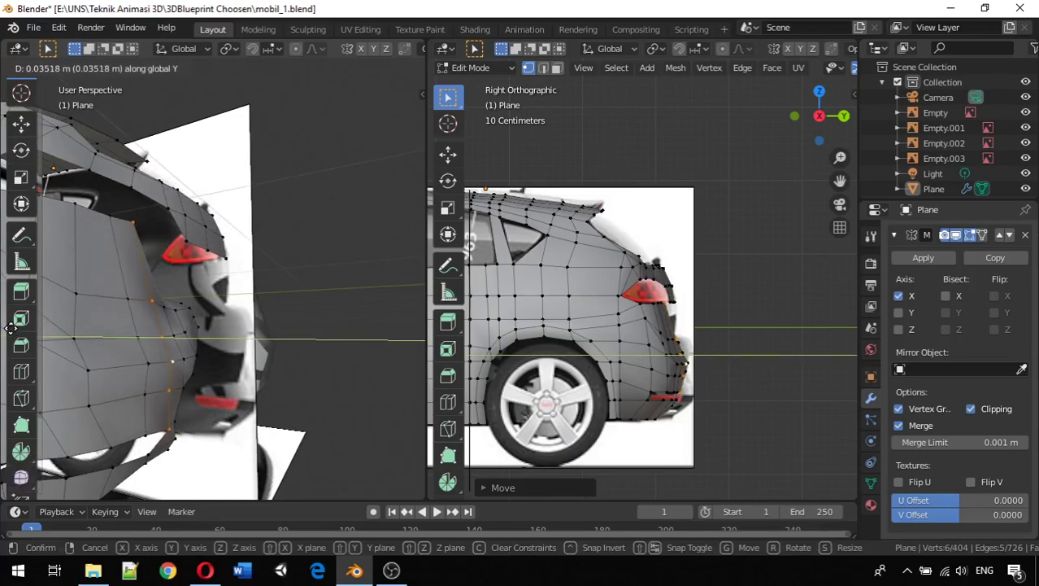
pyautogui.click(11, 333)
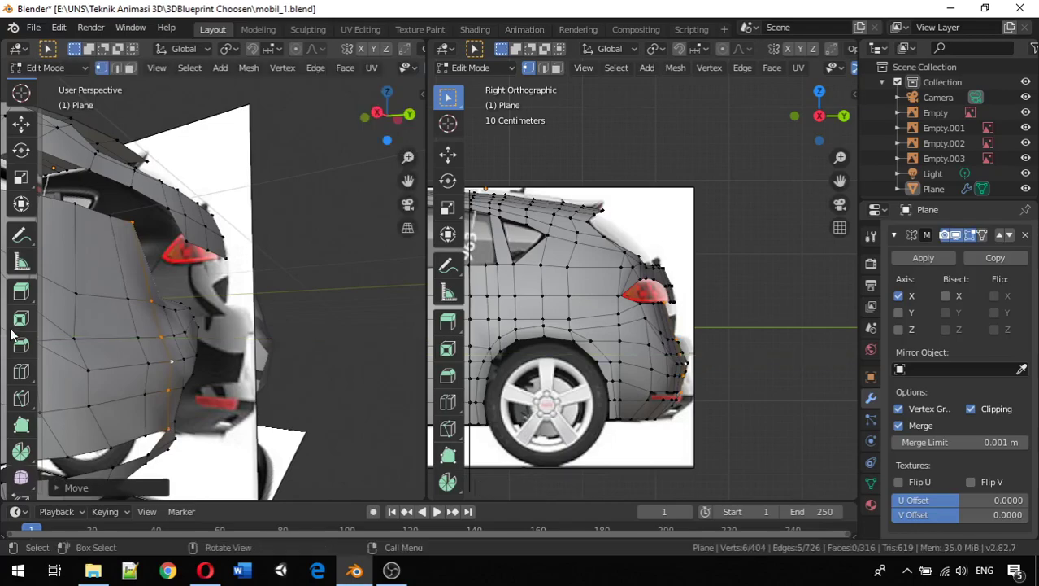
# Extrude the three bumper edge vertices just above the exhaust about 0.104 m along X toward the car's centre.
pyautogui.moveTo(49, 342); pyautogui.dragTo(8, 313, button='middle')
pyautogui.press('KP_3')
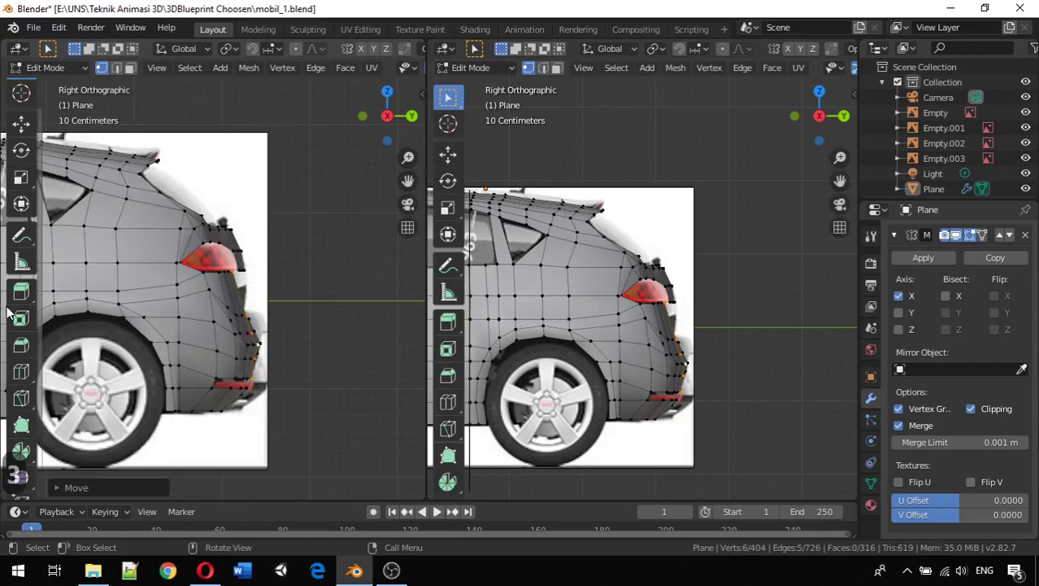
pyautogui.press('KP_1')
pyautogui.press('KP_3')
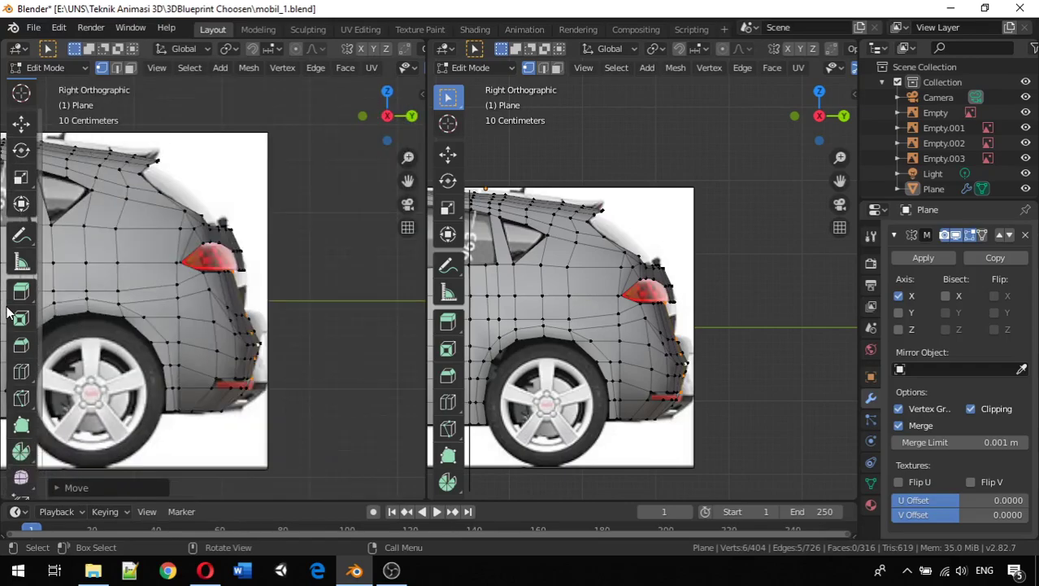
pyautogui.press('KP_1')
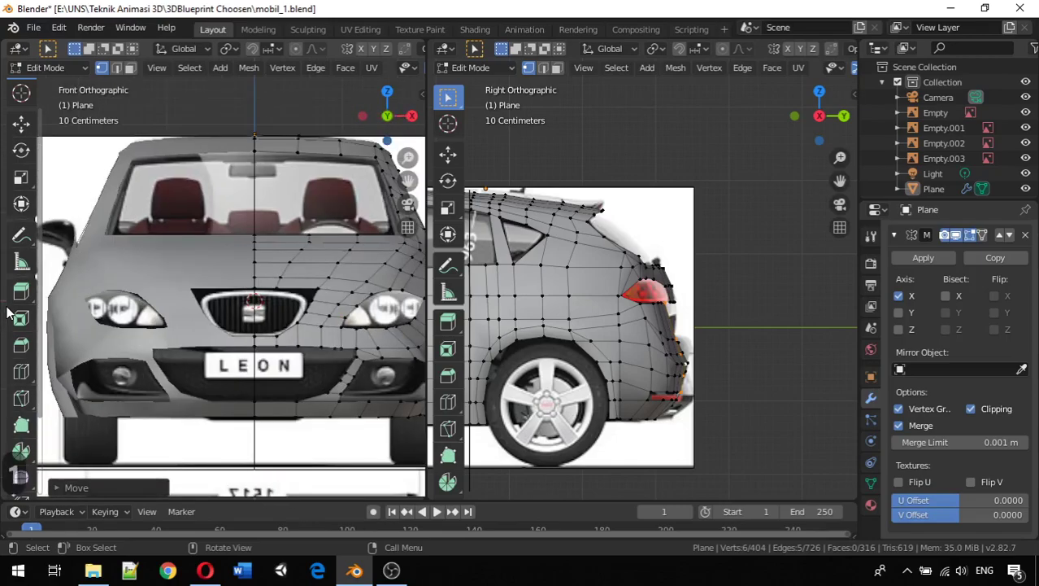
pyautogui.press('KP_3')
pyautogui.press('ctrl+KP_1')
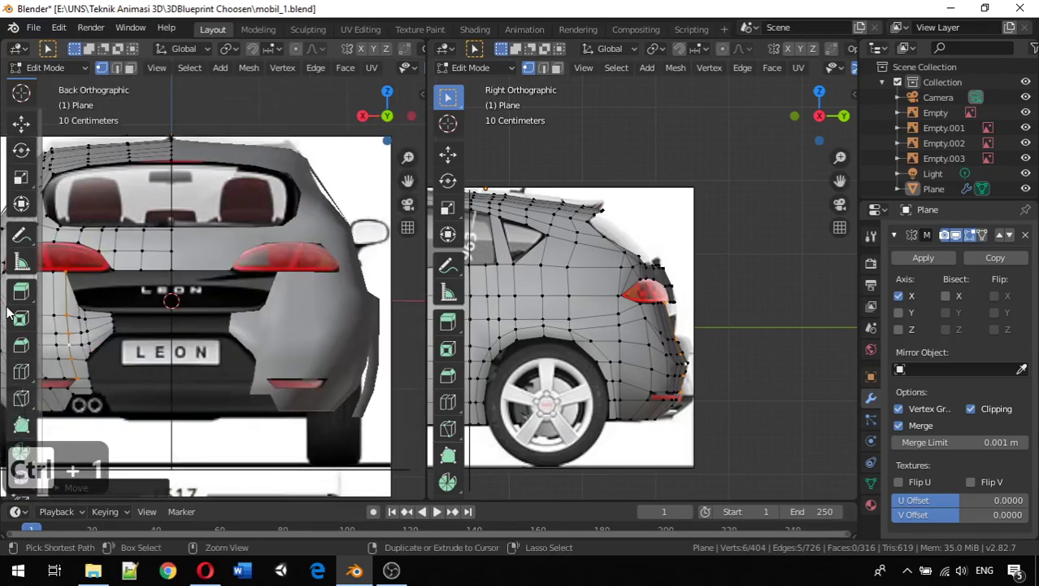
pyautogui.click(89, 380)
pyautogui.keyDown('shift'); pyautogui.click(93, 394); pyautogui.keyUp('shift')
pyautogui.keyDown('shift'); pyautogui.click(121, 401); pyautogui.keyUp('shift')
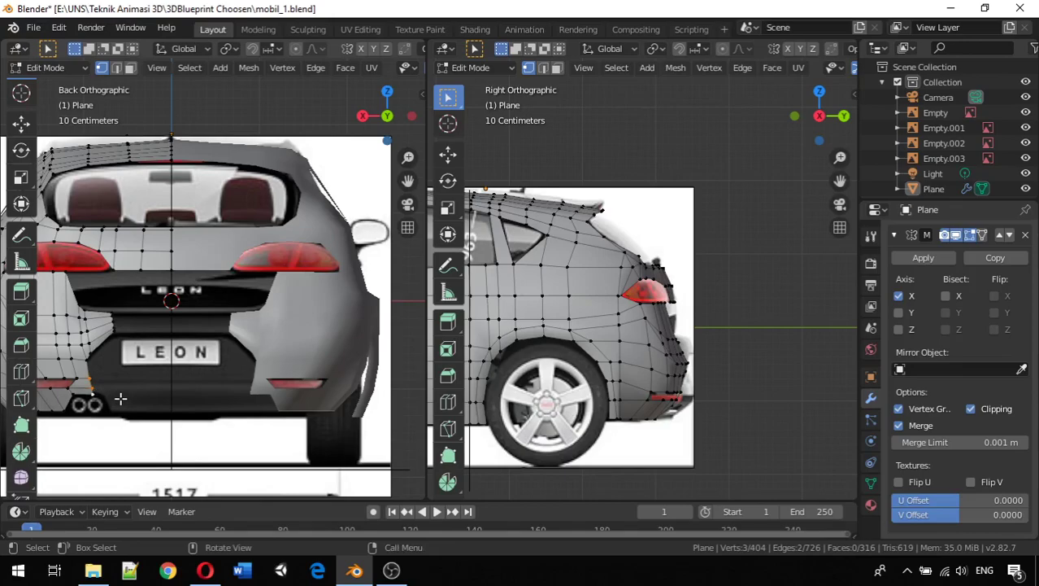
pyautogui.press('e')
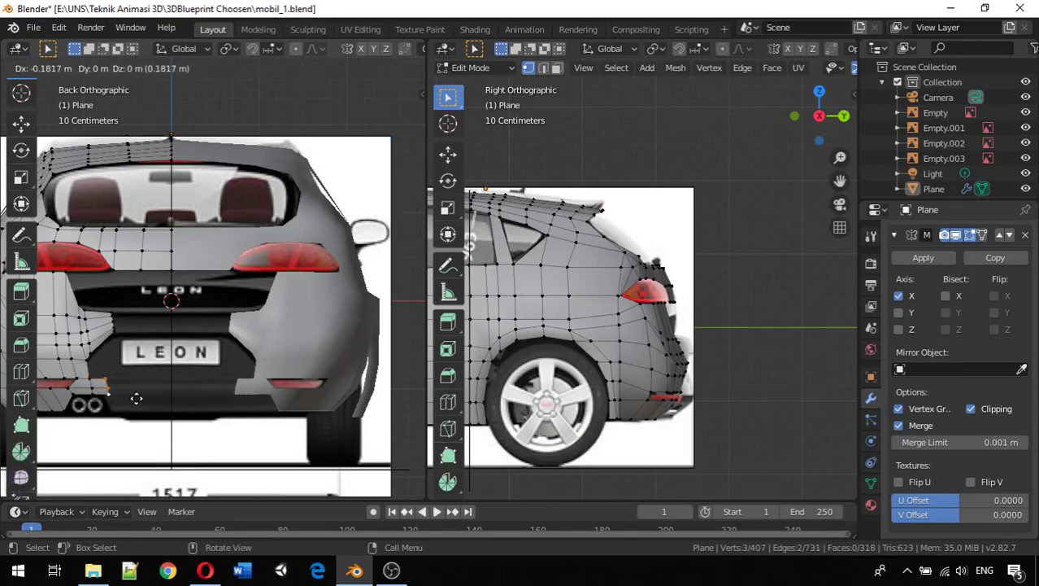
pyautogui.press('x')
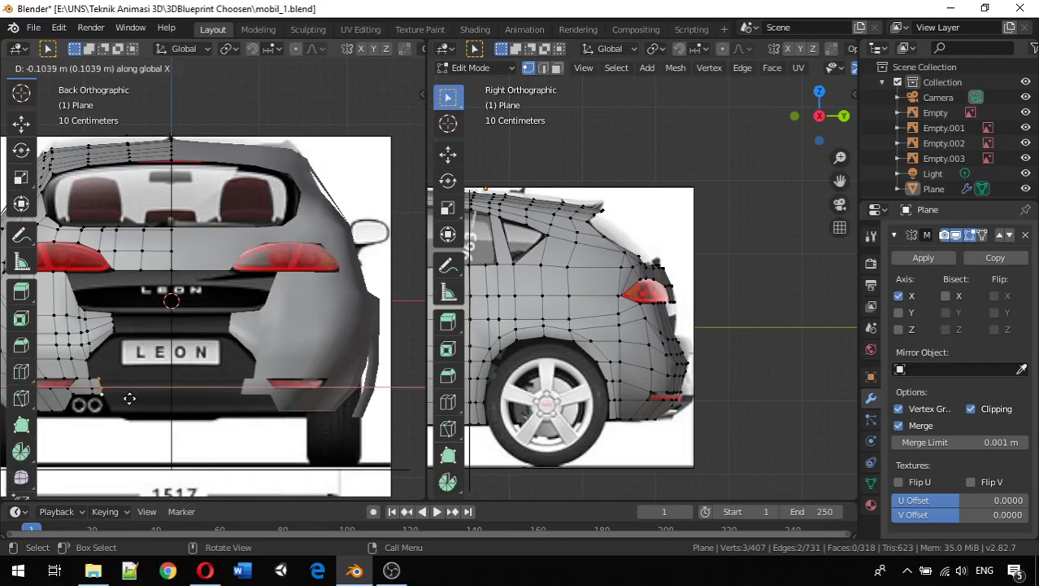
pyautogui.click(130, 398)
# Raise the top vertex of the new extrusion's base edge about 0.095 m along Z.
pyautogui.click(112, 368)
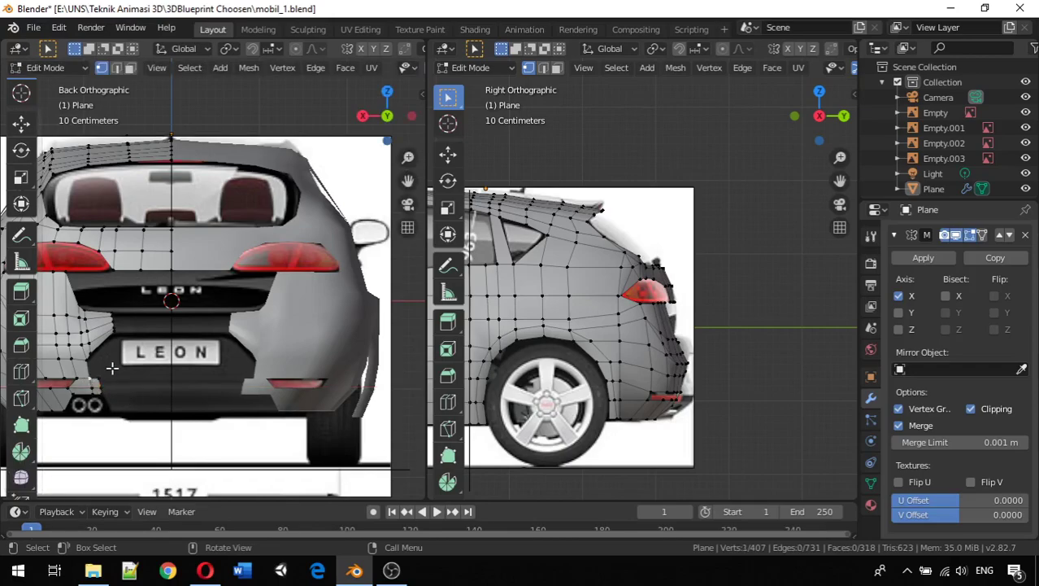
pyautogui.press('g')
pyautogui.press('z')
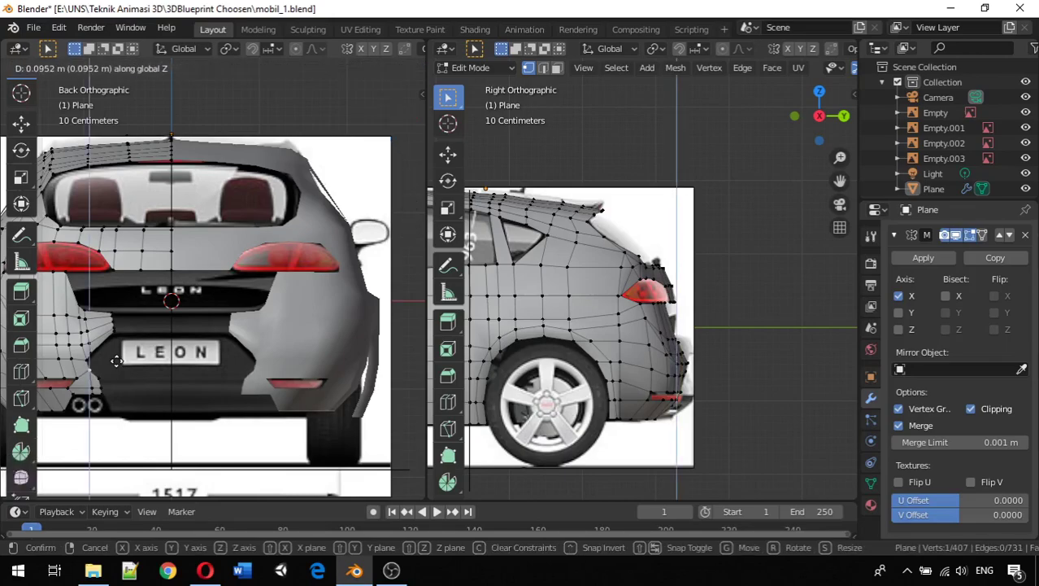
pyautogui.click(116, 361)
# Adjust the new extrusion's three outer vertices along X, the top about 0.009 m inward and the middle about 0.026 m outward.
pyautogui.click(115, 375)
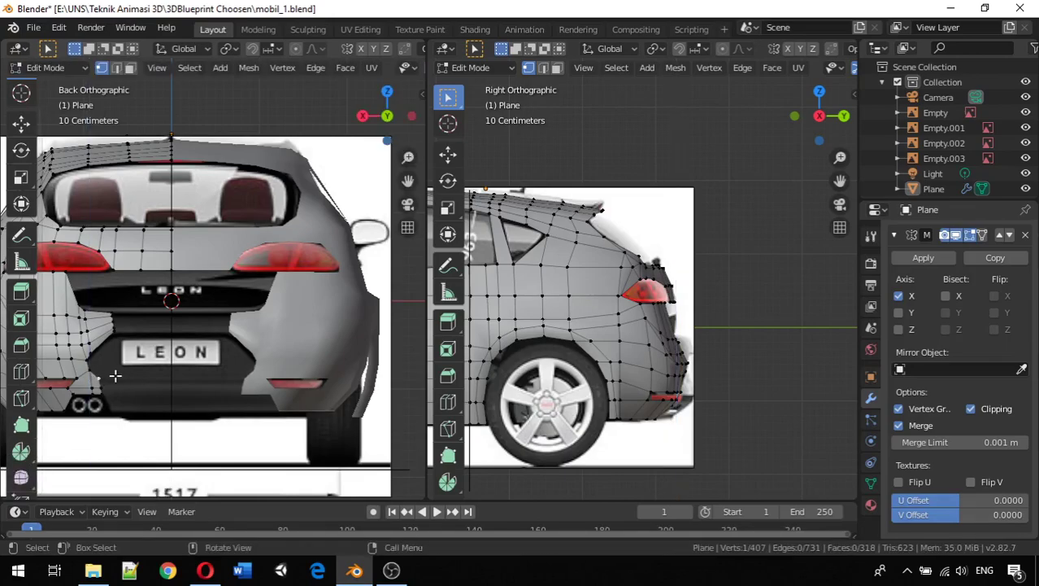
pyautogui.press('g')
pyautogui.press('x')
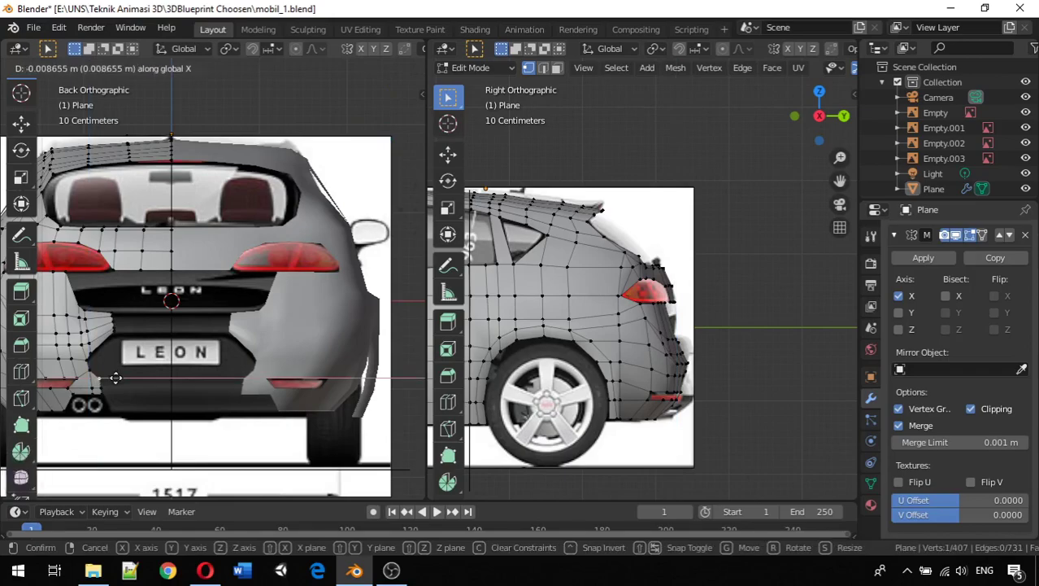
pyautogui.click(115, 377)
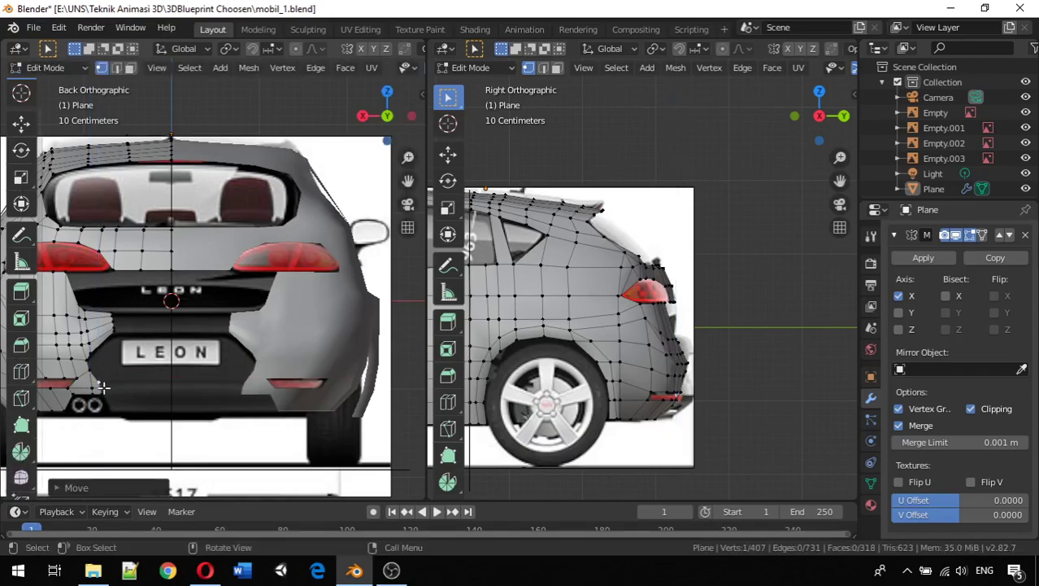
pyautogui.press('g')
pyautogui.press('x')
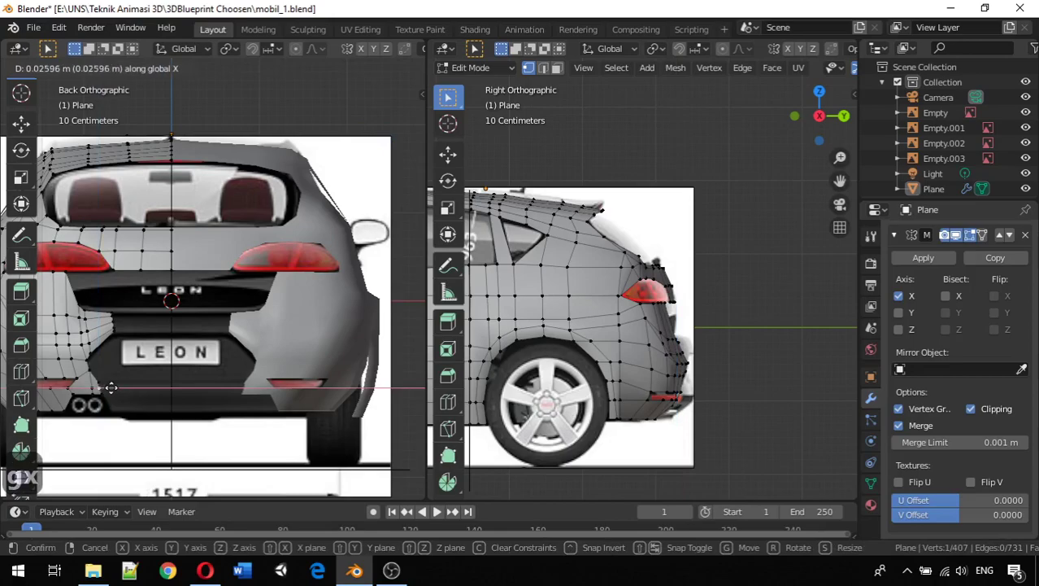
pyautogui.click(111, 387)
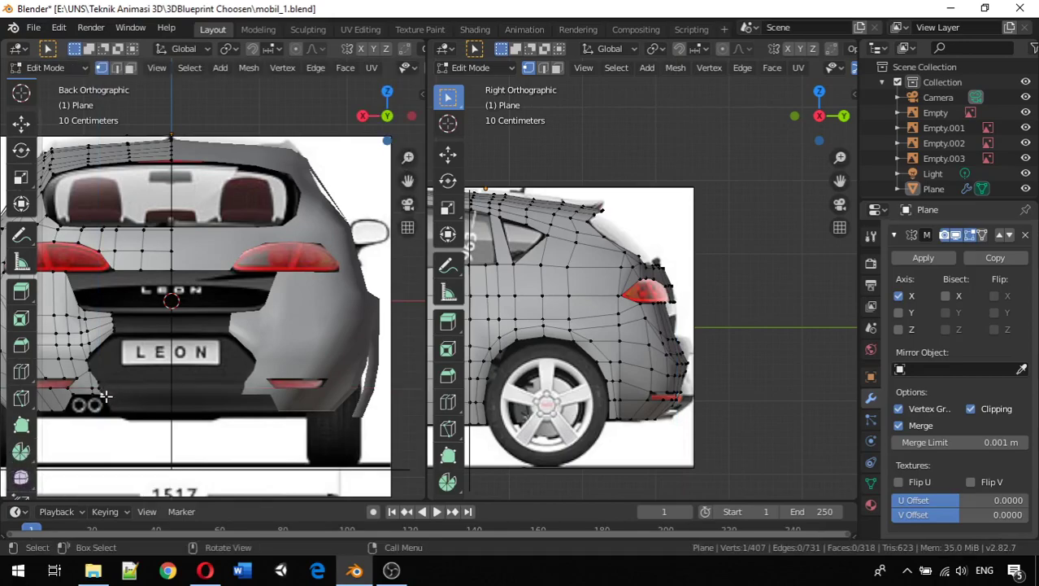
pyautogui.press('g')
pyautogui.press('x')
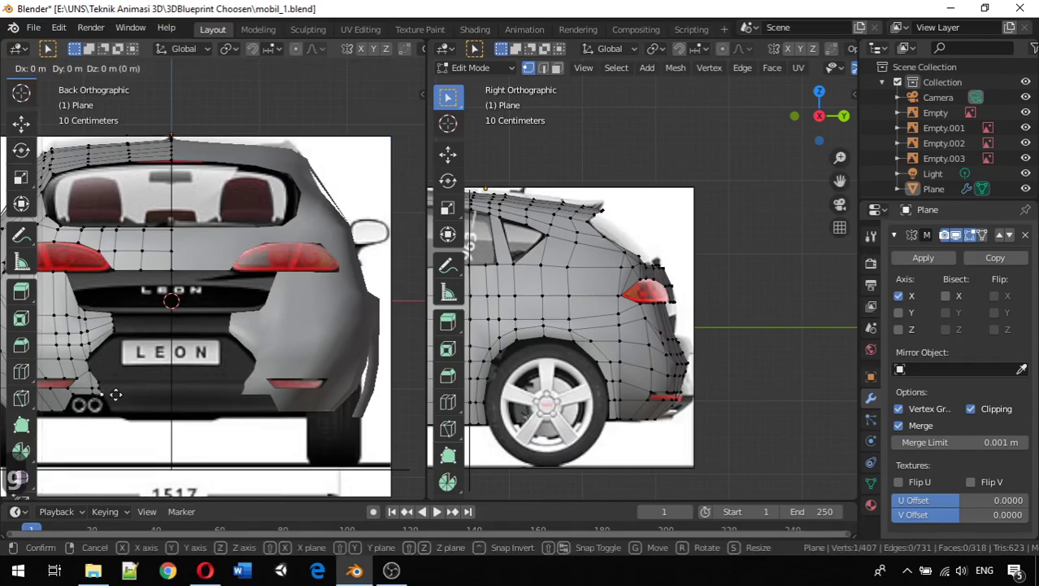
pyautogui.click(112, 396)
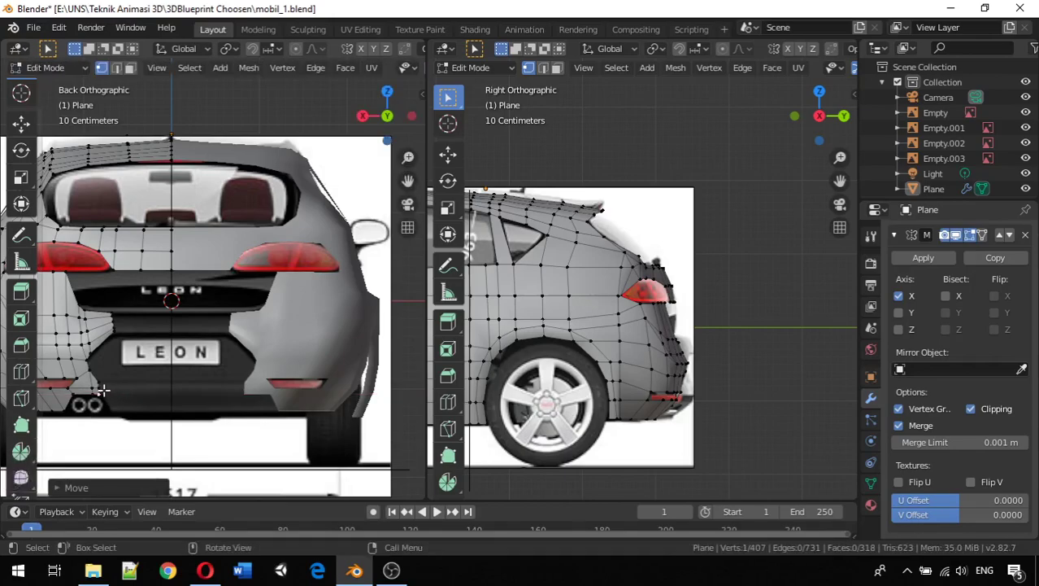
# Extrude the three-vertex bumper edge above the exhaust twice along X toward the car's centre, the second time about 0.095 m.
pyautogui.press('alt')
pyautogui.keyDown('alt'); pyautogui.click(104, 392); pyautogui.keyUp('alt')
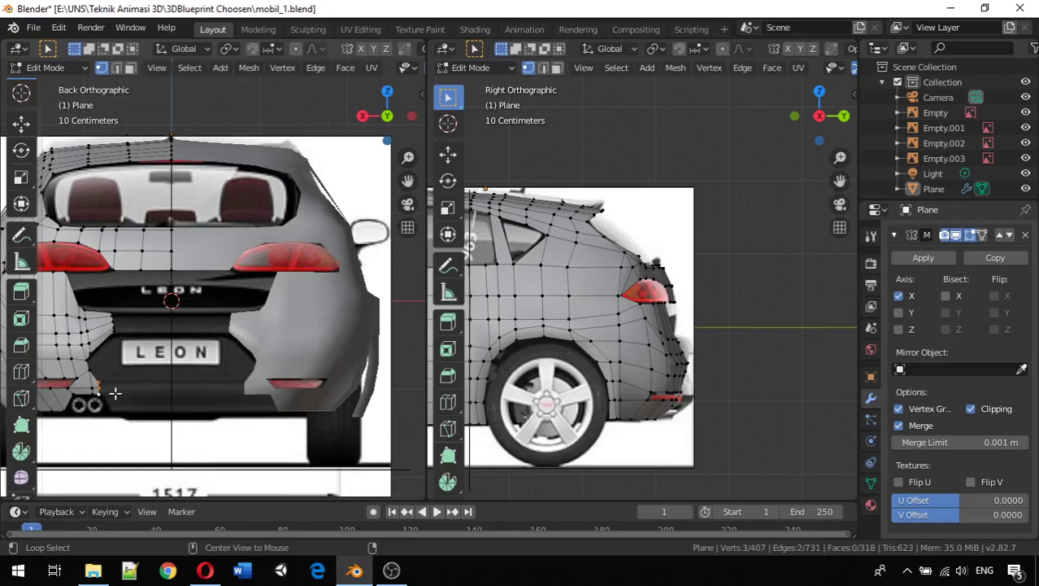
pyautogui.press('e')
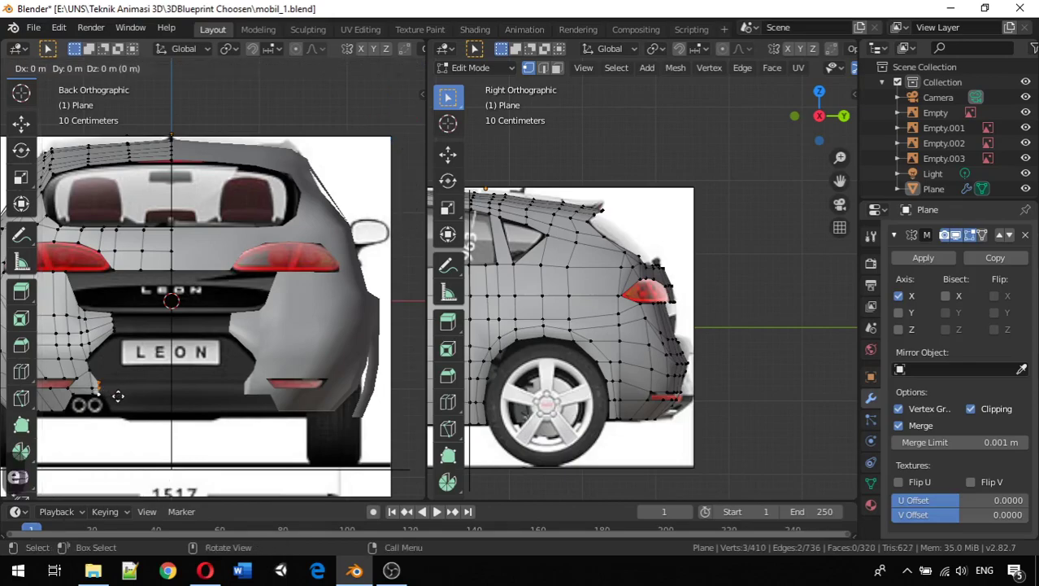
pyautogui.press('x')
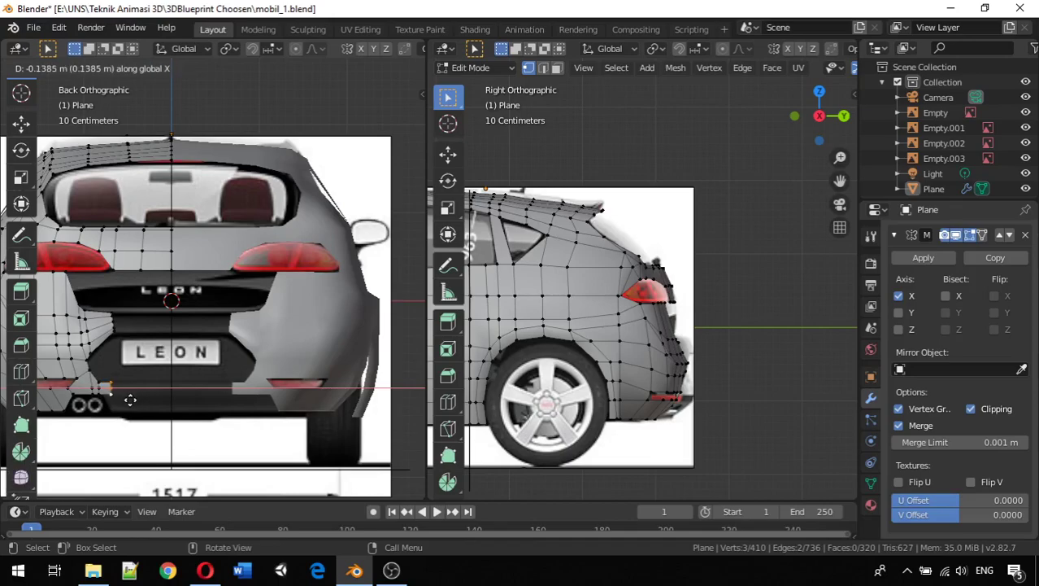
pyautogui.click(123, 399)
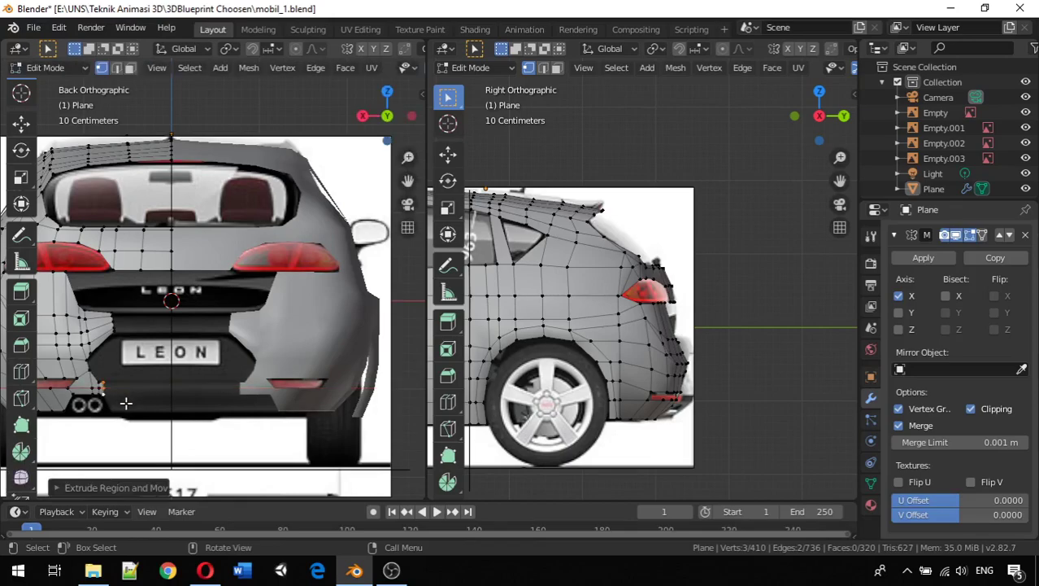
pyautogui.press('e')
pyautogui.press('x')
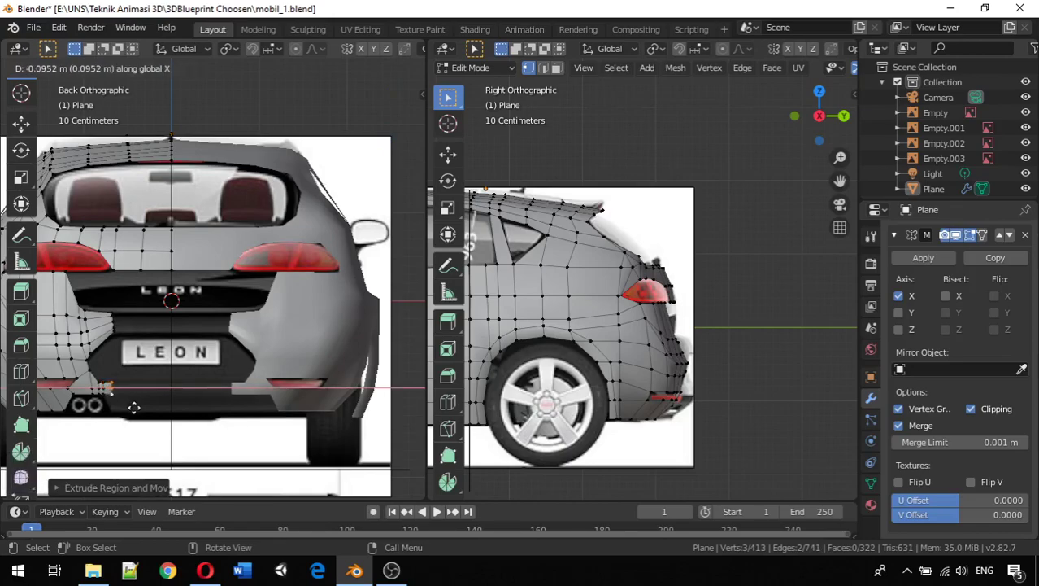
pyautogui.click(133, 407)
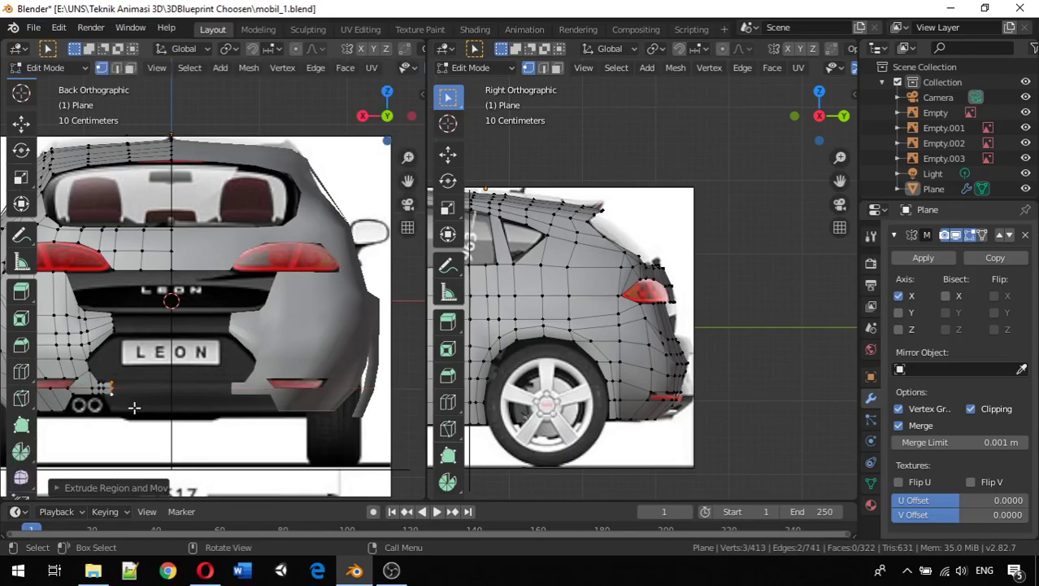
# Lower the bottom vertex of the newly extruded edge beside the exhaust about 0.18 m along Z.
pyautogui.click(114, 396)
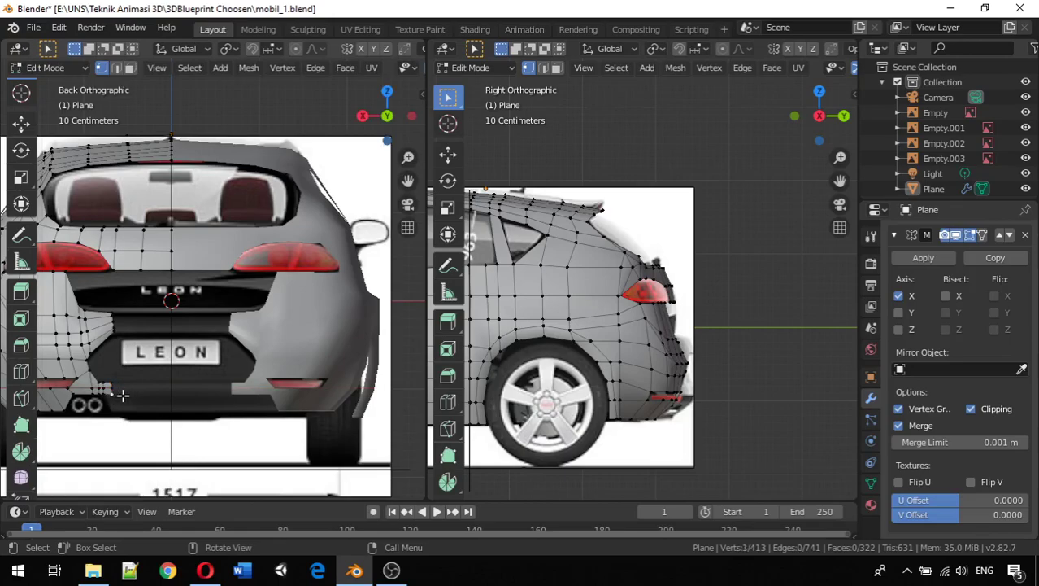
pyautogui.press('g')
pyautogui.press('z')
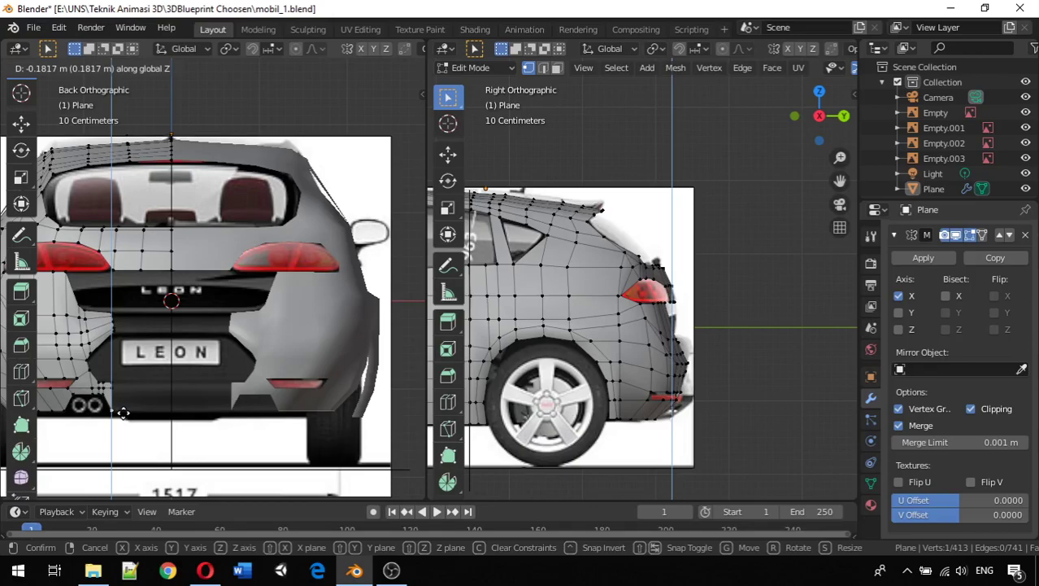
pyautogui.click(123, 414)
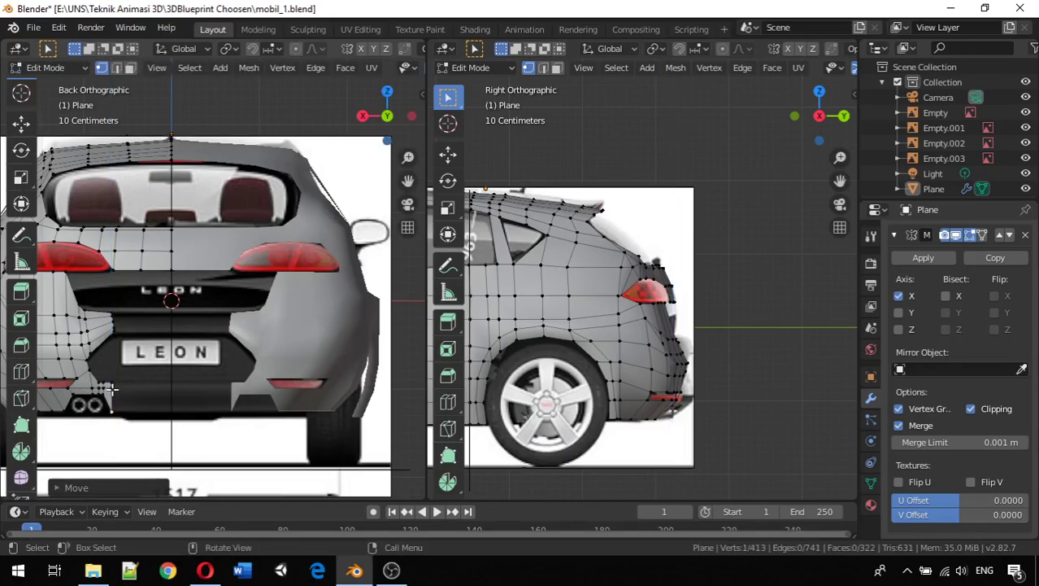
# Extrude the three-vertex edge beside the exhaust along X by about 0.24 m and another 0.42 m to the car's centre line.
pyautogui.keyDown('shift'); pyautogui.click(114, 387); pyautogui.keyUp('shift')
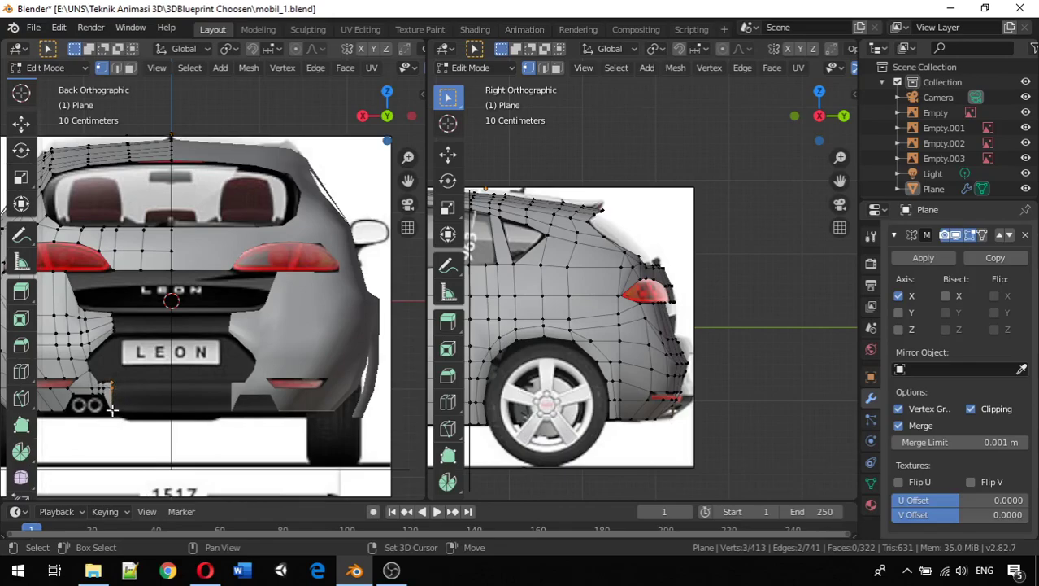
pyautogui.press('e')
pyautogui.press('x')
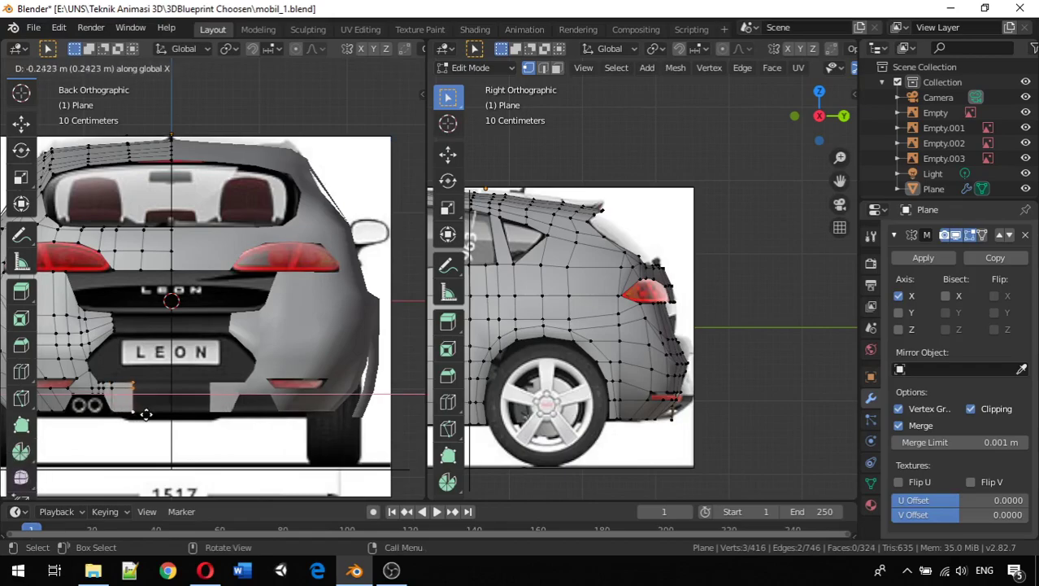
pyautogui.click(146, 414)
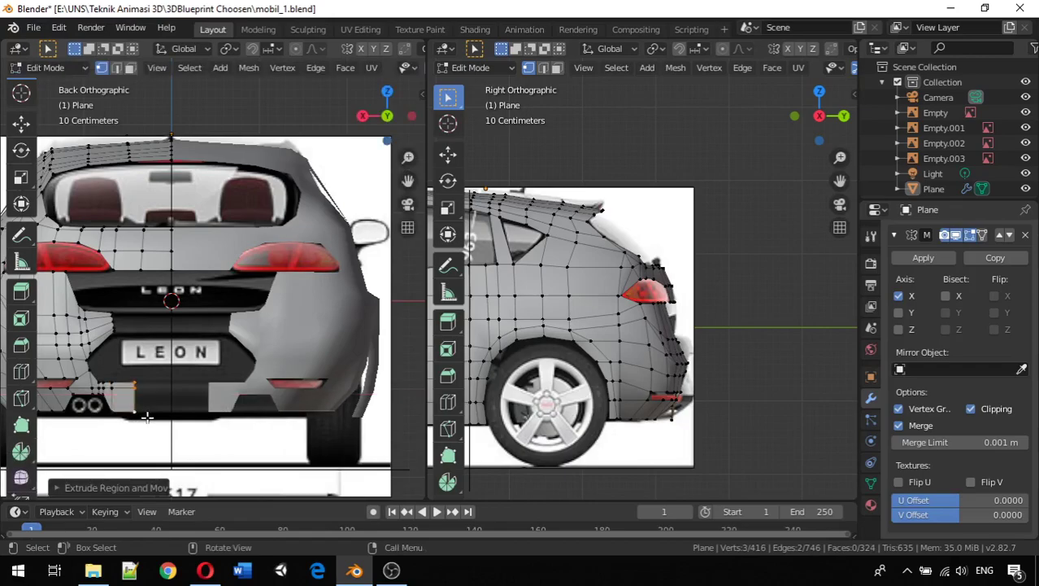
pyautogui.press('e')
pyautogui.press('x')
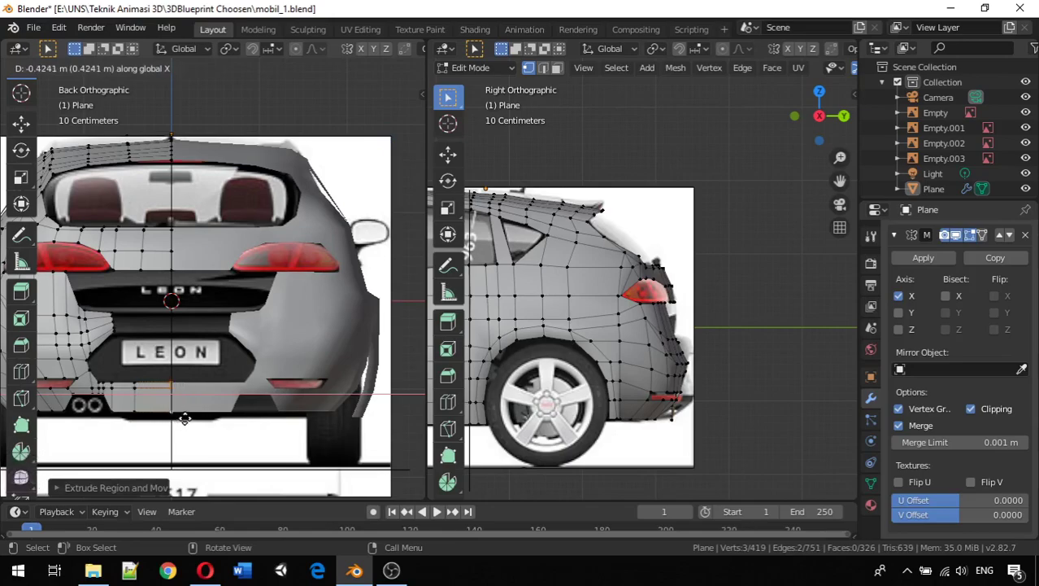
pyautogui.click(186, 418)
# Inspect the extended lower bumper in perspective and from the side and back, checking the vertices near the exhaust.
pyautogui.moveTo(124, 421); pyautogui.dragTo(257, 353, button='middle')
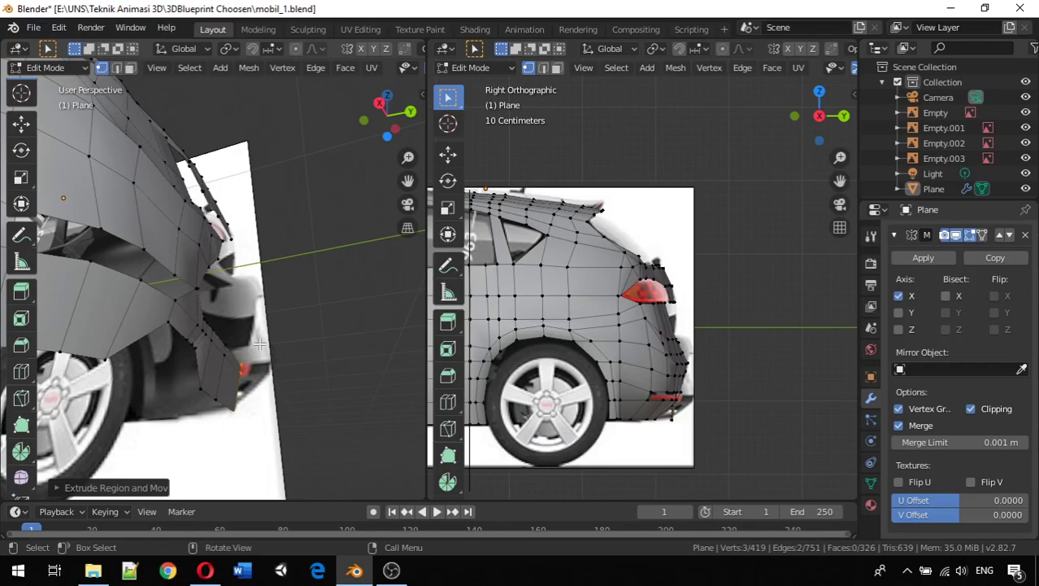
pyautogui.press('KP_1')
pyautogui.press('KP_3')
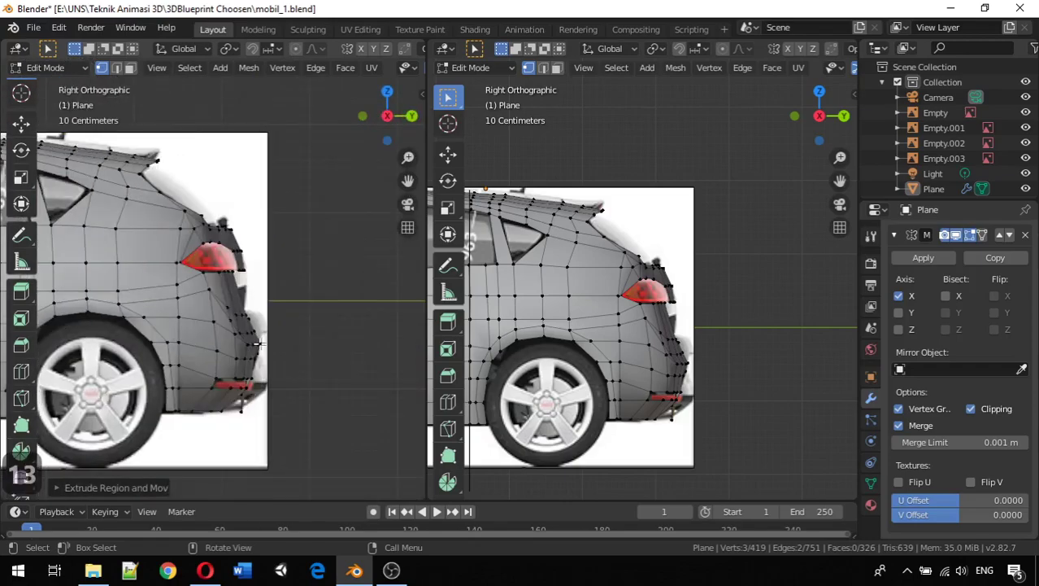
pyautogui.press('ctrl+KP_1')
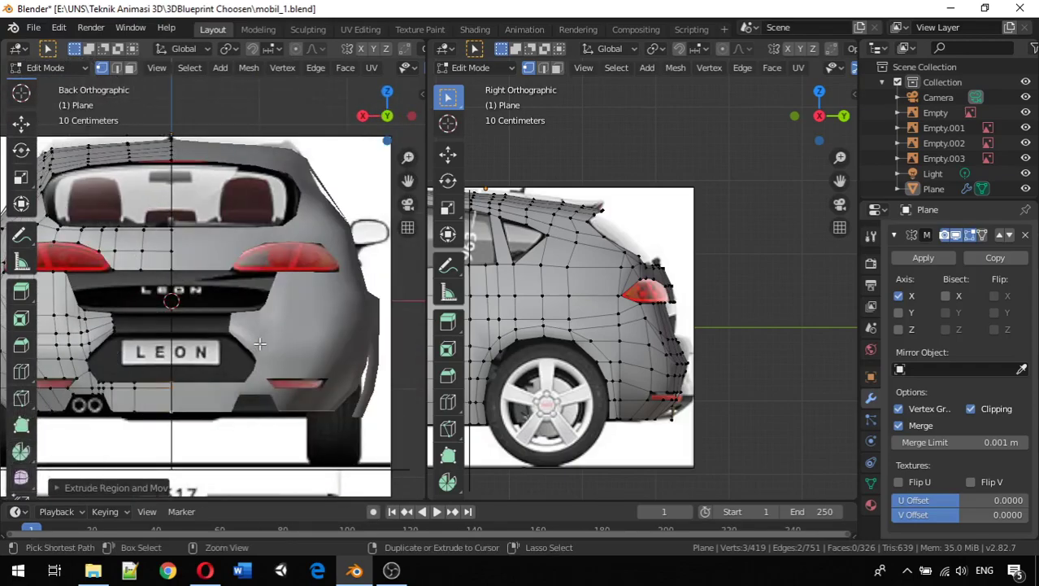
pyautogui.click(112, 409)
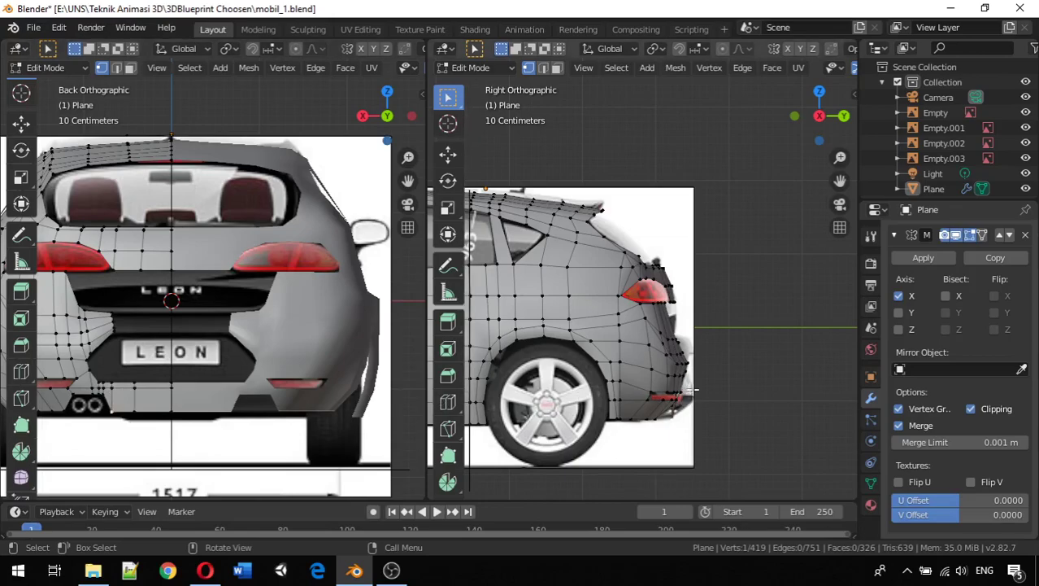
pyautogui.press('shift')
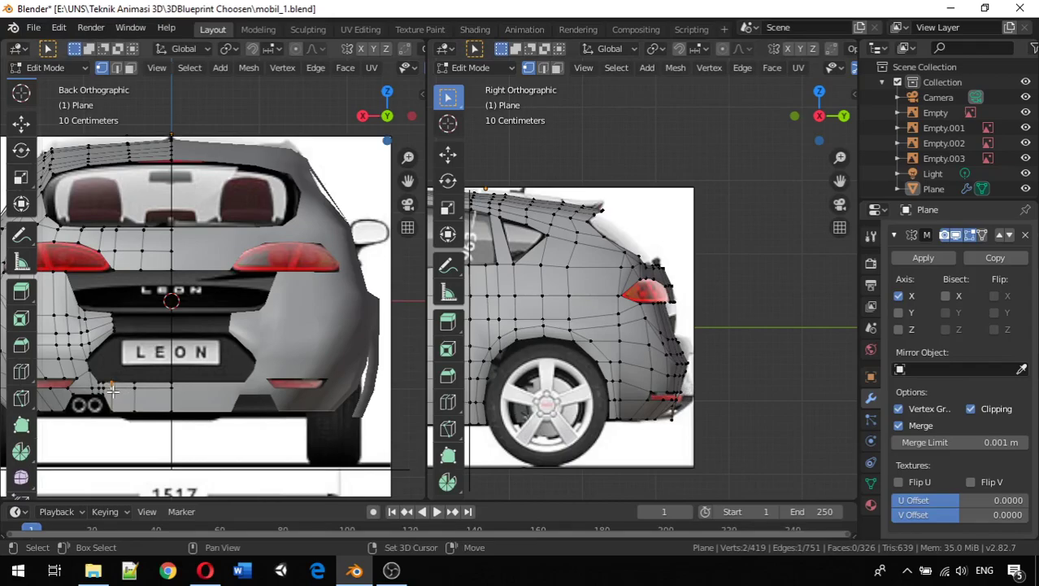
pyautogui.keyDown('shift'); pyautogui.click(98, 387); pyautogui.keyUp('shift')
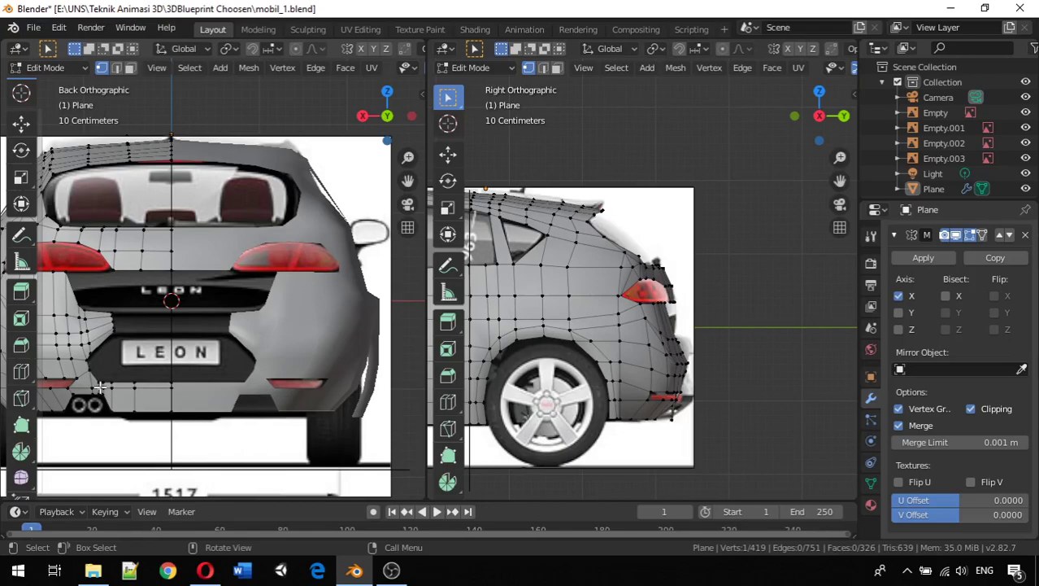
pyautogui.rightClick(97, 388)
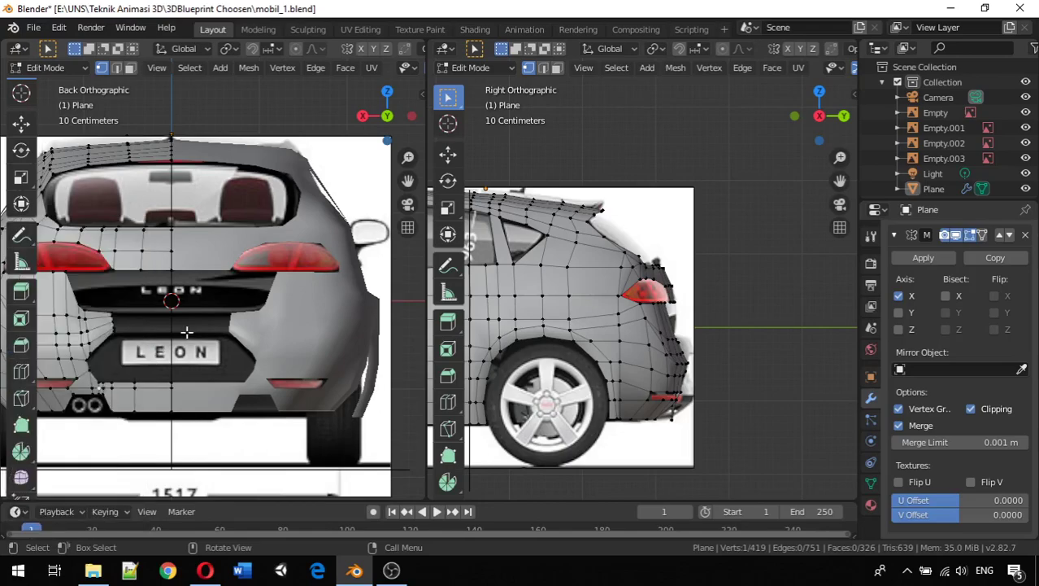
# Move two three-vertex edge loops above the exhaust rearward along Y, the outer about 0.093 m and the next one inward about 0.125 m.
pyautogui.press('alt')
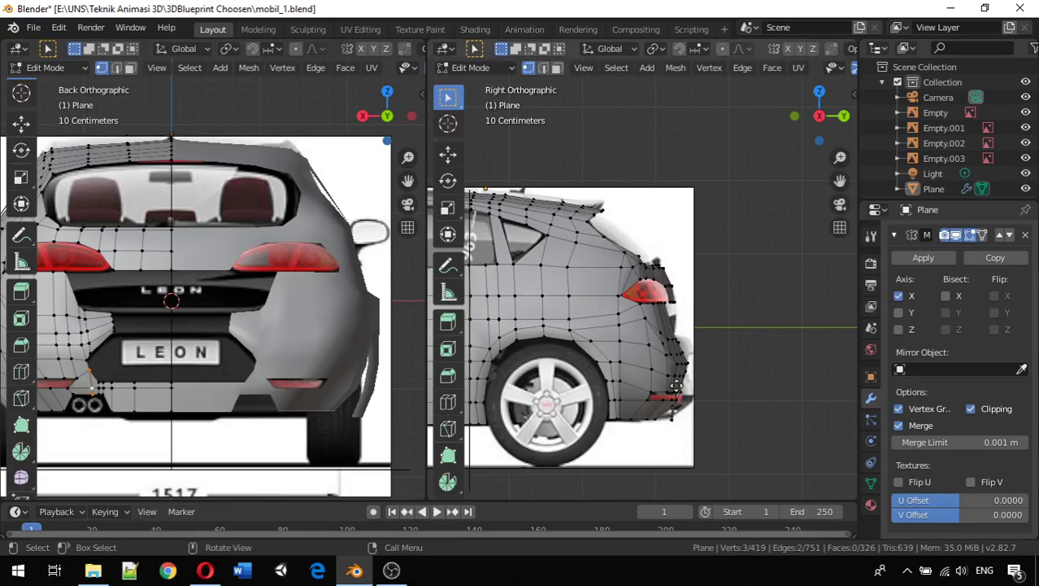
pyautogui.press('g')
pyautogui.press('y')
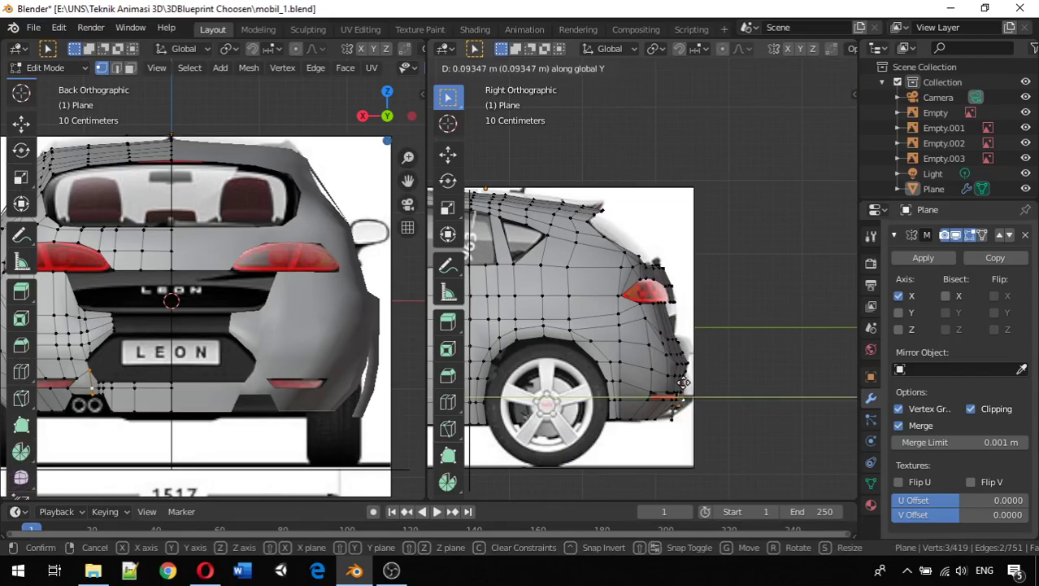
pyautogui.click(683, 383)
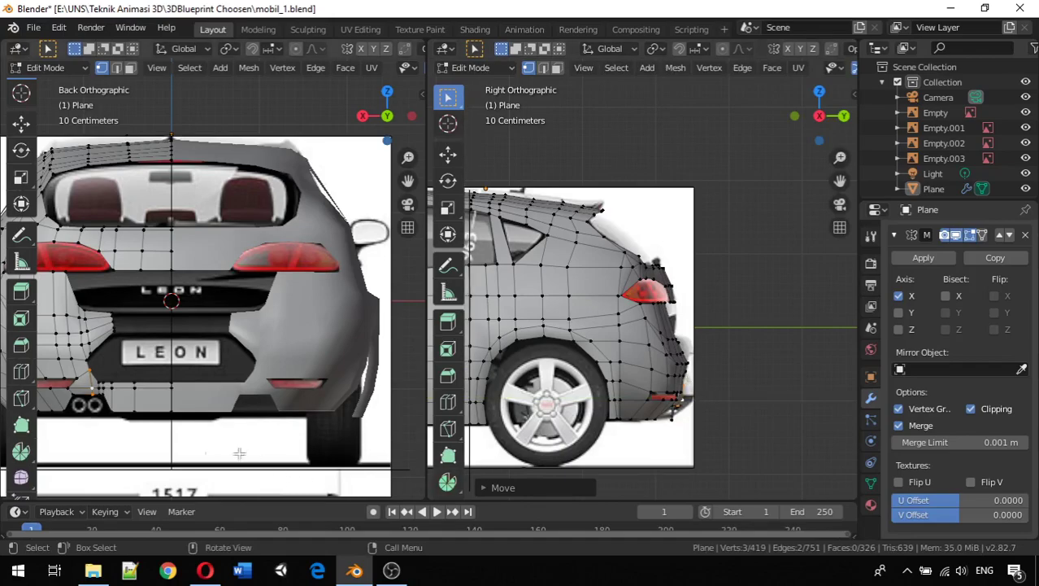
pyautogui.press('alt')
pyautogui.keyDown('alt'); pyautogui.click(97, 391); pyautogui.keyUp('alt')
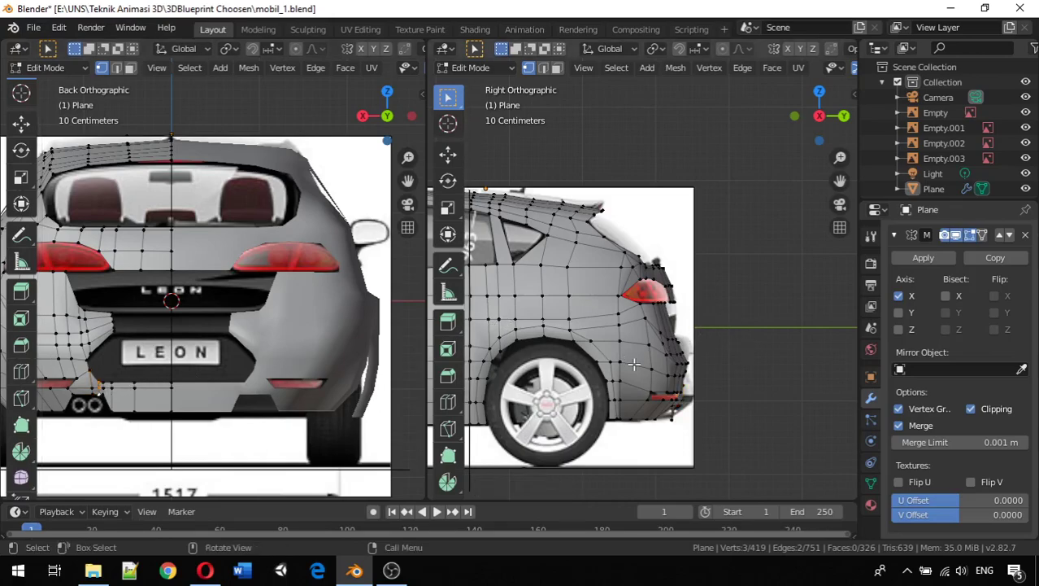
pyautogui.press('g')
pyautogui.press('y')
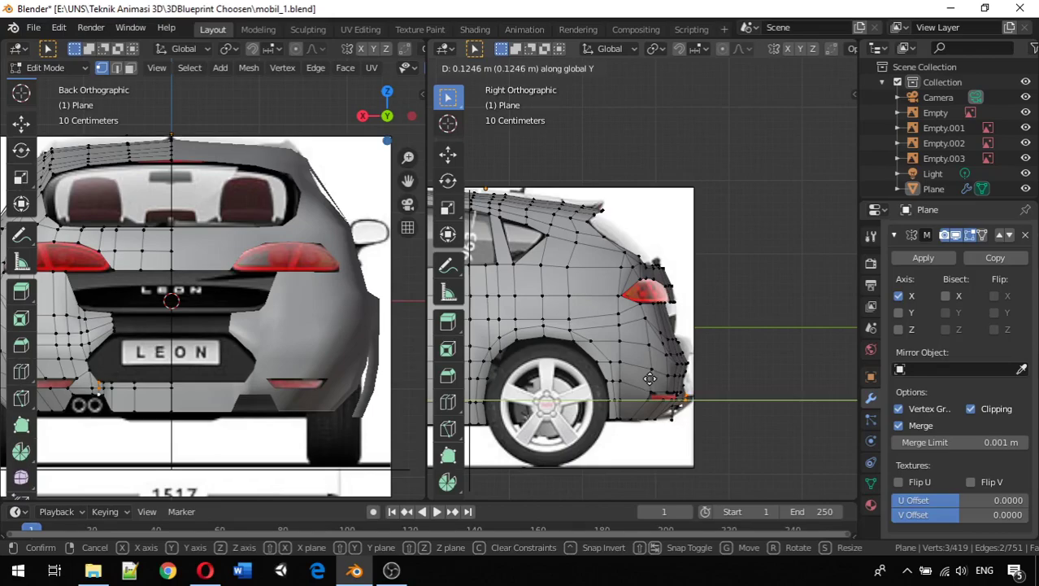
pyautogui.click(650, 378)
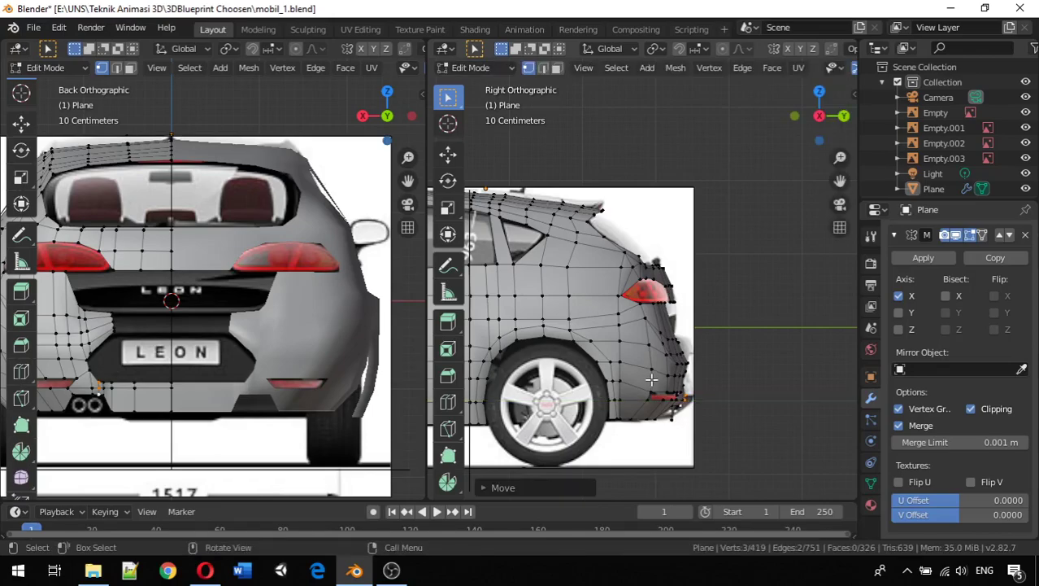
# Move the next two three-vertex loops toward the centre rearward along Y, about 0.166 m and about 0.093 m respectively.
pyautogui.keyDown('alt'); pyautogui.click(104, 387); pyautogui.keyUp('alt')
pyautogui.hotkey('ctrl', 'z')
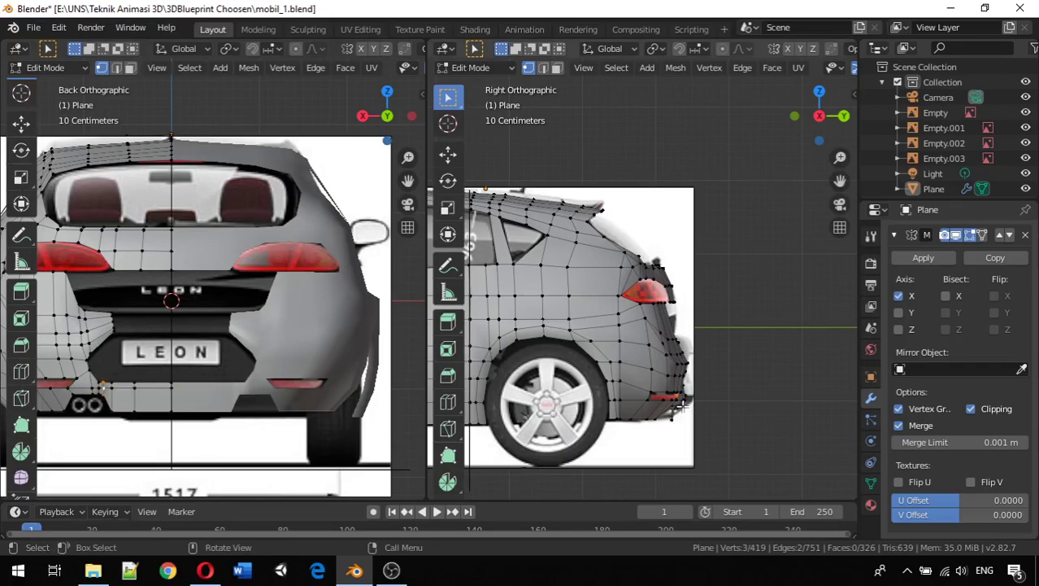
pyautogui.press('g')
pyautogui.press('y')
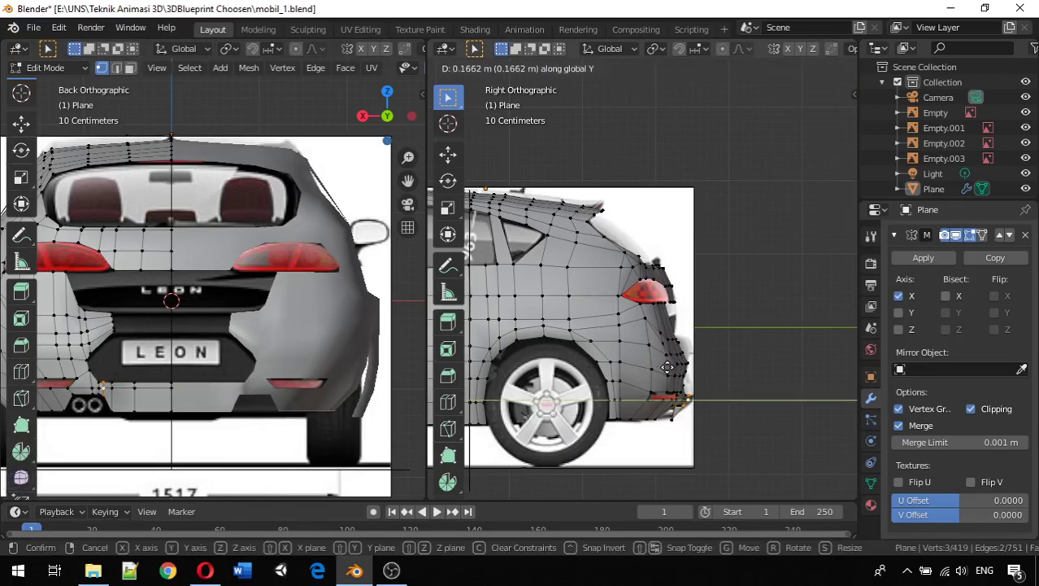
pyautogui.click(666, 367)
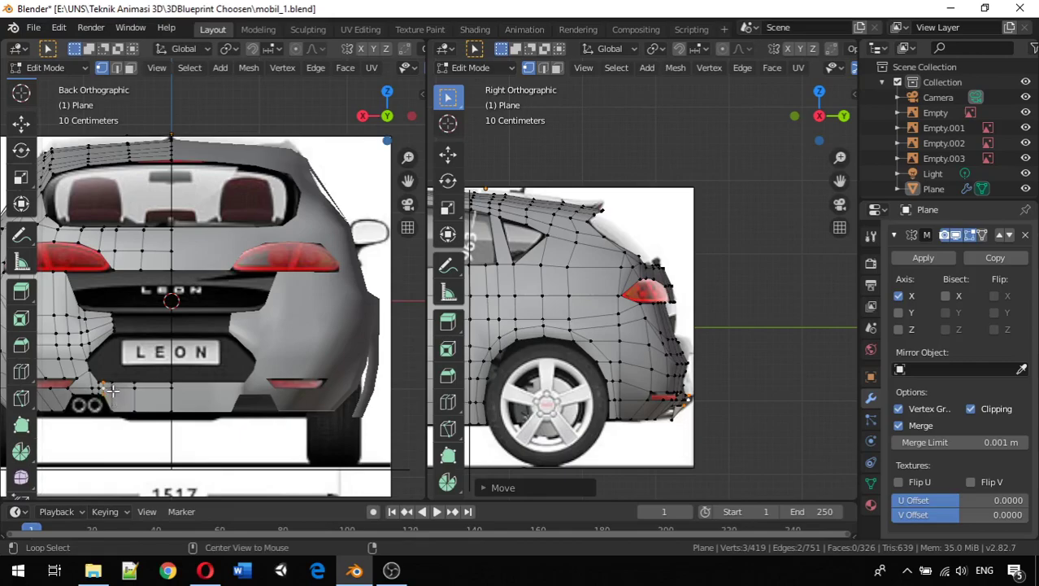
pyautogui.keyDown('alt'); pyautogui.click(110, 390); pyautogui.keyUp('alt')
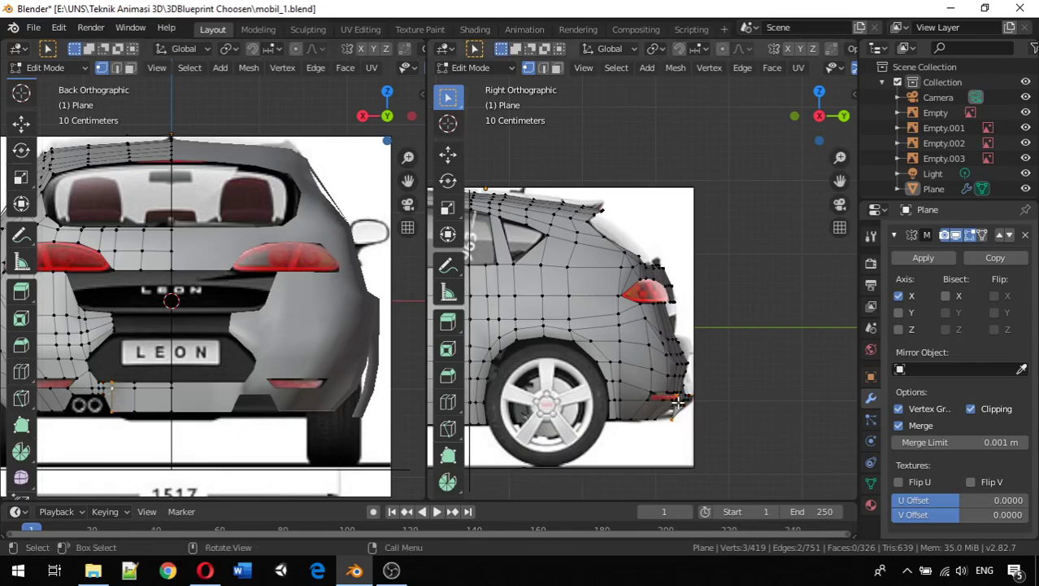
pyautogui.press('g')
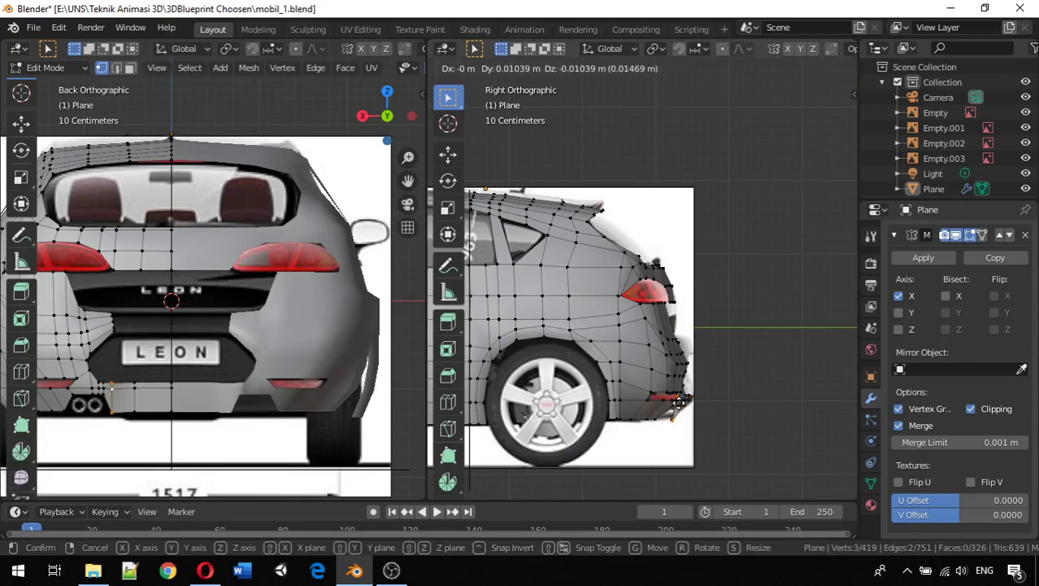
pyautogui.press('y')
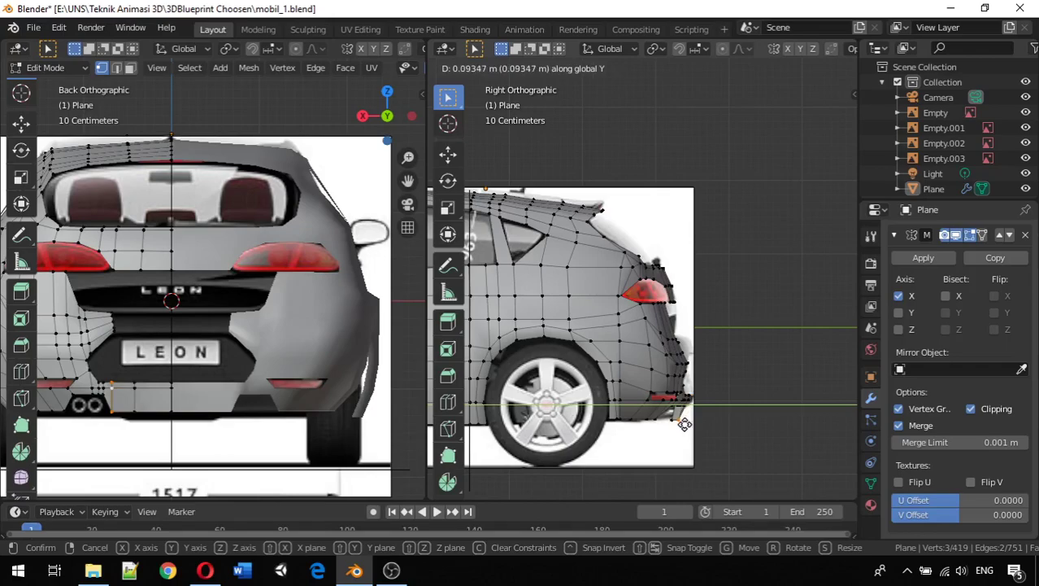
pyautogui.click(683, 424)
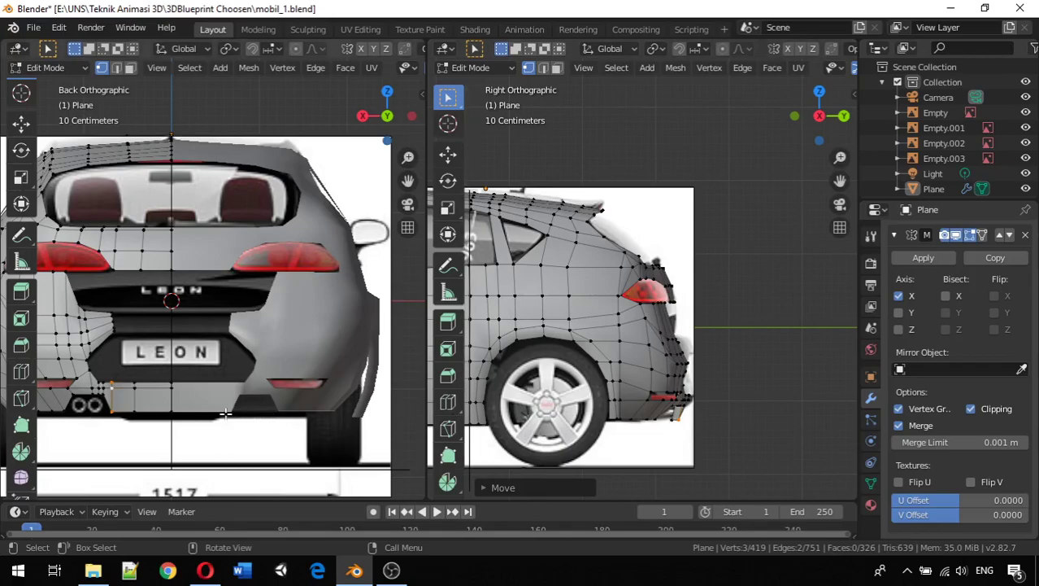
# Move the three-vertex loop between the exhaust and the centre line rearward along Y by about 0.54 m.
pyautogui.keyDown('shift'); pyautogui.click(135, 389); pyautogui.keyUp('shift')
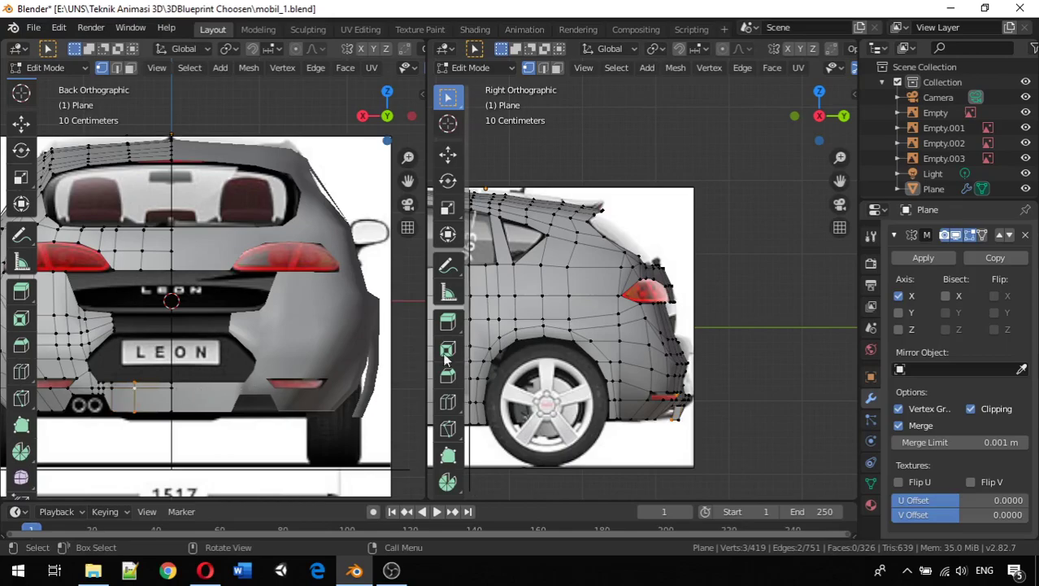
pyautogui.press('g')
pyautogui.press('y')
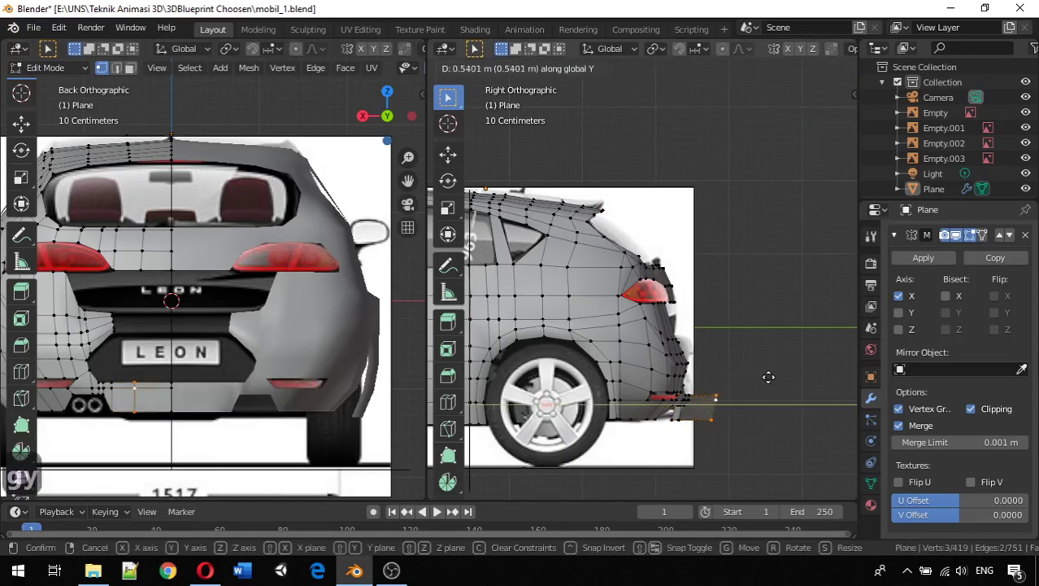
pyautogui.click(770, 376)
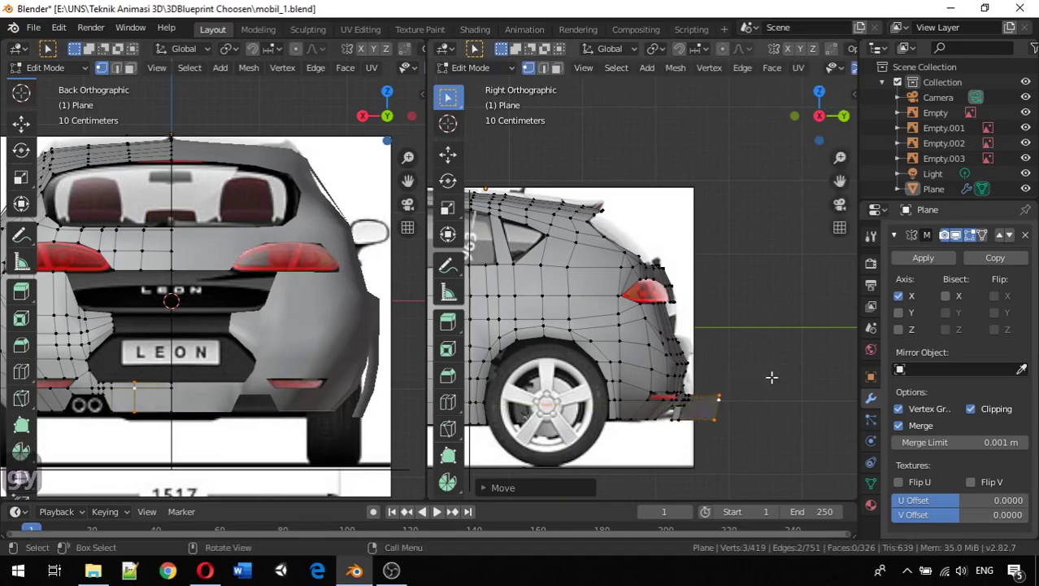
# Move the three-vertex loop on the bumper's centre line rearward along Y, past the neighbouring loop.
pyautogui.keyDown('shift'); pyautogui.click(172, 396); pyautogui.keyUp('shift')
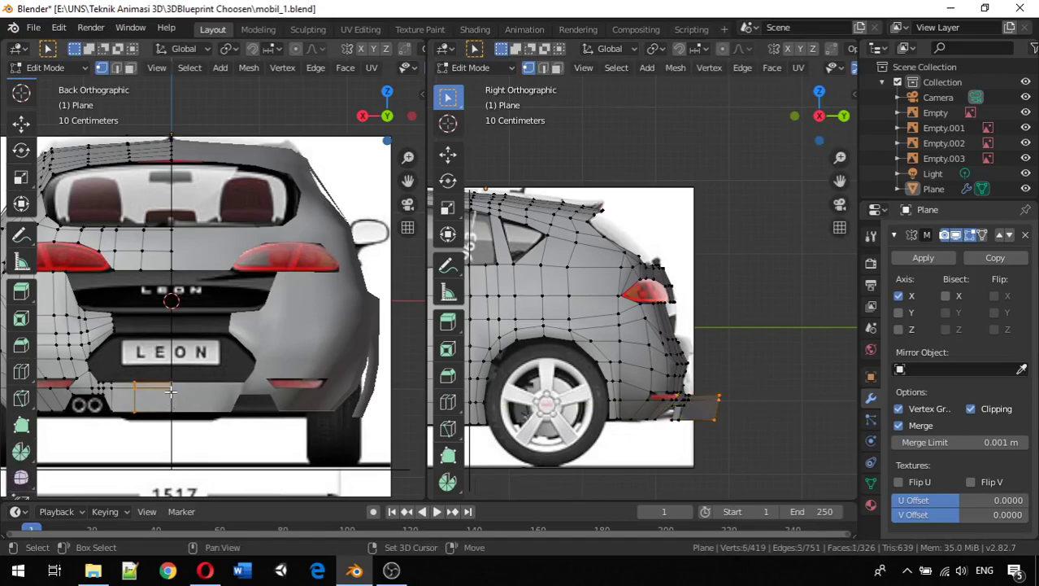
pyautogui.click(170, 396)
pyautogui.keyDown('alt'); pyautogui.click(171, 392); pyautogui.keyUp('alt')
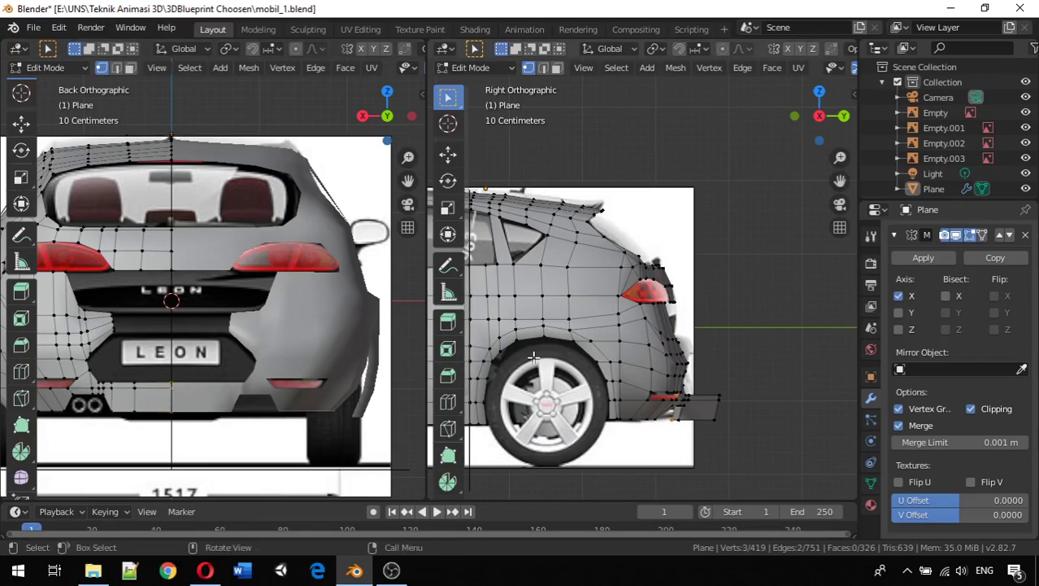
pyautogui.press('g')
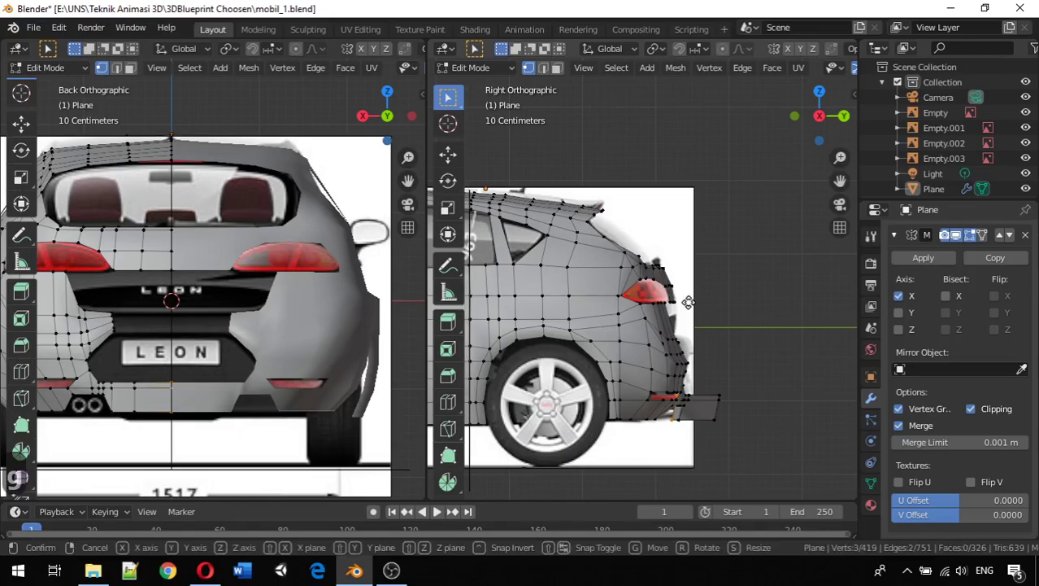
pyautogui.press('y')
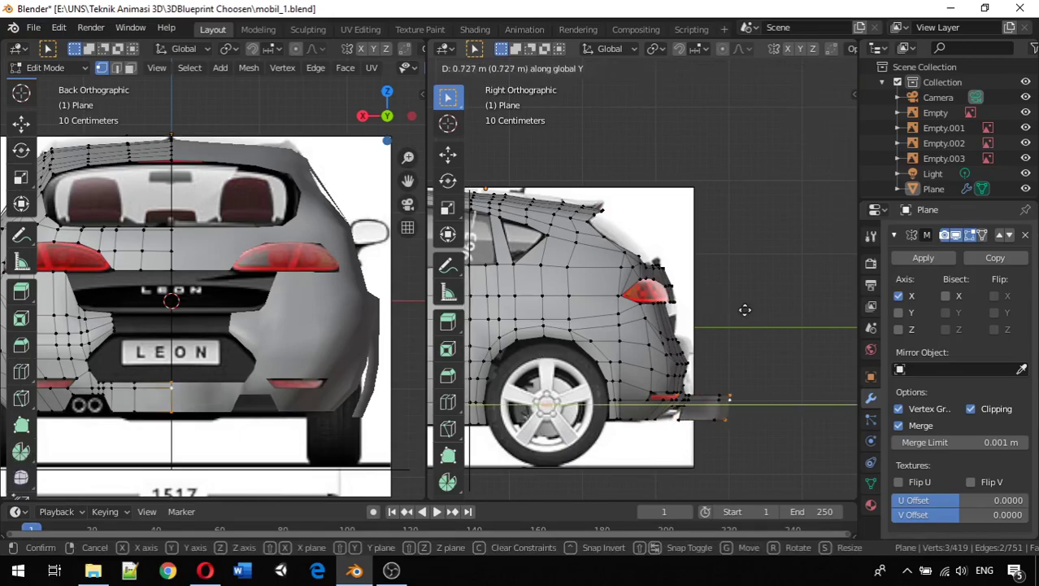
pyautogui.click(755, 311)
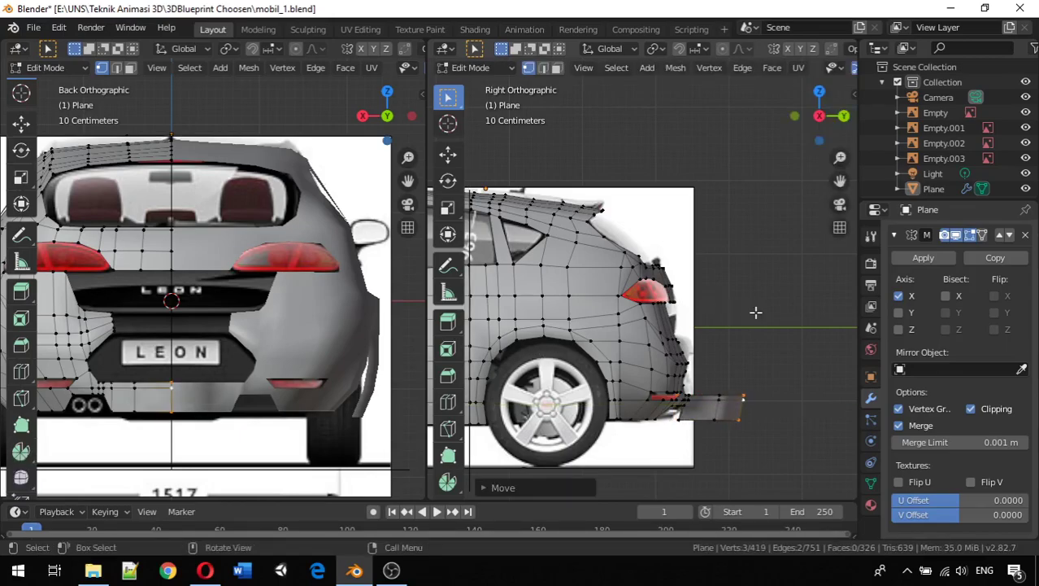
# Move the bottom vertex of the loop just inward of the exhaust forward along Y by about 0.104 m.
pyautogui.click(678, 420)
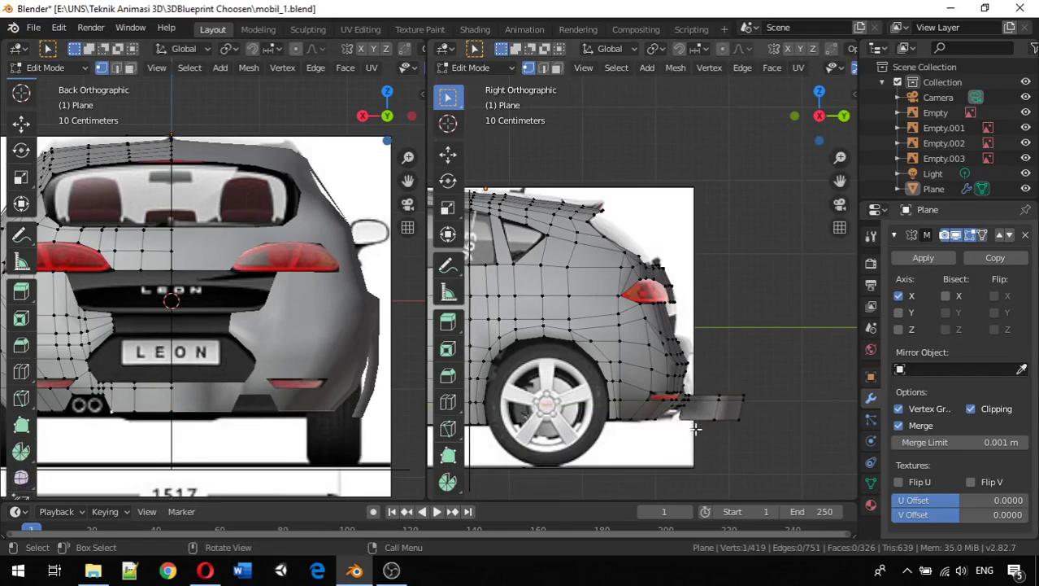
pyautogui.press('g')
pyautogui.press('y')
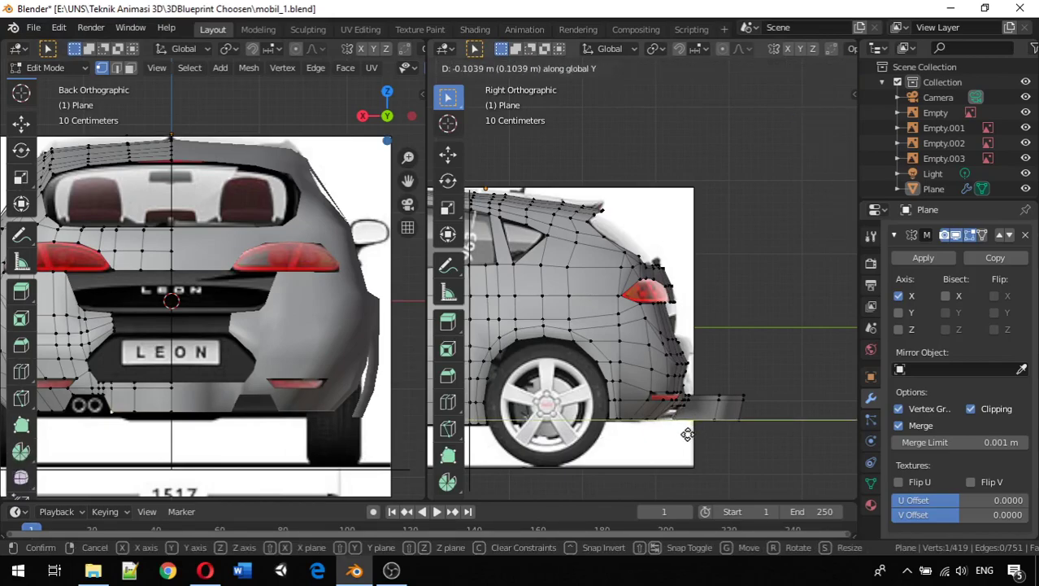
pyautogui.click(688, 434)
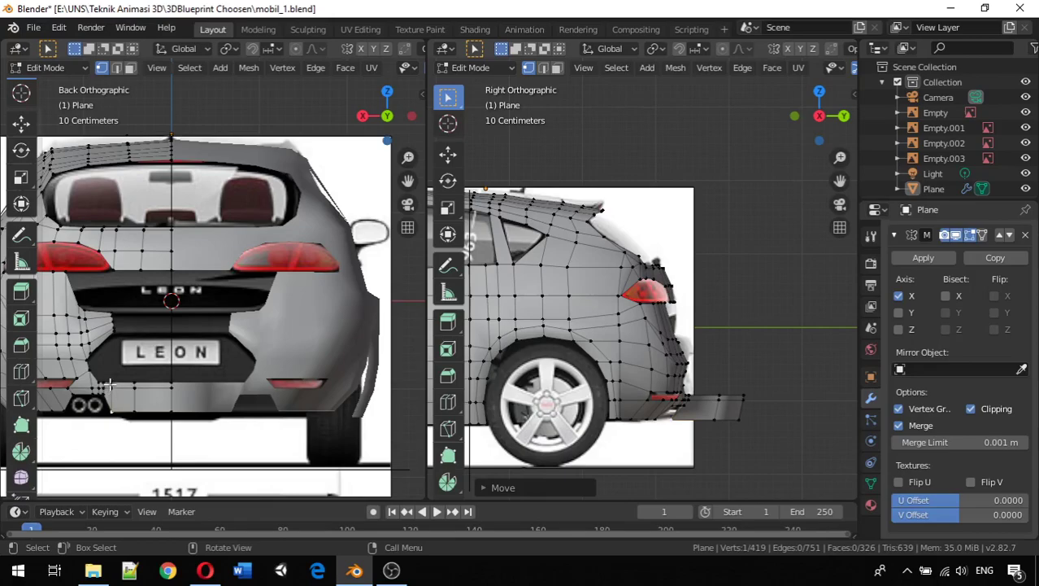
# Try to move the middle vertex of that loop rearward along Y by about 0.11 m, and undo the move.
pyautogui.click(112, 386)
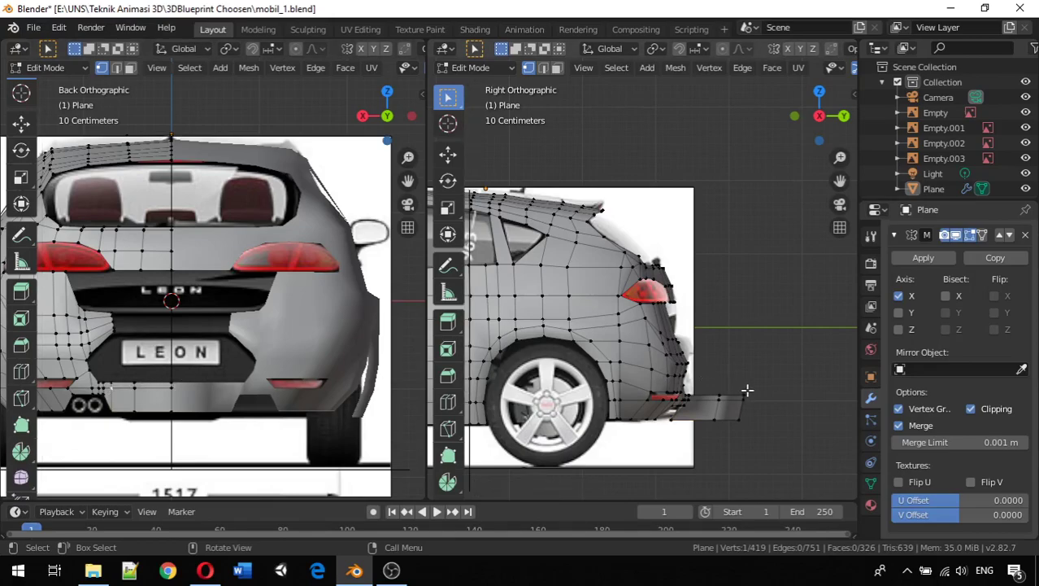
pyautogui.press('g')
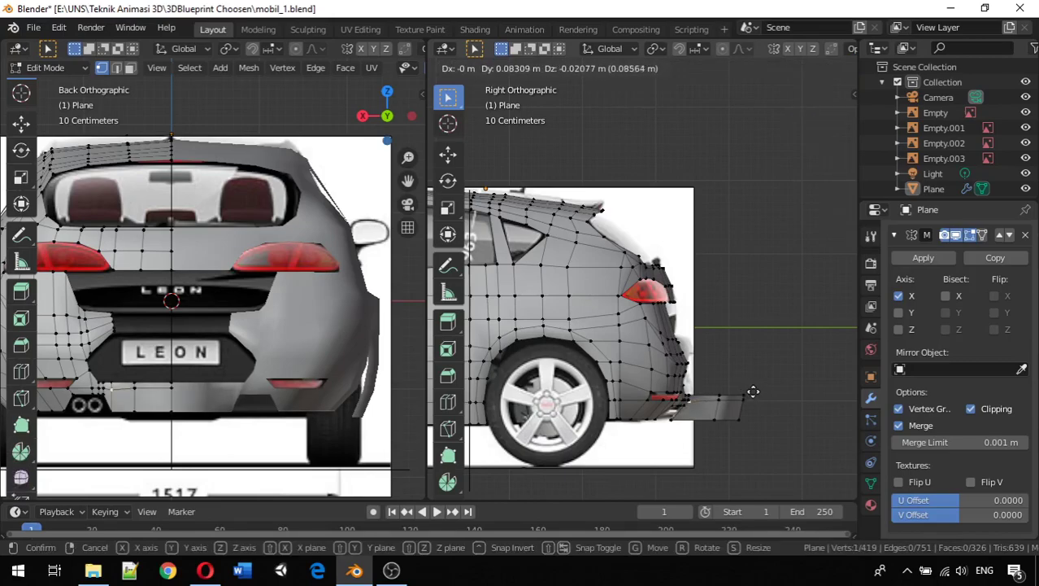
pyautogui.press('y')
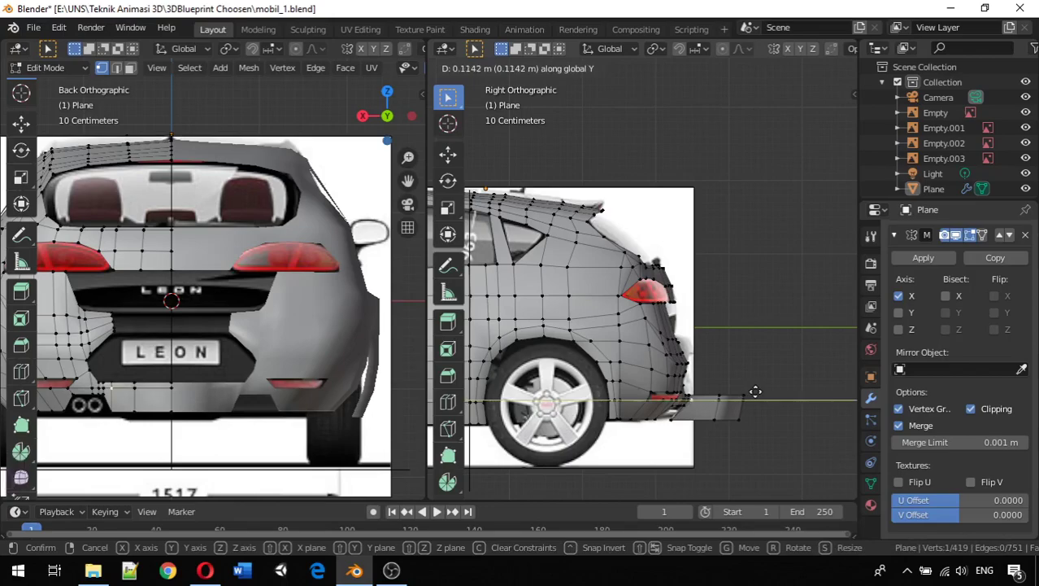
pyautogui.click(754, 391)
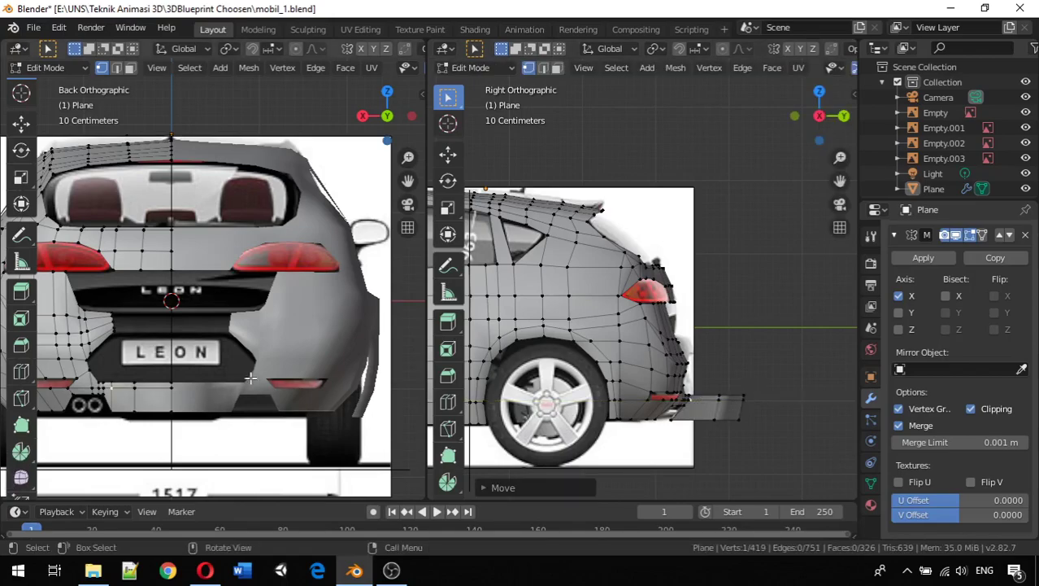
pyautogui.hotkey('ctrl', 'z')
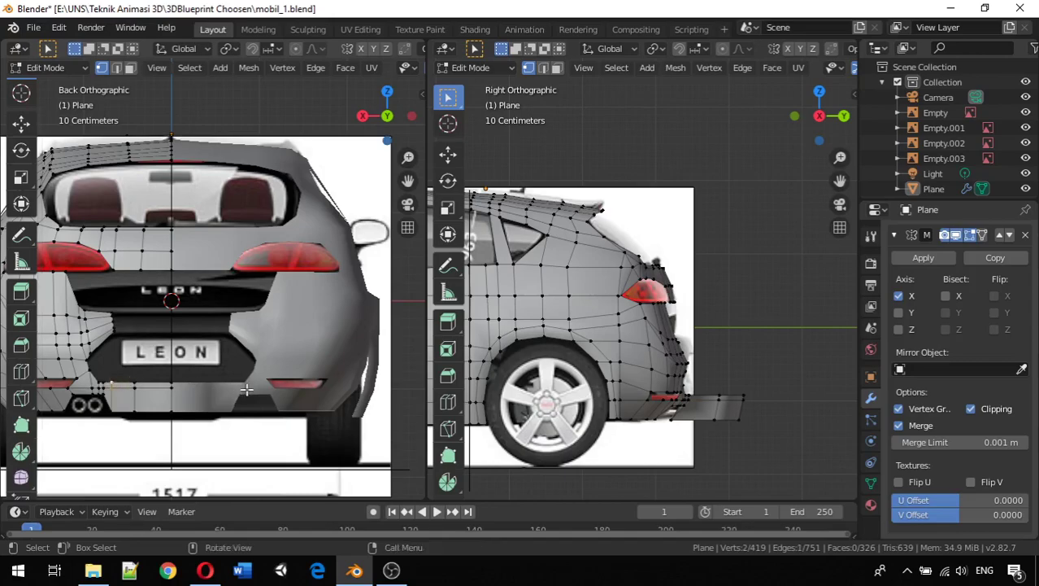
# Try to shift the loop's top and middle vertices along Y from the back view, and undo the shift.
pyautogui.press('g')
pyautogui.press('y')
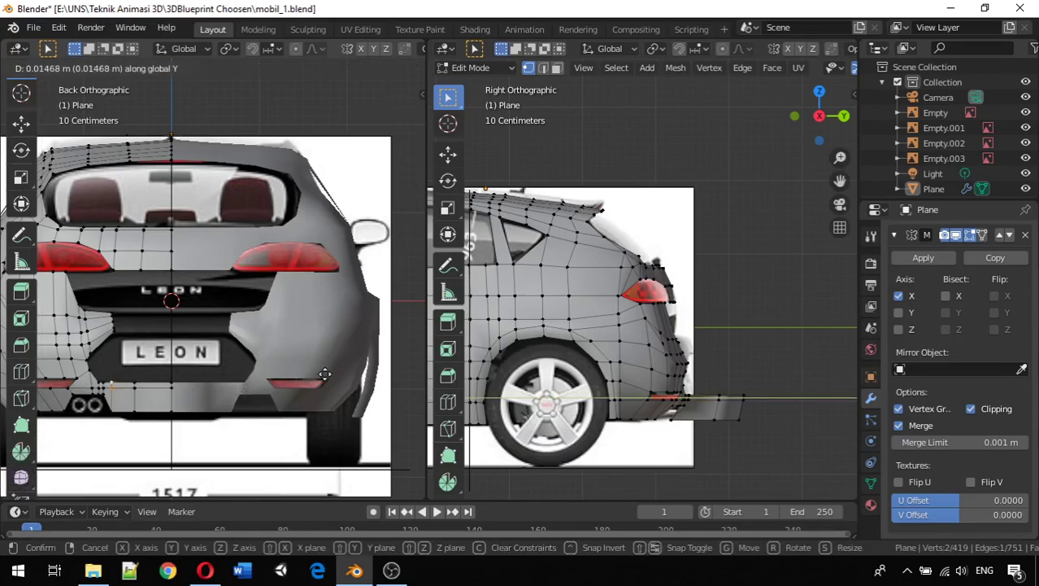
pyautogui.click(289, 371)
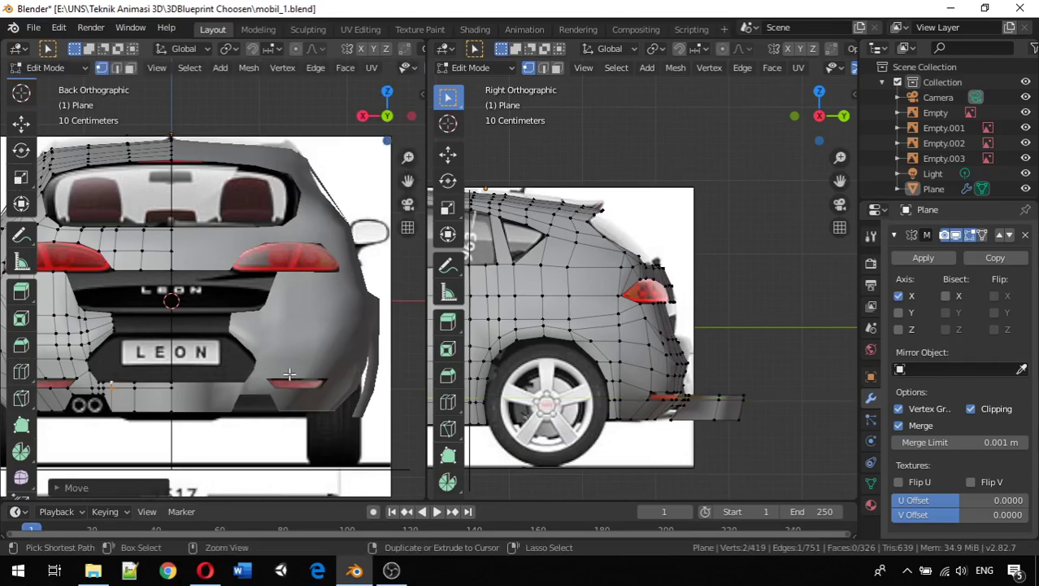
pyautogui.hotkey('ctrl', 'z')
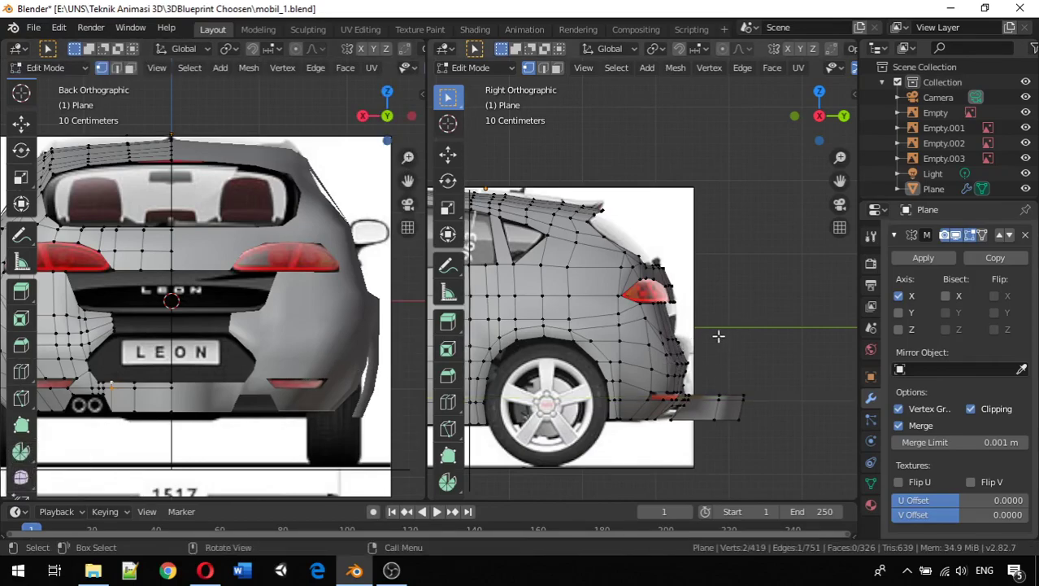
# Move the top and middle vertices of the loop beside the exhaust rearward along Y by about 0.11 m in the side view.
pyautogui.press('g')
pyautogui.press('y')
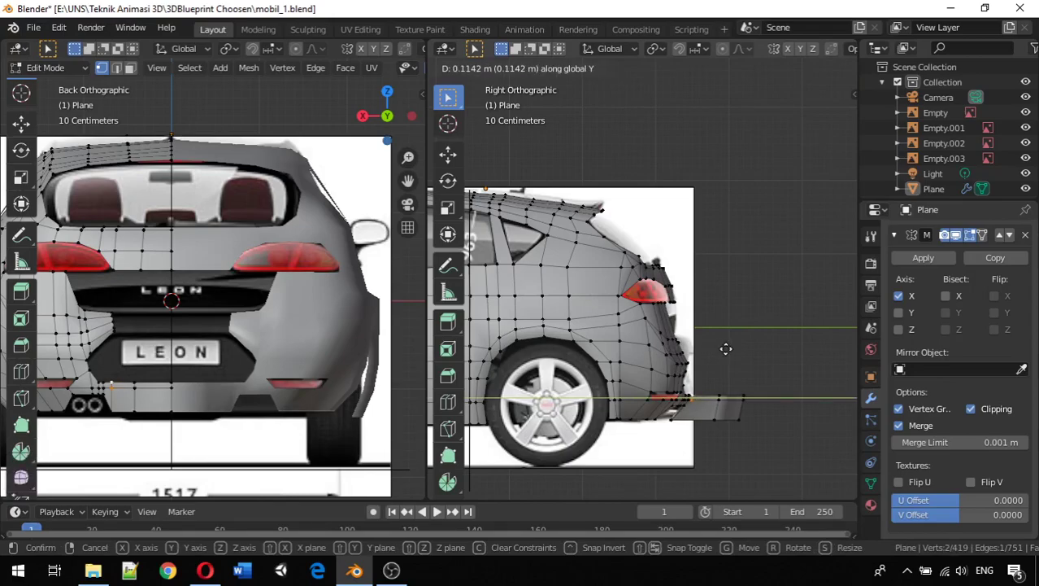
pyautogui.click(724, 349)
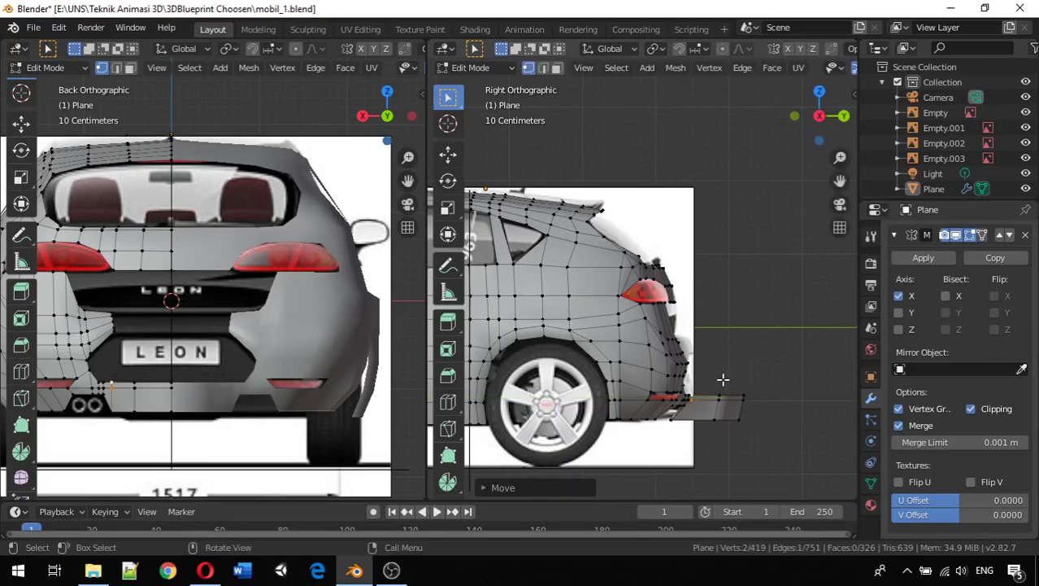
pyautogui.press('g')
pyautogui.press('y')
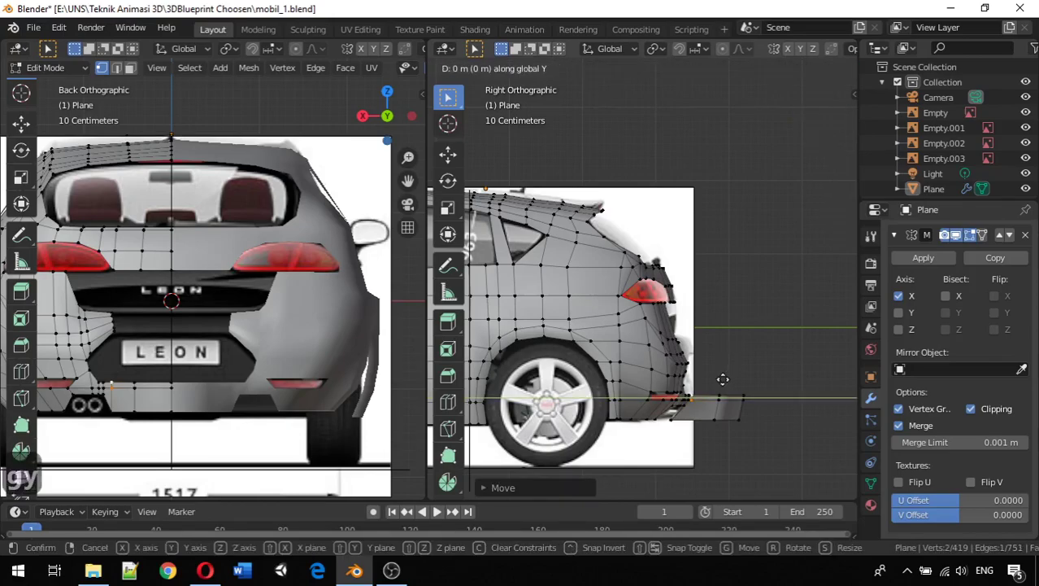
pyautogui.click(721, 379)
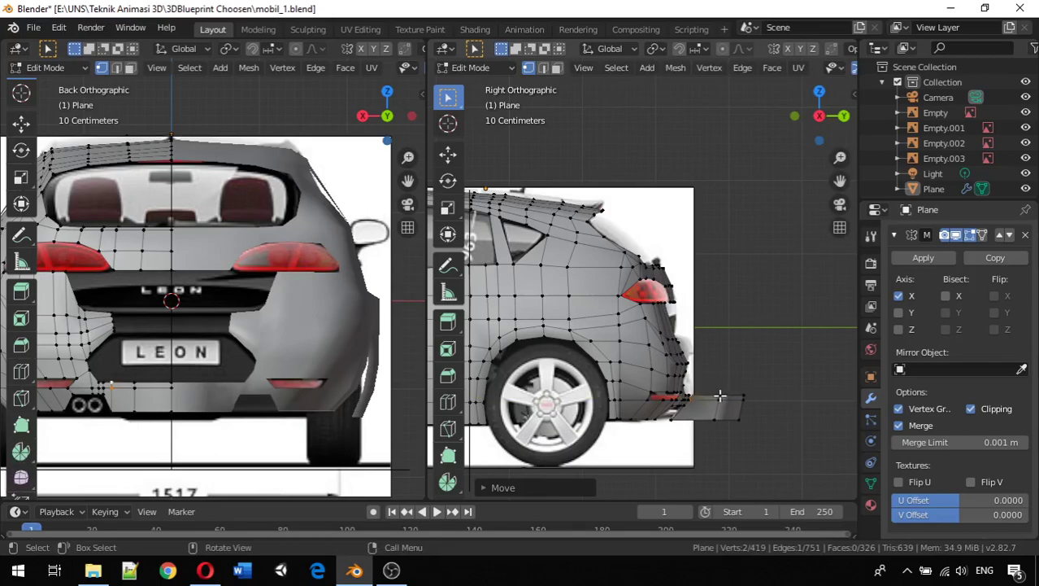
# Move the three-vertex loop between the exhaust and the centre line forward along Y by about 0.38 m.
pyautogui.press('alt')
pyautogui.keyDown('alt'); pyautogui.click(720, 395); pyautogui.keyUp('alt')
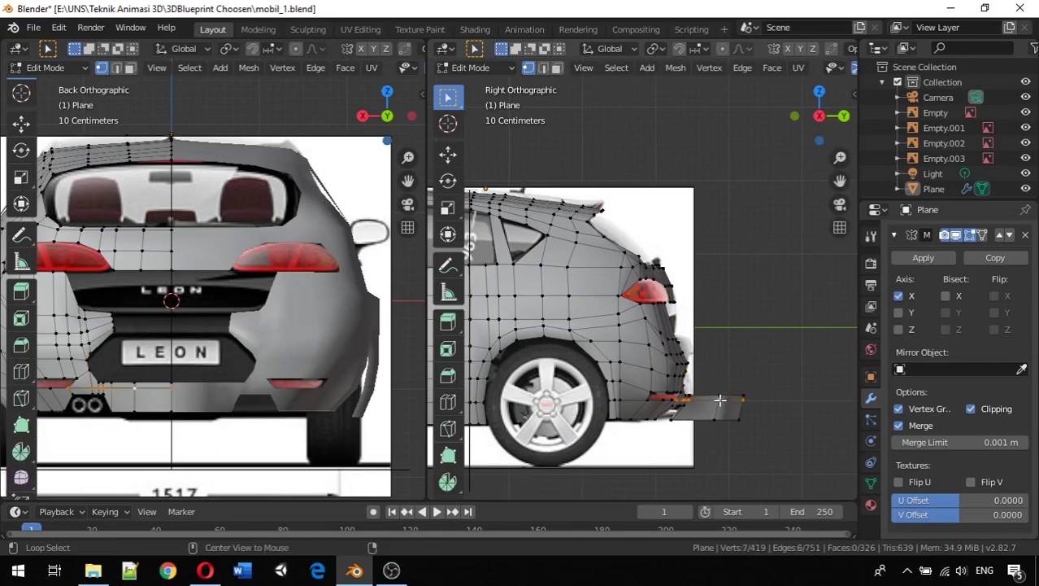
pyautogui.keyDown('alt'); pyautogui.click(717, 406); pyautogui.keyUp('alt')
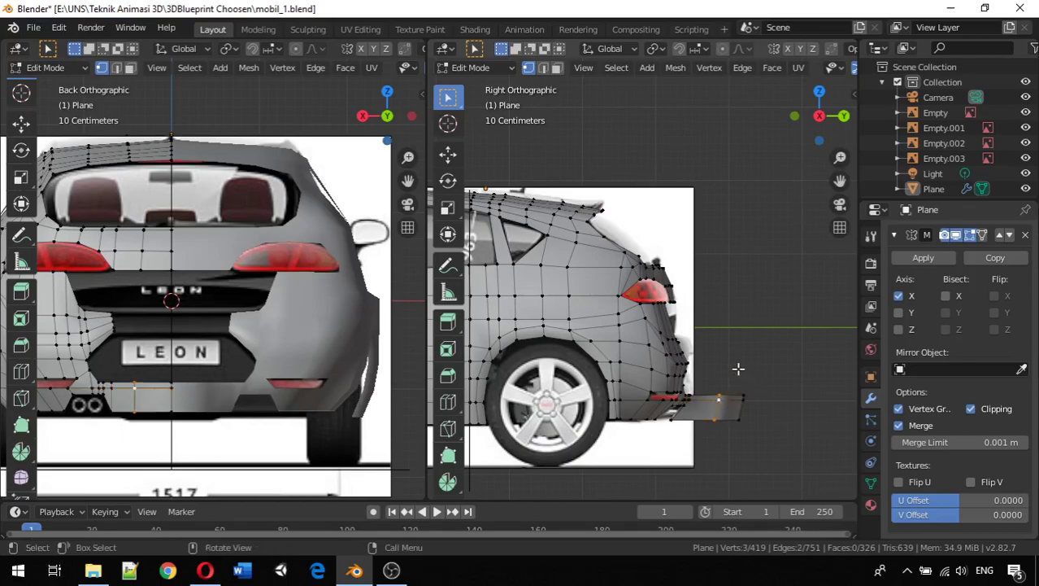
pyautogui.press('g')
pyautogui.press('y')
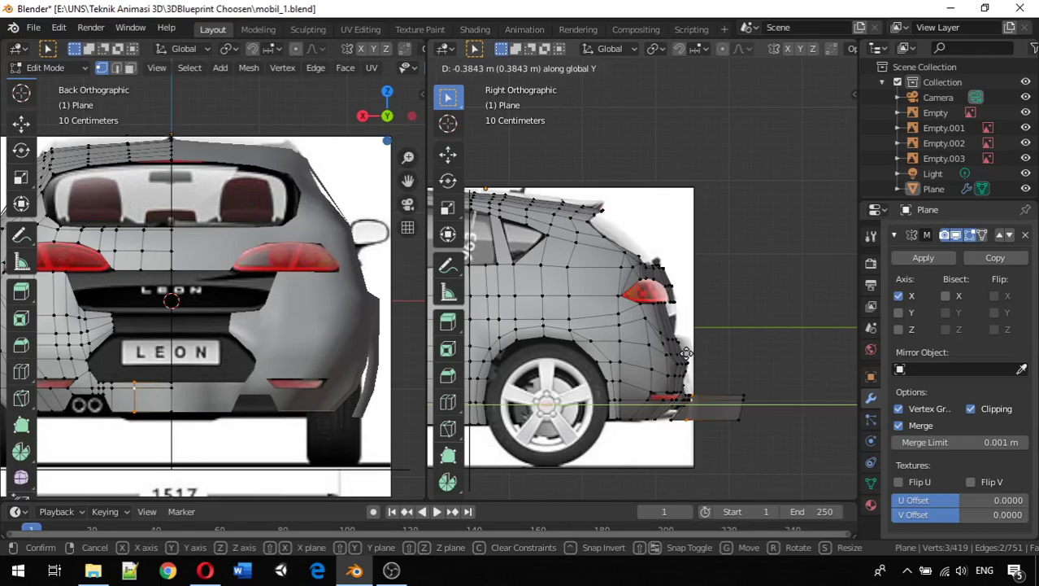
pyautogui.click(690, 416)
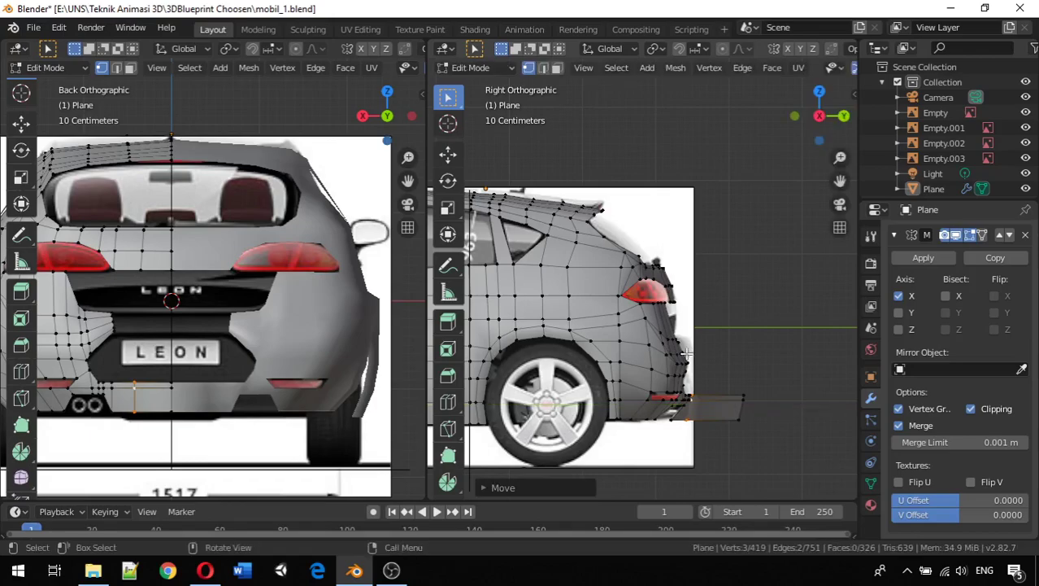
# Move only the bottom vertex of that loop forward along Y by about 0.166 m to slant the bumper's lower edge.
pyautogui.click(703, 416)
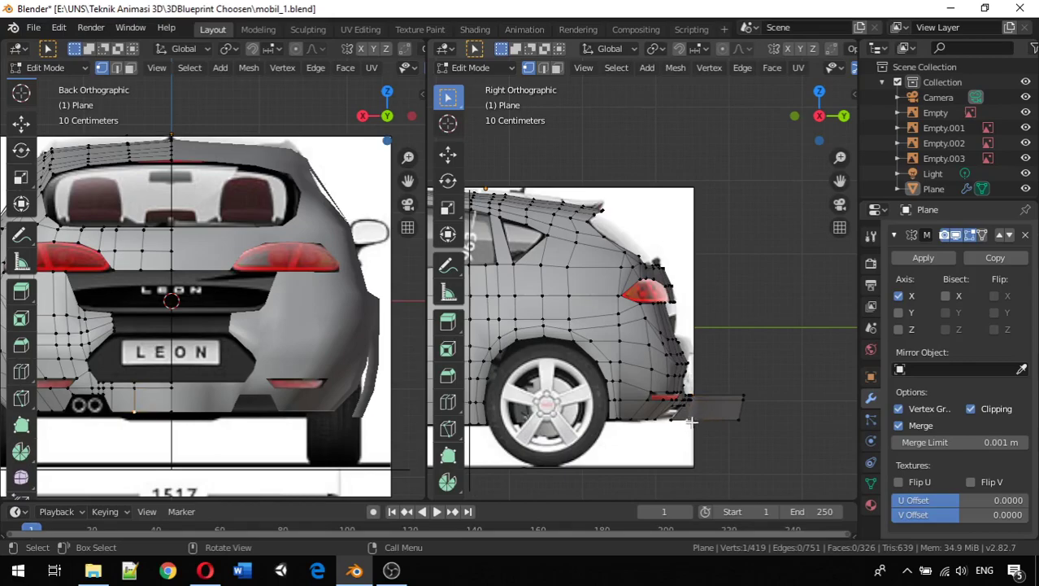
pyautogui.press('g')
pyautogui.press('y')
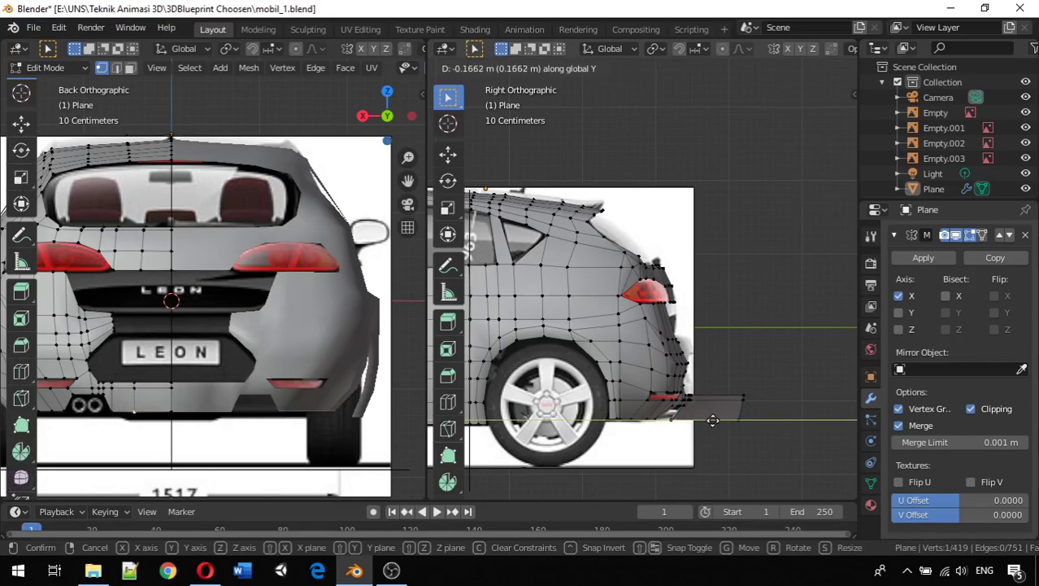
pyautogui.click(712, 420)
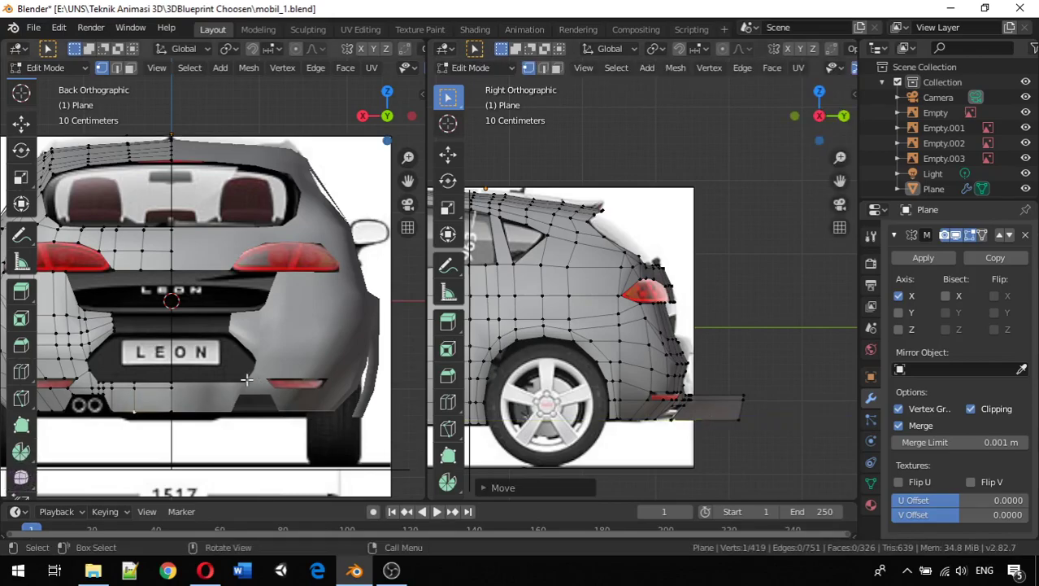
# Shift the whole three-vertex loop beside the centre line forward along Y by about 0.031 m.
pyautogui.press('alt')
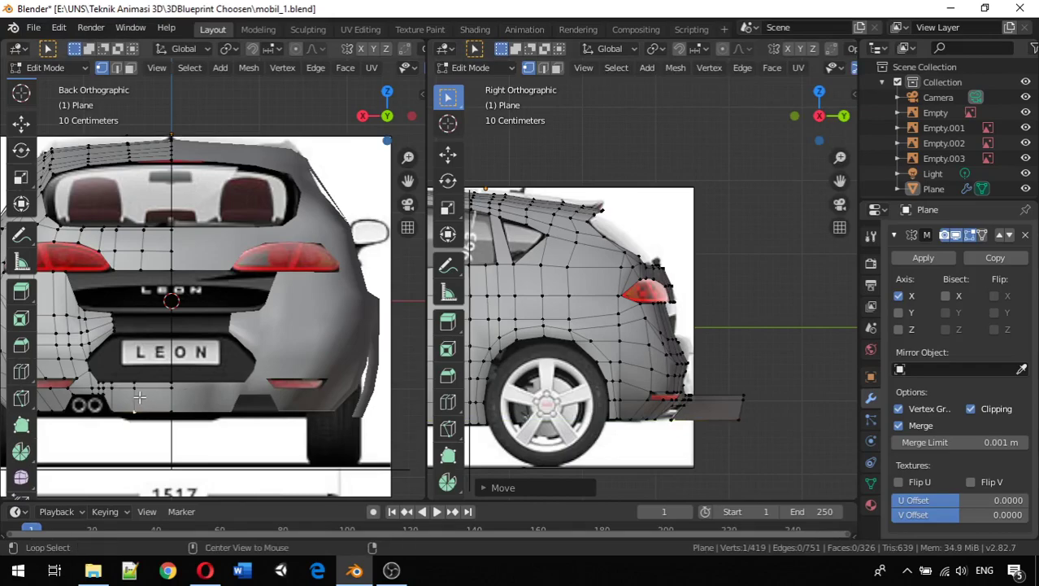
pyautogui.keyDown('alt'); pyautogui.click(135, 392); pyautogui.keyUp('alt')
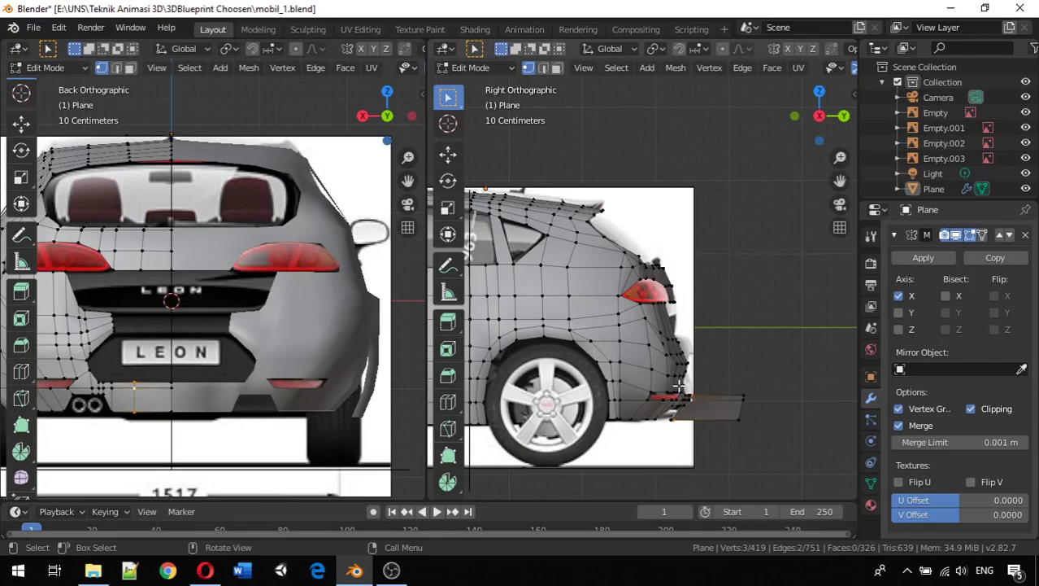
pyautogui.press('g')
pyautogui.press('y')
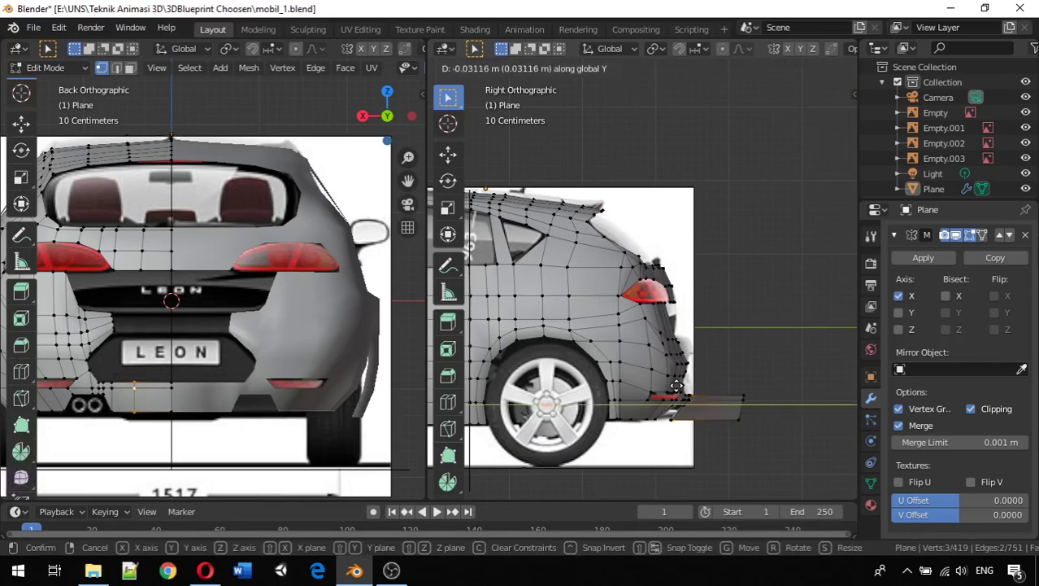
pyautogui.click(676, 387)
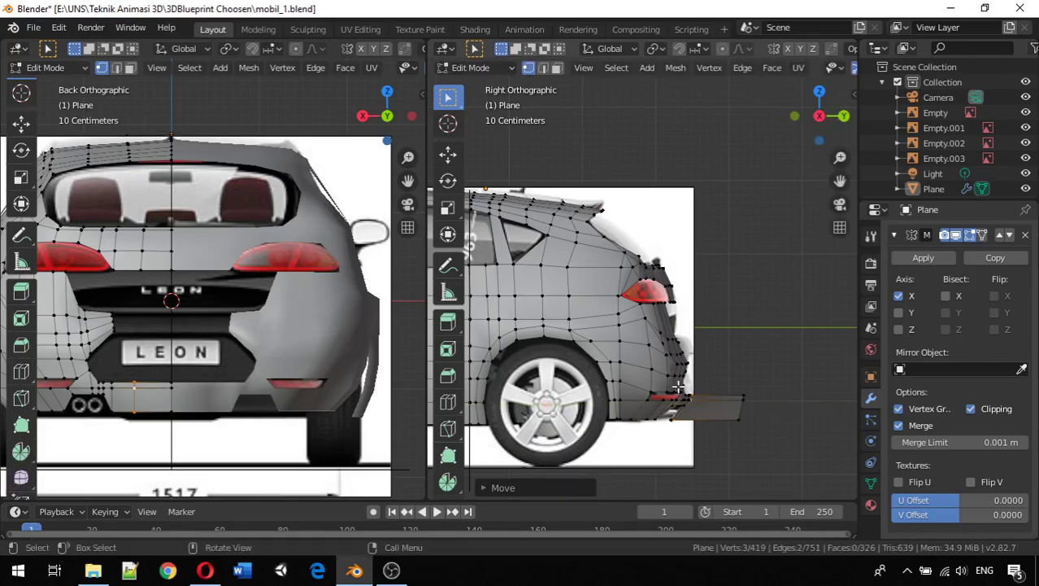
# Move only the bottom vertex of the bumper's centre-line loop forward along Y in the side view.
pyautogui.click(738, 420)
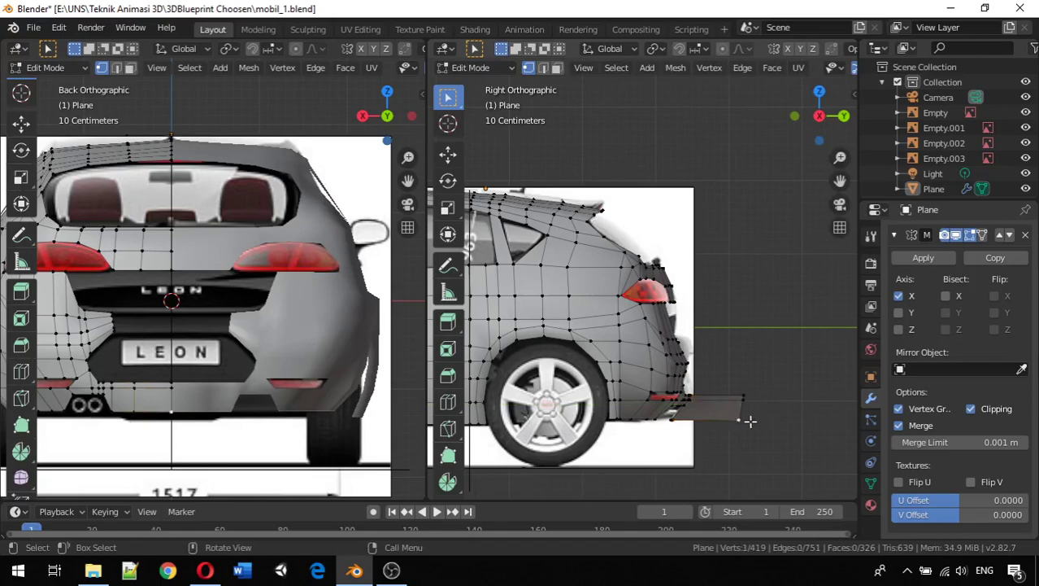
pyautogui.press('g')
pyautogui.press('y')
pyautogui.click(729, 415)
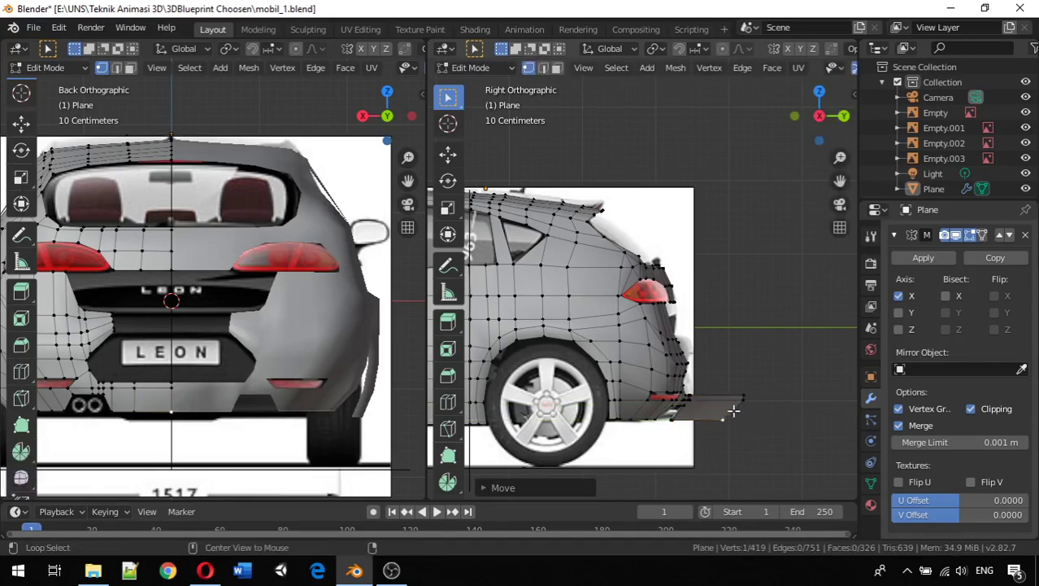
pyautogui.keyDown('alt'); pyautogui.click(738, 409); pyautogui.keyUp('alt')
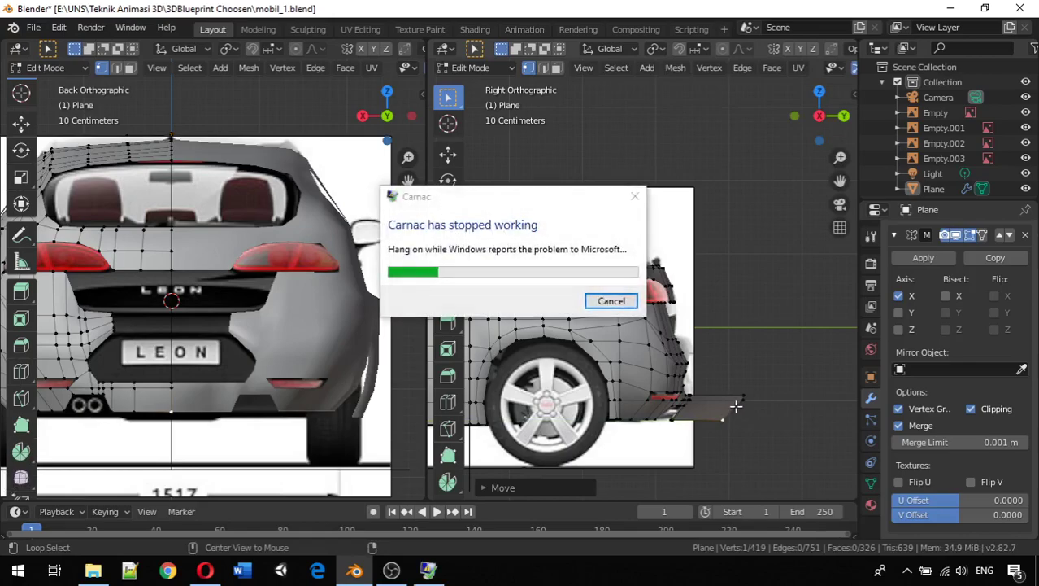
# Dismiss the Carnac crash report and relaunch Carnac.
pyautogui.click(612, 300)
pyautogui.click(17, 571)
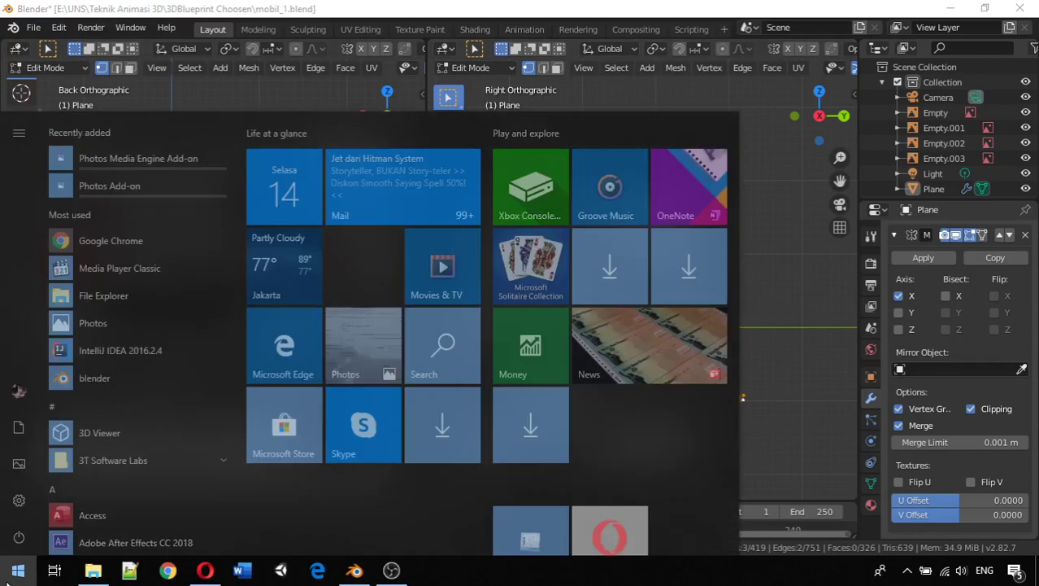
pyautogui.write('car')
pyautogui.press('Return')
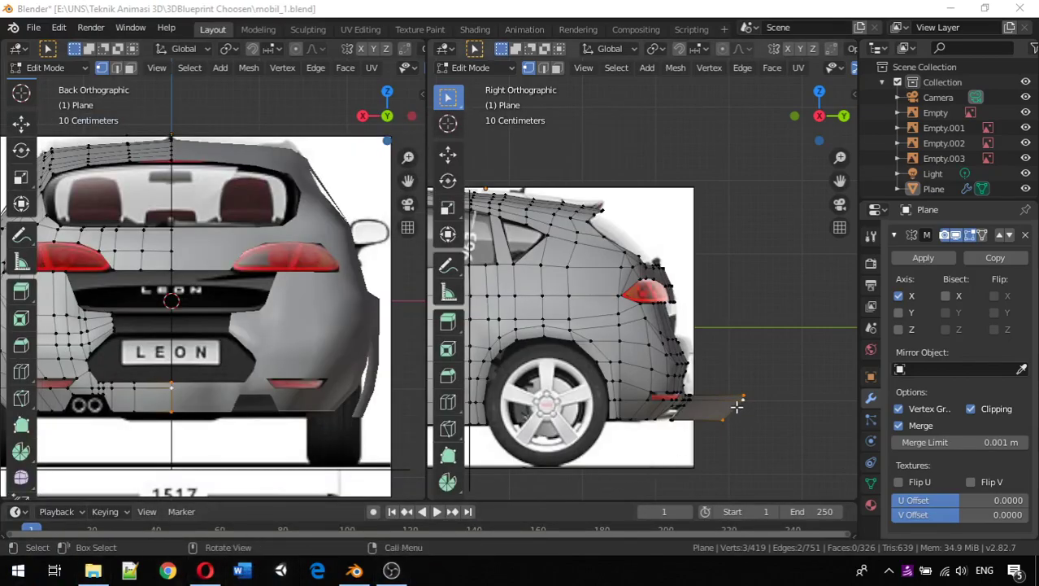
# Move the whole three-vertex centre-line loop of the lower bumper forward along Y by about 0.69 m to meet the side blueprint.
pyautogui.press('g')
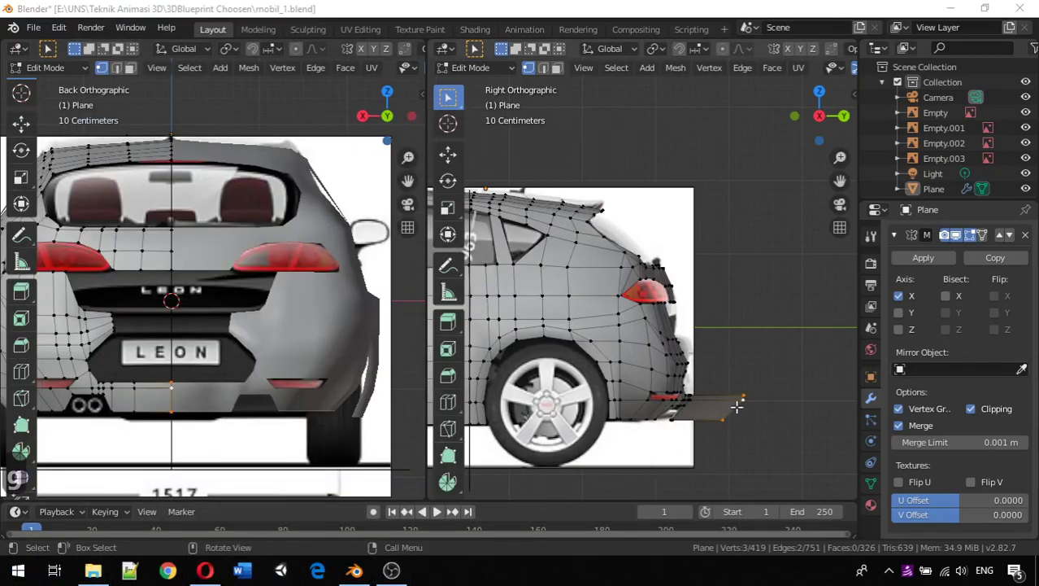
pyautogui.click(726, 409)
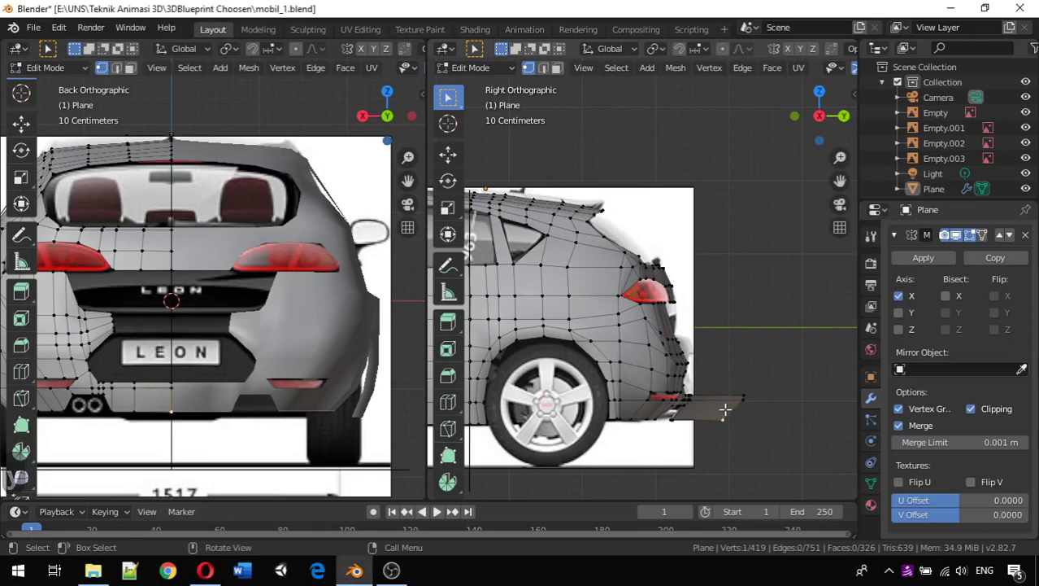
pyautogui.keyDown('ctrl'); pyautogui.click(733, 409); pyautogui.keyUp('ctrl')
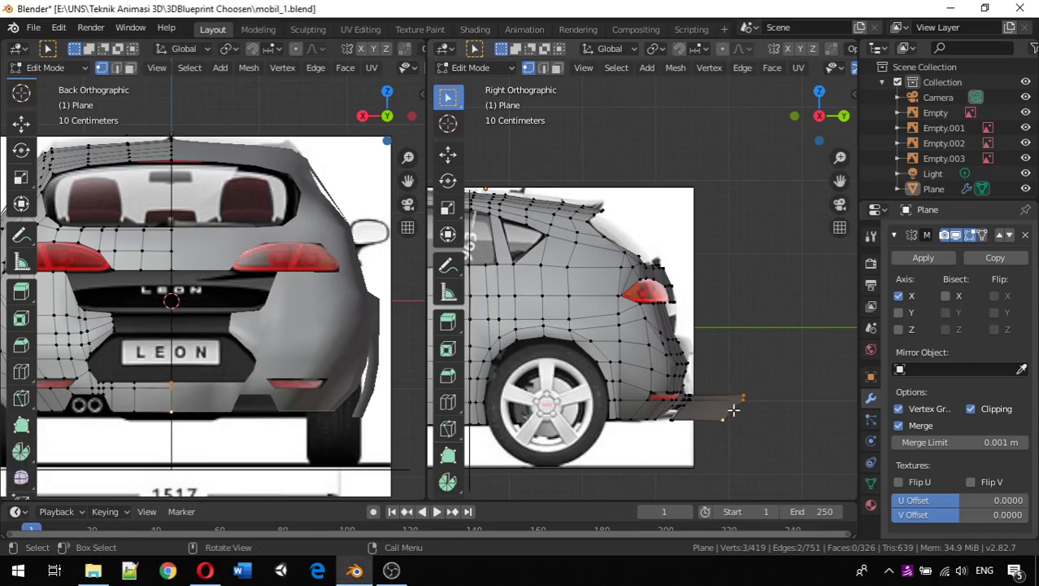
pyautogui.press('g')
pyautogui.press('y')
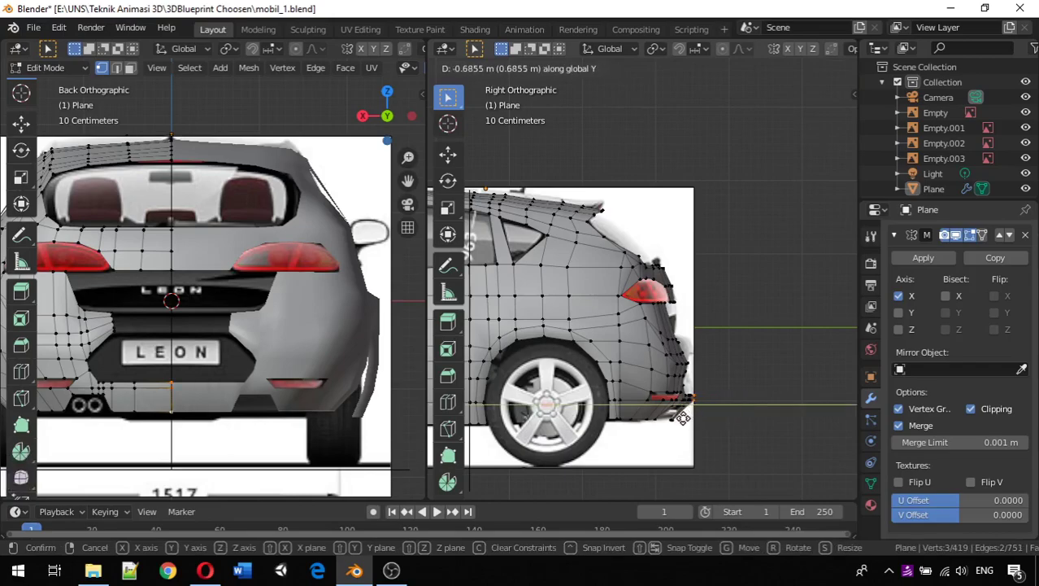
pyautogui.click(682, 418)
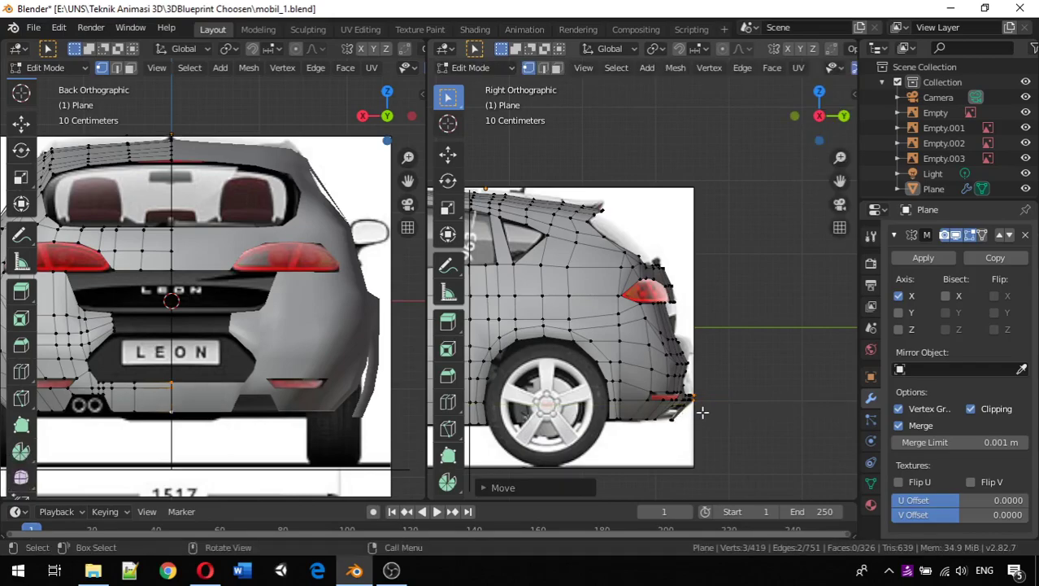
pyautogui.moveTo(241, 401); pyautogui.dragTo(232, 379, button='middle')
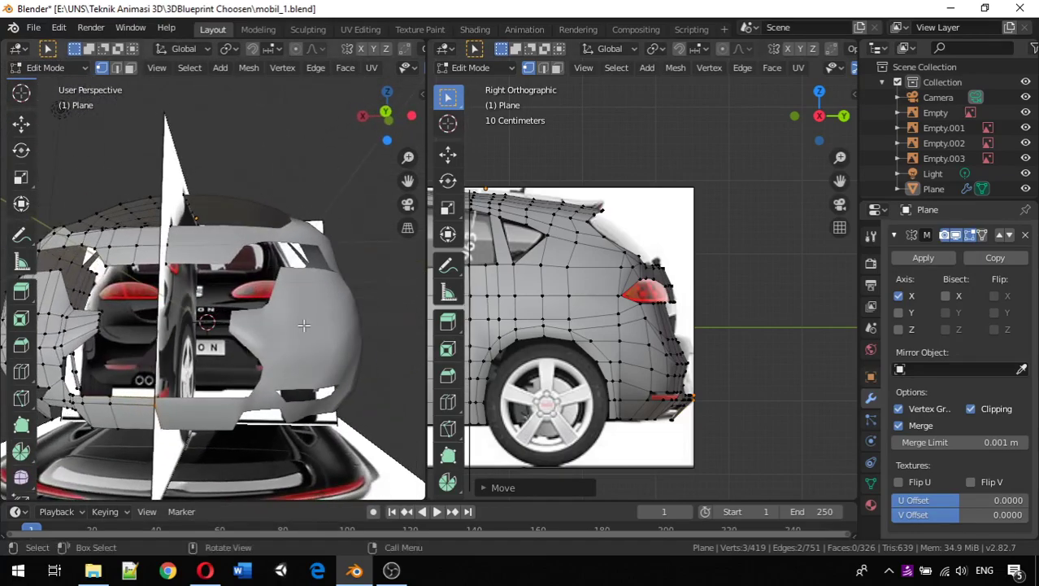
pyautogui.hotkey('ctrl', '1')
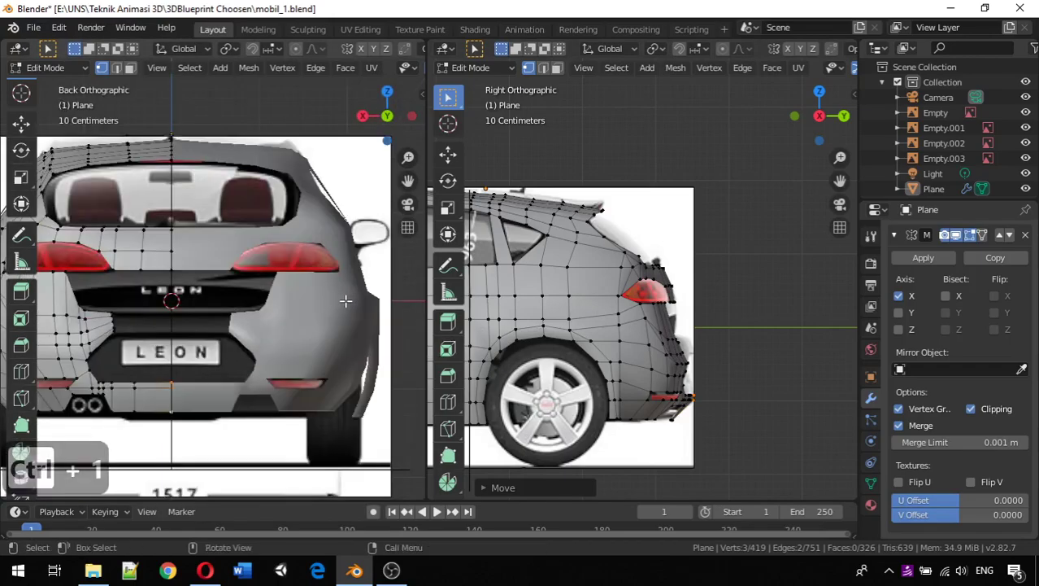
# Move the five-vertex open edge beside the recess above the licence plate rearward along Y by about 0.093 m.
pyautogui.click(112, 324)
pyautogui.press('alt')
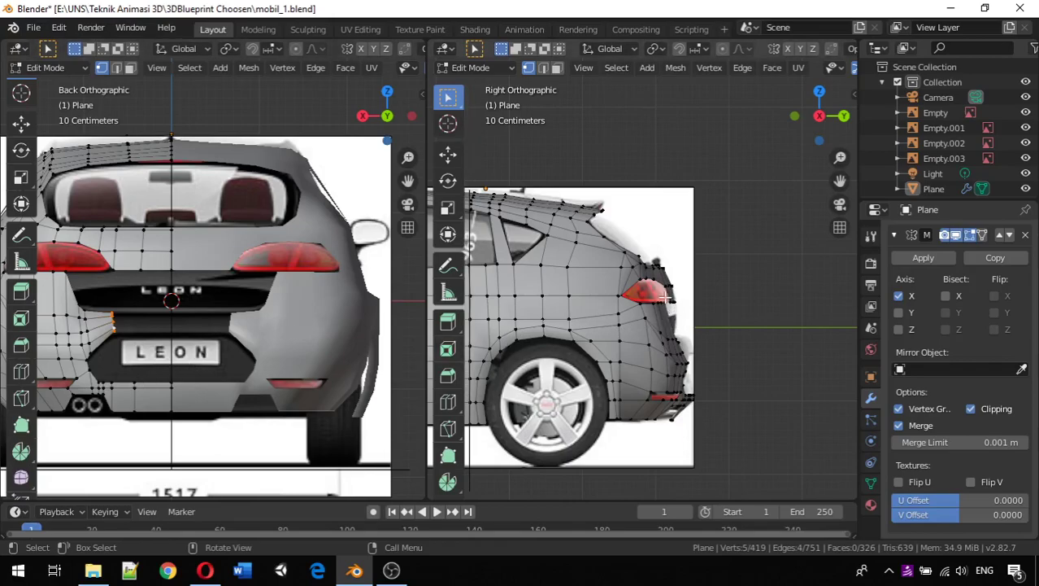
pyautogui.press('g')
pyautogui.press('y')
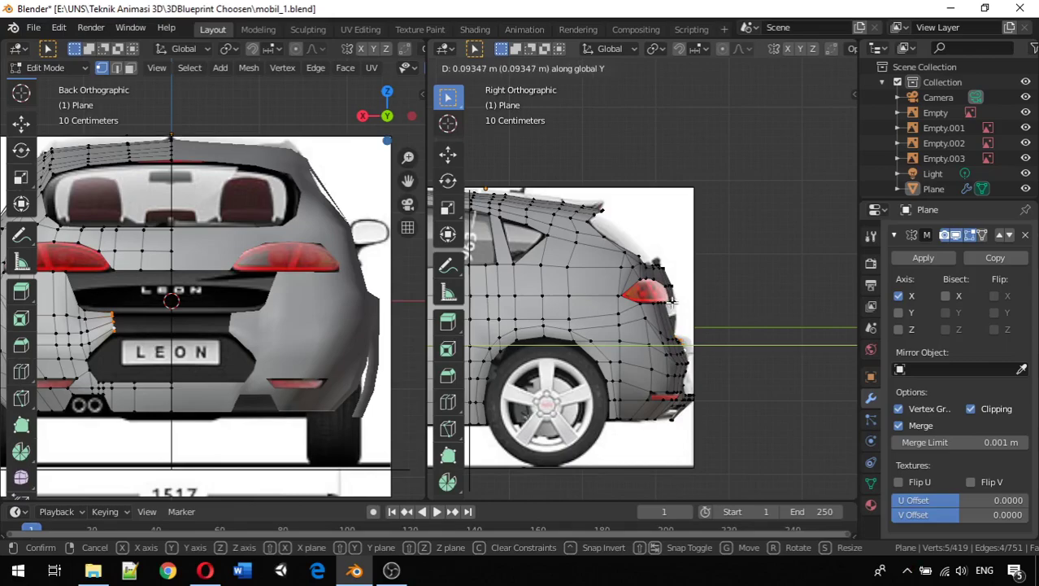
pyautogui.click(674, 300)
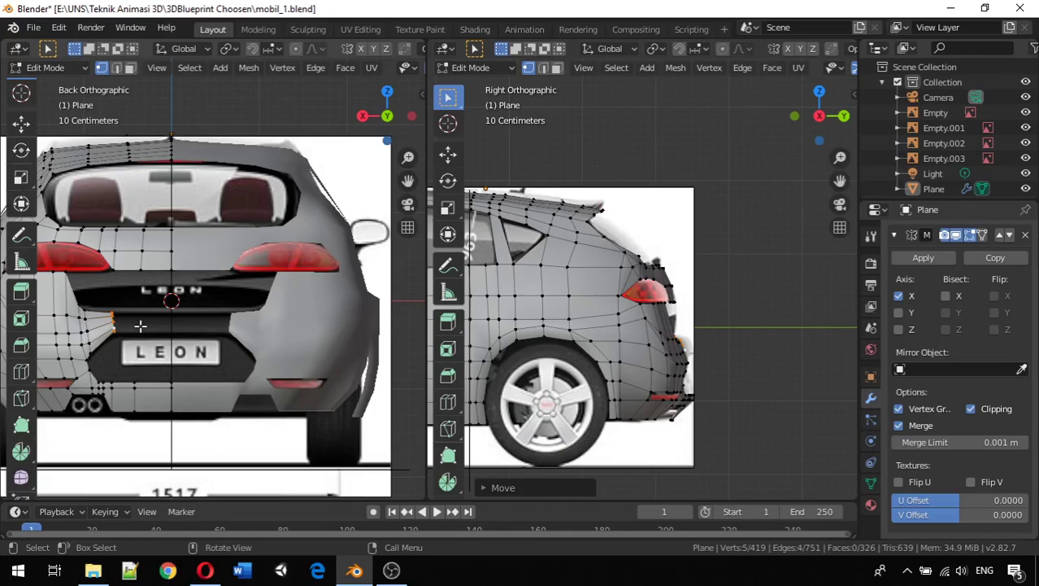
# Extrude the five-vertex edge above the licence plate along X by about 0.2 m, and extrude it again to the centre line.
pyautogui.press('e')
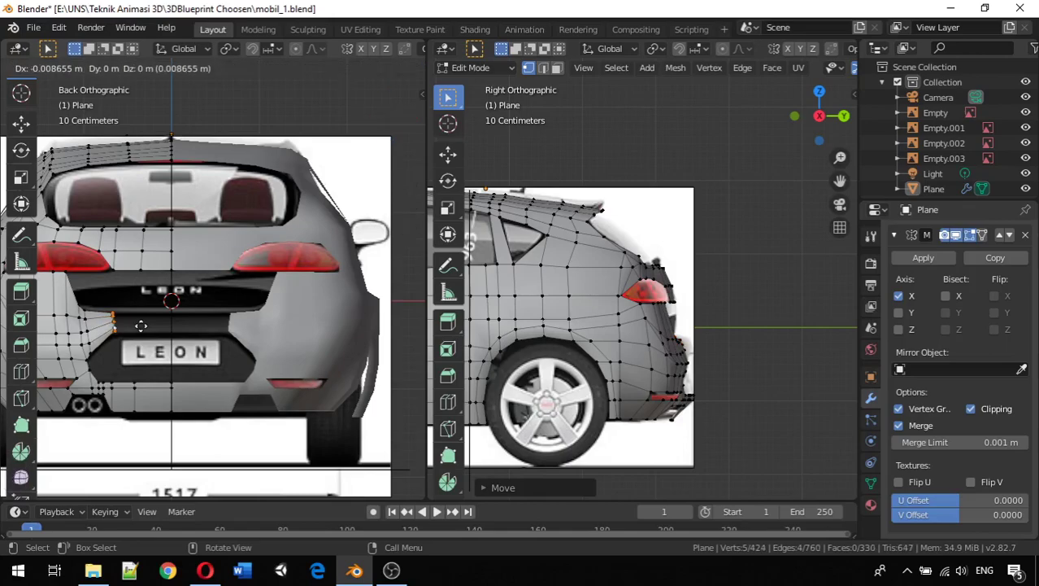
pyautogui.press('x')
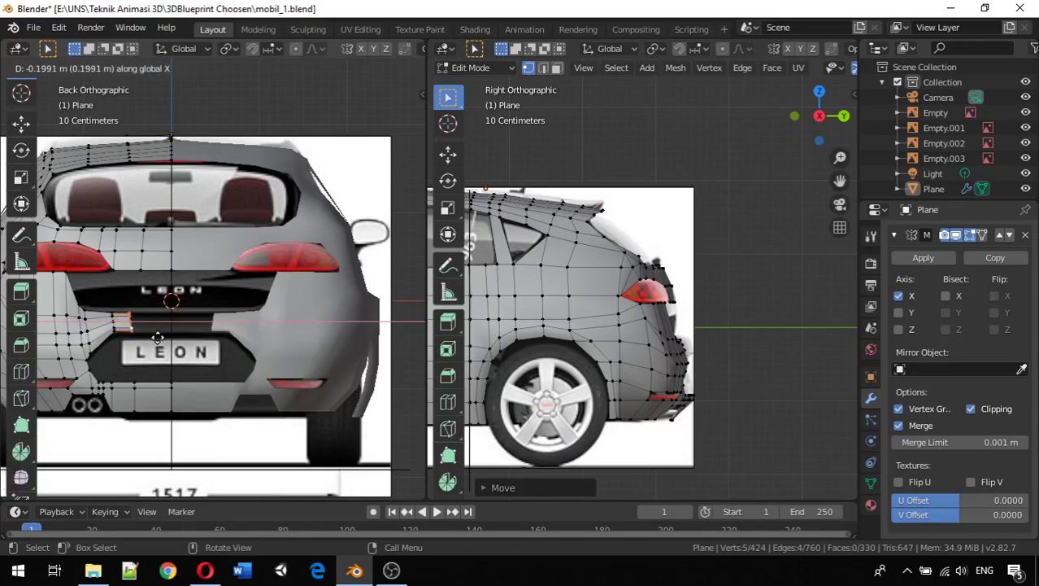
pyautogui.click(157, 337)
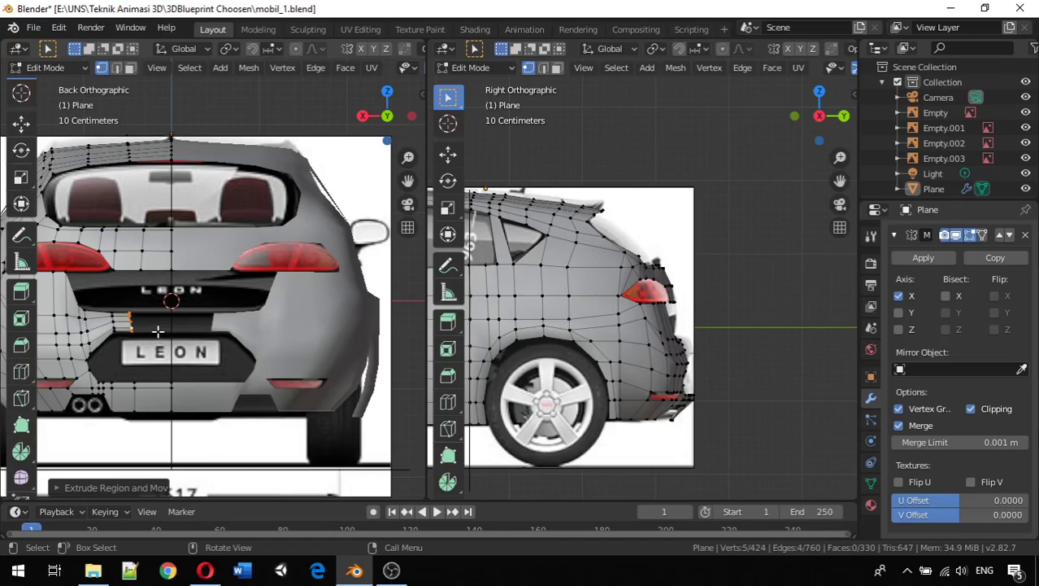
pyautogui.press('e')
pyautogui.press('x')
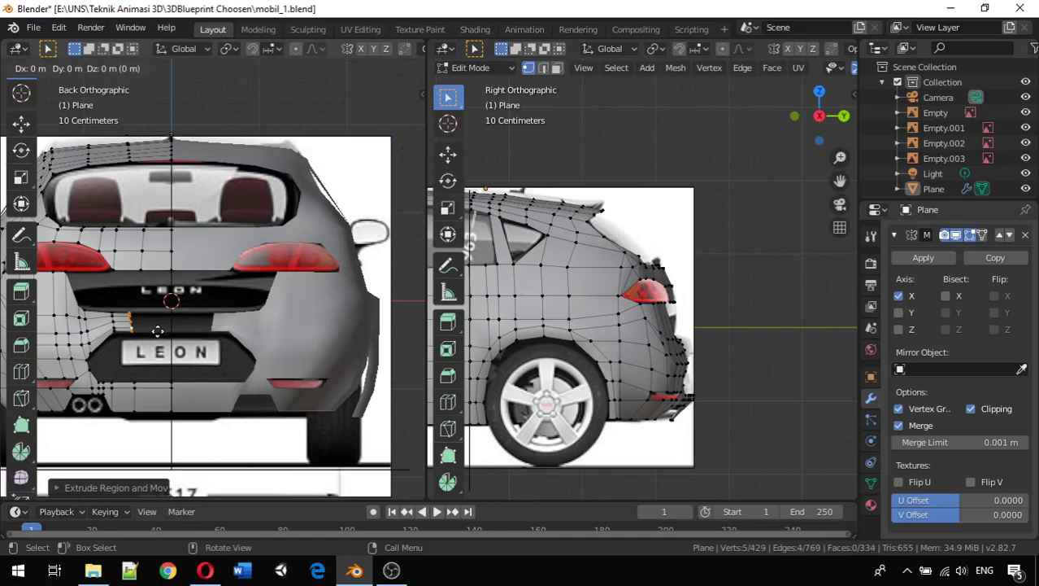
pyautogui.click(205, 331)
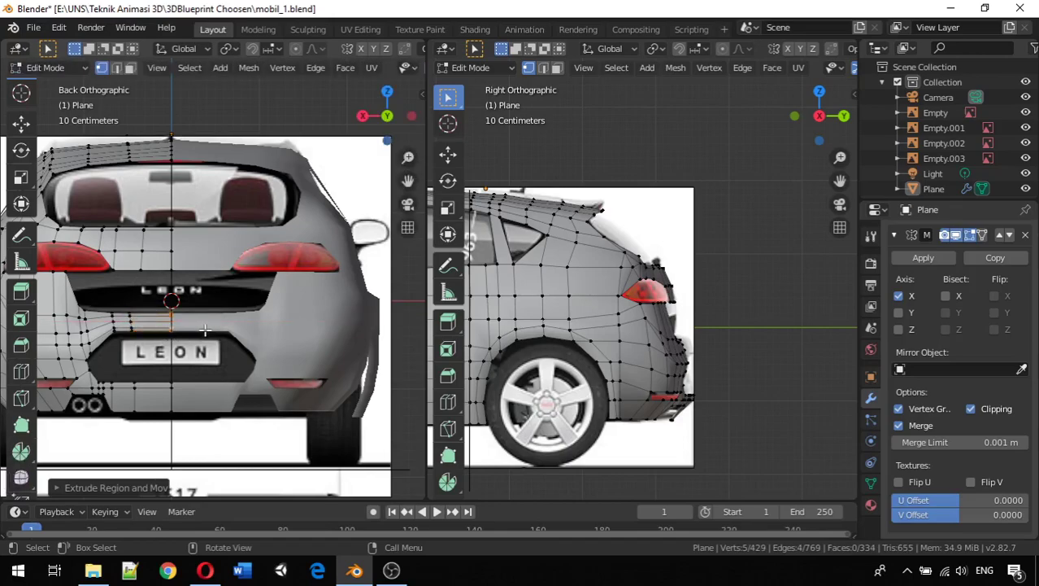
# Move the intermediate loop of the strip above the licence plate rearward along Y by about 0.042 m.
pyautogui.press('alt')
pyautogui.keyDown('alt'); pyautogui.click(131, 318); pyautogui.keyUp('alt')
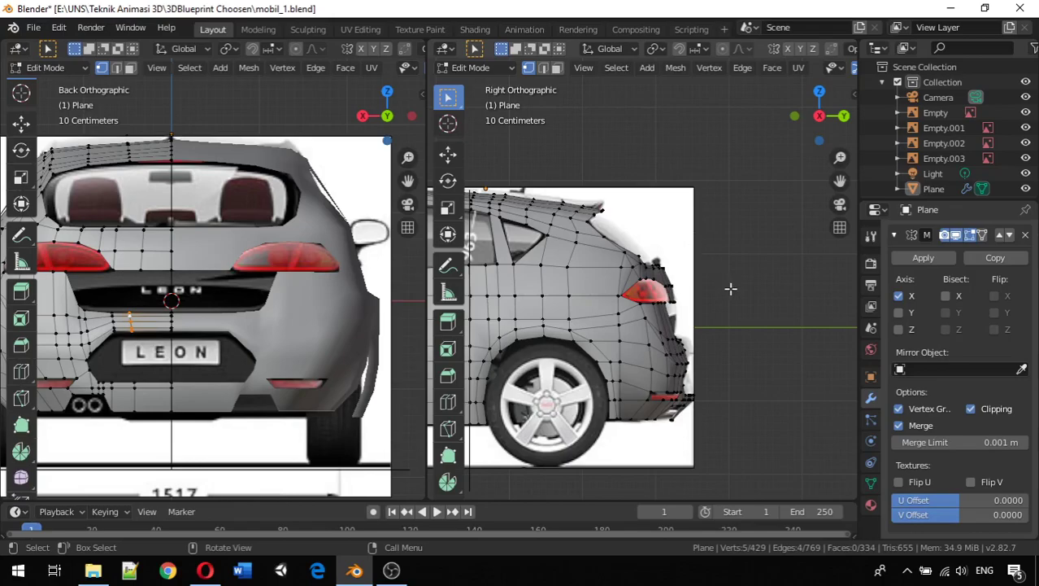
pyautogui.press('g')
pyautogui.press('y')
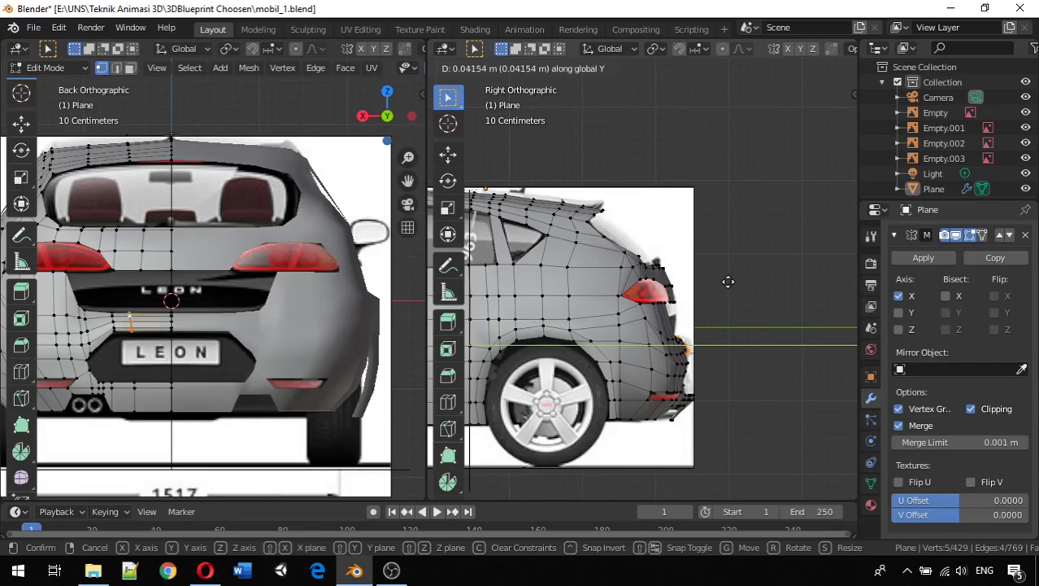
pyautogui.click(728, 282)
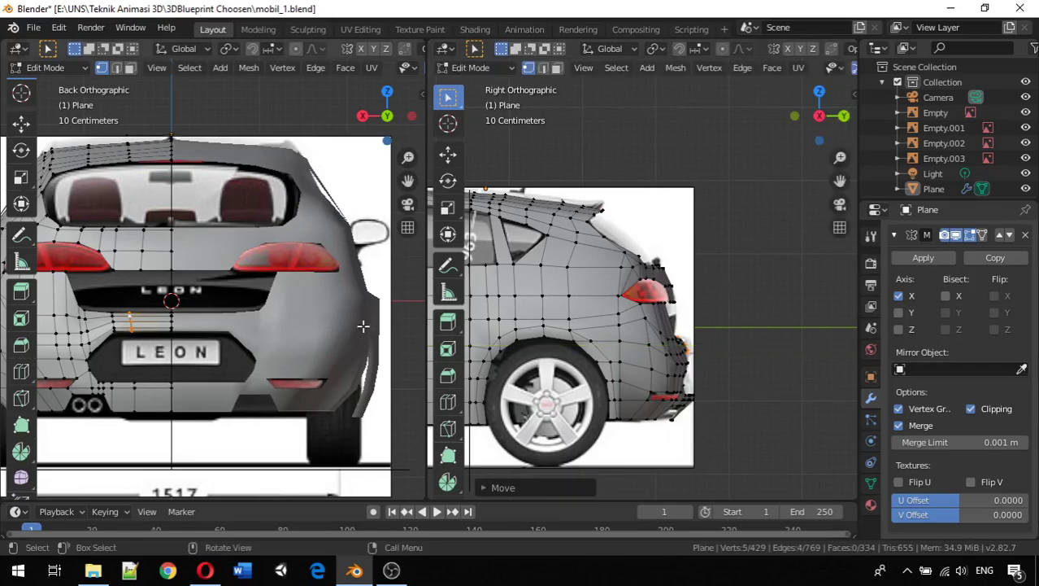
# Move the centre-line loop of the strip above the licence plate rearward along Y by about 0.093 m.
pyautogui.press('super')
pyautogui.press('super')
pyautogui.keyDown('alt'); pyautogui.click(172, 323); pyautogui.keyUp('alt')
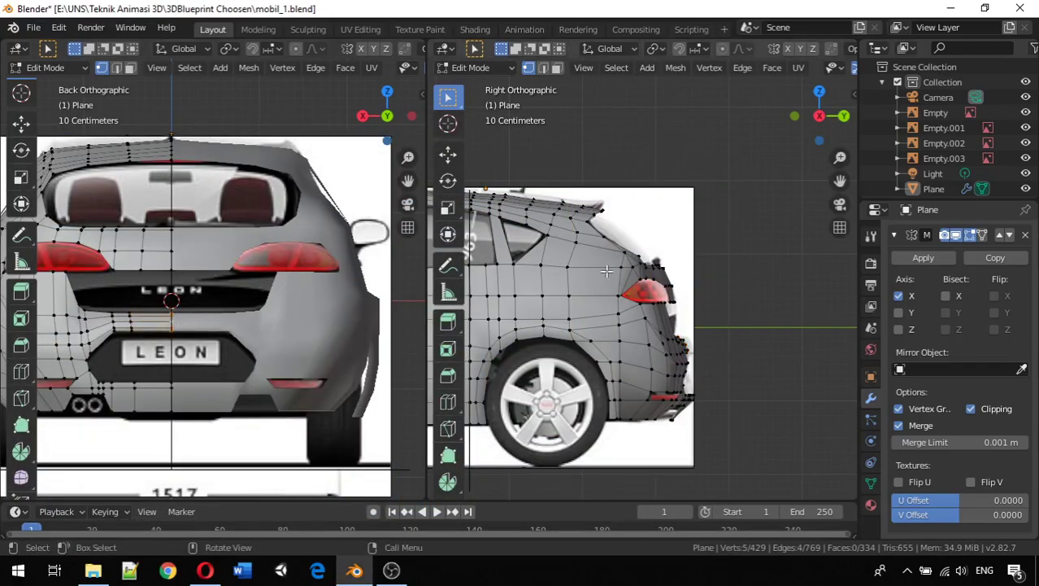
pyautogui.press('g')
pyautogui.press('y')
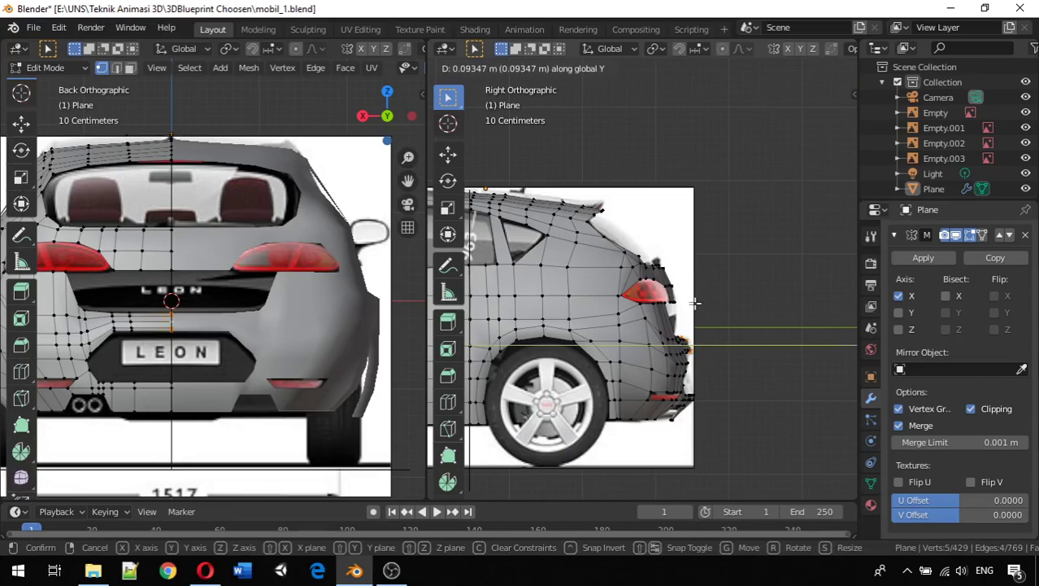
pyautogui.click(695, 303)
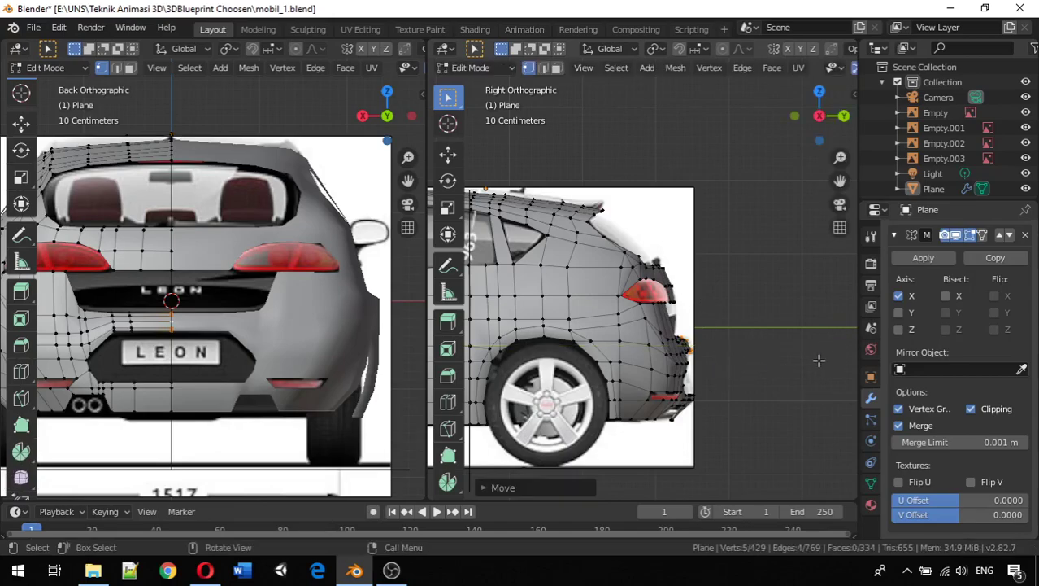
# Extrude the six vertices from below the tail light along the bumper's upper edge upward along Z by about 0.147 m.
pyautogui.moveTo(754, 381); pyautogui.dragTo(588, 397, button='middle')
pyautogui.moveTo(643, 322); pyautogui.dragTo(640, 402, button='middle')
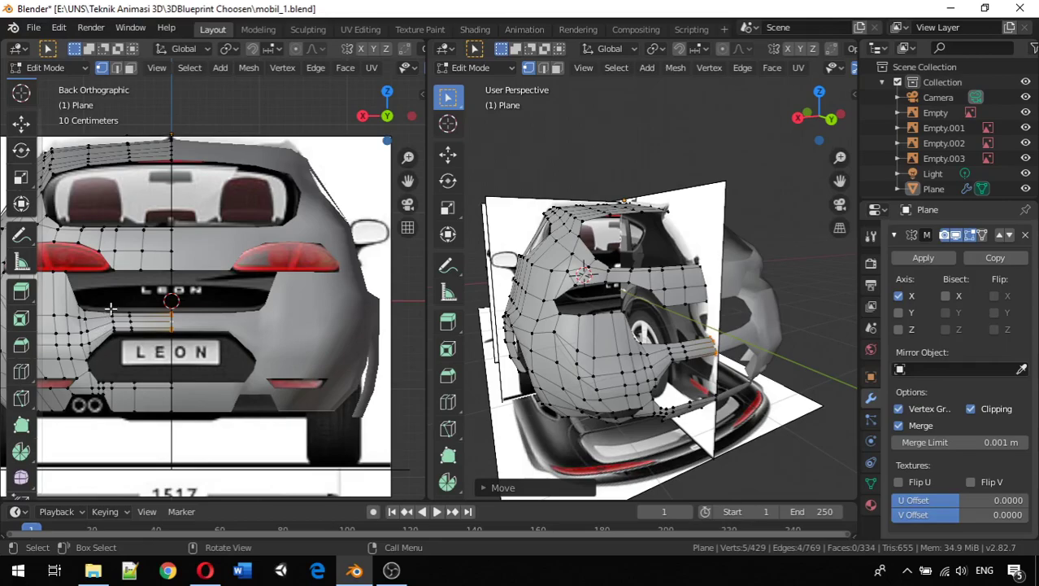
pyautogui.click(65, 275)
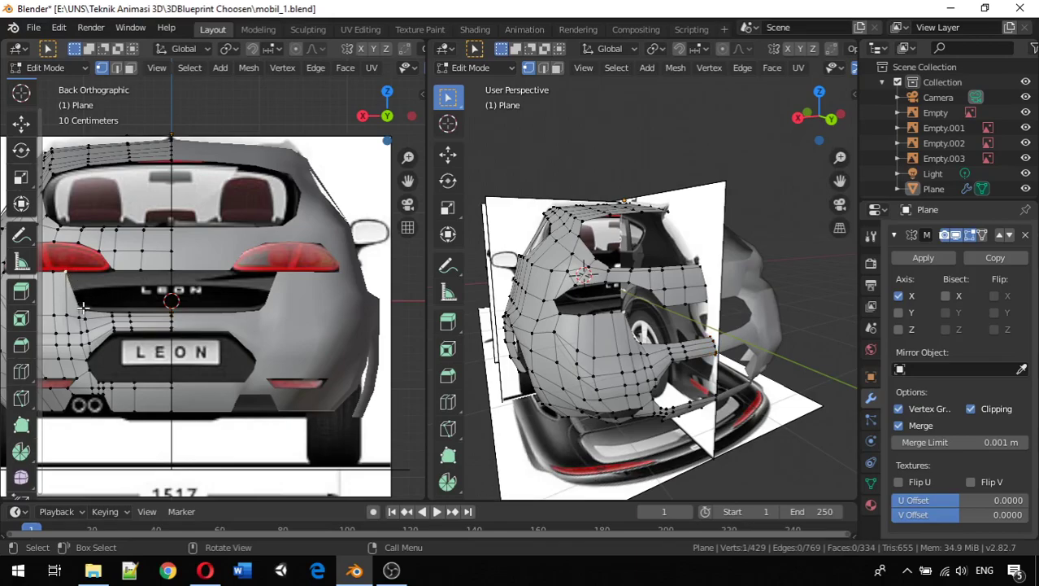
pyautogui.keyDown('shift'); pyautogui.click(111, 313); pyautogui.keyUp('shift')
pyautogui.keyDown('shift'); pyautogui.click(119, 313); pyautogui.keyUp('shift')
pyautogui.keyDown('shift'); pyautogui.click(129, 313); pyautogui.keyUp('shift')
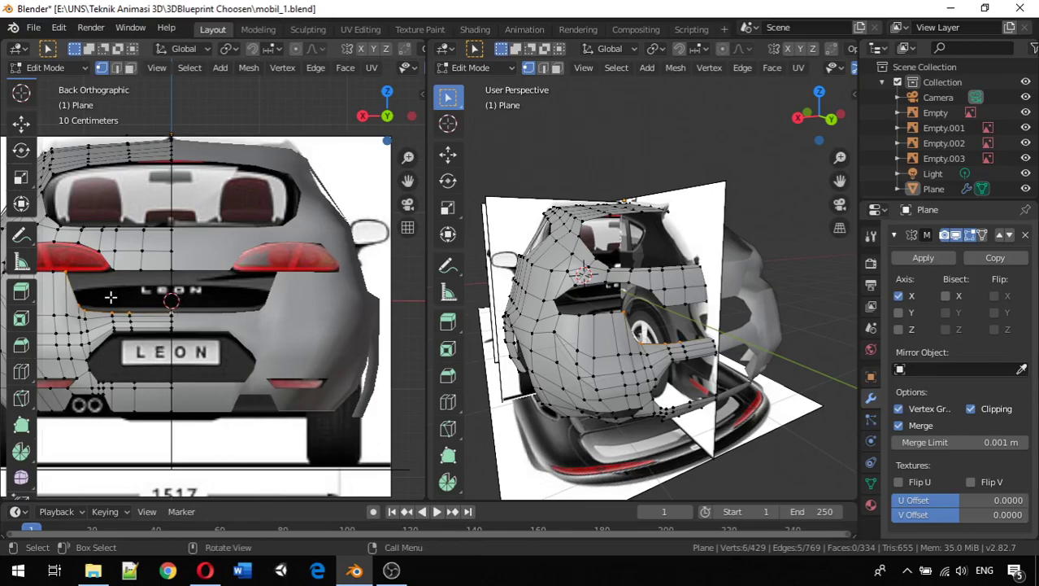
pyautogui.press('e')
pyautogui.press('y')
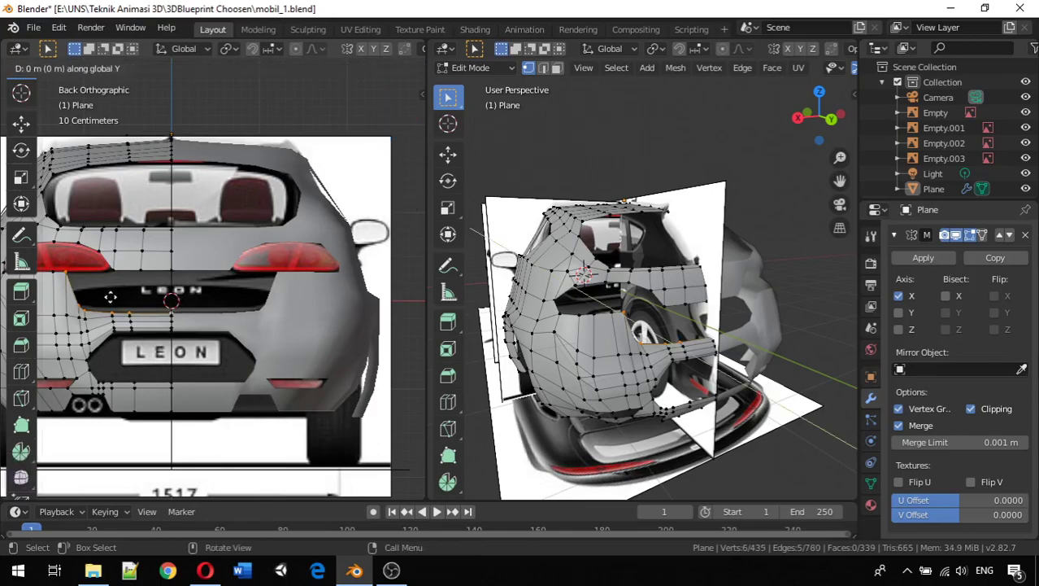
pyautogui.press('z')
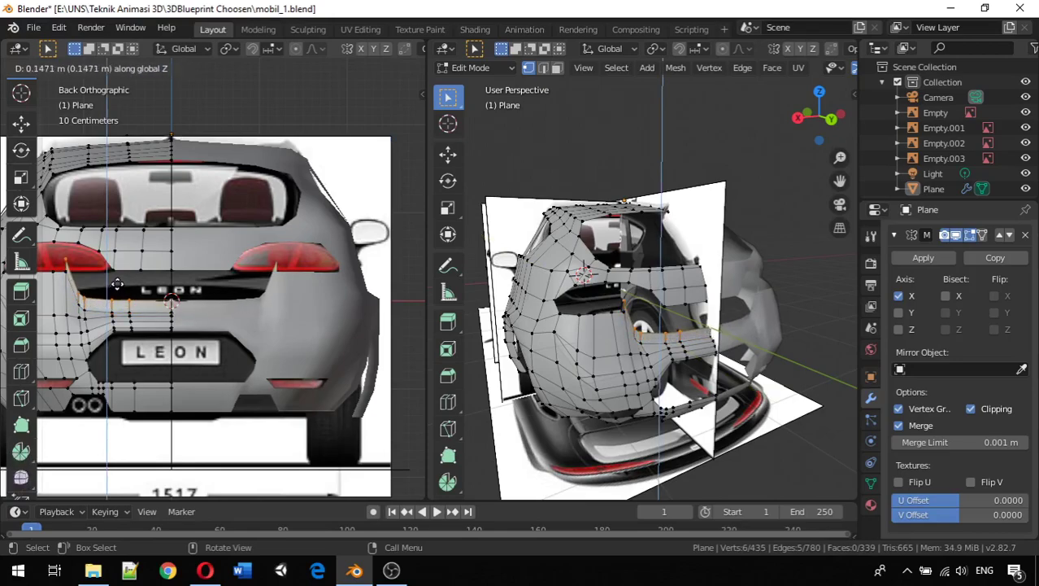
pyautogui.click(78, 262)
# Try to lower the extruded vertex over the tail light along Z by about 0.11 m.
pyautogui.click(72, 256)
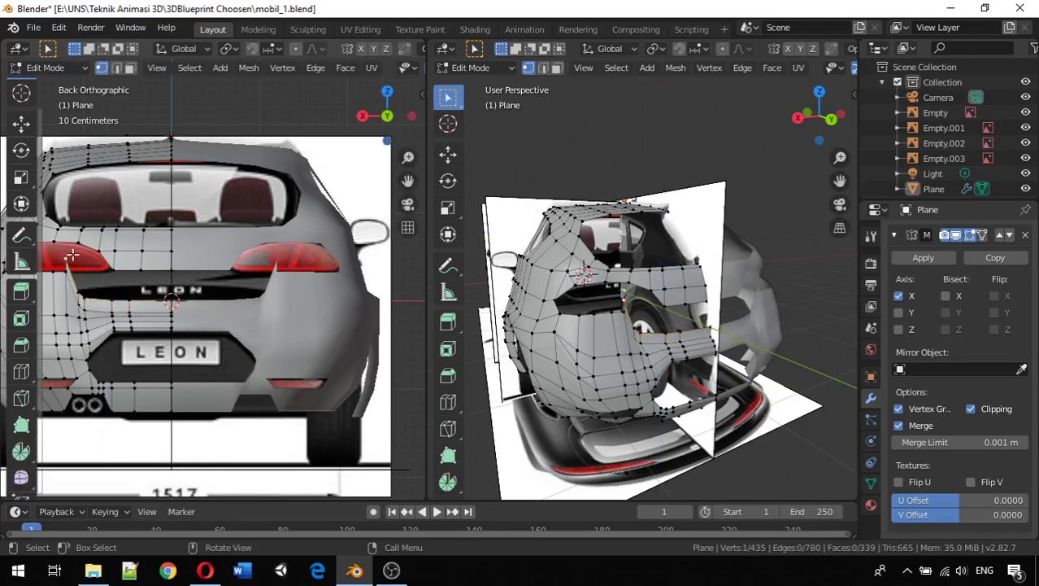
pyautogui.press('g')
pyautogui.press('z')
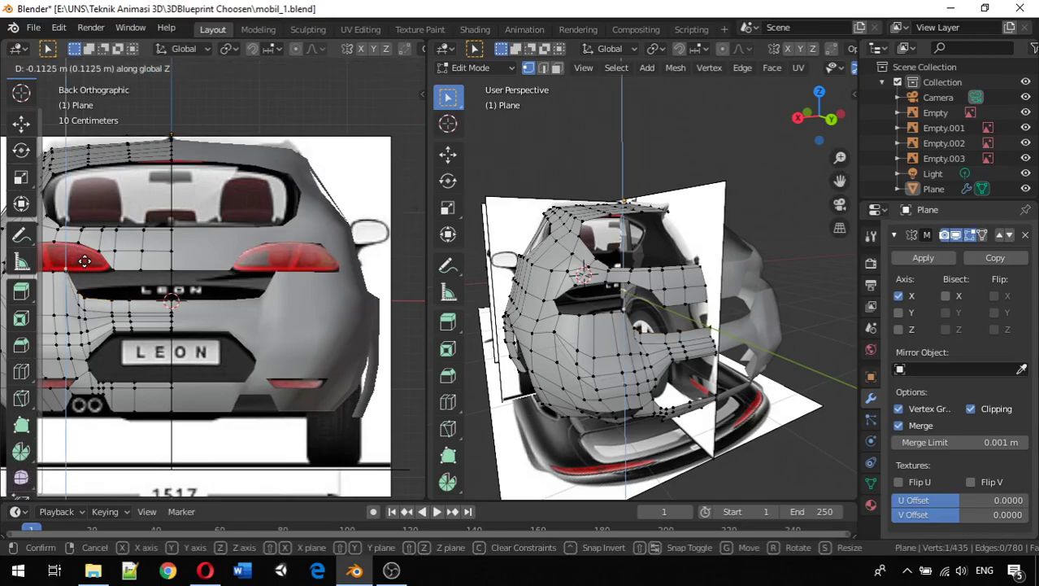
pyautogui.click(85, 264)
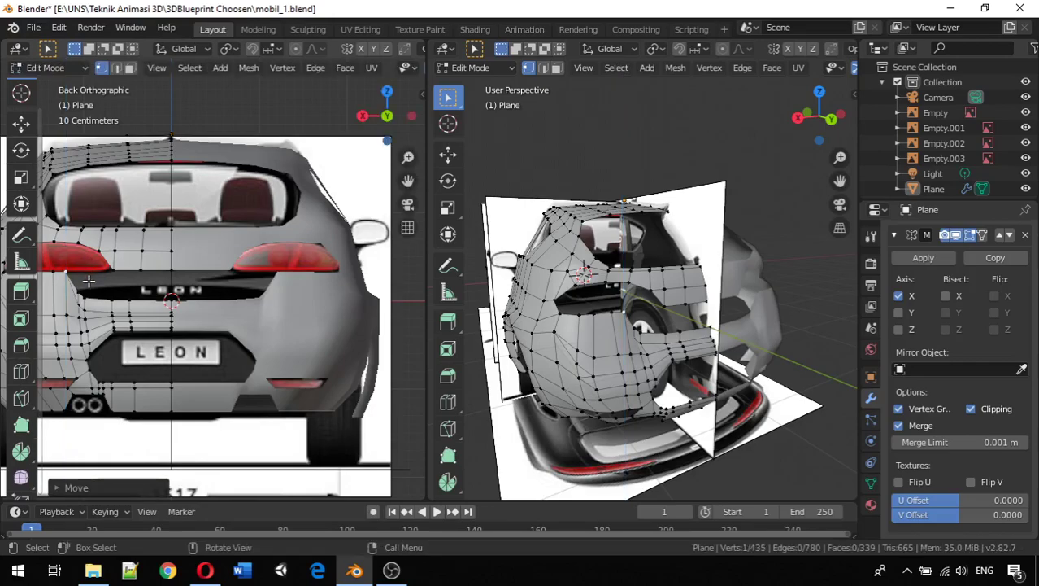
pyautogui.hotkey('ctrl', 'z')
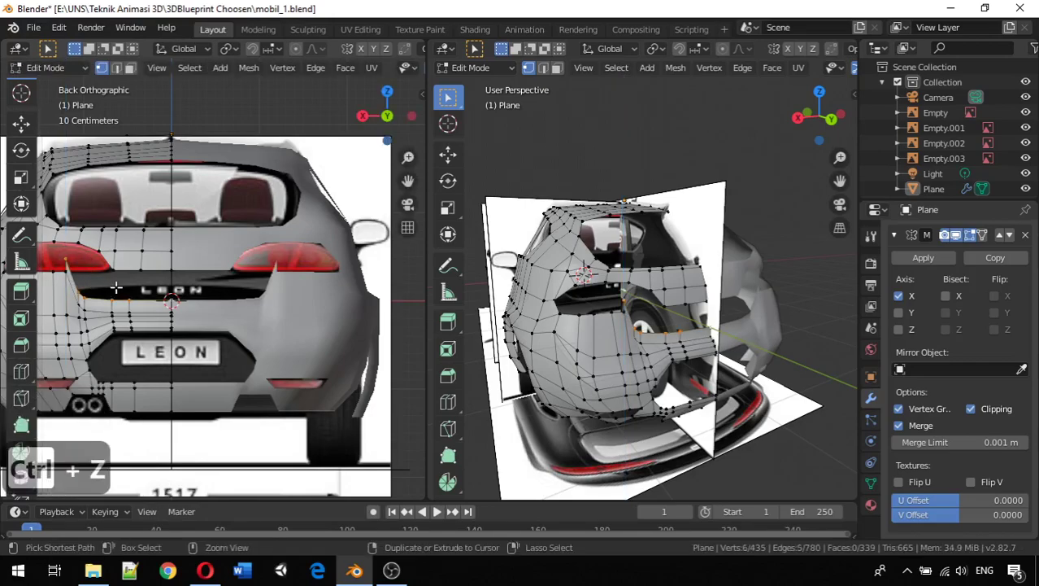
# Undo the tall upward extrusion of the bumper's upper edge and try a slight upward move of its original six vertices.
pyautogui.hotkey('ctrl', 'z')
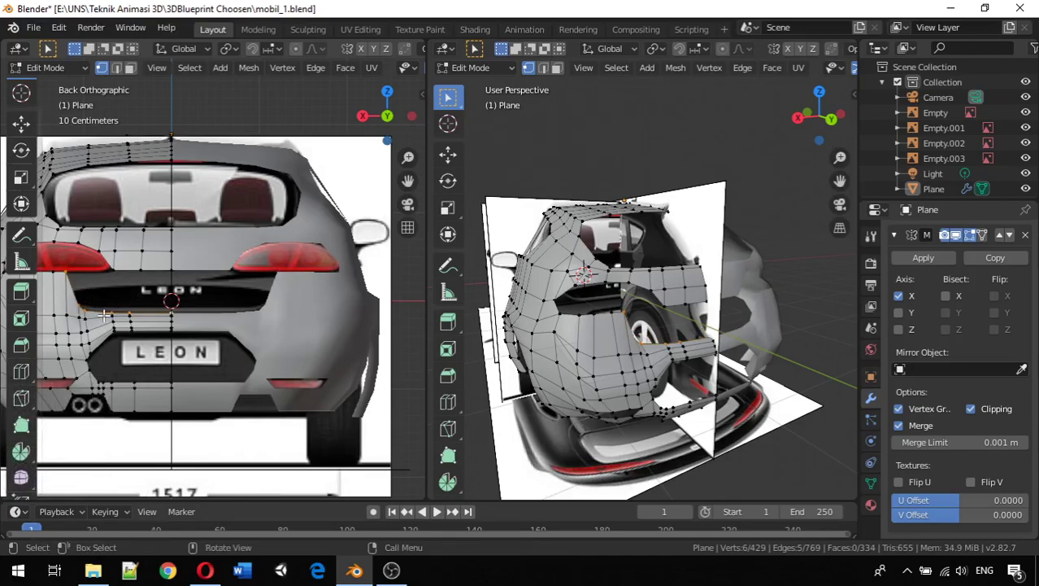
pyautogui.press('g')
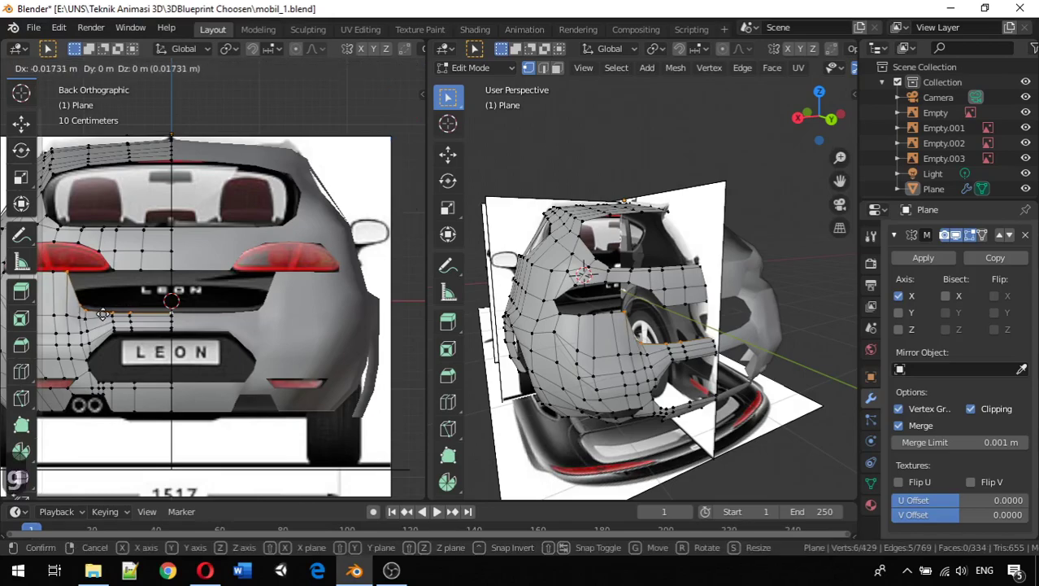
pyautogui.click(104, 310)
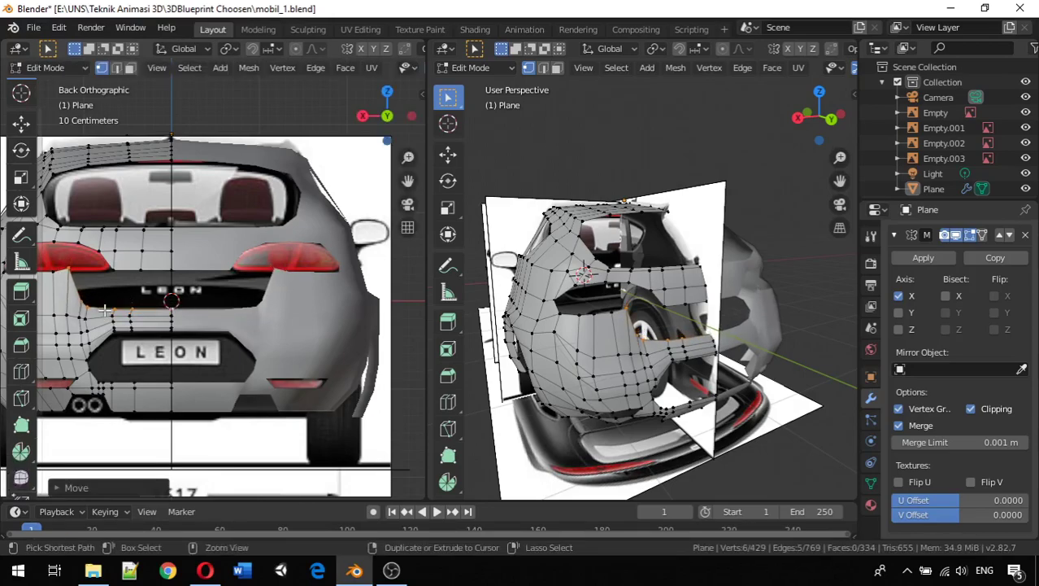
pyautogui.hotkey('ctrl', 'z')
# Extrude the six vertices along the bumper's upper edge upward along Z by about 0.06 m.
pyautogui.press('e')
pyautogui.press('y')
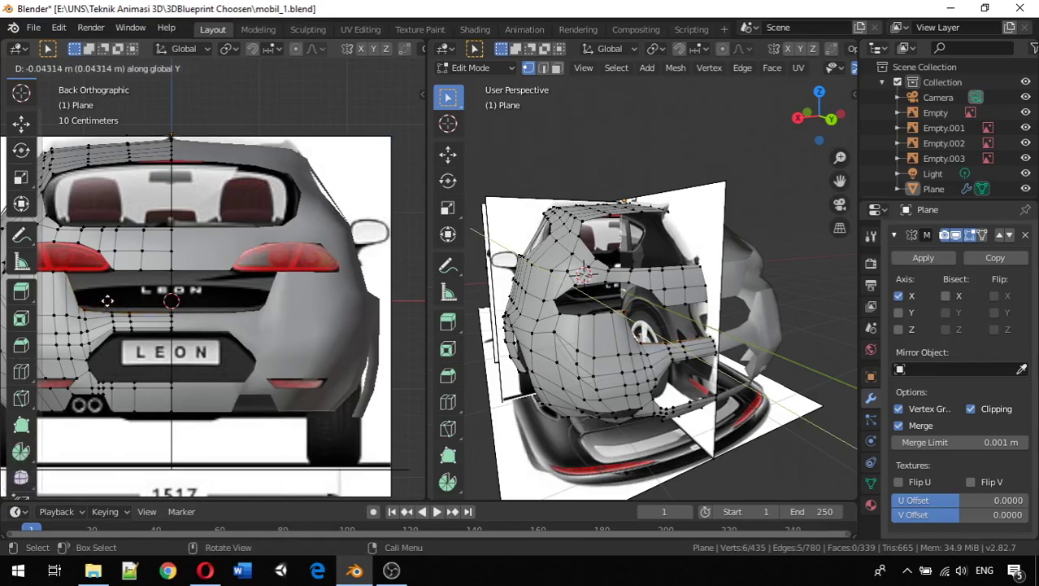
pyautogui.press('z')
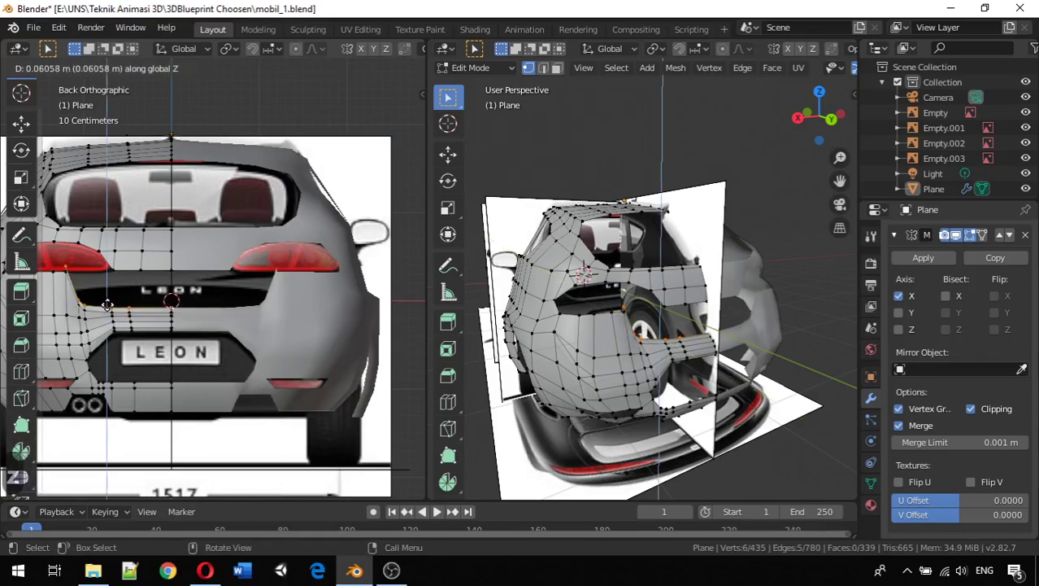
pyautogui.click(106, 304)
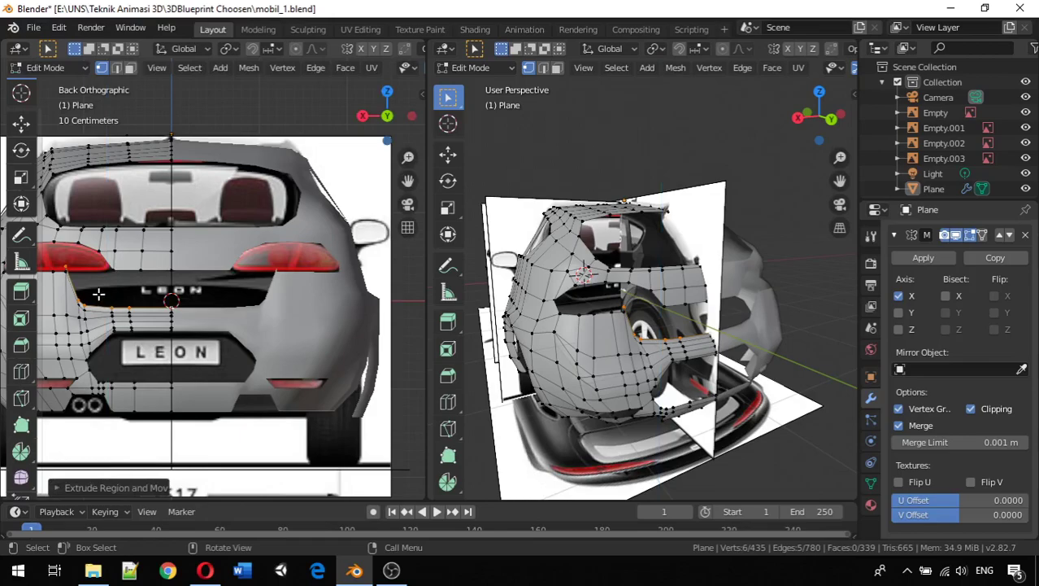
# Merge the extruded vertex below the tail light with the vertex directly beneath it, using At Last.
pyautogui.click(65, 268)
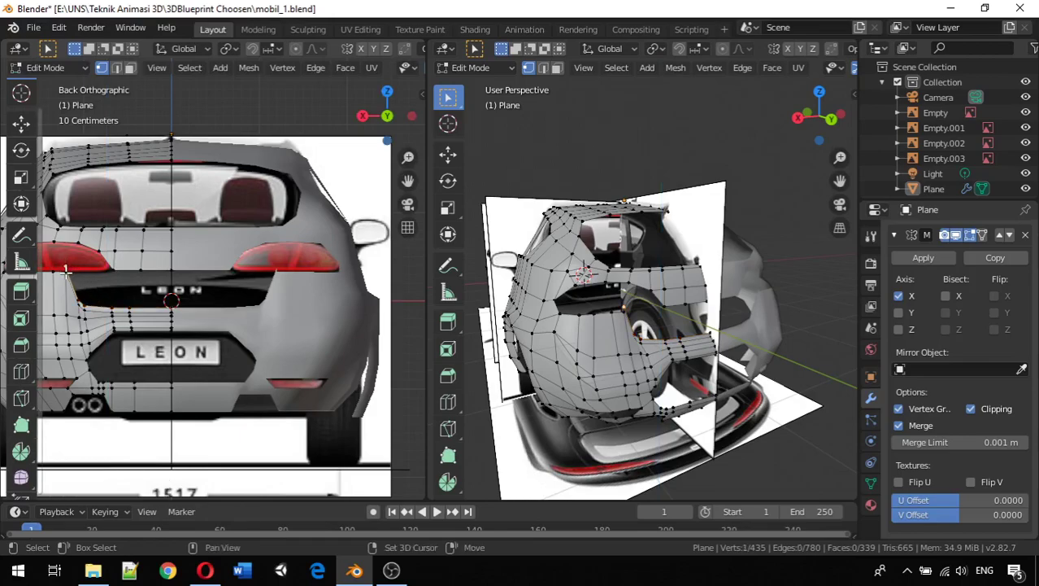
pyautogui.keyDown('shift'); pyautogui.click(85, 277); pyautogui.keyUp('shift')
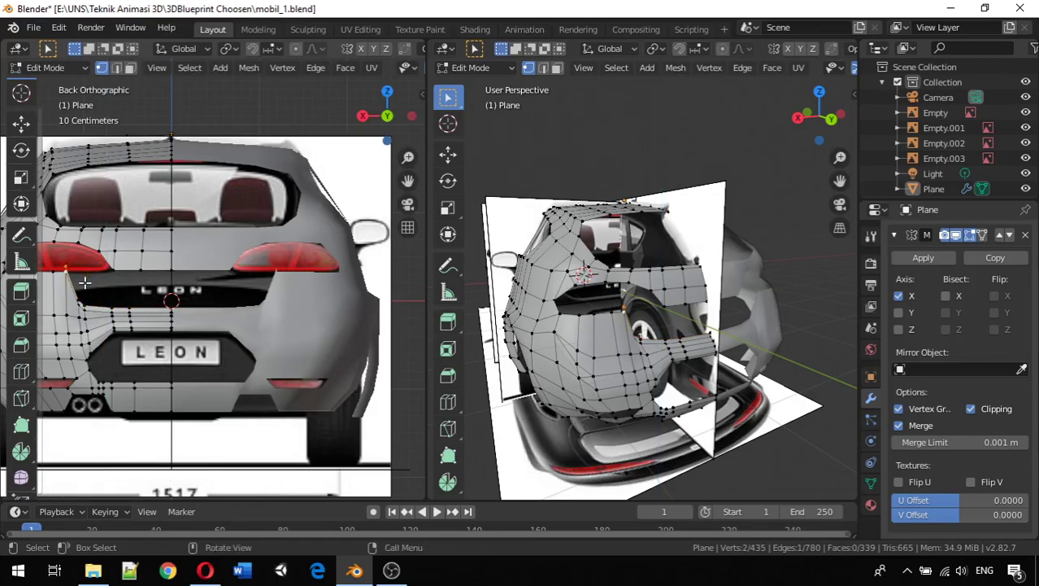
pyautogui.hotkey('alt', 'm')
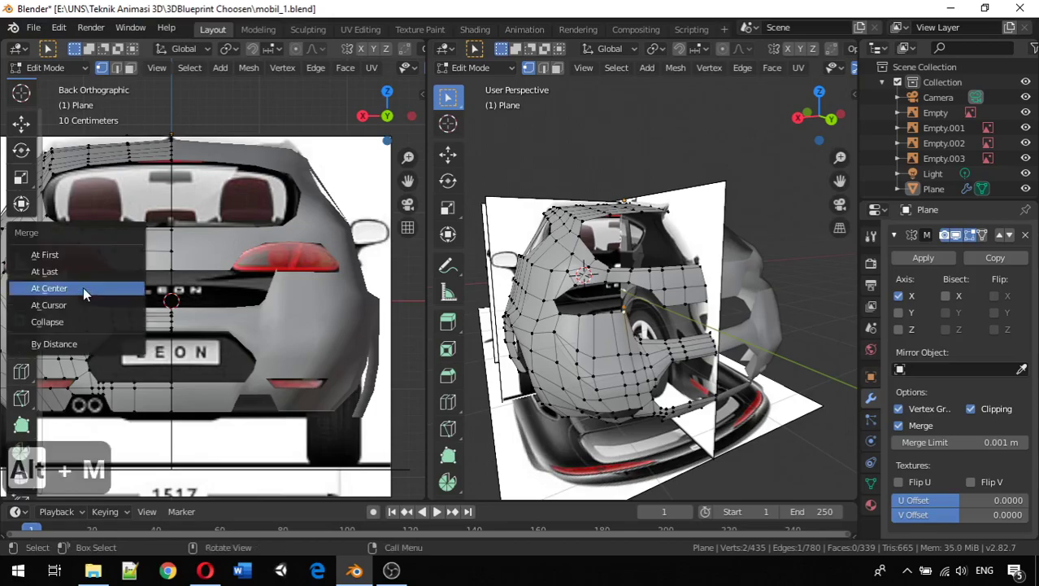
pyautogui.click(81, 271)
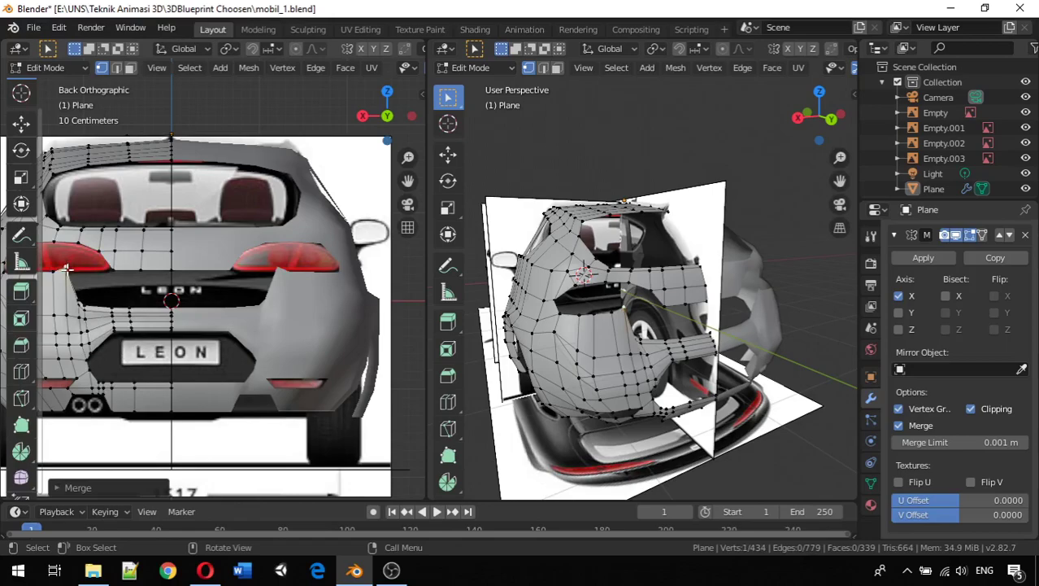
pyautogui.hotkey('ctrl', 'z')
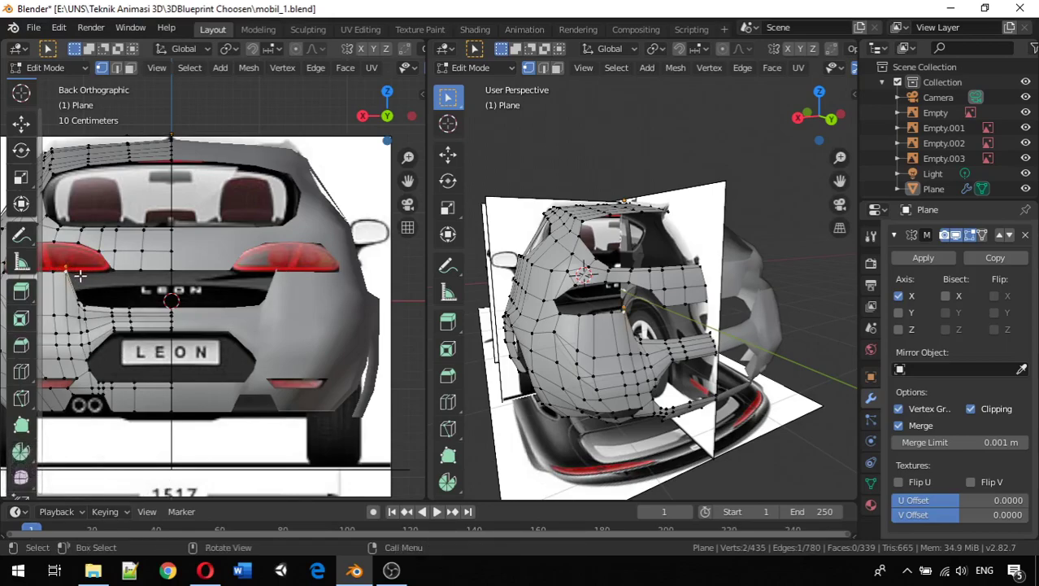
pyautogui.hotkey('alt', 'm')
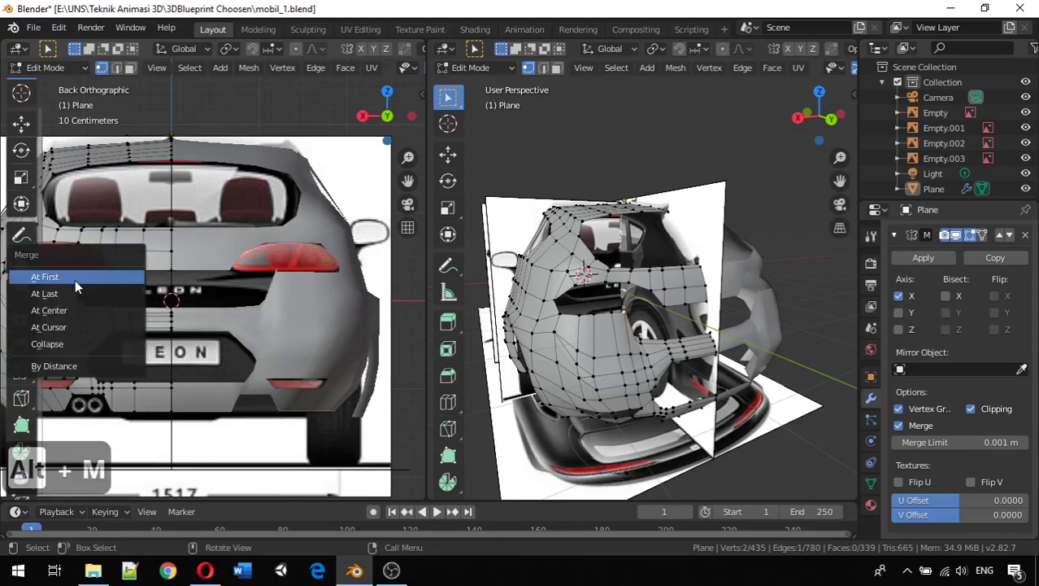
pyautogui.click(79, 294)
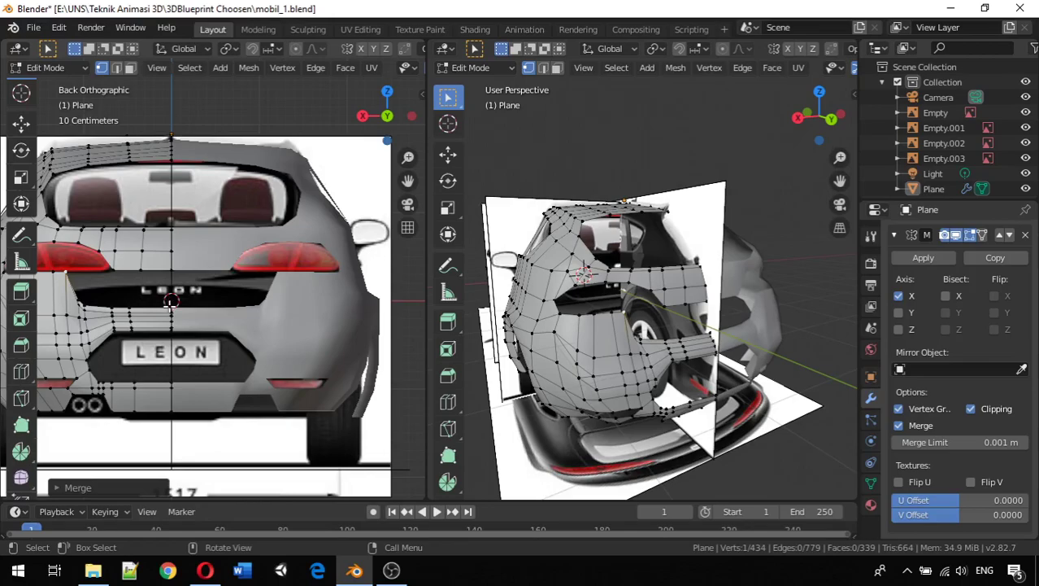
# Select the six vertices of the bumper's upper edge up to the centre line and move them forward along Y by about 0.04 m.
pyautogui.moveTo(118, 314); pyautogui.dragTo(201, 340, button='middle')
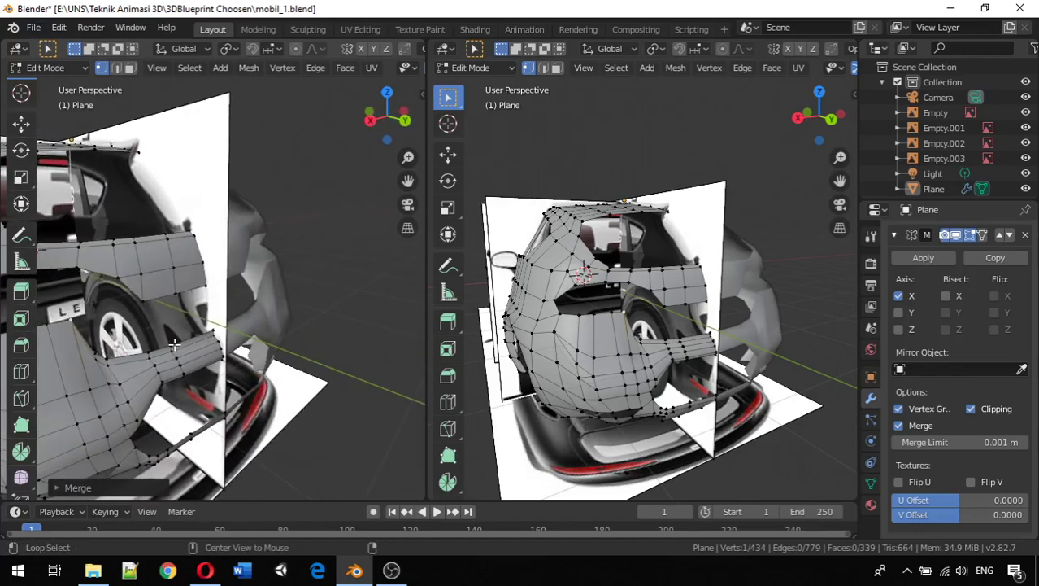
pyautogui.keyDown('alt'); pyautogui.click(174, 345); pyautogui.keyUp('alt')
pyautogui.click(162, 346)
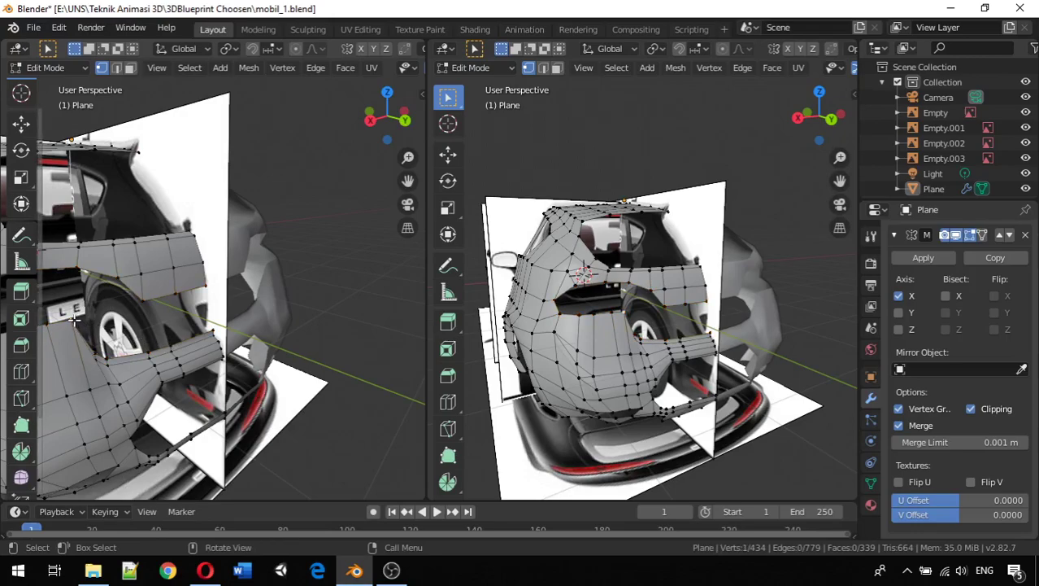
pyautogui.keyDown('shift'); pyautogui.click(116, 348); pyautogui.keyUp('shift')
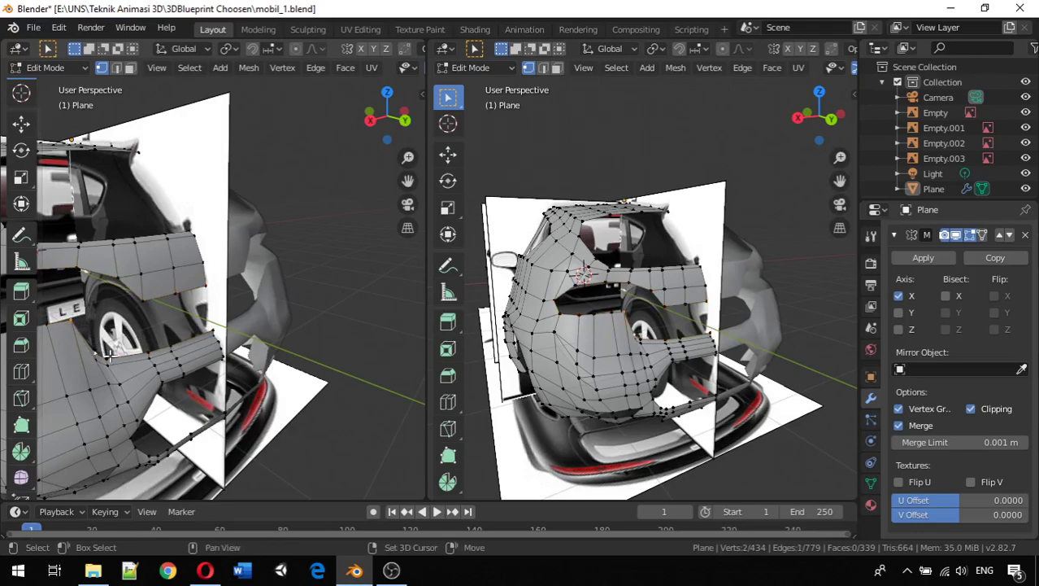
pyautogui.keyDown('shift'); pyautogui.click(128, 354); pyautogui.keyUp('shift')
pyautogui.keyDown('shift'); pyautogui.click(151, 350); pyautogui.keyUp('shift')
pyautogui.keyDown('shift'); pyautogui.click(173, 348); pyautogui.keyUp('shift')
pyautogui.keyDown('shift'); pyautogui.click(218, 330); pyautogui.keyUp('shift')
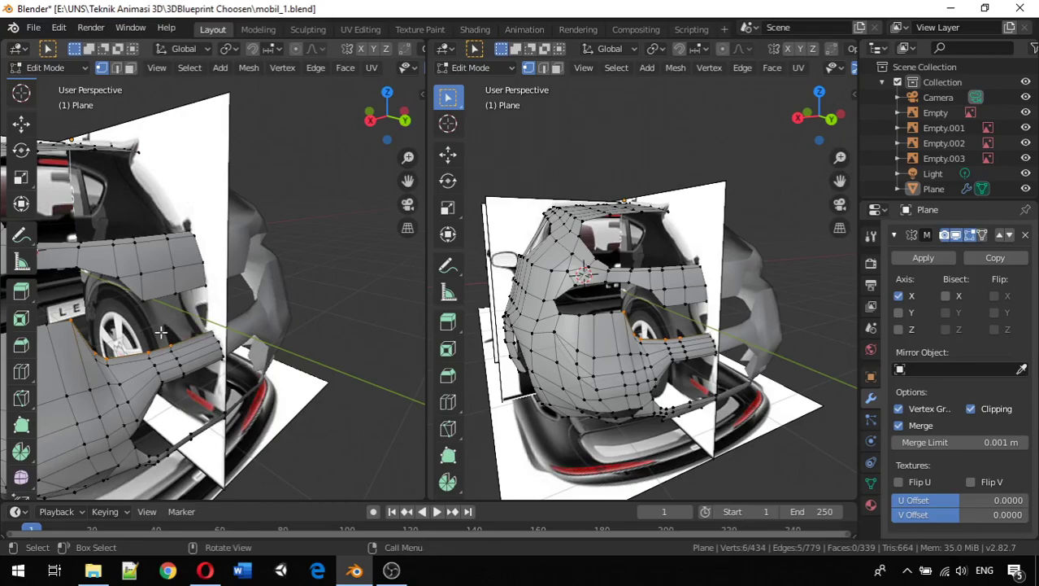
pyautogui.moveTo(164, 333); pyautogui.dragTo(239, 323, button='middle')
pyautogui.press('g')
pyautogui.press('y')
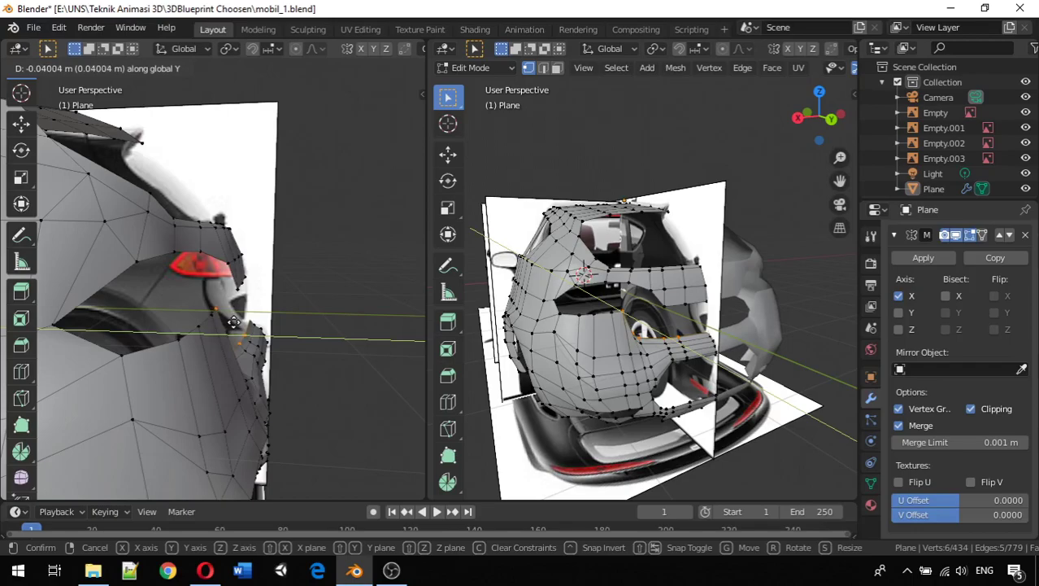
pyautogui.click(234, 322)
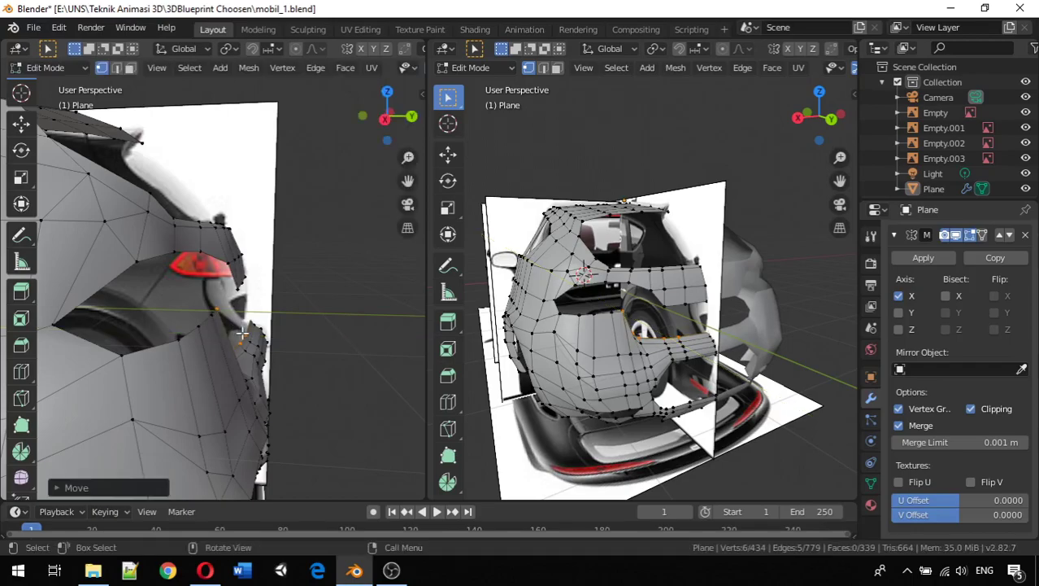
# Select the edge loop just below the bumper's upper edge and move it rearward along Y by about 0.053 m.
pyautogui.moveTo(257, 350); pyautogui.dragTo(190, 371, button='middle')
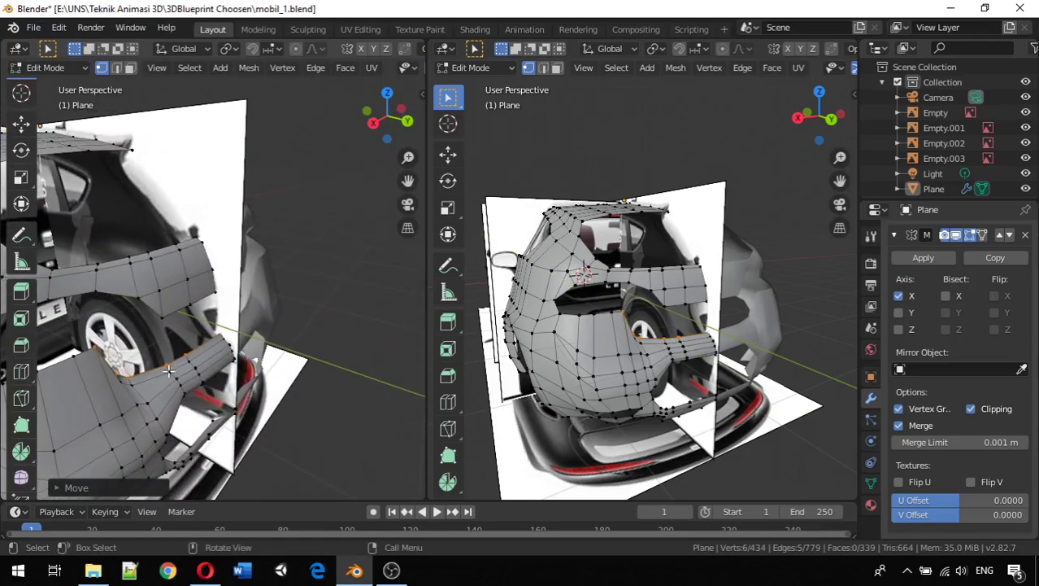
pyautogui.keyDown('alt'); pyautogui.click(168, 371); pyautogui.keyUp('alt')
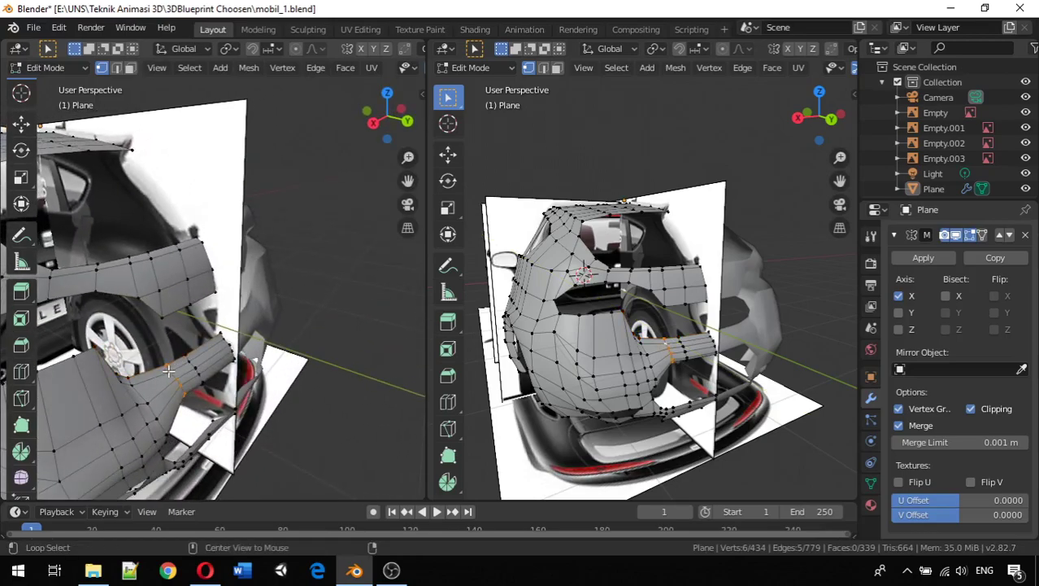
pyautogui.moveTo(172, 370); pyautogui.dragTo(217, 363, button='middle')
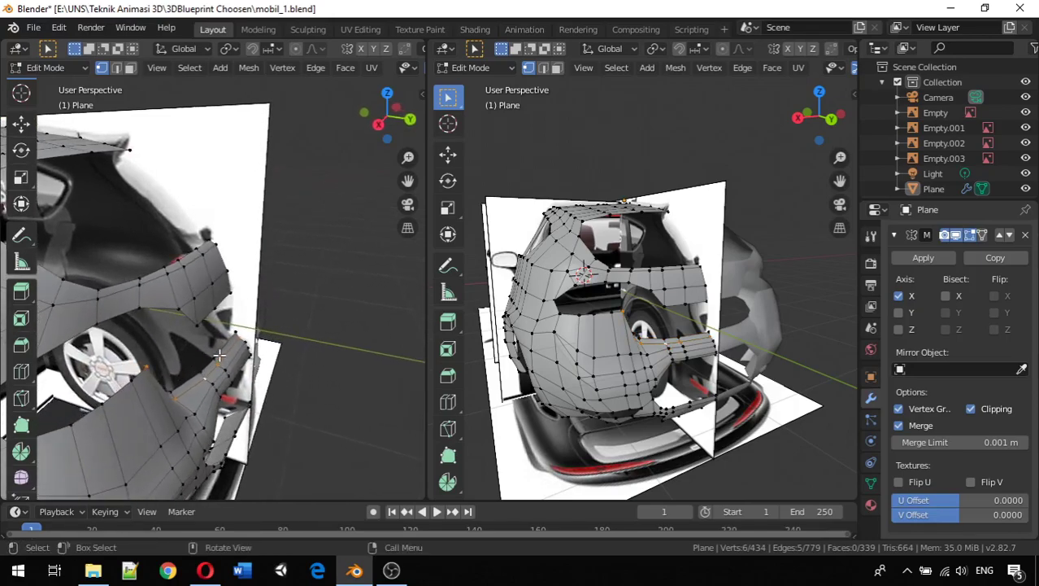
pyautogui.press('g')
pyautogui.press('y')
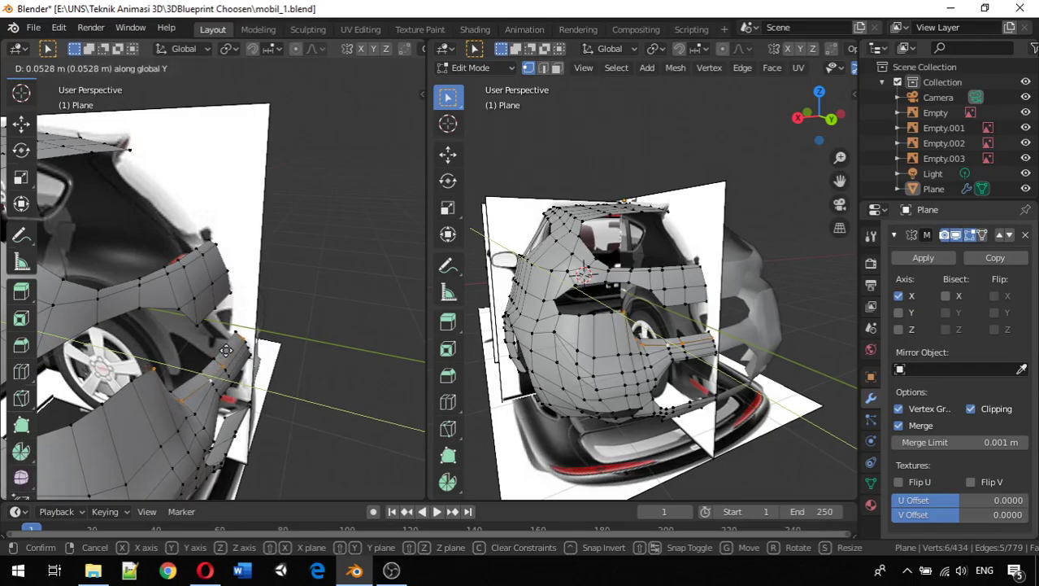
pyautogui.click(226, 349)
pyautogui.moveTo(226, 349); pyautogui.dragTo(120, 348, button='middle')
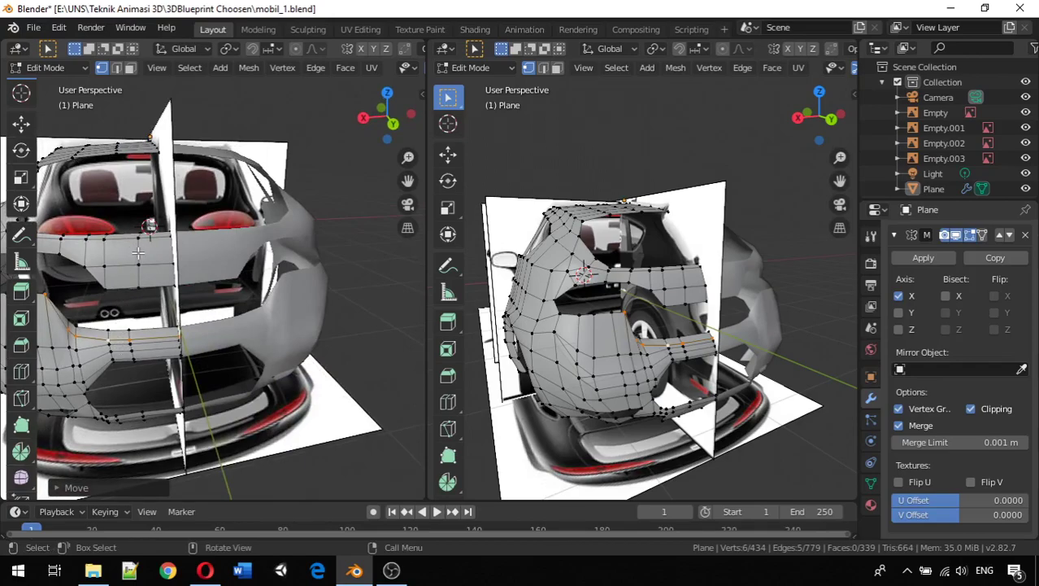
# In the back view, extrude the bumper's upper-edge vertices up to the tailgate's lower edge, about 0.415 m along Z.
pyautogui.press('ctrl+KP_1')
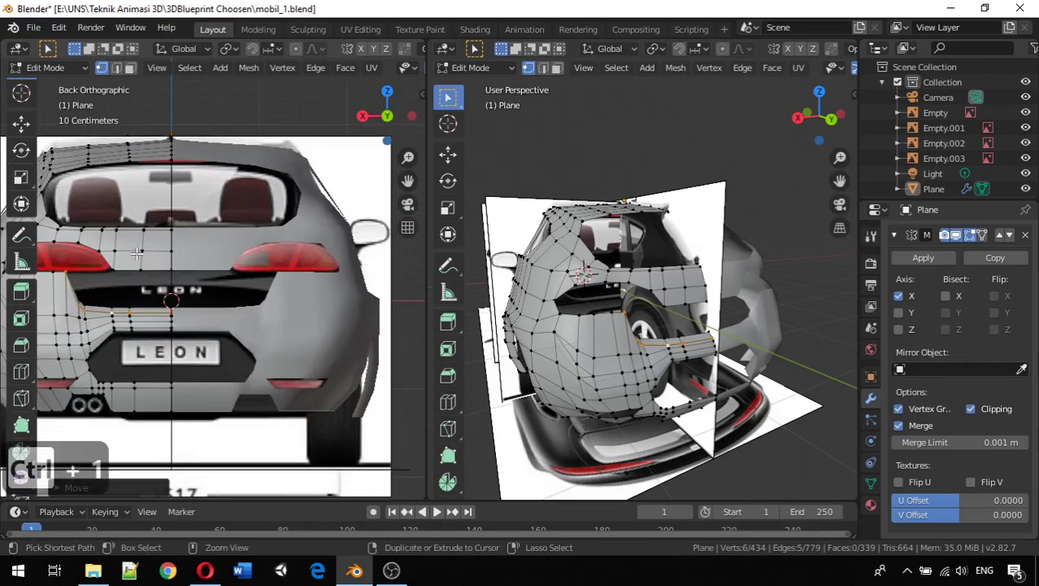
pyautogui.click(79, 298)
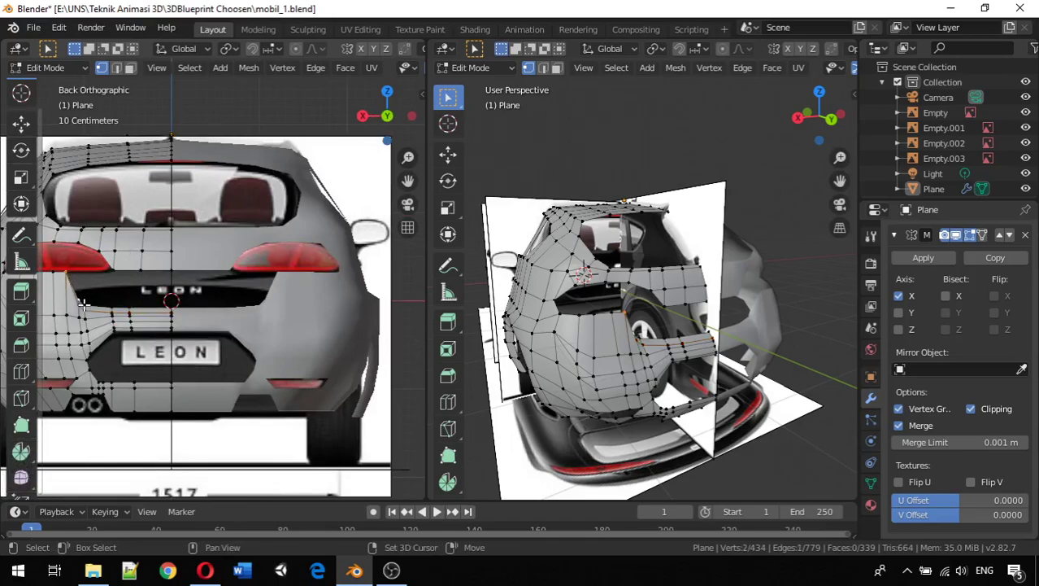
pyautogui.keyDown('ctrl'); pyautogui.click(135, 305); pyautogui.keyUp('ctrl')
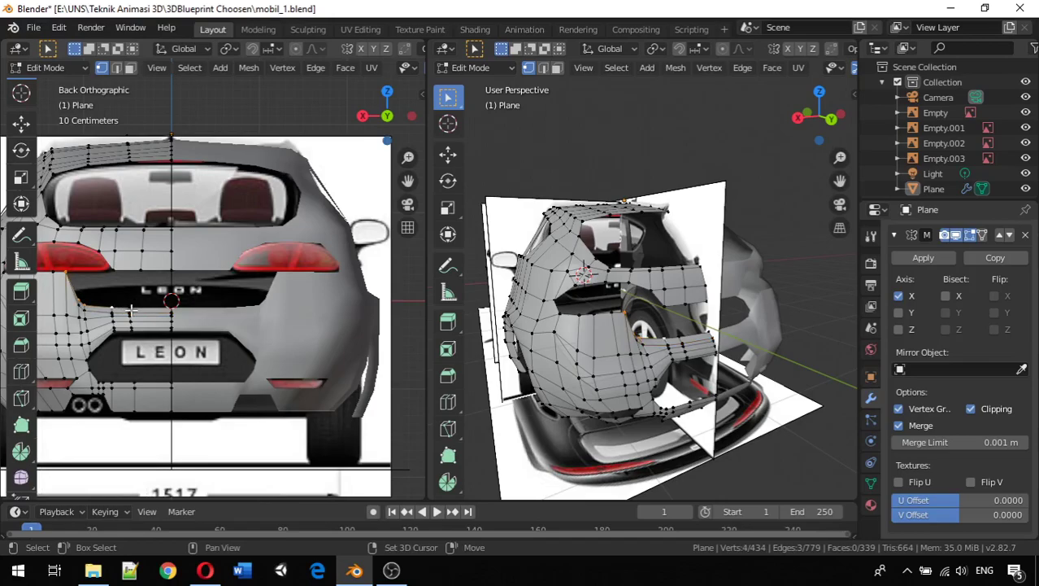
pyautogui.keyDown('shift'); pyautogui.click(130, 310); pyautogui.keyUp('shift')
pyautogui.keyDown('ctrl'); pyautogui.click(171, 302); pyautogui.keyUp('ctrl')
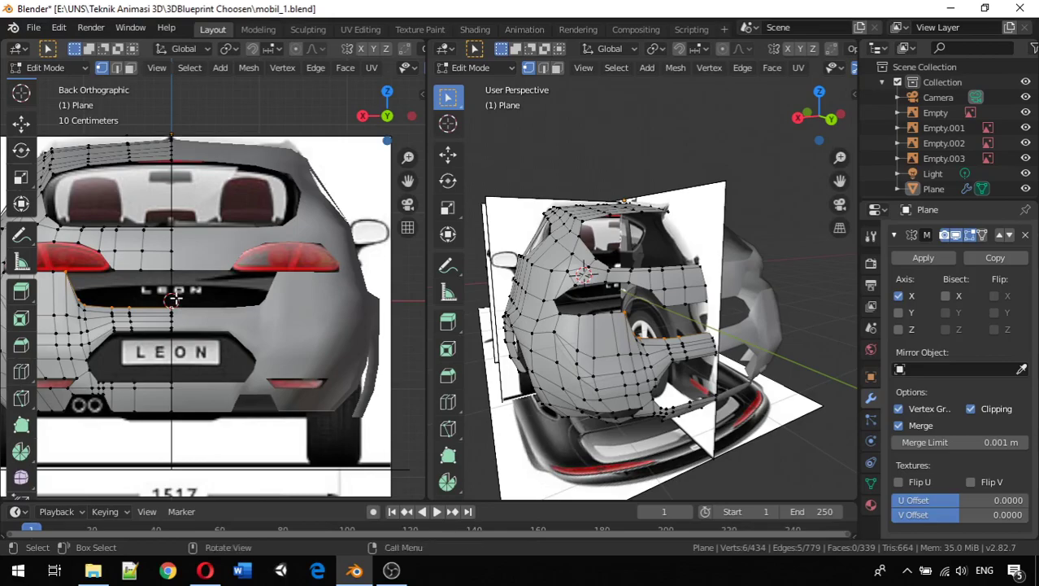
pyautogui.press('e')
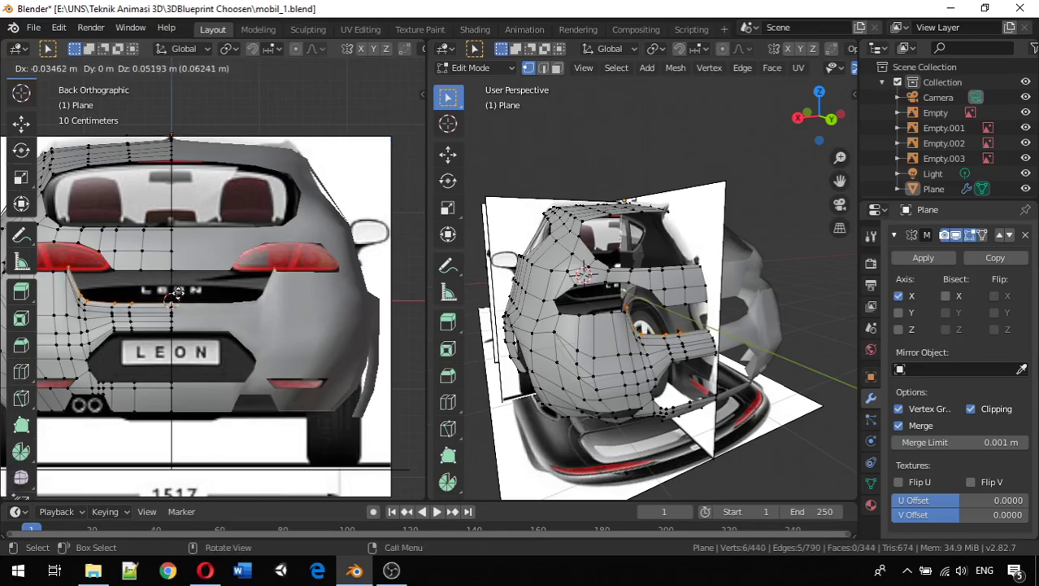
pyautogui.press('z')
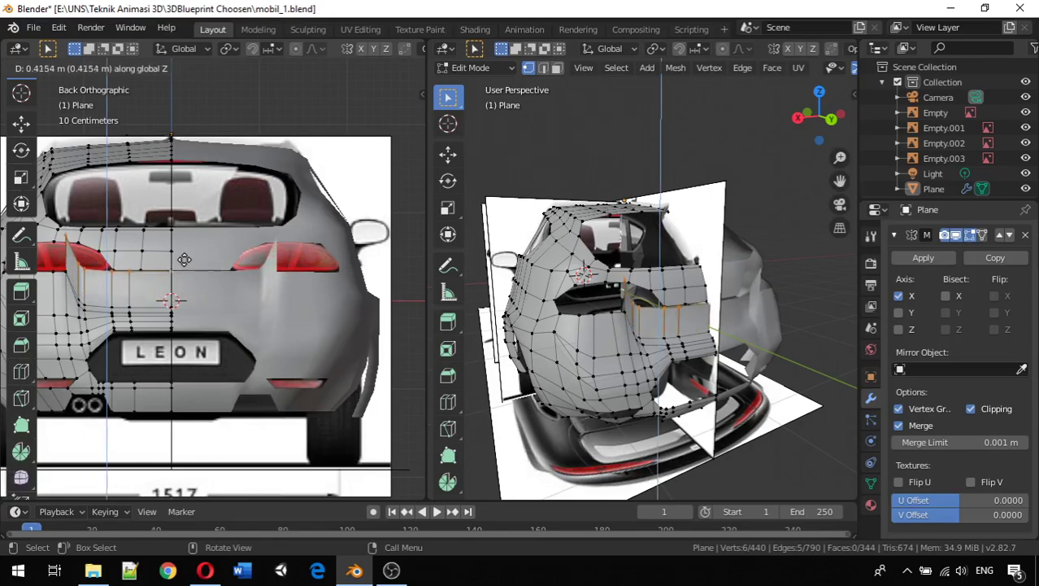
pyautogui.click(185, 260)
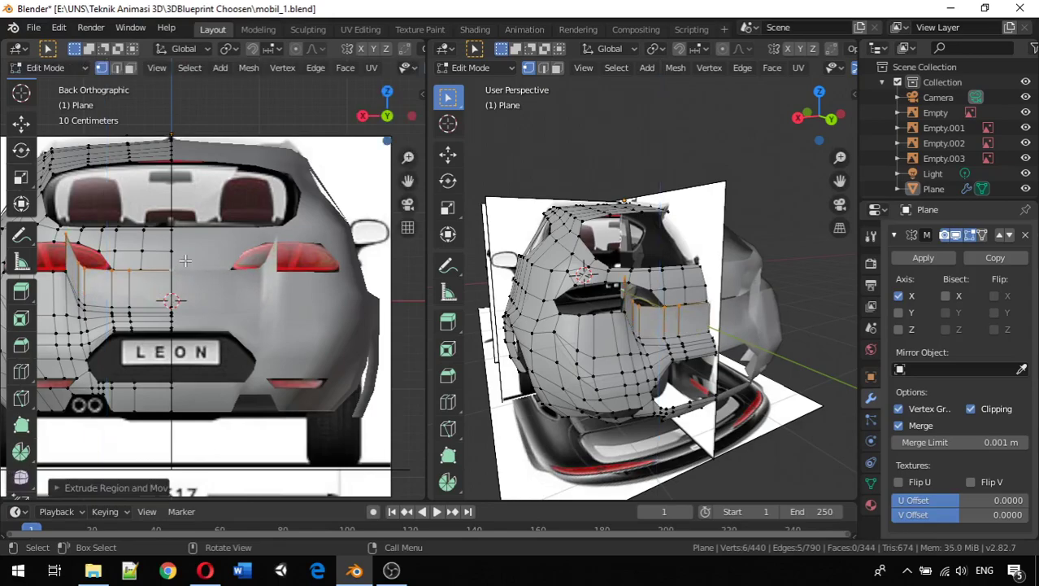
# Merge the two topmost extruded vertices beside the tail light into one, using At Center.
pyautogui.click(72, 240)
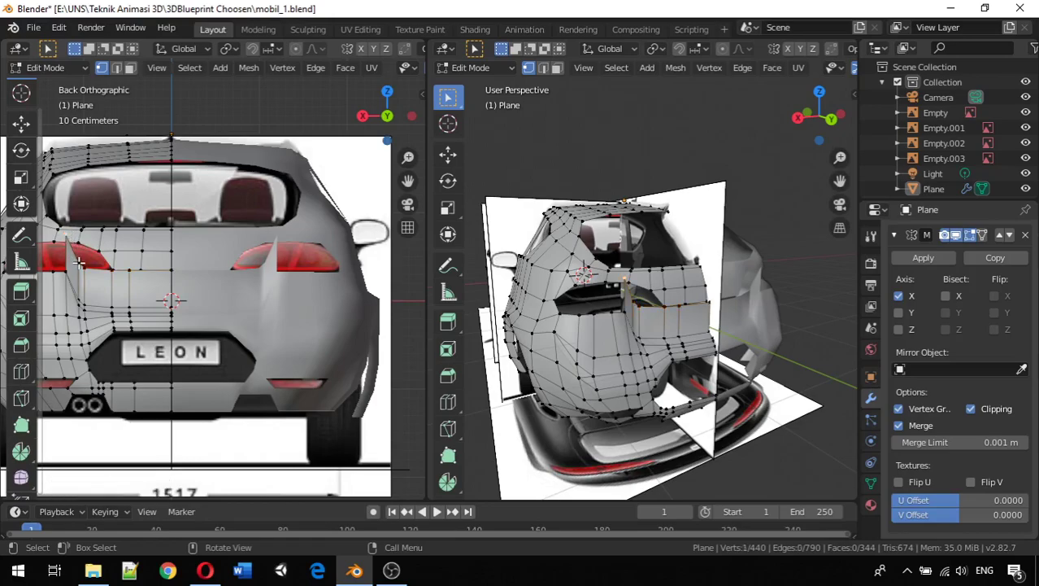
pyautogui.keyDown('shift'); pyautogui.click(117, 261); pyautogui.keyUp('shift')
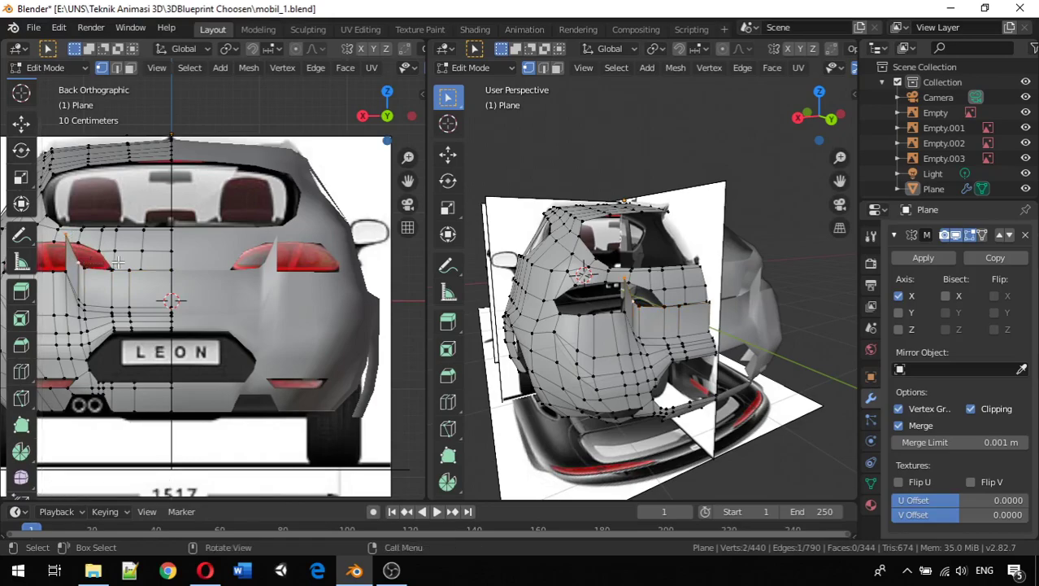
pyautogui.hotkey('alt', 'm')
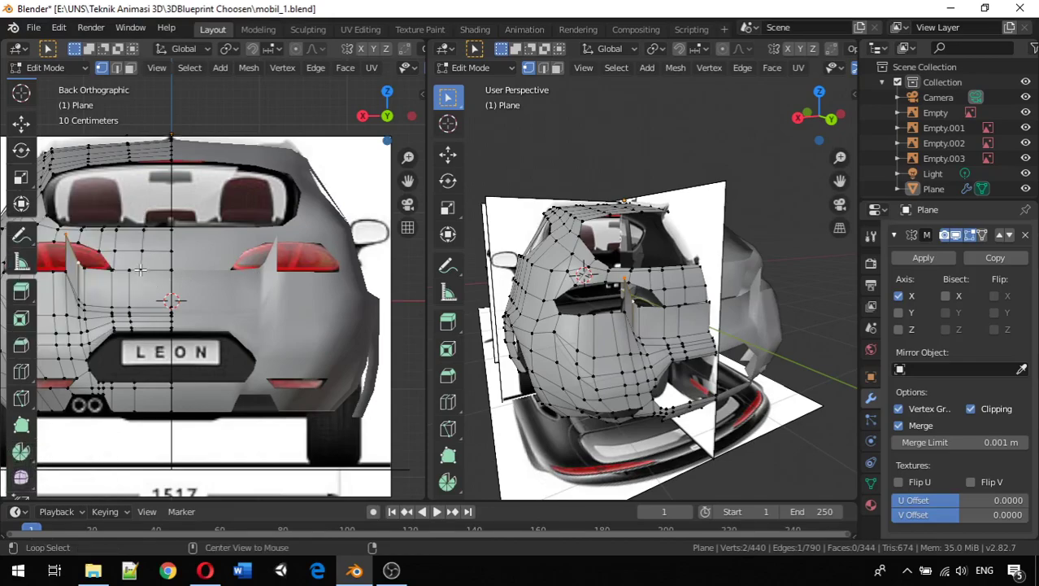
pyautogui.hotkey('alt', 'm')
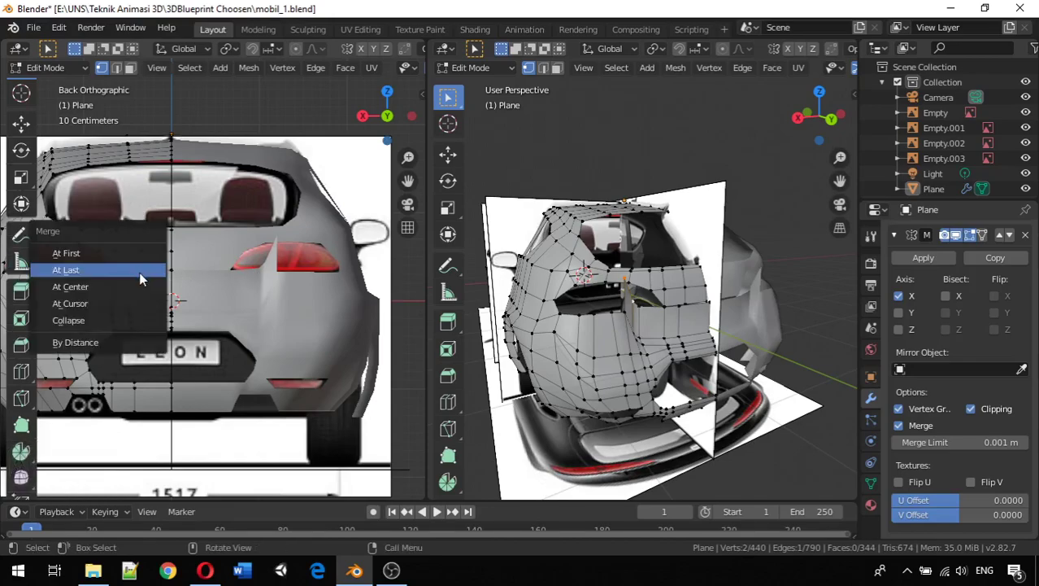
pyautogui.click(138, 286)
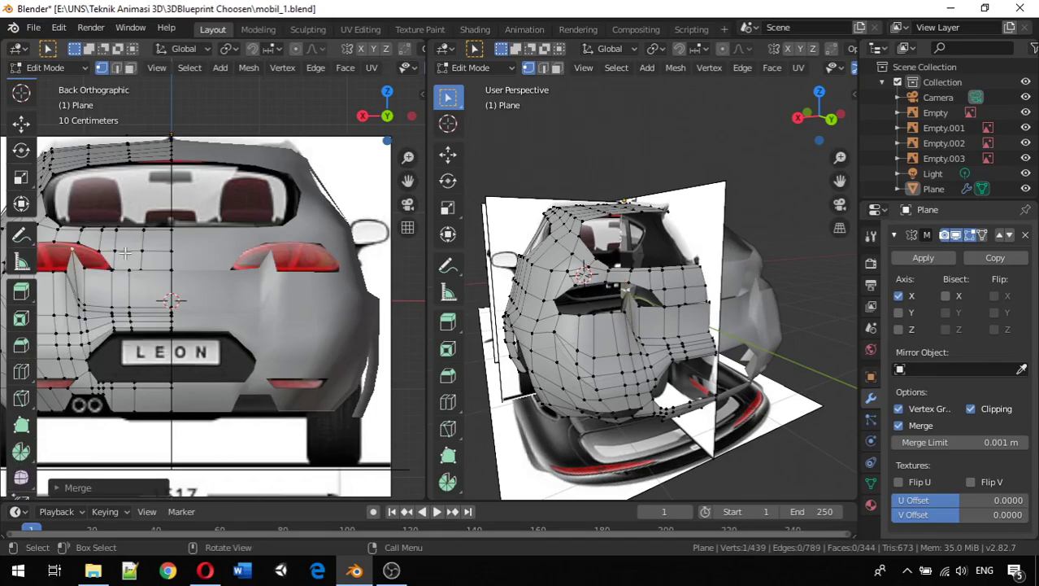
# Lower the merged vertex along Z by about 0.29 m and the next extruded upper-edge vertex towards the centre by about 0.035 m.
pyautogui.click(73, 250)
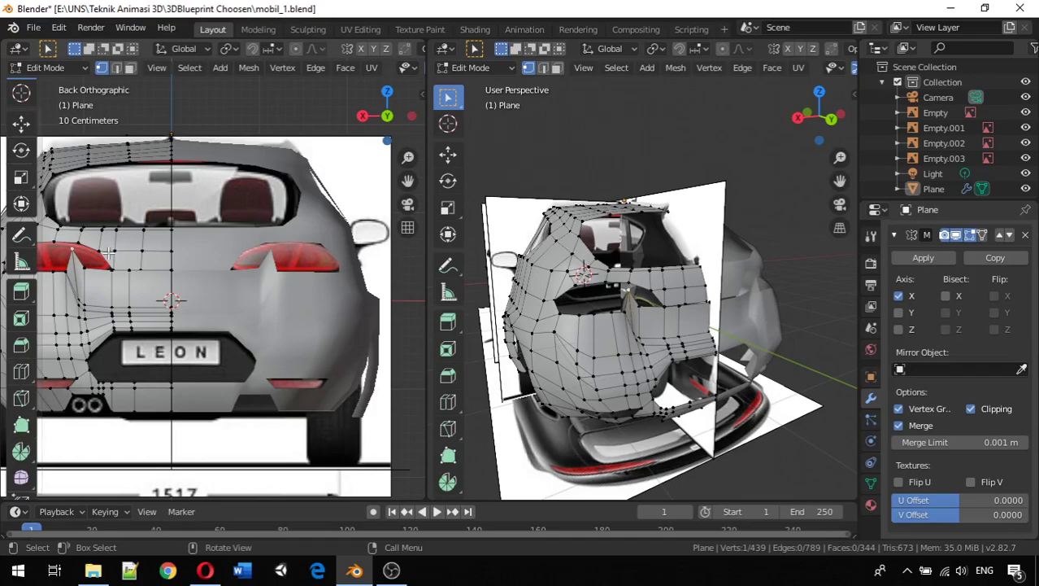
pyautogui.press('g')
pyautogui.press('z')
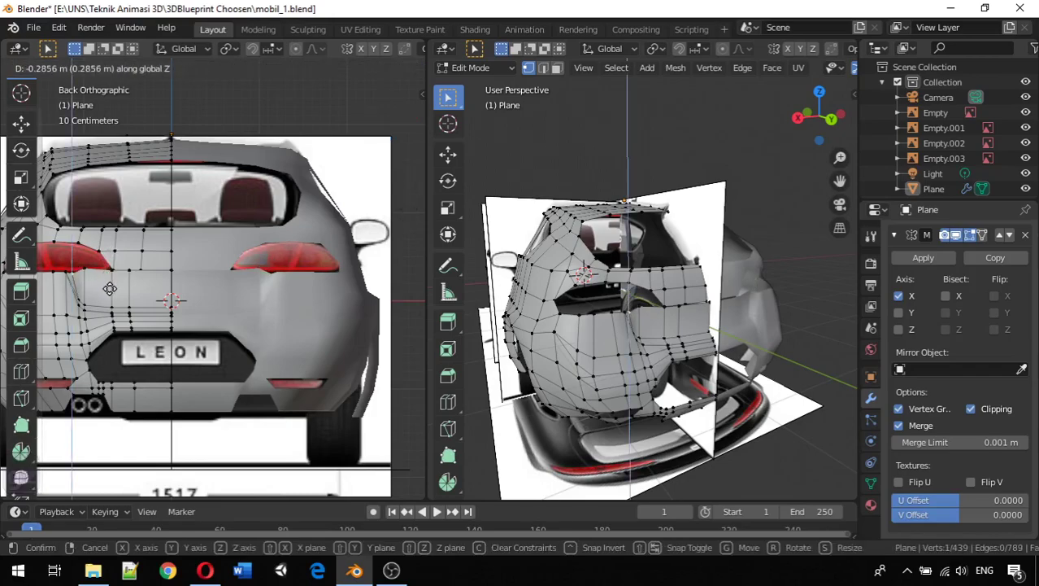
pyautogui.click(114, 285)
pyautogui.click(90, 268)
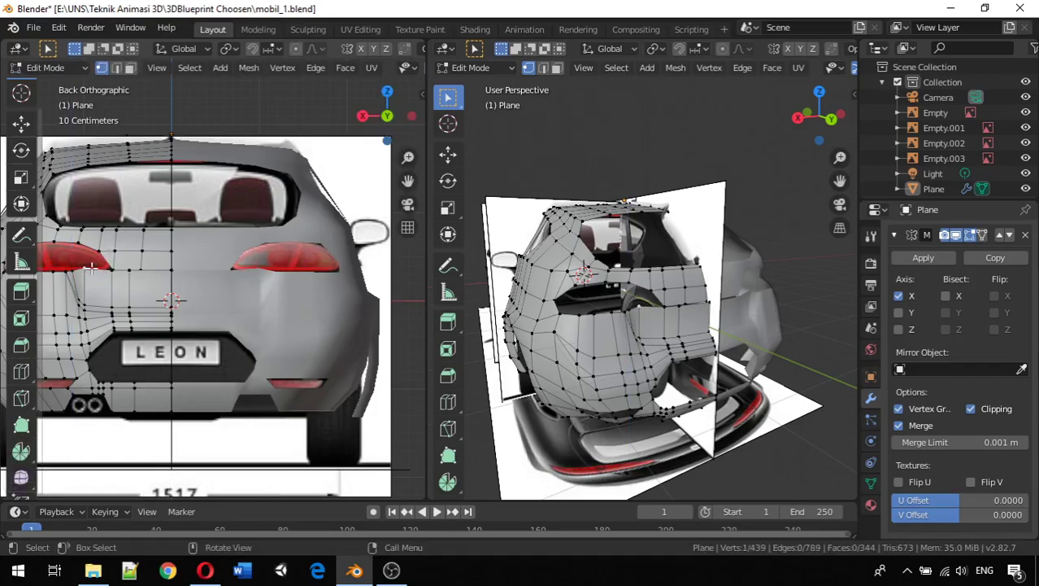
pyautogui.press('g')
pyautogui.press('z')
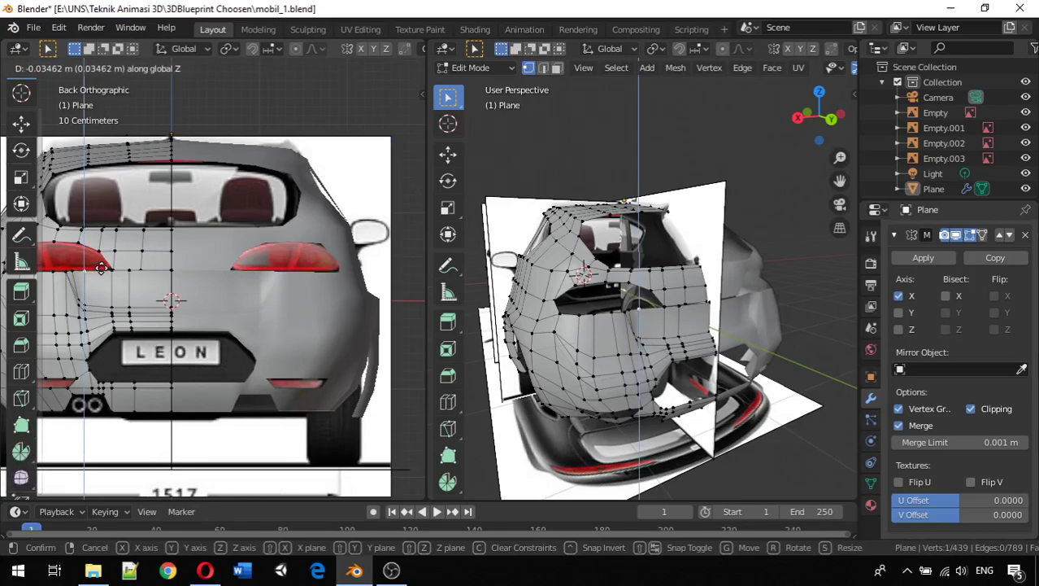
pyautogui.click(101, 269)
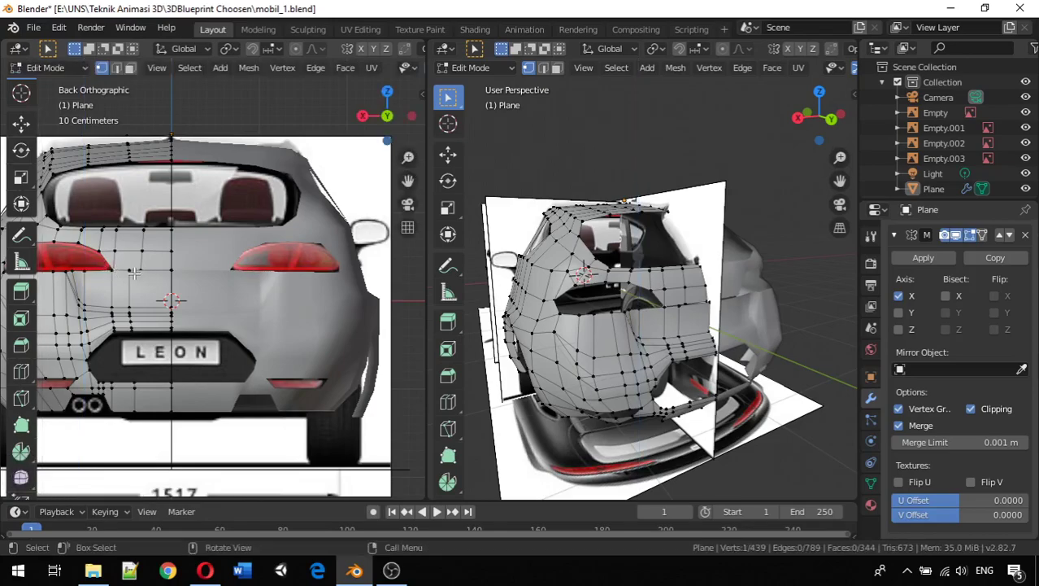
# Raise the extruded vertex at the tail light's inner corner about 0.043 m along Z and merge it with the tailgate corner vertex, using At Center.
pyautogui.press('g')
pyautogui.press('z')
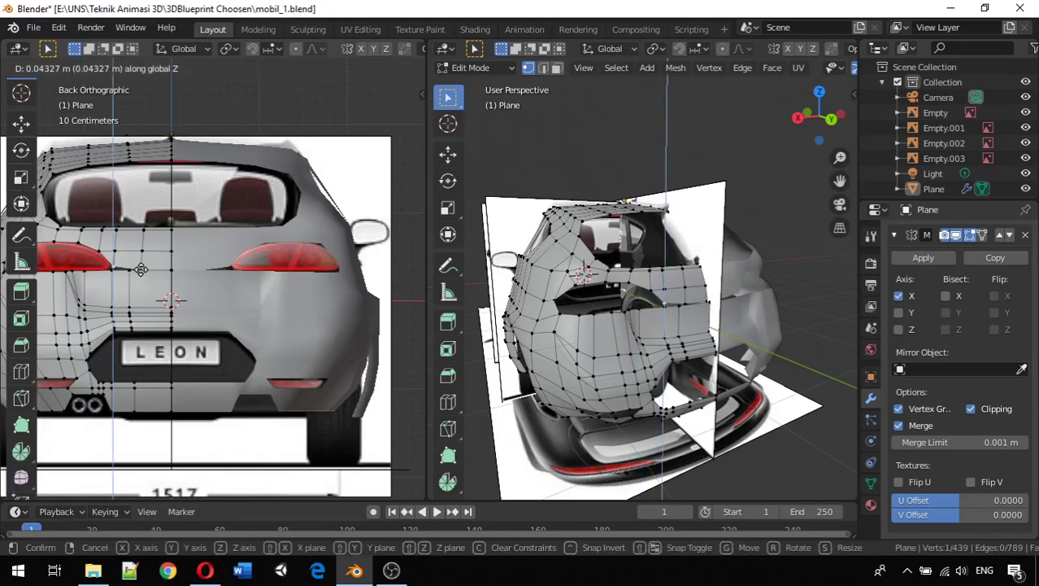
pyautogui.click(141, 269)
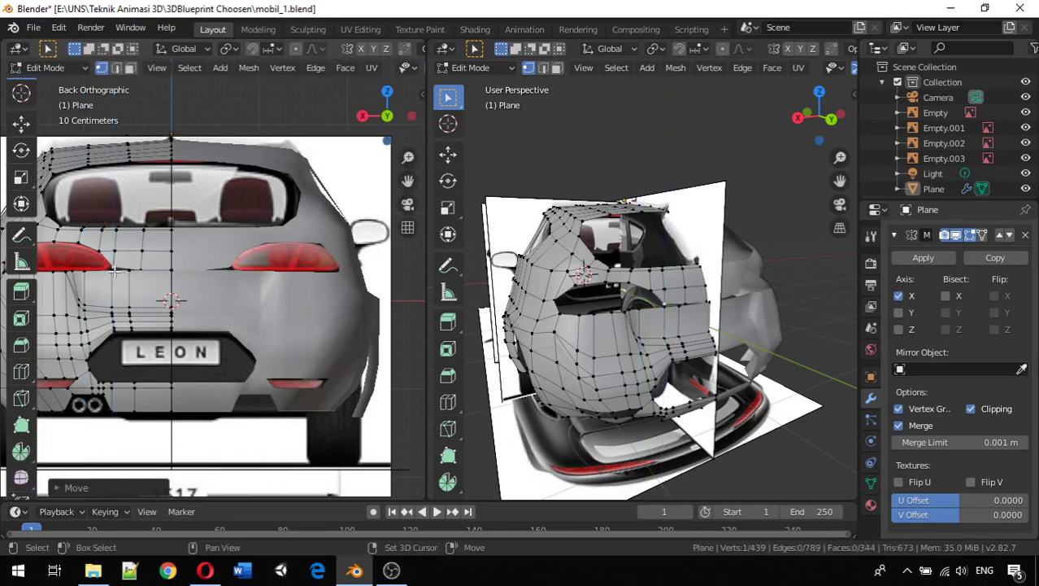
pyautogui.keyDown('shift'); pyautogui.click(126, 268); pyautogui.keyUp('shift')
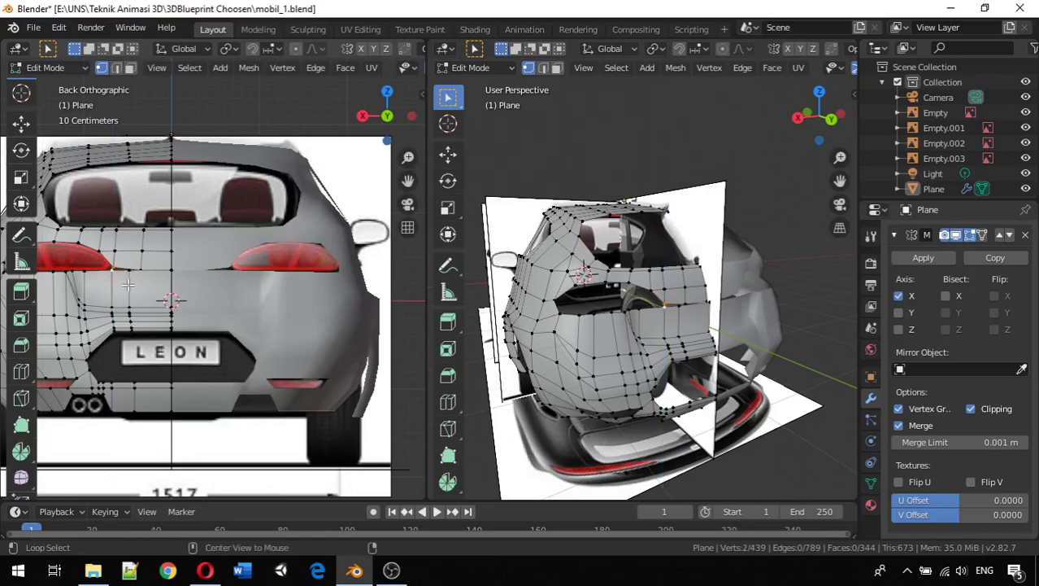
pyautogui.hotkey('alt', 'm')
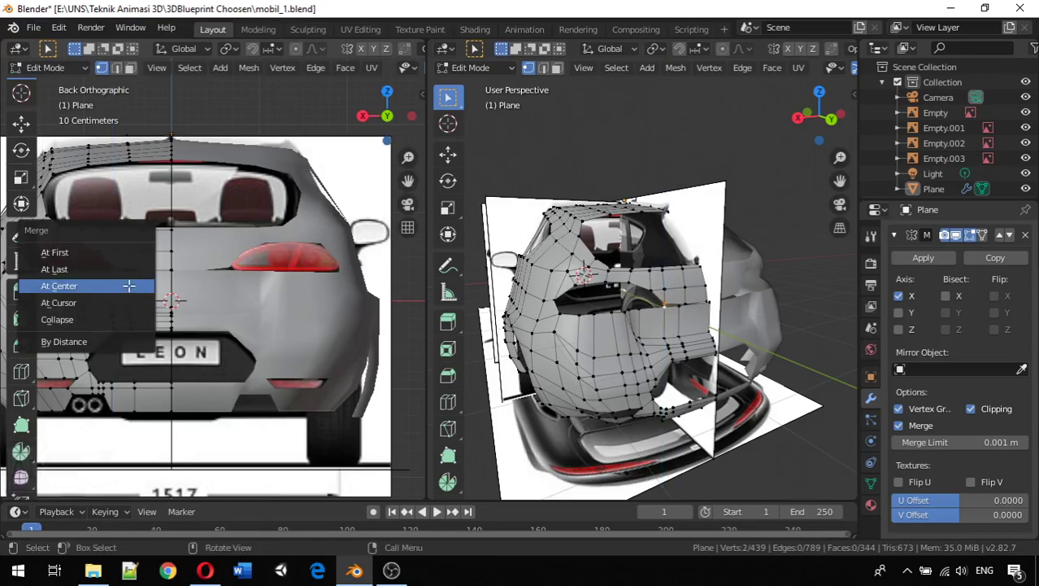
pyautogui.click(129, 285)
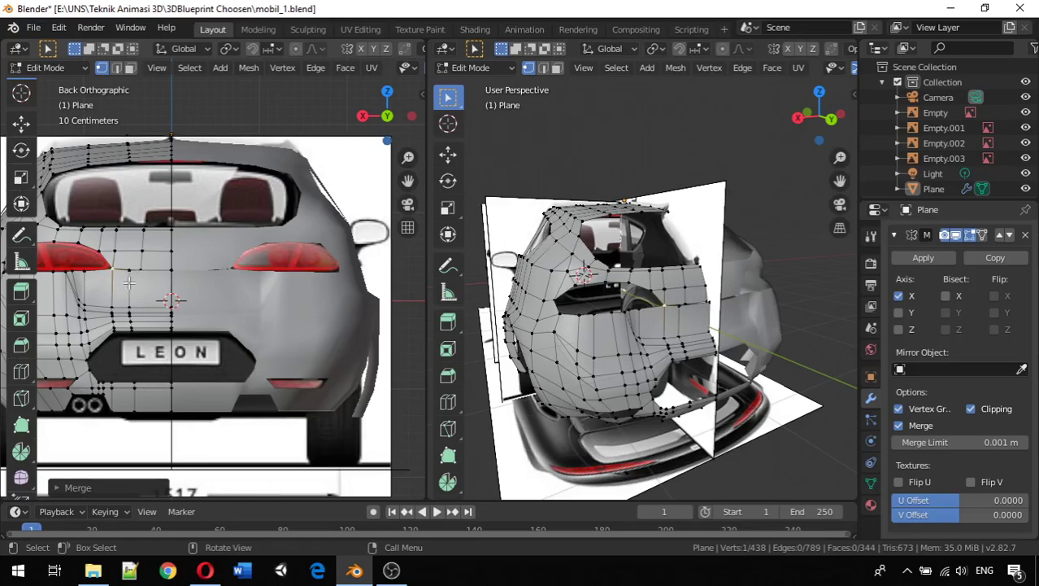
# Select the vertical edge loop between the tail light's inner corner and the centre line and move it about 0.139 m along X towards the centre.
pyautogui.keyDown('alt'); pyautogui.click(129, 281); pyautogui.keyUp('alt')
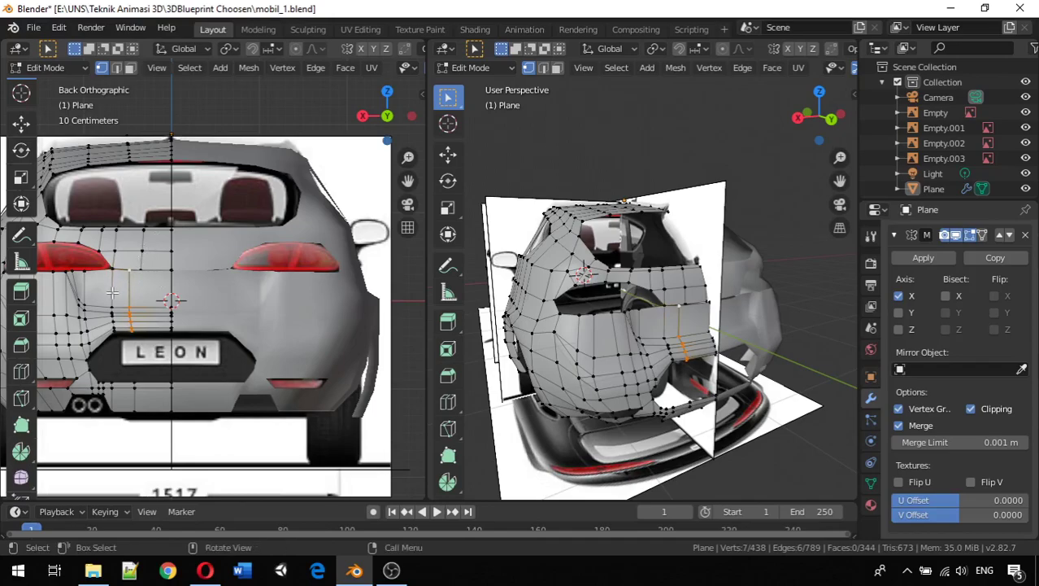
pyautogui.press('g')
pyautogui.press('x')
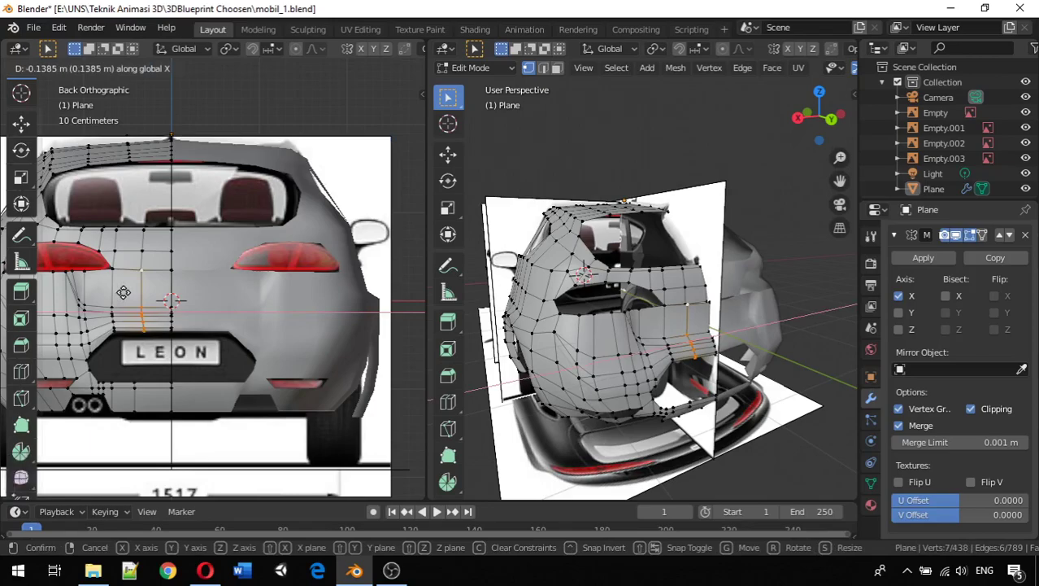
pyautogui.click(123, 291)
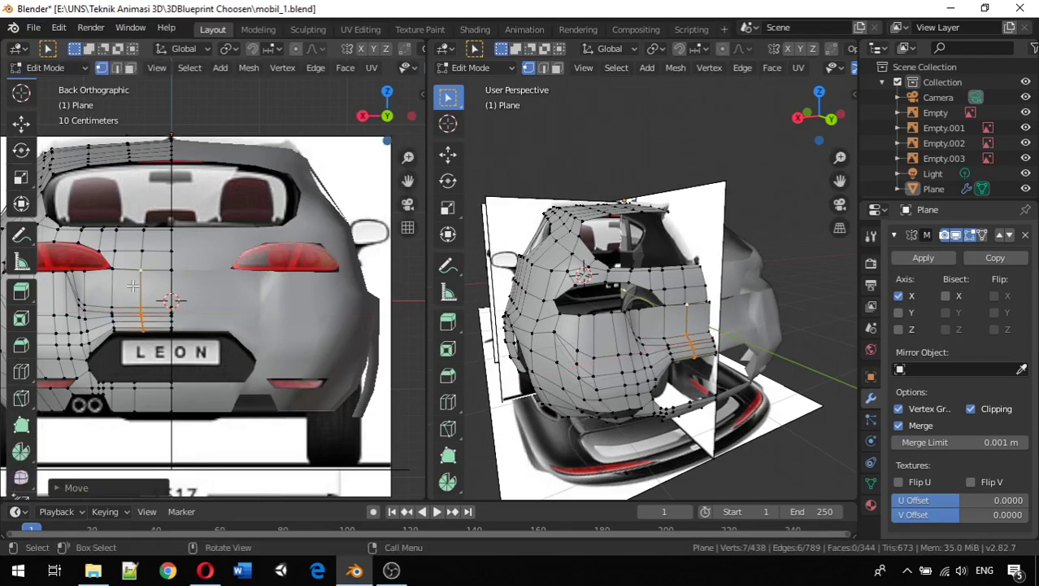
# Merge the moved loop's top vertex and the centre-line vertex with their matching tailgate lower-edge vertices, using At Center.
pyautogui.moveTo(129, 270); pyautogui.dragTo(191, 325, button='middle')
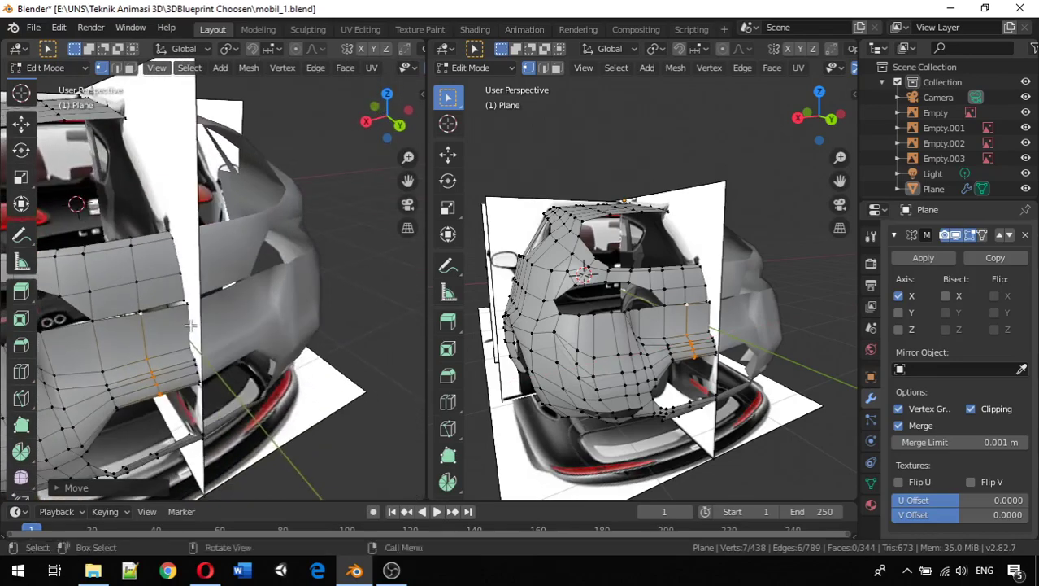
pyautogui.click(141, 312)
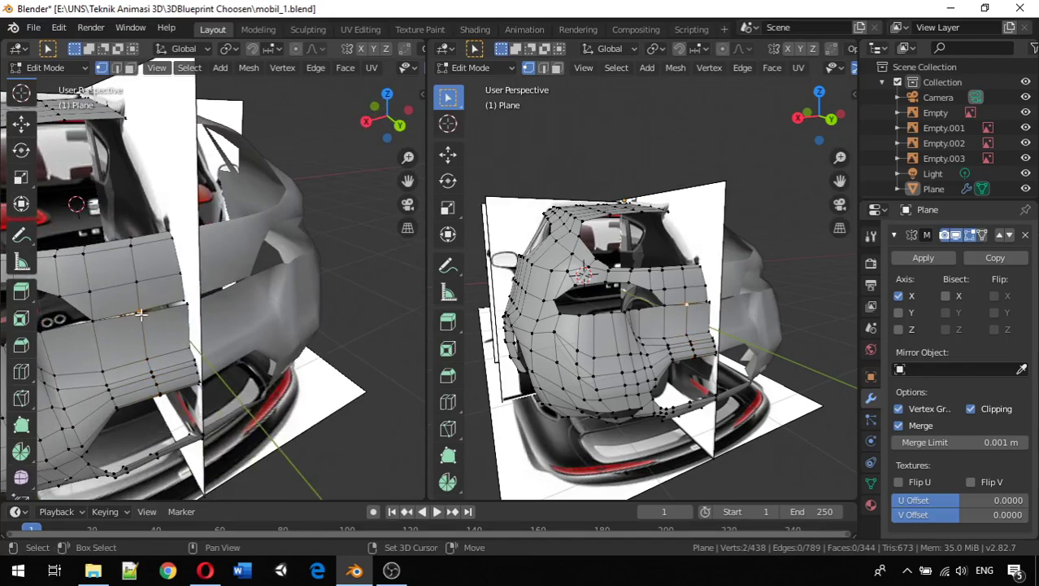
pyautogui.hotkey('alt', 'm')
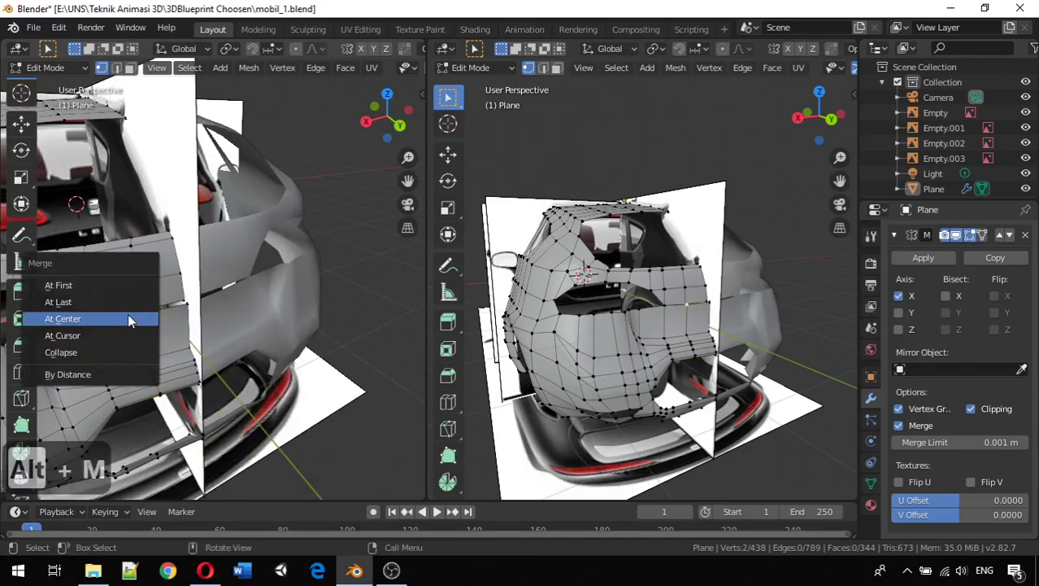
pyautogui.click(128, 318)
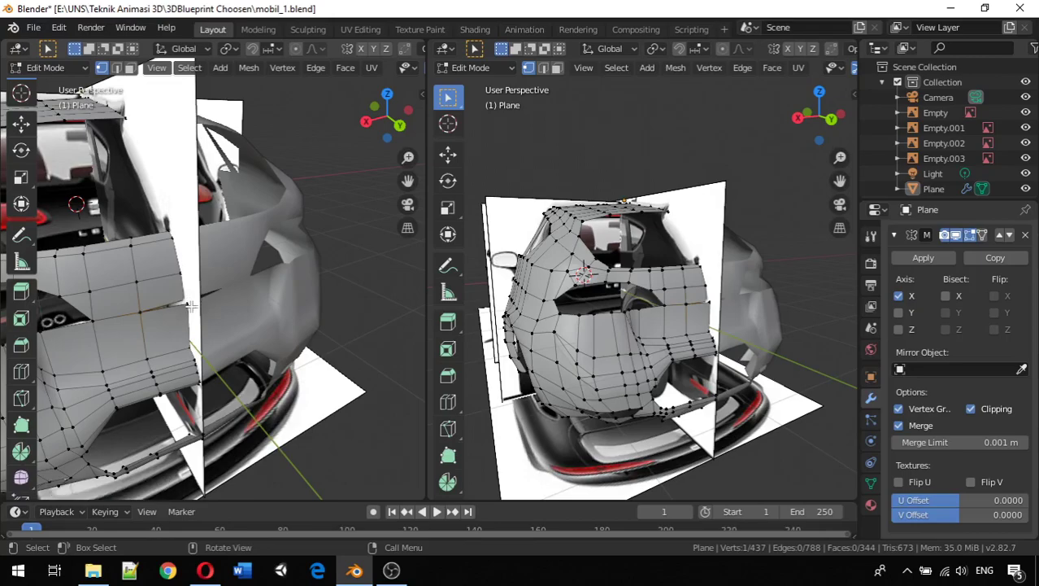
pyautogui.keyDown('shift'); pyautogui.click(188, 307); pyautogui.keyUp('shift')
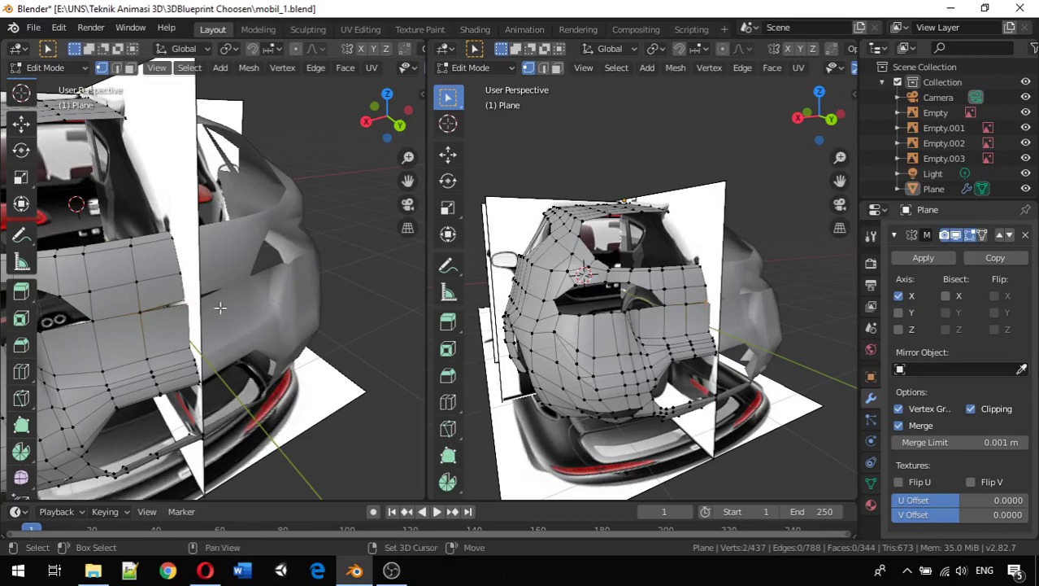
pyautogui.hotkey('alt', 'm')
pyautogui.click(163, 333)
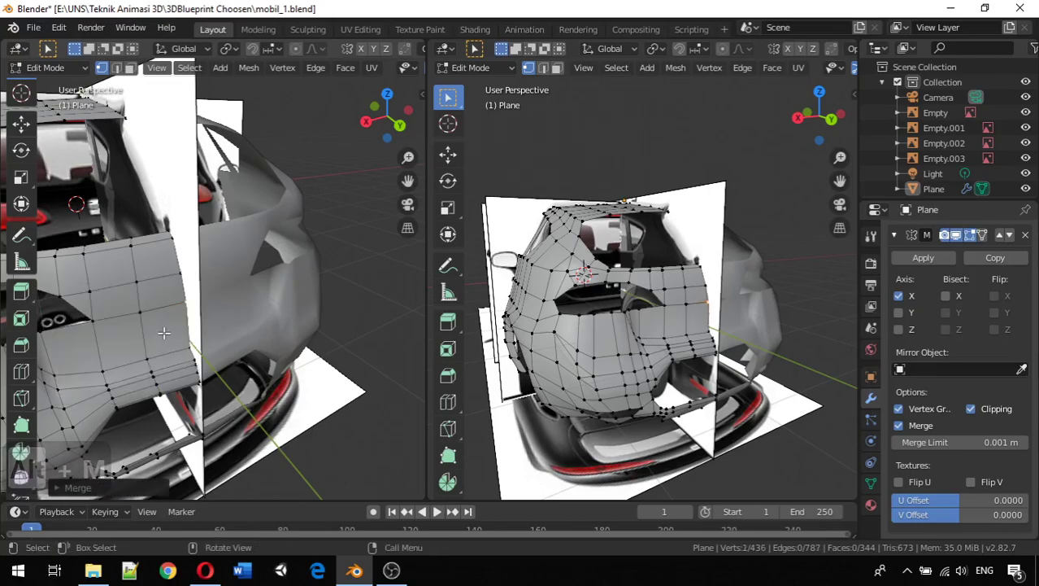
# Move the bumper crease vertex below the tail light rearward along Y by about 0.052 m, plus a further 0.022 m.
pyautogui.moveTo(163, 332); pyautogui.dragTo(129, 277, button='middle')
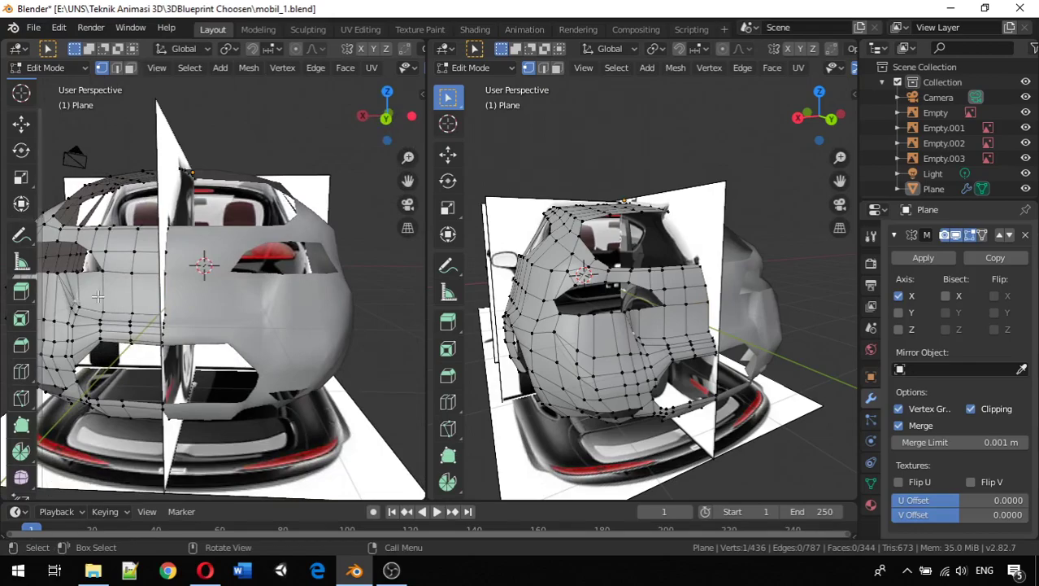
pyautogui.moveTo(100, 295); pyautogui.dragTo(188, 362, button='middle')
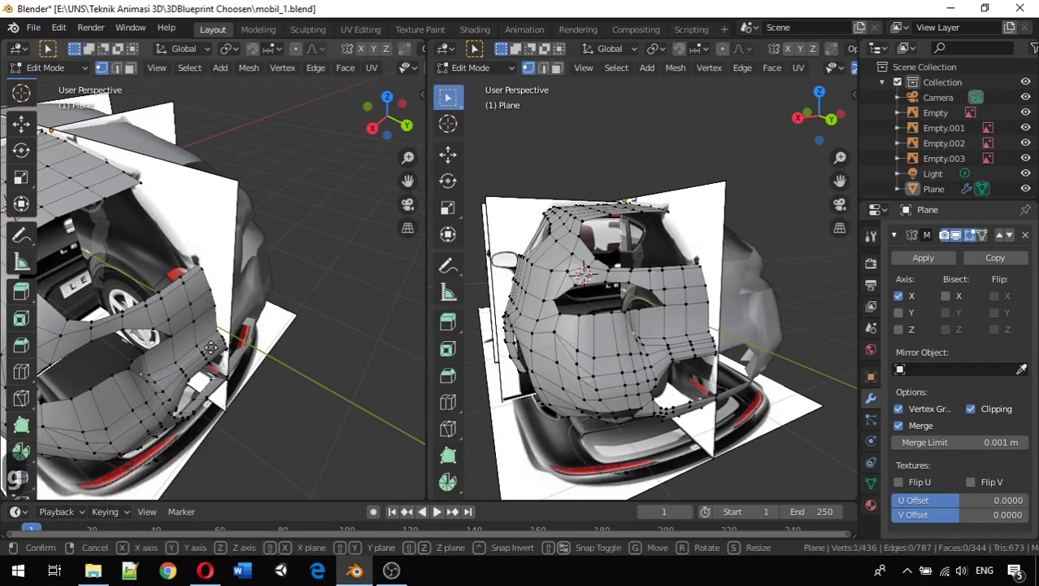
pyautogui.press('g')
pyautogui.press('y')
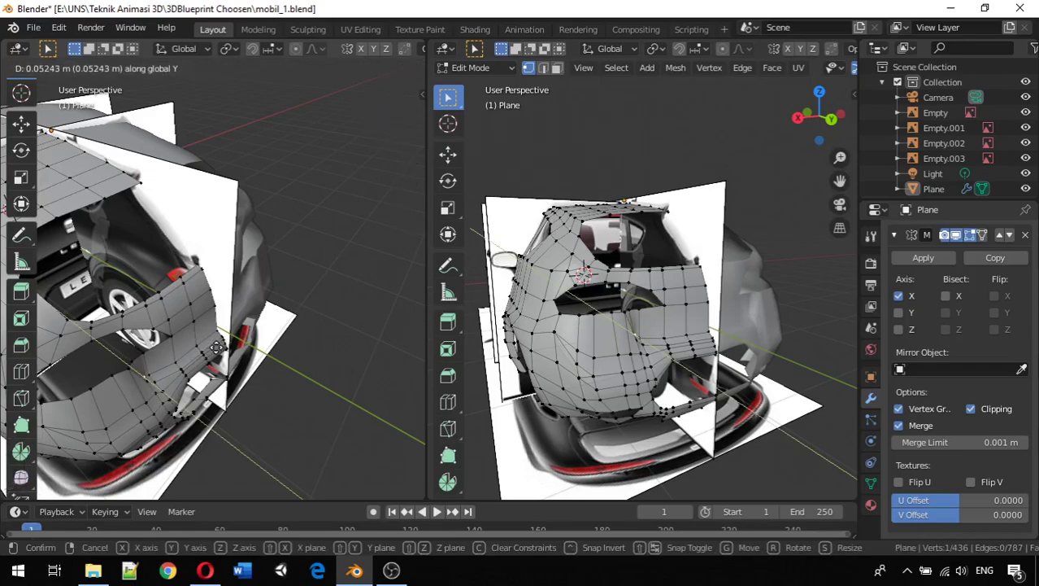
pyautogui.click(213, 350)
pyautogui.moveTo(201, 368); pyautogui.dragTo(19, 317, button='middle')
pyautogui.press('g')
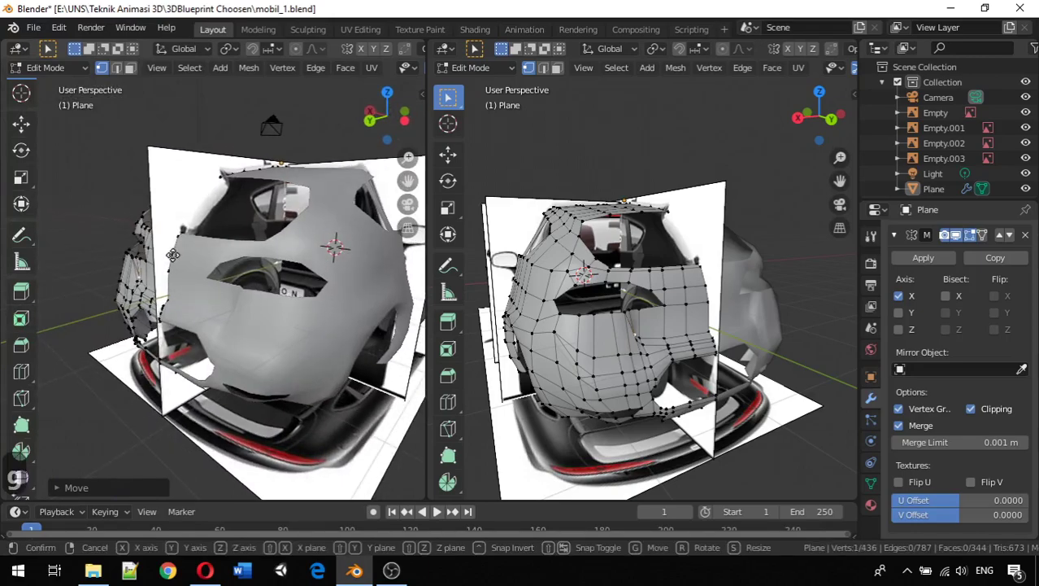
pyautogui.press('y')
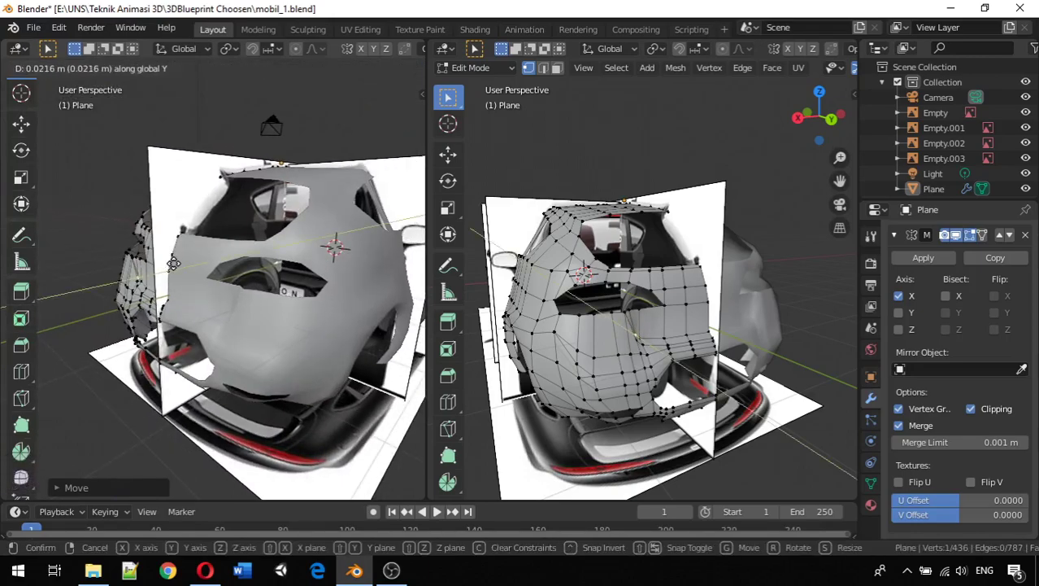
pyautogui.click(173, 262)
# Examine the rear body's surface in Object Mode and return to Edit Mode to compare the mesh with the side and back blueprints.
pyautogui.moveTo(173, 262); pyautogui.dragTo(226, 283, button='middle')
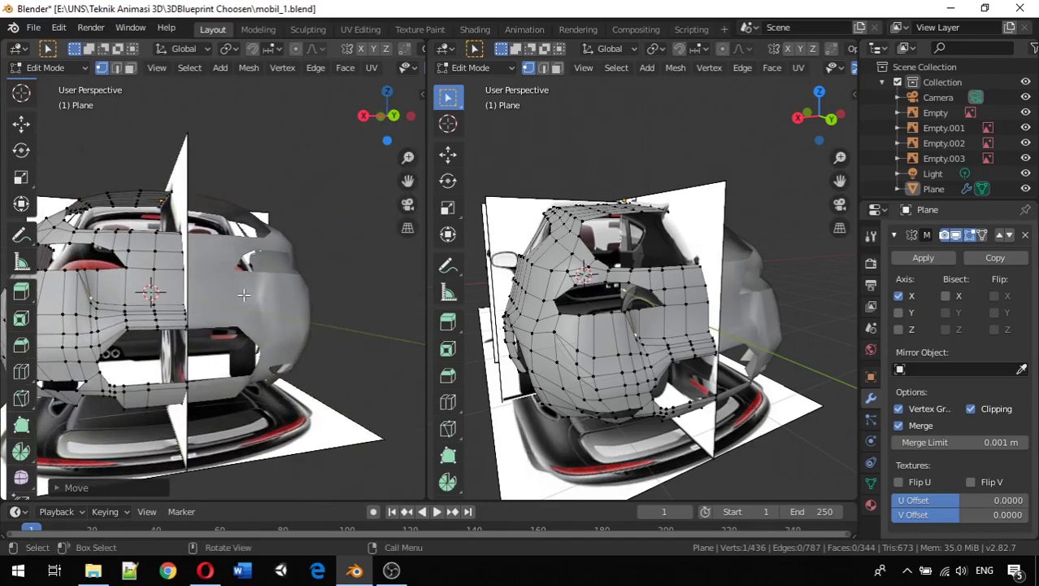
pyautogui.press('capslock')
pyautogui.press('capslock')
pyautogui.moveTo(236, 294); pyautogui.dragTo(161, 303, button='middle')
pyautogui.press('Tab')
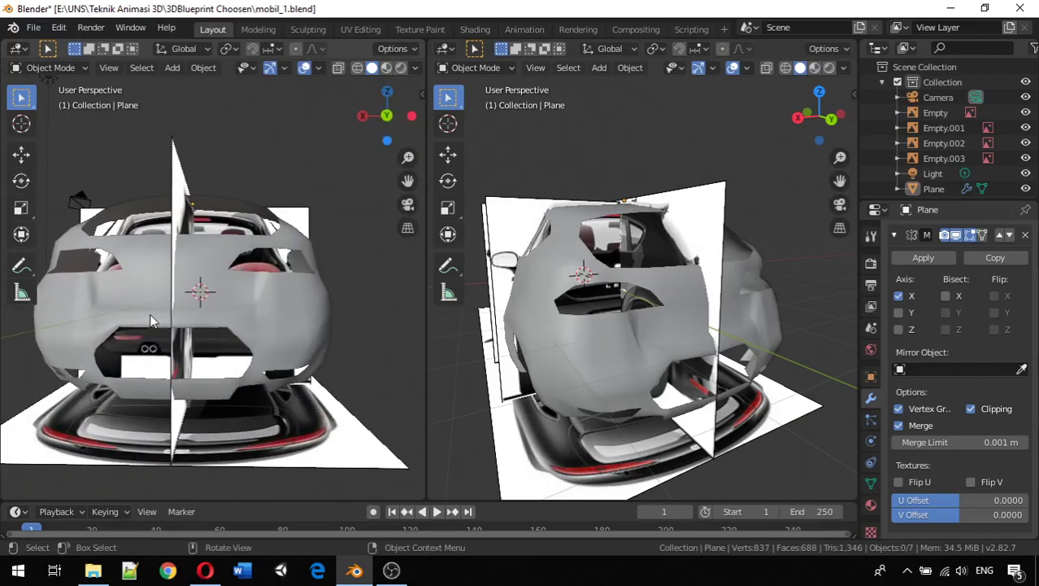
pyautogui.click(151, 320)
pyautogui.press('Tab')
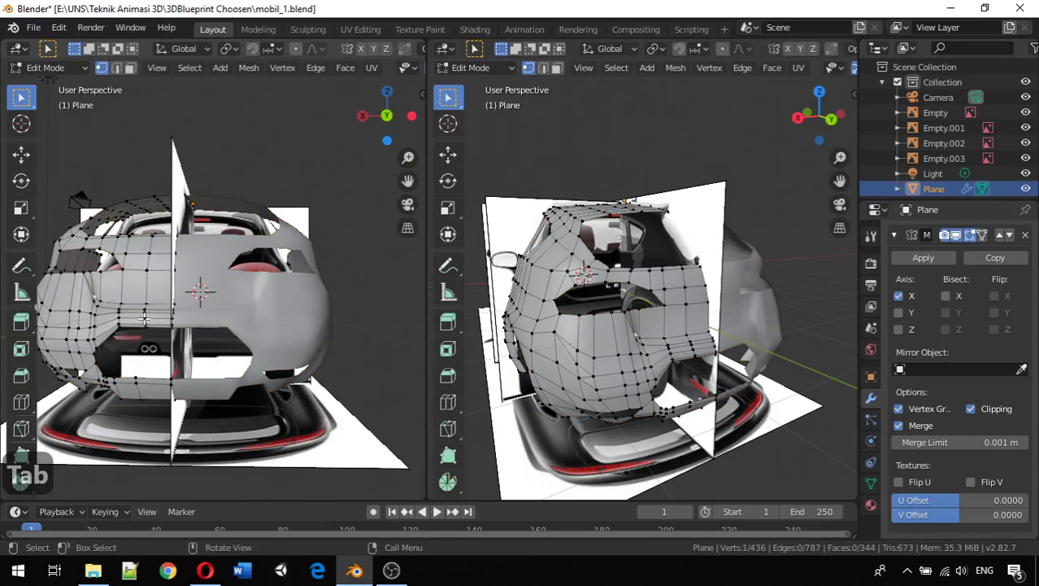
pyautogui.press('KP_1')
pyautogui.press('KP_3')
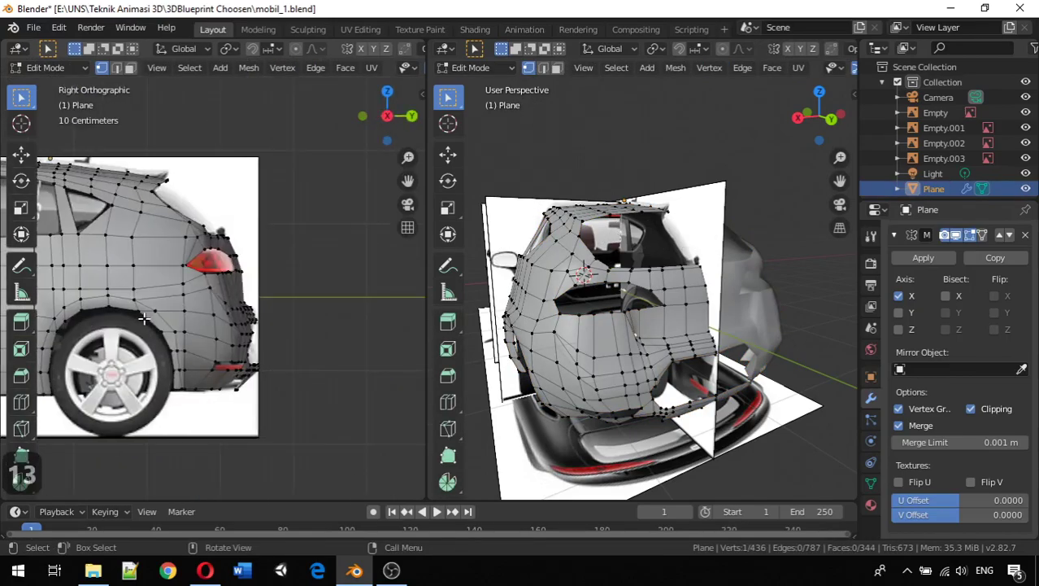
pyautogui.press('ctrl+KP_1')
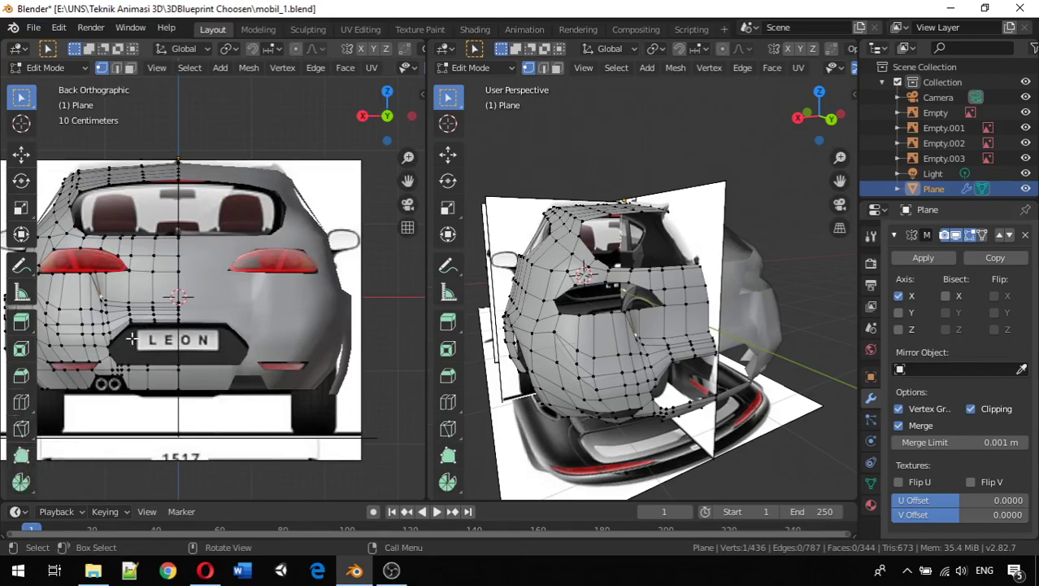
pyautogui.scroll(2, 133, 336)
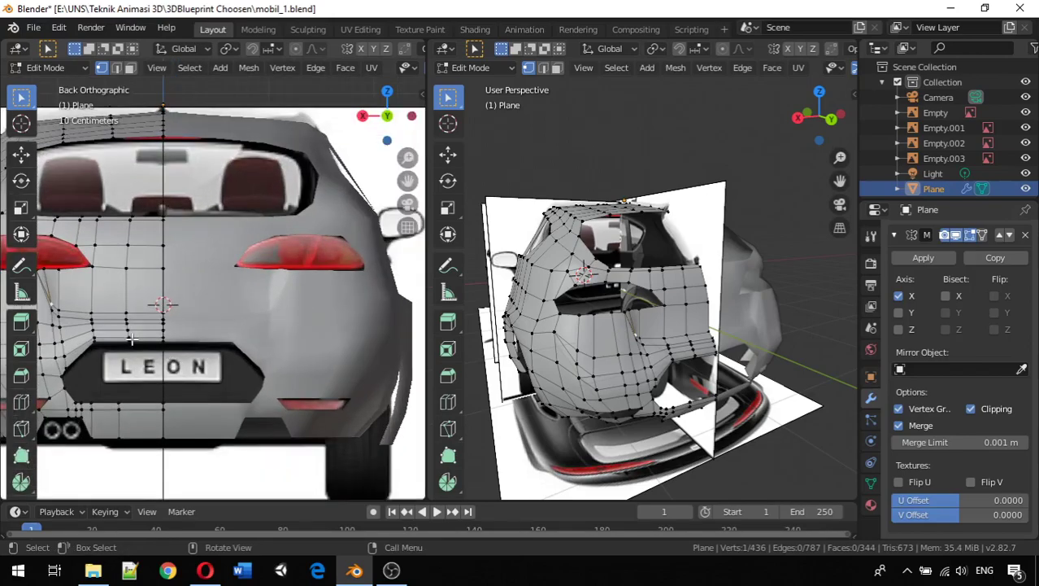
# Select the edge loop around the number plate recess and extrude it inward, scaling it to about 0.82.
pyautogui.keyDown('alt'); pyautogui.click(66, 368); pyautogui.keyUp('alt')
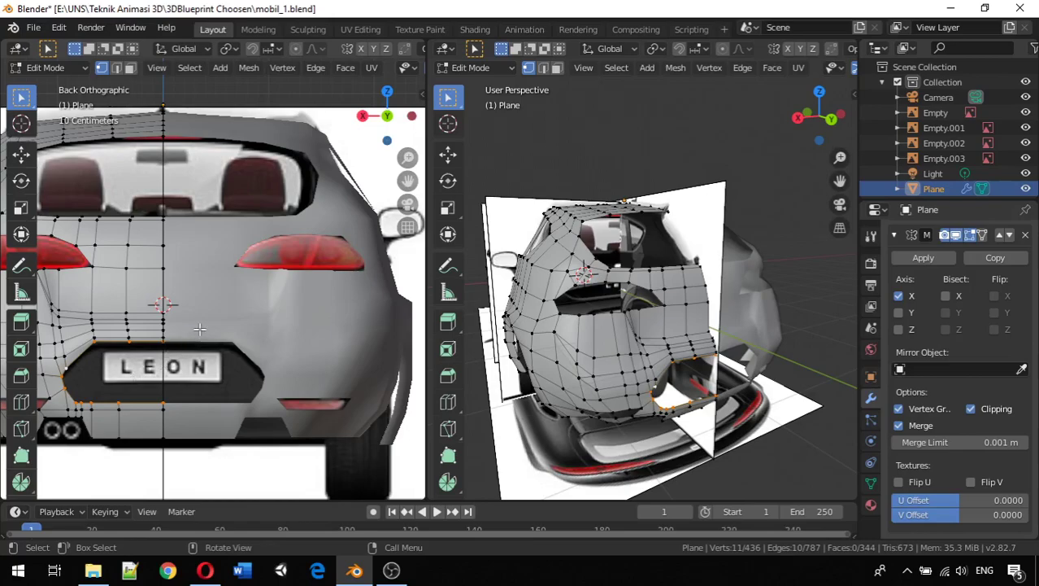
pyautogui.press('e')
pyautogui.press('s')
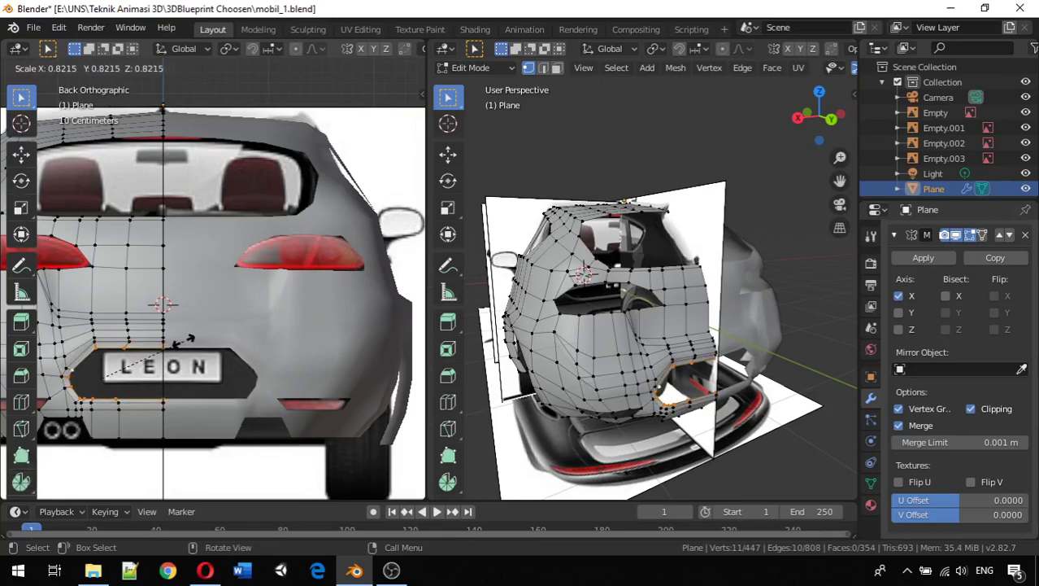
pyautogui.click(183, 340)
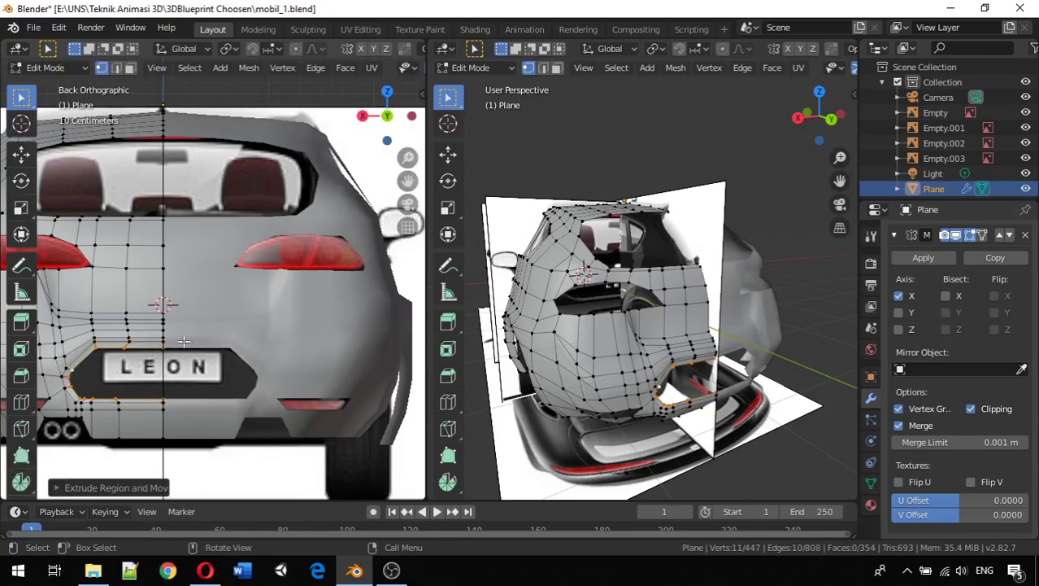
# Move the new loop's upper middle vertex about 0.05 m and its lower middle vertex about 0.065 m along X towards the centre line.
pyautogui.click(122, 348)
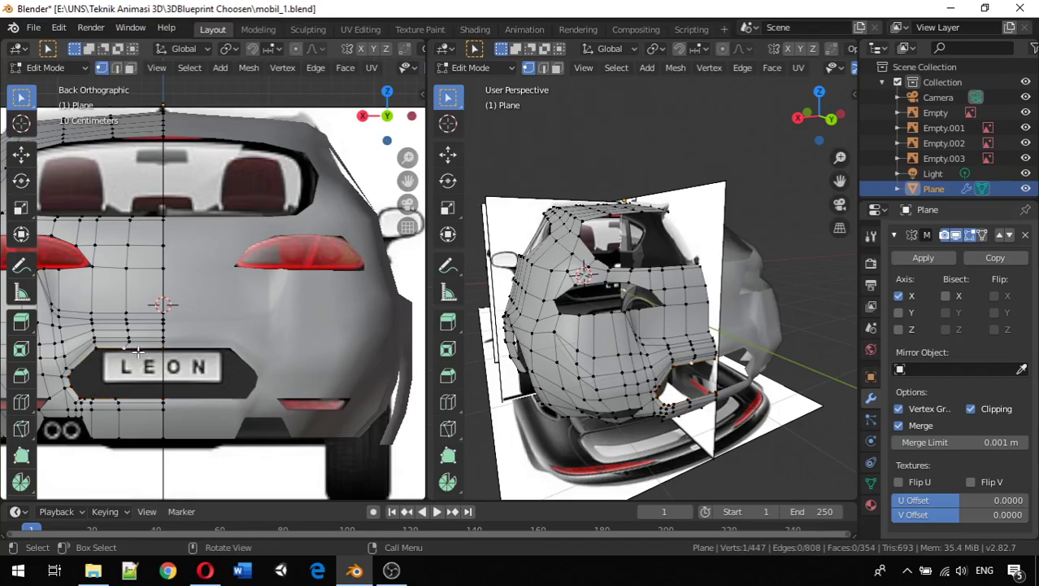
pyautogui.press('g')
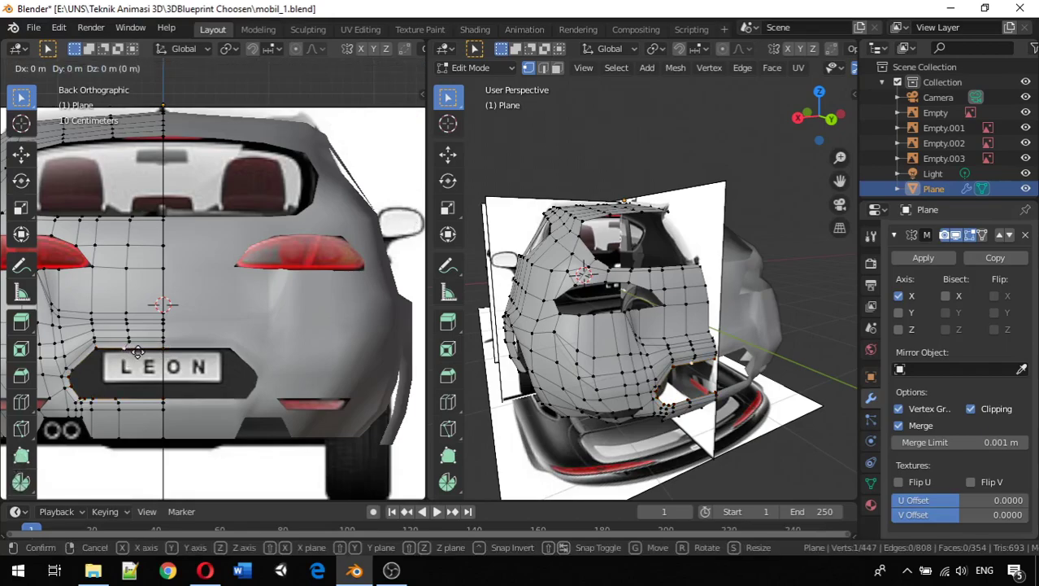
pyautogui.press('x')
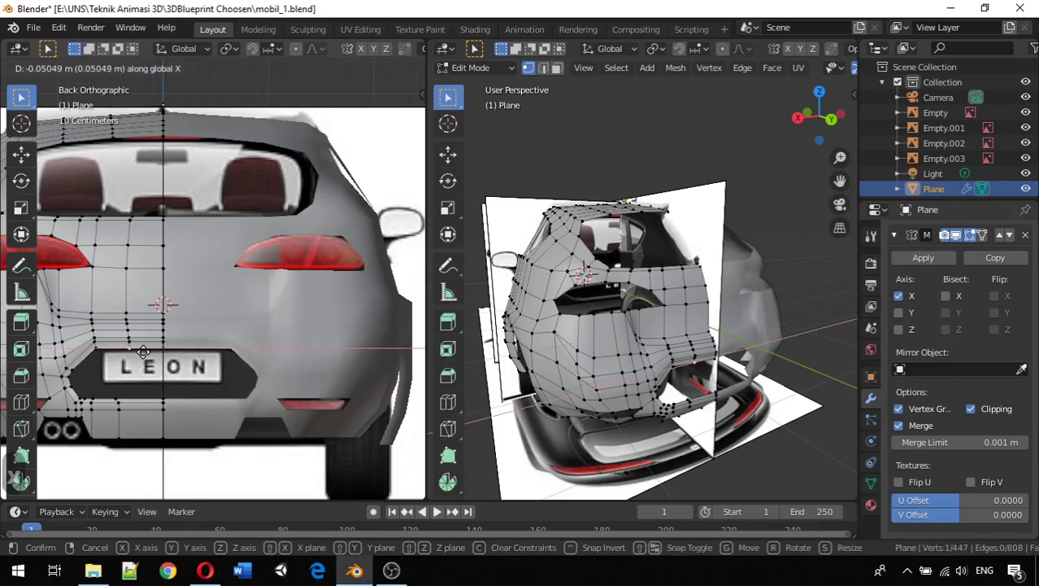
pyautogui.click(145, 352)
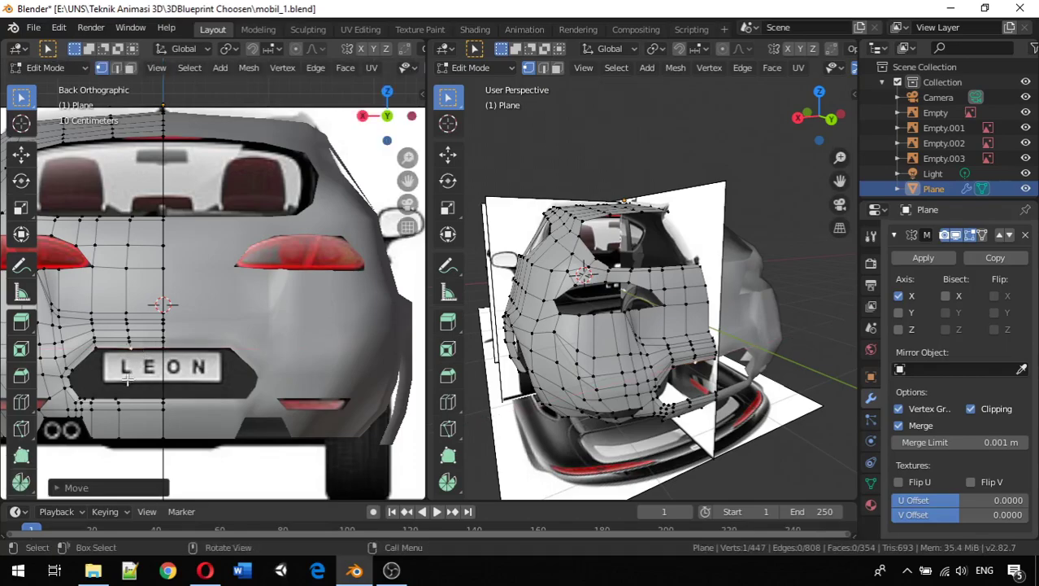
pyautogui.click(118, 397)
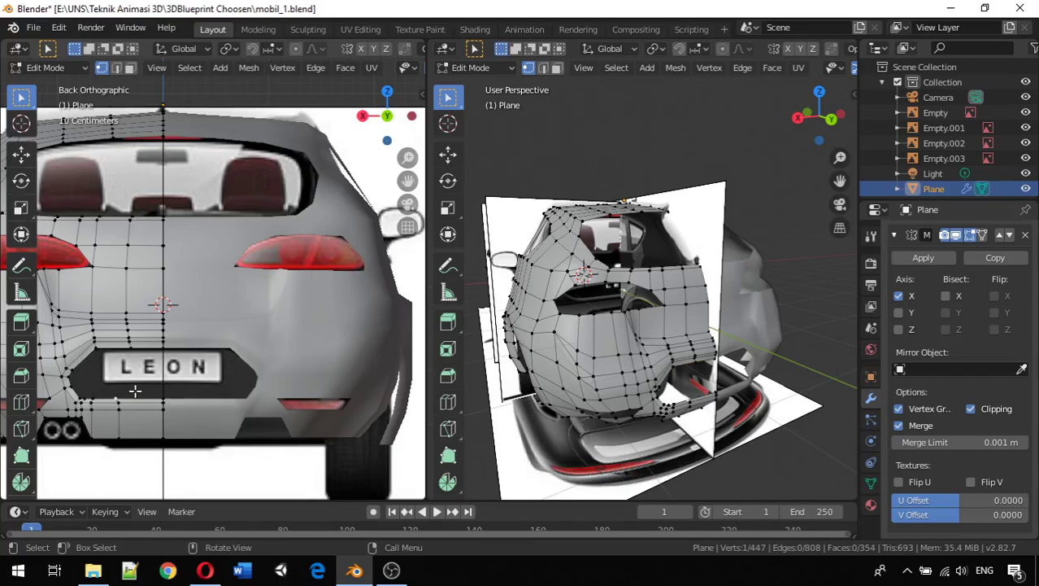
pyautogui.press('g')
pyautogui.press('x')
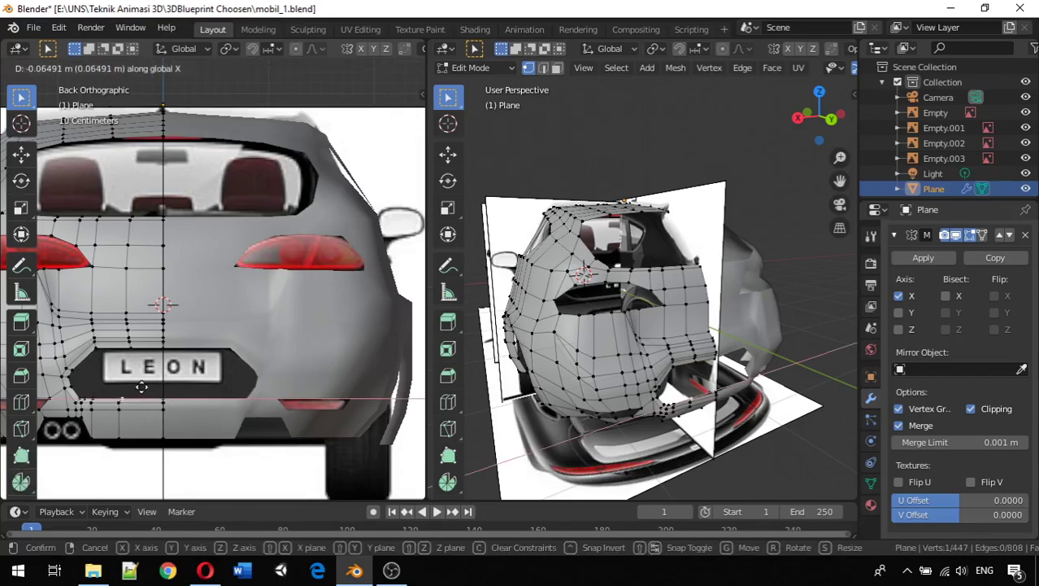
pyautogui.click(141, 388)
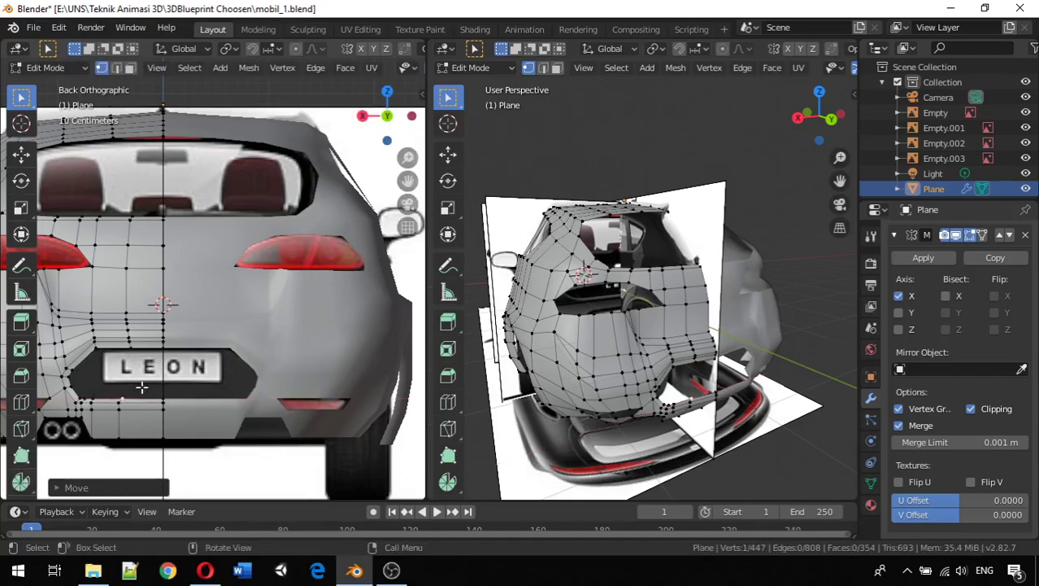
# Select the inner border of the number plate opening from the lower middle vertex around its outer corner to the upper edge.
pyautogui.keyDown('shift'); pyautogui.click(70, 369); pyautogui.keyUp('shift')
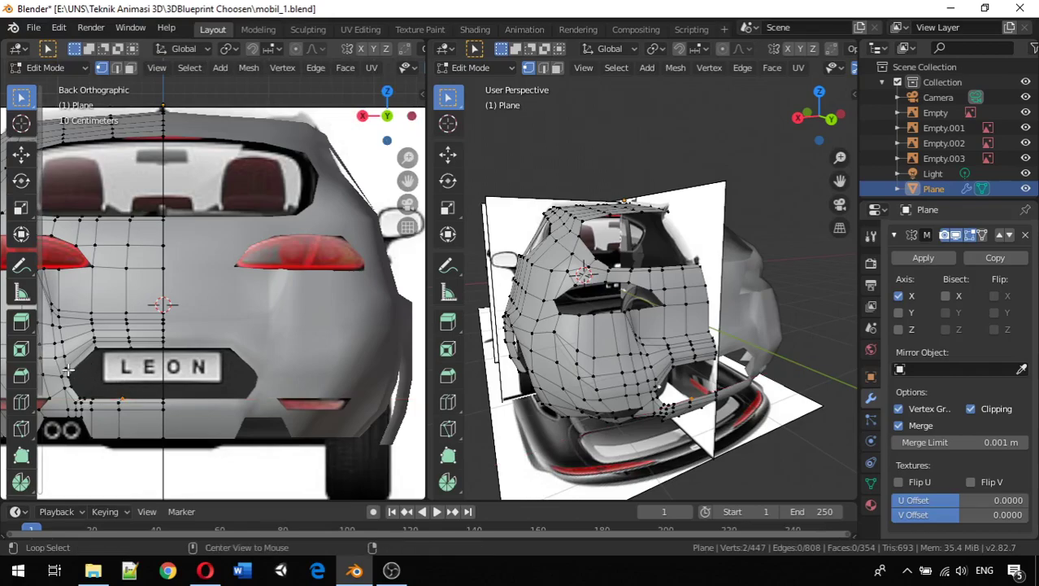
pyautogui.keyDown('ctrl'); pyautogui.click(68, 368); pyautogui.keyUp('ctrl')
pyautogui.keyDown('ctrl'); pyautogui.click(132, 348); pyautogui.keyUp('ctrl')
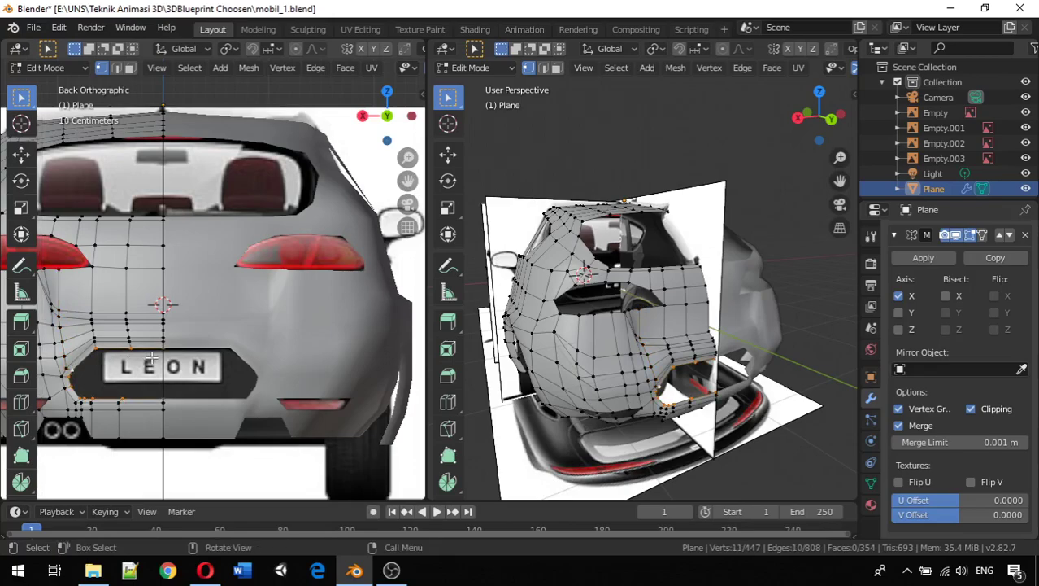
pyautogui.press('e')
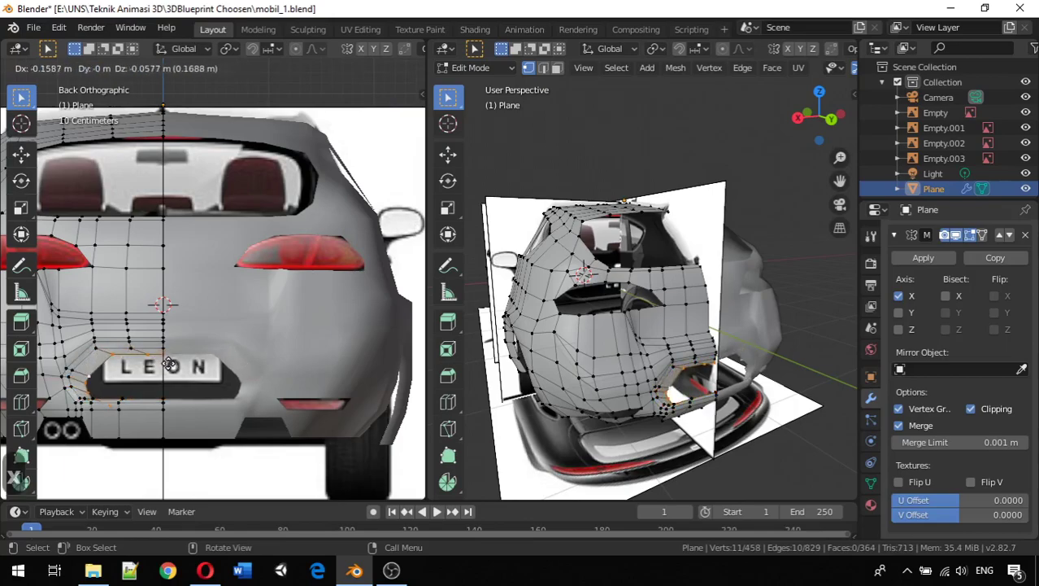
pyautogui.press('x')
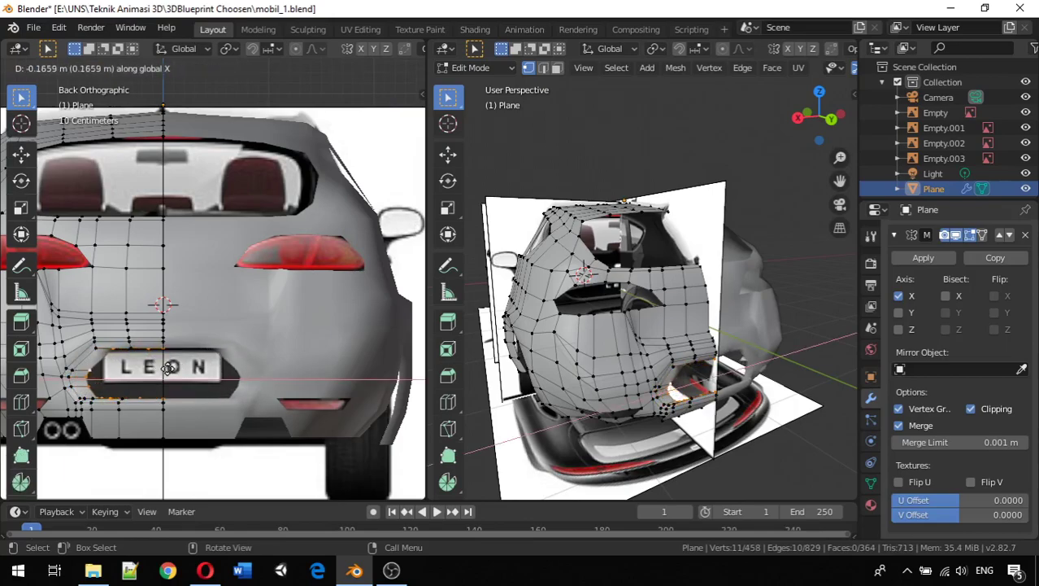
pyautogui.click(162, 371)
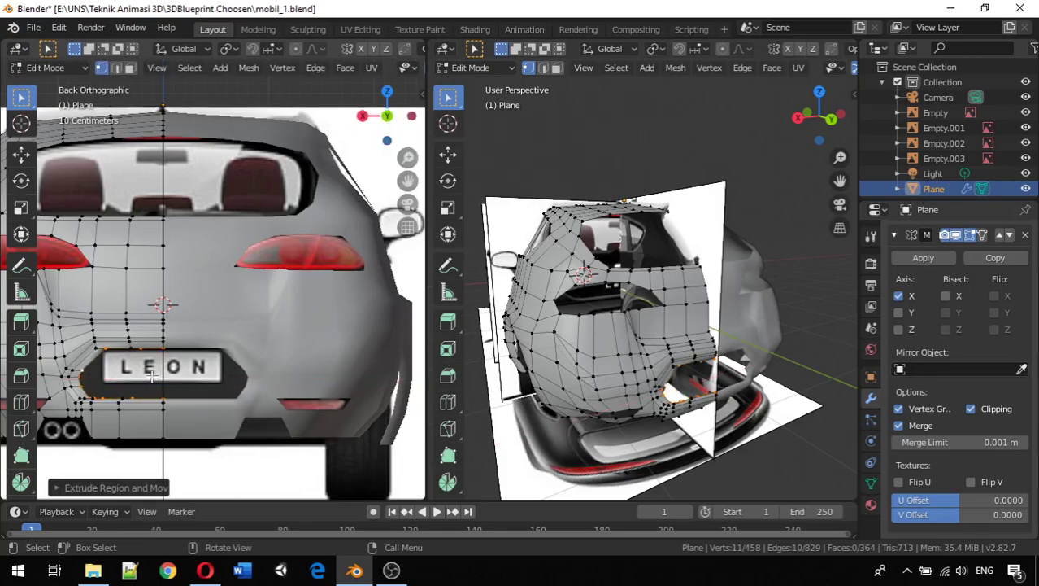
pyautogui.hotkey('ctrl', 'z')
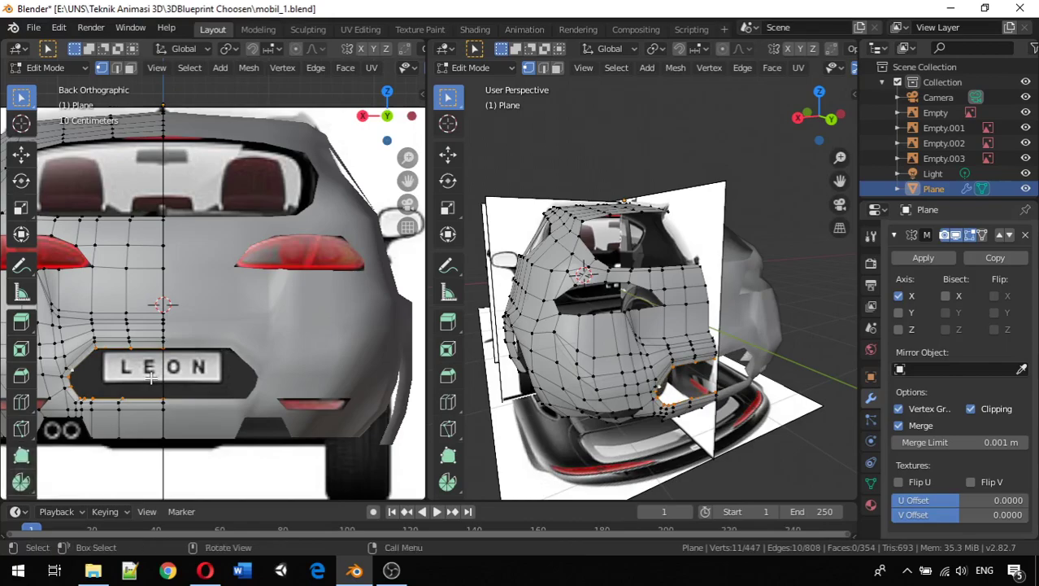
# Extrude the selected border of the number plate opening inward, scaling it to about 0.485.
pyautogui.press('e')
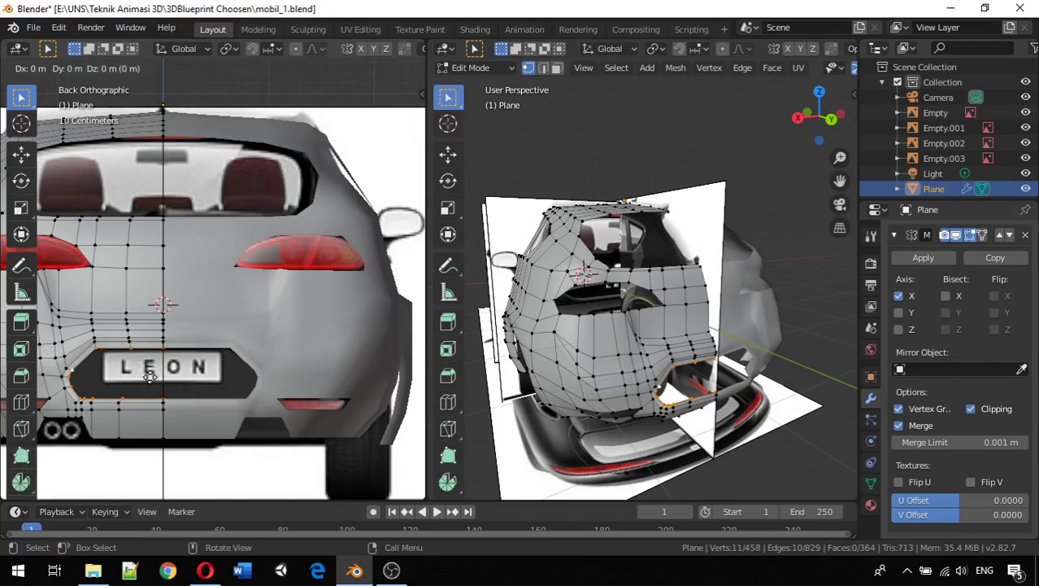
pyautogui.press('s')
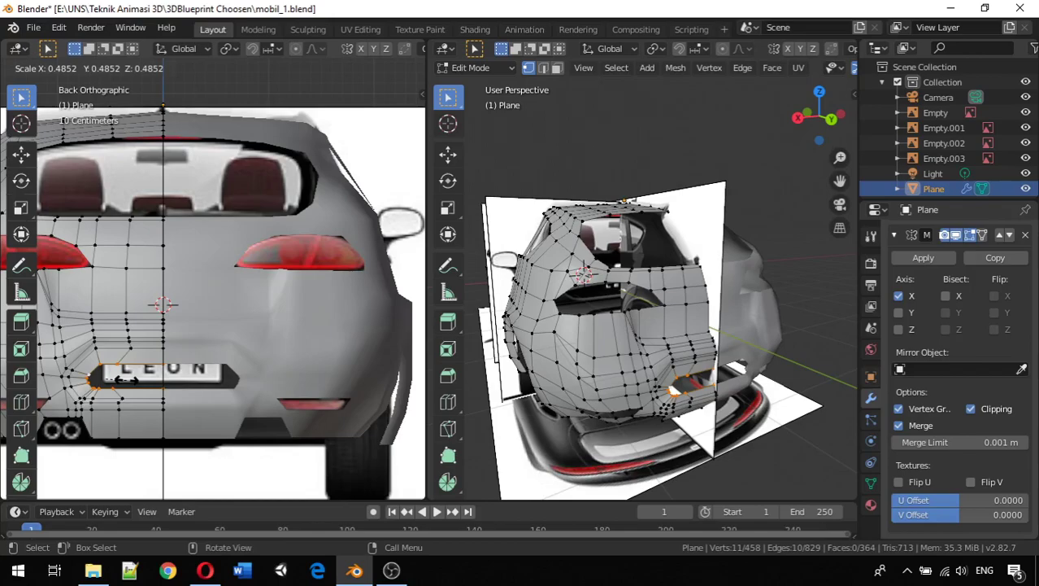
pyautogui.click(124, 379)
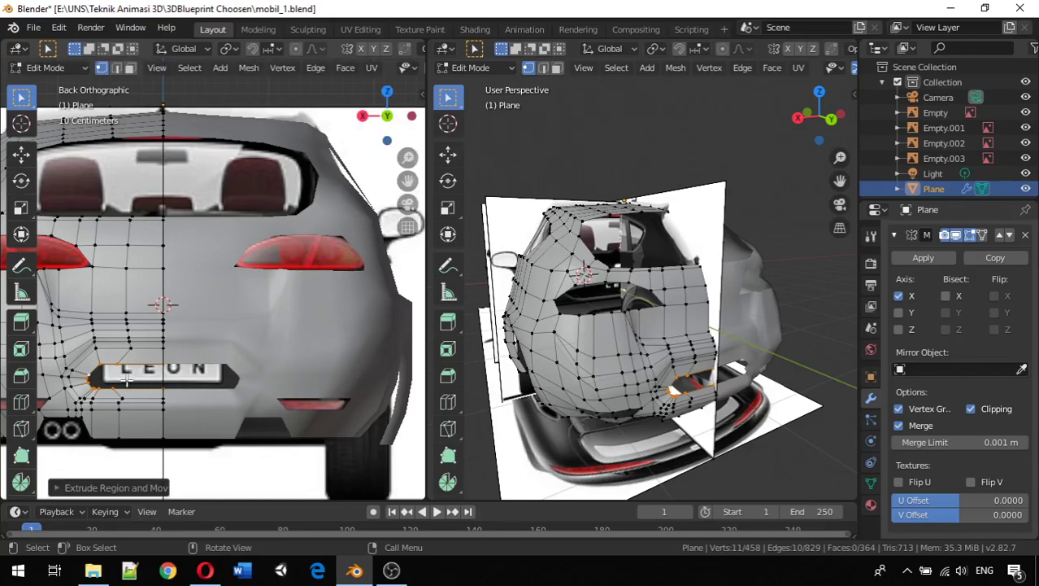
# Move the innermost loop's lower middle vertex about 0.13 m and its upper middle vertex about 0.115 m along X towards the centre line.
pyautogui.click(131, 387)
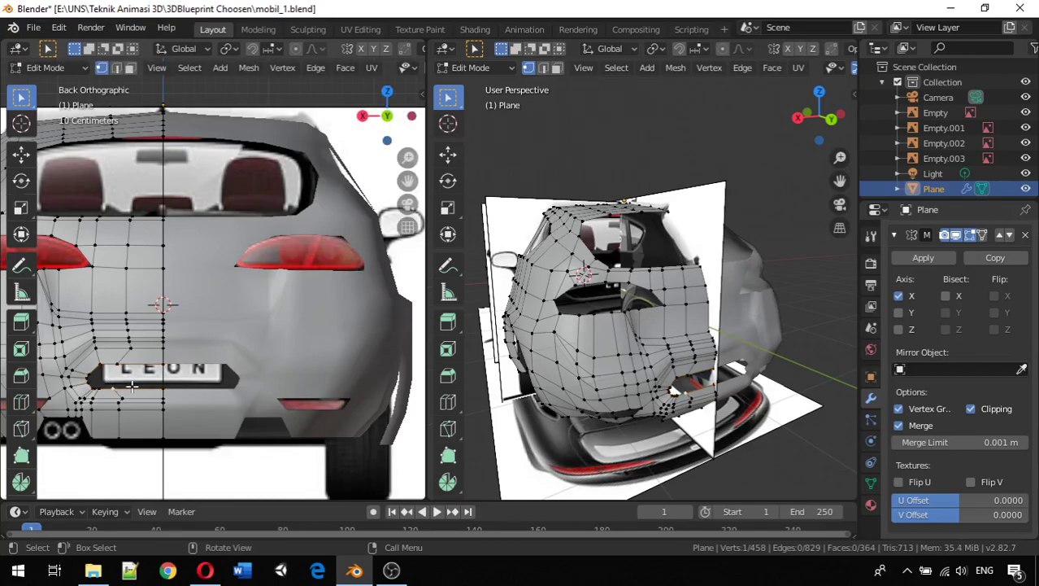
pyautogui.press('g')
pyautogui.press('x')
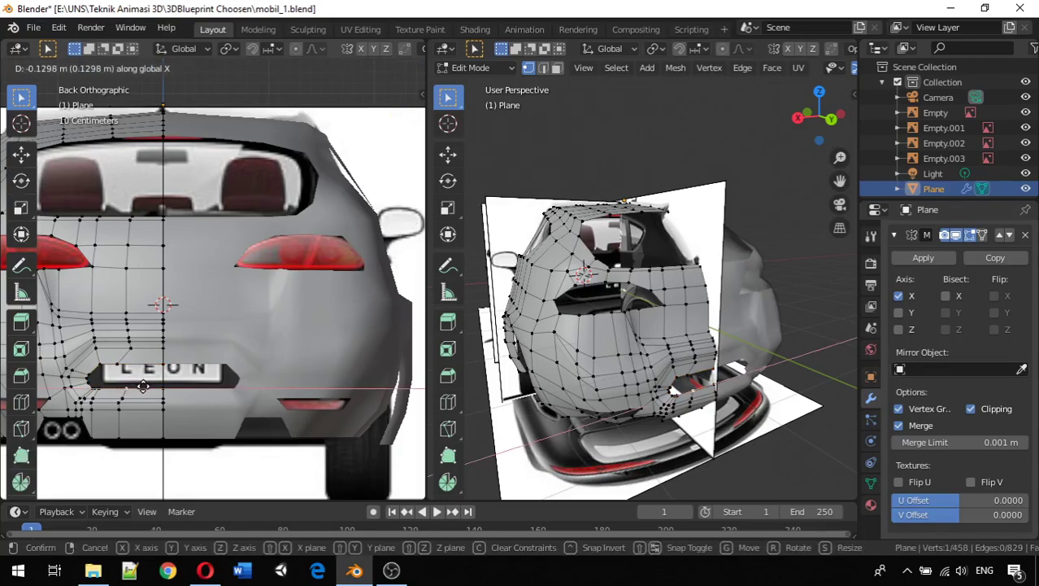
pyautogui.click(143, 385)
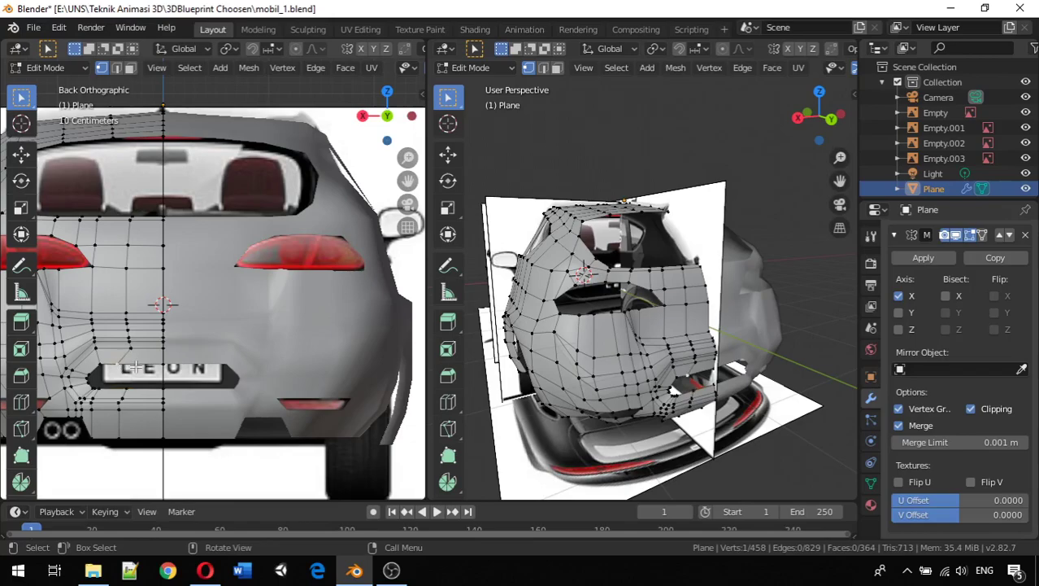
pyautogui.press('g')
pyautogui.press('x')
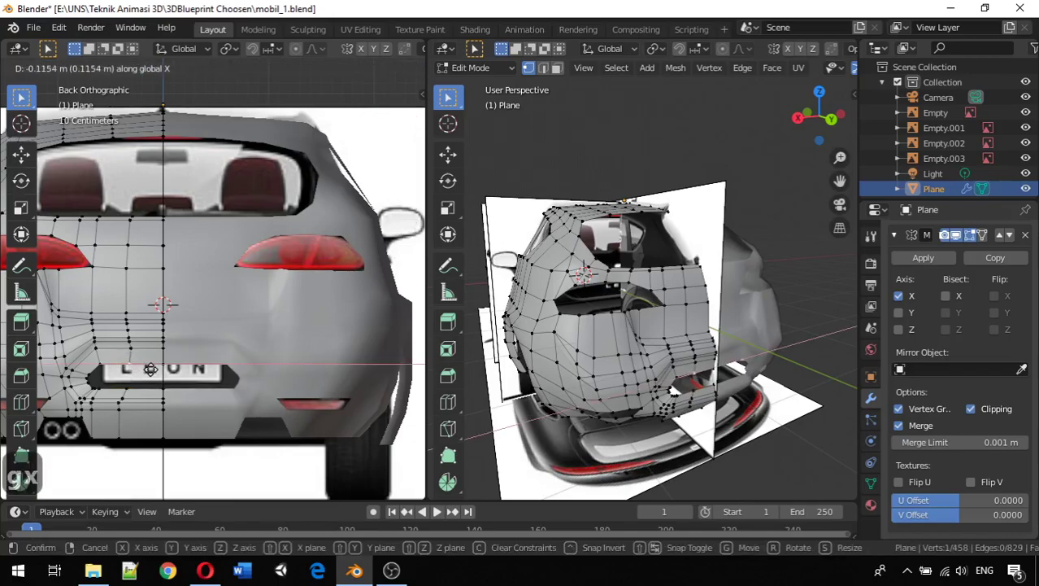
pyautogui.click(151, 368)
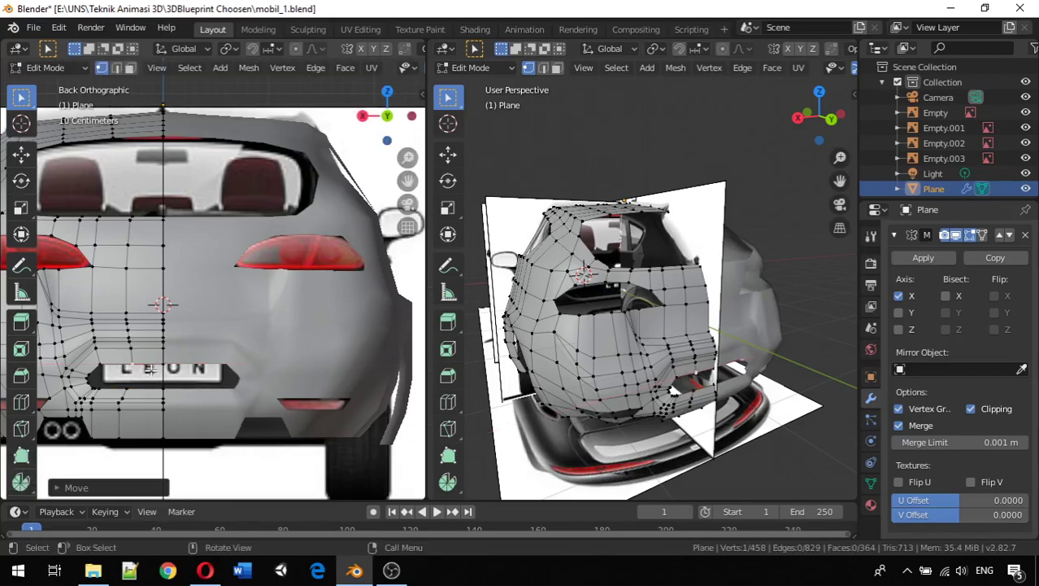
# Extrude the innermost loop of the number plate opening, scale it to 0 and merge its vertices into one.
pyautogui.keyDown('alt'); pyautogui.click(101, 366); pyautogui.keyUp('alt')
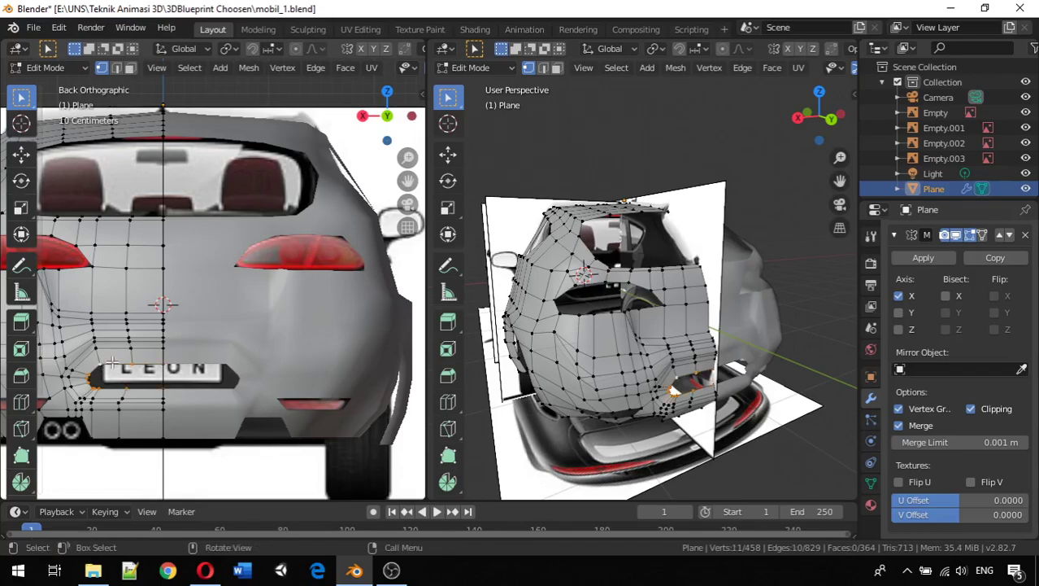
pyautogui.press('s')
pyautogui.press('0')
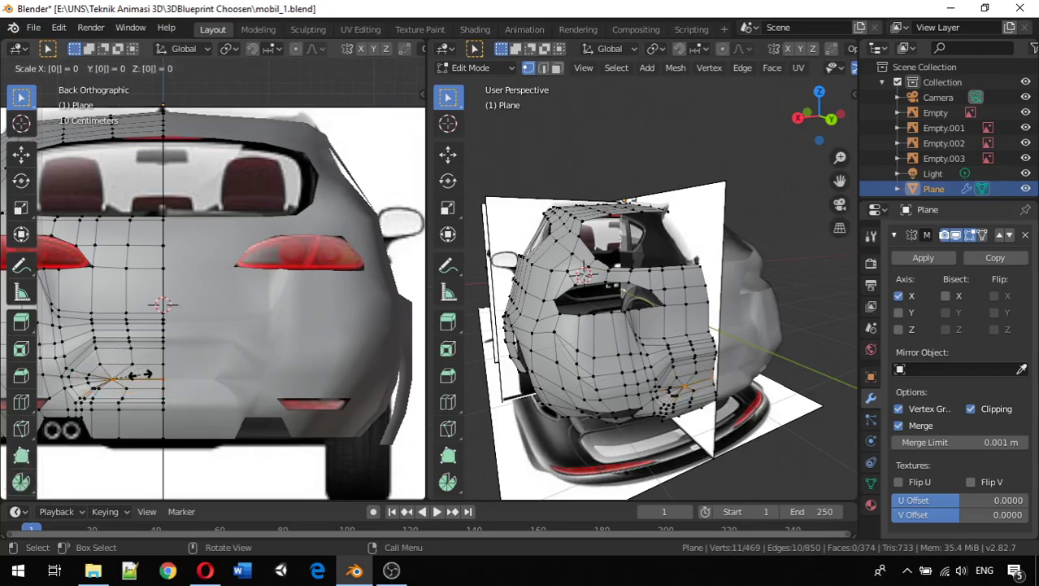
pyautogui.click(140, 374)
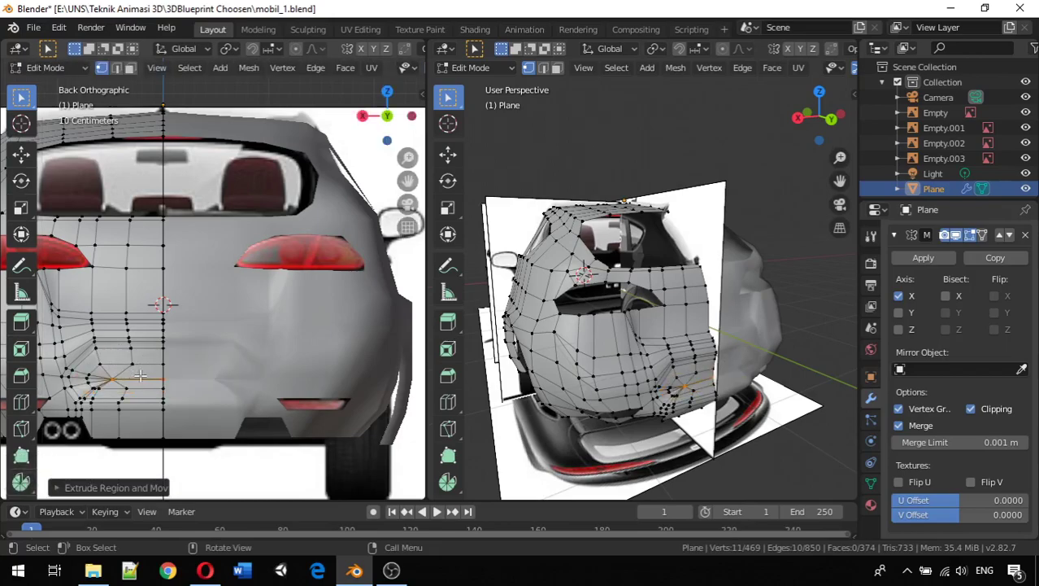
pyautogui.hotkey('alt', 'm')
pyautogui.click(187, 370)
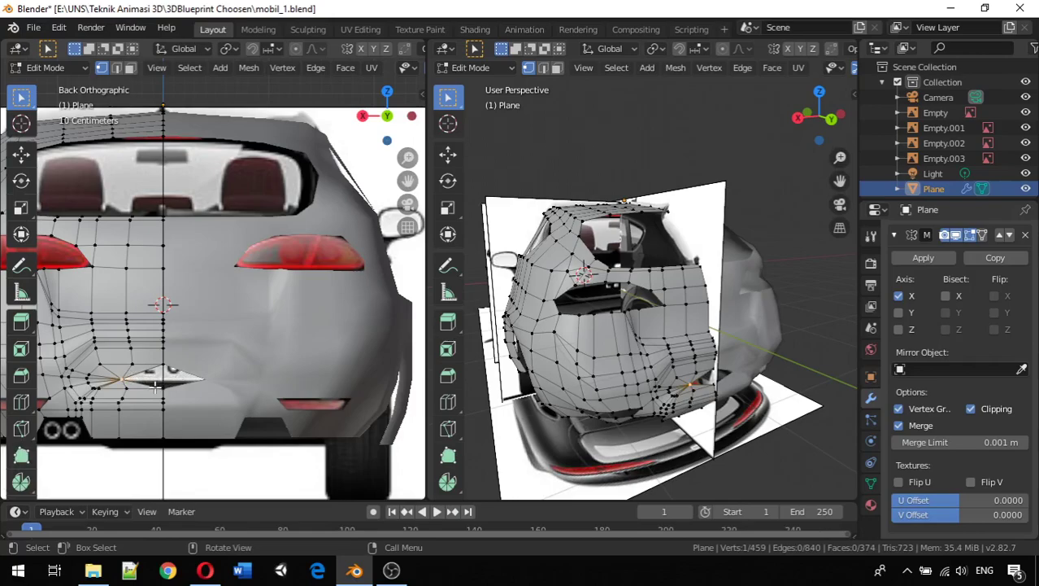
# Move the merged vertex along X onto the centre line to close the number plate opening.
pyautogui.press('g')
pyautogui.press('x')
pyautogui.click(201, 382)
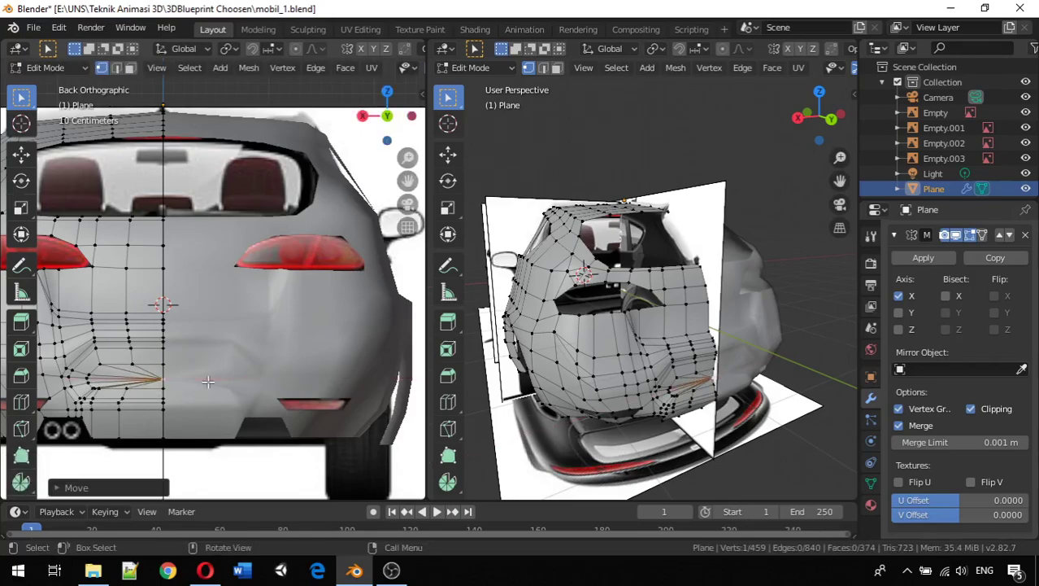
# Examine the car body's shaded surface in Object Mode from the side and rear, including the closed number plate area.
pyautogui.press('Tab')
pyautogui.moveTo(191, 390); pyautogui.dragTo(310, 385, button='middle')
pyautogui.scroll(-5, 109, 348)
pyautogui.moveTo(225, 373); pyautogui.dragTo(358, 361, button='middle')
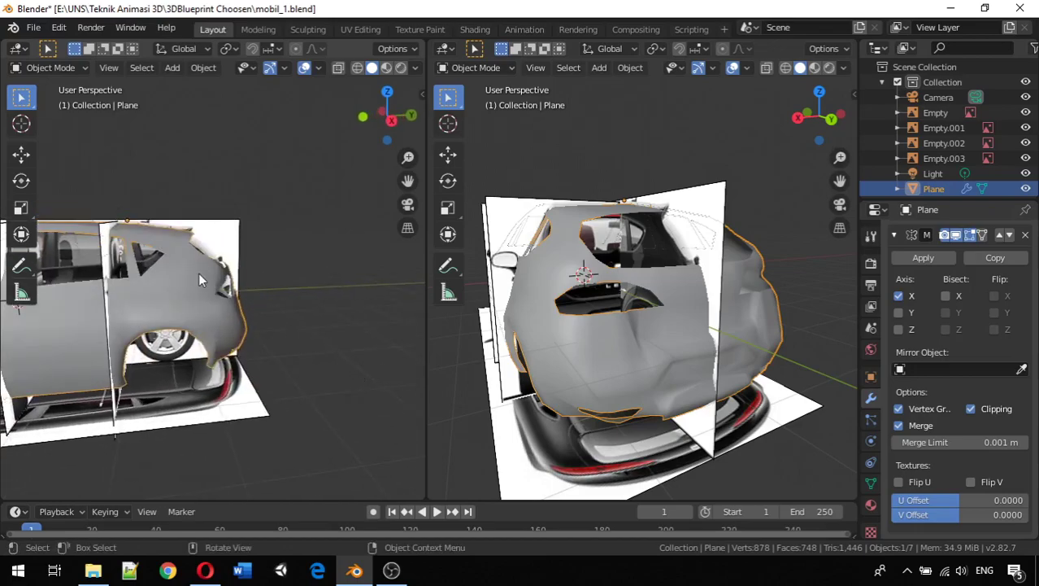
pyautogui.moveTo(171, 256); pyautogui.dragTo(84, 279, button='middle')
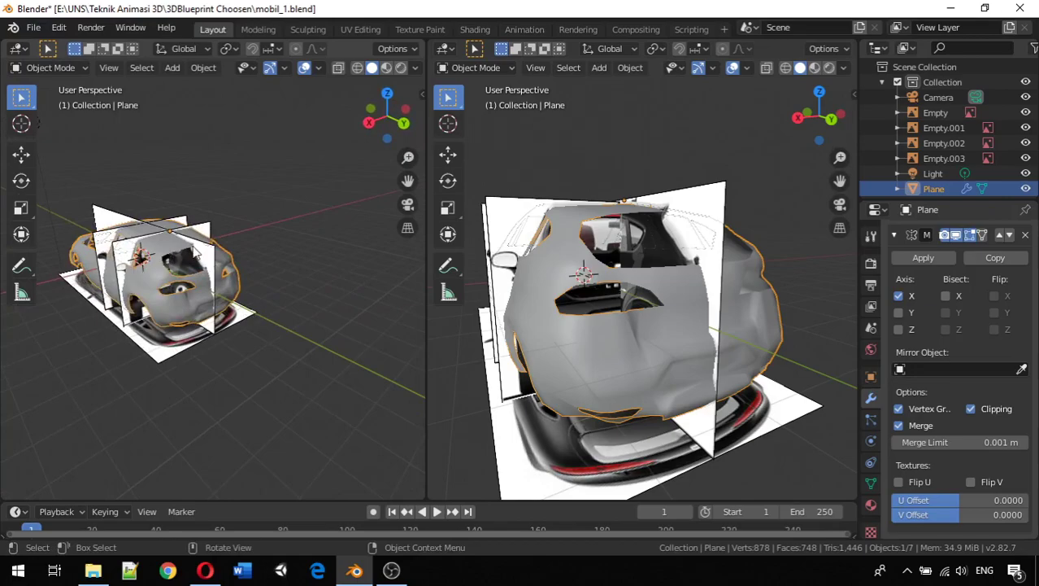
pyautogui.moveTo(143, 260); pyautogui.dragTo(288, 235, button='middle')
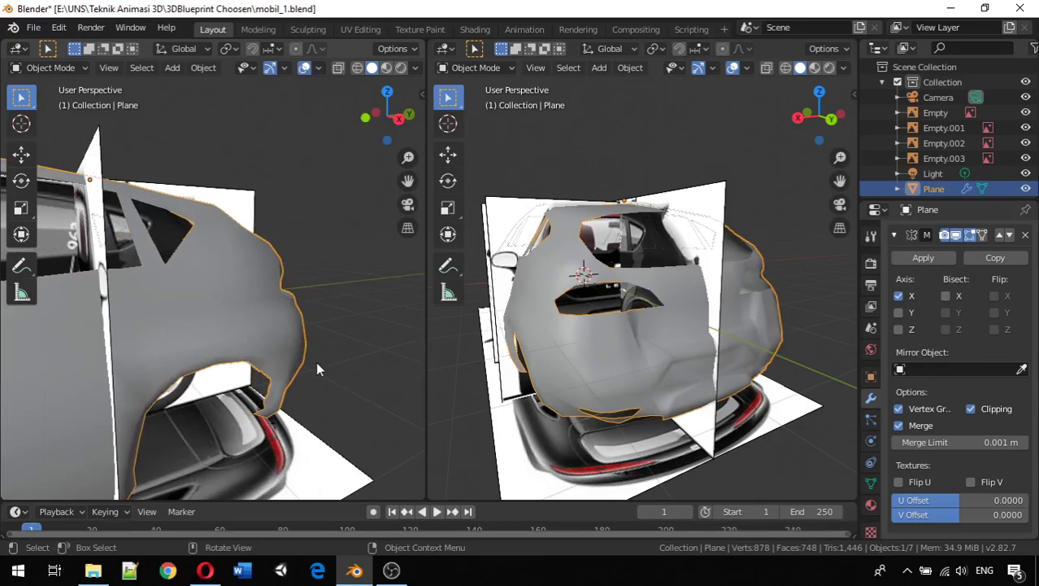
pyautogui.scroll(-5, 317, 368)
pyautogui.moveTo(283, 355); pyautogui.dragTo(176, 389, button='middle')
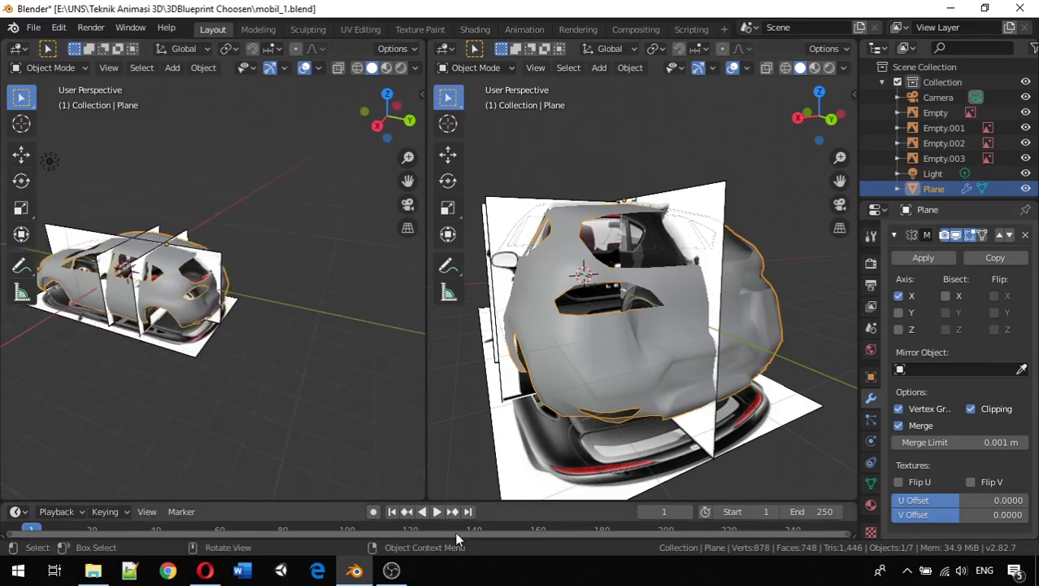